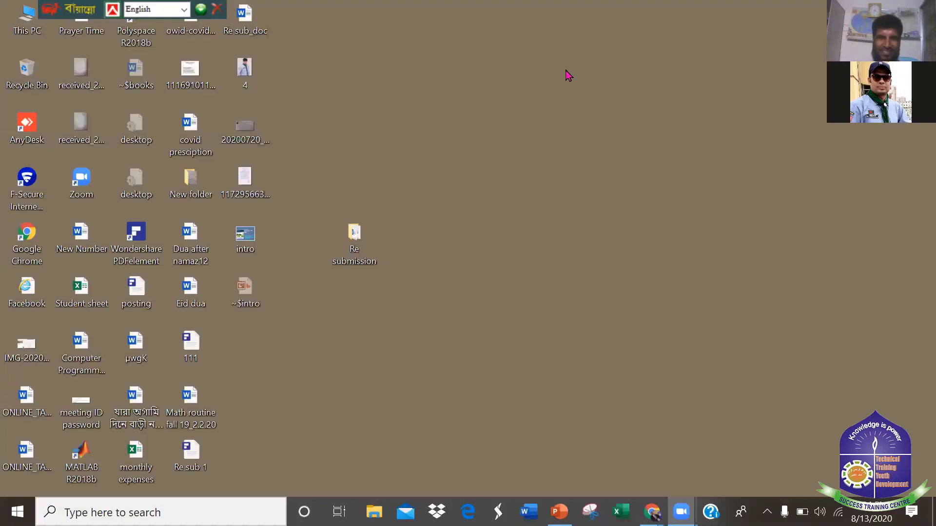
Open Google Chrome in a maximized window and go to the fiverr.com website.
{"action": "double_click", "coordinate": [27, 239]}
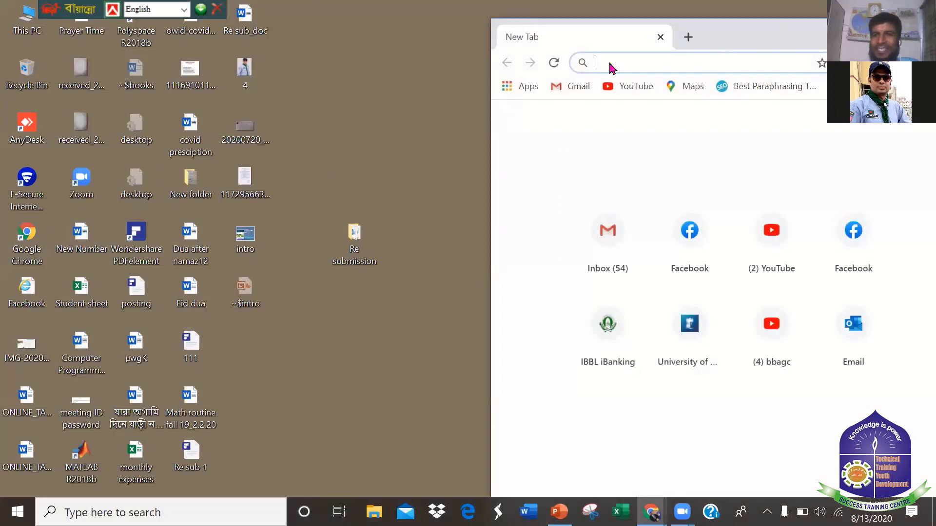
{"action": "key", "text": "super+Up"}
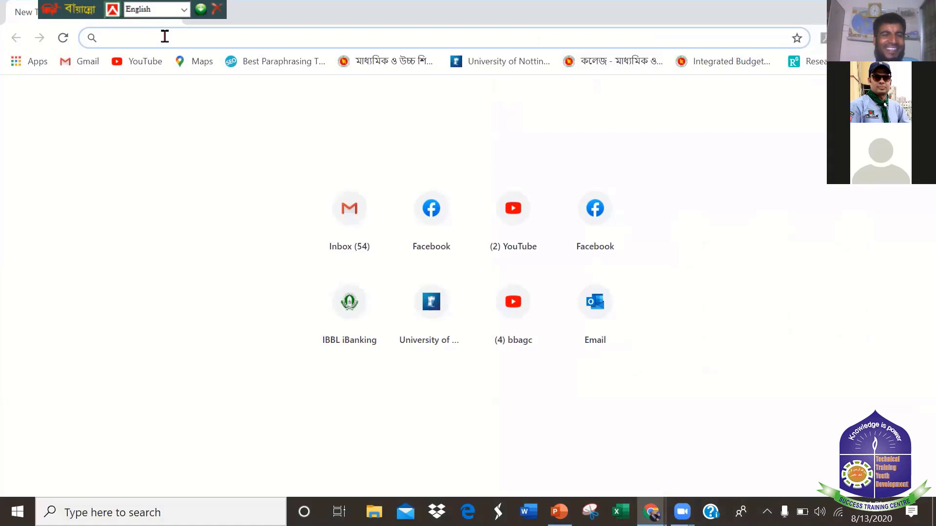
{"action": "type", "text": "f"}
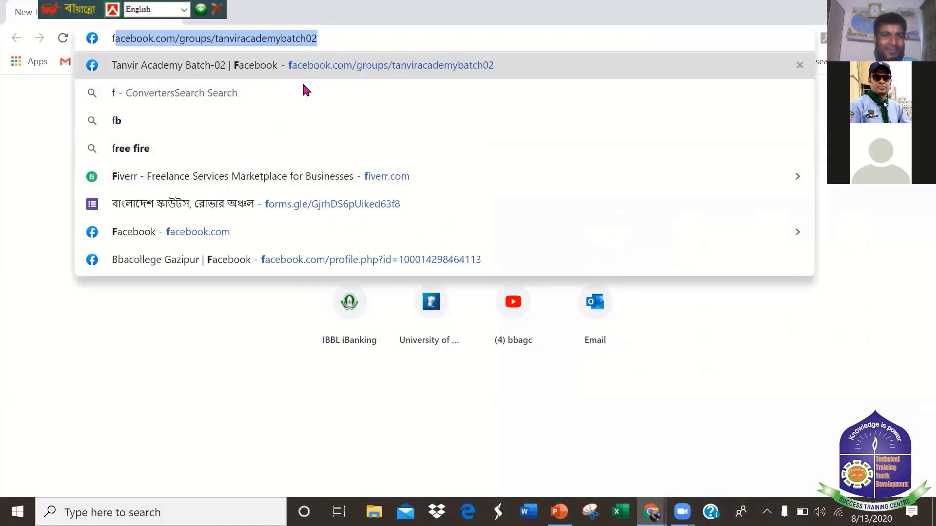
{"action": "left_click", "coordinate": [288, 183]}
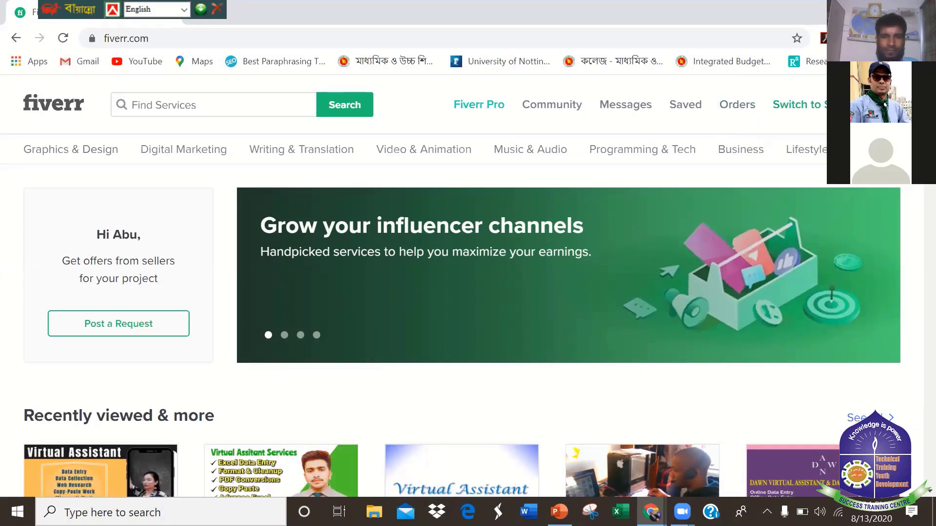
Open the account's own seller profile page on Fiverr.
{"action": "left_click", "coordinate": [897, 104]}
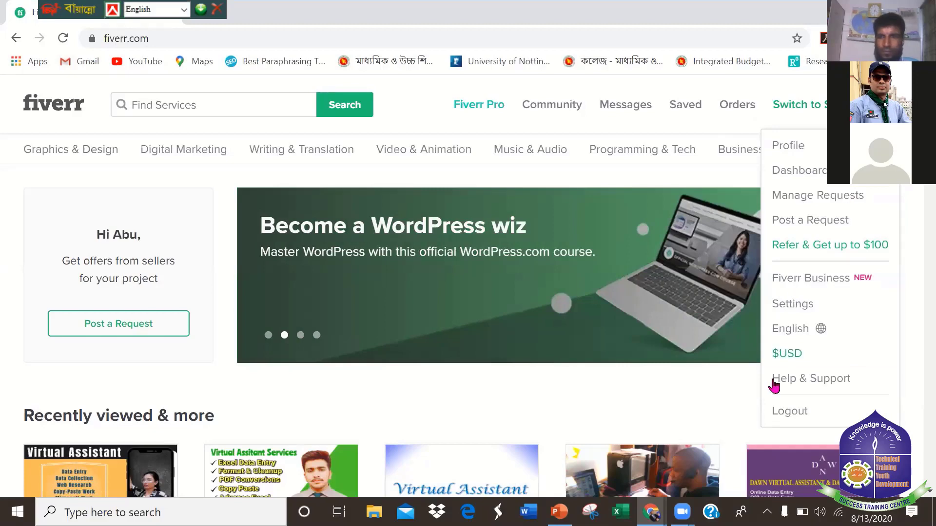
{"action": "left_click", "coordinate": [819, 152]}
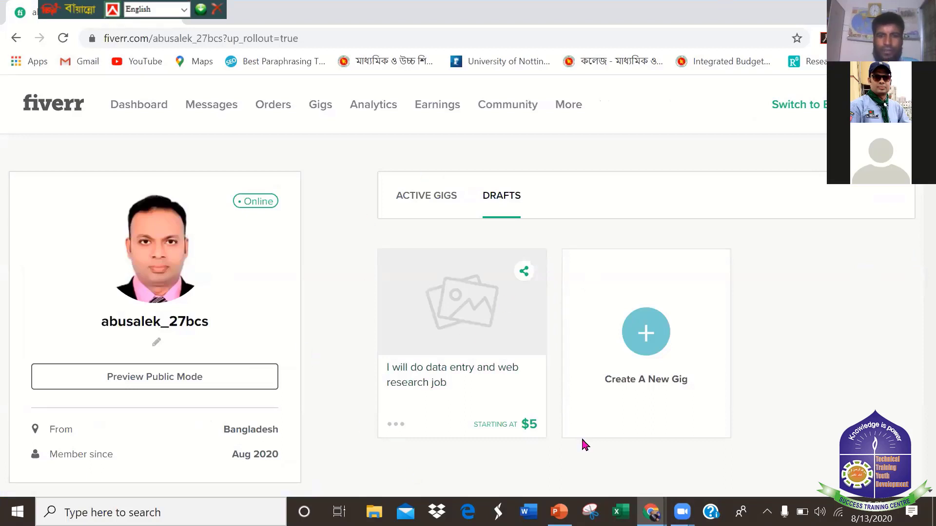
{"action": "scroll", "coordinate": [683, 229], "scroll_direction": "down", "scroll_amount": 1}
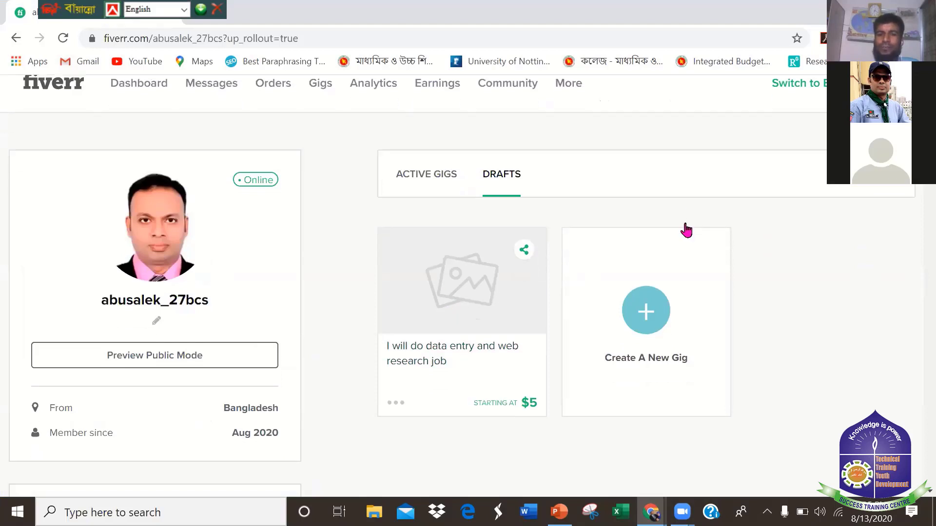
{"action": "scroll", "coordinate": [683, 226], "scroll_direction": "up", "scroll_amount": 1}
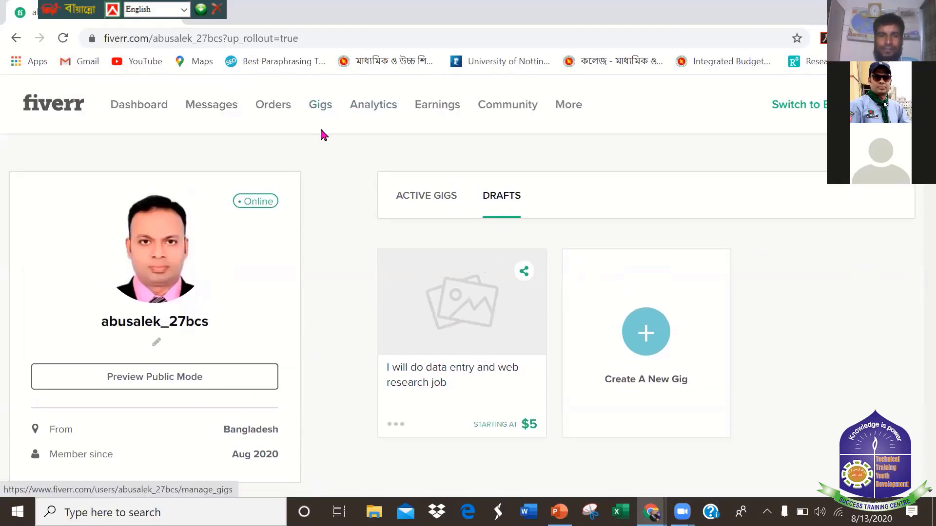
Check the draft gigs on the gig management page and return to the seller profile.
{"action": "left_click", "coordinate": [320, 105]}
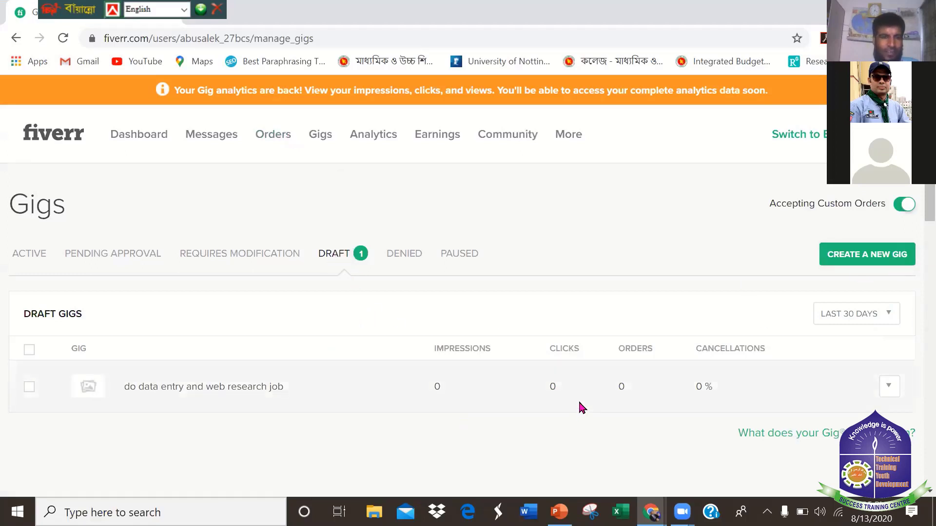
{"action": "scroll", "coordinate": [579, 404], "scroll_direction": "down", "scroll_amount": 3}
{"action": "scroll", "coordinate": [580, 402], "scroll_direction": "up", "scroll_amount": 2}
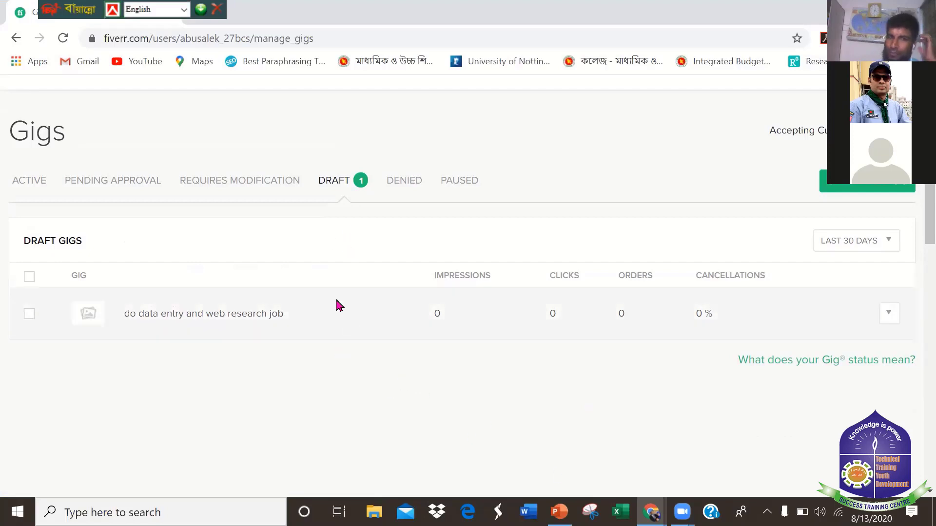
{"action": "left_click", "coordinate": [16, 38]}
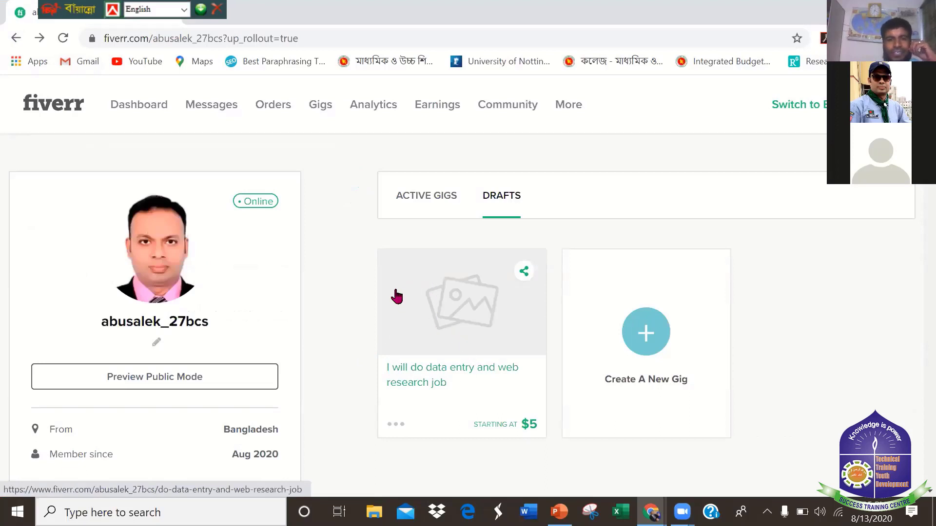
Examine the seller profile's description, languages, linked accounts, skills, education and certification sections.
{"action": "scroll", "coordinate": [390, 291], "scroll_direction": "down", "scroll_amount": 3}
{"action": "scroll", "coordinate": [388, 287], "scroll_direction": "down", "scroll_amount": 4}
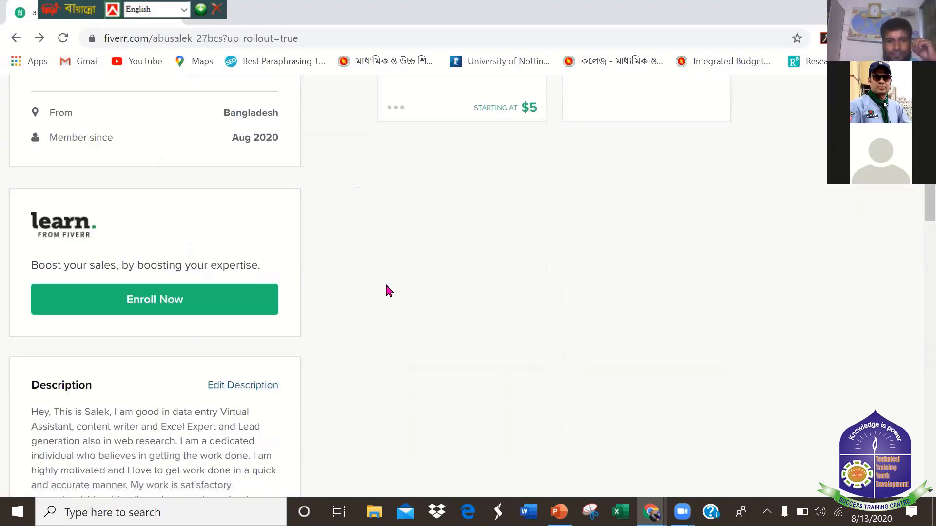
{"action": "scroll", "coordinate": [387, 288], "scroll_direction": "down", "scroll_amount": 5}
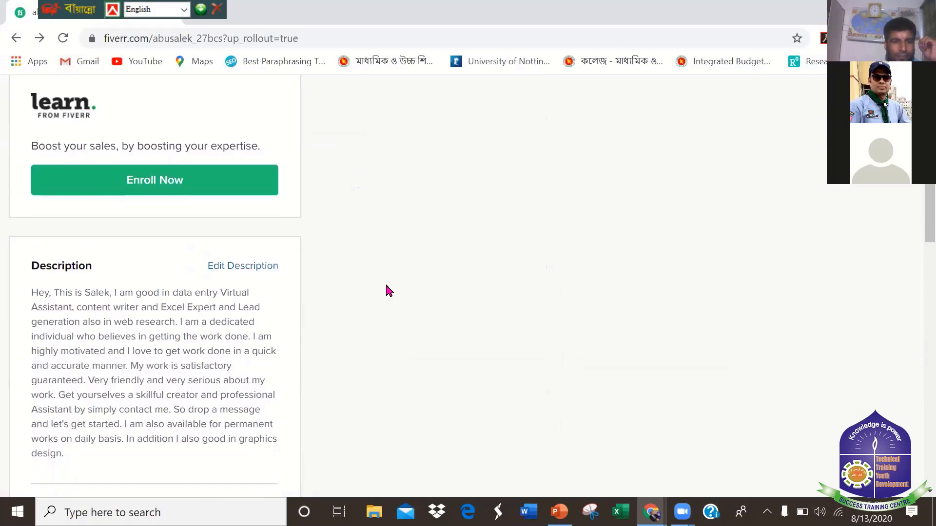
{"action": "scroll", "coordinate": [388, 291], "scroll_direction": "down", "scroll_amount": 5}
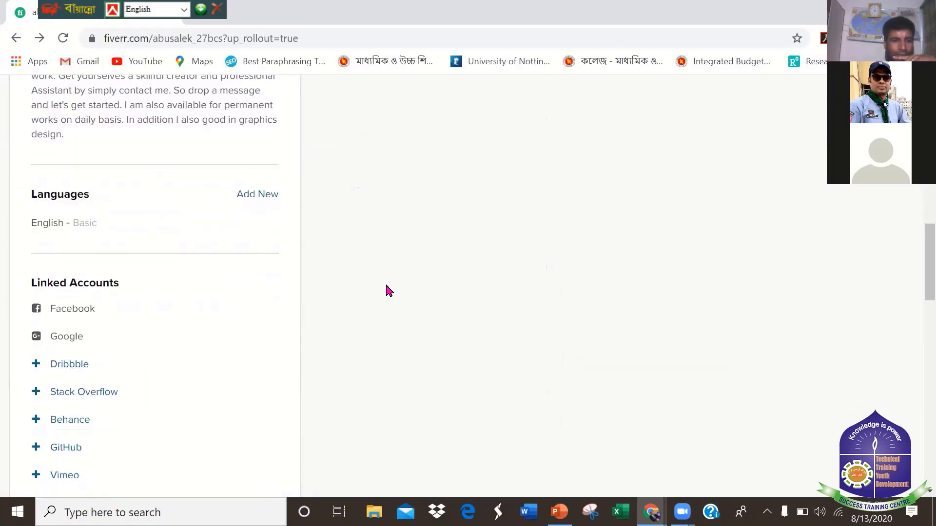
{"action": "scroll", "coordinate": [385, 288], "scroll_direction": "down", "scroll_amount": 6}
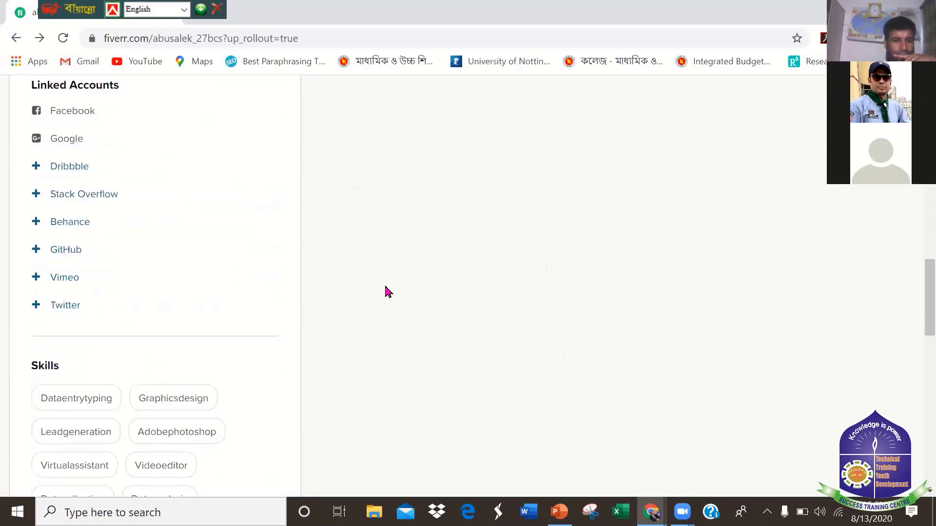
{"action": "scroll", "coordinate": [385, 292], "scroll_direction": "down", "scroll_amount": 5}
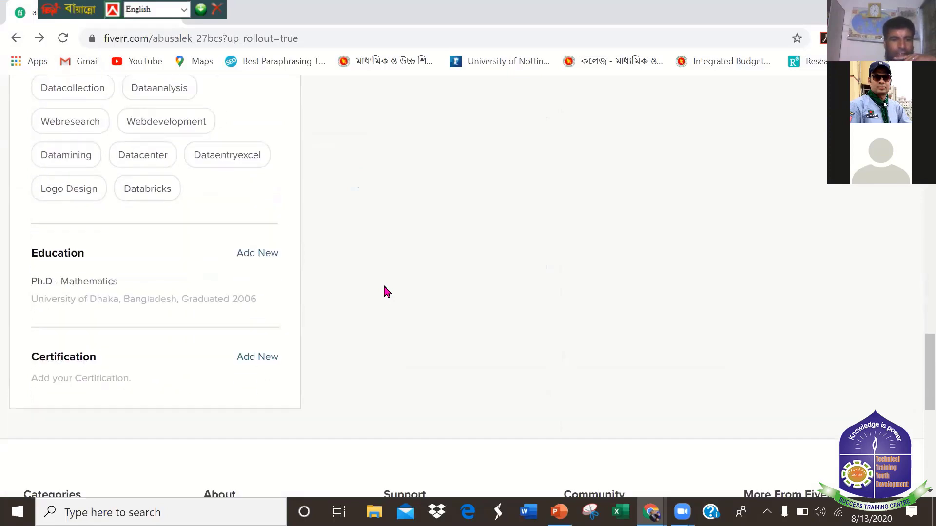
{"action": "scroll", "coordinate": [385, 291], "scroll_direction": "down", "scroll_amount": 2}
{"action": "scroll", "coordinate": [385, 291], "scroll_direction": "down", "scroll_amount": 2}
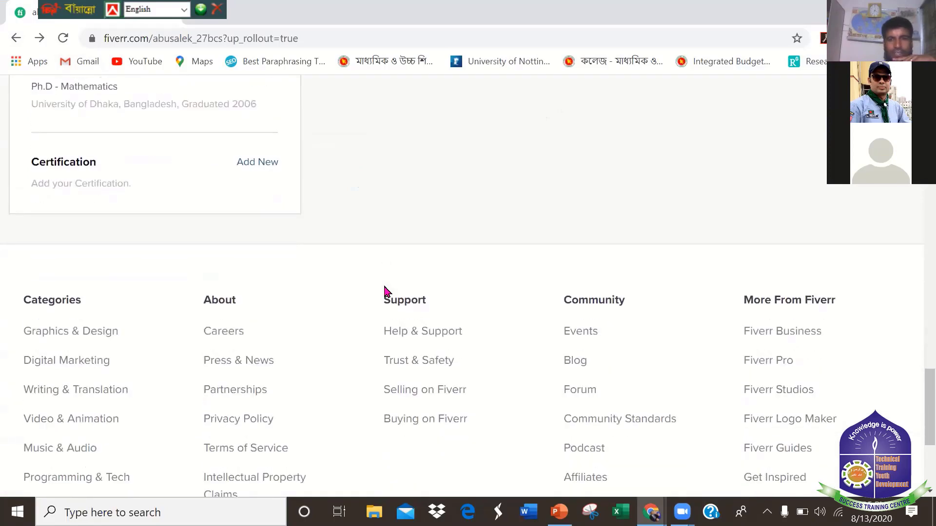
{"action": "scroll", "coordinate": [385, 292], "scroll_direction": "up", "scroll_amount": 8}
{"action": "scroll", "coordinate": [125, 337], "scroll_direction": "up", "scroll_amount": 10}
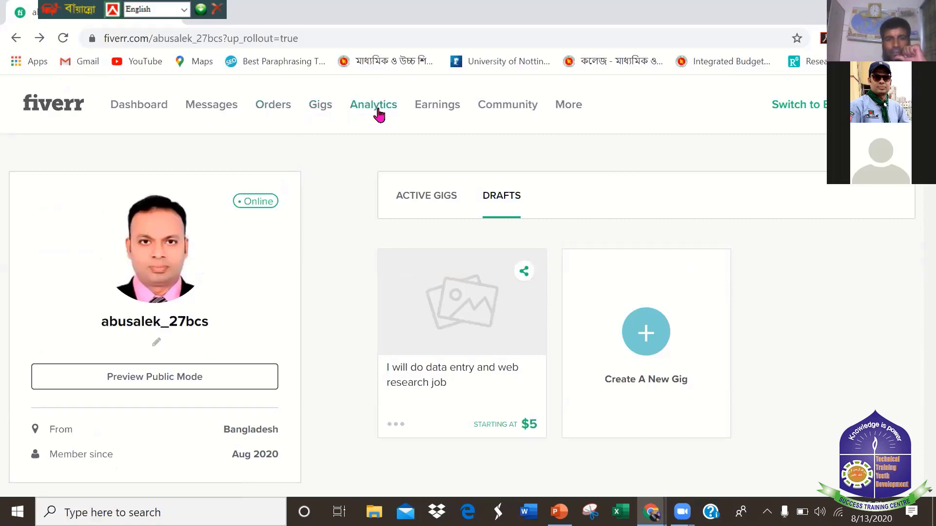
{"action": "mouse_move", "coordinate": [165, 257]}
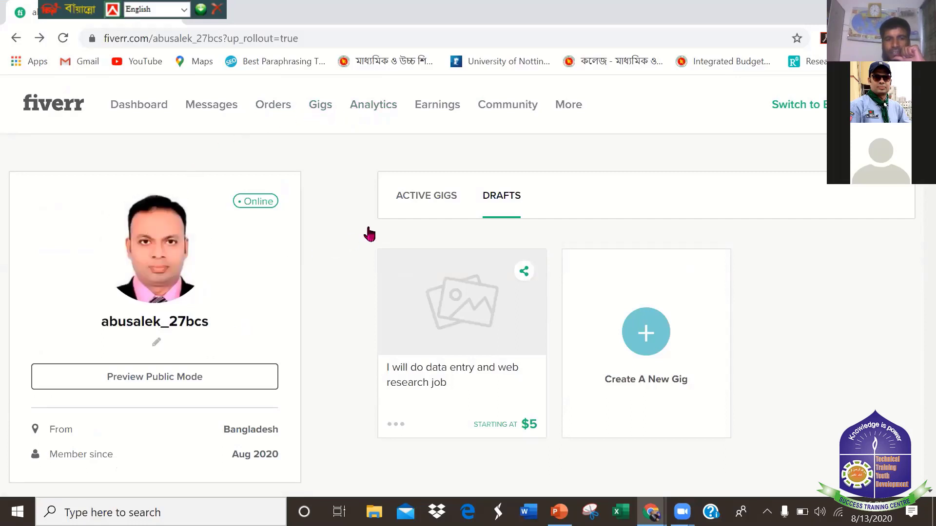
Show the active gigs on the seller profile instead of the drafts.
{"action": "left_click", "coordinate": [424, 196]}
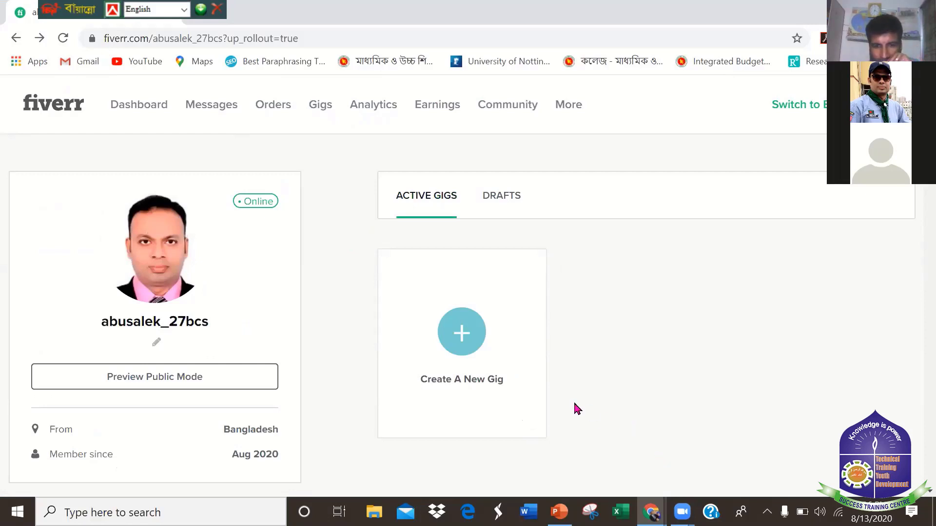
{"action": "scroll", "coordinate": [550, 421], "scroll_direction": "down", "scroll_amount": 1}
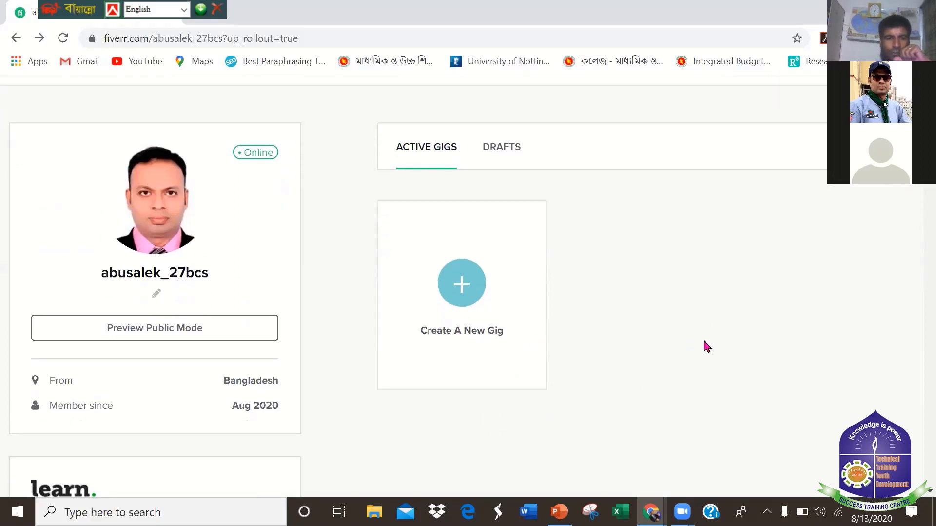
{"action": "scroll", "coordinate": [703, 340], "scroll_direction": "down", "scroll_amount": 1}
{"action": "scroll", "coordinate": [703, 341], "scroll_direction": "up", "scroll_amount": 1}
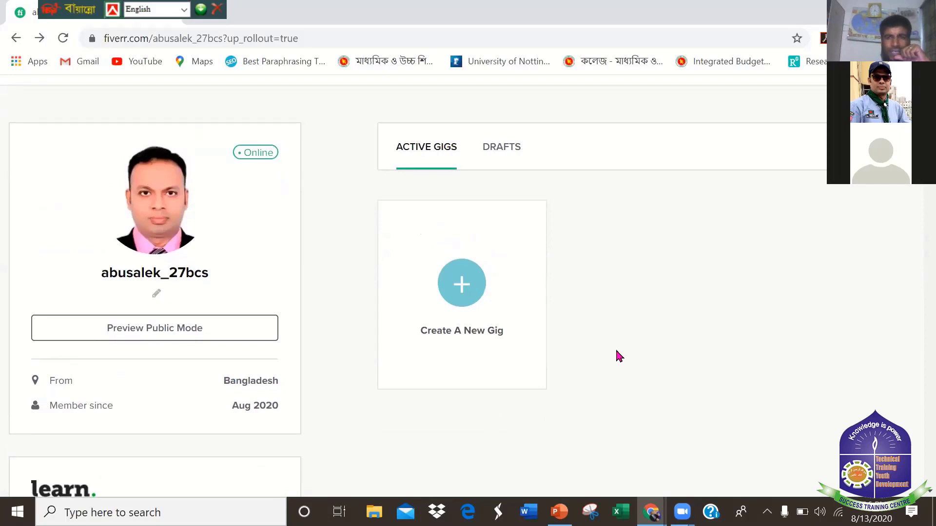
{"action": "scroll", "coordinate": [612, 349], "scroll_direction": "down", "scroll_amount": 2}
{"action": "scroll", "coordinate": [606, 372], "scroll_direction": "up", "scroll_amount": 1}
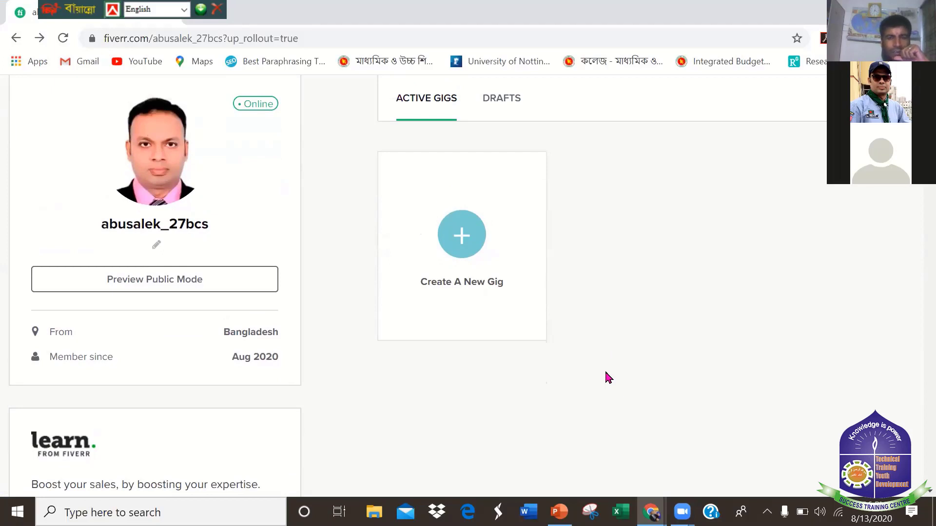
{"action": "scroll", "coordinate": [583, 372], "scroll_direction": "up", "scroll_amount": 1}
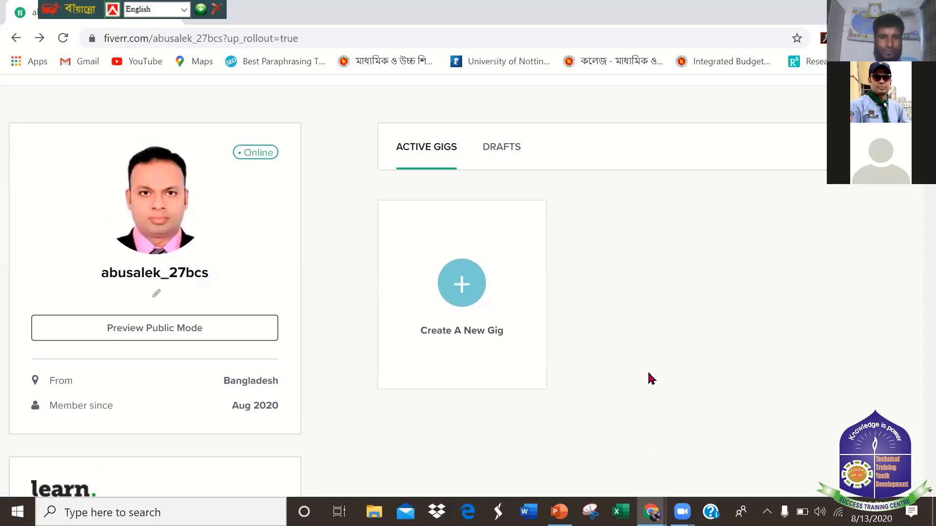
Start creating a new gig and look over the title, category and search tags fields of its overview form.
{"action": "left_click", "coordinate": [484, 330]}
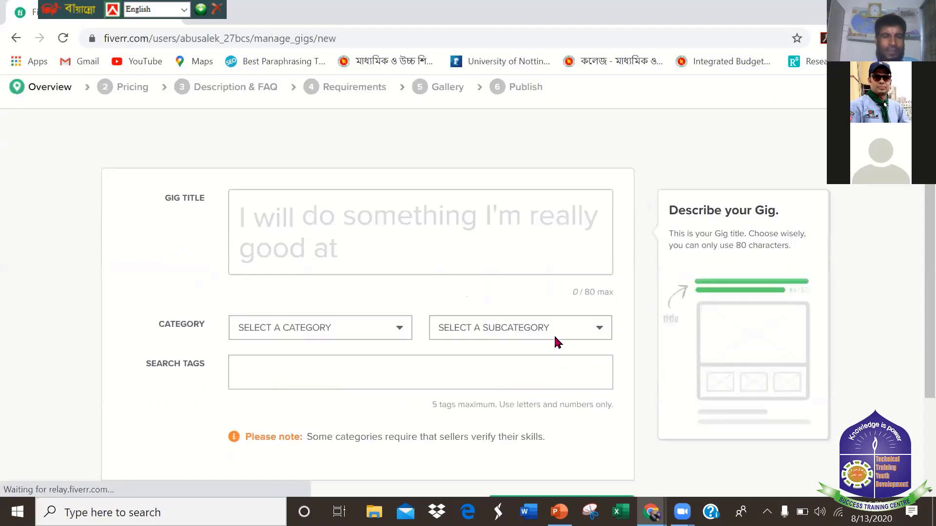
{"action": "scroll", "coordinate": [556, 336], "scroll_direction": "down", "scroll_amount": 2}
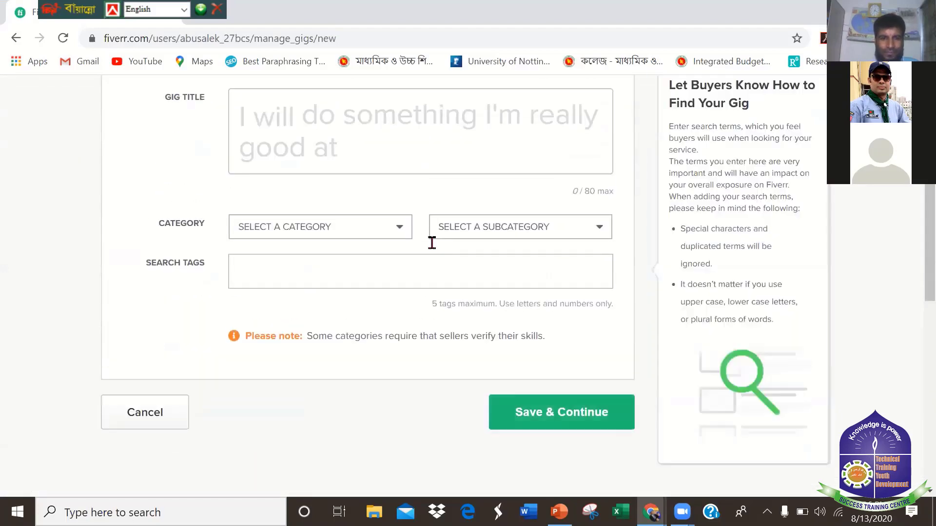
{"action": "scroll", "coordinate": [804, 395], "scroll_direction": "up", "scroll_amount": 3}
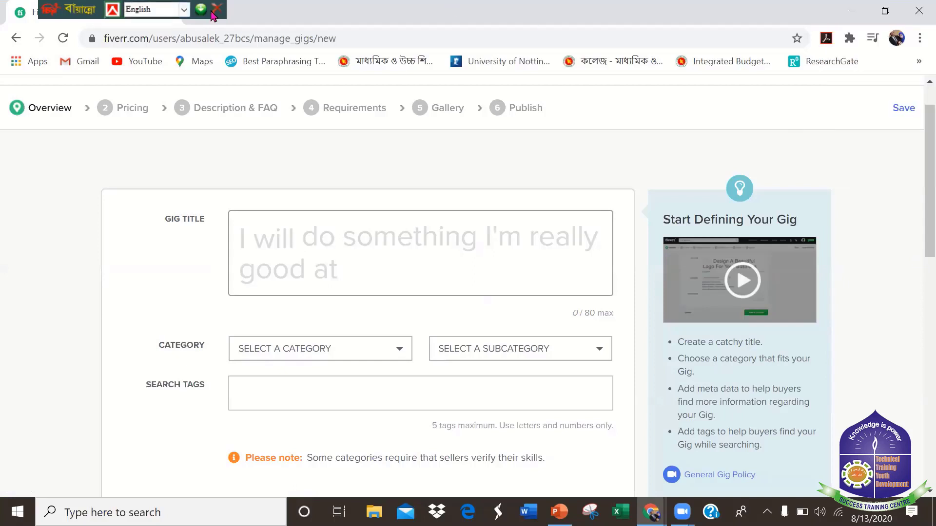
Move the floating language toolbar clear of the browser tabs and open fiverr.com in a new tab.
{"action": "left_click_drag", "start_coordinate": [105, 8], "coordinate": [759, 9]}
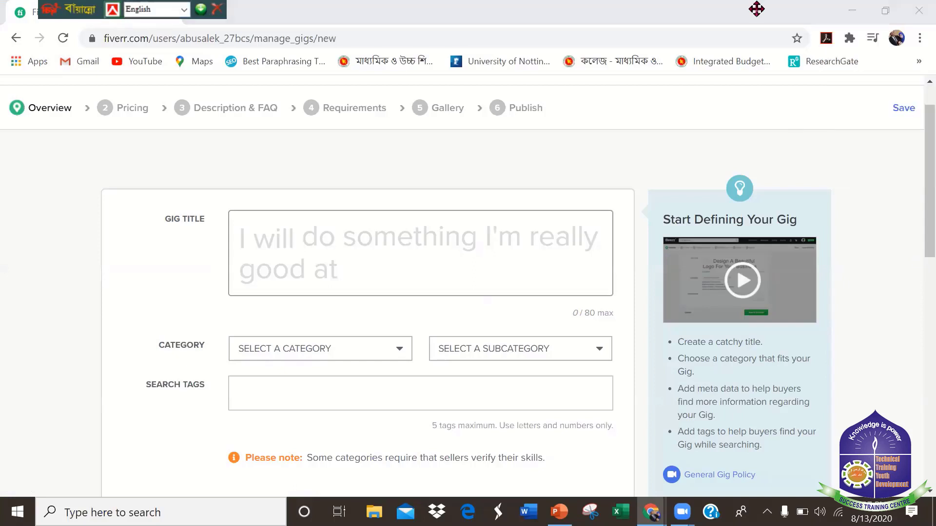
{"action": "left_click", "coordinate": [193, 13]}
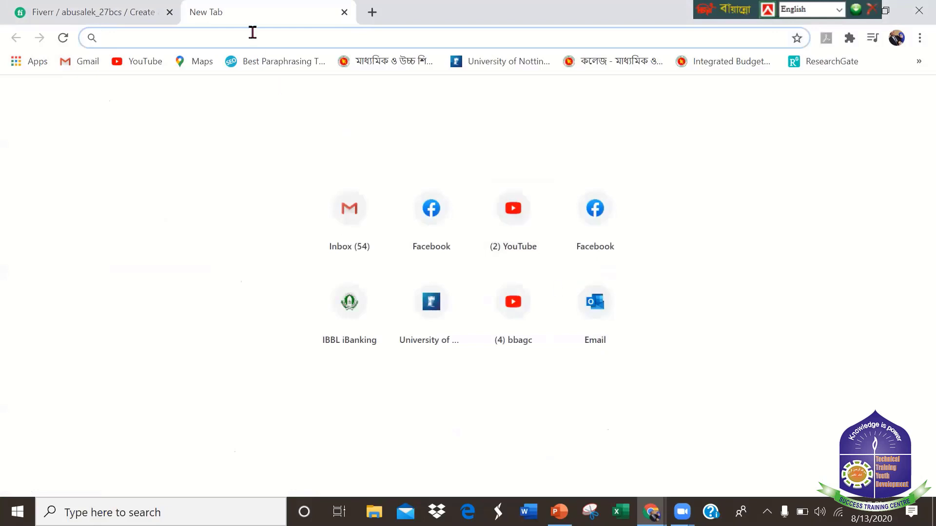
{"action": "type", "text": "fiverr.com"}
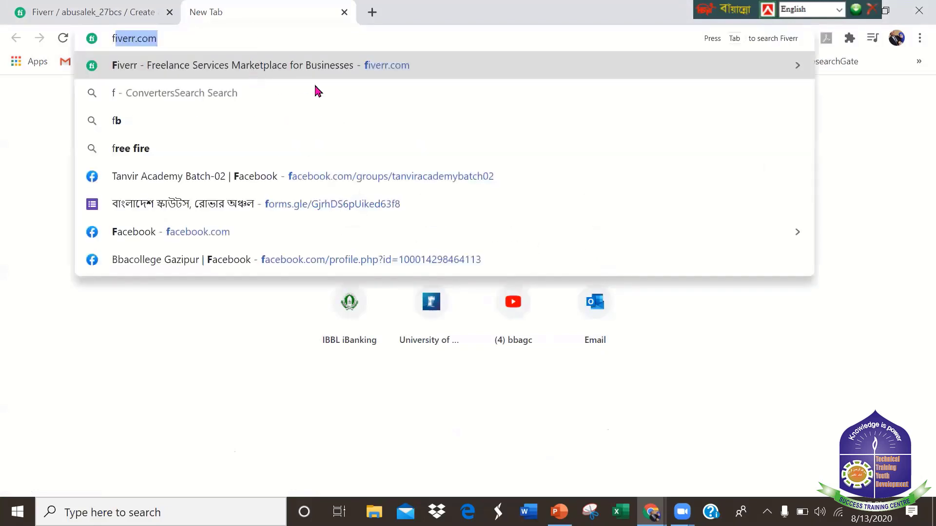
{"action": "key", "text": "Return"}
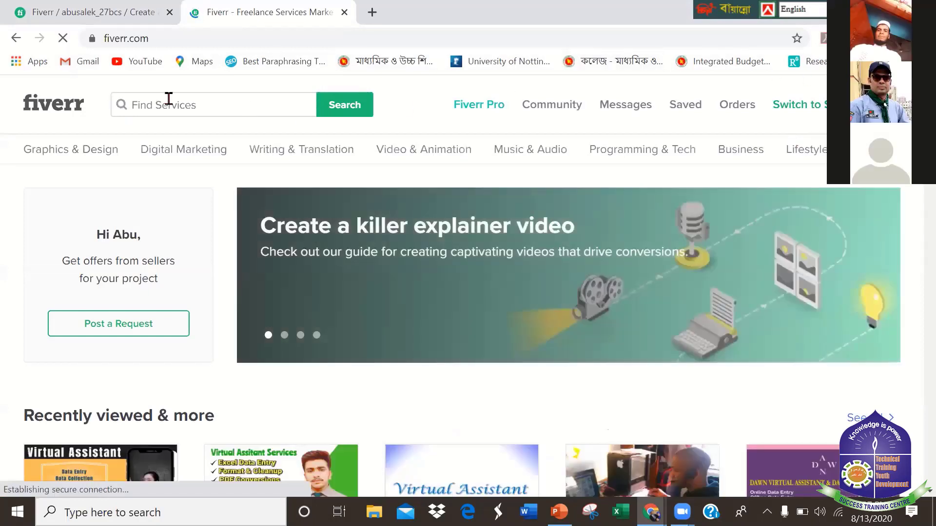
Search the Fiverr services for "data entry jobs" and browse the matching gigs.
{"action": "left_click", "coordinate": [272, 110]}
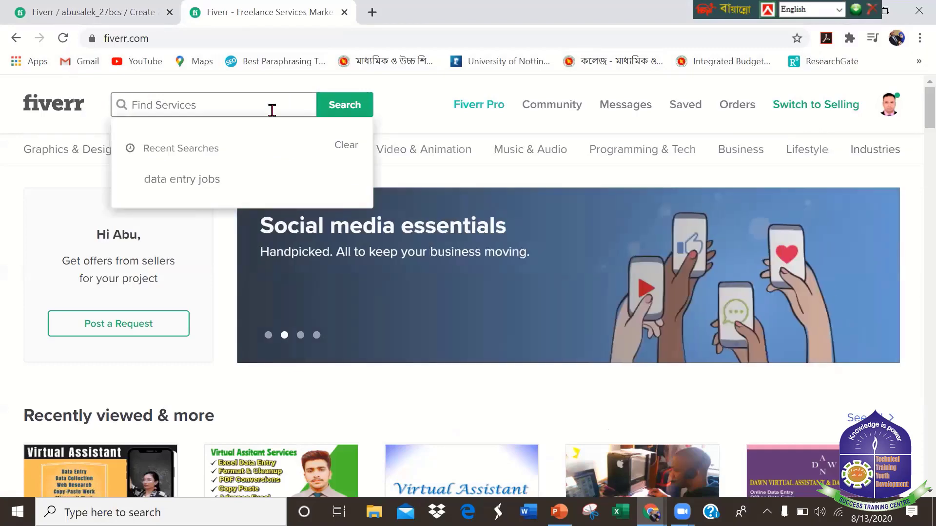
{"action": "type", "text": "da"}
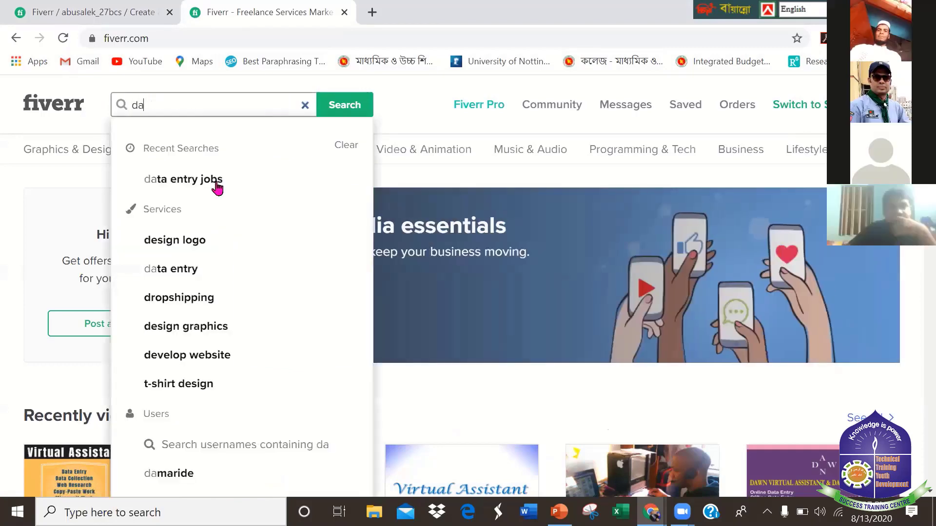
{"action": "type", "text": "t"}
{"action": "left_click", "coordinate": [218, 180]}
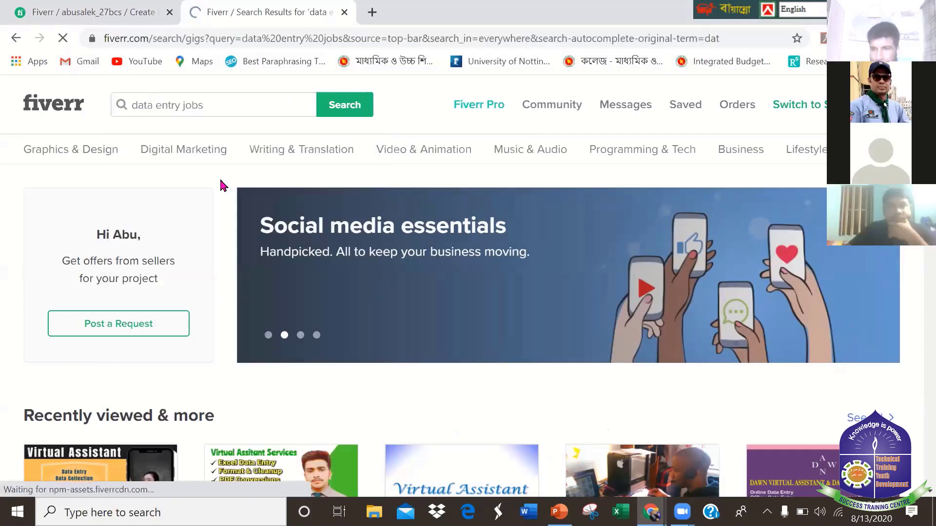
{"action": "scroll", "coordinate": [734, 371], "scroll_direction": "down", "scroll_amount": 4}
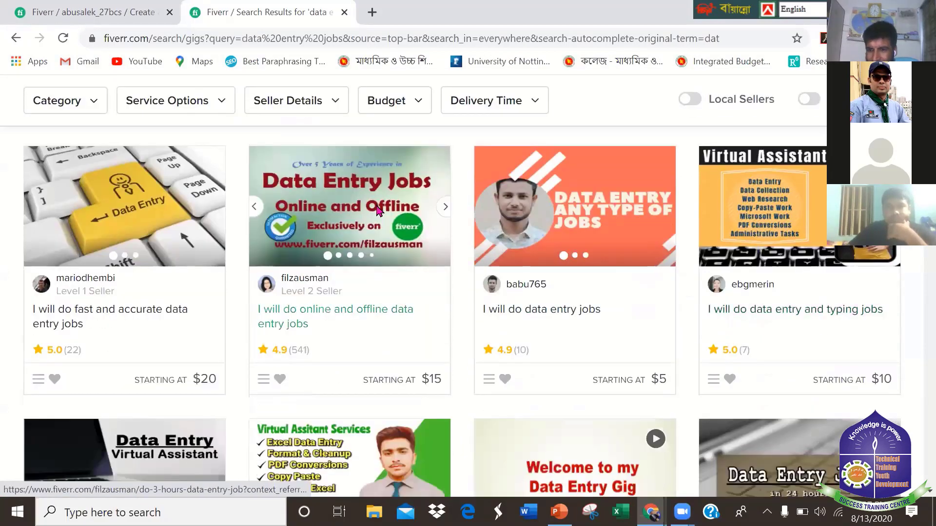
Open the gig "I will do online and offline data entry jobs" and look over its images and packages.
{"action": "left_click", "coordinate": [379, 211]}
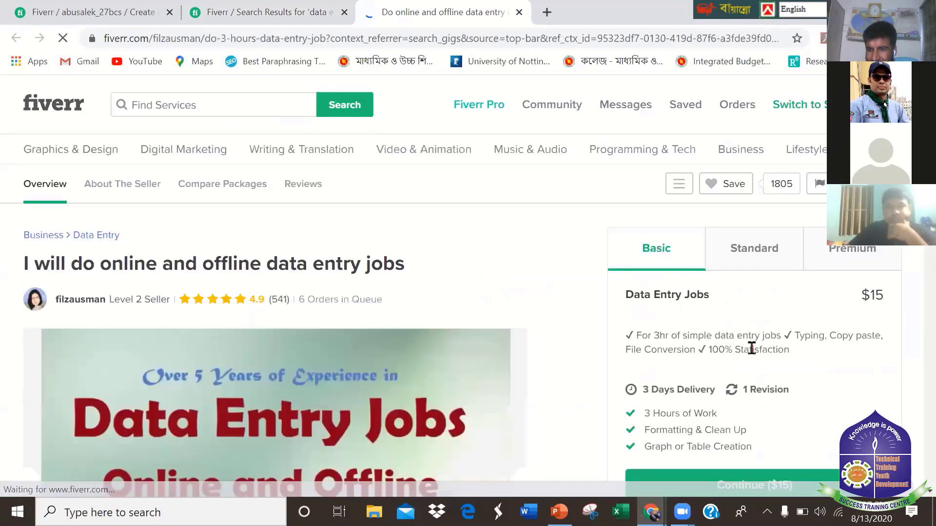
{"action": "scroll", "coordinate": [490, 267], "scroll_direction": "down", "scroll_amount": 4}
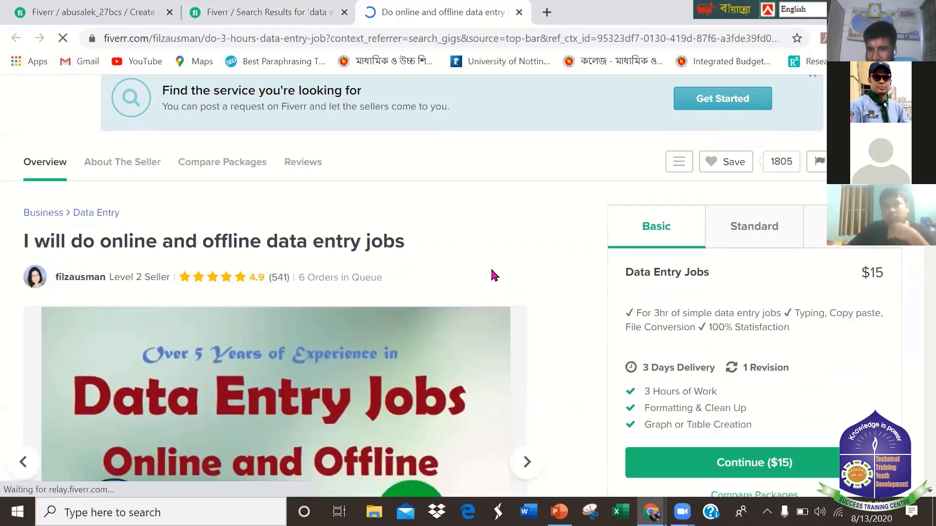
{"action": "scroll", "coordinate": [490, 273], "scroll_direction": "down", "scroll_amount": 2}
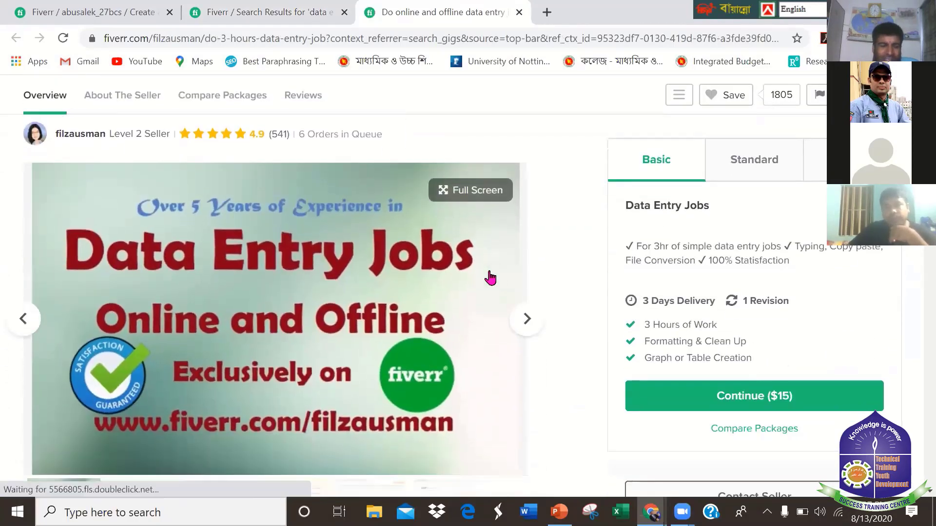
{"action": "scroll", "coordinate": [489, 275], "scroll_direction": "down", "scroll_amount": 4}
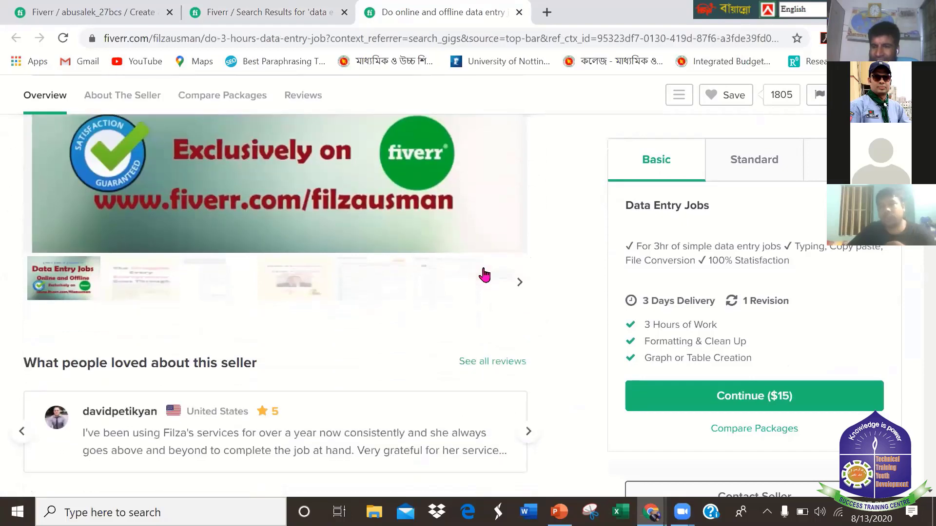
{"action": "scroll", "coordinate": [484, 275], "scroll_direction": "up", "scroll_amount": 5}
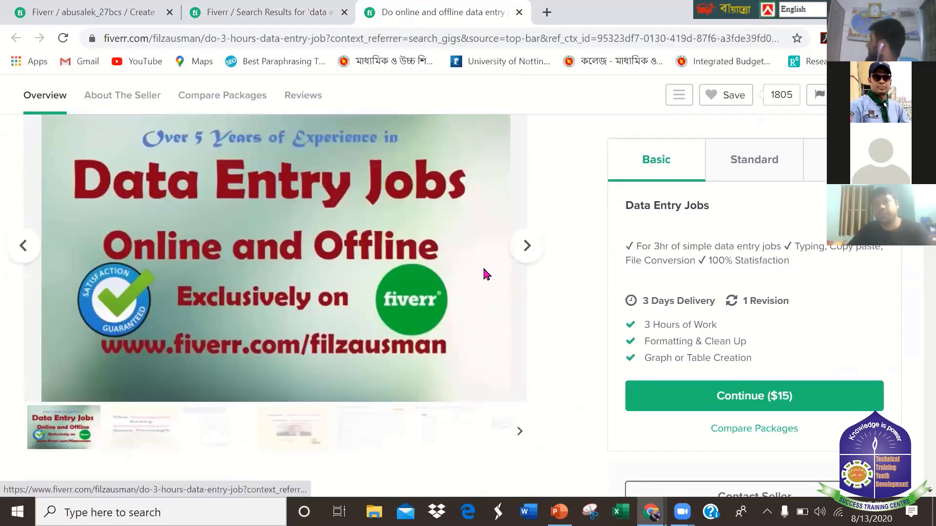
{"action": "scroll", "coordinate": [15, 252], "scroll_direction": "up", "scroll_amount": 5}
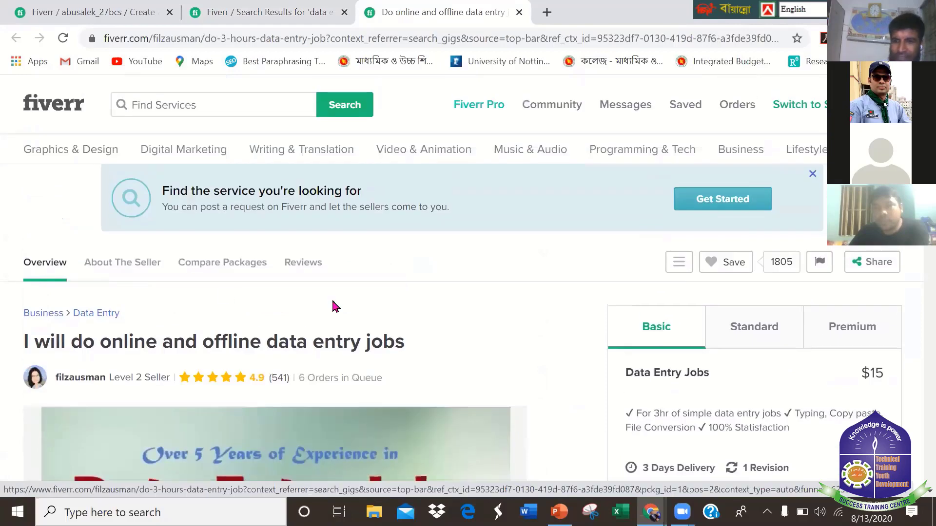
Copy the title "I will do online and offline data entry jobs" from the reference gig into the new gig's title.
{"action": "scroll", "coordinate": [480, 258], "scroll_direction": "down", "scroll_amount": 1}
{"action": "triple_click", "coordinate": [471, 278]}
{"action": "key", "text": "ctrl+c"}
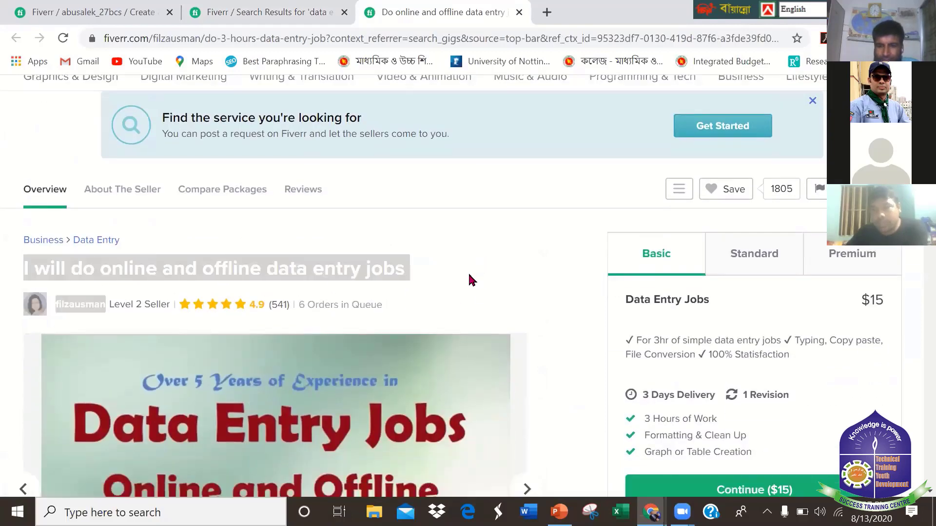
{"action": "left_click", "coordinate": [220, 12]}
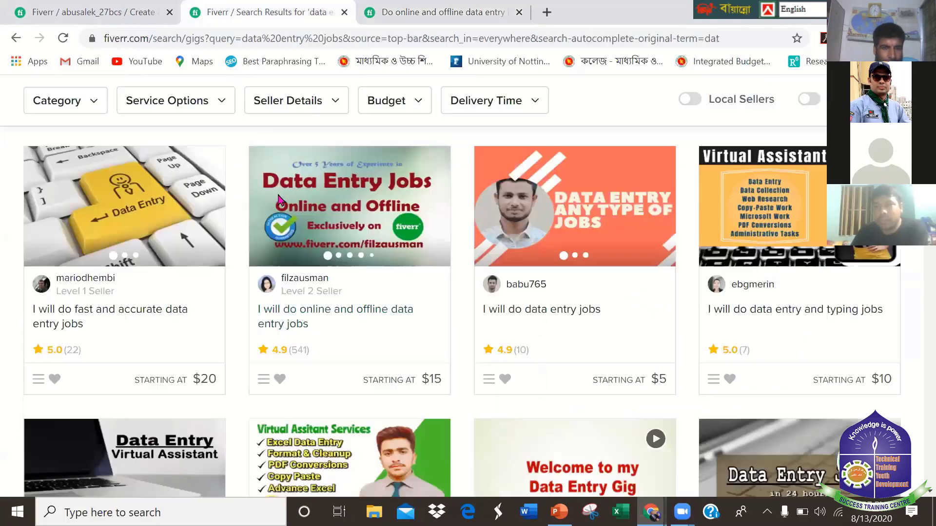
{"action": "key", "text": "ctrl+shift+Tab"}
{"action": "key", "text": "ctrl+v"}
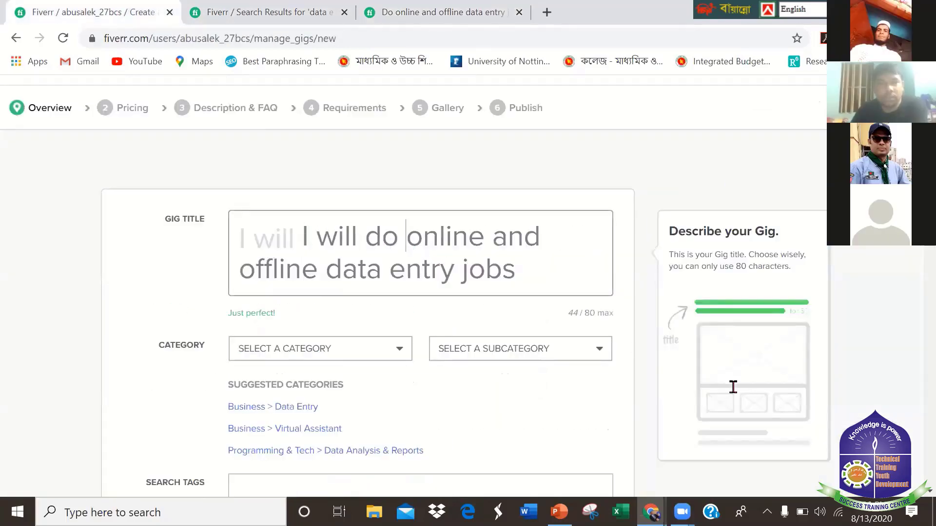
Delete the pasted "I will do" so the gig title text starts with "online and offline data entry jobs".
{"action": "key", "text": "BackSpace"}
{"action": "key", "text": "BackSpace"}
{"action": "key", "text": "BackSpace"}
{"action": "key", "text": "BackSpace"}
{"action": "key", "text": "BackSpace"}
{"action": "key", "text": "BackSpace"}
{"action": "key", "text": "BackSpace"}
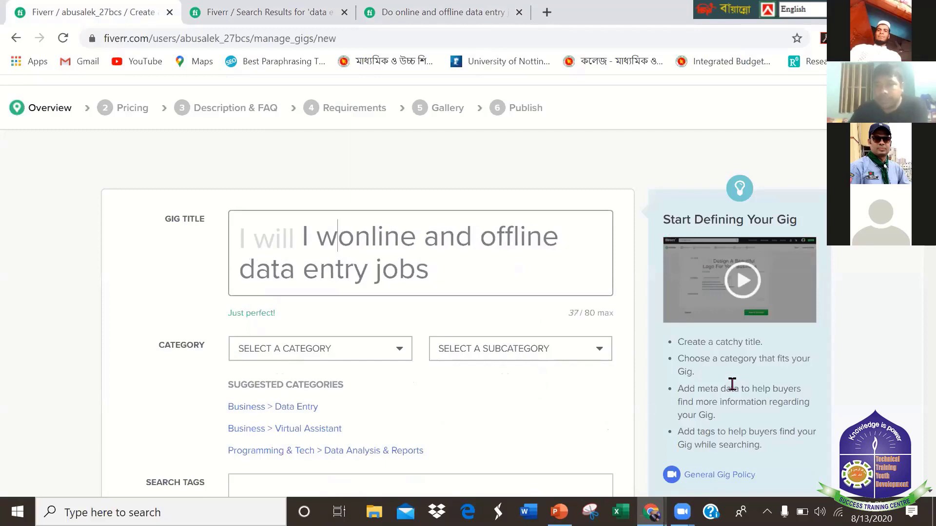
{"action": "key", "text": "BackSpace"}
{"action": "key", "text": "BackSpace"}
{"action": "key", "text": "BackSpace"}
Review the gig title, suggested categories and search tags on the new gig's overview form.
{"action": "scroll", "coordinate": [540, 333], "scroll_direction": "down", "scroll_amount": 2}
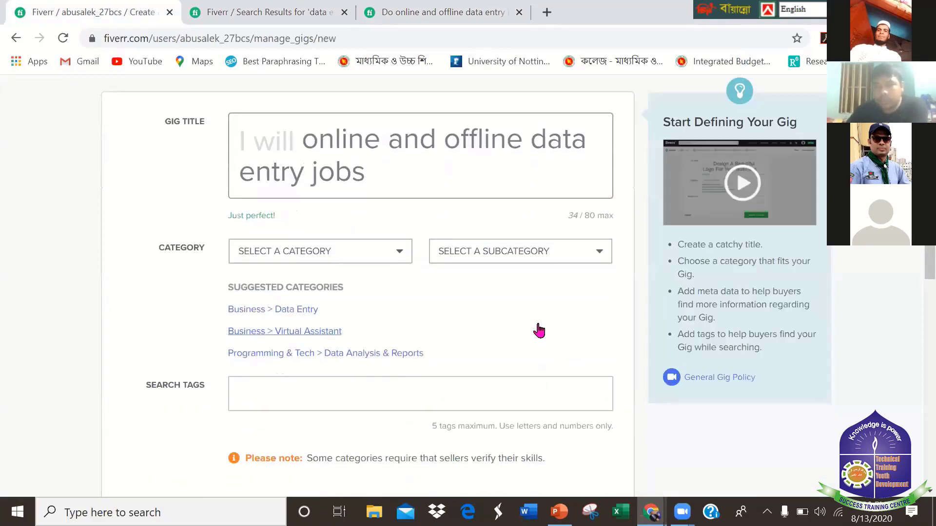
{"action": "scroll", "coordinate": [534, 323], "scroll_direction": "down", "scroll_amount": 2}
{"action": "scroll", "coordinate": [390, 195], "scroll_direction": "up", "scroll_amount": 2}
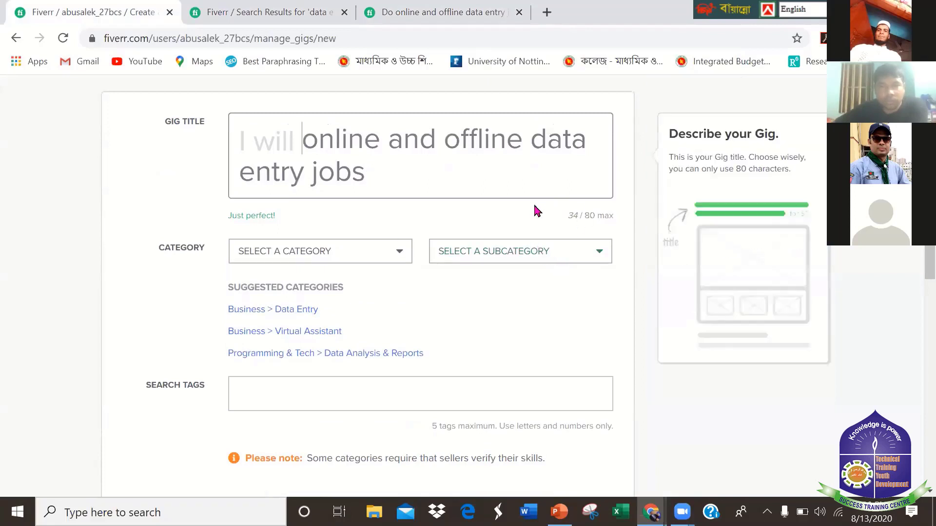
{"action": "scroll", "coordinate": [573, 327], "scroll_direction": "down", "scroll_amount": 2}
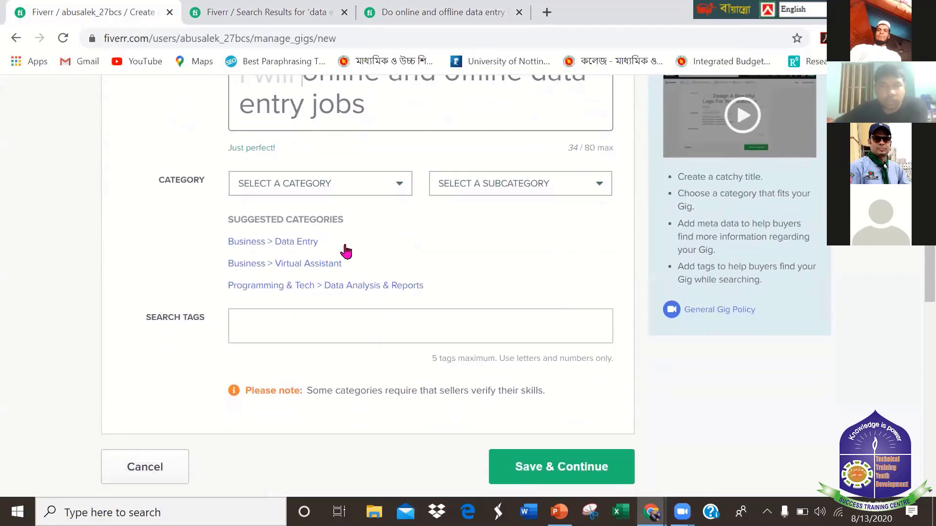
{"action": "scroll", "coordinate": [490, 249], "scroll_direction": "up", "scroll_amount": 1}
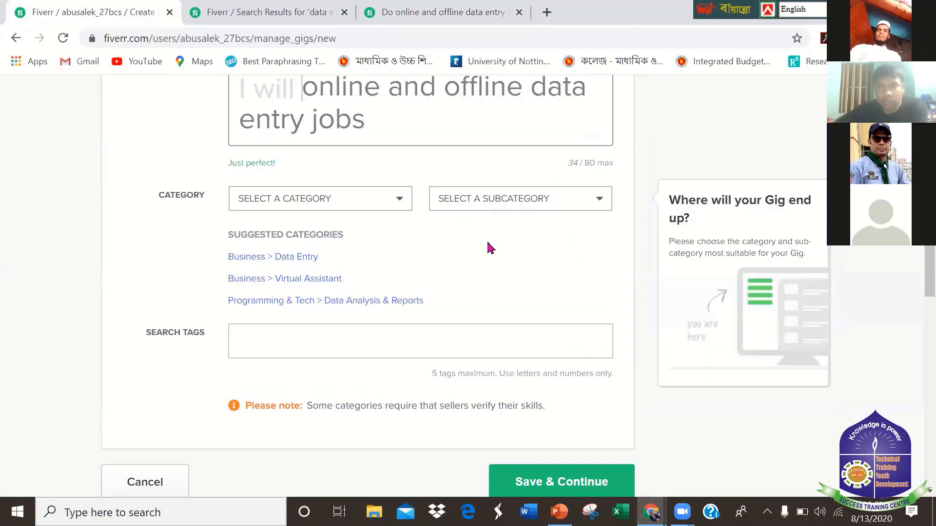
{"action": "scroll", "coordinate": [541, 266], "scroll_direction": "up", "scroll_amount": 2}
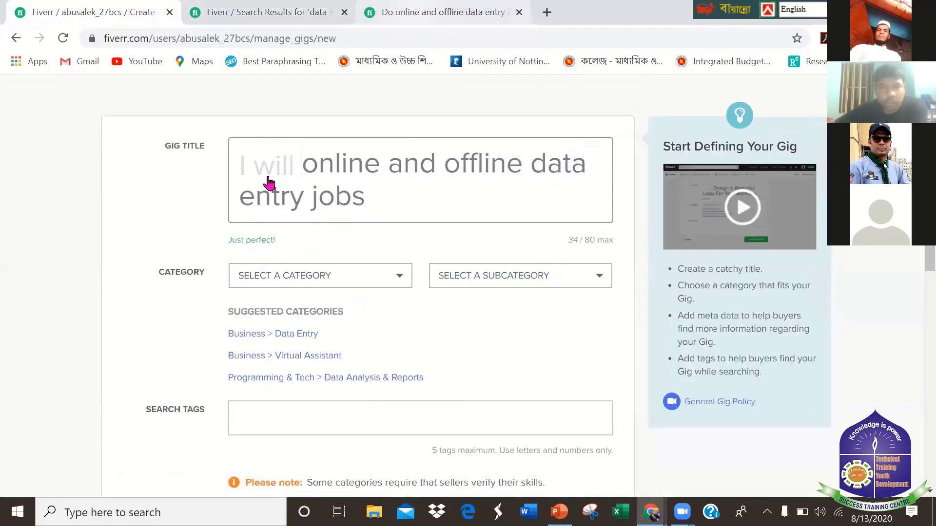
Return to the "data entry jobs" search results and compare the titles, ratings and prices of the listed gigs.
{"action": "key", "text": "ctrl+shift+Tab"}
{"action": "scroll", "coordinate": [476, 296], "scroll_direction": "up", "scroll_amount": 2}
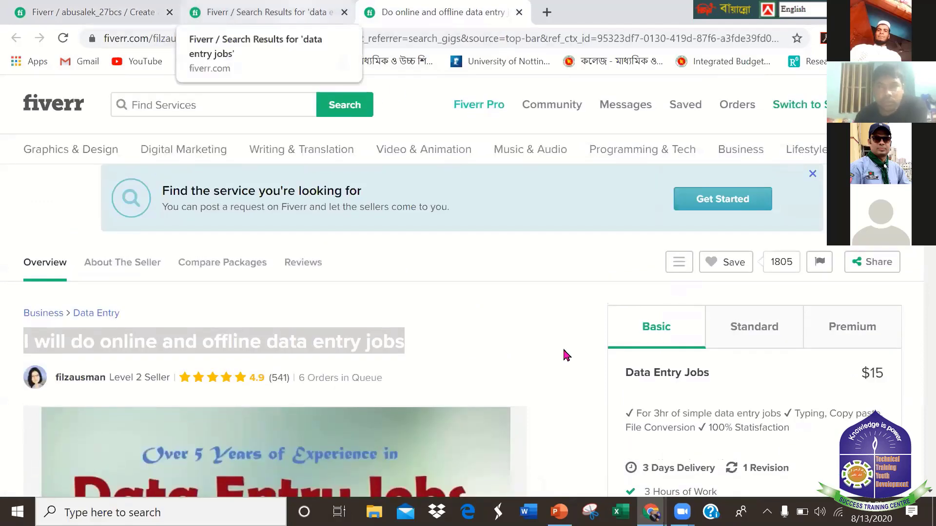
{"action": "key", "text": "ctrl+shift+Tab"}
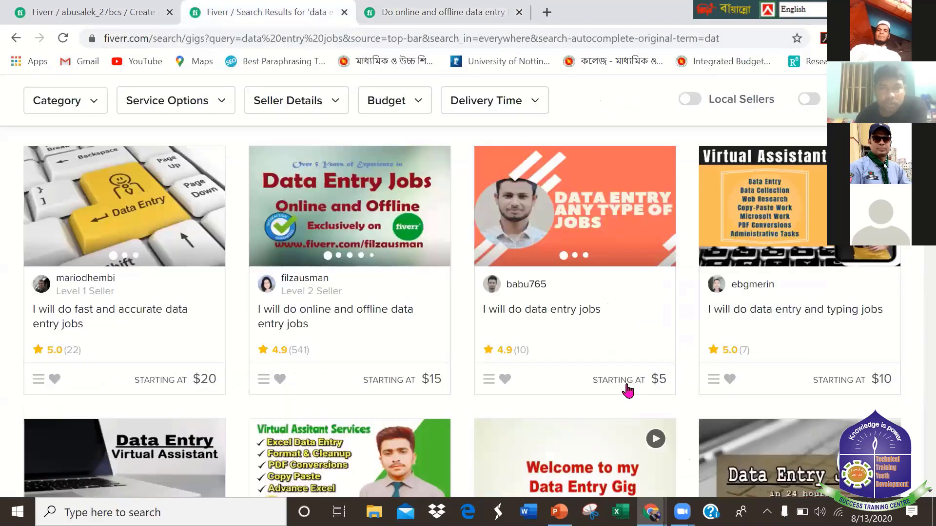
{"action": "scroll", "coordinate": [627, 389], "scroll_direction": "down", "scroll_amount": 2}
{"action": "scroll", "coordinate": [626, 389], "scroll_direction": "down", "scroll_amount": 1}
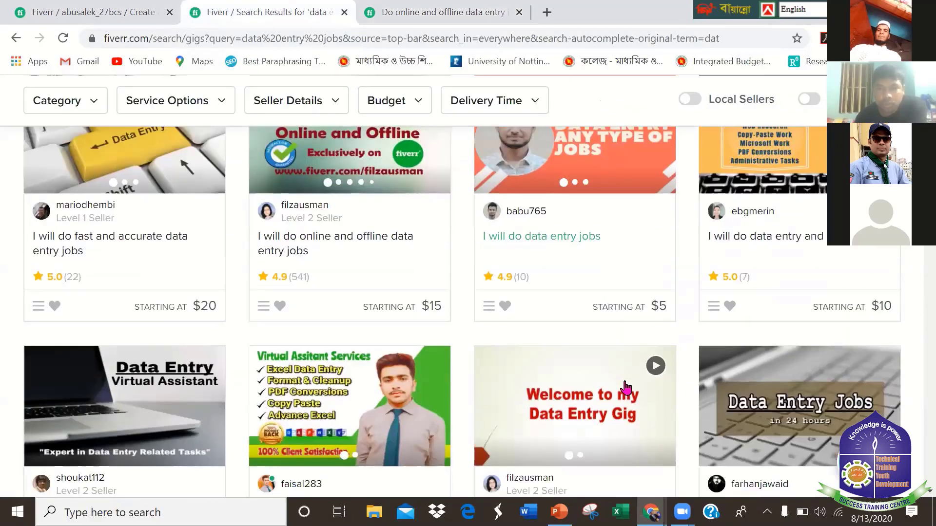
{"action": "scroll", "coordinate": [627, 387], "scroll_direction": "down", "scroll_amount": 1}
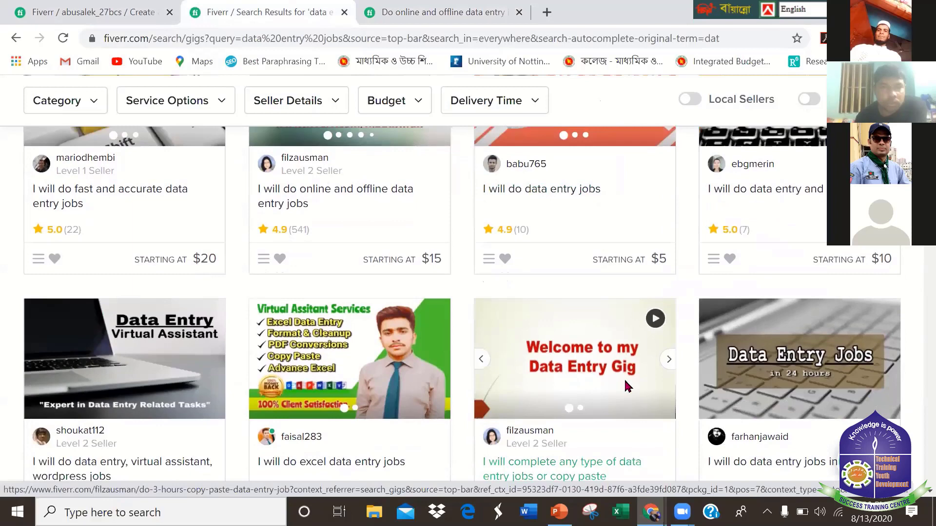
{"action": "scroll", "coordinate": [626, 387], "scroll_direction": "up", "scroll_amount": 4}
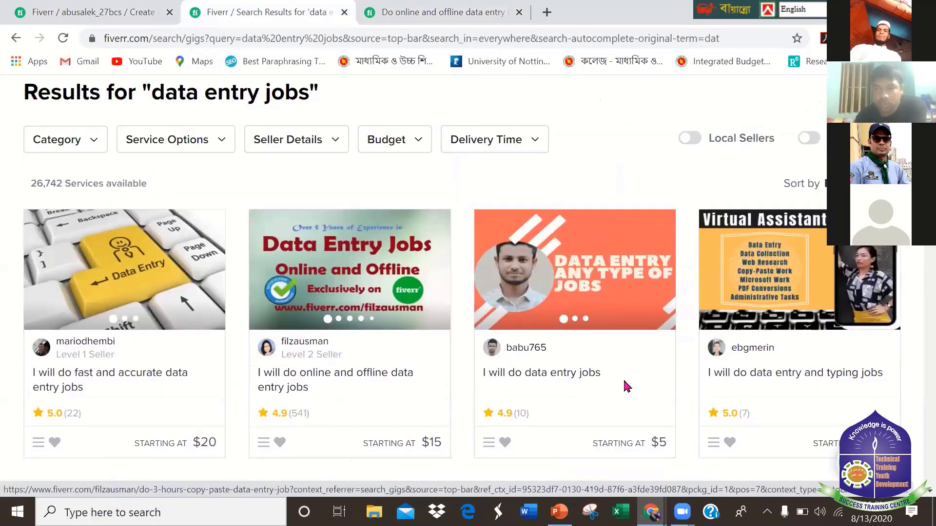
{"action": "scroll", "coordinate": [627, 387], "scroll_direction": "down", "scroll_amount": 1}
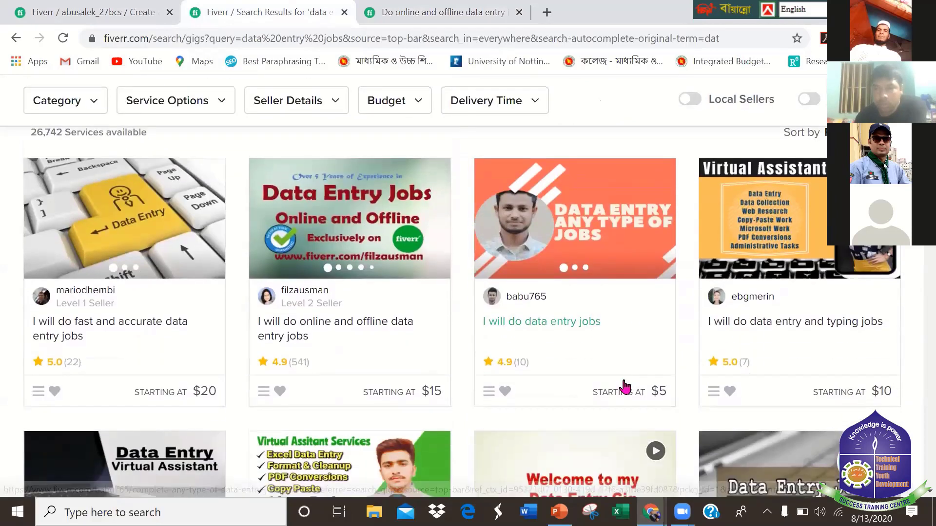
{"action": "scroll", "coordinate": [399, 349], "scroll_direction": "down", "scroll_amount": 1}
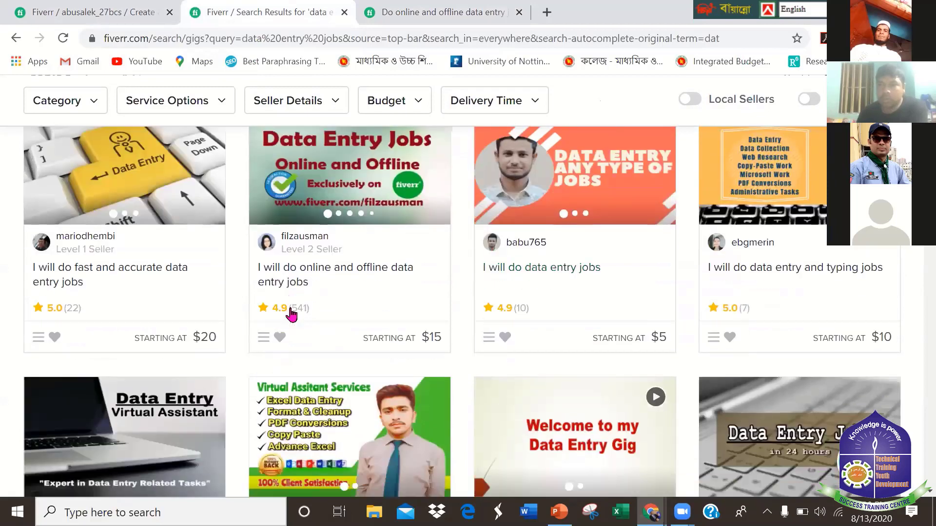
{"action": "scroll", "coordinate": [416, 378], "scroll_direction": "down", "scroll_amount": 1}
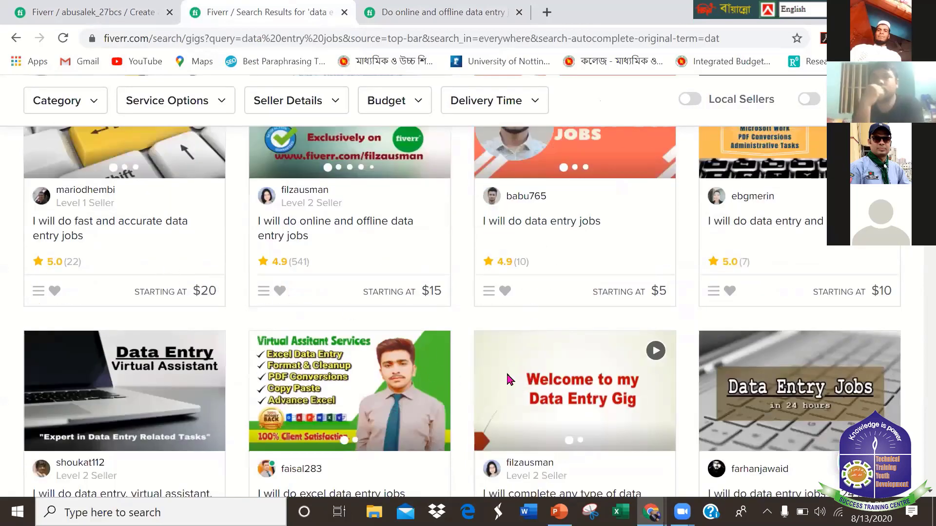
Open a web research gig and replace the new gig's title with its "data entry, web research and copy paste jobs" wording.
{"action": "left_click", "coordinate": [40, 342]}
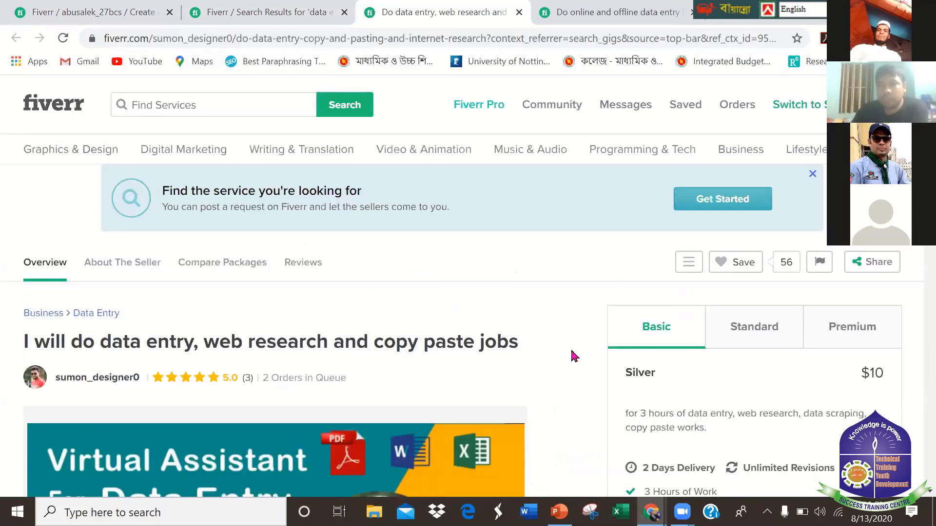
{"action": "left_click_drag", "start_coordinate": [574, 356], "coordinate": [117, 341]}
{"action": "key", "text": "ctrl+c"}
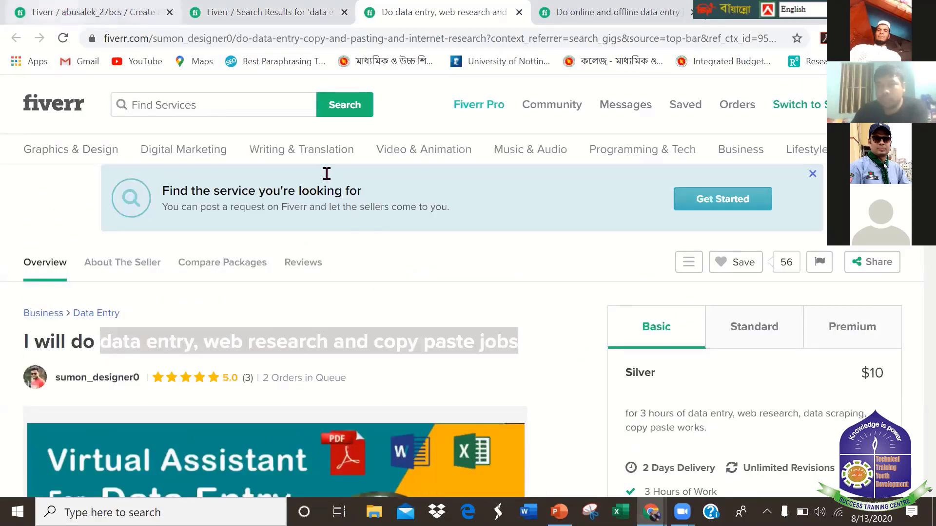
{"action": "key", "text": "ctrl+1"}
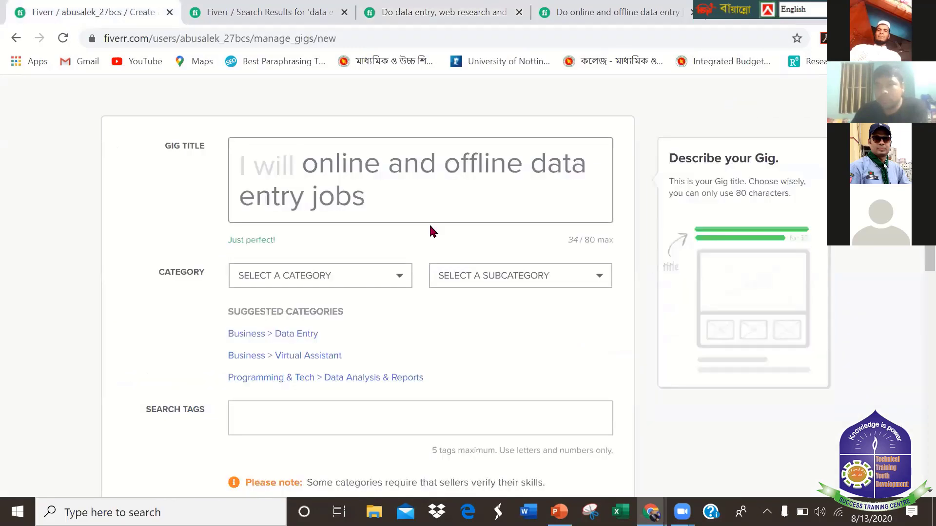
{"action": "key", "text": "ctrl+v"}
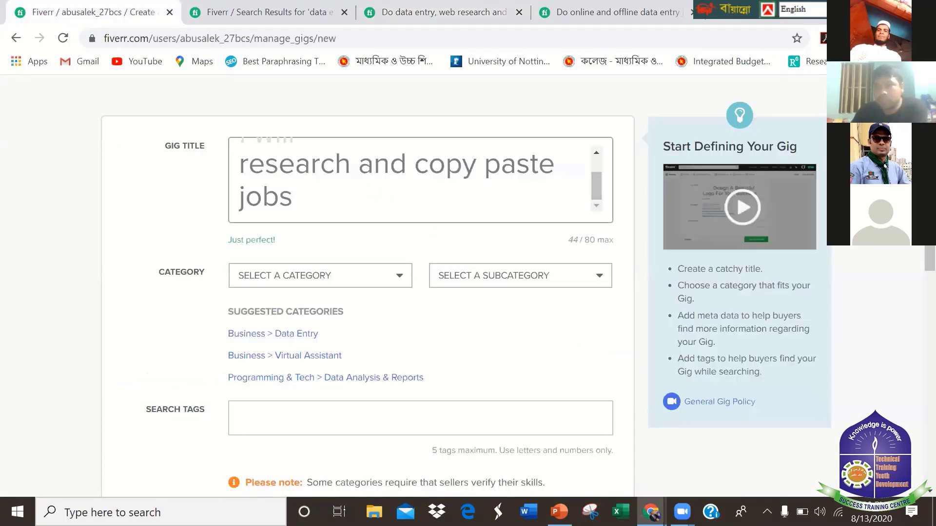
Replace "copy paste" with "data mining" in the gig title and check the full title text.
{"action": "scroll", "coordinate": [303, 163], "scroll_direction": "up", "scroll_amount": 1}
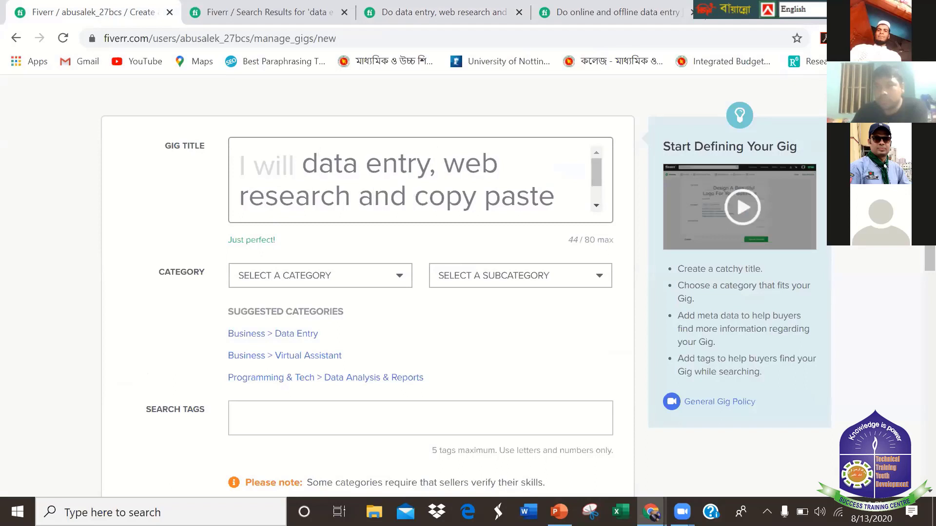
{"action": "key", "text": "Delete"}
{"action": "key", "text": "Delete"}
{"action": "key", "text": "Delete"}
{"action": "key", "text": "Delete"}
{"action": "key", "text": "Delete"}
{"action": "key", "text": "Delete"}
{"action": "key", "text": "Delete"}
{"action": "key", "text": "Delete"}
{"action": "key", "text": "Delete"}
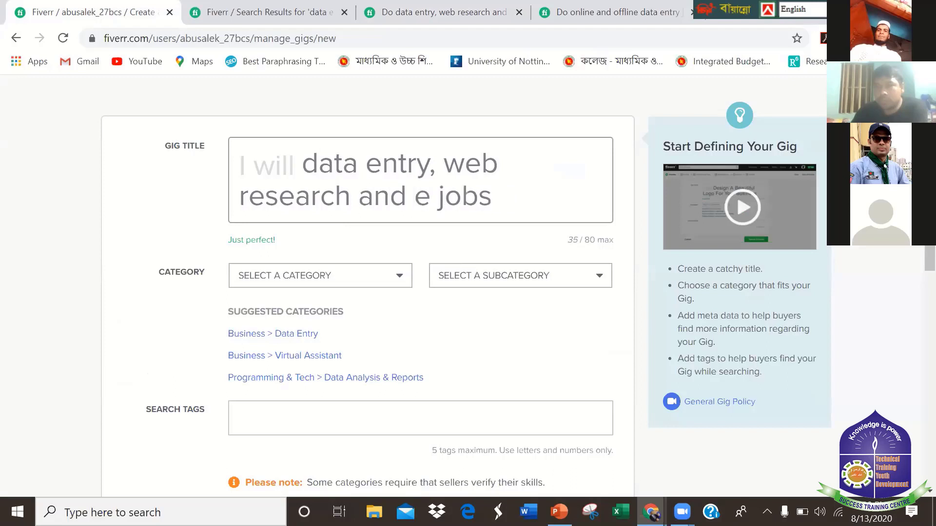
{"action": "key", "text": "Delete"}
{"action": "type", "text": "data "}
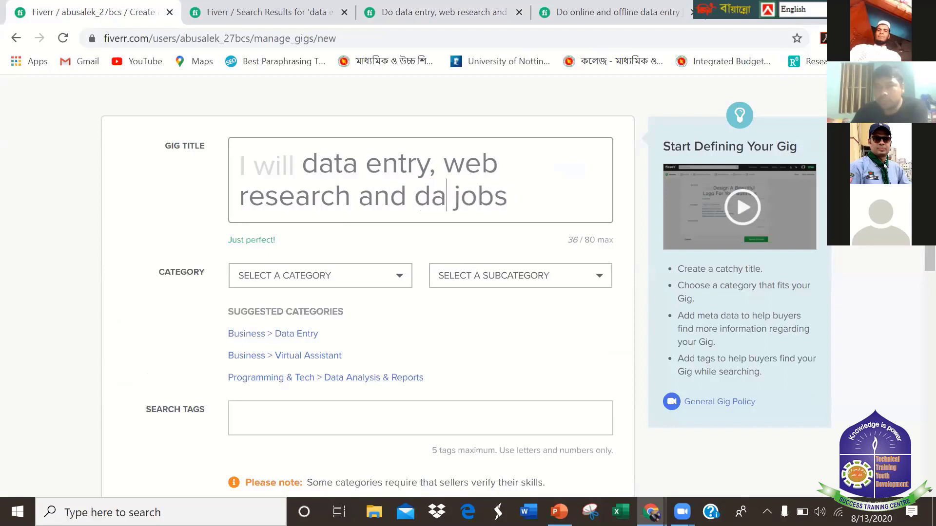
{"action": "type", "text": "m"}
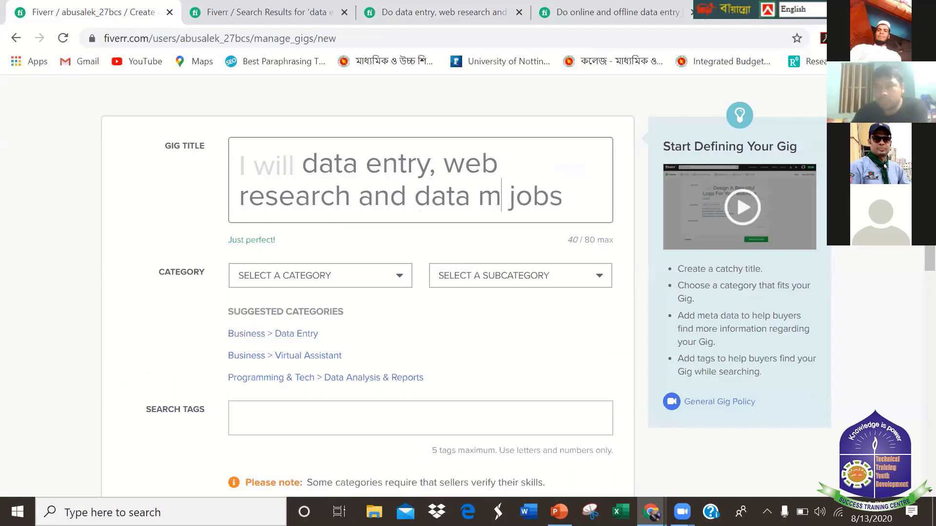
{"action": "type", "text": "ining"}
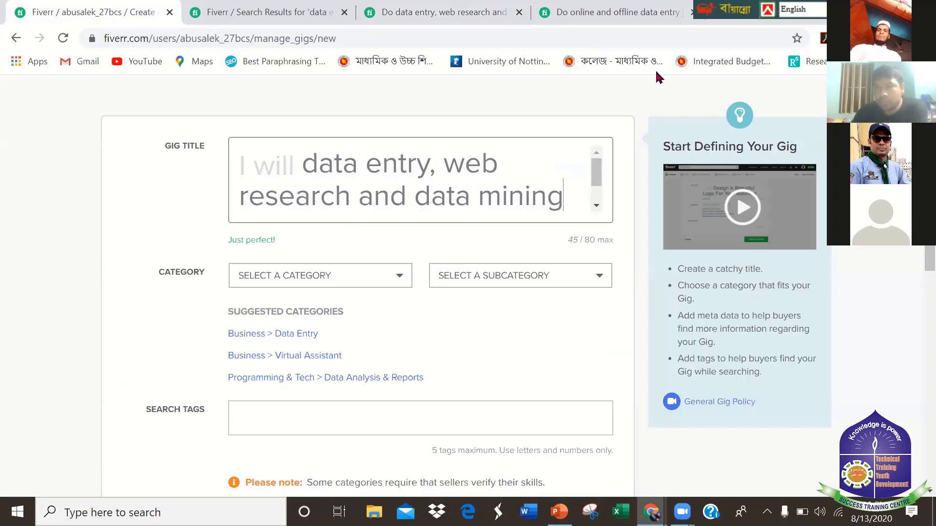
{"action": "scroll", "coordinate": [595, 197], "scroll_direction": "down", "scroll_amount": 1}
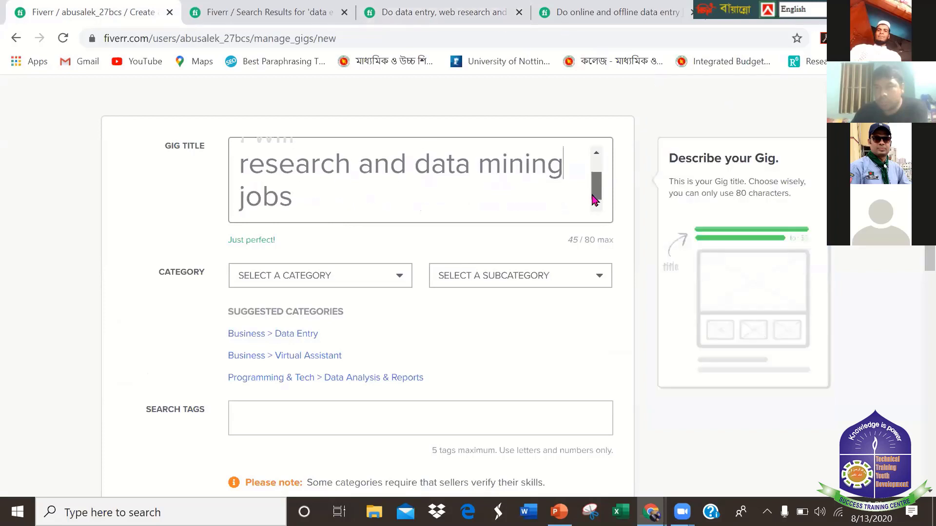
{"action": "scroll", "coordinate": [598, 198], "scroll_direction": "up", "scroll_amount": 1}
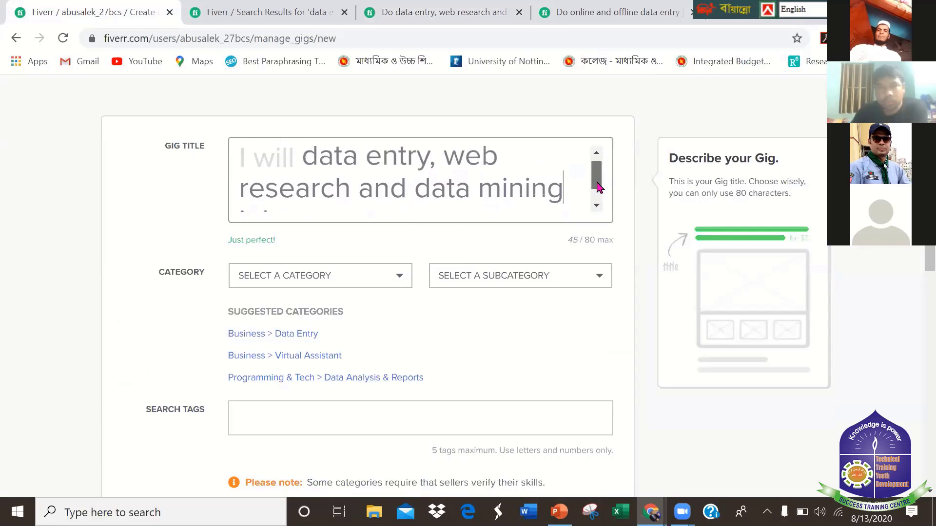
{"action": "scroll", "coordinate": [597, 188], "scroll_direction": "down", "scroll_amount": 1}
{"action": "scroll", "coordinate": [596, 180], "scroll_direction": "up", "scroll_amount": 1}
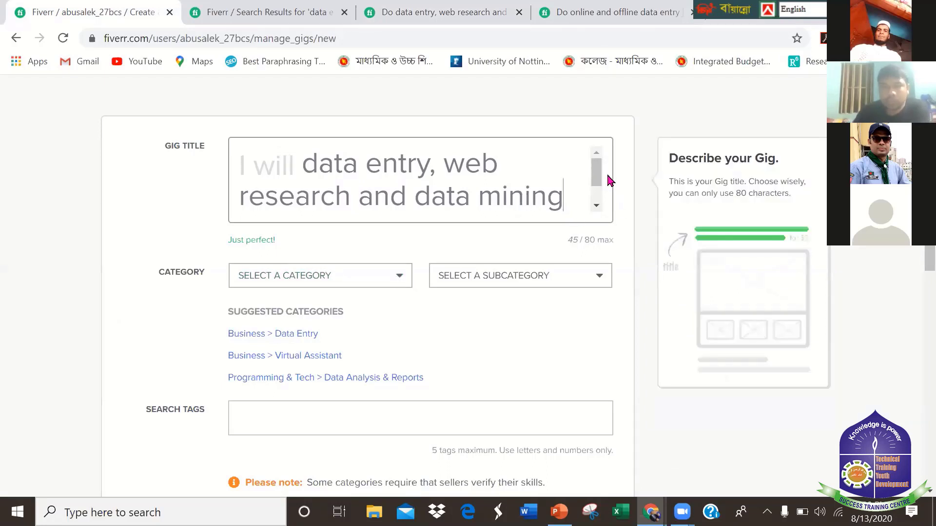
Set the gig's category to Business and its subcategory to Data Entry.
{"action": "scroll", "coordinate": [597, 175], "scroll_direction": "down", "scroll_amount": 1}
{"action": "scroll", "coordinate": [596, 175], "scroll_direction": "up", "scroll_amount": 1}
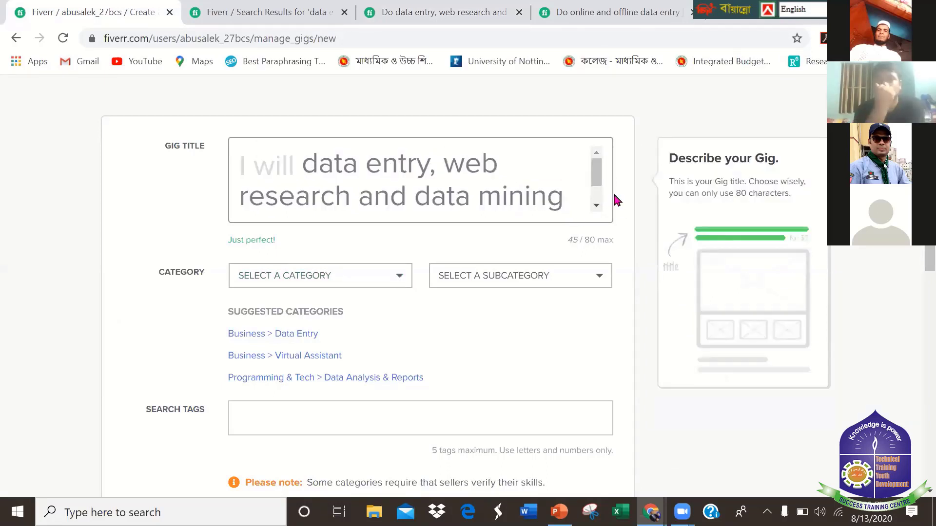
{"action": "left_click", "coordinate": [398, 284]}
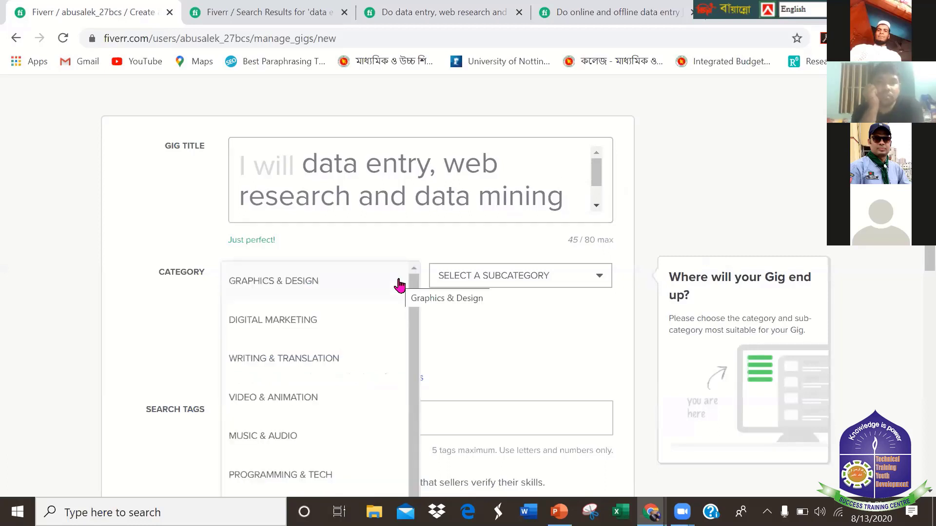
{"action": "scroll", "coordinate": [352, 318], "scroll_direction": "down", "scroll_amount": 1}
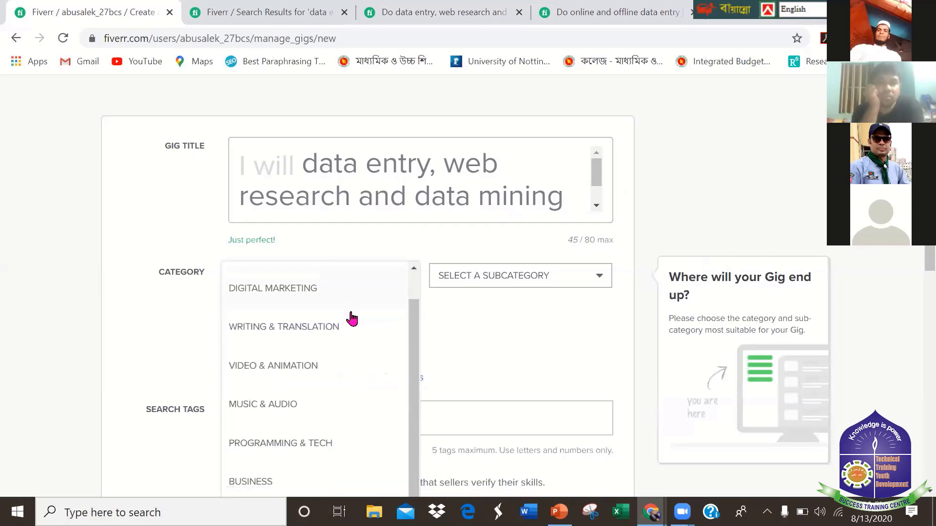
{"action": "scroll", "coordinate": [352, 319], "scroll_direction": "down", "scroll_amount": 1}
{"action": "scroll", "coordinate": [352, 320], "scroll_direction": "down", "scroll_amount": 1}
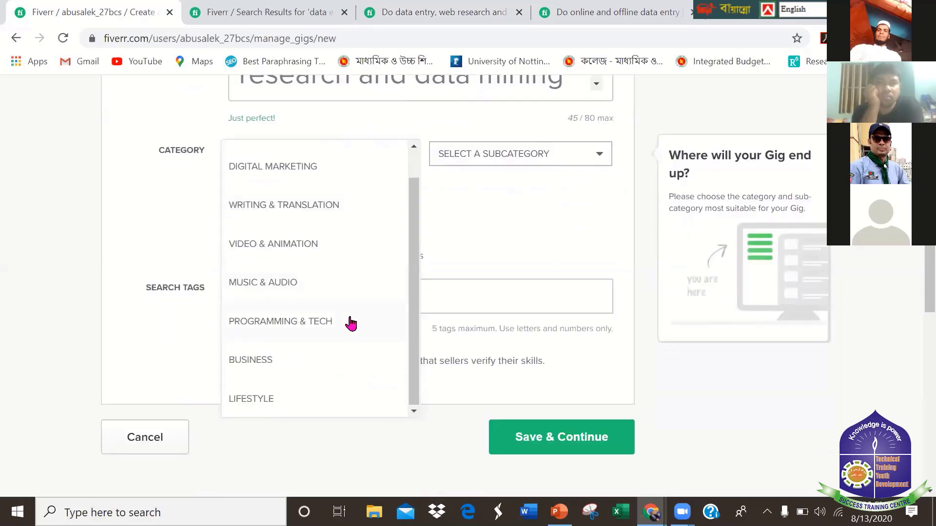
{"action": "scroll", "coordinate": [351, 322], "scroll_direction": "up", "scroll_amount": 1}
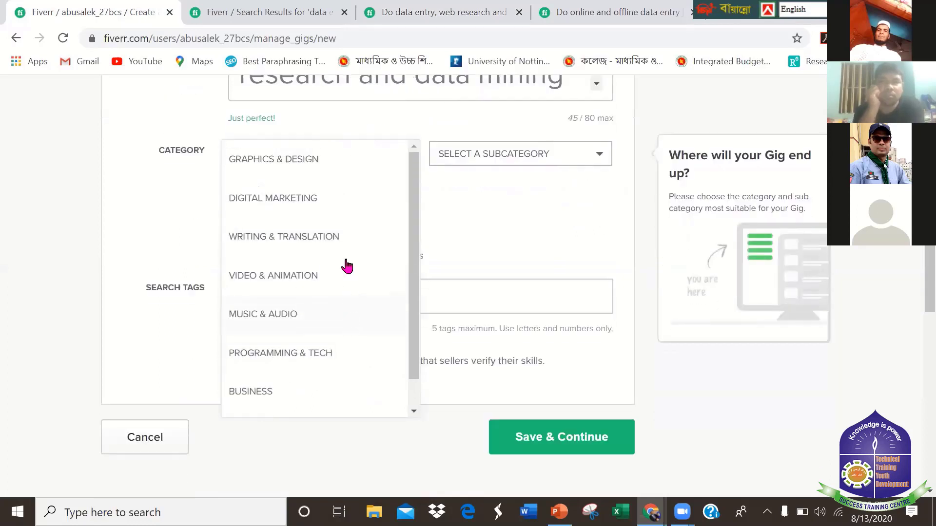
{"action": "scroll", "coordinate": [345, 370], "scroll_direction": "down", "scroll_amount": 1}
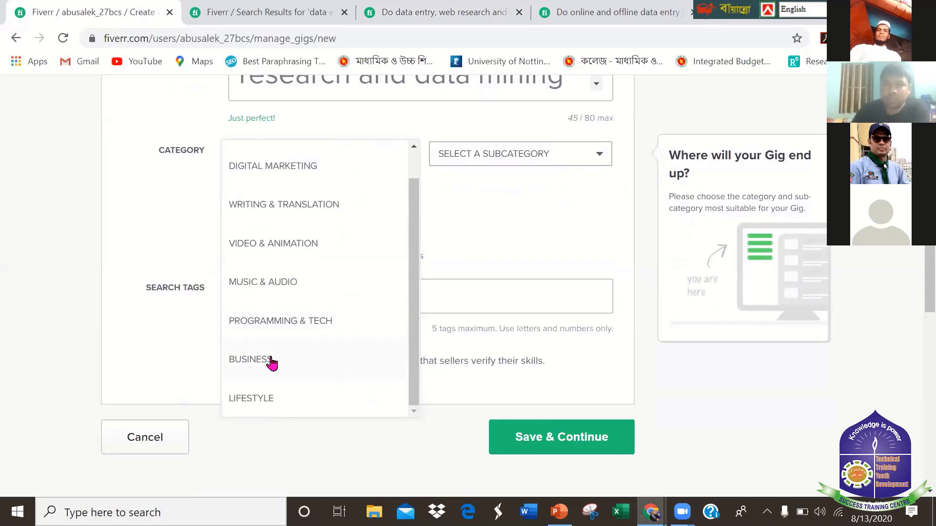
{"action": "left_click", "coordinate": [270, 360]}
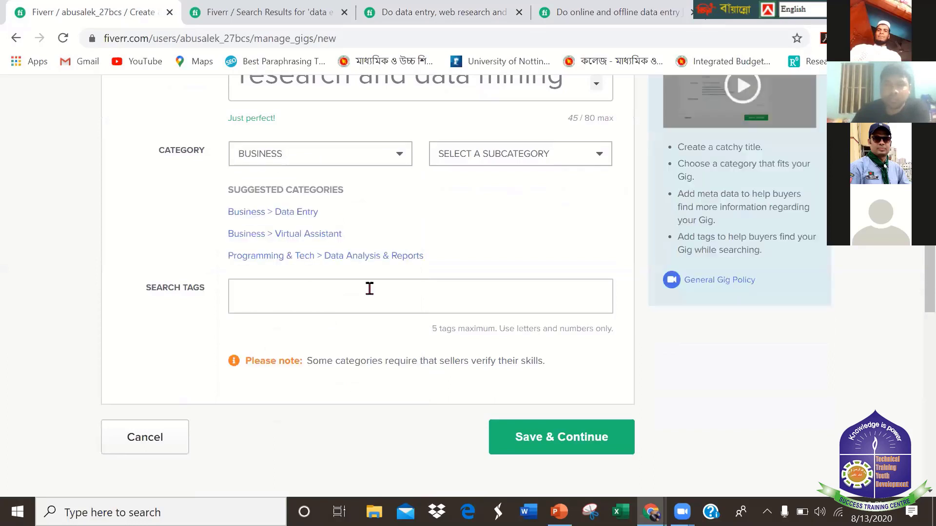
{"action": "left_click", "coordinate": [601, 157]}
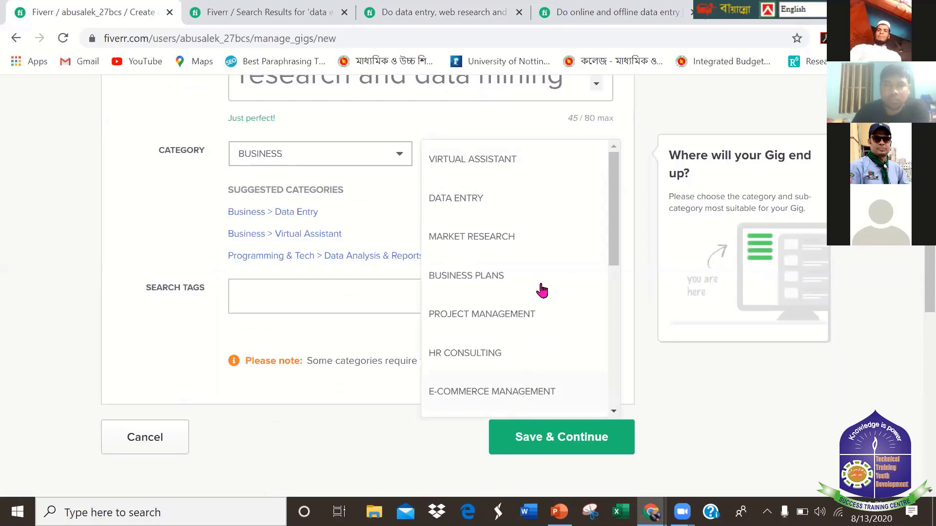
{"action": "left_click", "coordinate": [492, 197]}
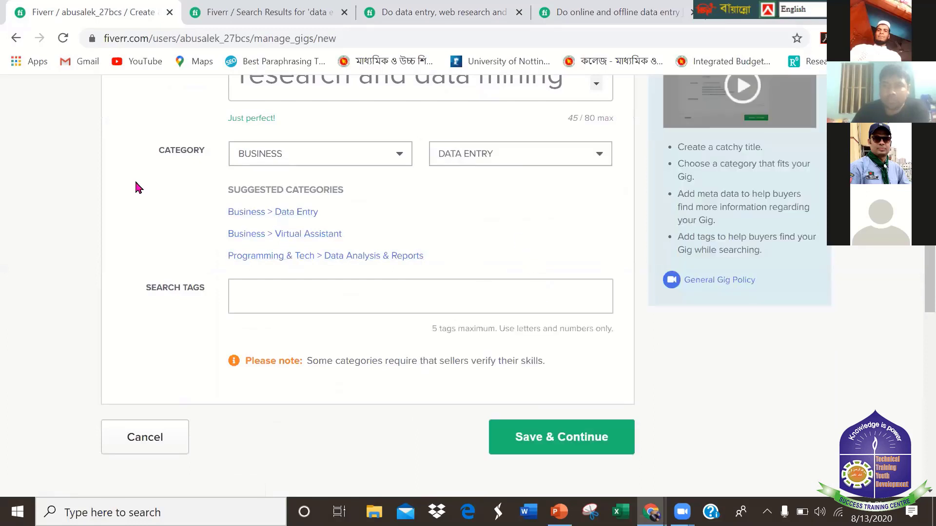
Add the search tags data entry, data collection, data mining, database design and big data, and save the overview to continue to pricing.
{"action": "scroll", "coordinate": [497, 293], "scroll_direction": "down", "scroll_amount": 1}
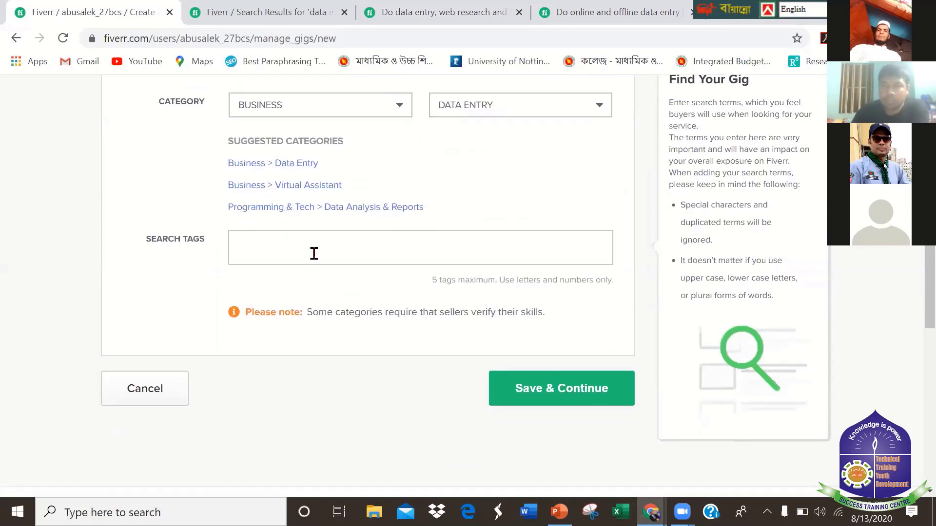
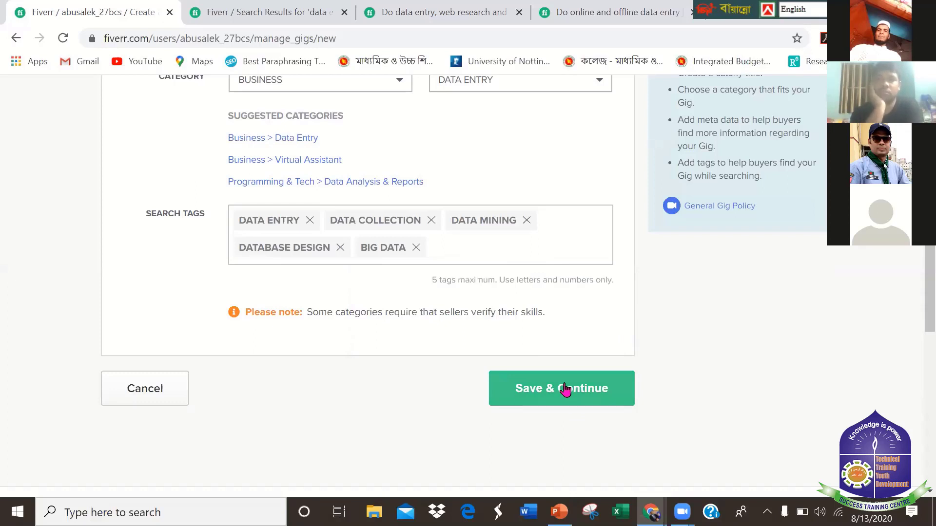
{"action": "left_click", "coordinate": [565, 390]}
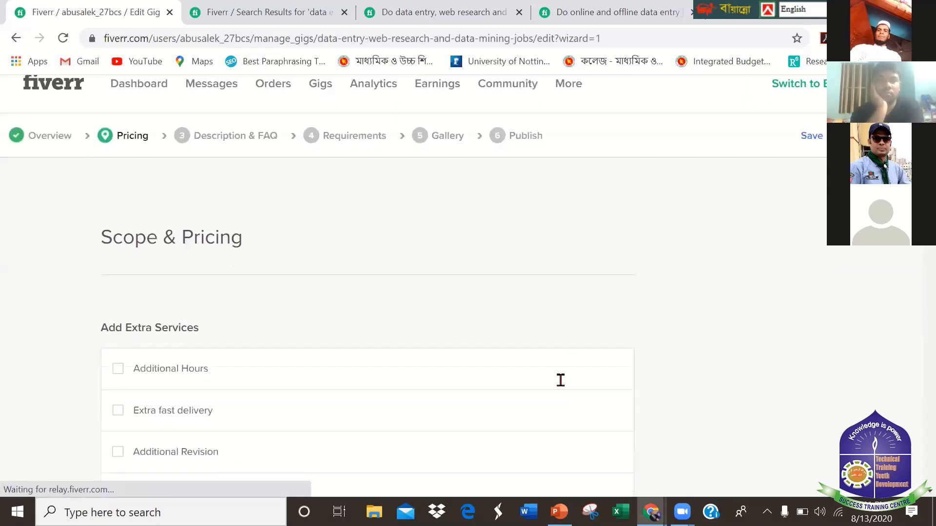
Enable the 3 Packages option under Scope & Pricing and dismiss the Gig Packages introduction.
{"action": "scroll", "coordinate": [536, 370], "scroll_direction": "down", "scroll_amount": 2}
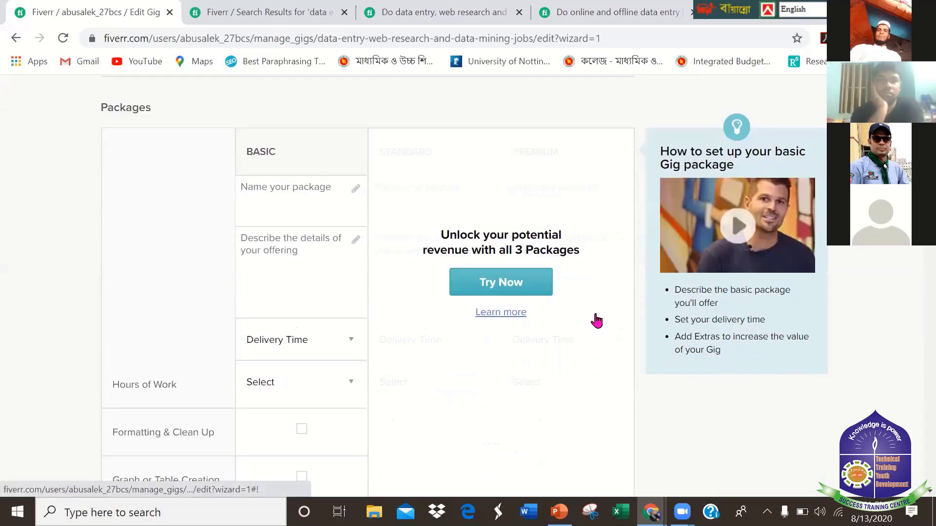
{"action": "scroll", "coordinate": [457, 297], "scroll_direction": "up", "scroll_amount": 2}
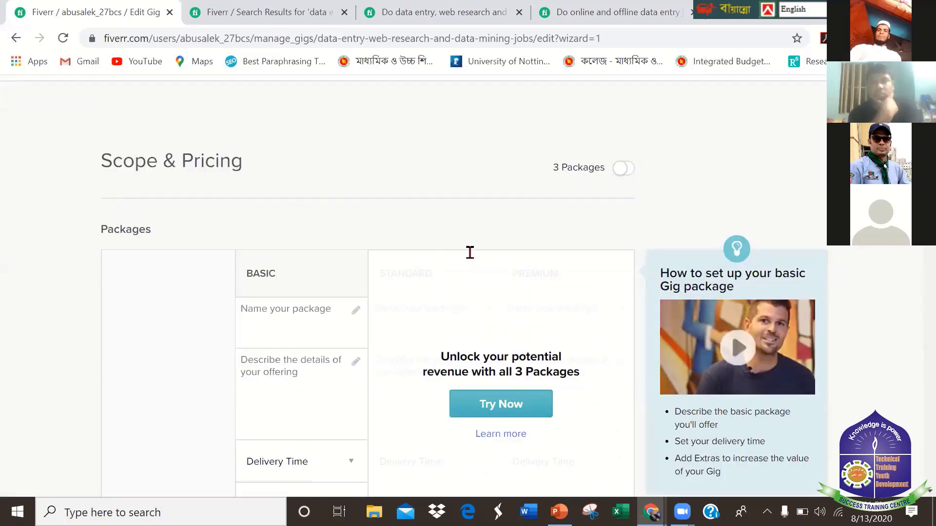
{"action": "scroll", "coordinate": [505, 322], "scroll_direction": "down", "scroll_amount": 2}
{"action": "scroll", "coordinate": [516, 334], "scroll_direction": "down", "scroll_amount": 2}
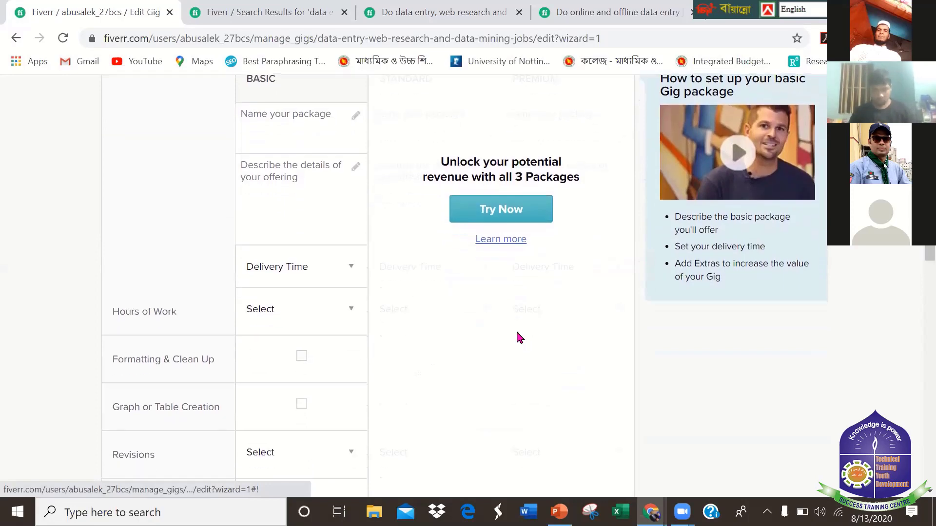
{"action": "scroll", "coordinate": [518, 336], "scroll_direction": "up", "scroll_amount": 3}
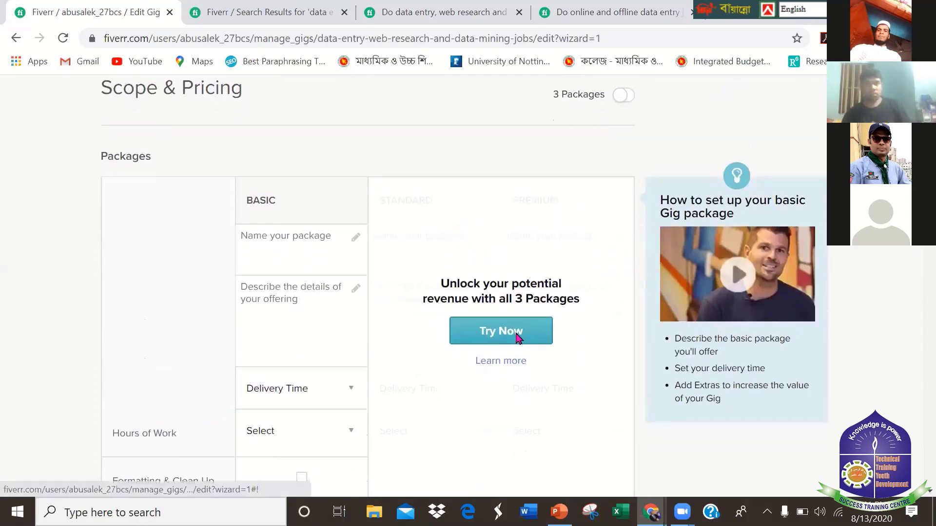
{"action": "scroll", "coordinate": [517, 337], "scroll_direction": "up", "scroll_amount": 3}
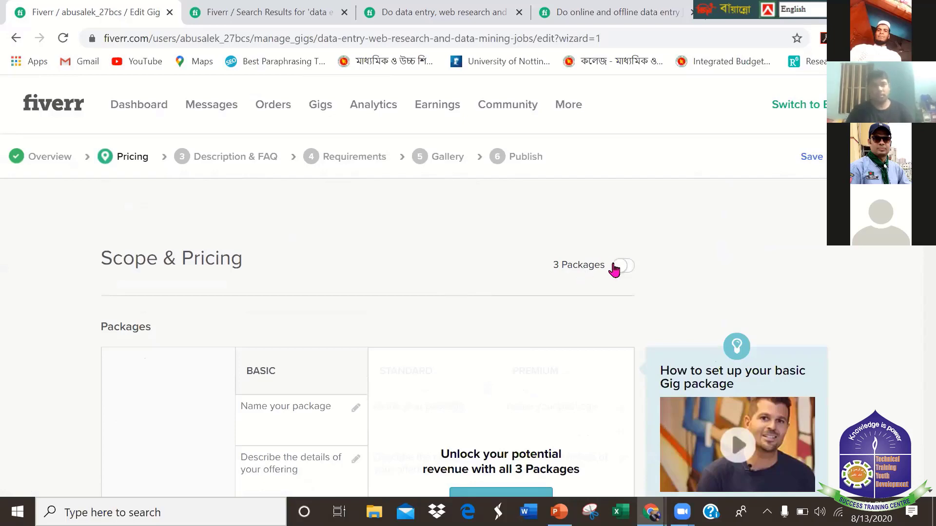
{"action": "double_click", "coordinate": [632, 266]}
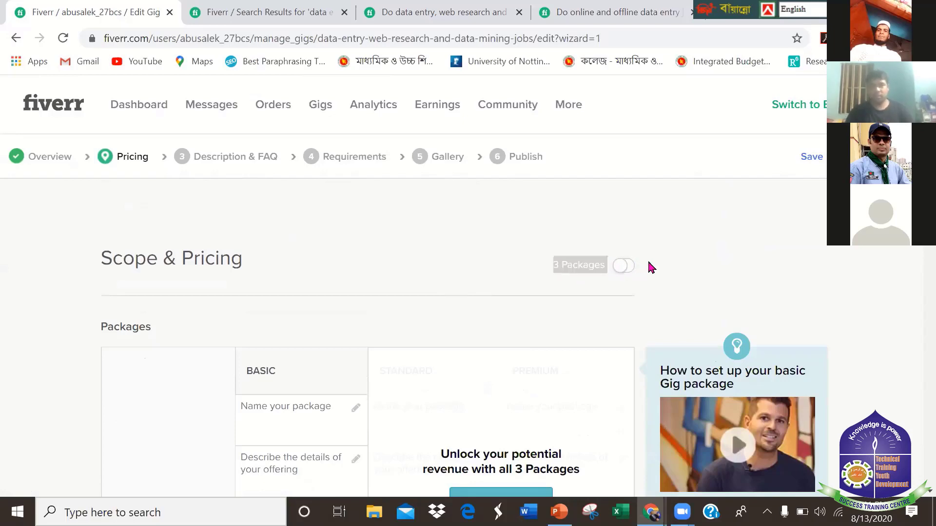
{"action": "left_click_drag", "start_coordinate": [621, 271], "coordinate": [719, 296]}
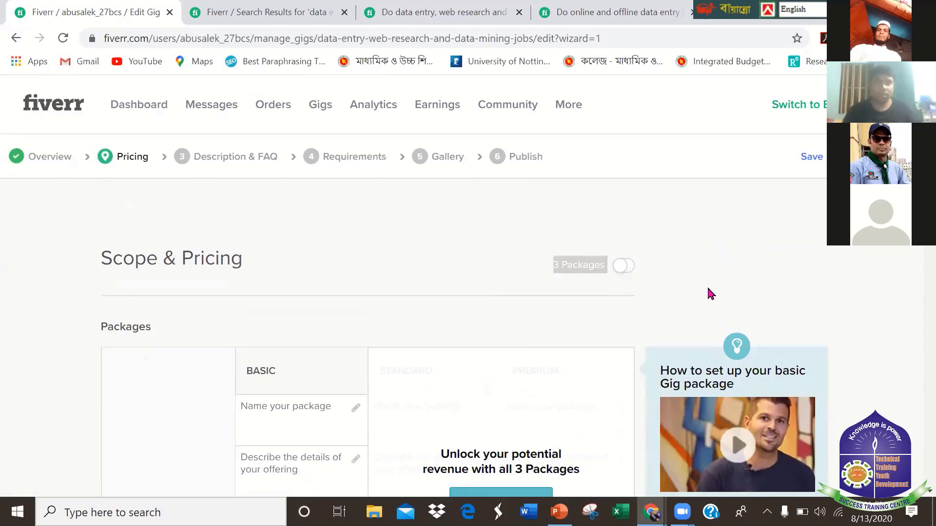
{"action": "left_click", "coordinate": [626, 267]}
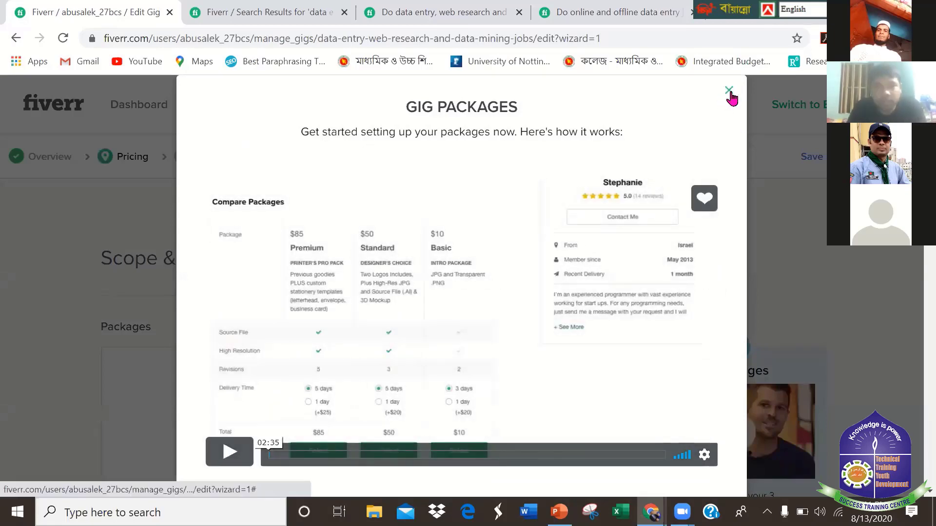
{"action": "left_click", "coordinate": [729, 91]}
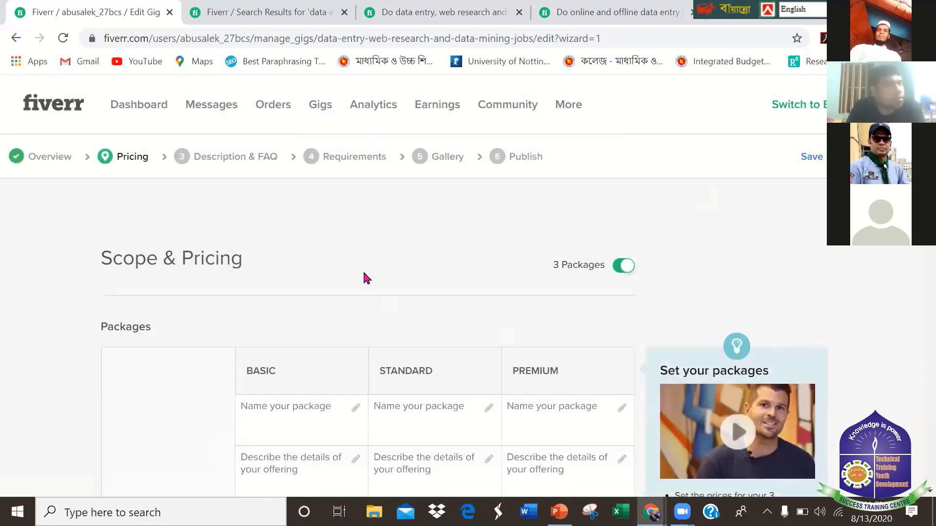
Review the name, description and delivery fields of the three packages and glance at the online and offline data entry gig for reference.
{"action": "scroll", "coordinate": [366, 276], "scroll_direction": "down", "scroll_amount": 1}
{"action": "scroll", "coordinate": [364, 269], "scroll_direction": "down", "scroll_amount": 1}
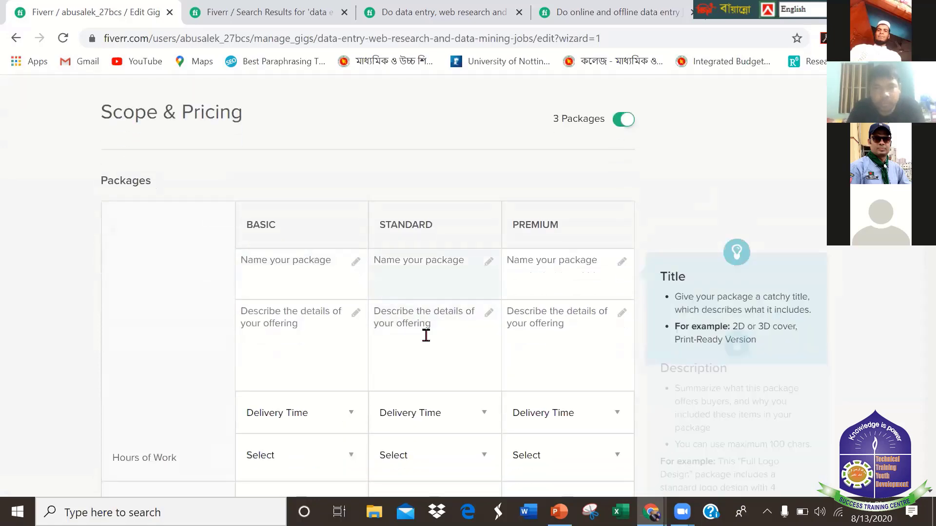
{"action": "scroll", "coordinate": [331, 280], "scroll_direction": "down", "scroll_amount": 1}
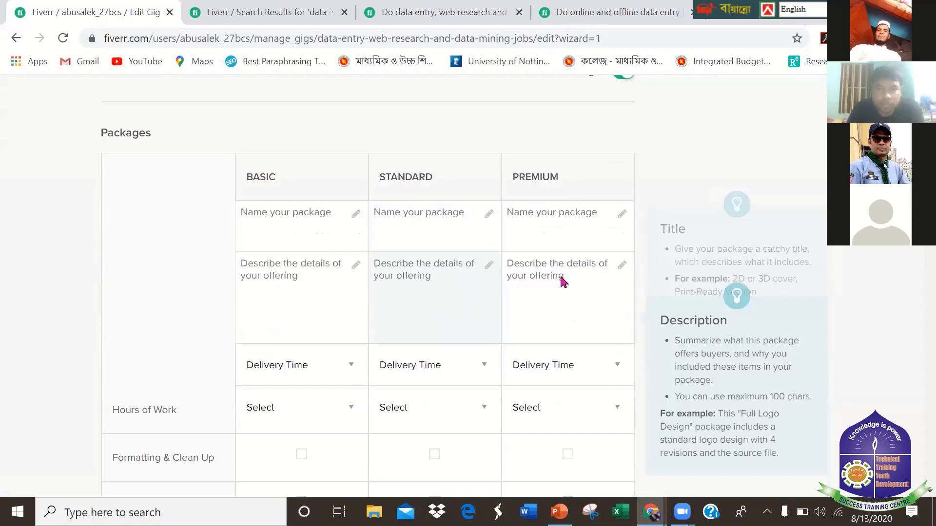
{"action": "scroll", "coordinate": [563, 280], "scroll_direction": "up", "scroll_amount": 1}
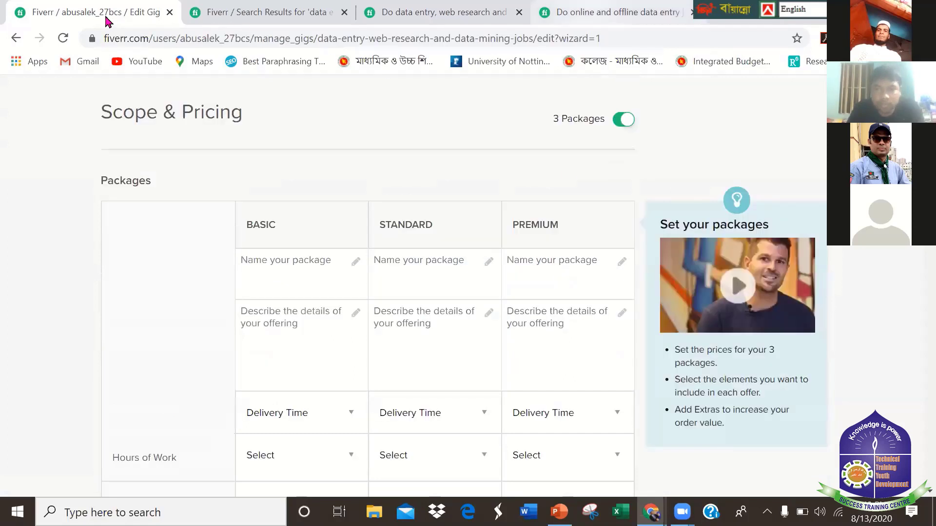
{"action": "key", "text": "ctrl+4"}
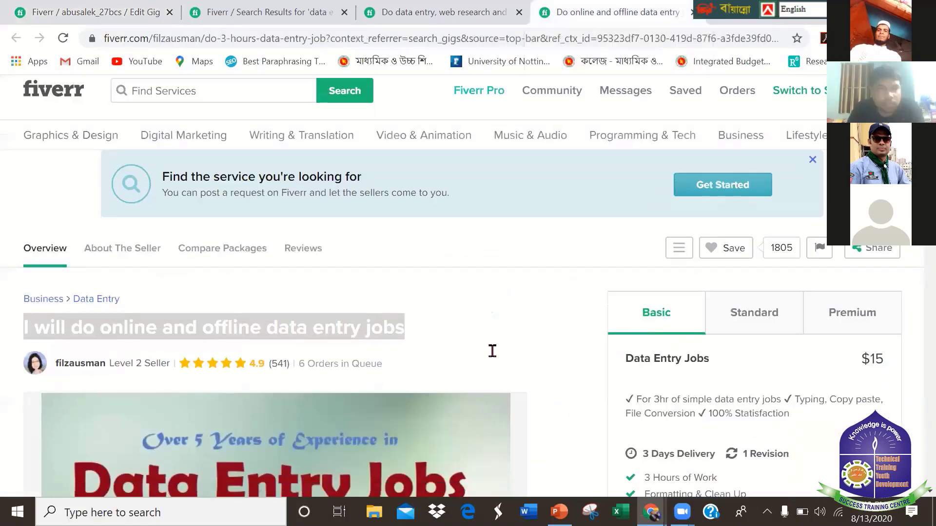
{"action": "scroll", "coordinate": [492, 351], "scroll_direction": "down", "scroll_amount": 3}
{"action": "key", "text": "ctrl+1"}
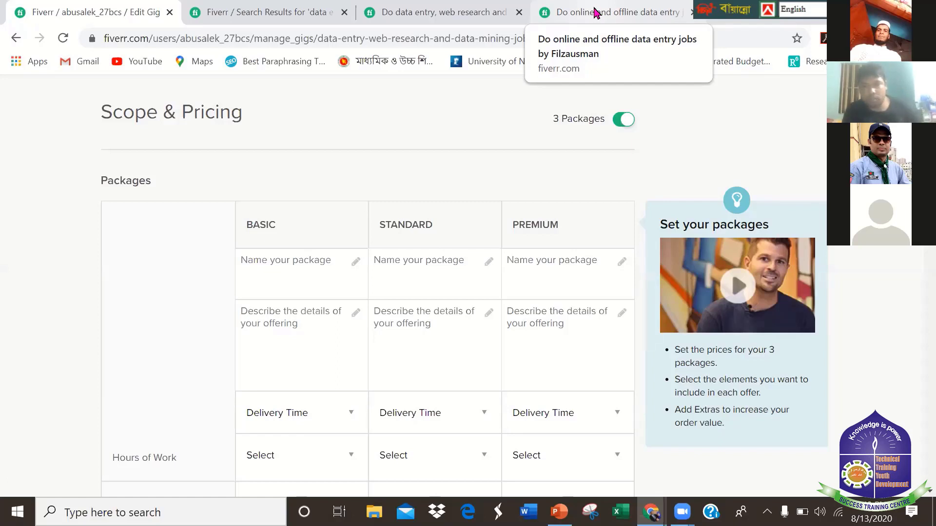
Reopen the online and offline data entry gig and examine its description and the prices, details and delivery times in its package comparison.
{"action": "left_click", "coordinate": [596, 13]}
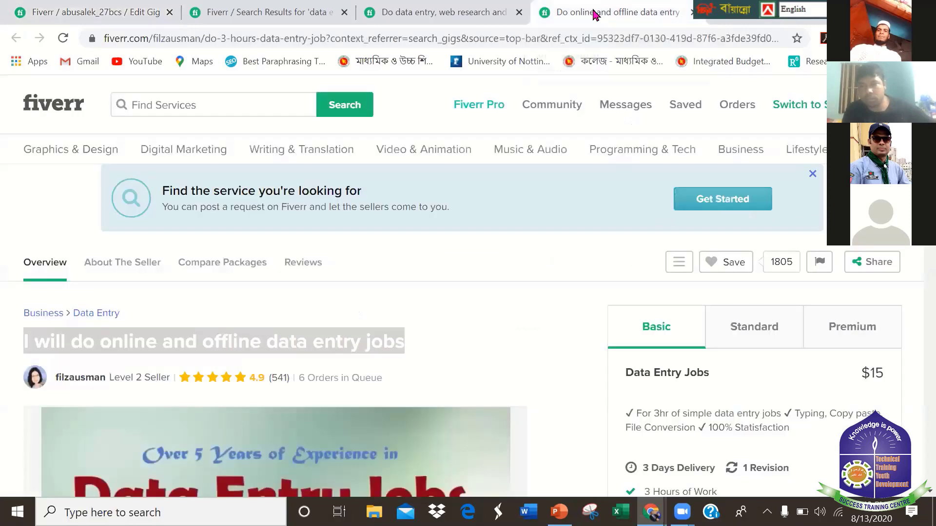
{"action": "scroll", "coordinate": [524, 324], "scroll_direction": "down", "scroll_amount": 3}
{"action": "scroll", "coordinate": [526, 323], "scroll_direction": "down", "scroll_amount": 1}
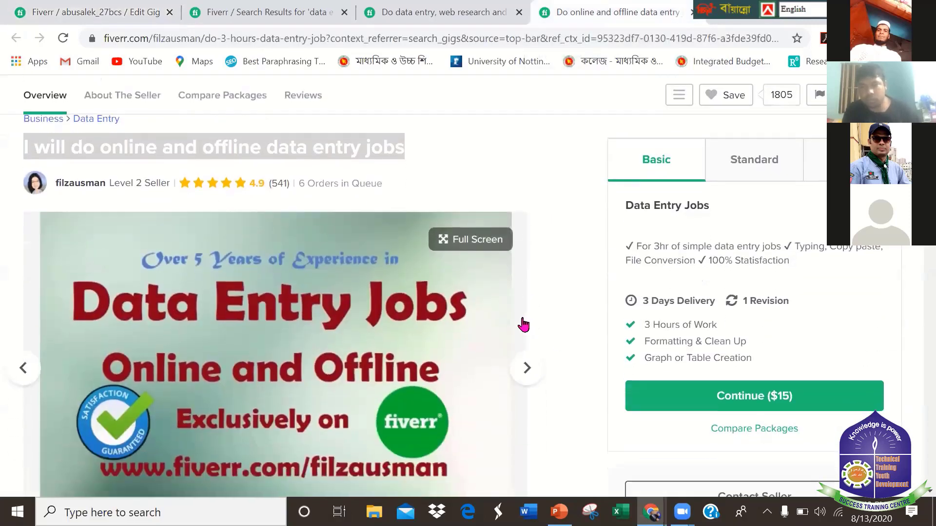
{"action": "scroll", "coordinate": [521, 322], "scroll_direction": "down", "scroll_amount": 3}
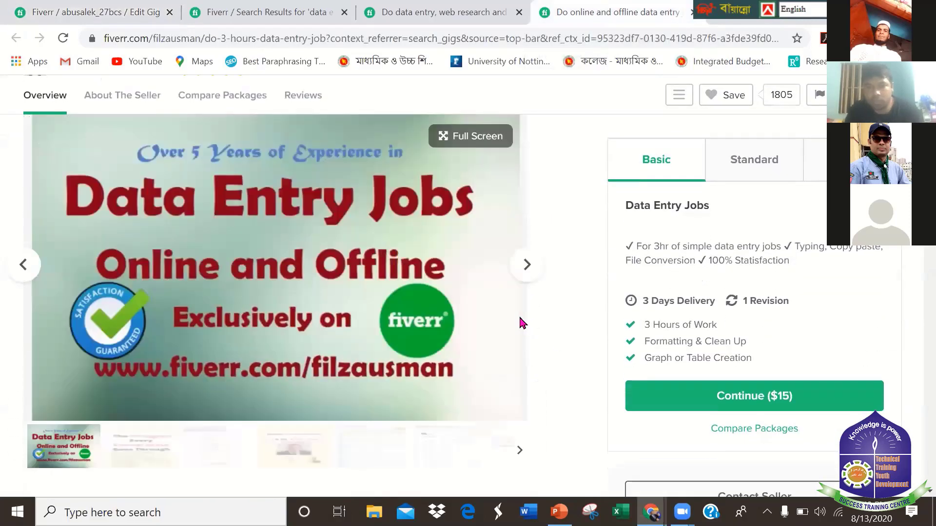
{"action": "scroll", "coordinate": [522, 323], "scroll_direction": "down", "scroll_amount": 3}
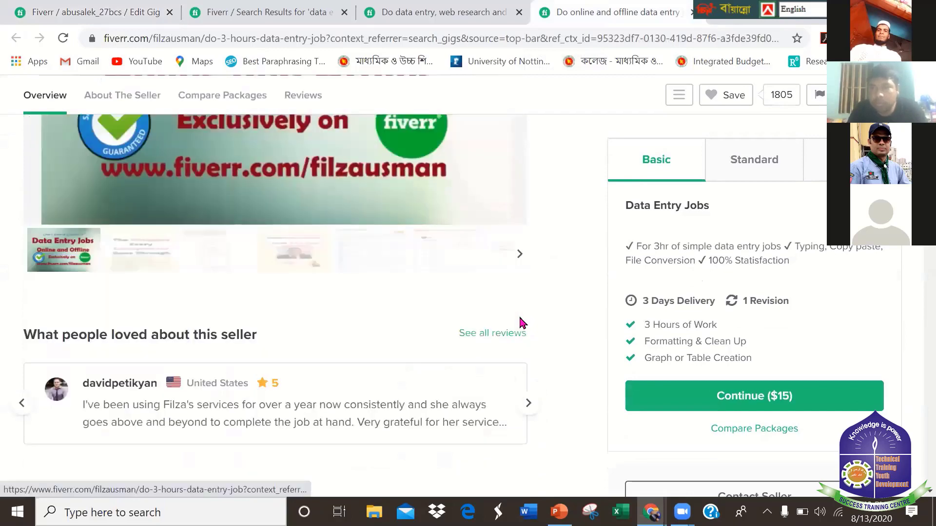
{"action": "scroll", "coordinate": [522, 323], "scroll_direction": "down", "scroll_amount": 1}
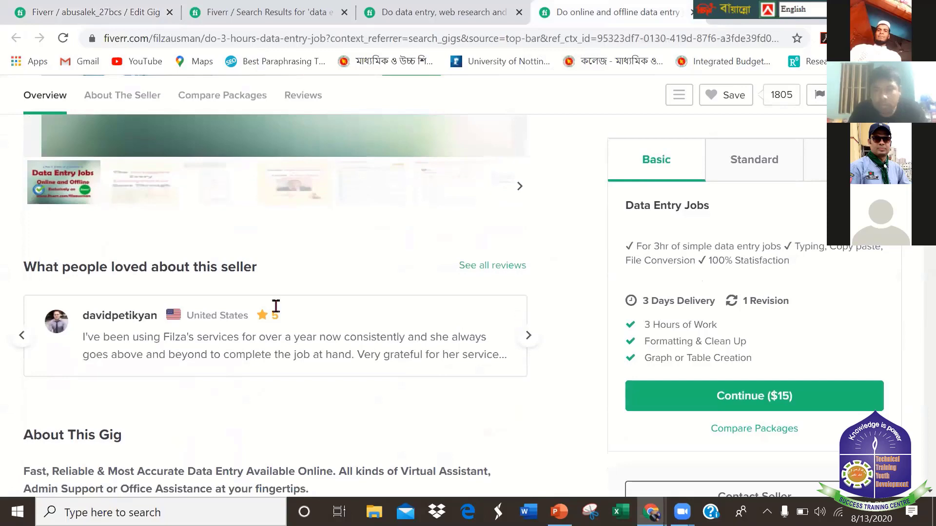
{"action": "scroll", "coordinate": [193, 184], "scroll_direction": "down", "scroll_amount": 6}
{"action": "scroll", "coordinate": [485, 355], "scroll_direction": "down", "scroll_amount": 2}
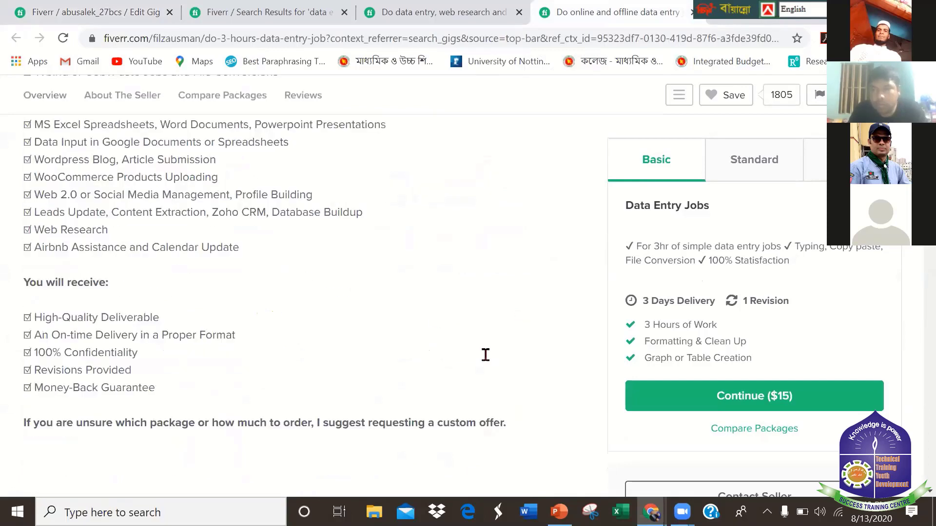
{"action": "scroll", "coordinate": [250, 264], "scroll_direction": "down", "scroll_amount": 6}
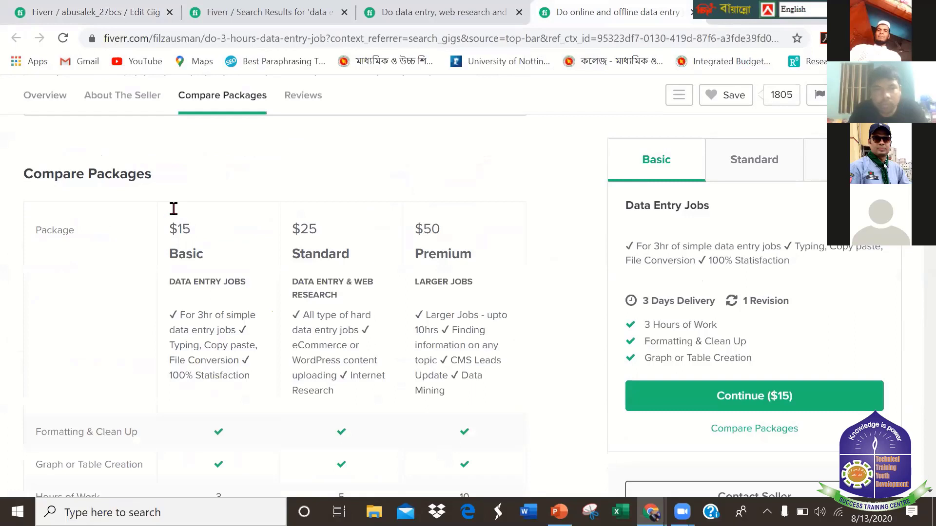
{"action": "scroll", "coordinate": [173, 214], "scroll_direction": "down", "scroll_amount": 2}
{"action": "scroll", "coordinate": [291, 292], "scroll_direction": "down", "scroll_amount": 1}
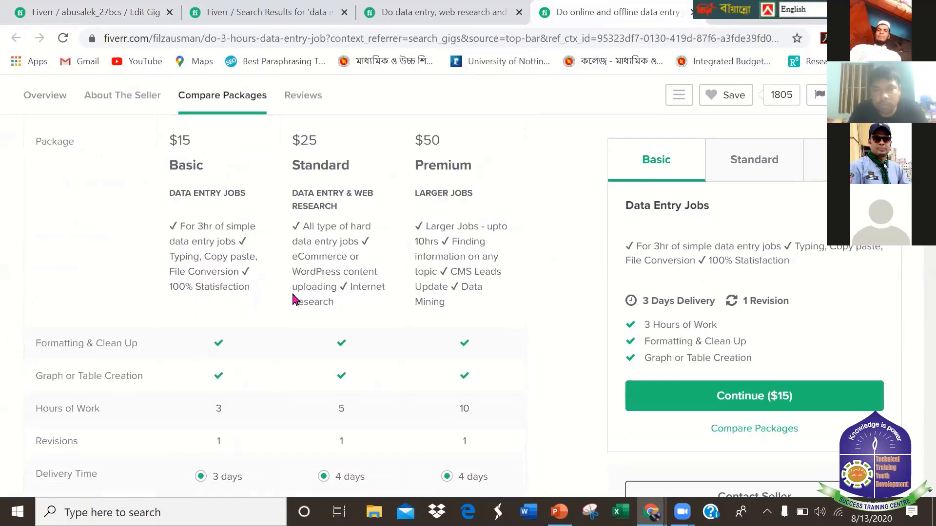
{"action": "scroll", "coordinate": [303, 305], "scroll_direction": "down", "scroll_amount": 1}
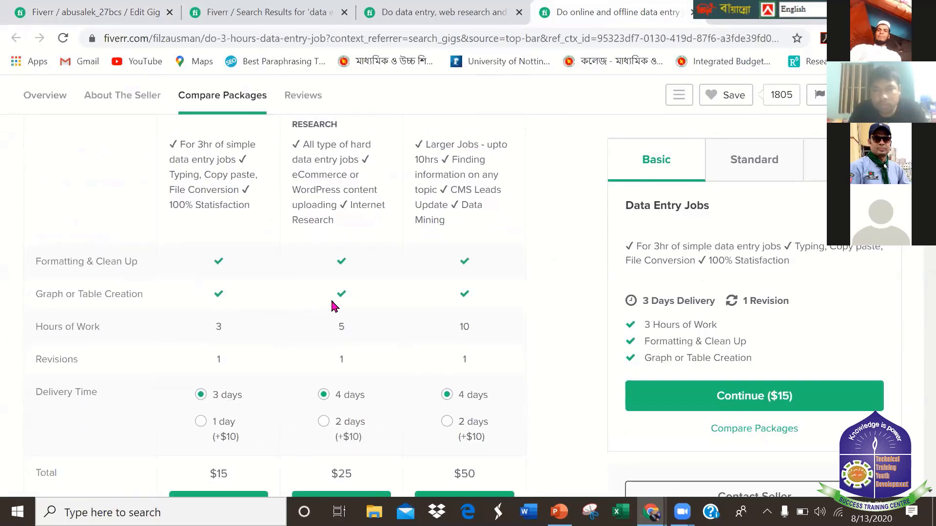
Name the Basic package DATA ENTRY JOBS, copying the first package's name from the online and offline data entry gig's comparison.
{"action": "scroll", "coordinate": [373, 304], "scroll_direction": "up", "scroll_amount": 1}
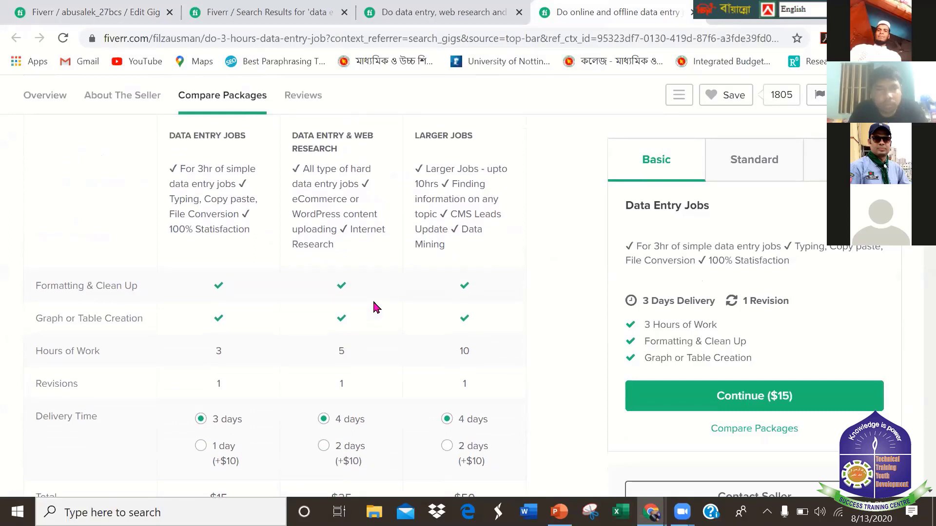
{"action": "scroll", "coordinate": [382, 307], "scroll_direction": "down", "scroll_amount": 1}
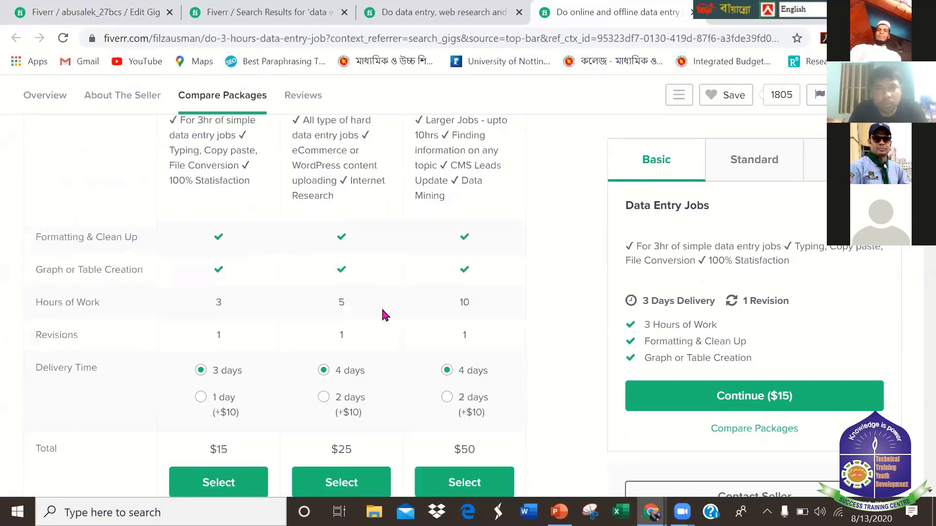
{"action": "scroll", "coordinate": [381, 307], "scroll_direction": "up", "scroll_amount": 1}
{"action": "scroll", "coordinate": [382, 312], "scroll_direction": "up", "scroll_amount": 1}
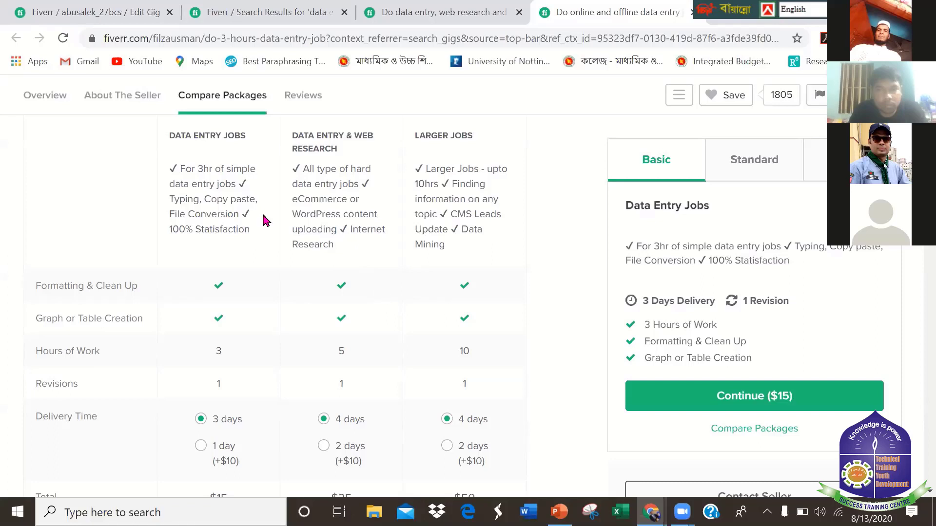
{"action": "left_click_drag", "start_coordinate": [168, 137], "coordinate": [260, 137]}
{"action": "key", "text": "ctrl+c"}
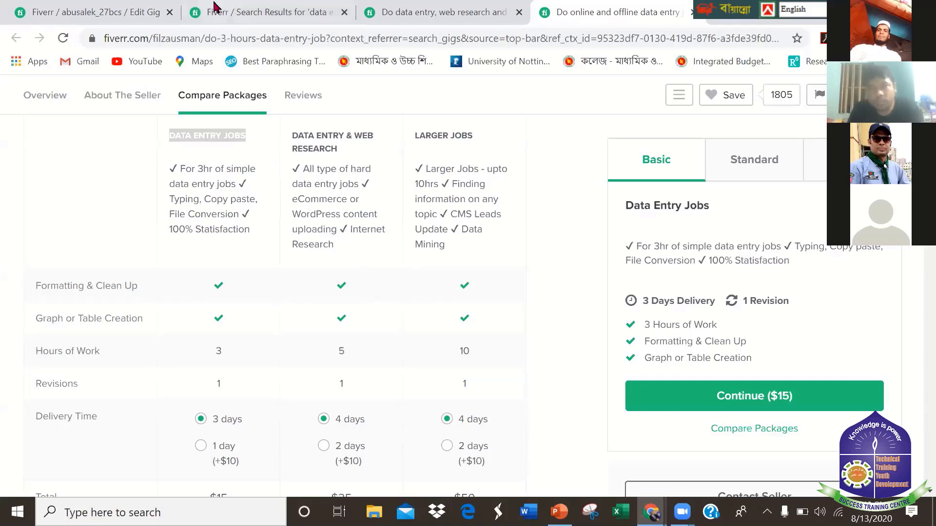
{"action": "left_click", "coordinate": [146, 12]}
{"action": "left_click", "coordinate": [303, 262]}
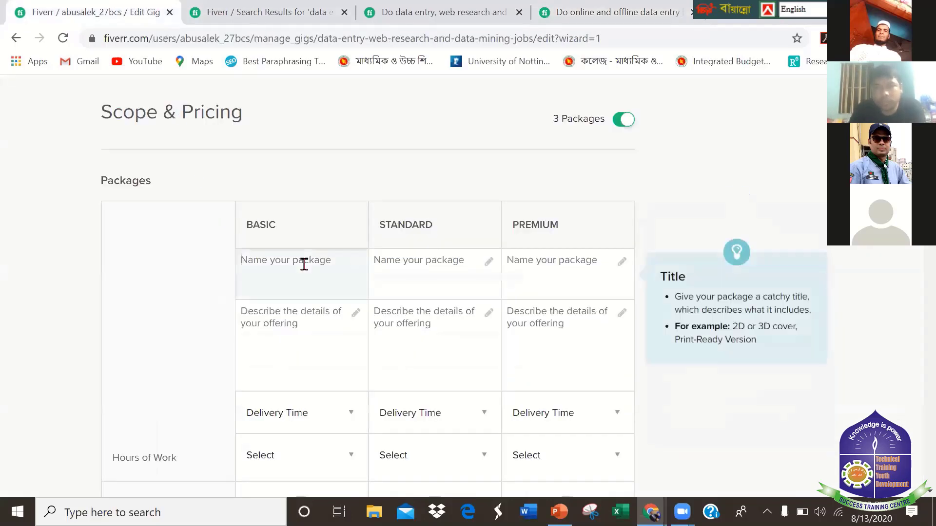
{"action": "key", "text": "ctrl+v"}
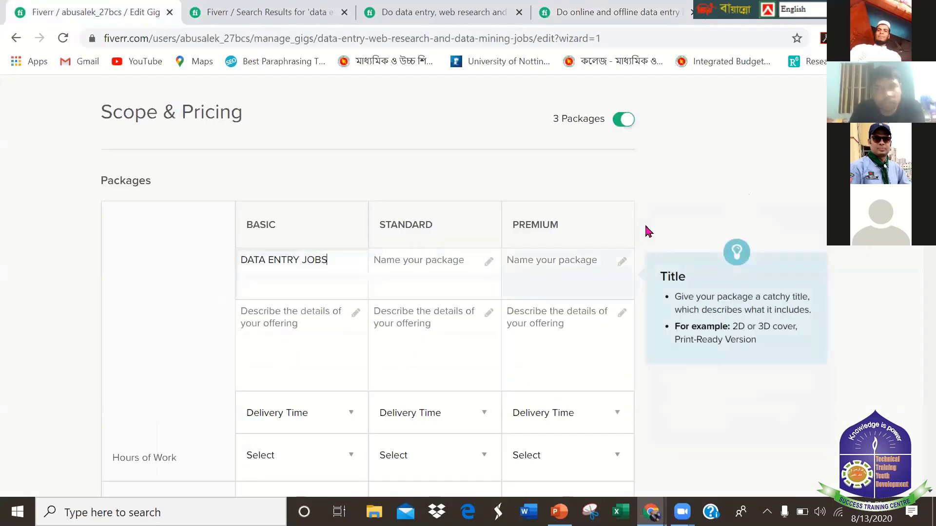
Name the Standard package DATA ENTRY & WEB RESEARCH, copying the second package's name from the reference gig.
{"action": "left_click", "coordinate": [575, 12]}
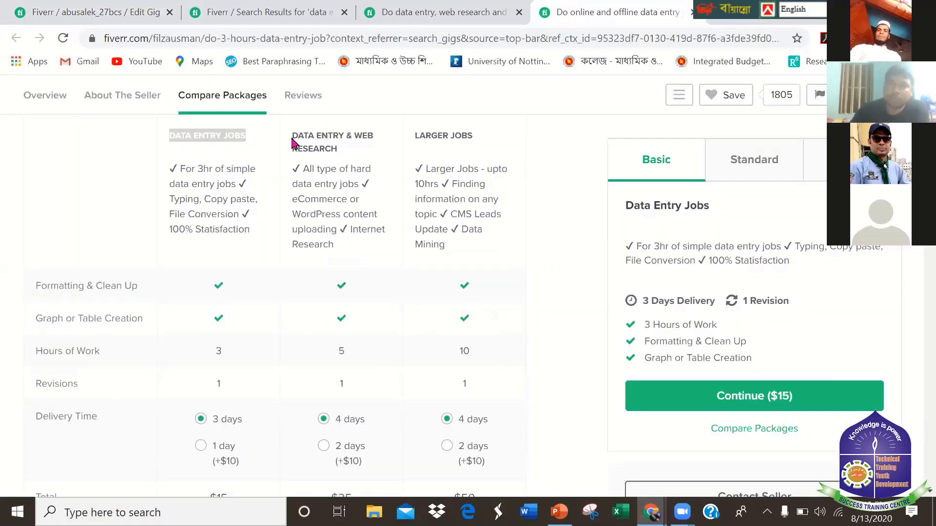
{"action": "left_click", "coordinate": [336, 140]}
{"action": "triple_click", "coordinate": [336, 140]}
{"action": "key", "text": "ctrl+c"}
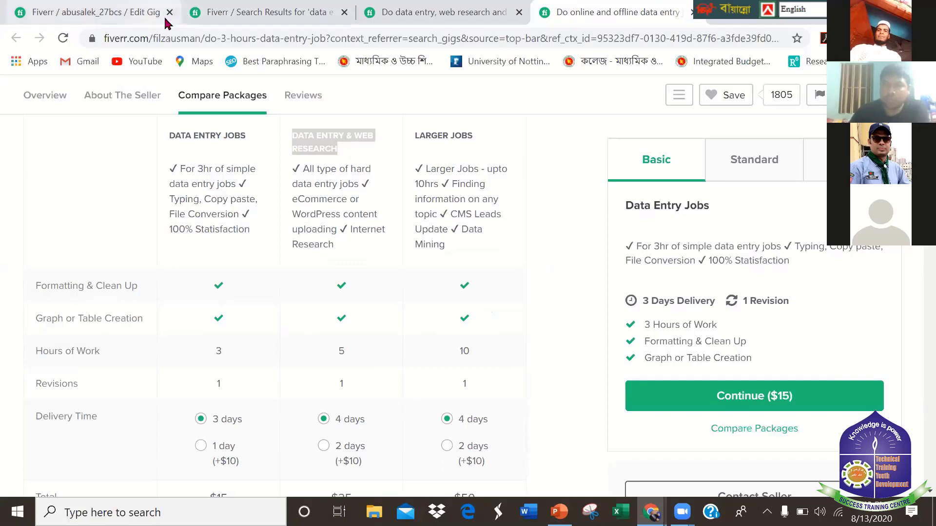
{"action": "left_click", "coordinate": [139, 12]}
{"action": "left_click", "coordinate": [420, 280]}
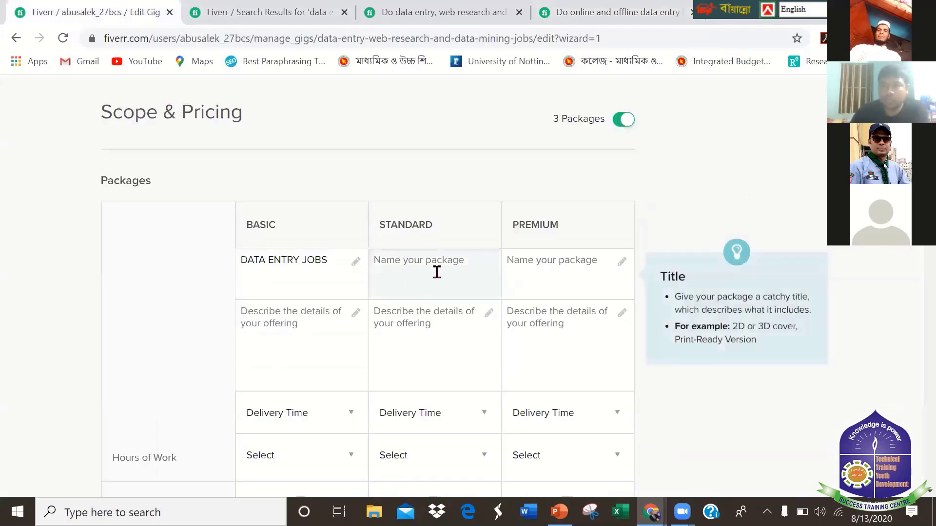
{"action": "key", "text": "ctrl+v"}
Name the Premium package LARGER JOBS, copying the third package's name from the reference gig.
{"action": "left_click", "coordinate": [605, 13]}
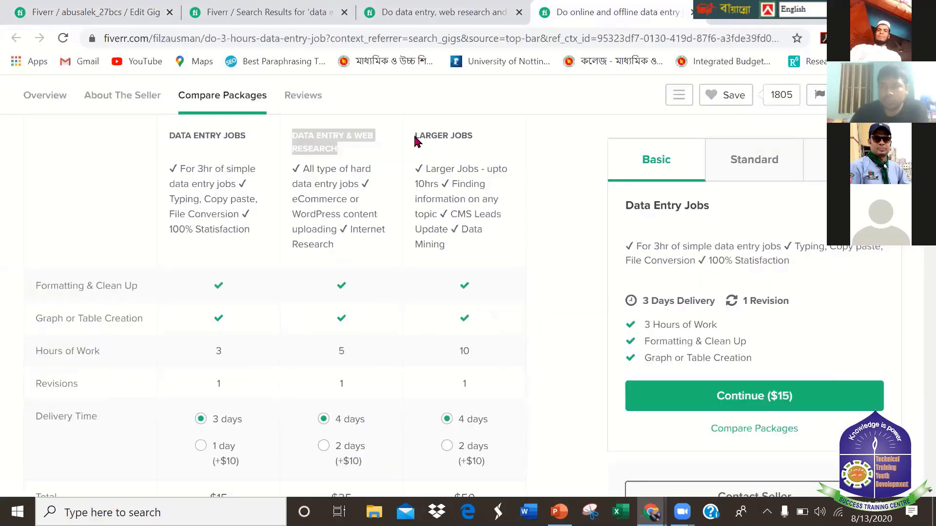
{"action": "left_click_drag", "start_coordinate": [414, 136], "coordinate": [484, 136]}
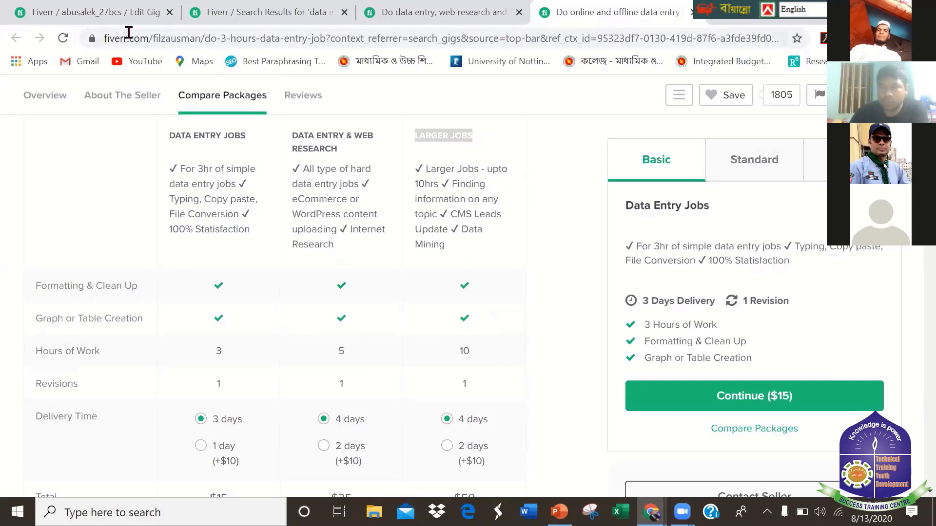
{"action": "left_click", "coordinate": [124, 12]}
{"action": "left_click", "coordinate": [547, 259]}
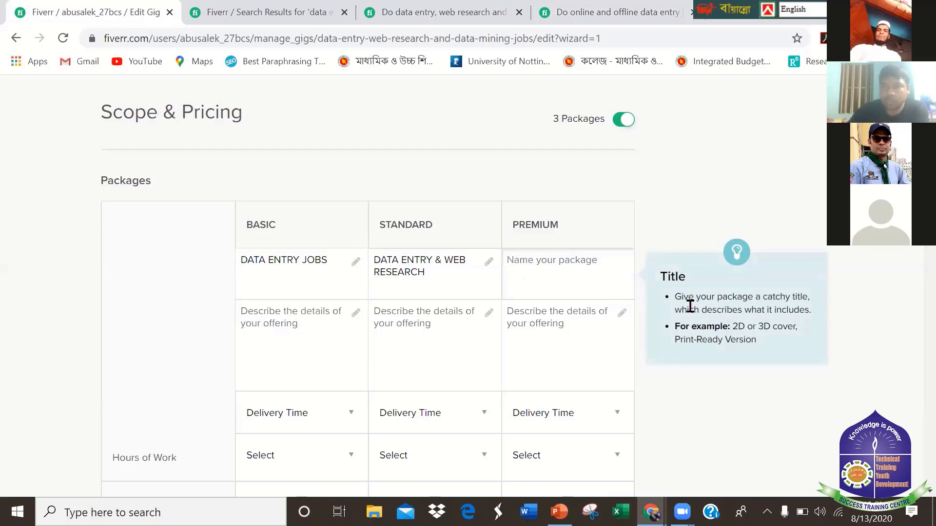
{"action": "type", "text": "LARGER JOBS"}
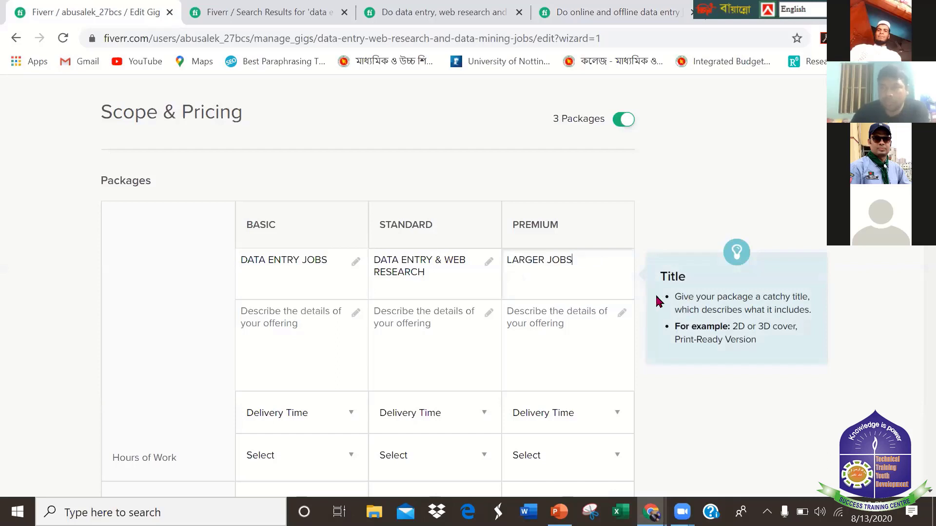
Replace the word LARGER in the Premium package's name with ADVANCED so it reads ADVANCED JOBS.
{"action": "key", "text": "ctrl+Left"}
{"action": "key", "text": "BackSpace"}
{"action": "key", "text": "BackSpace"}
{"action": "key", "text": "BackSpace"}
{"action": "key", "text": "BackSpace"}
{"action": "key", "text": "BackSpace"}
{"action": "key", "text": "BackSpace"}
{"action": "key", "text": "BackSpace"}
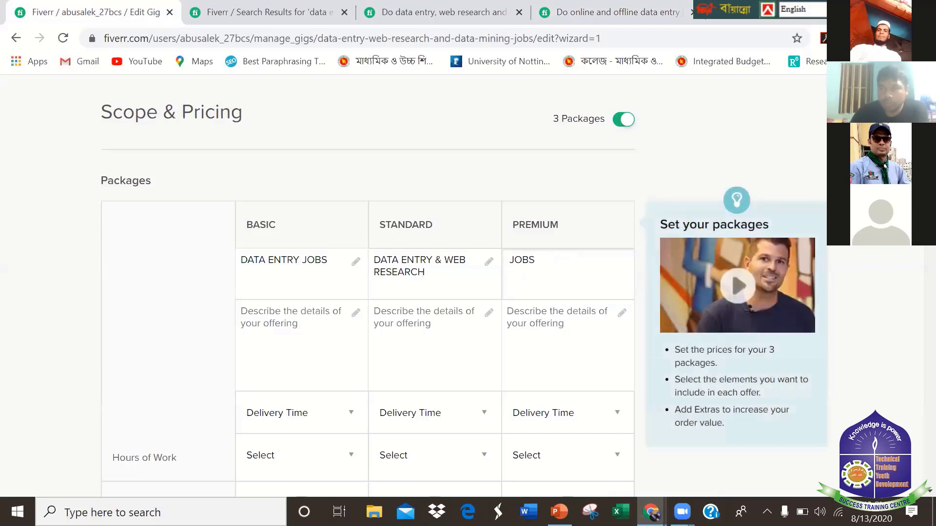
{"action": "type", "text": "Advan"}
{"action": "key", "text": "BackSpace"}
{"action": "key", "text": "BackSpace"}
{"action": "key", "text": "BackSpace"}
{"action": "key", "text": "BackSpace"}
{"action": "type", "text": "DVANCED"}
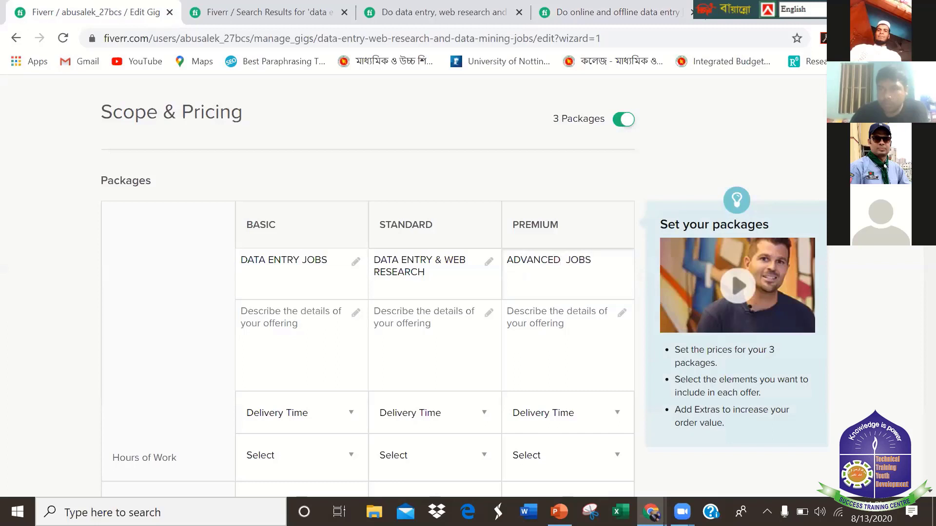
{"action": "key", "text": "BackSpace"}
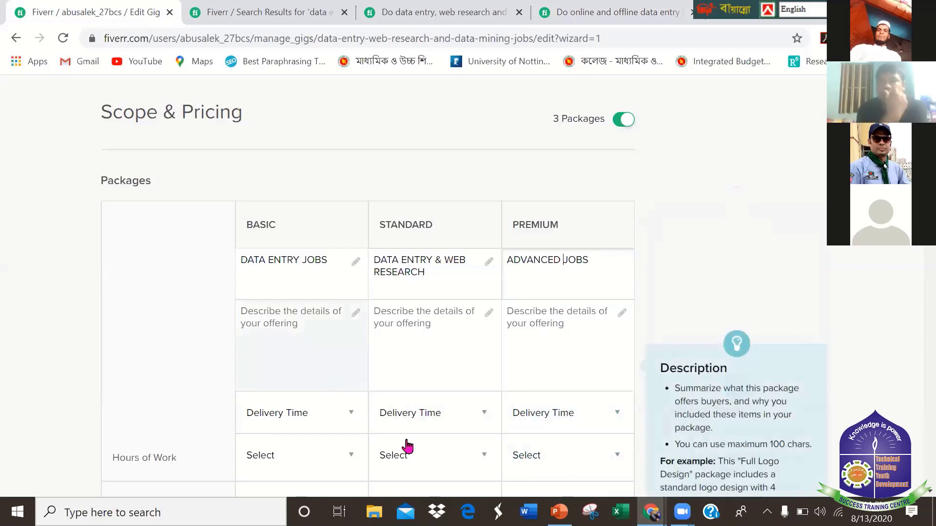
Copy the reference gig's first package description, from "For 3hr of simple data entry jobs" to "100% Statisfaction", into the Basic package's description.
{"action": "scroll", "coordinate": [508, 364], "scroll_direction": "down", "scroll_amount": 1}
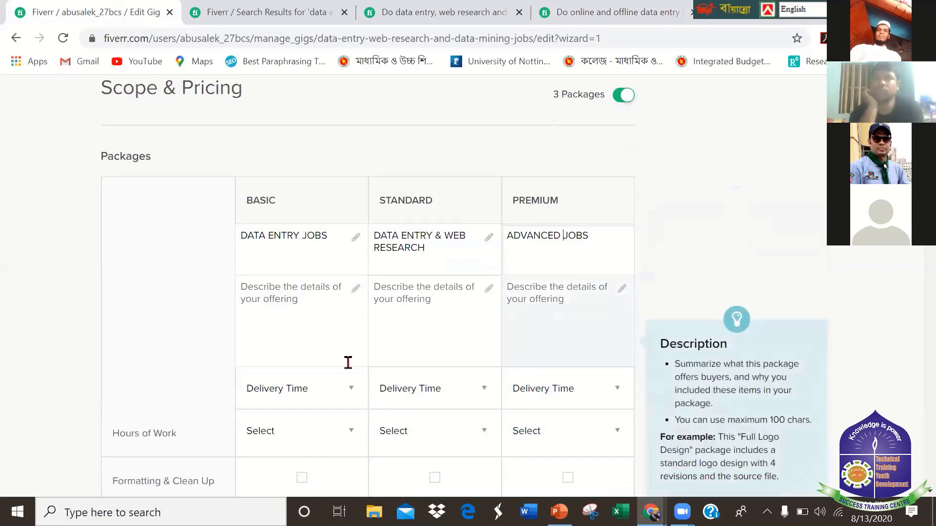
{"action": "left_click", "coordinate": [323, 313]}
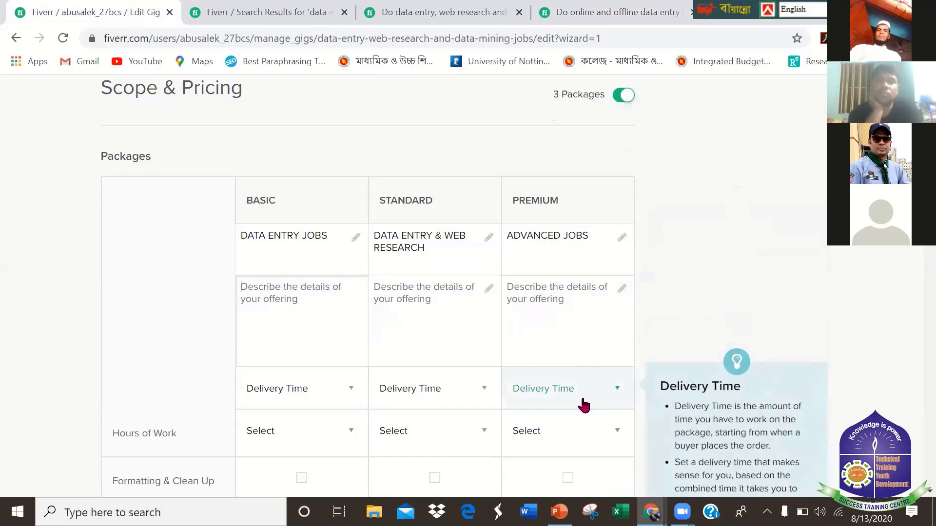
{"action": "left_click", "coordinate": [627, 8]}
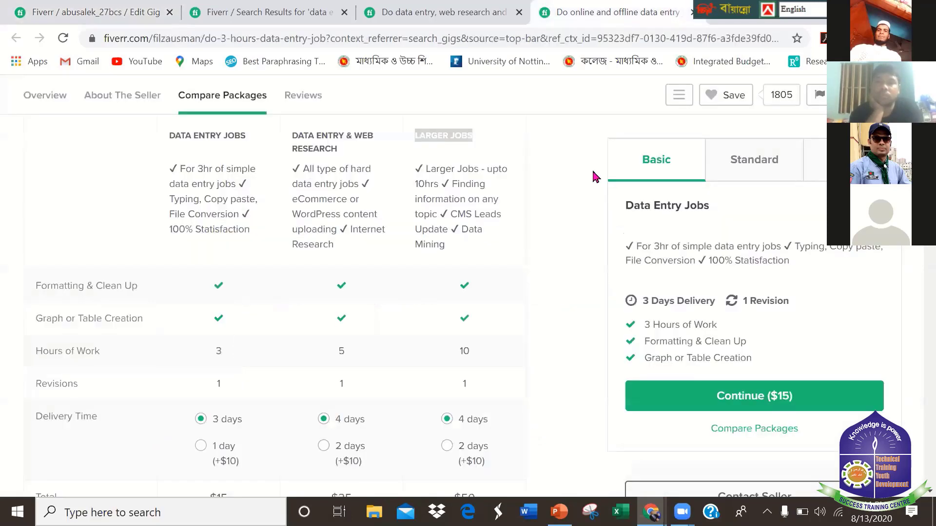
{"action": "left_click_drag", "start_coordinate": [179, 169], "coordinate": [248, 184]}
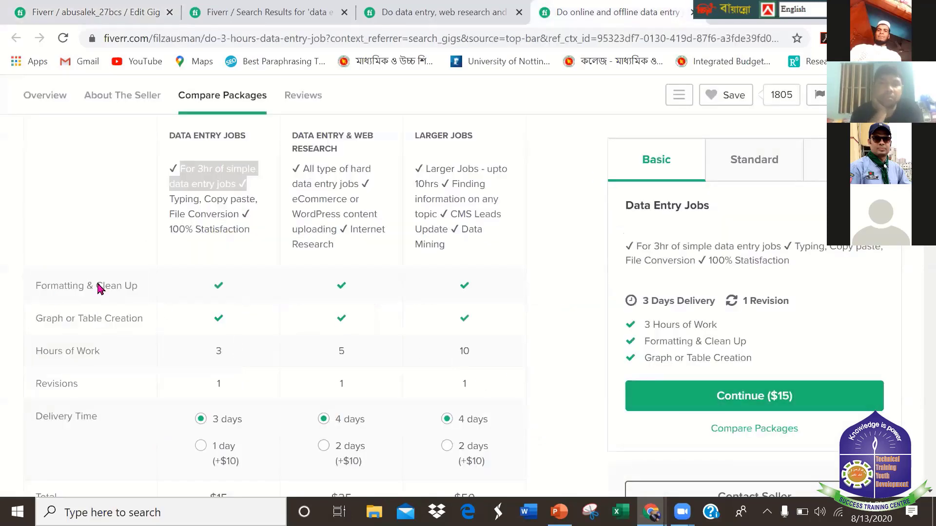
{"action": "left_click", "coordinate": [195, 199]}
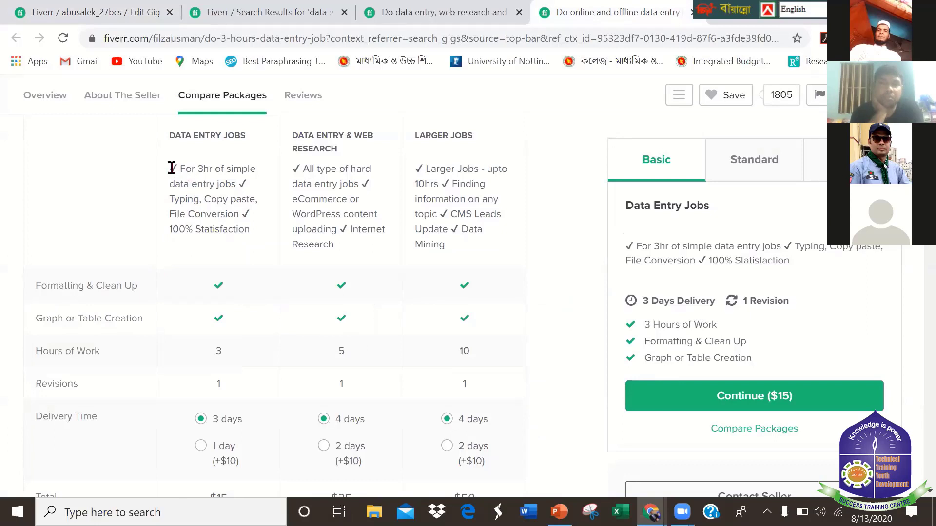
{"action": "left_click_drag", "start_coordinate": [171, 169], "coordinate": [256, 197]}
{"action": "left_click_drag", "start_coordinate": [263, 231], "coordinate": [349, 278]}
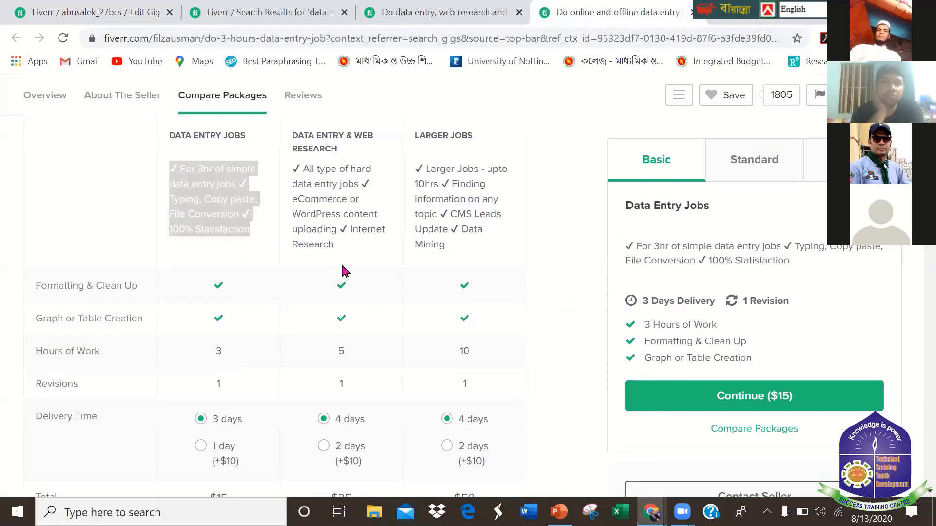
{"action": "left_click", "coordinate": [62, 14]}
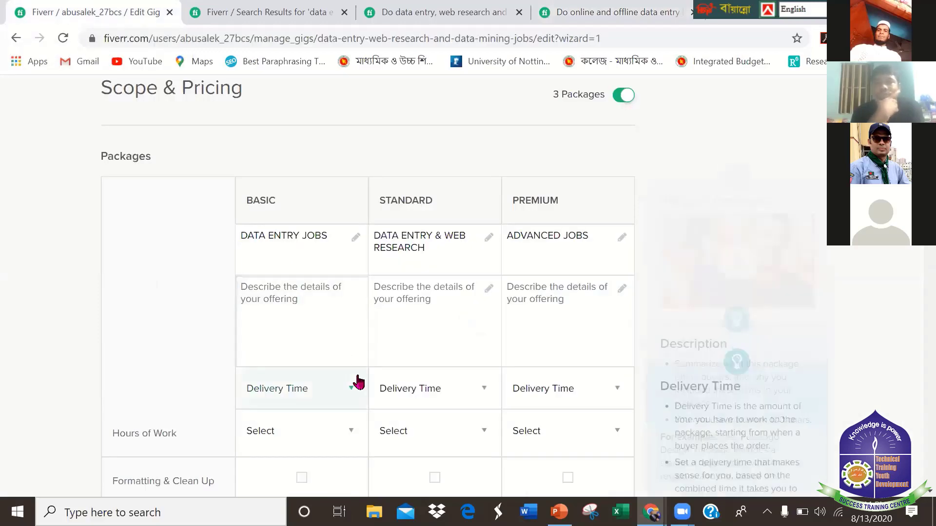
{"action": "left_click", "coordinate": [341, 333]}
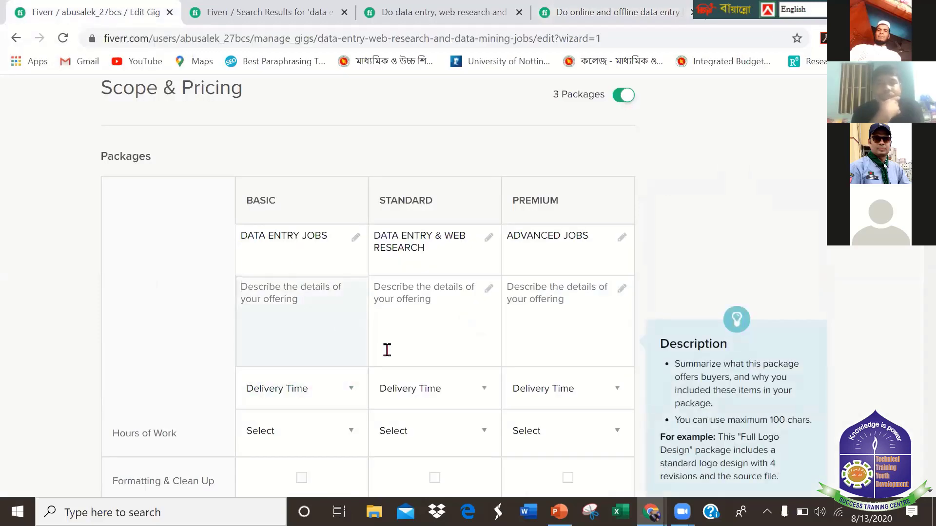
{"action": "type", "text": "✓ For 3hr of simple data entry jobs ✓ Typing, Copy paste, File Conversion ✓ 100% Satisfaction"}
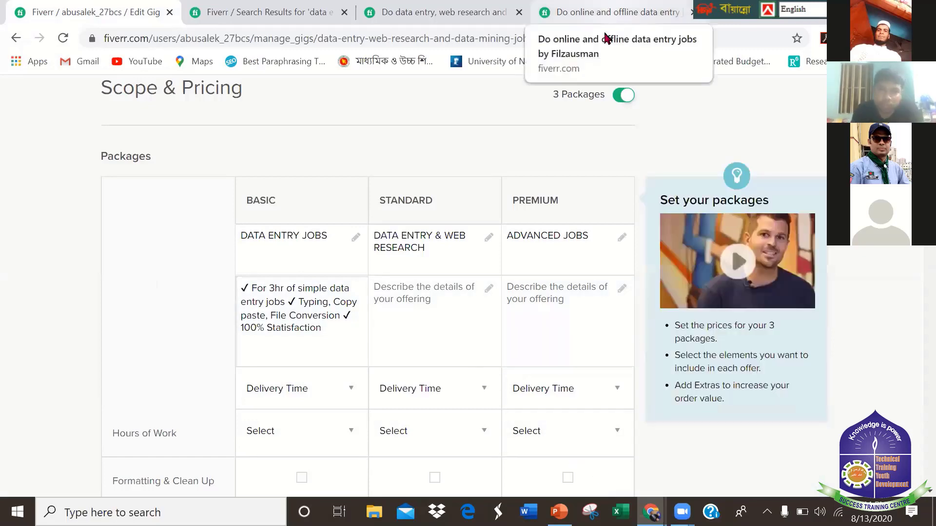
Copy the reference gig's second package description, from "All type of hard data entry jobs" to "Internet Research", into the Standard package's description.
{"action": "left_click", "coordinate": [615, 14]}
{"action": "left_click_drag", "start_coordinate": [298, 169], "coordinate": [414, 249]}
{"action": "left_click", "coordinate": [369, 257]}
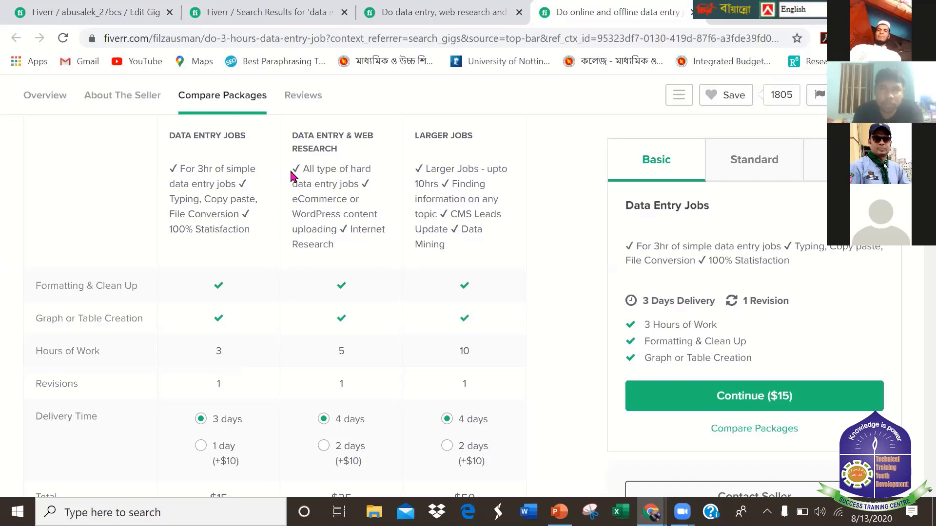
{"action": "left_click_drag", "start_coordinate": [292, 169], "coordinate": [354, 222]}
{"action": "key", "text": "ctrl+c"}
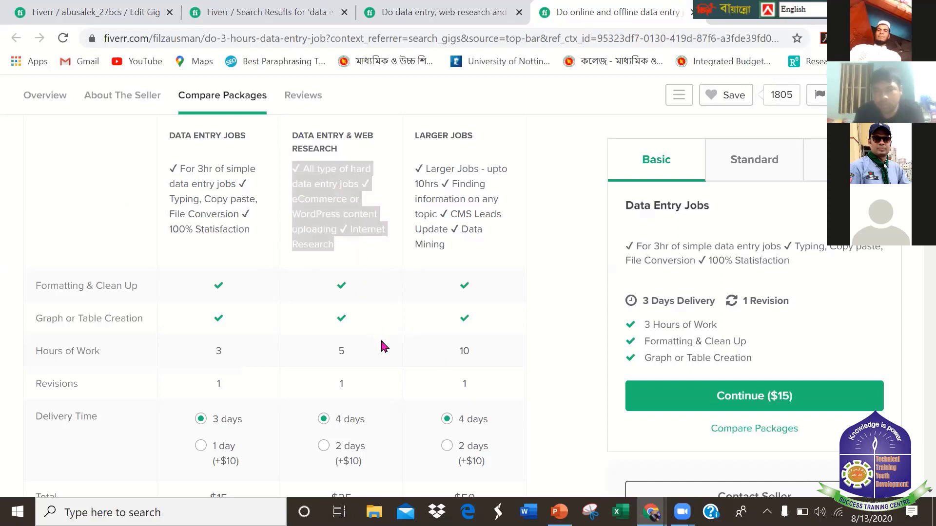
{"action": "right_click", "coordinate": [314, 205]}
{"action": "left_click", "coordinate": [336, 215]}
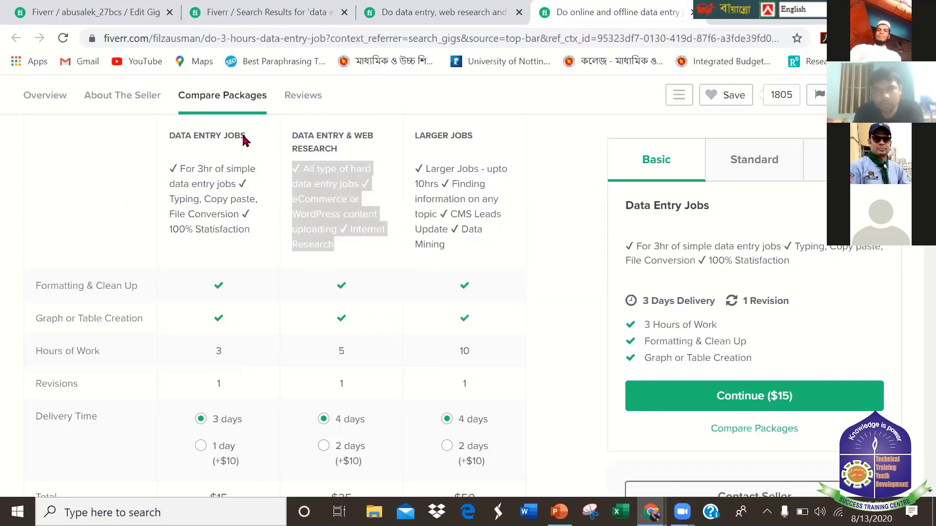
{"action": "left_click", "coordinate": [69, 13]}
{"action": "left_click", "coordinate": [410, 328]}
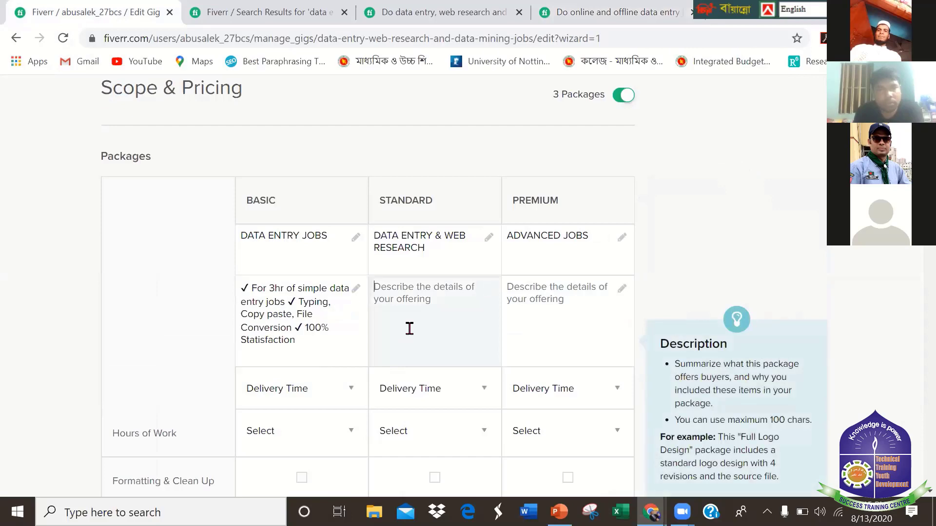
{"action": "key", "text": "ctrl+v"}
{"action": "left_click", "coordinate": [637, 368]}
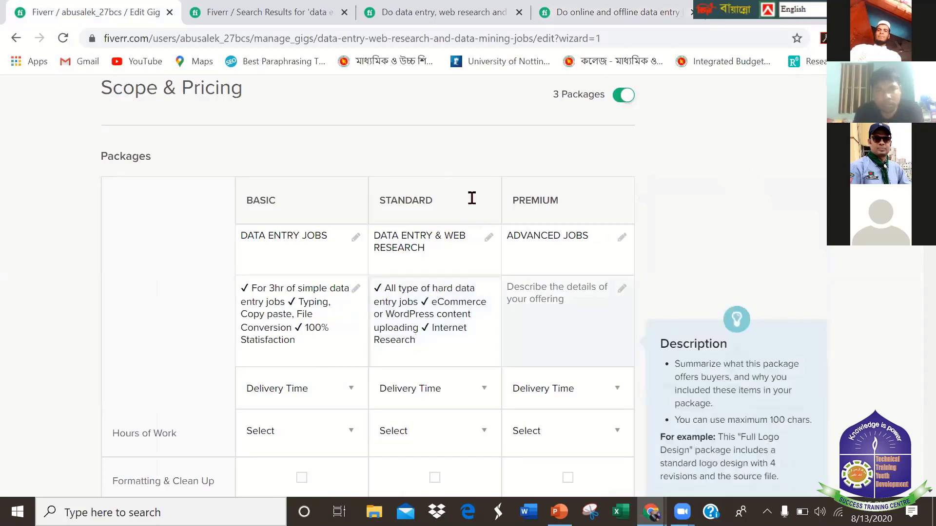
Copy the reference gig's third package description, from "Larger Jobs - upto 10hrs" to "Data Mining", into the Premium package's description.
{"action": "key", "text": "ctrl+4"}
{"action": "triple_click", "coordinate": [528, 281]}
{"action": "key", "text": "ctrl+c"}
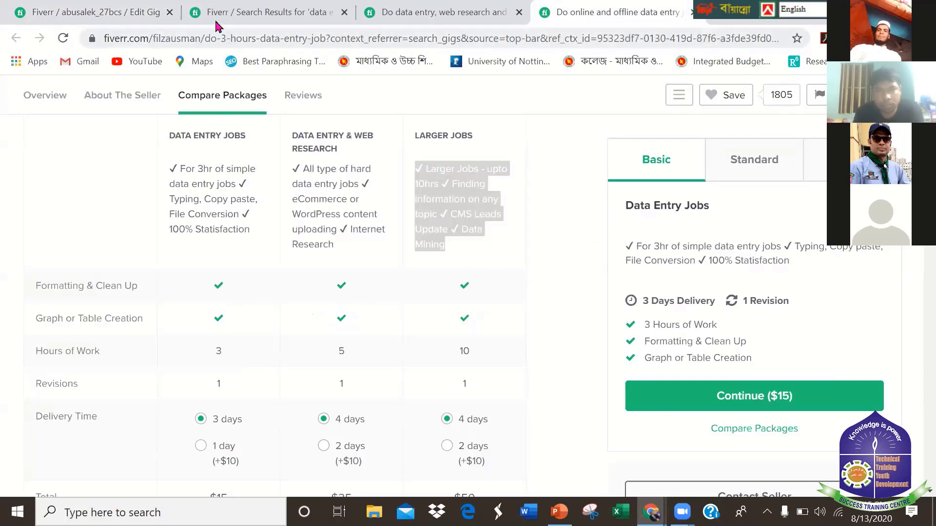
{"action": "left_click", "coordinate": [92, 12]}
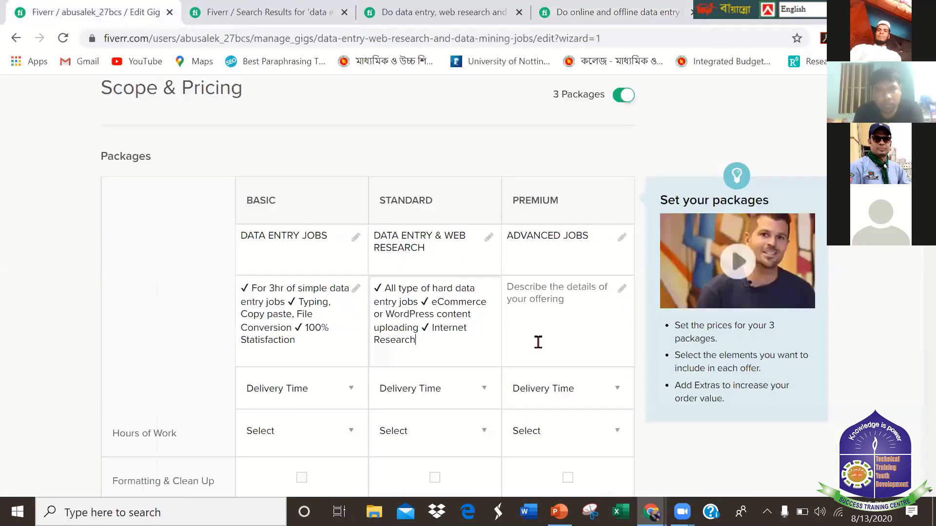
{"action": "left_click", "coordinate": [610, 355]}
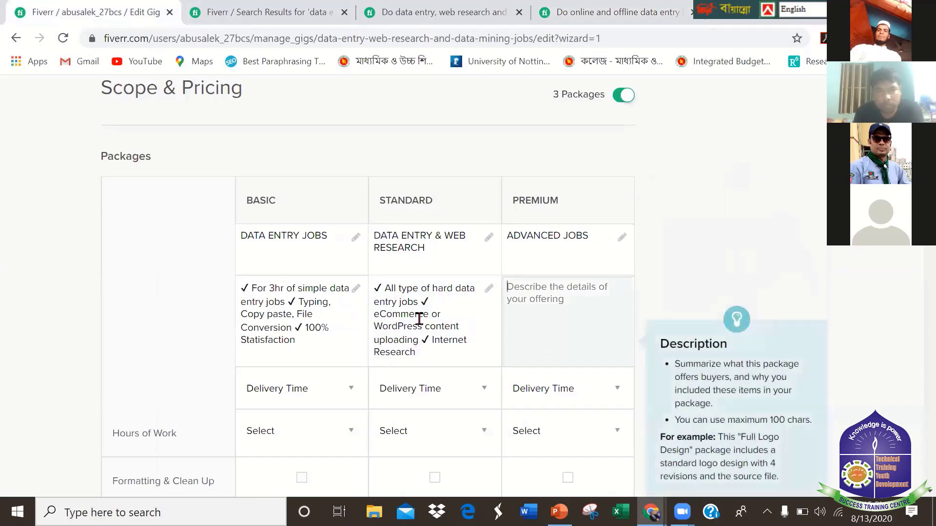
{"action": "key", "text": "ctrl+v"}
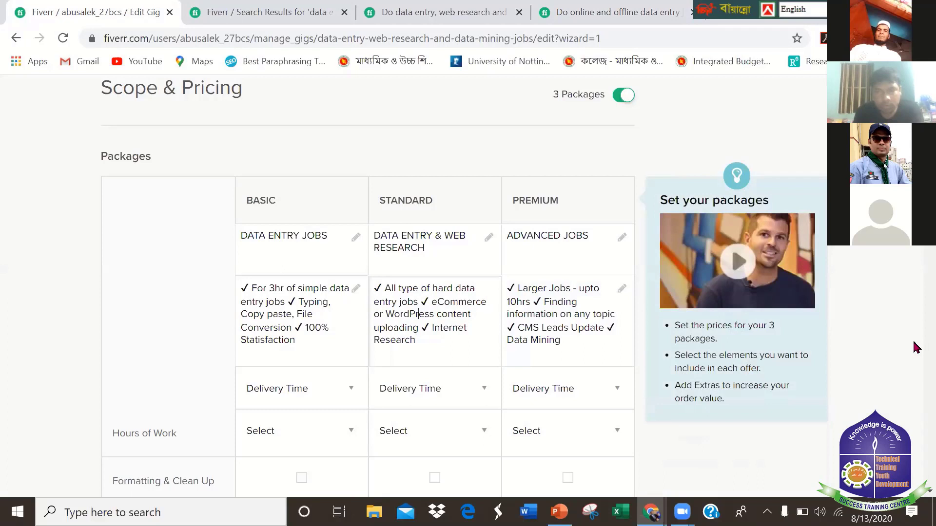
Replace the word Internet with Web in the Standard package's description so its last item reads Web Research.
{"action": "key", "text": "BackSpace"}
{"action": "key", "text": "BackSpace"}
{"action": "key", "text": "BackSpace"}
{"action": "key", "text": "BackSpace"}
{"action": "key", "text": "BackSpace"}
{"action": "key", "text": "BackSpace"}
{"action": "key", "text": "BackSpace"}
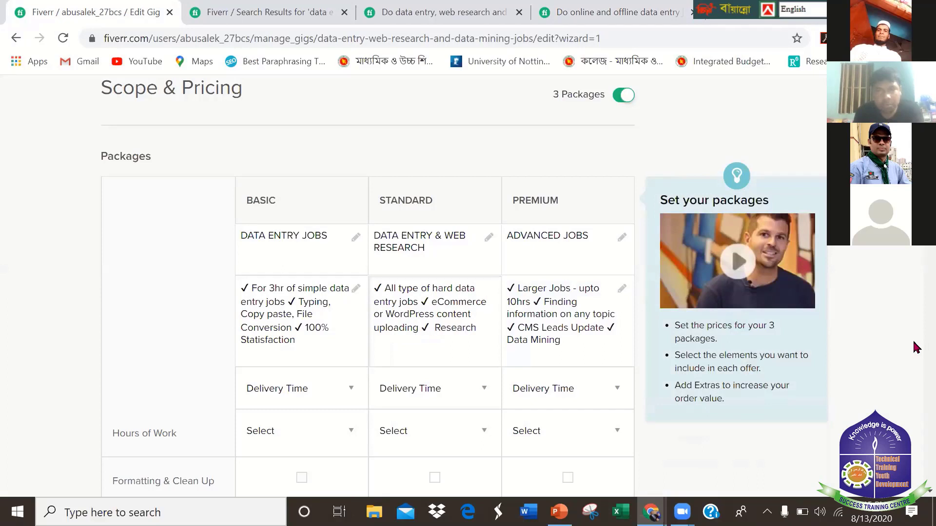
{"action": "type", "text": "wEB"}
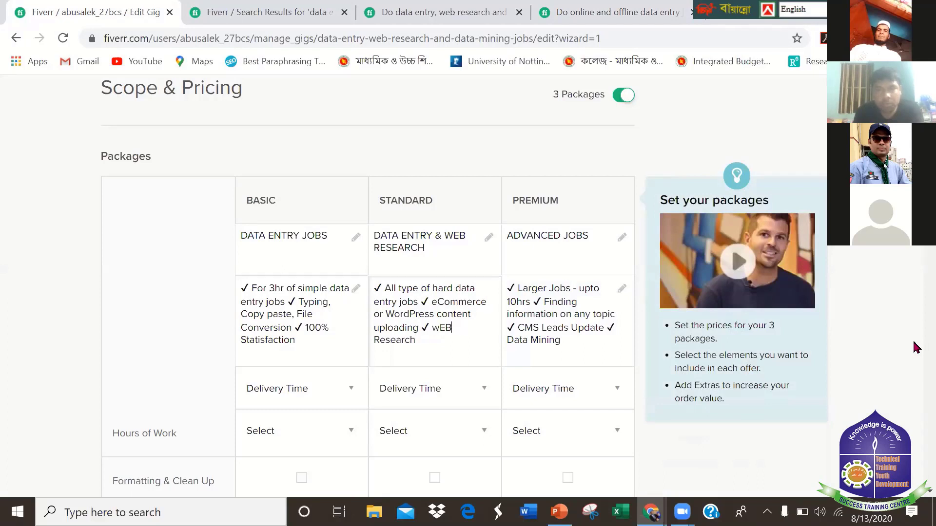
{"action": "key", "text": "BackSpace"}
{"action": "key", "text": "BackSpace"}
{"action": "key", "text": "BackSpace"}
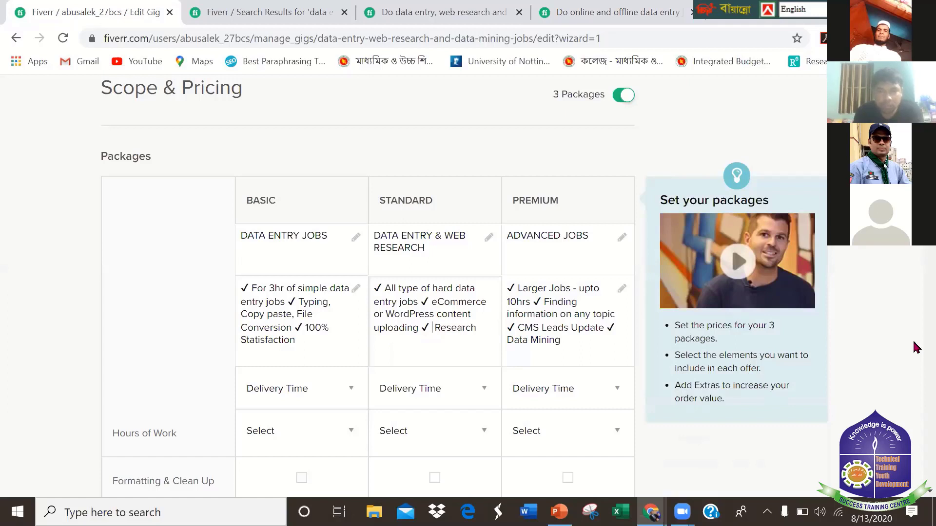
{"action": "type", "text": "Web"}
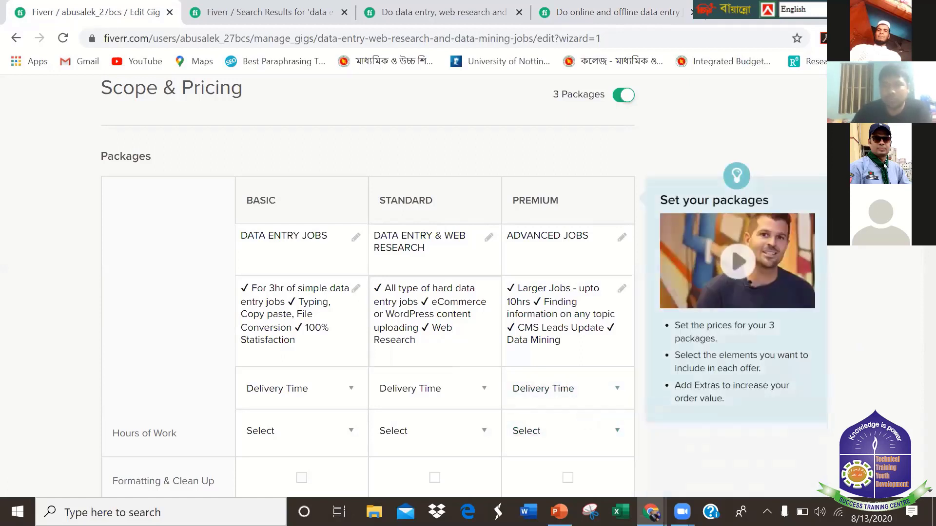
Set the delivery times to 1 day for Basic, 2 days for Standard and 4 days for Premium.
{"action": "scroll", "coordinate": [464, 286], "scroll_direction": "down", "scroll_amount": 2}
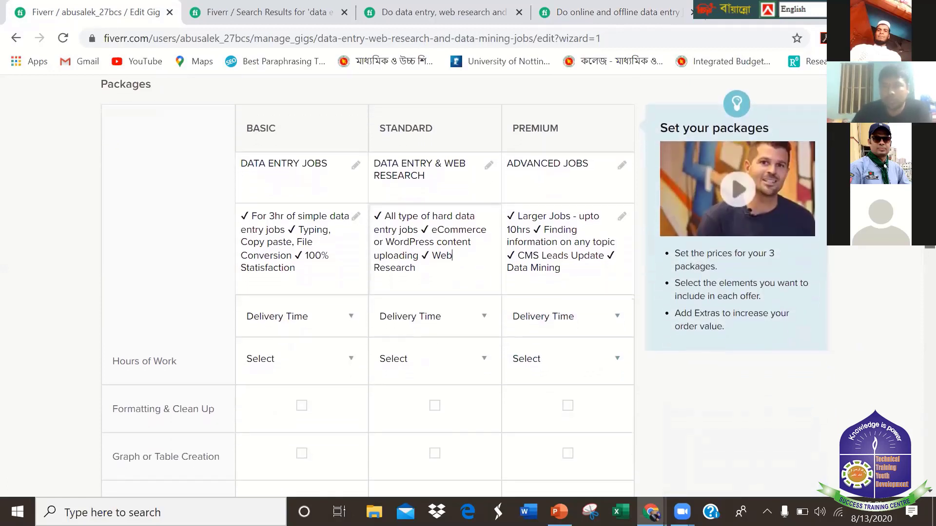
{"action": "scroll", "coordinate": [463, 285], "scroll_direction": "down", "scroll_amount": 1}
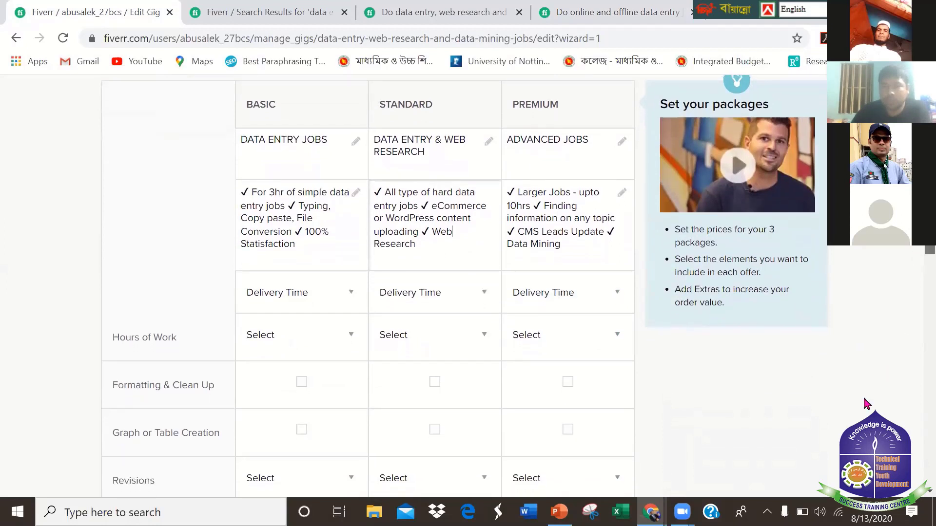
{"action": "left_click", "coordinate": [315, 299]}
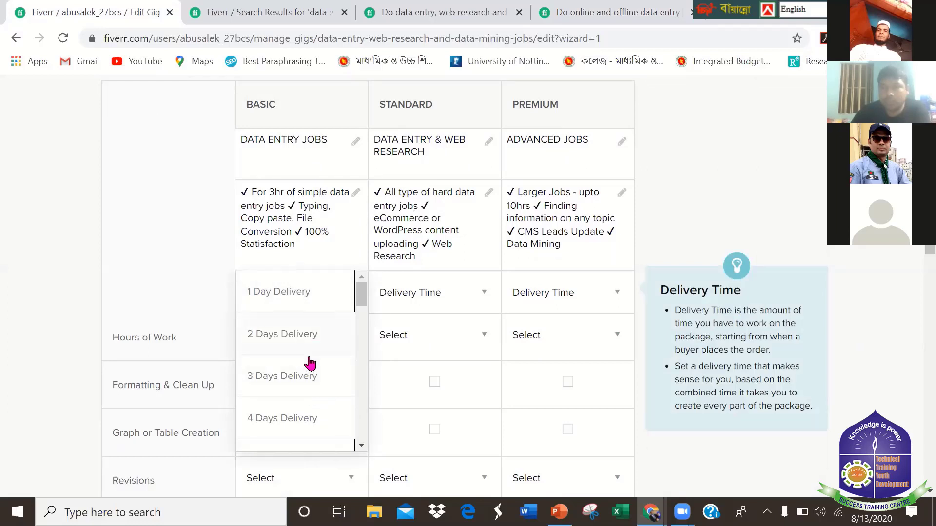
{"action": "left_click", "coordinate": [294, 306]}
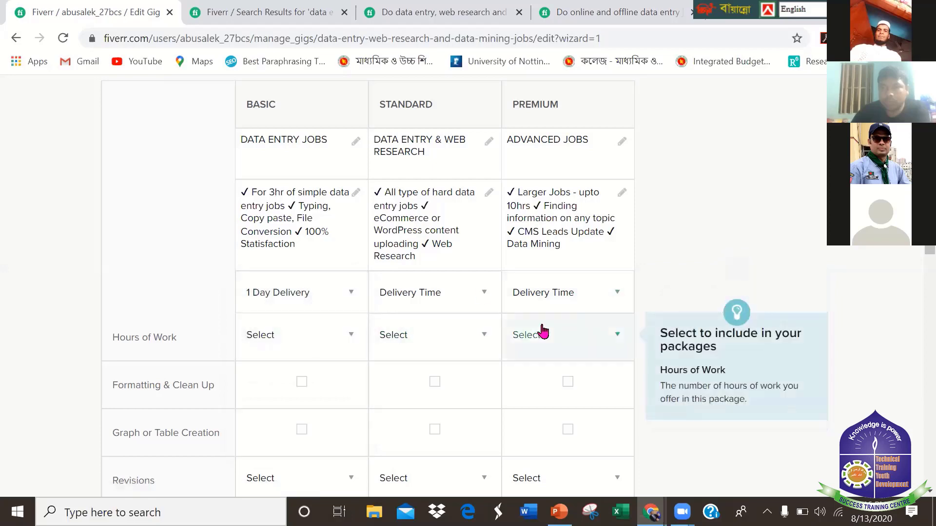
{"action": "left_click", "coordinate": [462, 297]}
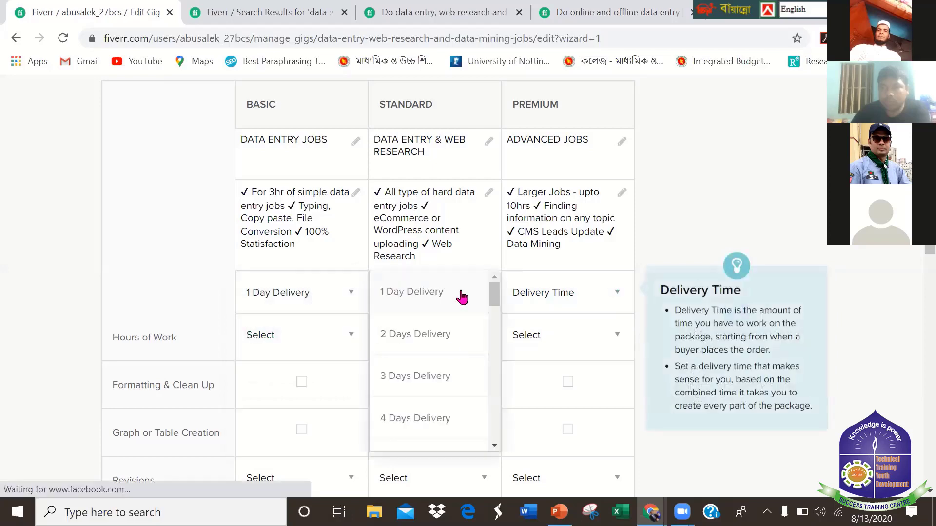
{"action": "left_click", "coordinate": [468, 381]}
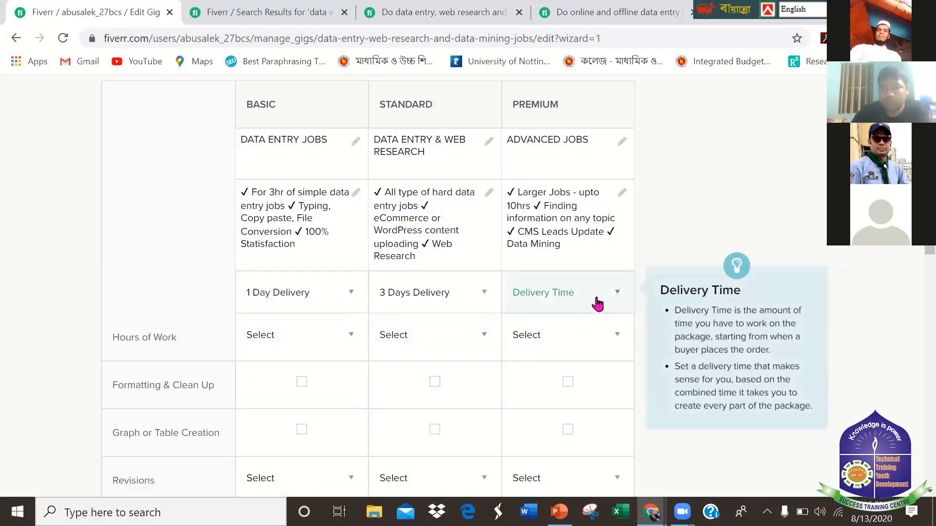
{"action": "left_click", "coordinate": [595, 298]}
{"action": "left_click", "coordinate": [484, 295]}
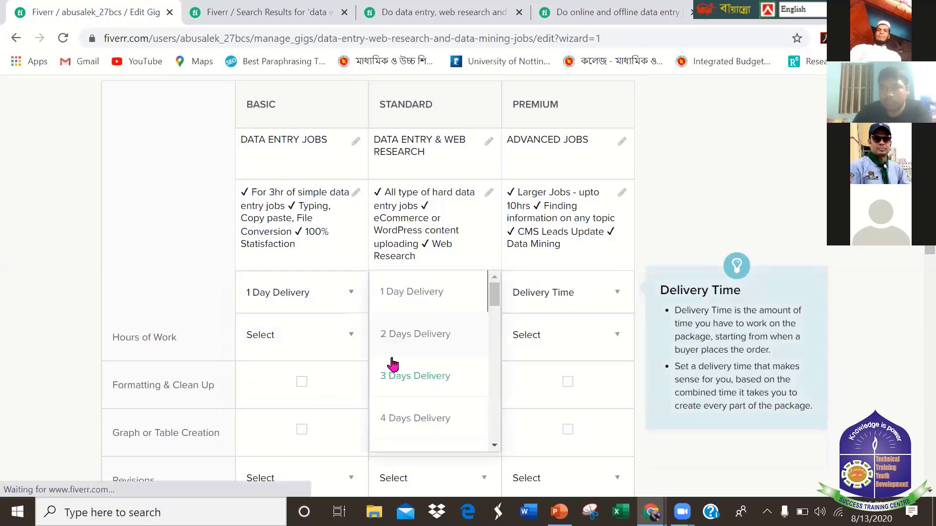
{"action": "left_click", "coordinate": [419, 333]}
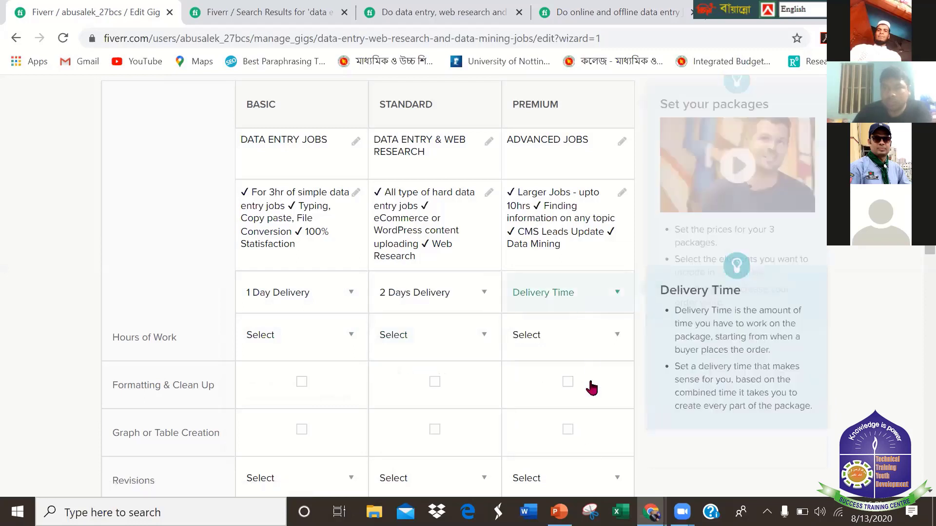
{"action": "left_click", "coordinate": [568, 292]}
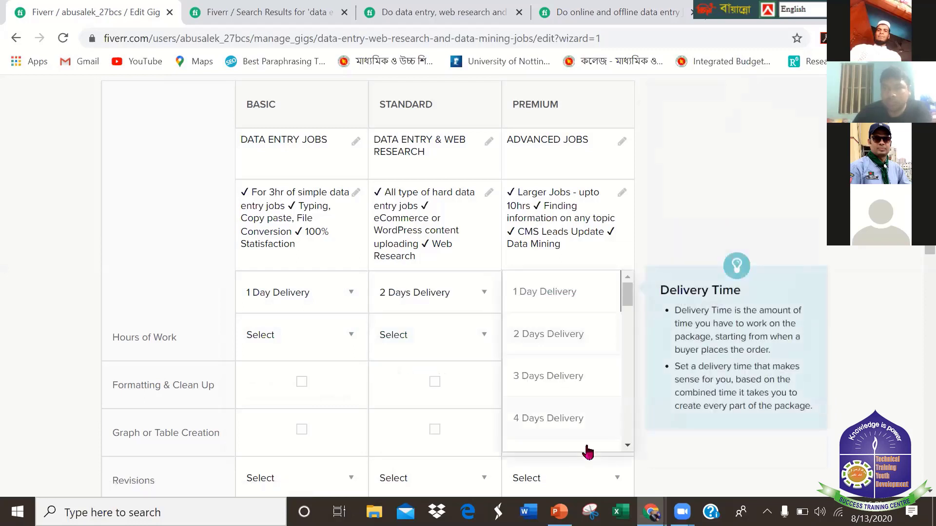
{"action": "left_click", "coordinate": [558, 424]}
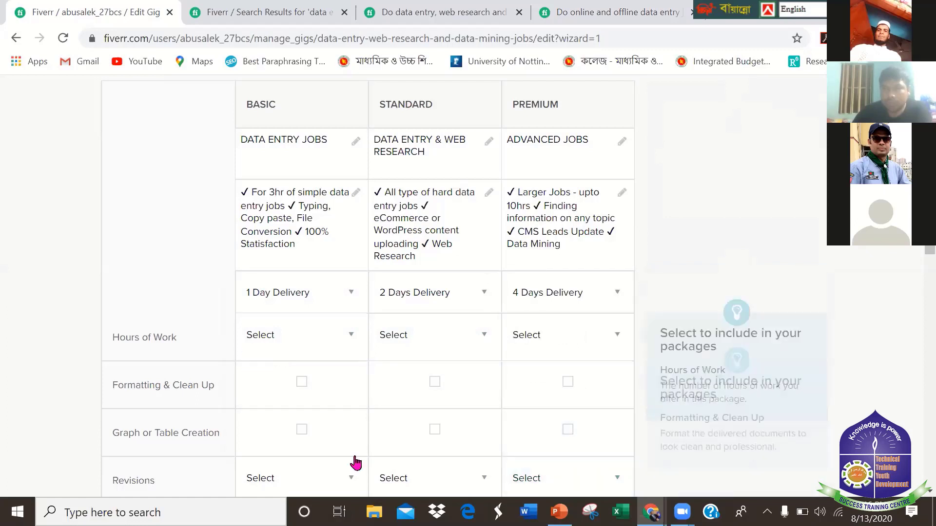
Set the Basic package's hours of work to 2 and change its description to start with "For 2hr of simple data entry jobs".
{"action": "left_click", "coordinate": [267, 341]}
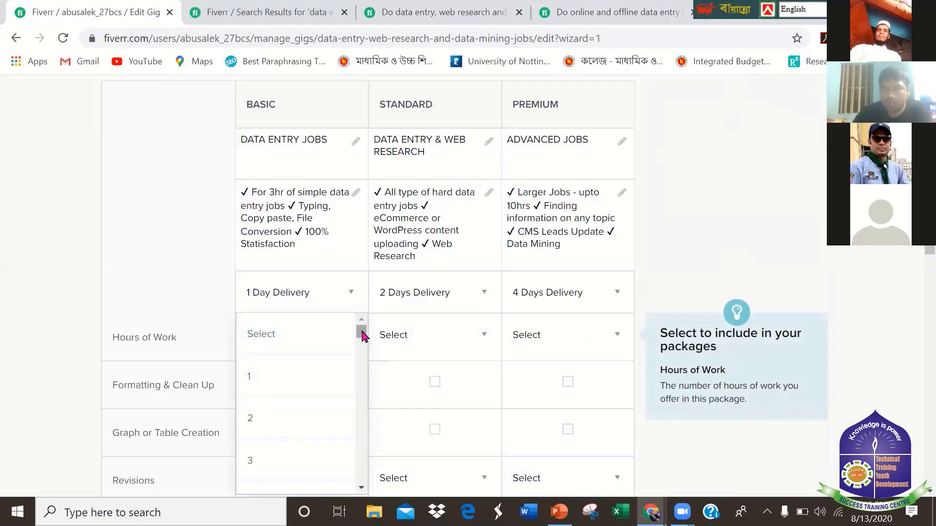
{"action": "left_click", "coordinate": [284, 418]}
{"action": "left_click", "coordinate": [492, 338]}
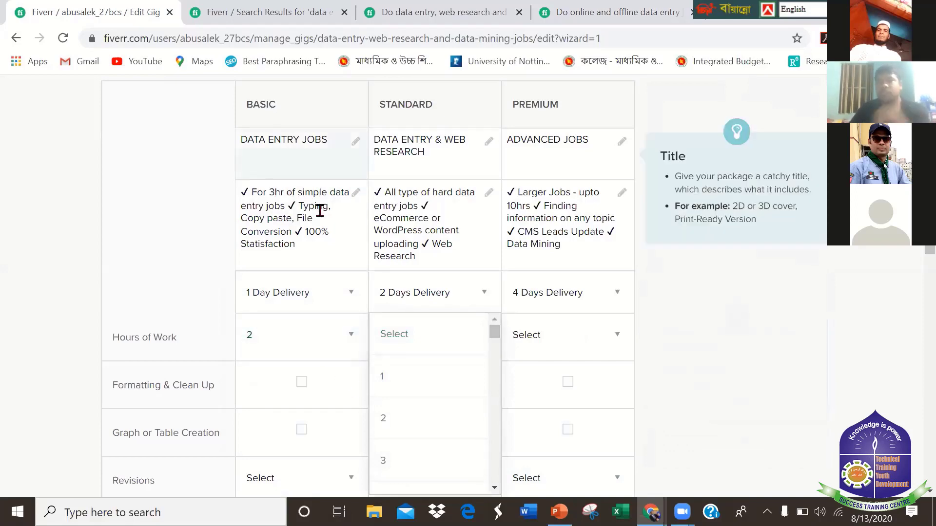
{"action": "scroll", "coordinate": [326, 313], "scroll_direction": "up", "scroll_amount": 2}
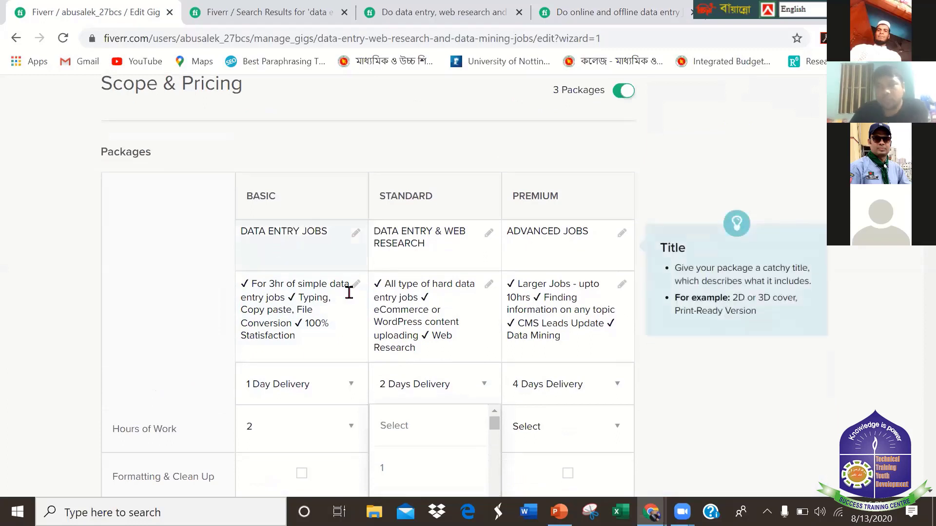
{"action": "scroll", "coordinate": [460, 355], "scroll_direction": "down", "scroll_amount": 1}
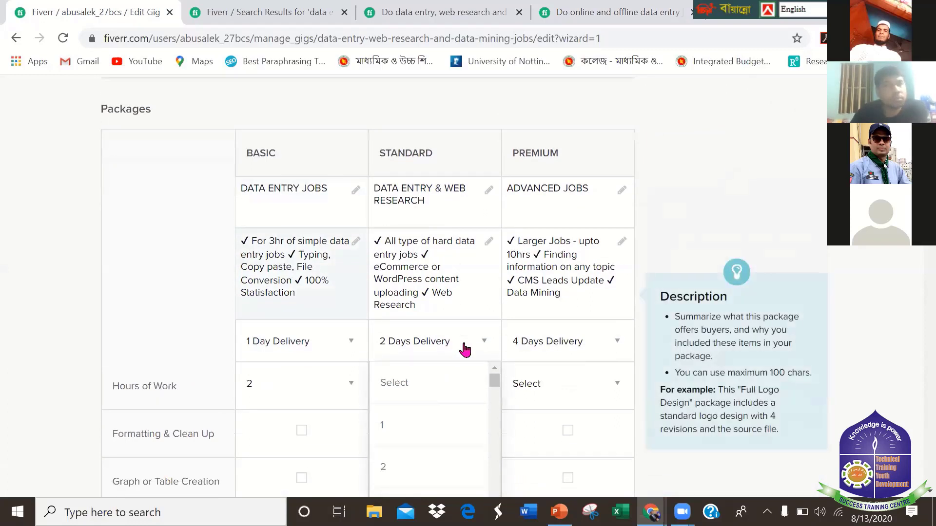
{"action": "left_click", "coordinate": [464, 348]}
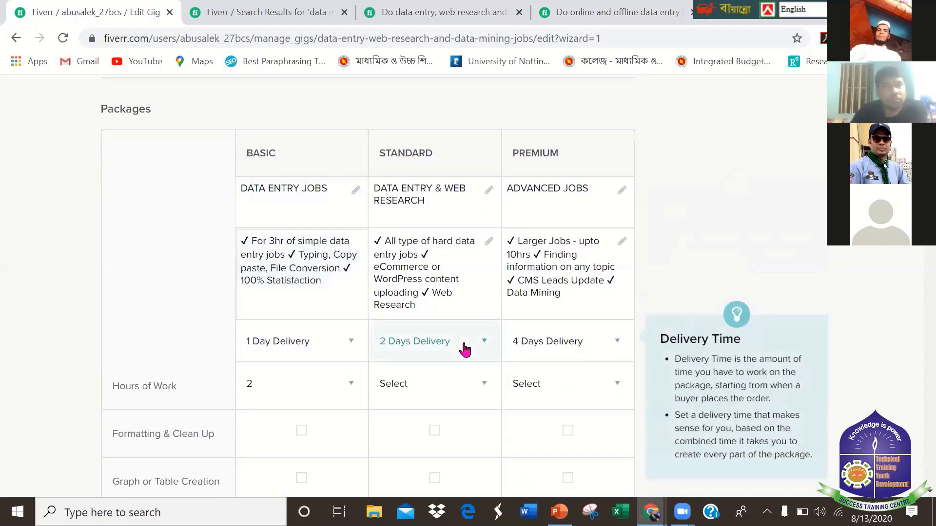
{"action": "key", "text": "BackSpace"}
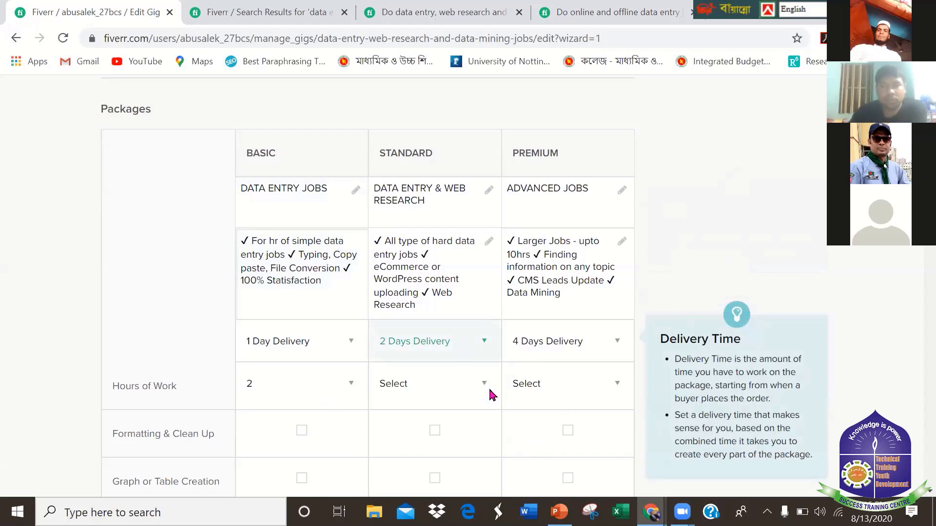
{"action": "type", "text": "2"}
Set the hours of work to 3 for the Standard package and 5 for the Premium package.
{"action": "left_click", "coordinate": [489, 385]}
{"action": "left_click", "coordinate": [411, 424]}
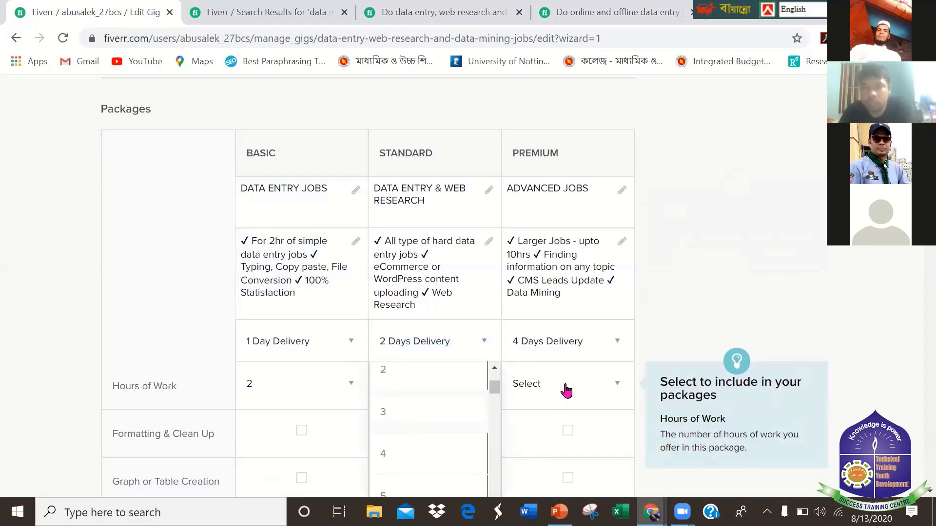
{"action": "left_click", "coordinate": [598, 385]}
{"action": "scroll", "coordinate": [598, 384], "scroll_direction": "down", "scroll_amount": 1}
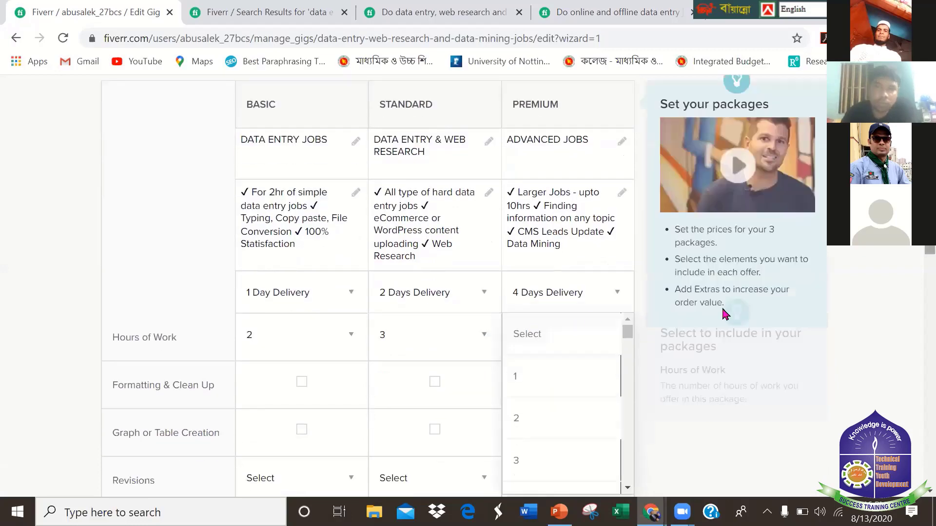
{"action": "scroll", "coordinate": [619, 283], "scroll_direction": "down", "scroll_amount": 1}
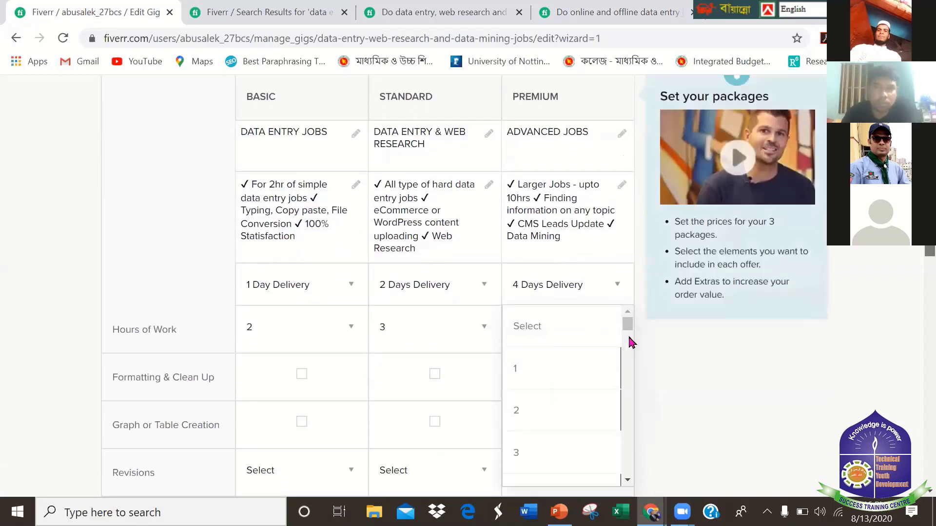
{"action": "scroll", "coordinate": [536, 320], "scroll_direction": "down", "scroll_amount": 3}
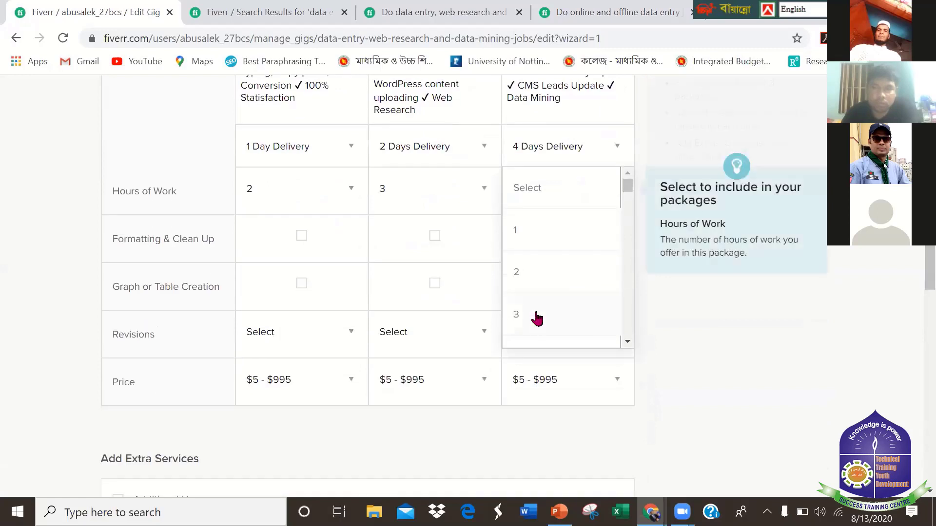
{"action": "scroll", "coordinate": [561, 307], "scroll_direction": "down", "scroll_amount": 2}
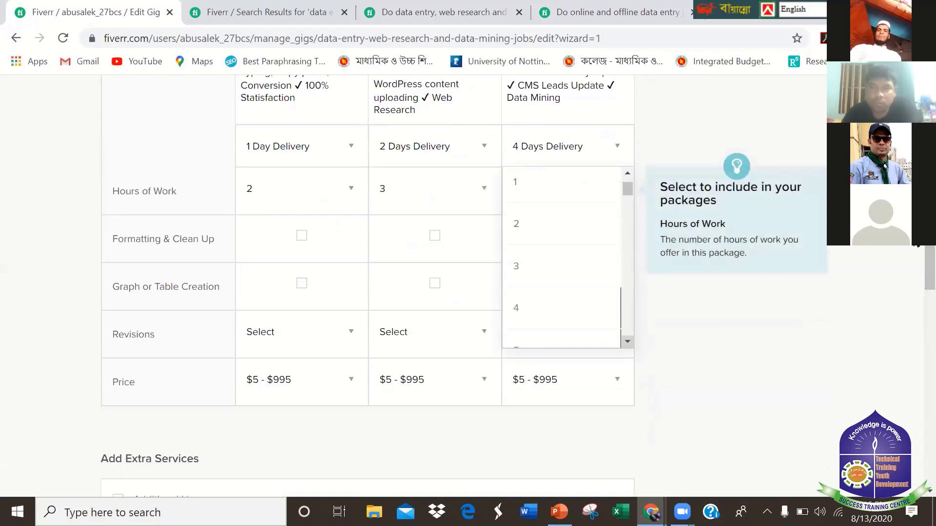
{"action": "left_click", "coordinate": [536, 309]}
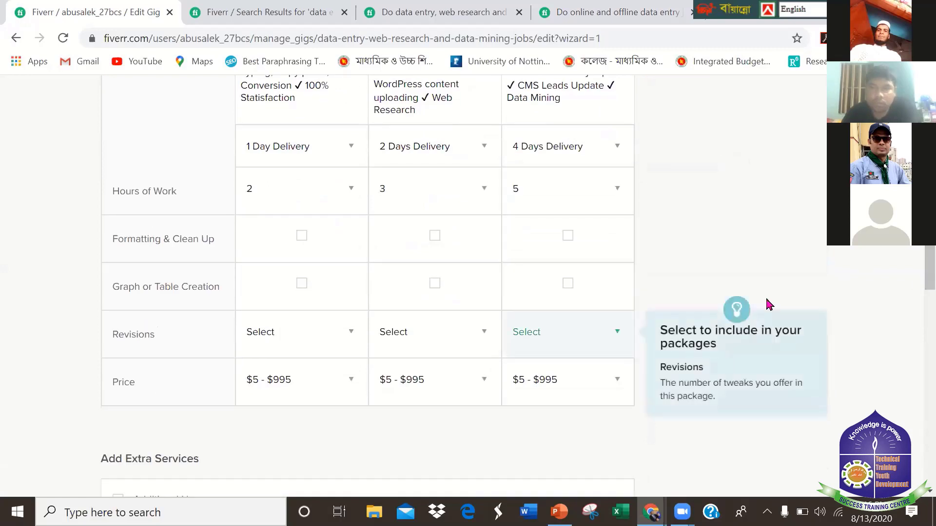
{"action": "left_click", "coordinate": [442, 276]}
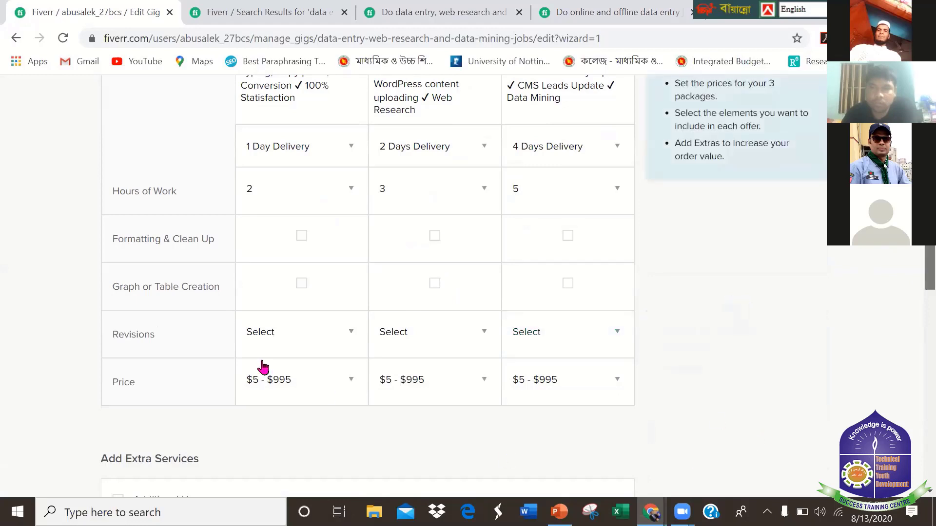
Include Formatting & Clean Up and Graph or Table Creation in the Basic, Standard and Premium packages.
{"action": "scroll", "coordinate": [260, 356], "scroll_direction": "up", "scroll_amount": 1}
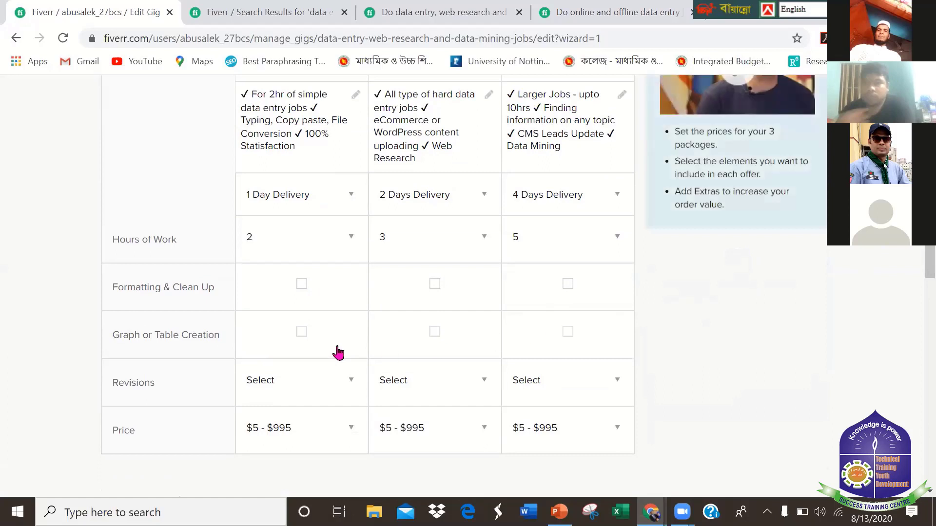
{"action": "left_click", "coordinate": [302, 284]}
{"action": "left_click", "coordinate": [435, 283]}
{"action": "left_click", "coordinate": [567, 284]}
{"action": "left_click", "coordinate": [302, 332]}
{"action": "left_click", "coordinate": [435, 331]}
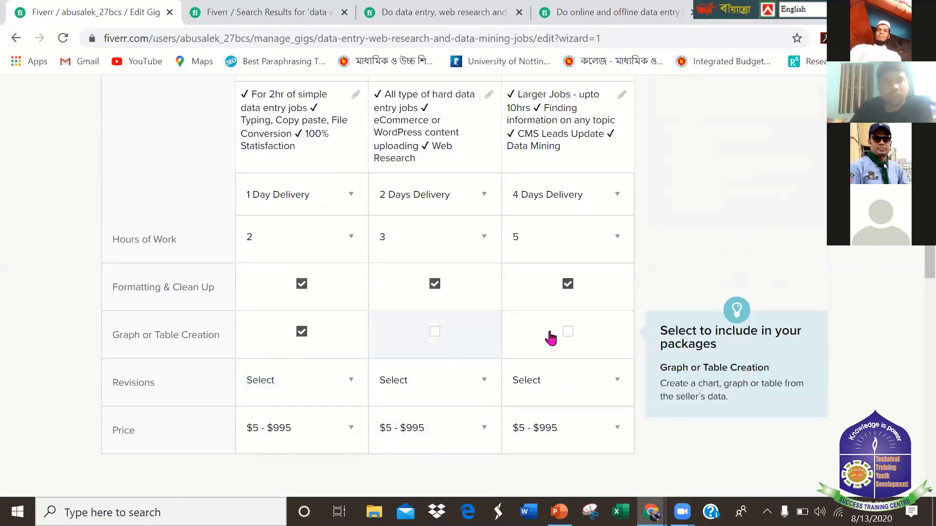
{"action": "left_click", "coordinate": [568, 331]}
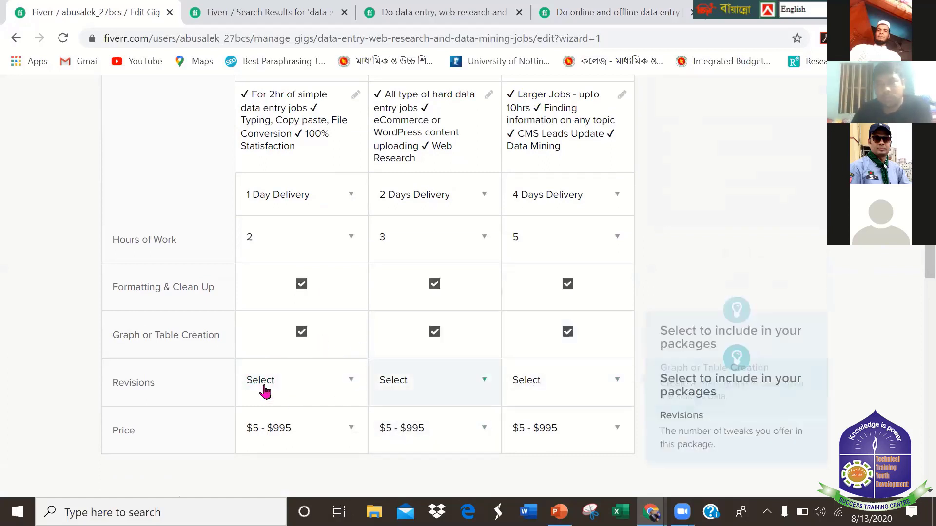
Set the Basic package's revisions to Unlimited.
{"action": "scroll", "coordinate": [268, 387], "scroll_direction": "down", "scroll_amount": 1}
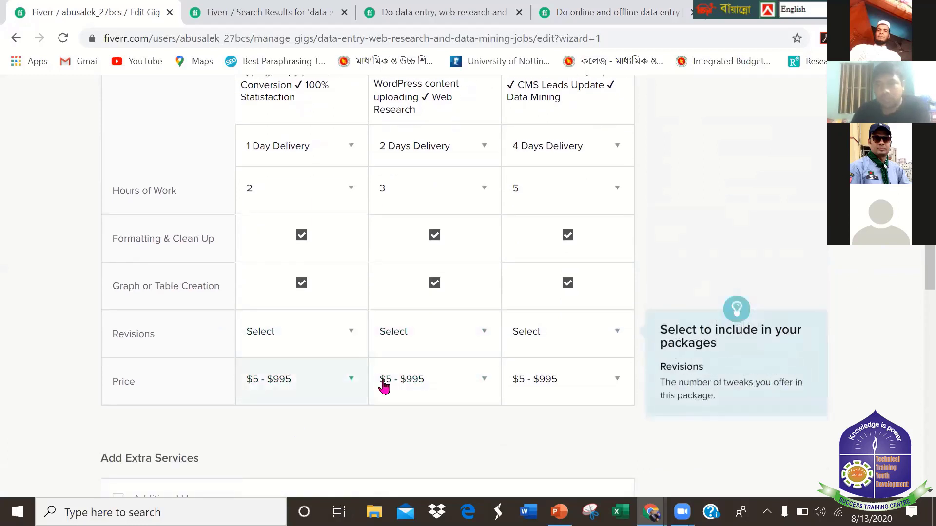
{"action": "left_click", "coordinate": [366, 397]}
{"action": "scroll", "coordinate": [363, 414], "scroll_direction": "down", "scroll_amount": 5}
{"action": "scroll", "coordinate": [362, 346], "scroll_direction": "up", "scroll_amount": 7}
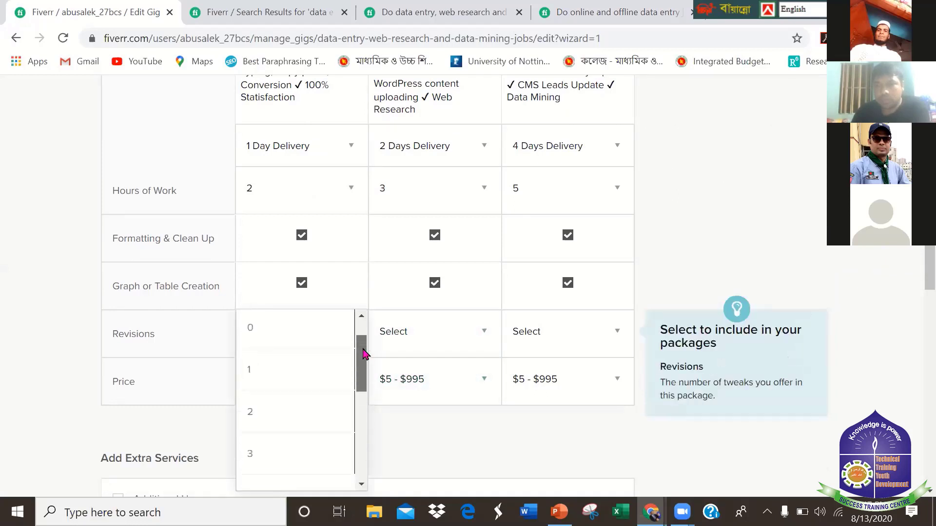
{"action": "left_click", "coordinate": [357, 334]}
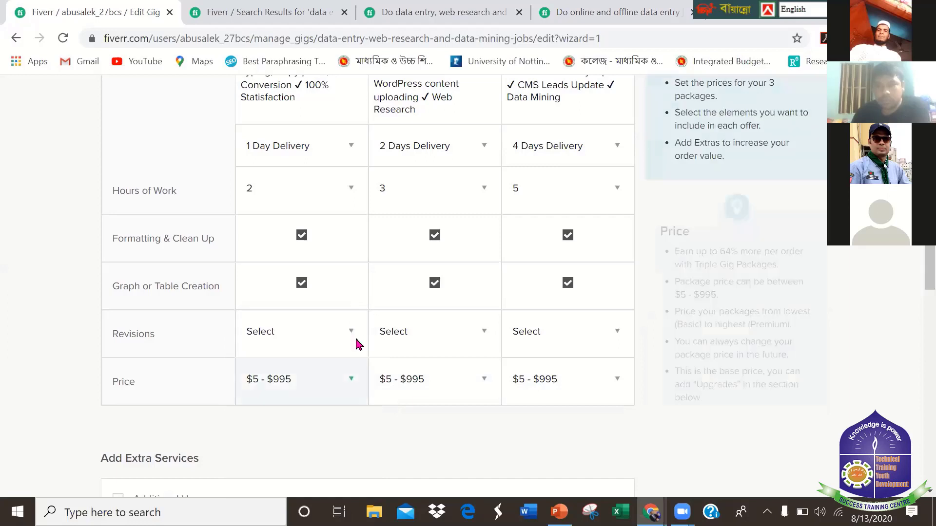
{"action": "left_click", "coordinate": [351, 350]}
{"action": "scroll", "coordinate": [351, 380], "scroll_direction": "down", "scroll_amount": 5}
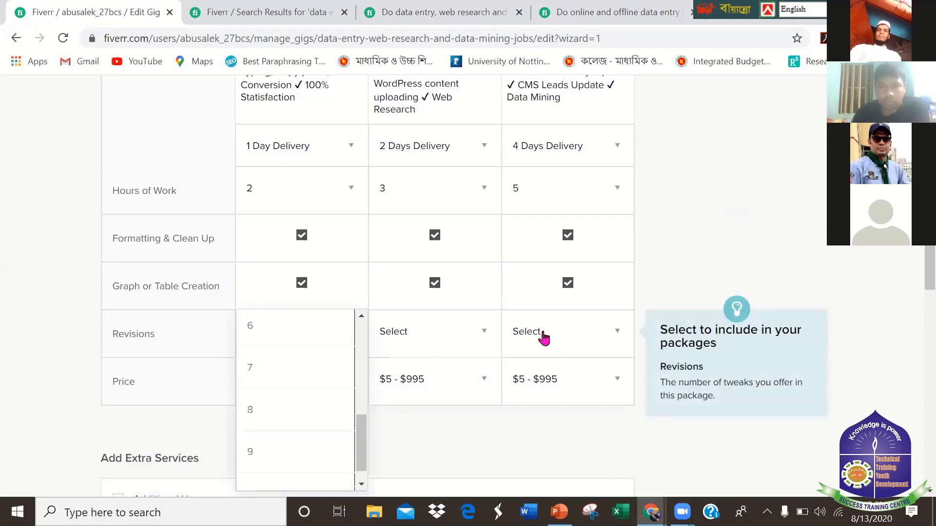
{"action": "left_click", "coordinate": [493, 360]}
Set the revisions to Unlimited for the Standard and Premium packages.
{"action": "left_click", "coordinate": [494, 355]}
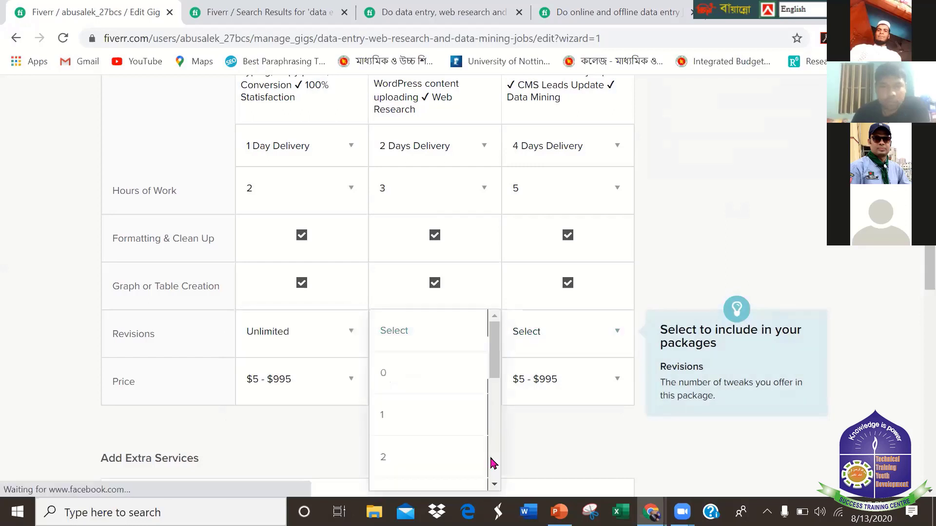
{"action": "scroll", "coordinate": [493, 468], "scroll_direction": "down", "scroll_amount": 5}
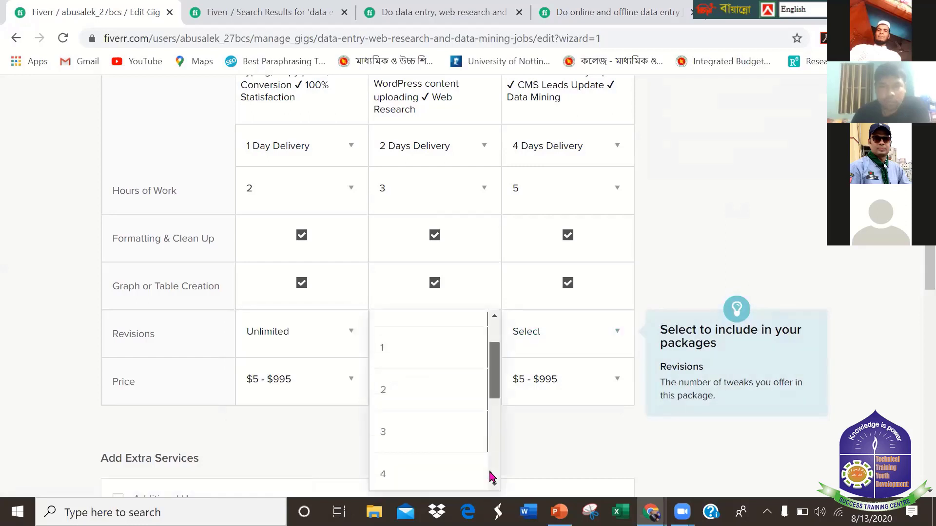
{"action": "left_click", "coordinate": [617, 338]}
{"action": "left_click", "coordinate": [608, 345]}
{"action": "scroll", "coordinate": [608, 349], "scroll_direction": "down", "scroll_amount": 5}
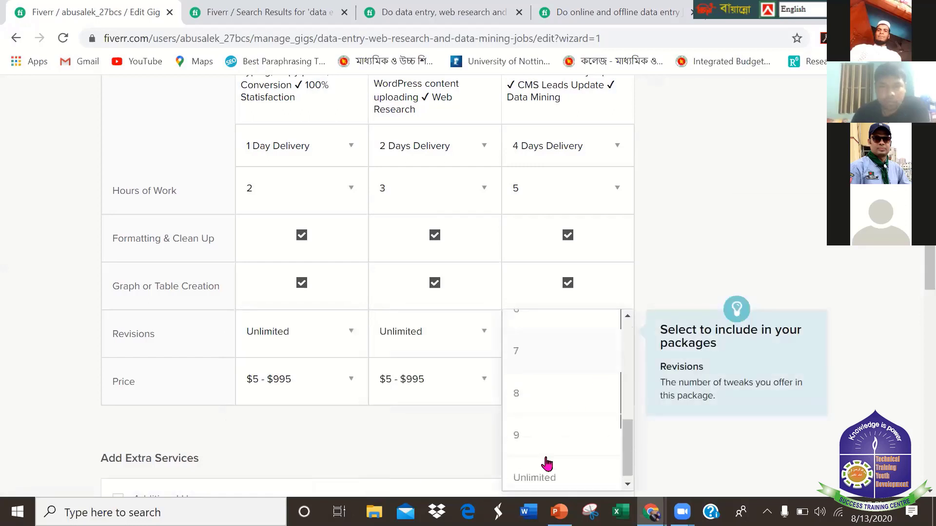
{"action": "key", "text": "Return"}
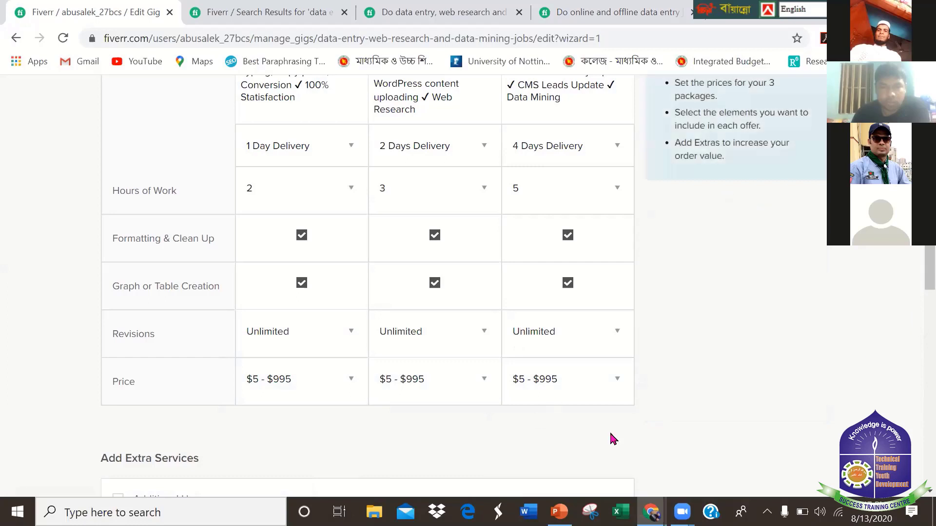
Set the package prices to $5 for Basic, $10 for Standard and $15 for Premium.
{"action": "scroll", "coordinate": [564, 404], "scroll_direction": "down", "scroll_amount": 1}
{"action": "scroll", "coordinate": [302, 303], "scroll_direction": "down", "scroll_amount": 3}
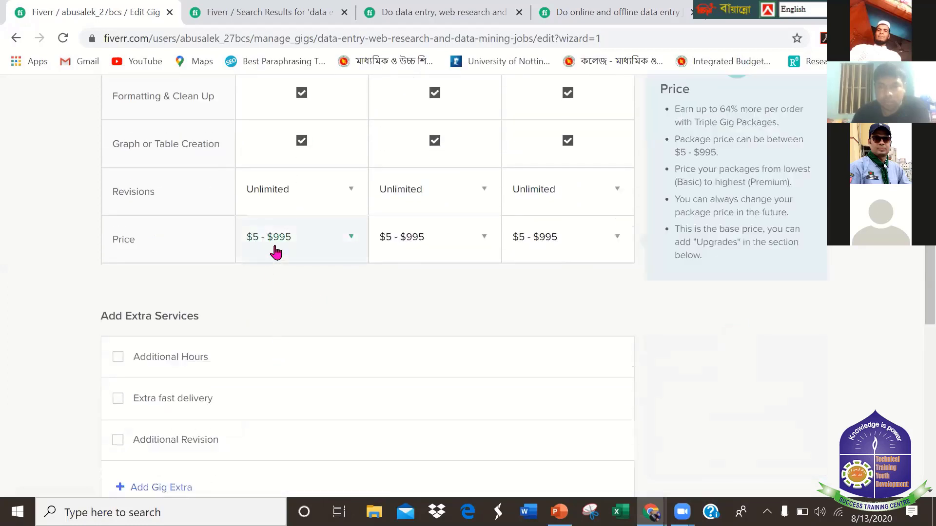
{"action": "left_click", "coordinate": [302, 237]}
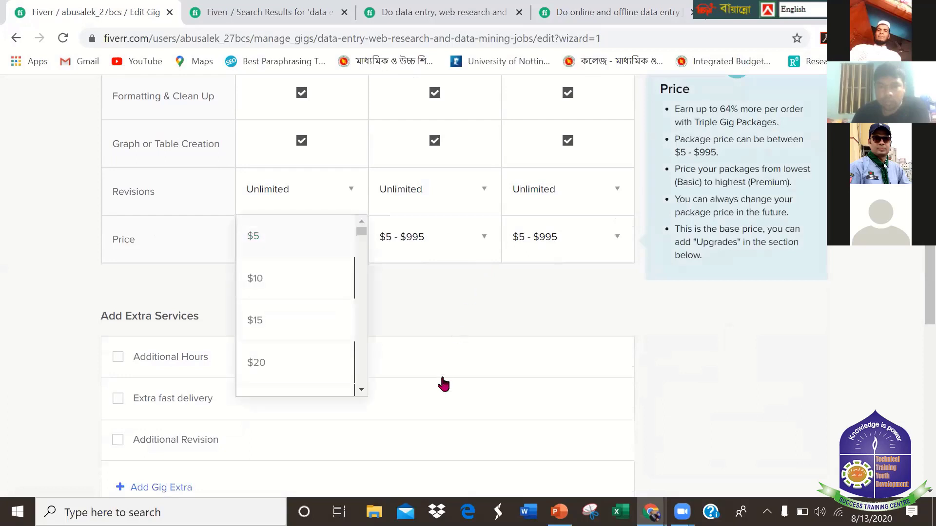
{"action": "left_click", "coordinate": [293, 237]}
{"action": "left_click", "coordinate": [480, 236]}
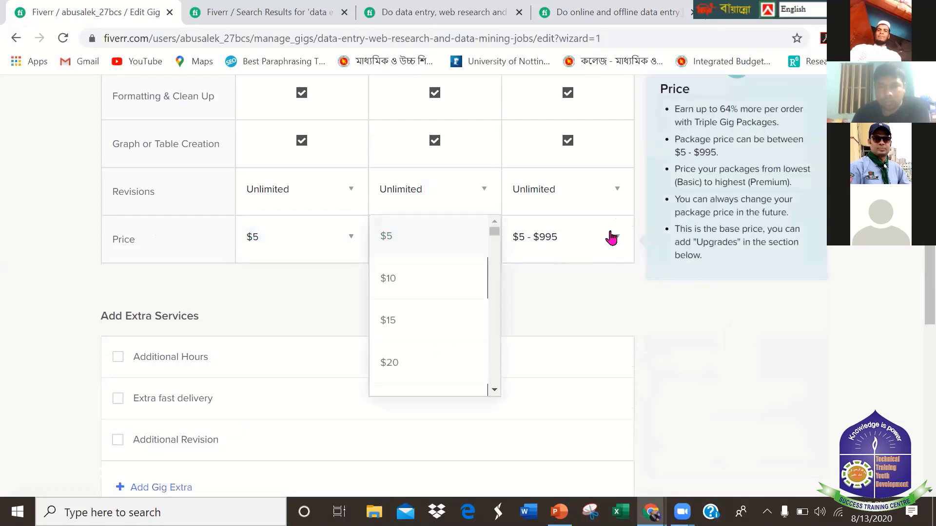
{"action": "left_click", "coordinate": [441, 280]}
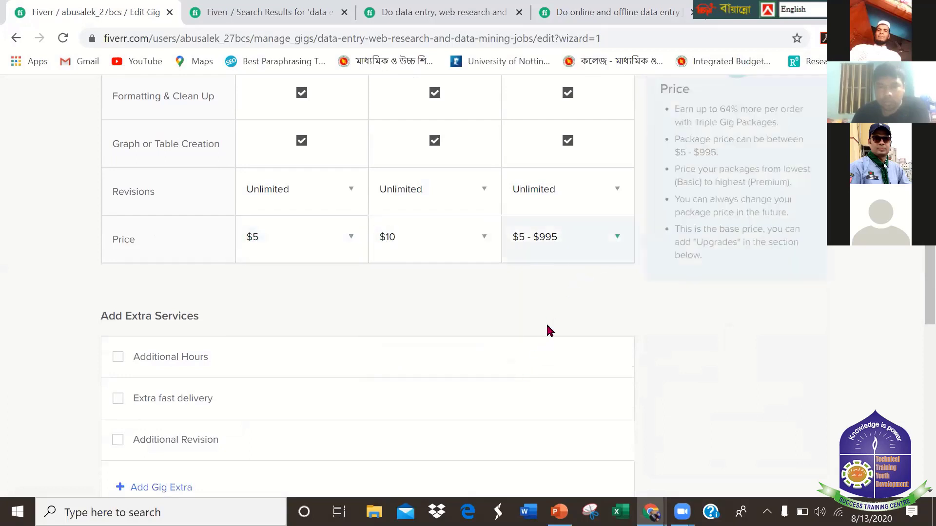
{"action": "left_click", "coordinate": [568, 237]}
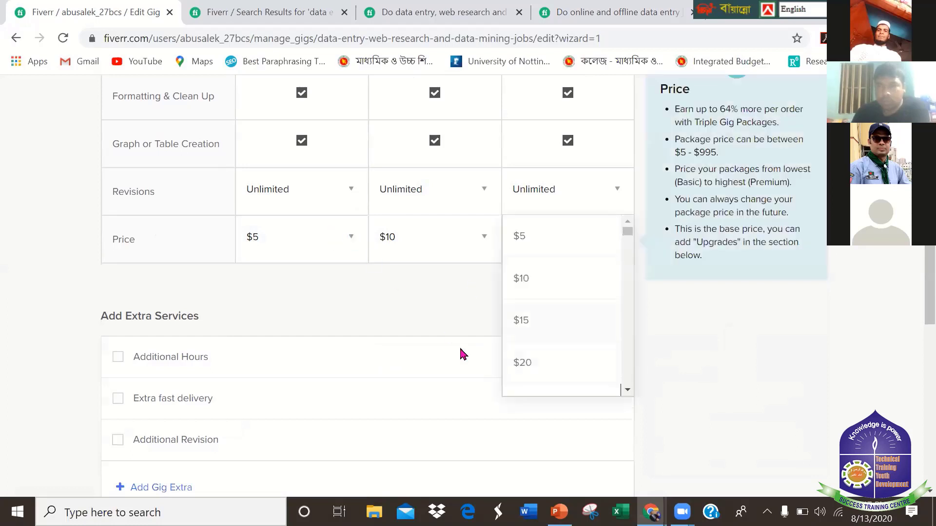
{"action": "left_click", "coordinate": [524, 321]}
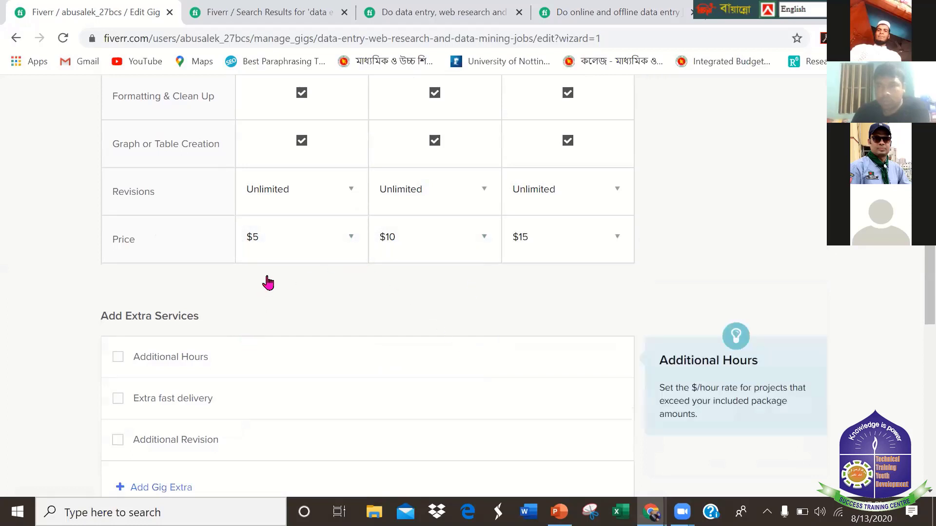
Change the prices to $10 for Basic, $15 for Standard and $20 for Premium.
{"action": "left_click", "coordinate": [480, 241]}
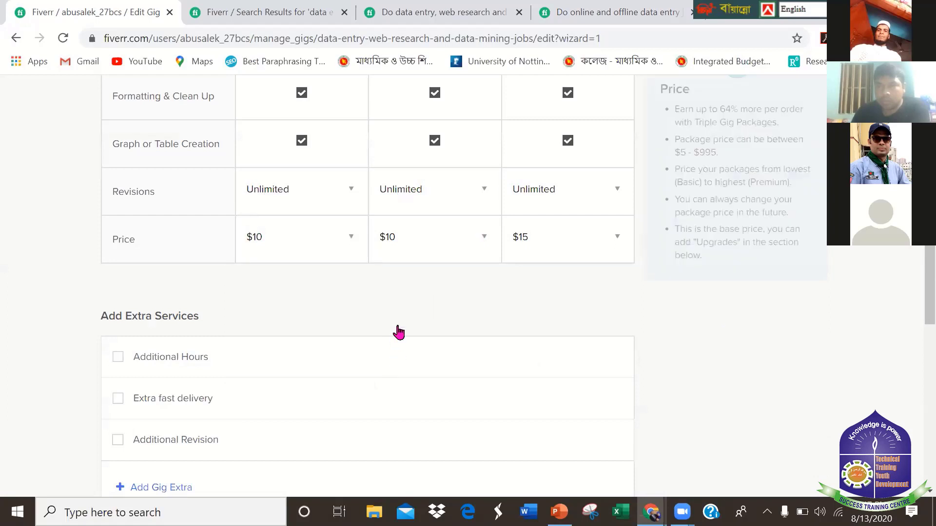
{"action": "key", "text": "Down"}
{"action": "key", "text": "Return"}
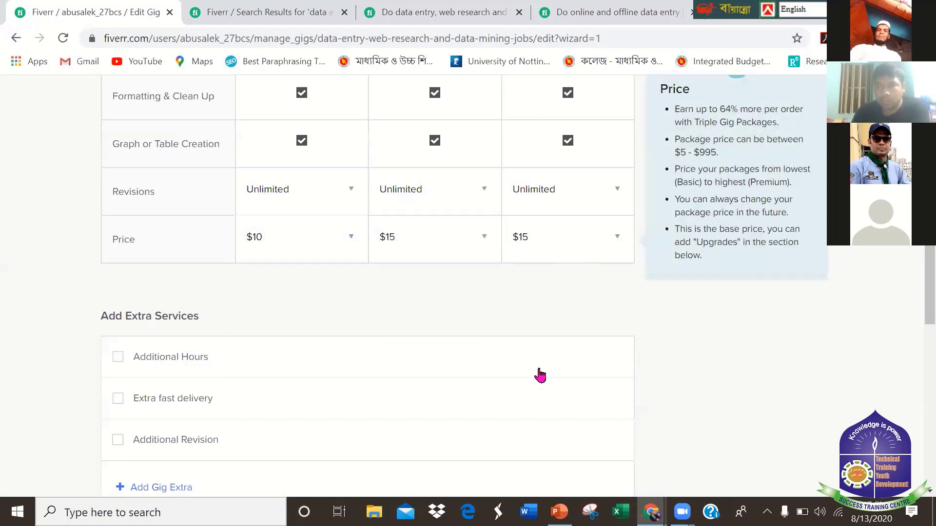
{"action": "key", "text": "Tab"}
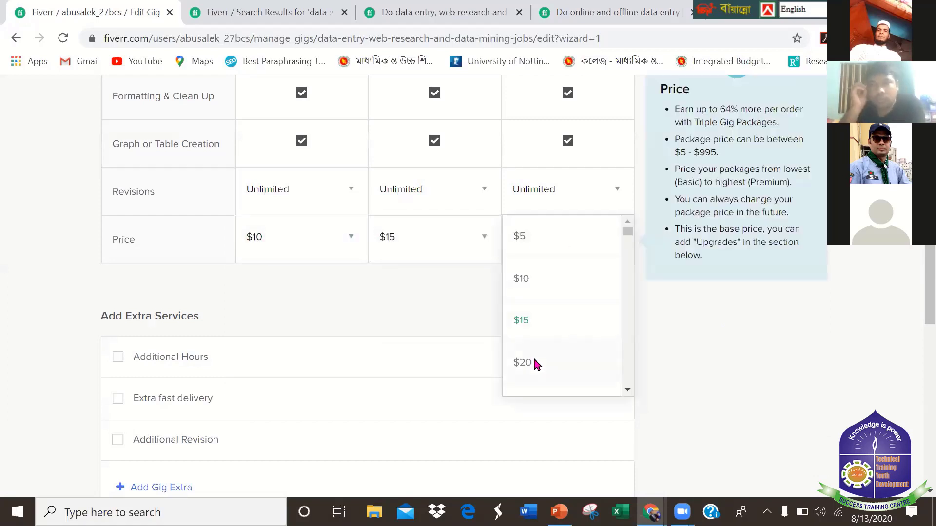
{"action": "left_click", "coordinate": [534, 363]}
Raise the Premium package's price to $30.
{"action": "scroll", "coordinate": [914, 292], "scroll_direction": "down", "scroll_amount": 2}
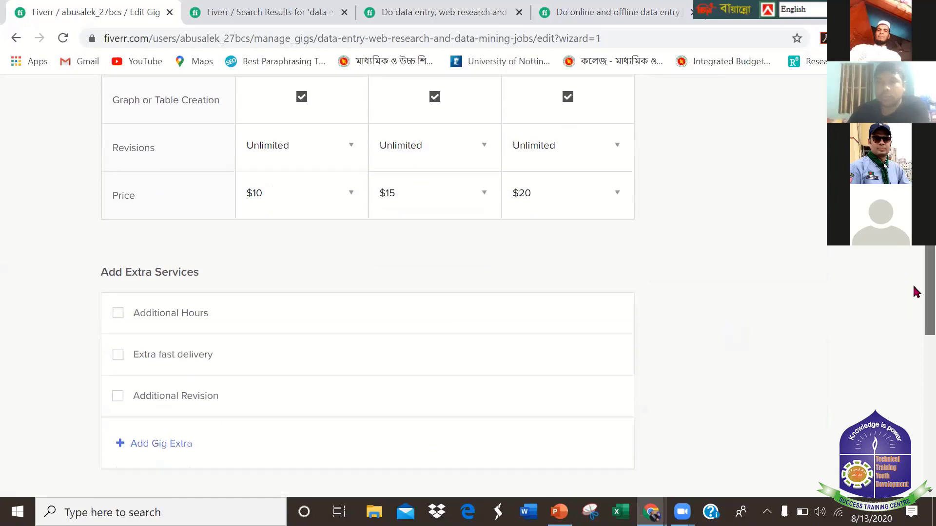
{"action": "scroll", "coordinate": [606, 225], "scroll_direction": "up", "scroll_amount": 1}
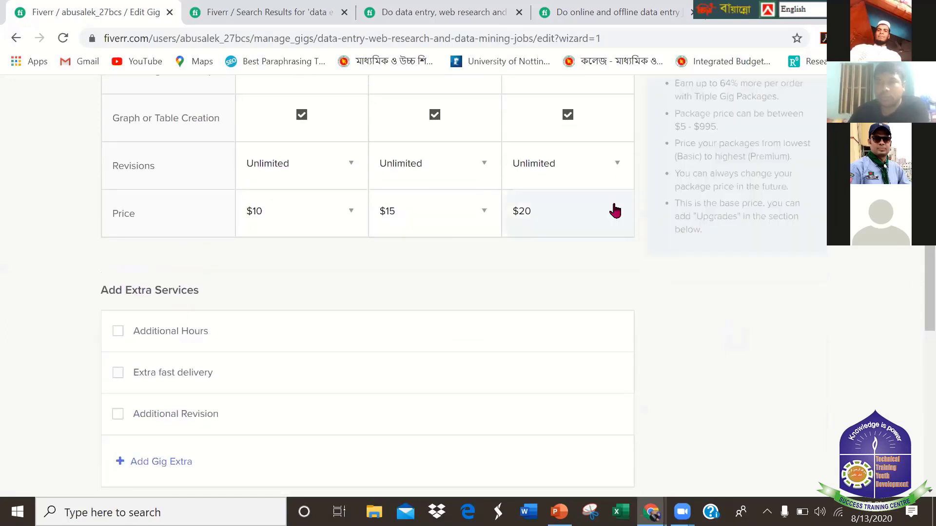
{"action": "left_click", "coordinate": [615, 211]}
{"action": "left_click", "coordinate": [627, 364]}
{"action": "scroll", "coordinate": [569, 352], "scroll_direction": "down", "scroll_amount": 1}
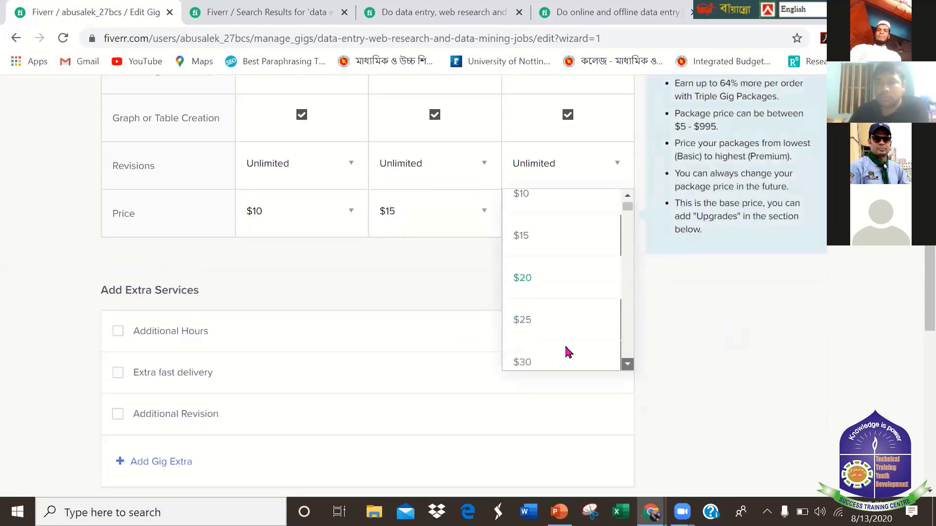
{"action": "left_click", "coordinate": [627, 364]}
{"action": "left_click", "coordinate": [585, 334]}
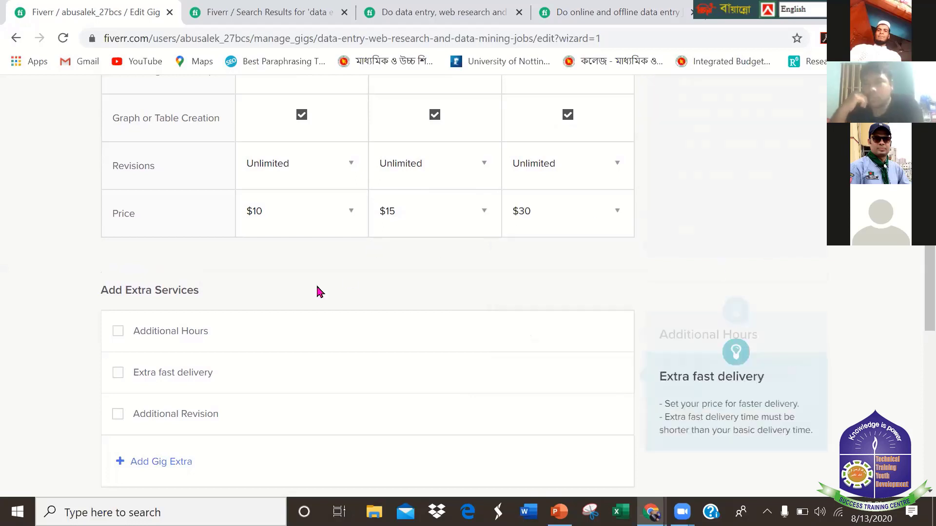
Leave all extra services, including Additional Hours, unselected and save the pricing to continue to Description & FAQ.
{"action": "scroll", "coordinate": [315, 288], "scroll_direction": "down", "scroll_amount": 1}
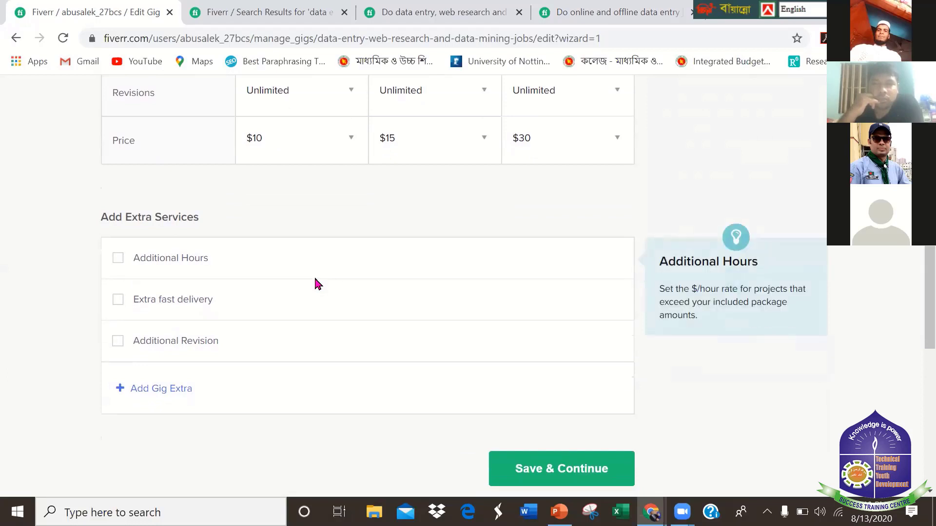
{"action": "scroll", "coordinate": [315, 281], "scroll_direction": "down", "scroll_amount": 1}
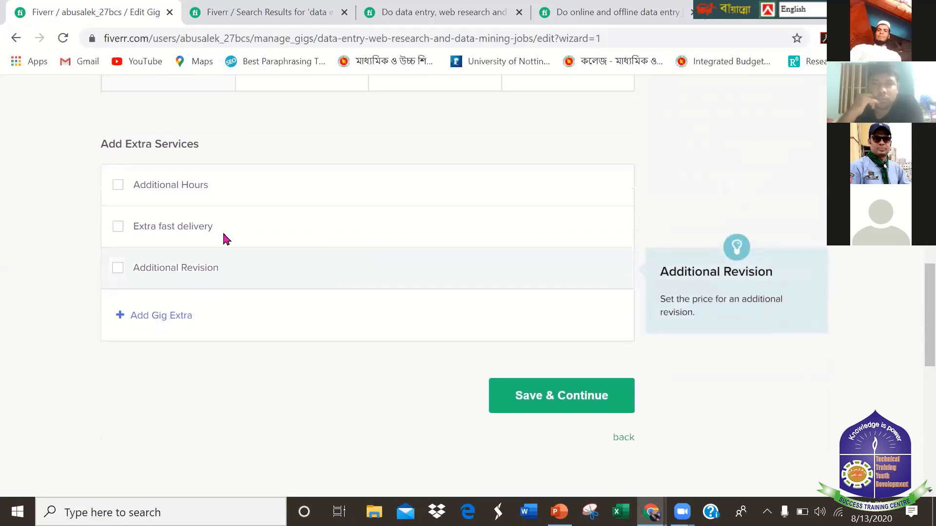
{"action": "left_click", "coordinate": [115, 193]}
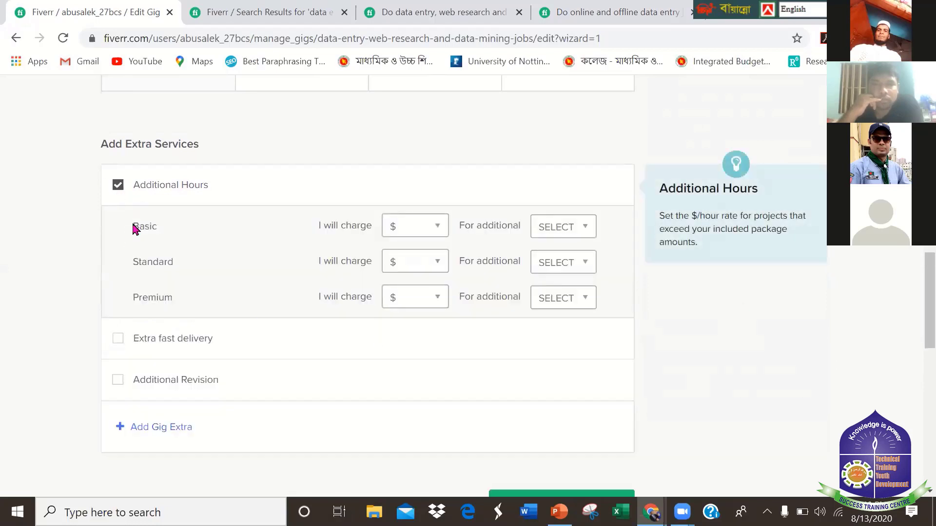
{"action": "left_click", "coordinate": [118, 186]}
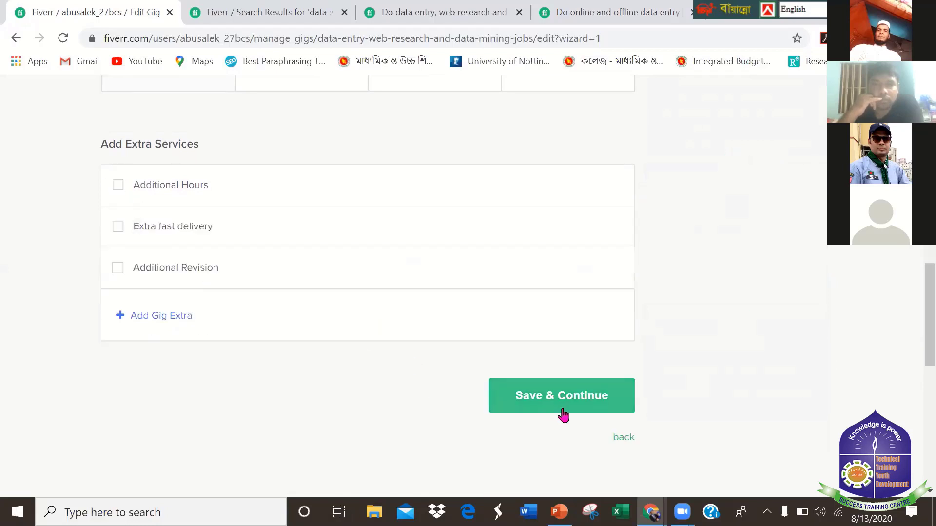
{"action": "left_click", "coordinate": [564, 392]}
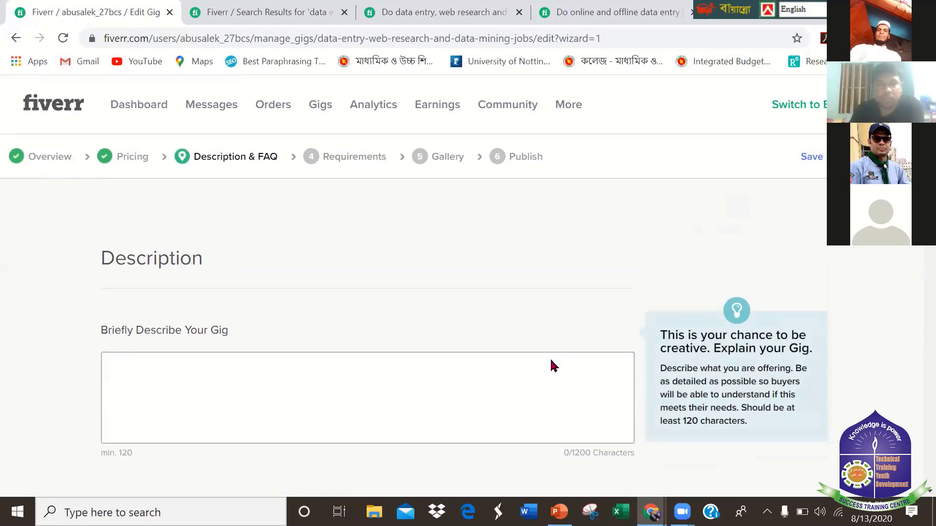
Open the gig's brief description for editing.
{"action": "scroll", "coordinate": [549, 356], "scroll_direction": "down", "scroll_amount": 2}
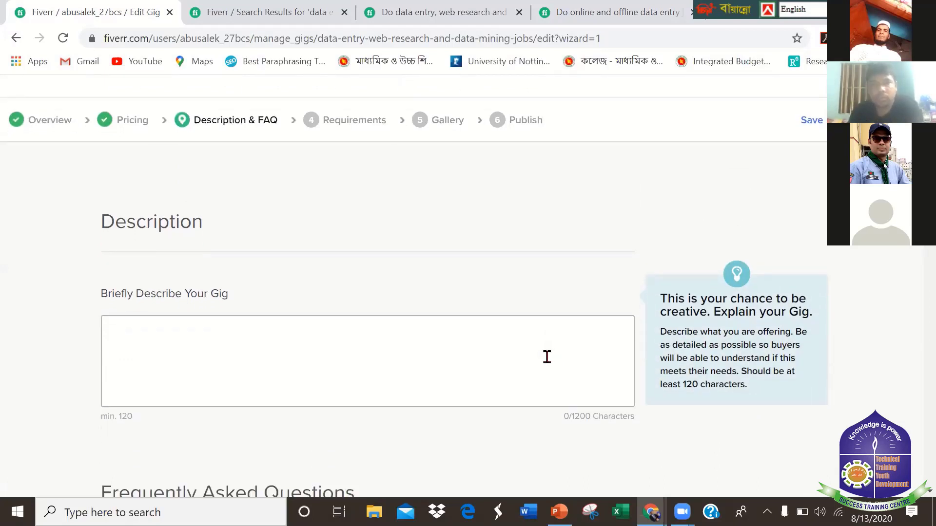
{"action": "left_click", "coordinate": [311, 317]}
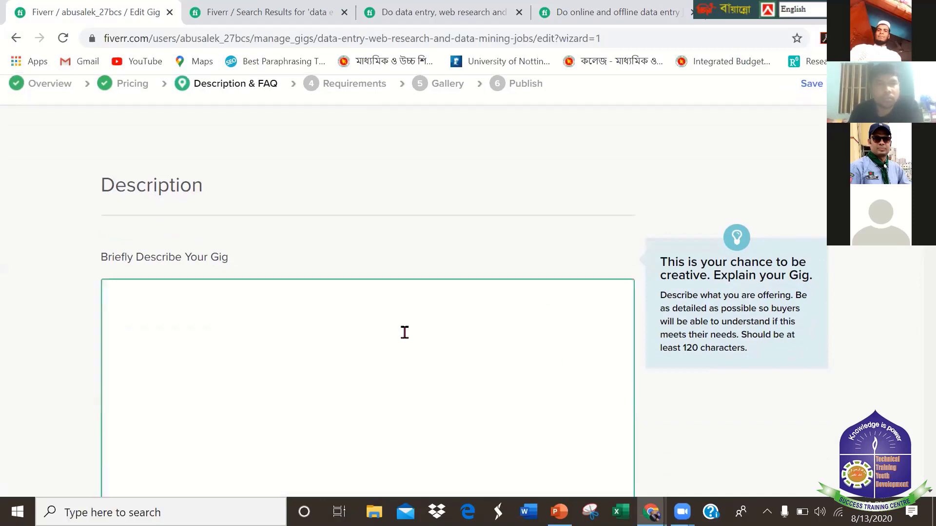
{"action": "scroll", "coordinate": [404, 329], "scroll_direction": "down", "scroll_amount": 3}
{"action": "scroll", "coordinate": [404, 330], "scroll_direction": "up", "scroll_amount": 2}
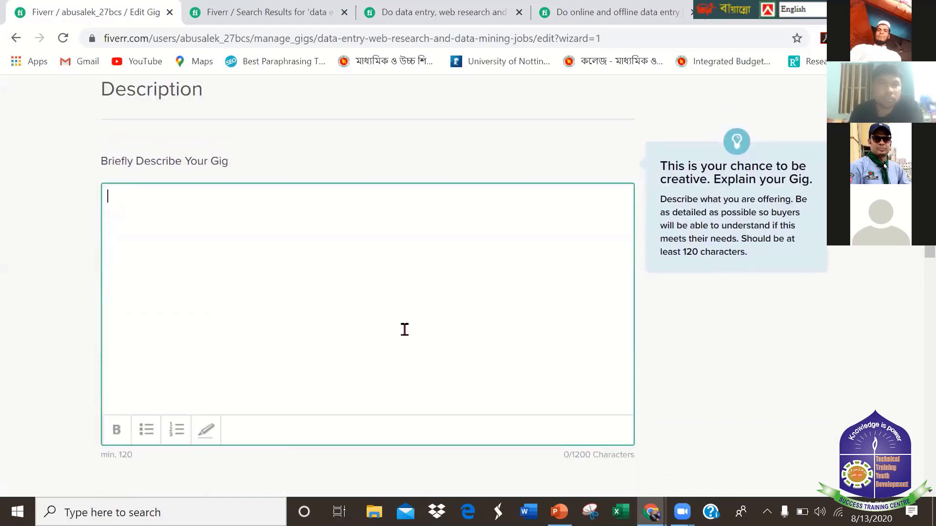
Examine the packages, FAQ and buyer reviews of the competing online and offline data entry gig for reference.
{"action": "left_click", "coordinate": [617, 11]}
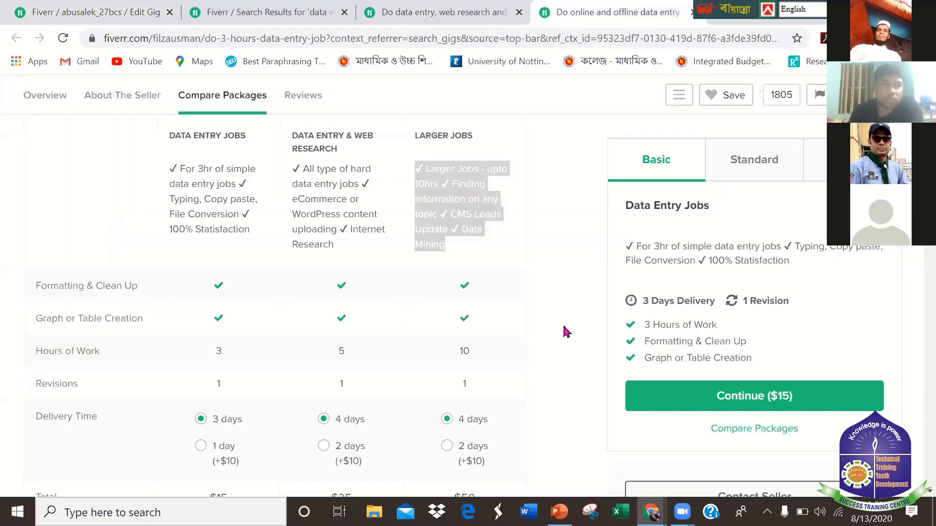
{"action": "scroll", "coordinate": [550, 312], "scroll_direction": "down", "scroll_amount": 5}
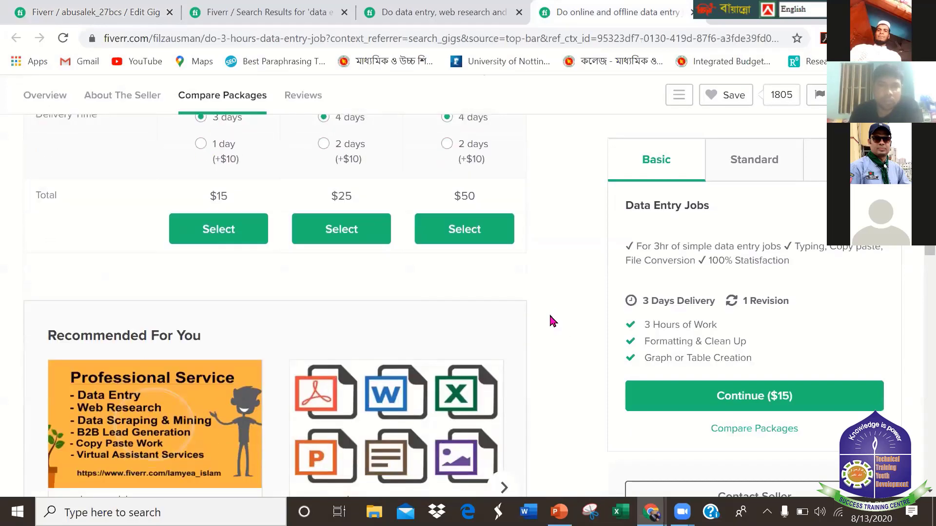
{"action": "scroll", "coordinate": [550, 316], "scroll_direction": "down", "scroll_amount": 2}
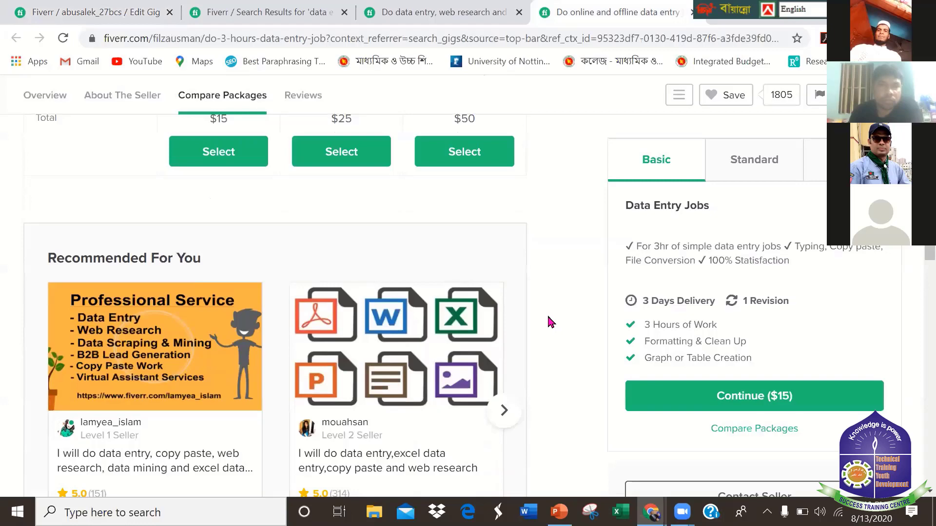
{"action": "scroll", "coordinate": [547, 314], "scroll_direction": "down", "scroll_amount": 3}
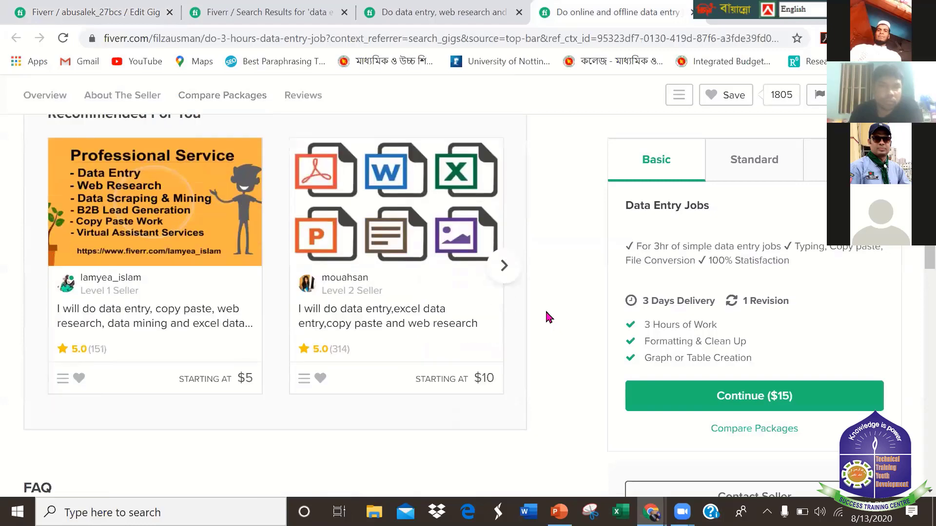
{"action": "scroll", "coordinate": [549, 317], "scroll_direction": "down", "scroll_amount": 5}
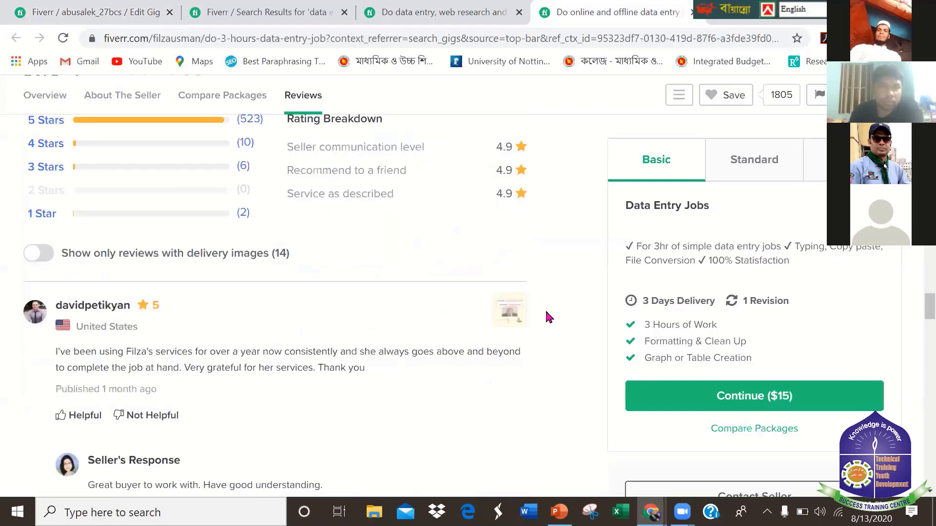
{"action": "scroll", "coordinate": [546, 316], "scroll_direction": "down", "scroll_amount": 1}
{"action": "scroll", "coordinate": [546, 316], "scroll_direction": "down", "scroll_amount": 3}
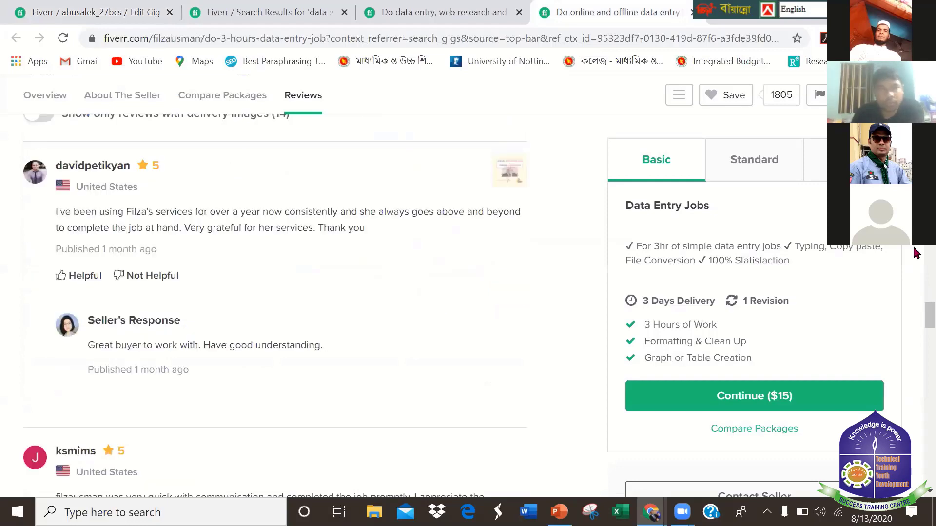
{"action": "scroll", "coordinate": [914, 273], "scroll_direction": "down", "scroll_amount": 2}
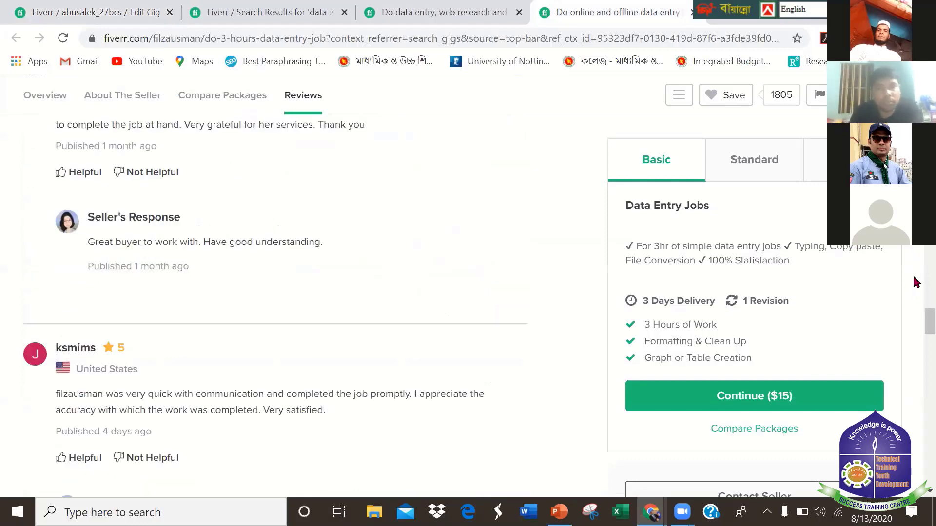
{"action": "scroll", "coordinate": [915, 273], "scroll_direction": "up", "scroll_amount": 1}
{"action": "scroll", "coordinate": [914, 254], "scroll_direction": "up", "scroll_amount": 2}
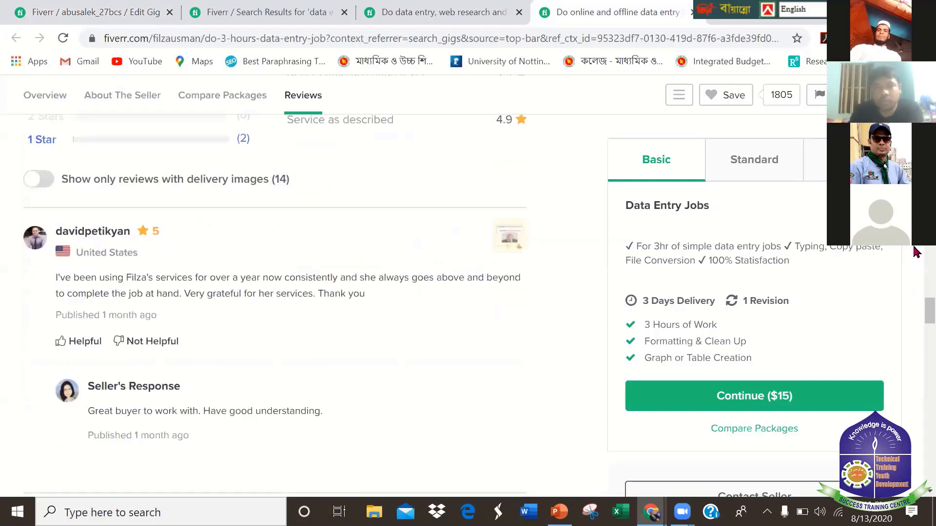
{"action": "scroll", "coordinate": [915, 252], "scroll_direction": "up", "scroll_amount": 1}
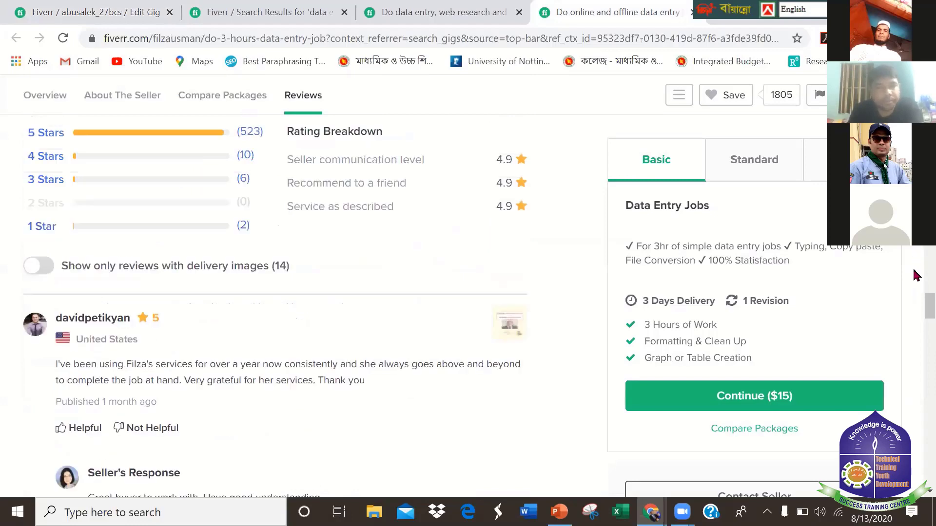
{"action": "scroll", "coordinate": [914, 281], "scroll_direction": "up", "scroll_amount": 5}
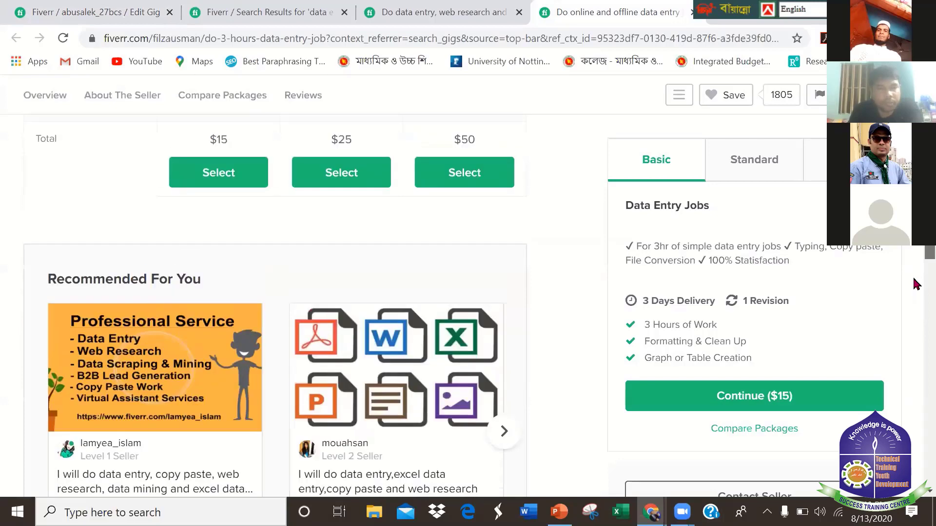
{"action": "scroll", "coordinate": [914, 294], "scroll_direction": "down", "scroll_amount": 5}
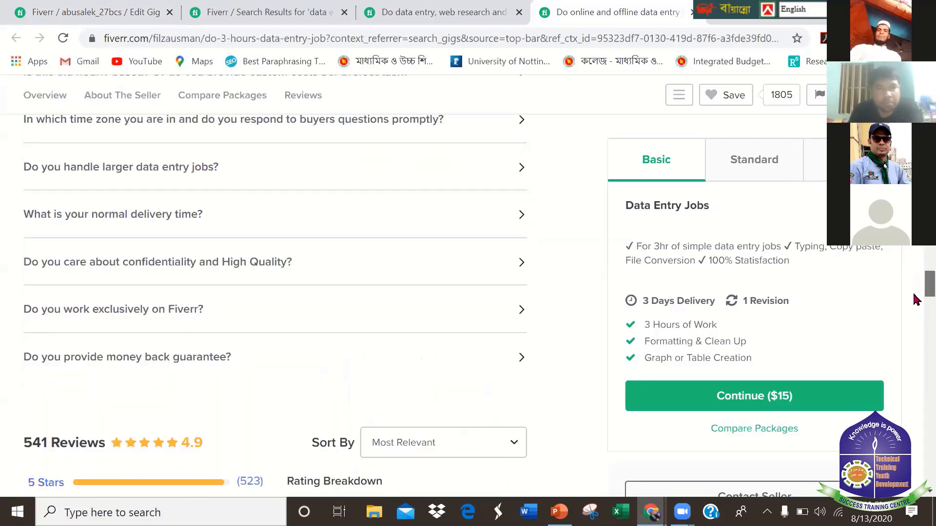
{"action": "scroll", "coordinate": [914, 312], "scroll_direction": "down", "scroll_amount": 1}
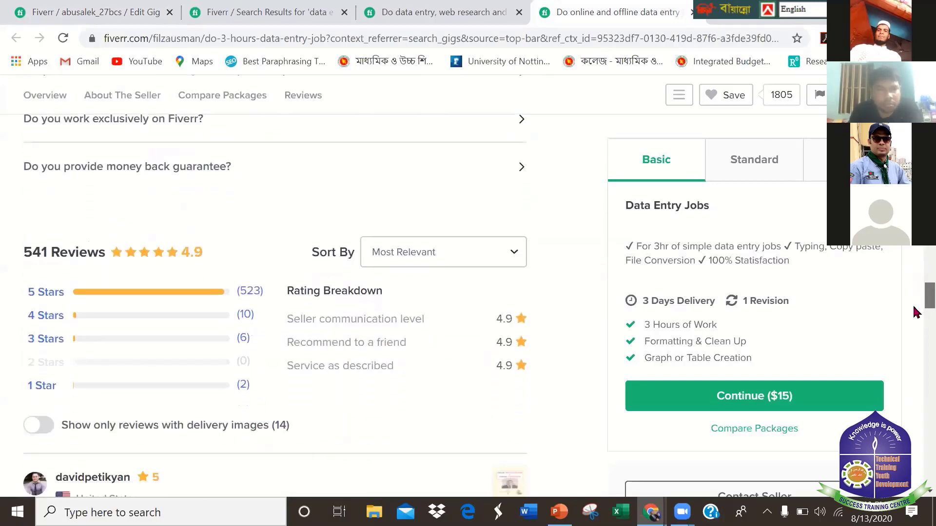
{"action": "scroll", "coordinate": [915, 314], "scroll_direction": "down", "scroll_amount": 5}
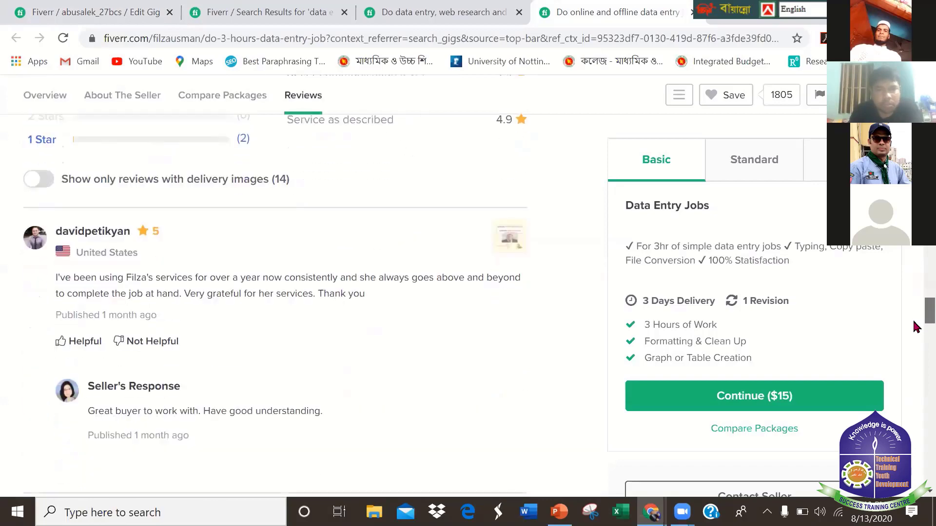
{"action": "scroll", "coordinate": [914, 326], "scroll_direction": "down", "scroll_amount": 3}
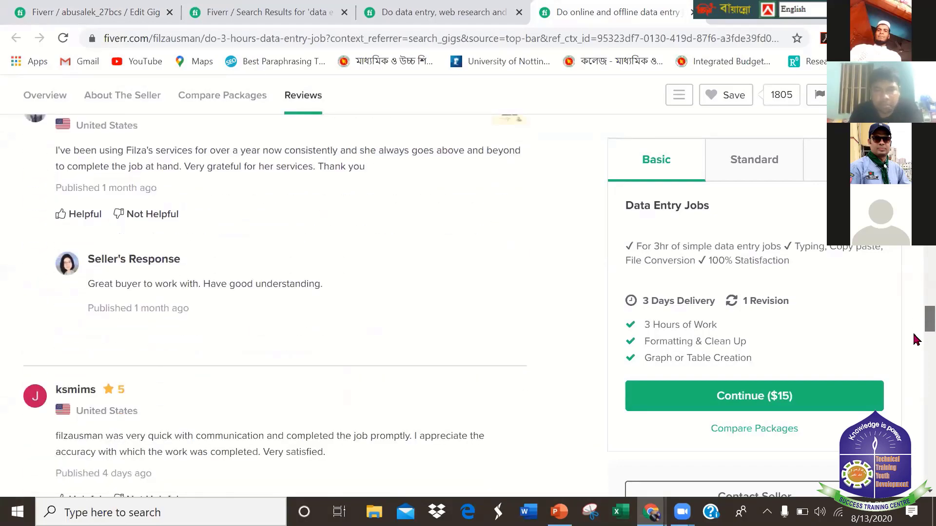
{"action": "scroll", "coordinate": [914, 340], "scroll_direction": "down", "scroll_amount": 5}
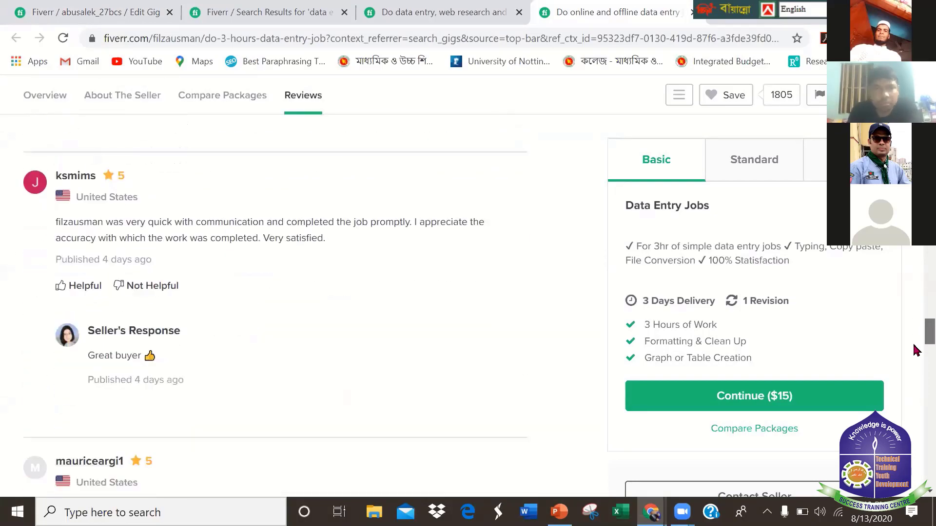
{"action": "scroll", "coordinate": [914, 350], "scroll_direction": "down", "scroll_amount": 5}
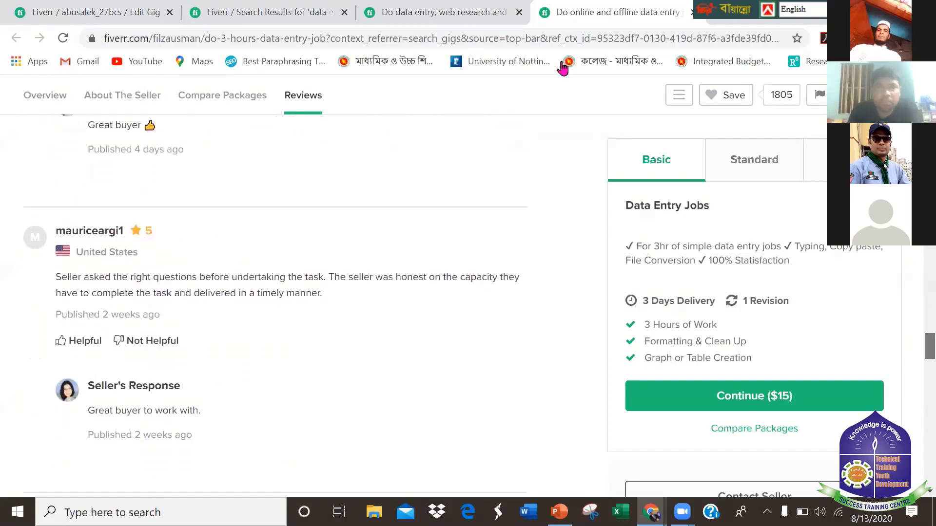
{"action": "scroll", "coordinate": [642, 335], "scroll_direction": "up", "scroll_amount": 10}
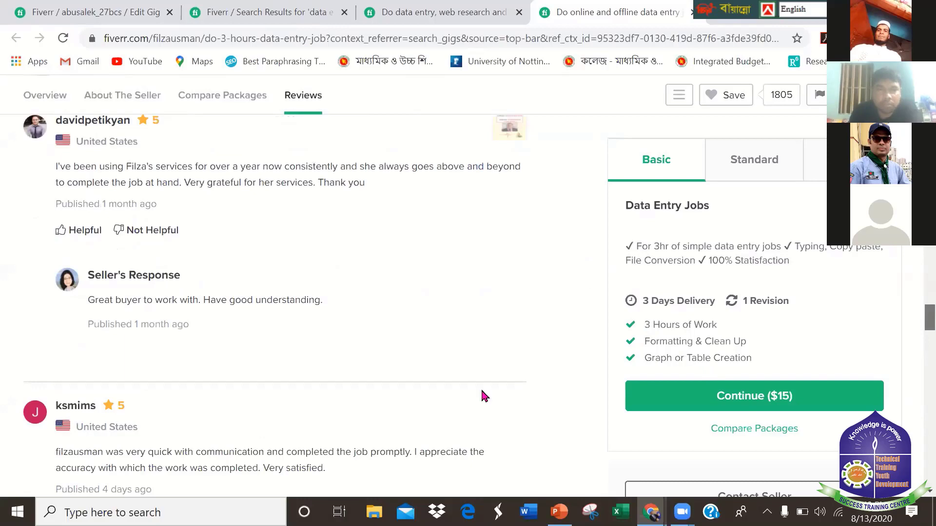
Open the DataValue data entry and data scraping gig and read its service description and seller profile.
{"action": "key", "text": "ctrl+shift+Tab"}
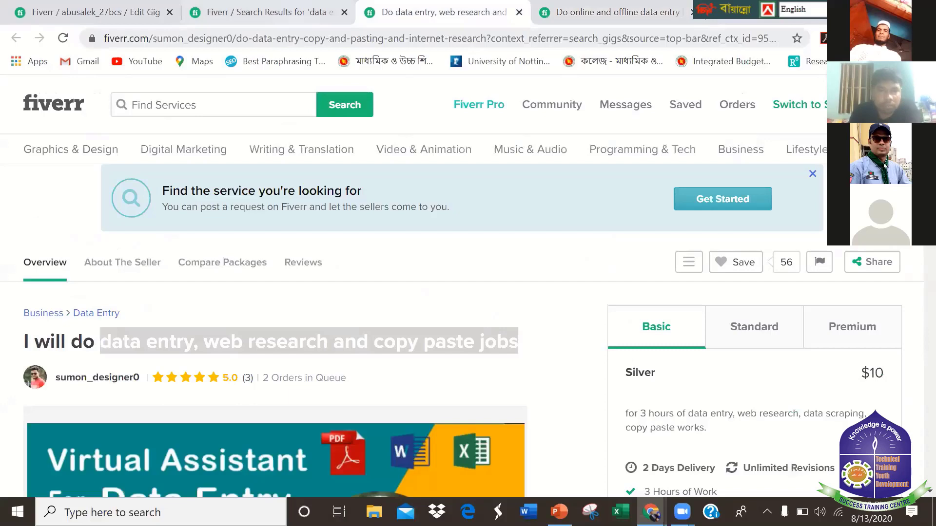
{"action": "key", "text": "ctrl+shift+Tab"}
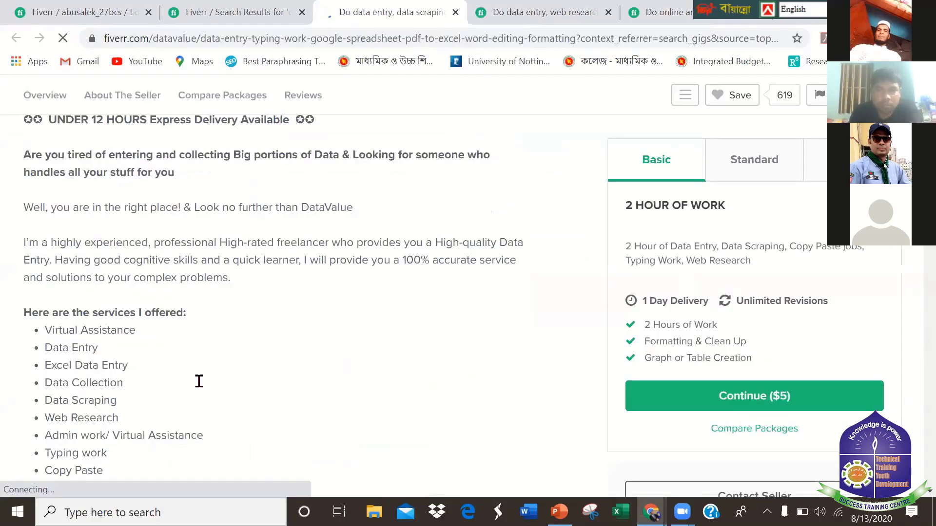
{"action": "scroll", "coordinate": [889, 300], "scroll_direction": "down", "scroll_amount": 1}
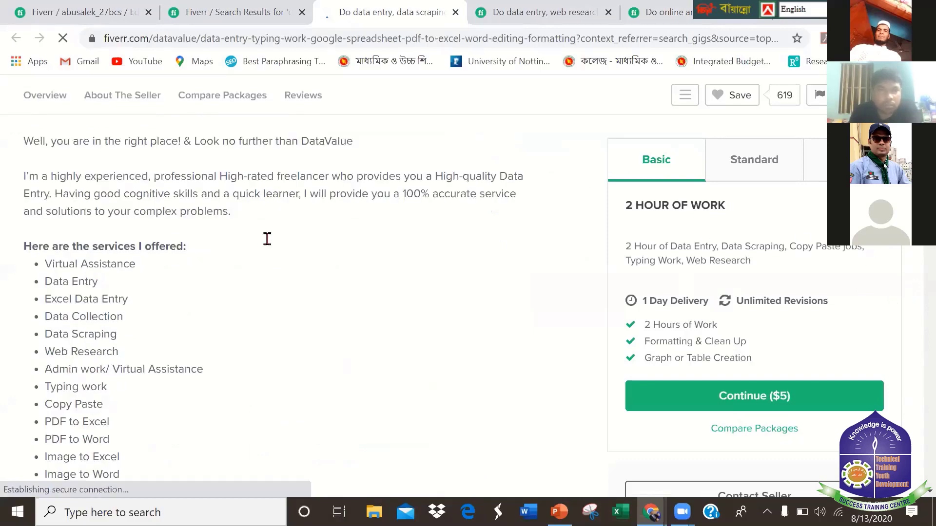
{"action": "scroll", "coordinate": [29, 217], "scroll_direction": "down", "scroll_amount": 10}
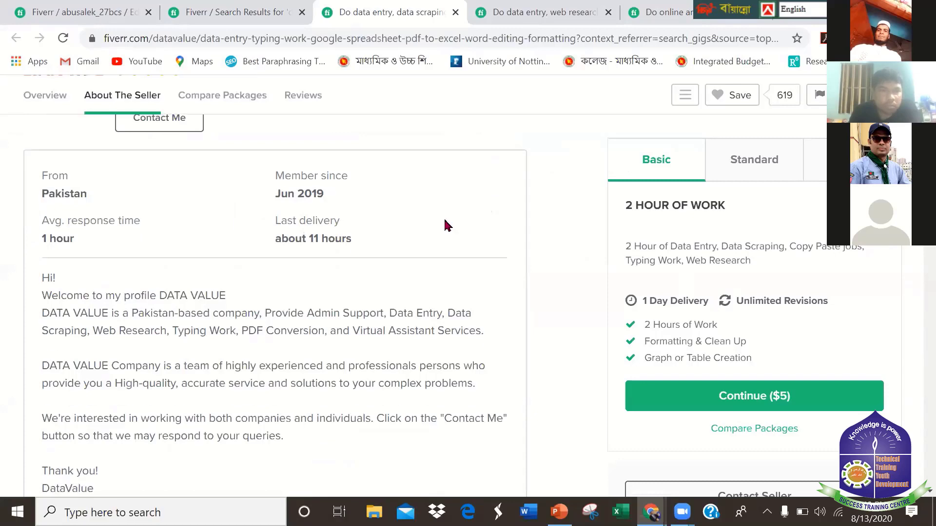
{"action": "scroll", "coordinate": [447, 226], "scroll_direction": "down", "scroll_amount": 1}
{"action": "scroll", "coordinate": [444, 222], "scroll_direction": "up", "scroll_amount": 3}
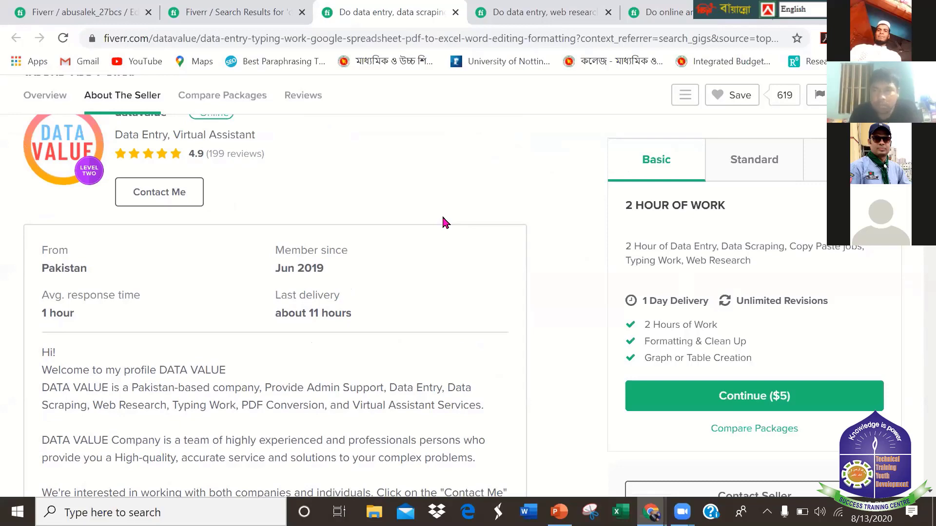
{"action": "scroll", "coordinate": [444, 222], "scroll_direction": "down", "scroll_amount": 1}
{"action": "scroll", "coordinate": [443, 222], "scroll_direction": "down", "scroll_amount": 3}
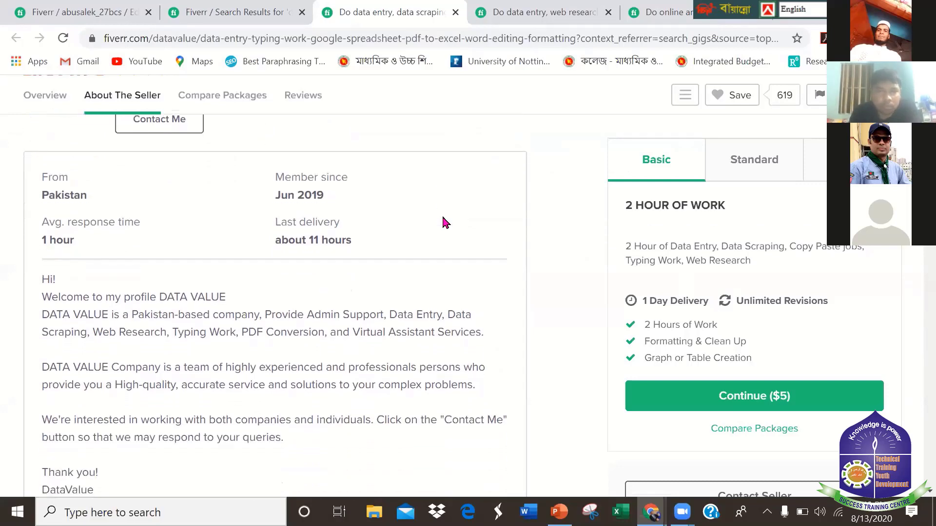
{"action": "scroll", "coordinate": [444, 221], "scroll_direction": "down", "scroll_amount": 1}
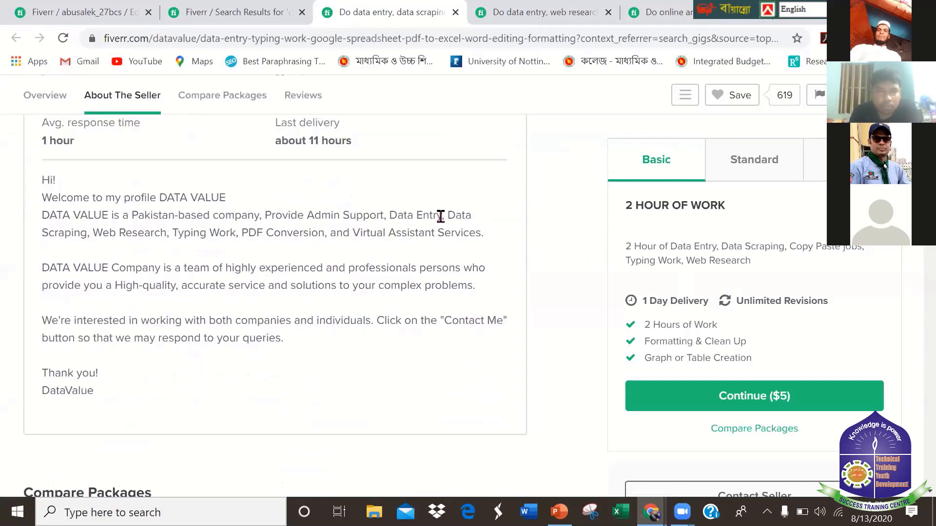
{"action": "scroll", "coordinate": [441, 216], "scroll_direction": "down", "scroll_amount": 3}
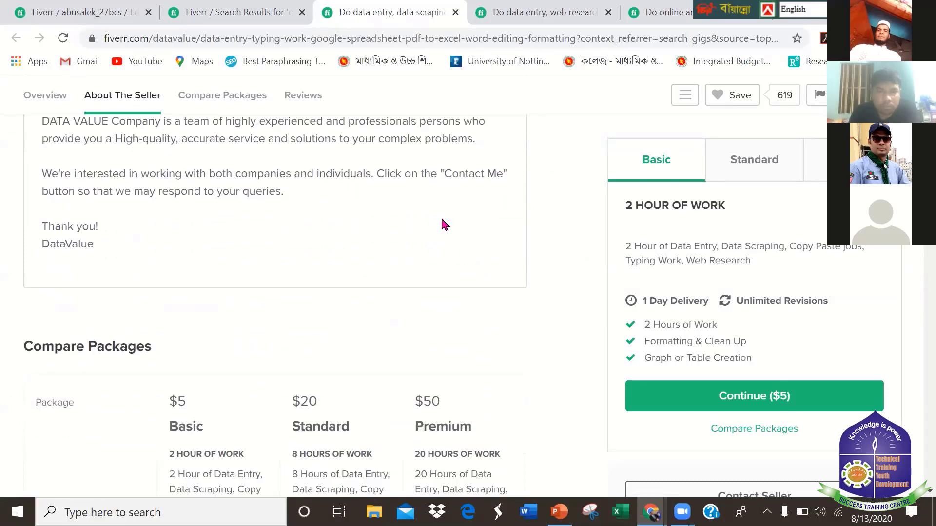
Examine the DataValue gig's package comparison, buyer reviews and related gigs.
{"action": "scroll", "coordinate": [442, 224], "scroll_direction": "down", "scroll_amount": 6}
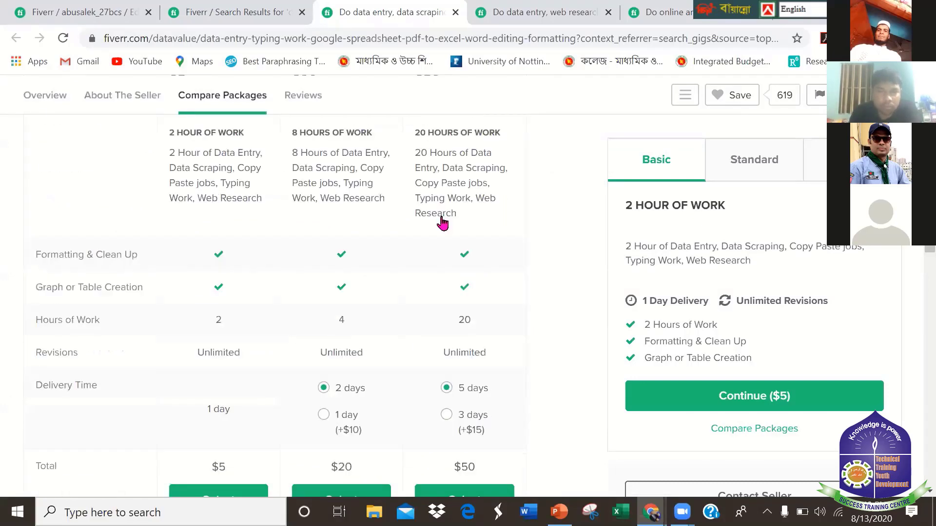
{"action": "scroll", "coordinate": [442, 224], "scroll_direction": "down", "scroll_amount": 6}
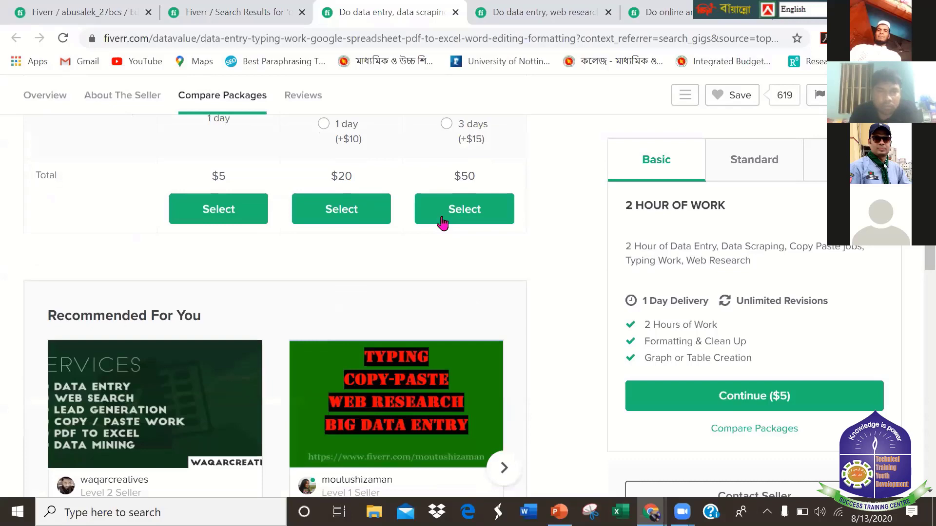
{"action": "scroll", "coordinate": [442, 223], "scroll_direction": "down", "scroll_amount": 2}
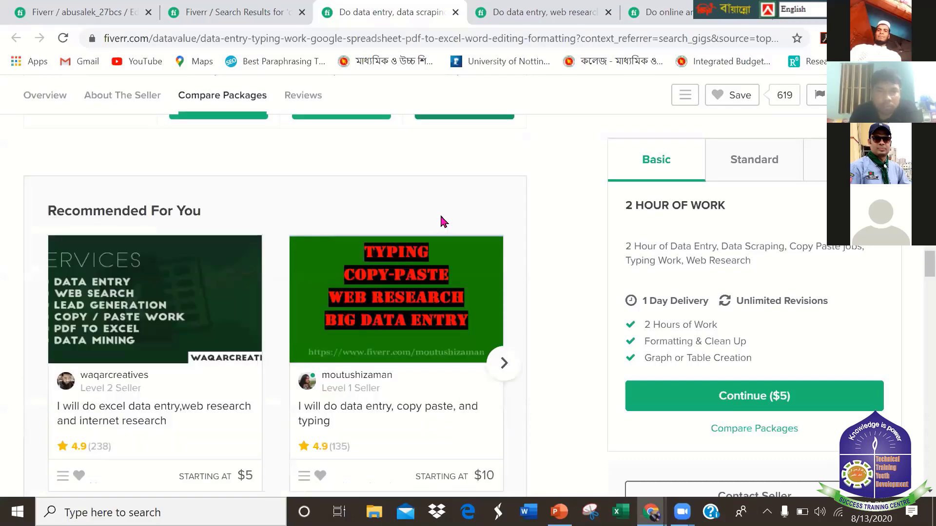
{"action": "scroll", "coordinate": [441, 222], "scroll_direction": "down", "scroll_amount": 6}
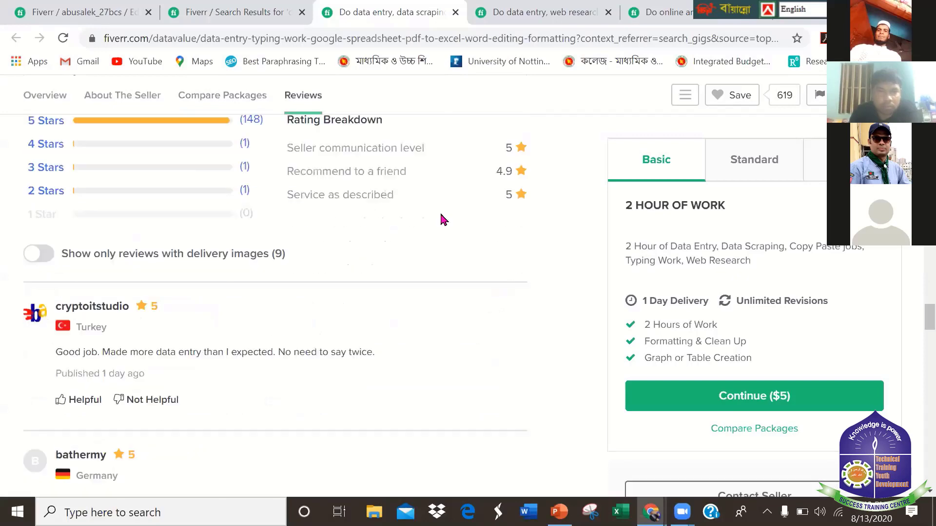
{"action": "scroll", "coordinate": [441, 218], "scroll_direction": "down", "scroll_amount": 3}
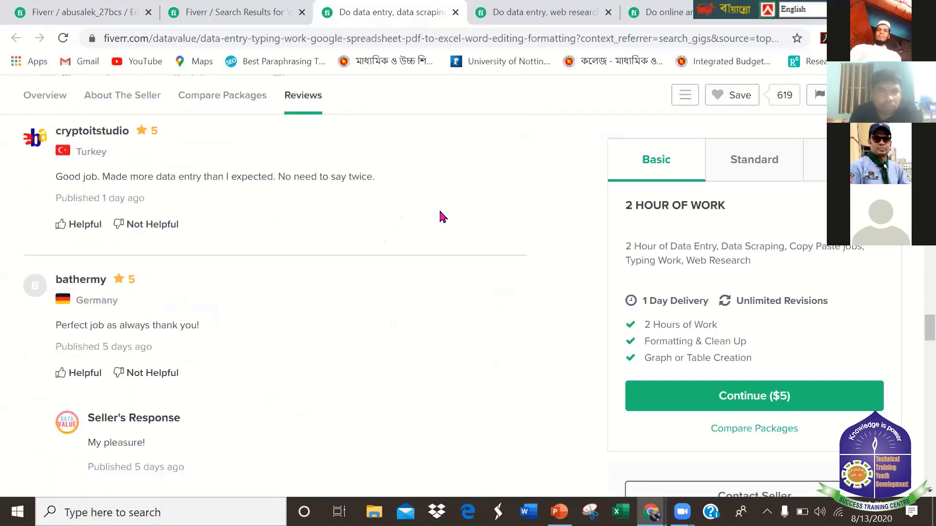
{"action": "scroll", "coordinate": [441, 212], "scroll_direction": "down", "scroll_amount": 11}
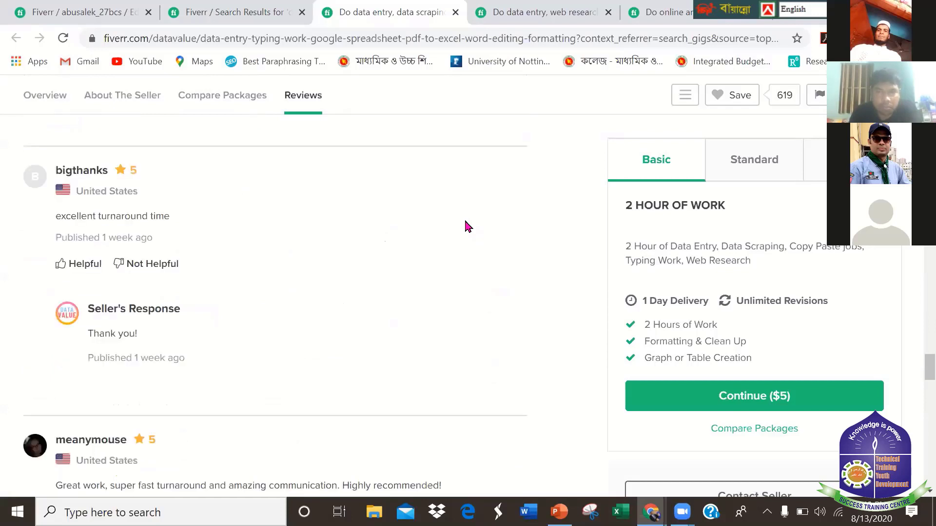
{"action": "scroll", "coordinate": [465, 225], "scroll_direction": "down", "scroll_amount": 2}
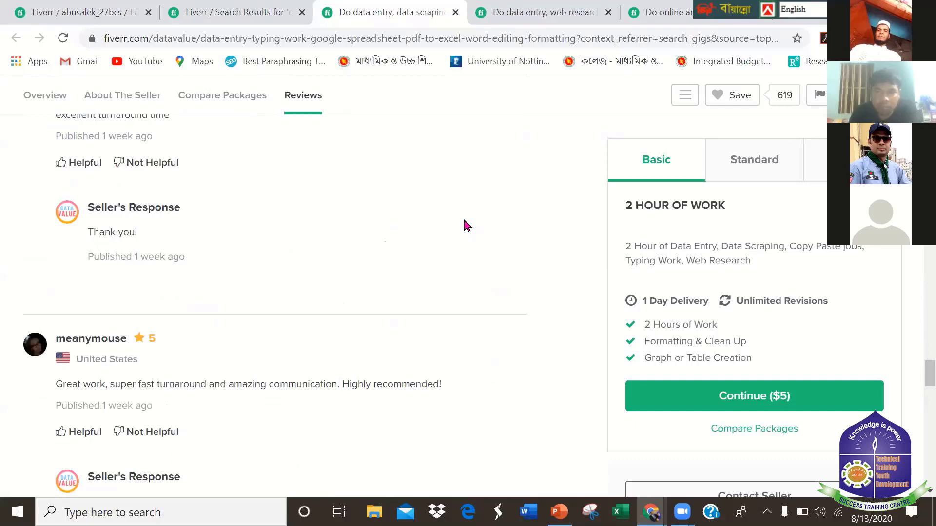
{"action": "scroll", "coordinate": [466, 225], "scroll_direction": "down", "scroll_amount": 15}
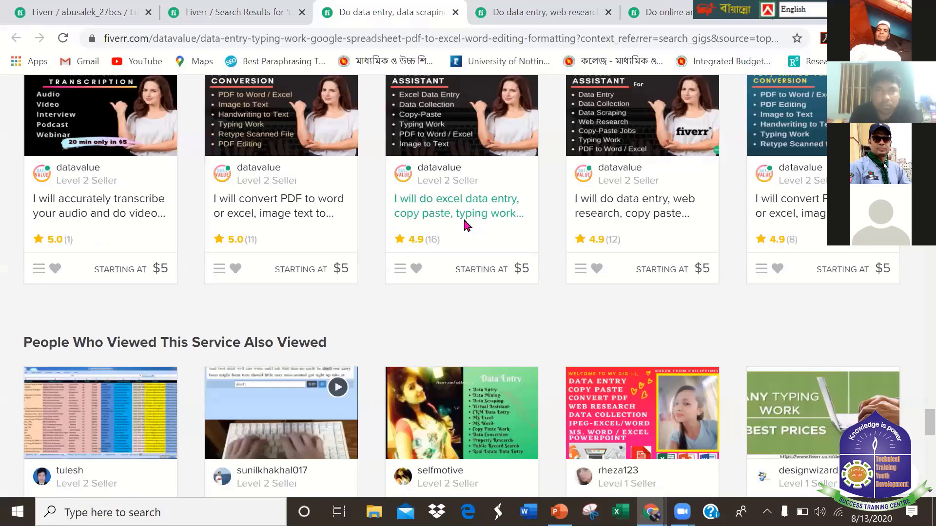
{"action": "scroll", "coordinate": [466, 225], "scroll_direction": "up", "scroll_amount": 10}
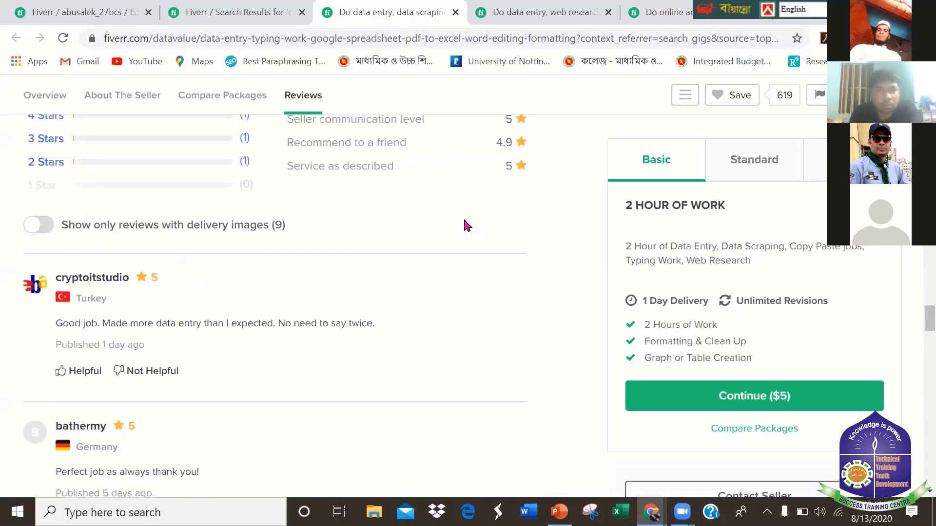
{"action": "scroll", "coordinate": [463, 224], "scroll_direction": "up", "scroll_amount": 6}
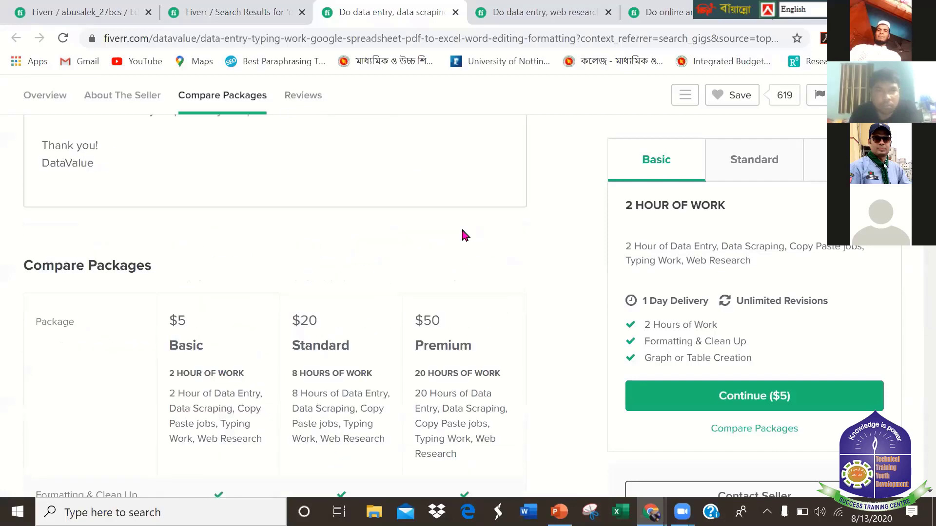
Review the DataValue seller's profile text and the opening paragraphs of the gig's description.
{"action": "scroll", "coordinate": [462, 231], "scroll_direction": "up", "scroll_amount": 2}
{"action": "scroll", "coordinate": [462, 231], "scroll_direction": "up", "scroll_amount": 1}
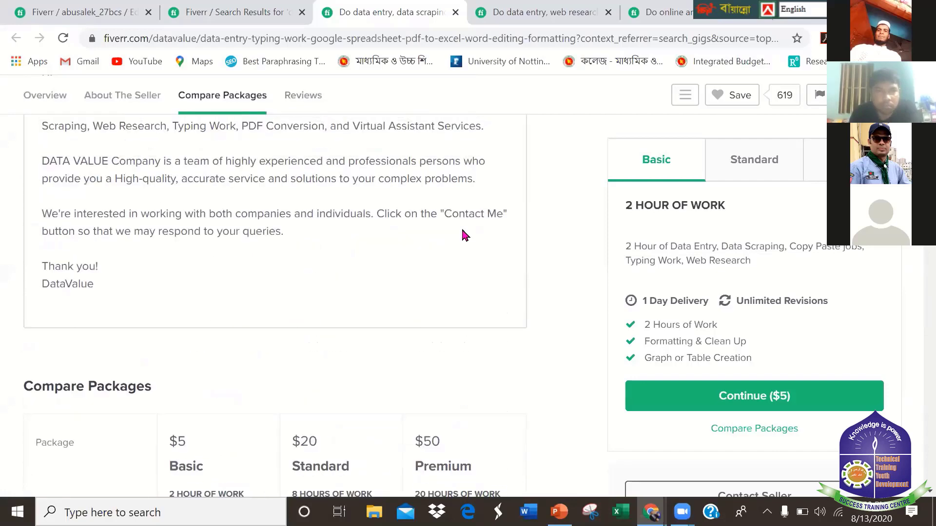
{"action": "scroll", "coordinate": [462, 230], "scroll_direction": "up", "scroll_amount": 2}
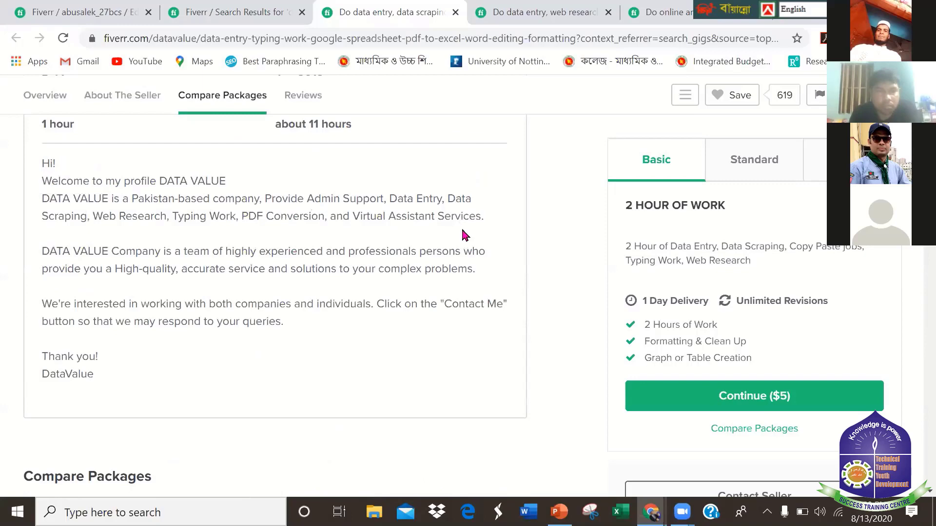
{"action": "scroll", "coordinate": [461, 227], "scroll_direction": "up", "scroll_amount": 10}
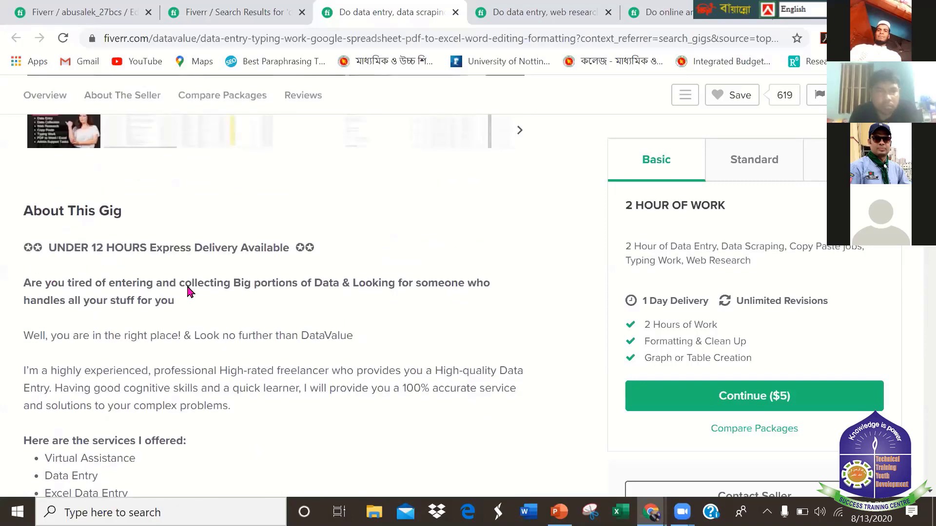
{"action": "scroll", "coordinate": [299, 268], "scroll_direction": "up", "scroll_amount": 1}
{"action": "scroll", "coordinate": [27, 209], "scroll_direction": "down", "scroll_amount": 2}
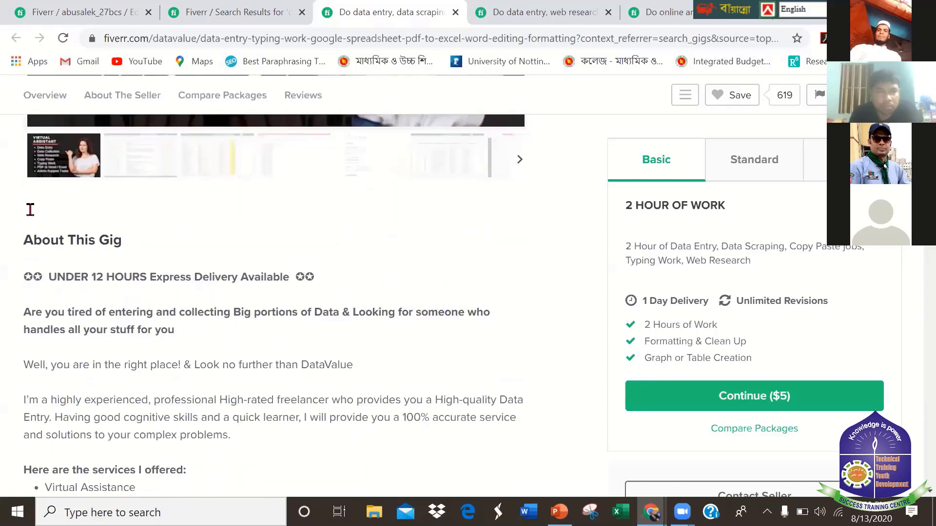
{"action": "triple_click", "coordinate": [22, 208]}
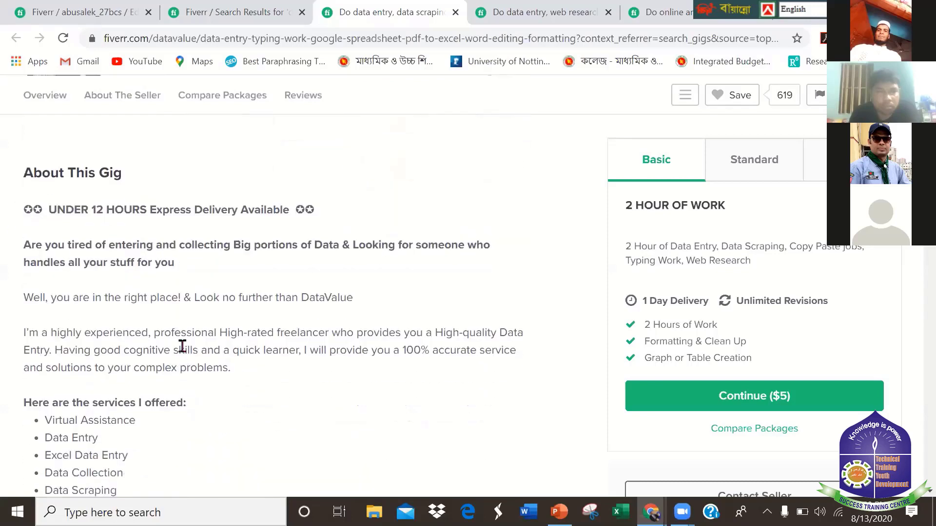
{"action": "left_click_drag", "start_coordinate": [247, 400], "coordinate": [229, 366]}
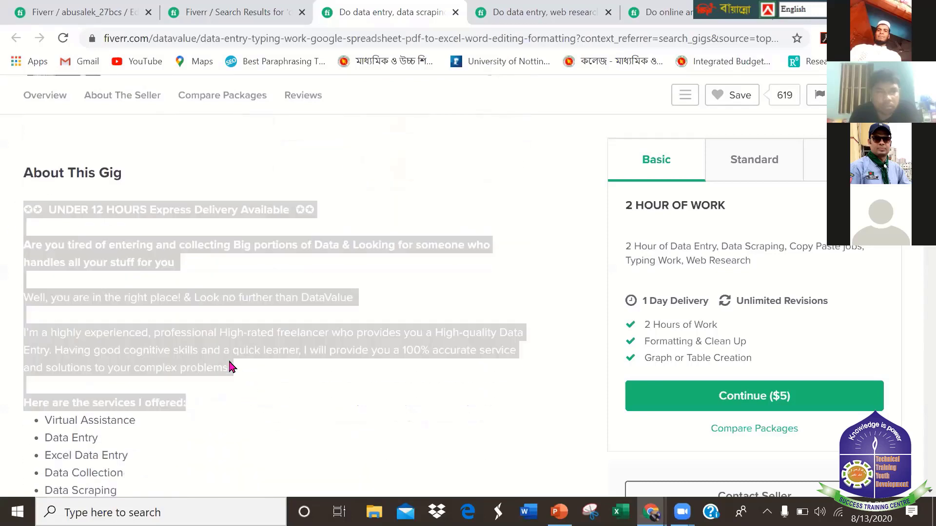
{"action": "right_click", "coordinate": [266, 394]}
{"action": "left_click", "coordinate": [267, 355]}
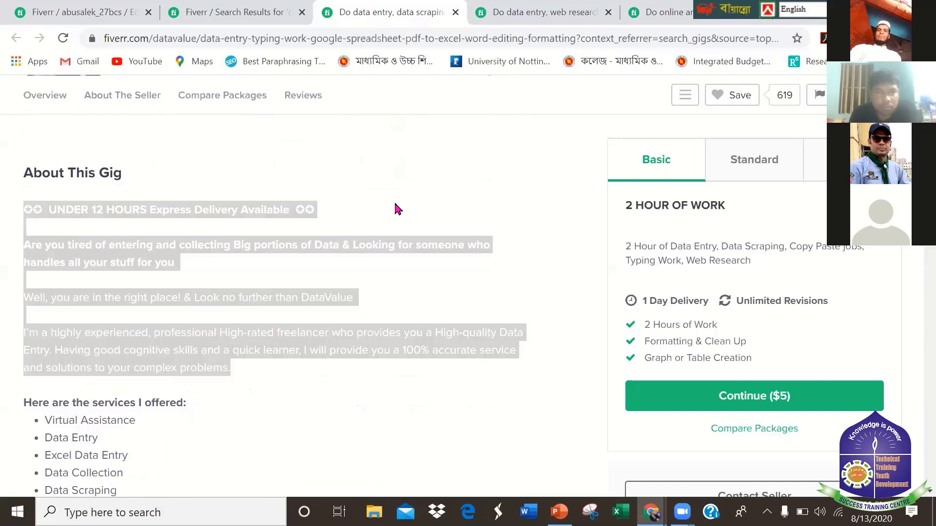
{"action": "left_click", "coordinate": [336, 207]}
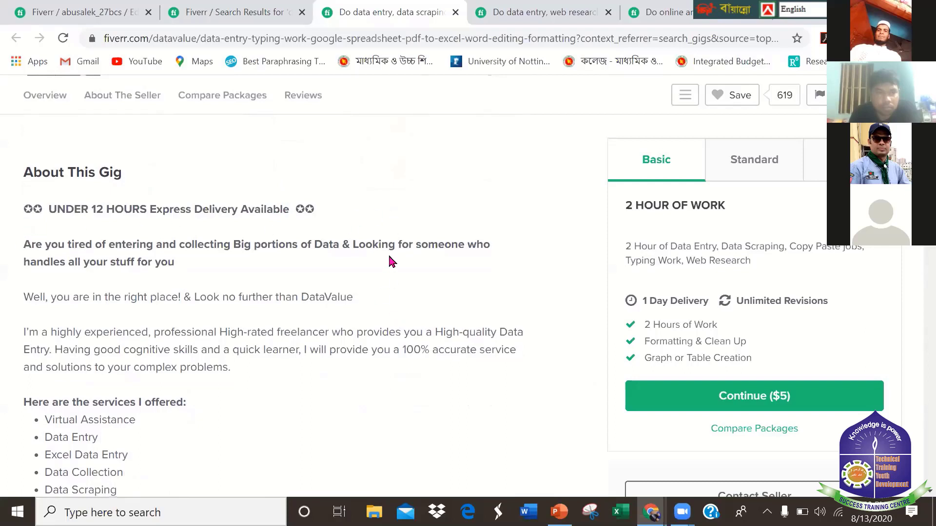
Read the lists of offered services and specialties in the DataValue gig's description.
{"action": "scroll", "coordinate": [390, 256], "scroll_direction": "down", "scroll_amount": 3}
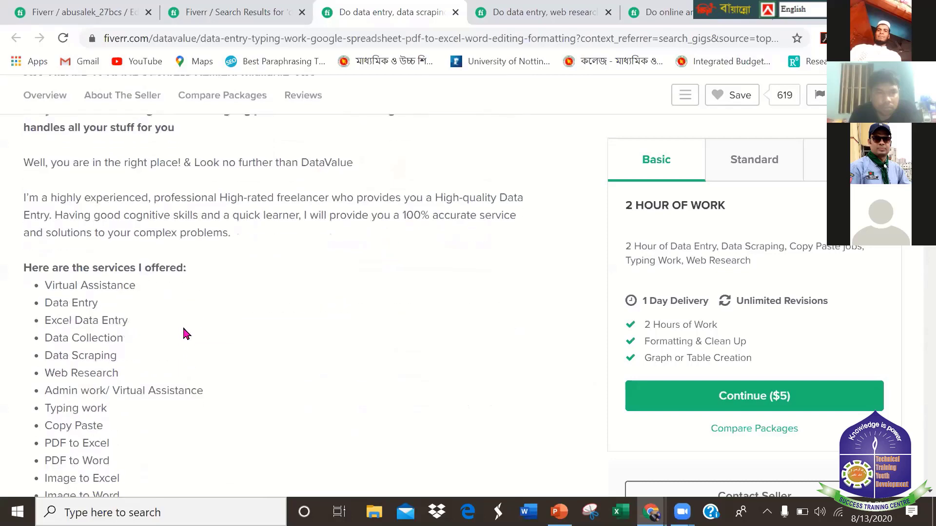
{"action": "scroll", "coordinate": [194, 412], "scroll_direction": "down", "scroll_amount": 3}
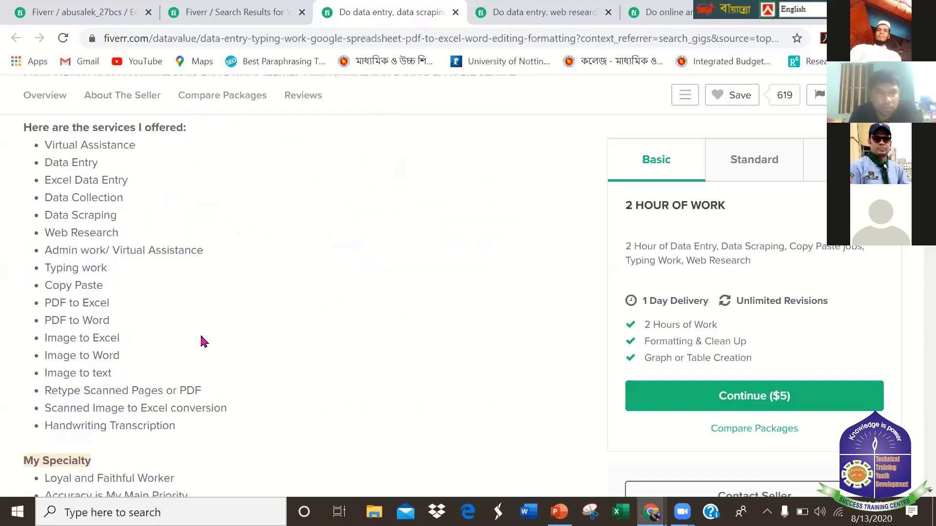
{"action": "scroll", "coordinate": [293, 317], "scroll_direction": "down", "scroll_amount": 3}
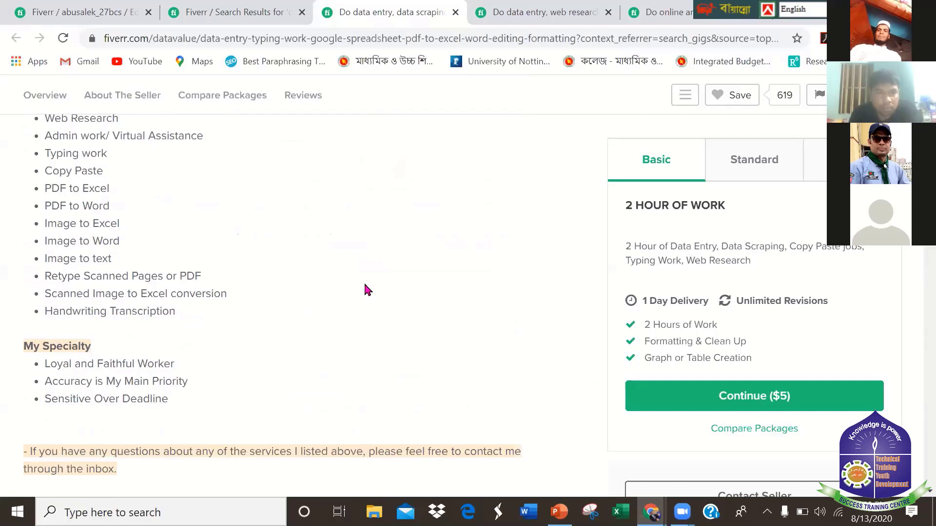
{"action": "scroll", "coordinate": [142, 224], "scroll_direction": "up", "scroll_amount": 2}
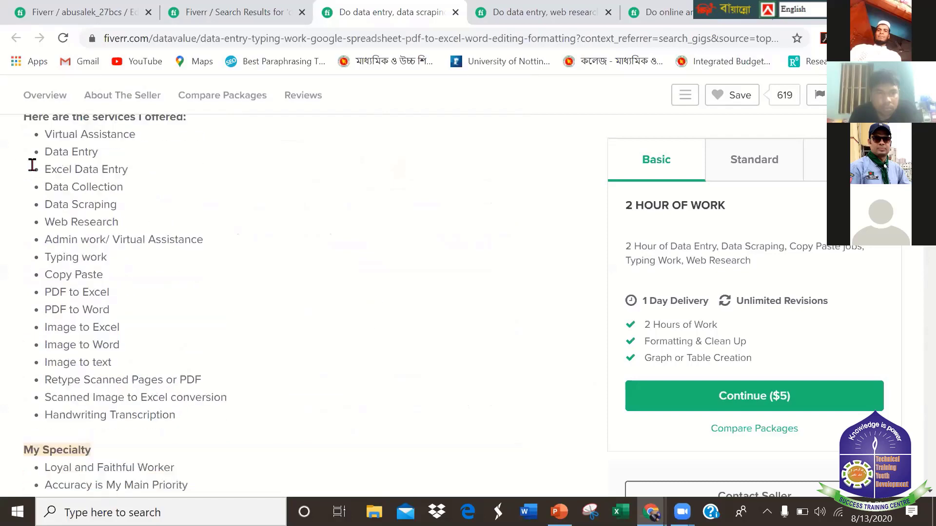
{"action": "scroll", "coordinate": [67, 190], "scroll_direction": "up", "scroll_amount": 5}
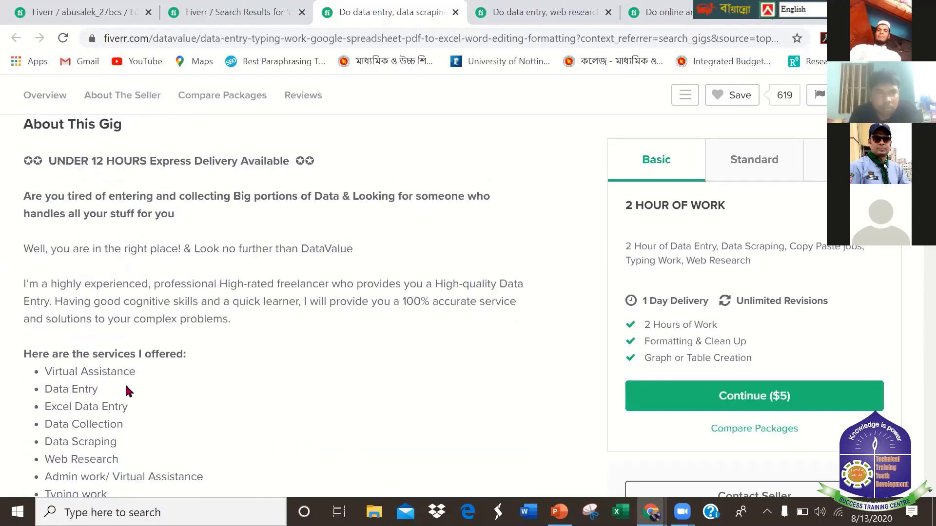
Copy the DataValue gig's description from the "UNDER 12 HOURS Express Delivery Available" headline through the closing signature.
{"action": "left_click_drag", "start_coordinate": [45, 161], "coordinate": [230, 319]}
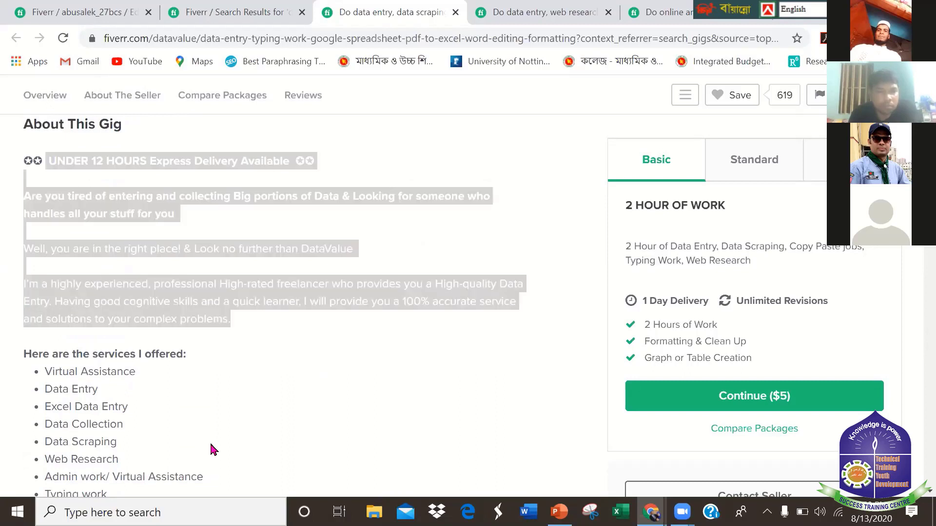
{"action": "scroll", "coordinate": [211, 436], "scroll_direction": "down", "scroll_amount": 5}
{"action": "mouse_move", "coordinate": [213, 450]}
{"action": "left_mouse_down"}
{"action": "mouse_move", "coordinate": [211, 437]}
{"action": "mouse_move", "coordinate": [205, 454]}
{"action": "left_mouse_up"}
{"action": "scroll", "coordinate": [204, 455], "scroll_direction": "down", "scroll_amount": 4}
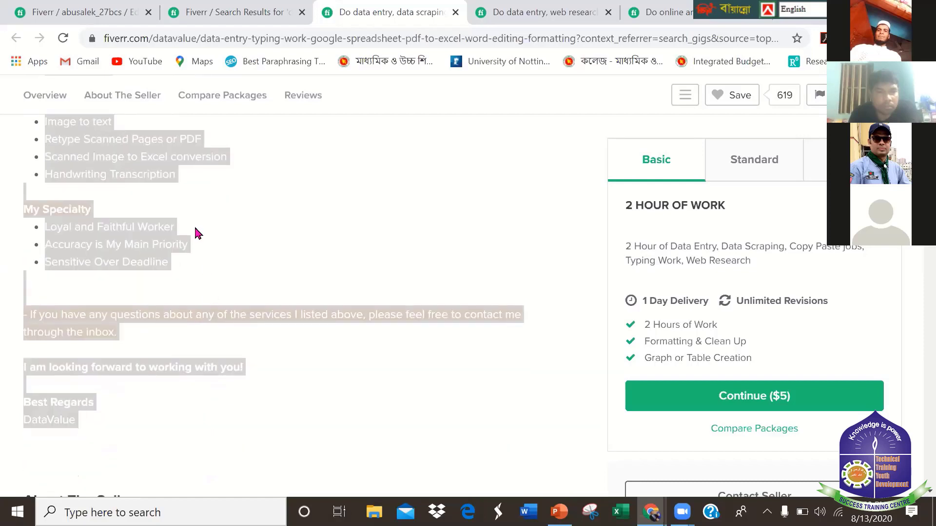
{"action": "scroll", "coordinate": [58, 238], "scroll_direction": "down", "scroll_amount": 2}
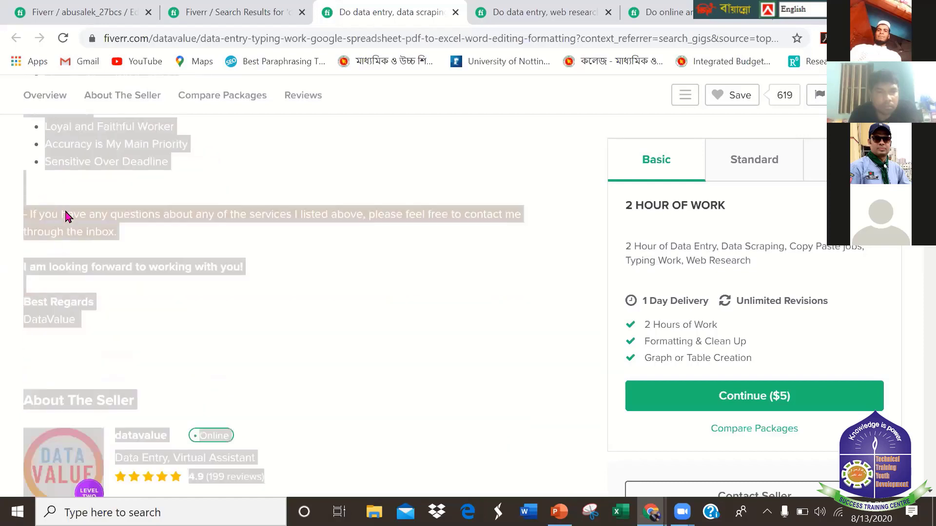
{"action": "scroll", "coordinate": [65, 215], "scroll_direction": "down", "scroll_amount": 2}
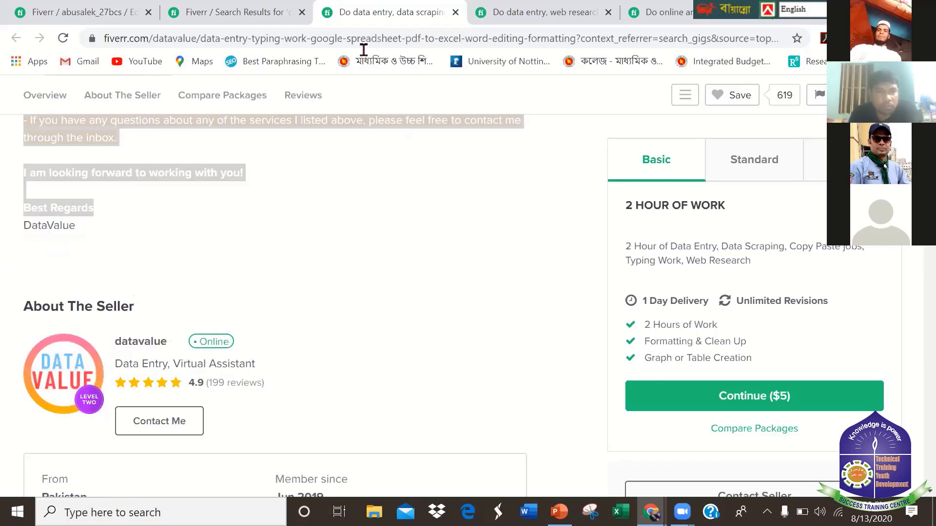
{"action": "right_click", "coordinate": [46, 205]}
Paste the copied text into the new gig's brief description and return to its beginning.
{"action": "left_click", "coordinate": [104, 11]}
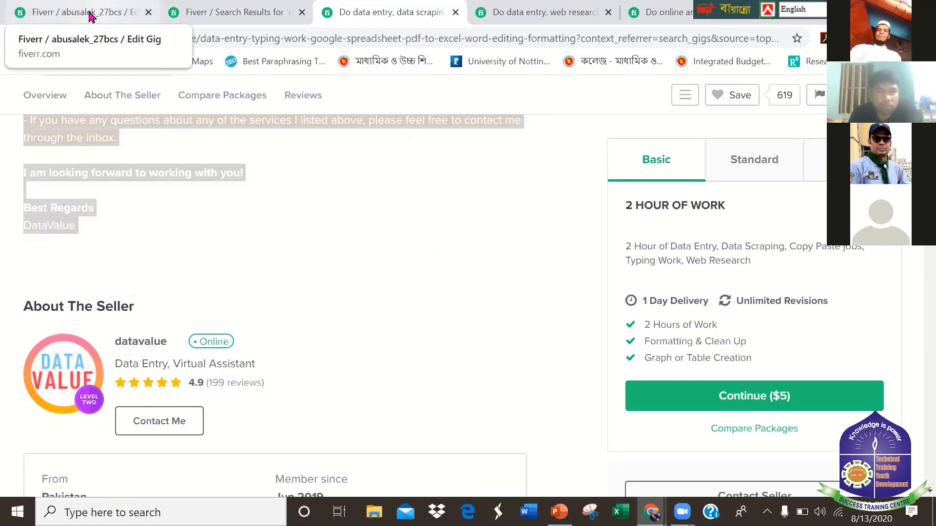
{"action": "left_click", "coordinate": [89, 14]}
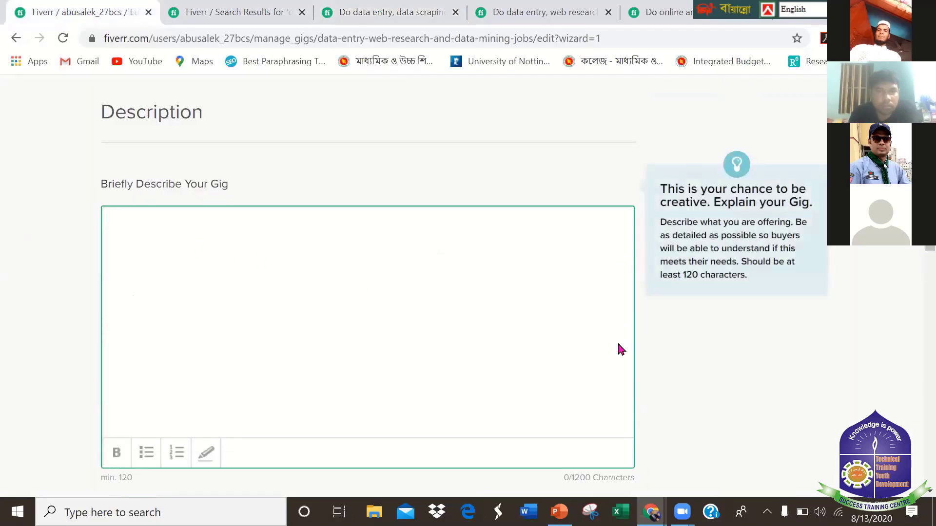
{"action": "key", "text": "ctrl+v"}
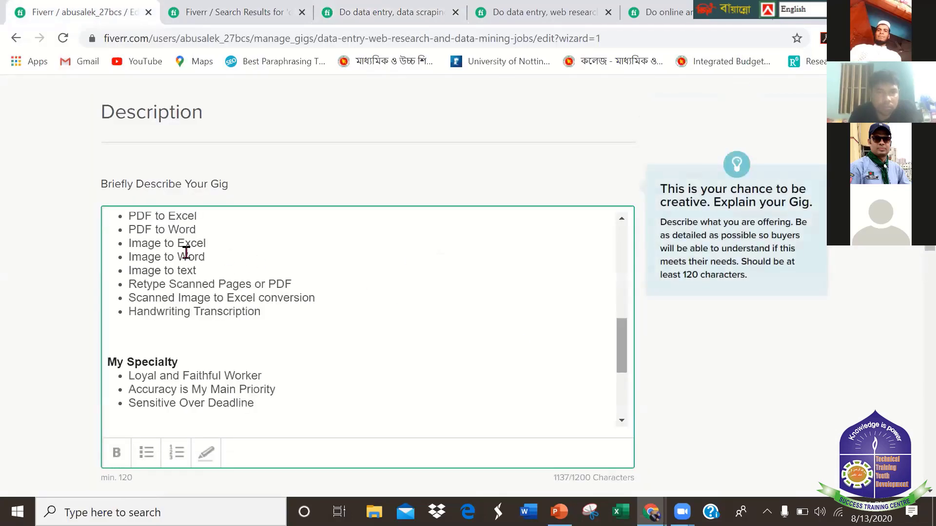
{"action": "scroll", "coordinate": [187, 253], "scroll_direction": "up", "scroll_amount": 5}
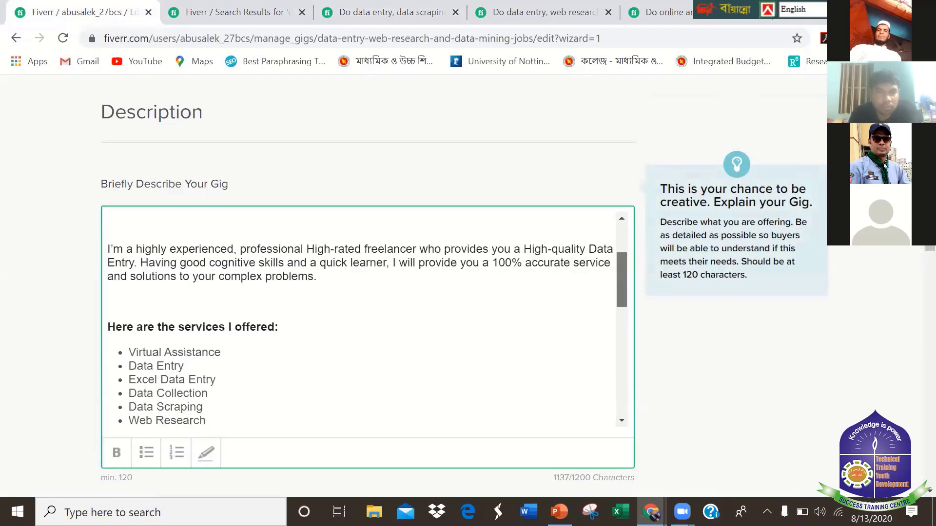
{"action": "scroll", "coordinate": [187, 252], "scroll_direction": "up", "scroll_amount": 3}
Delete the blank space in front of the "UNDER 12 HOURS" headline in the gig description.
{"action": "left_click", "coordinate": [179, 218]}
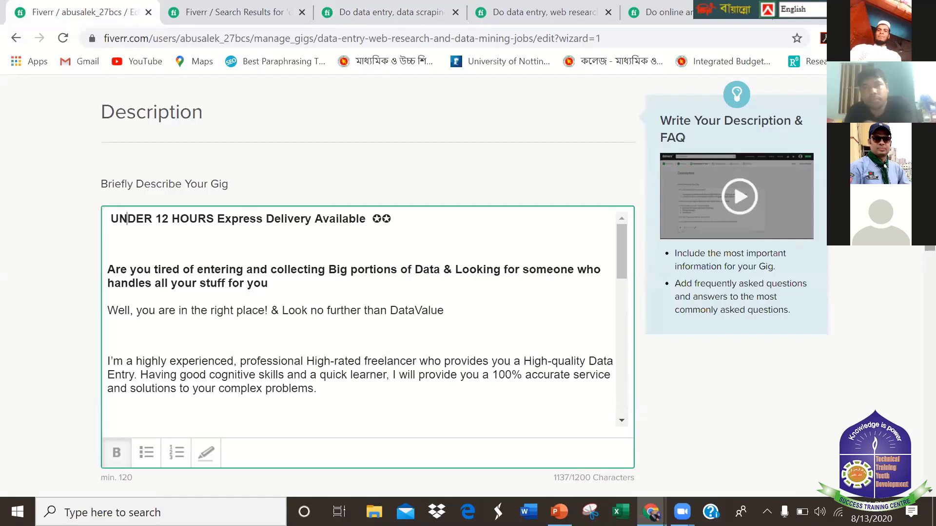
{"action": "key", "text": "BackSpace"}
{"action": "key", "text": "BackSpace"}
{"action": "key", "text": "BackSpace"}
{"action": "key", "text": "BackSpace"}
{"action": "key", "text": "BackSpace"}
{"action": "key", "text": "BackSpace"}
{"action": "left_click", "coordinate": [149, 218]}
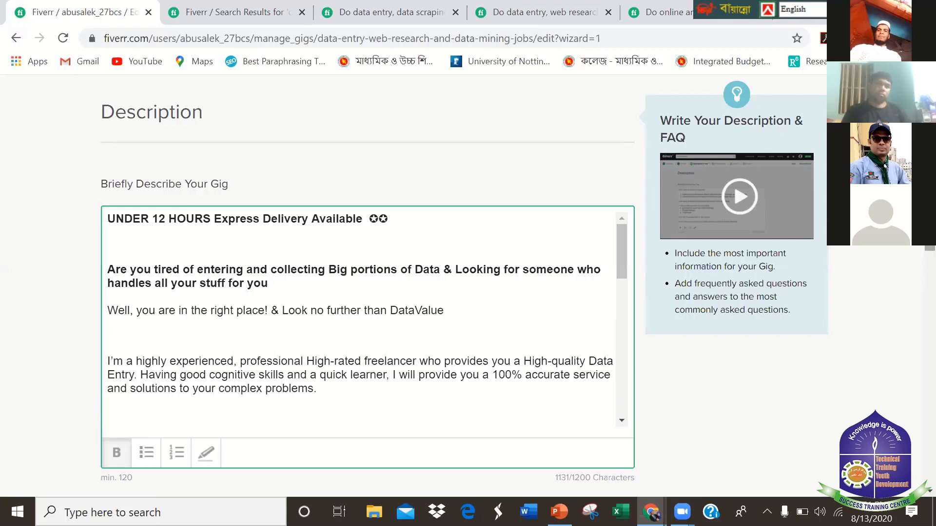
{"action": "type", "text": "<<<<<"}
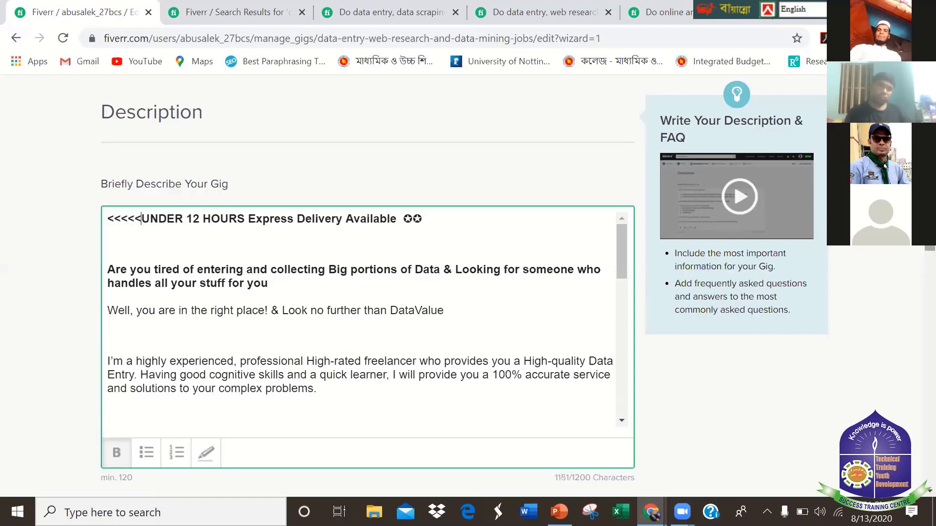
{"action": "key", "text": "Right"}
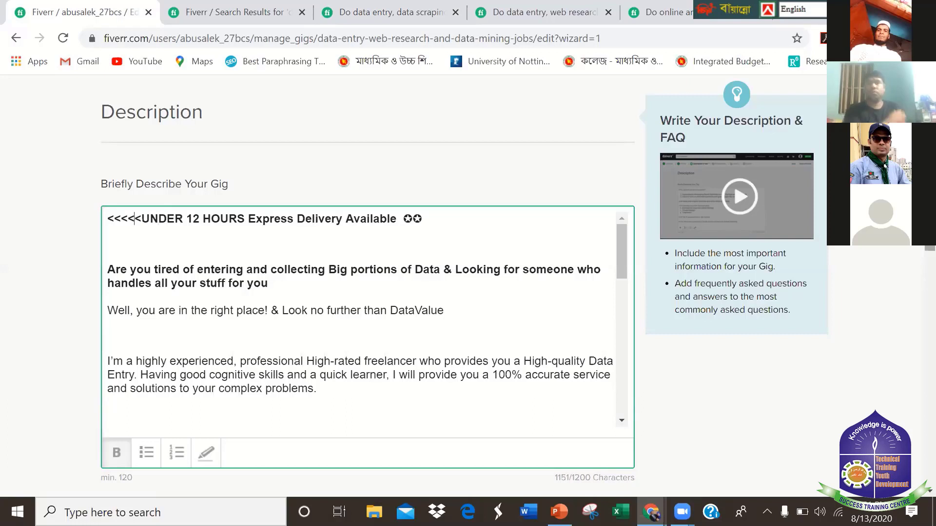
{"action": "key", "text": "Left"}
{"action": "key", "text": "Left"}
{"action": "key", "text": "BackSpace"}
{"action": "key", "text": "BackSpace"}
{"action": "key", "text": "BackSpace"}
{"action": "key", "text": "BackSpace"}
{"action": "key", "text": "BackSpace"}
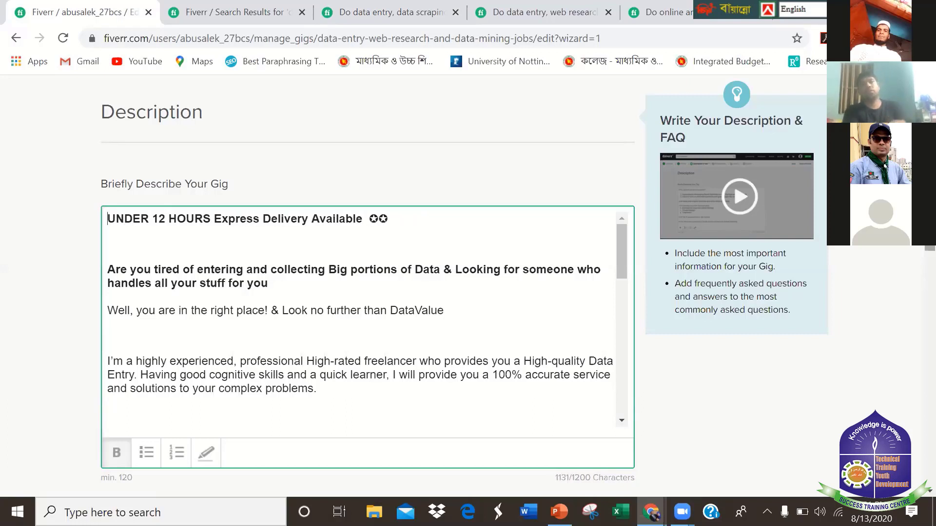
Frame the express delivery headline with ">>>>>>" before it and "<<<<<<" after it, replacing the trailing star symbols.
{"action": "type", "text": ">>>>>"}
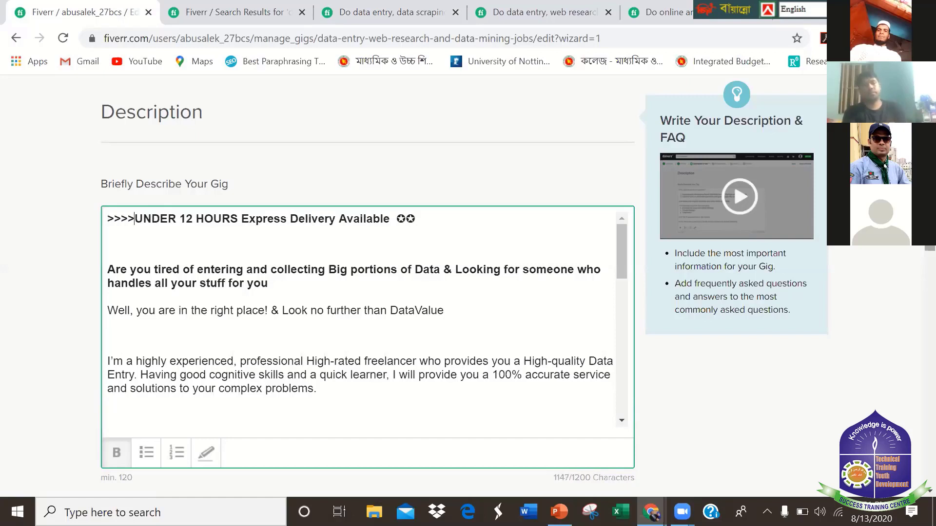
{"action": "type", "text": ">"}
{"action": "left_click", "coordinate": [217, 218]}
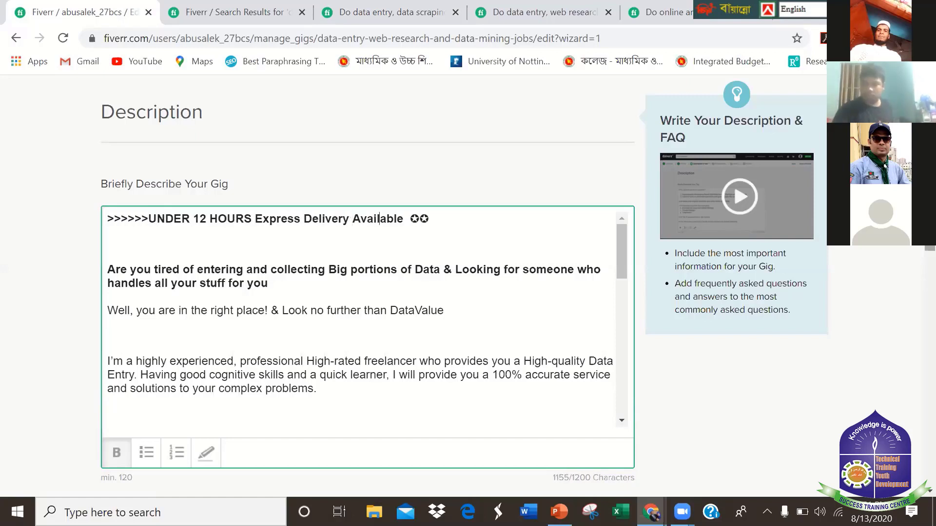
{"action": "left_click", "coordinate": [394, 219]}
{"action": "left_click", "coordinate": [406, 218]}
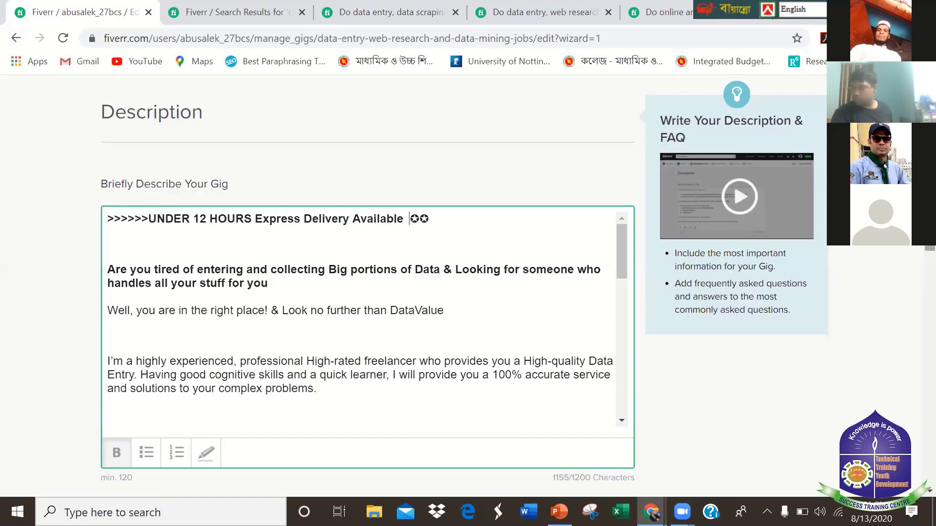
{"action": "key", "text": "Delete"}
{"action": "key", "text": "Delete"}
{"action": "key", "text": "Delete"}
{"action": "key", "text": "Delete"}
{"action": "key", "text": "Return"}
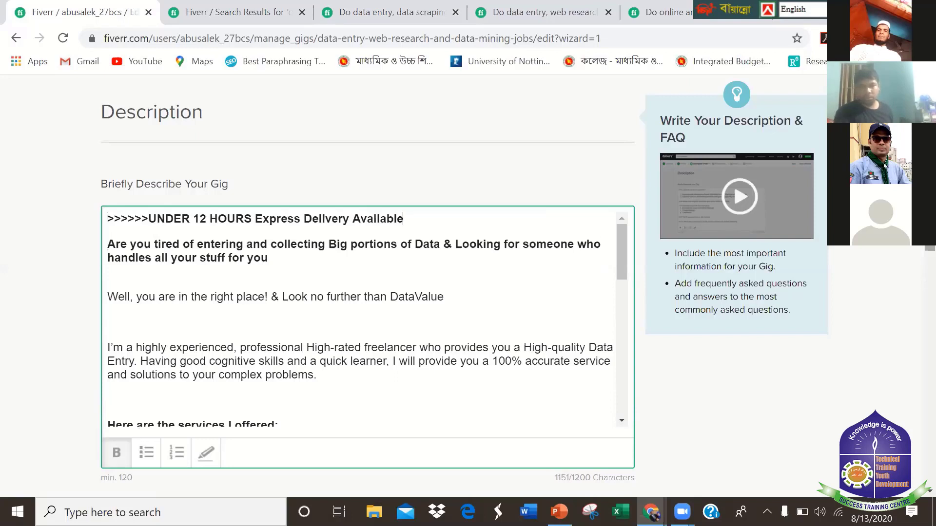
{"action": "type", "text": "<<<<<<"}
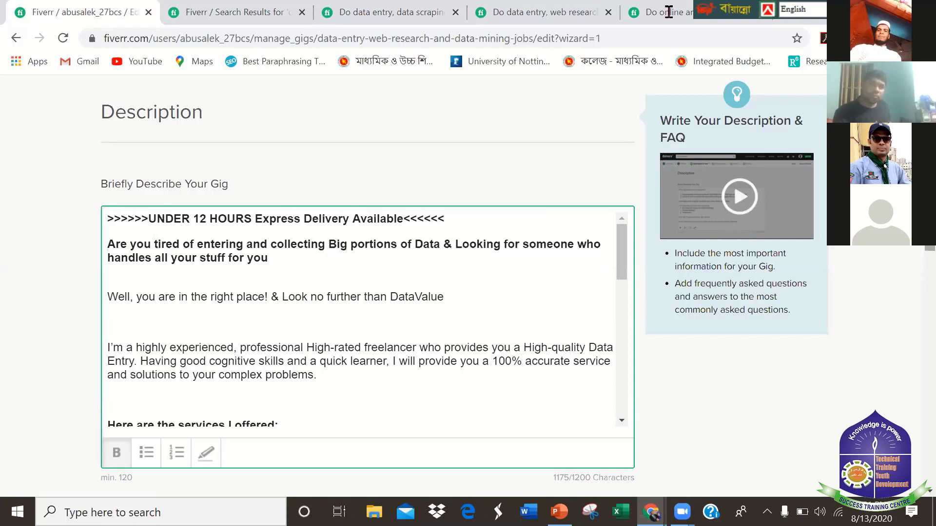
Indent the express delivery headline with leading spaces so it sits roughly centred above the description.
{"action": "right_click", "coordinate": [230, 227]}
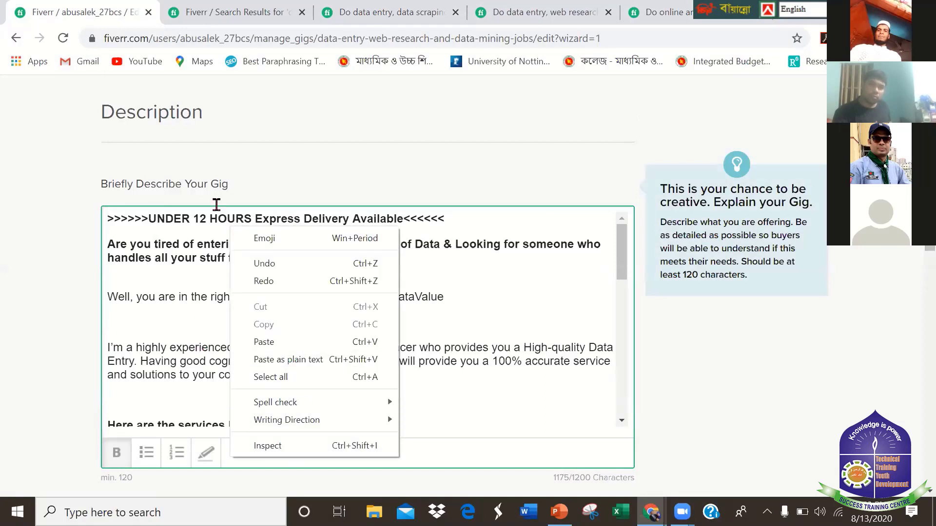
{"action": "left_click", "coordinate": [295, 224]}
{"action": "left_click", "coordinate": [455, 244]}
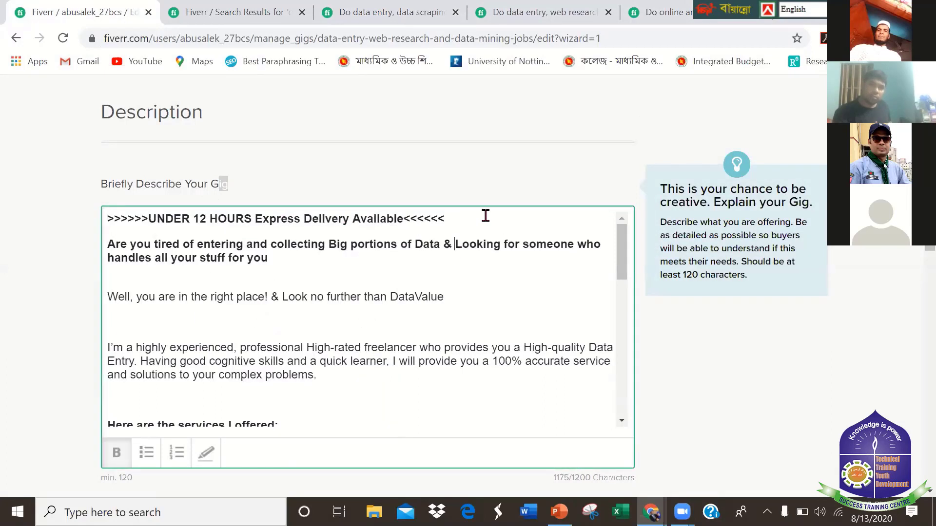
{"action": "triple_click", "coordinate": [397, 215]}
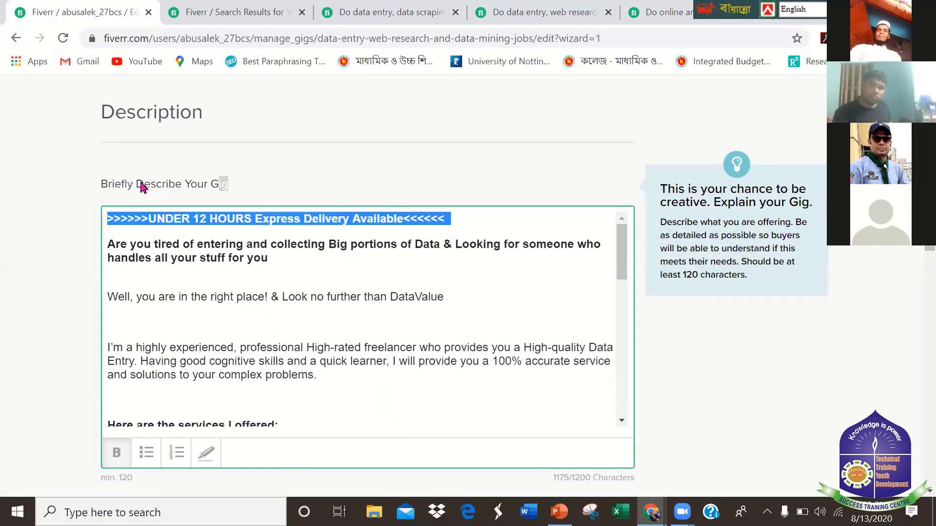
{"action": "right_click", "coordinate": [200, 224]}
{"action": "key", "text": "Escape"}
{"action": "key", "text": "Left"}
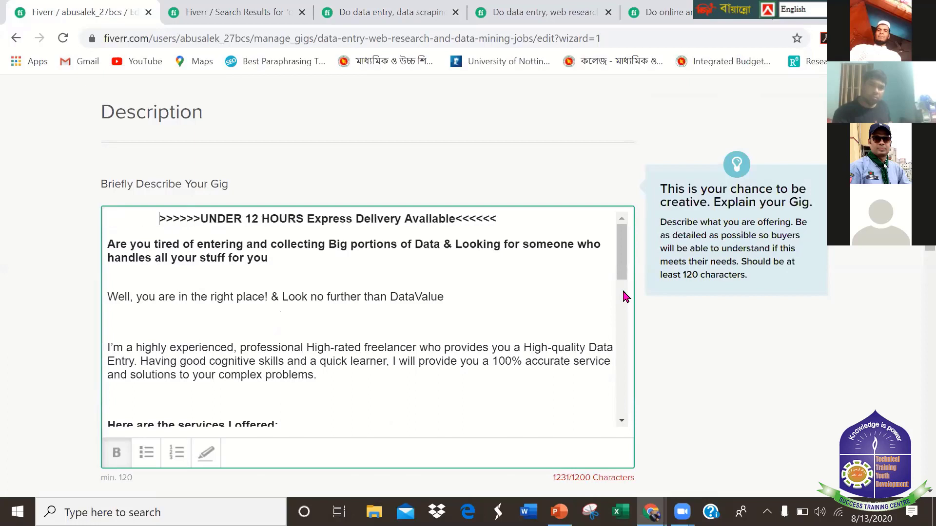
Delete the extra blank line between the "Well, you are in the right place!" line and the experience paragraph in the gig description.
{"action": "left_click_drag", "start_coordinate": [558, 215], "coordinate": [40, 167]}
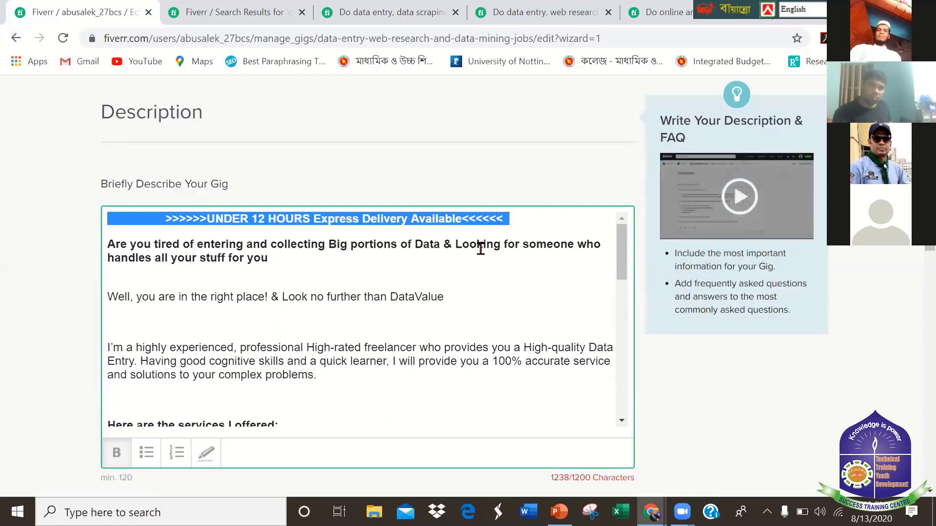
{"action": "left_click", "coordinate": [422, 259]}
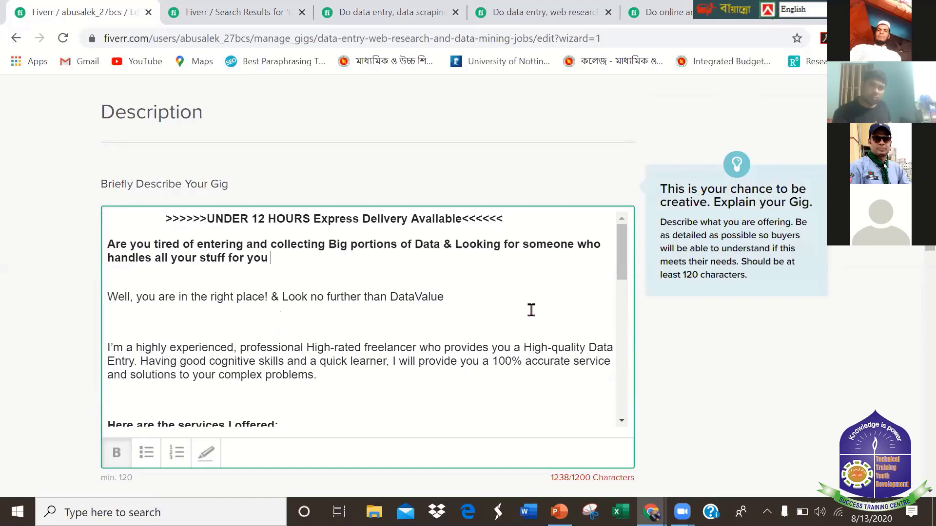
{"action": "scroll", "coordinate": [531, 310], "scroll_direction": "down", "scroll_amount": 1}
{"action": "scroll", "coordinate": [532, 310], "scroll_direction": "up", "scroll_amount": 1}
{"action": "left_click", "coordinate": [126, 288]}
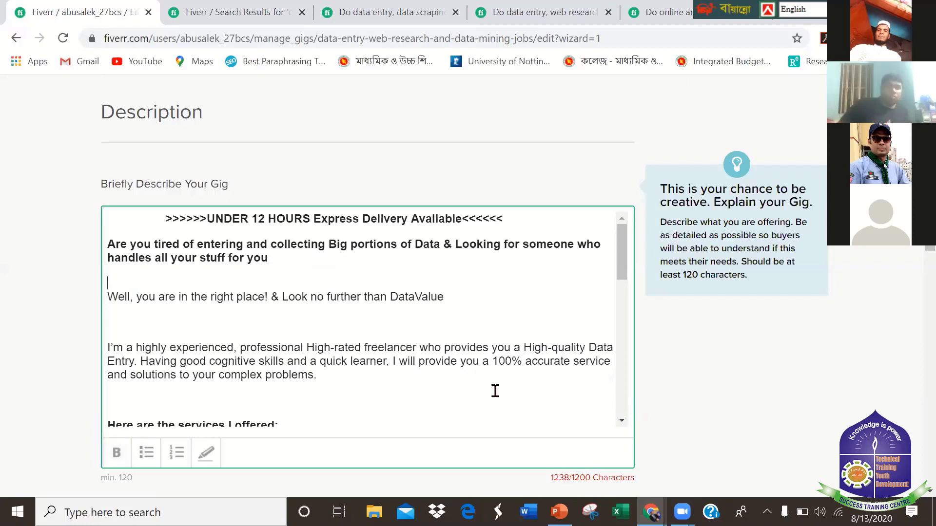
{"action": "left_click", "coordinate": [131, 321]}
{"action": "key", "text": "BackSpace"}
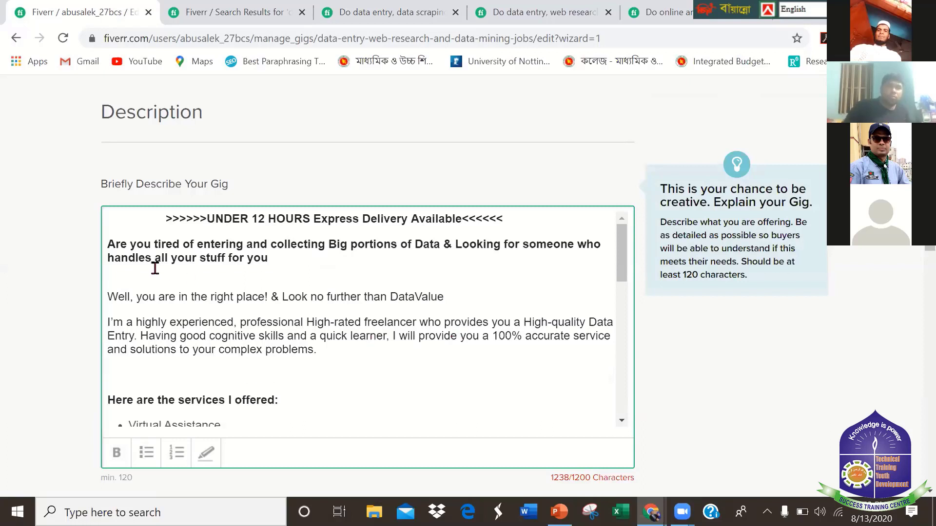
{"action": "left_click", "coordinate": [131, 266]}
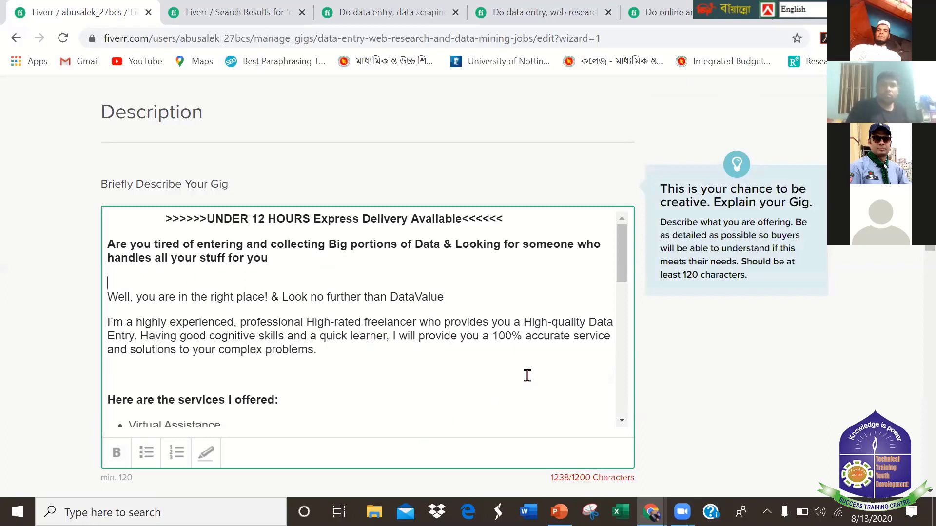
Replace "highly" with "2 years" before "experienced" in the freelancer introduction paragraph.
{"action": "scroll", "coordinate": [527, 378], "scroll_direction": "down", "scroll_amount": 1}
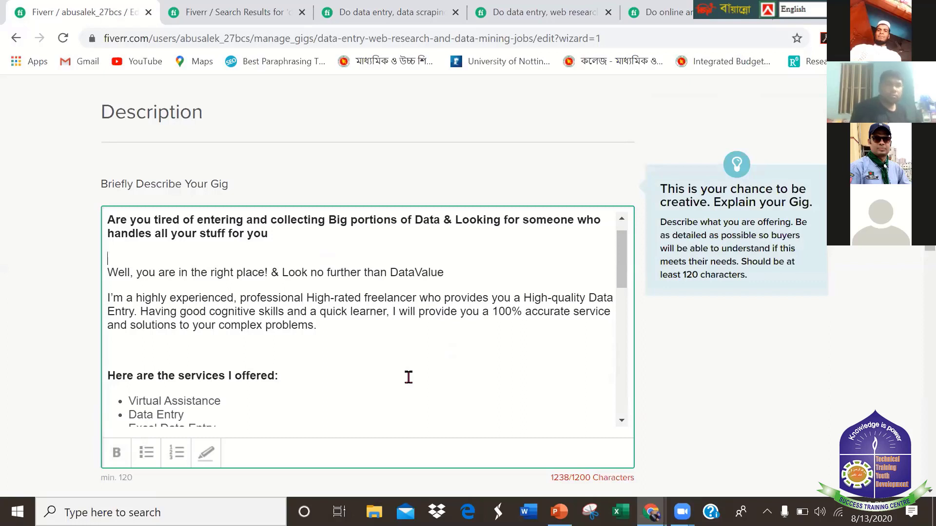
{"action": "scroll", "coordinate": [383, 372], "scroll_direction": "down", "scroll_amount": 4}
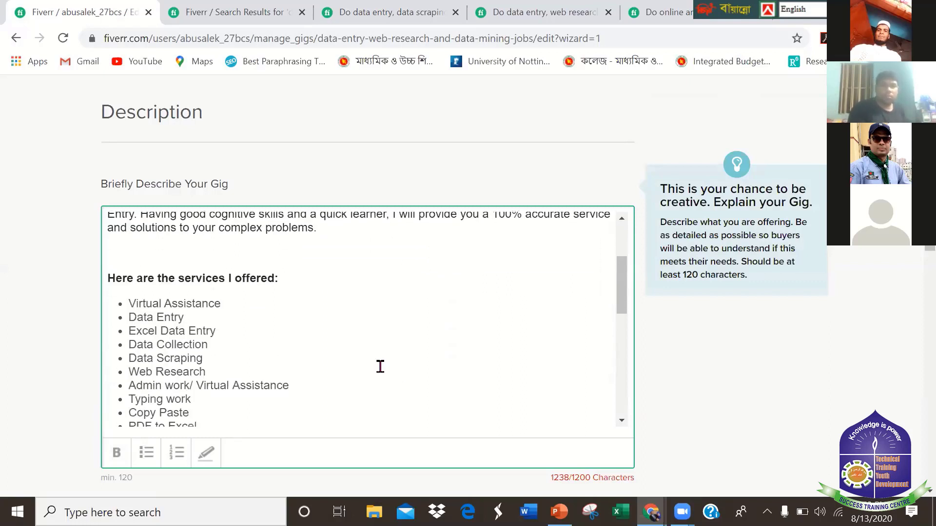
{"action": "scroll", "coordinate": [380, 367], "scroll_direction": "up", "scroll_amount": 3}
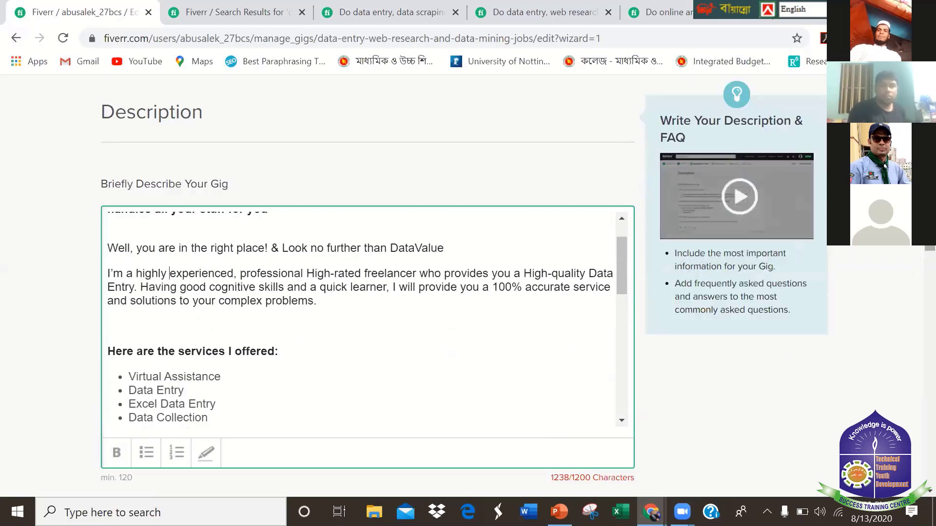
{"action": "key", "text": "BackSpace"}
{"action": "key", "text": "BackSpace"}
{"action": "key", "text": "BackSpace"}
{"action": "key", "text": "BackSpace"}
{"action": "key", "text": "BackSpace"}
{"action": "key", "text": "BackSpace"}
{"action": "key", "text": "BackSpace"}
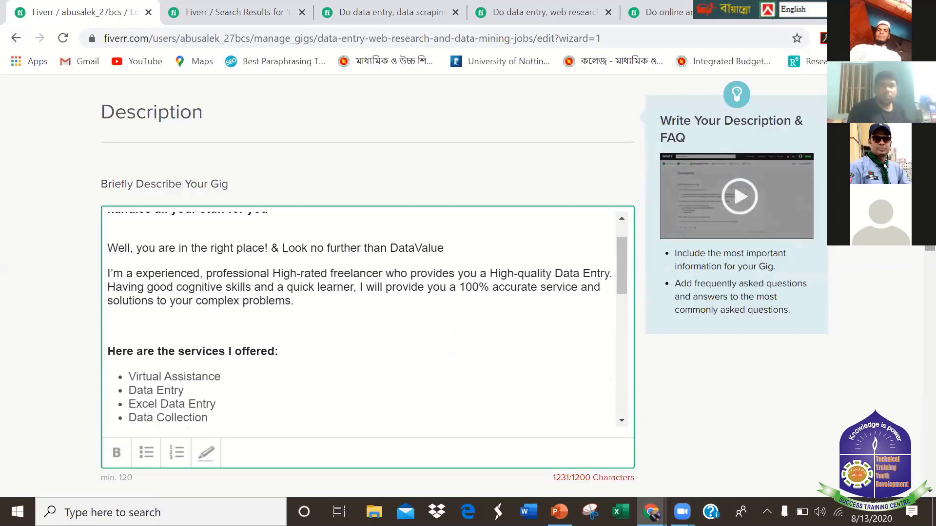
{"action": "type", "text": "2 "}
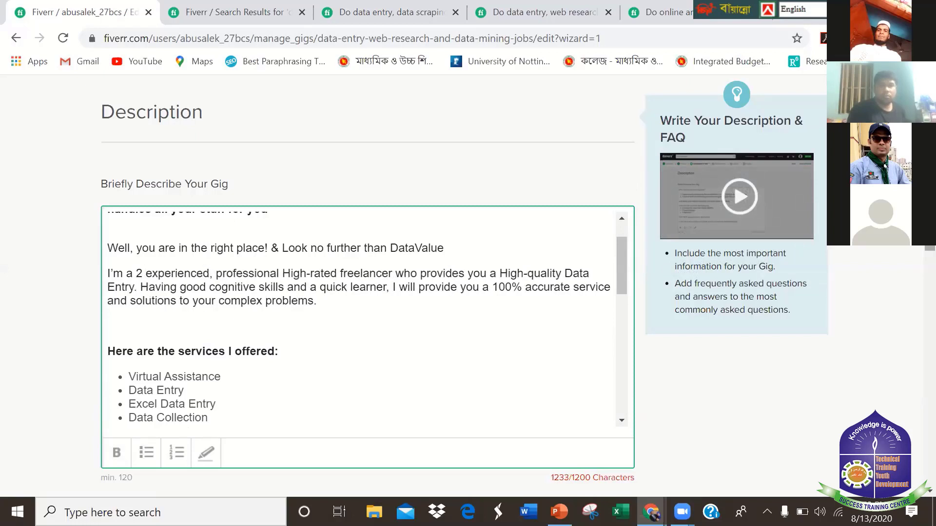
{"action": "type", "text": "years"}
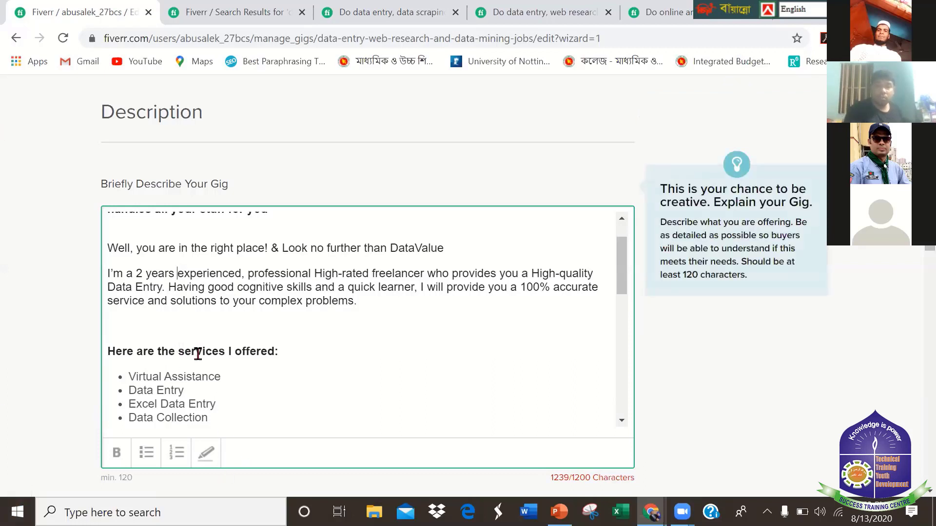
Delete the colon at the end of the "Here are the services I offered" heading.
{"action": "scroll", "coordinate": [199, 353], "scroll_direction": "down", "scroll_amount": 1}
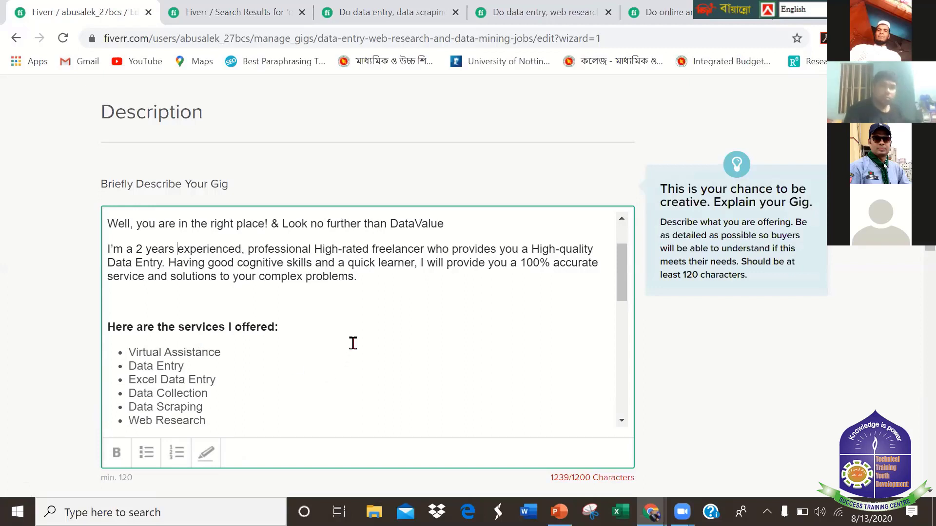
{"action": "scroll", "coordinate": [353, 344], "scroll_direction": "up", "scroll_amount": 1}
{"action": "scroll", "coordinate": [353, 344], "scroll_direction": "down", "scroll_amount": 1}
{"action": "left_click", "coordinate": [310, 329]}
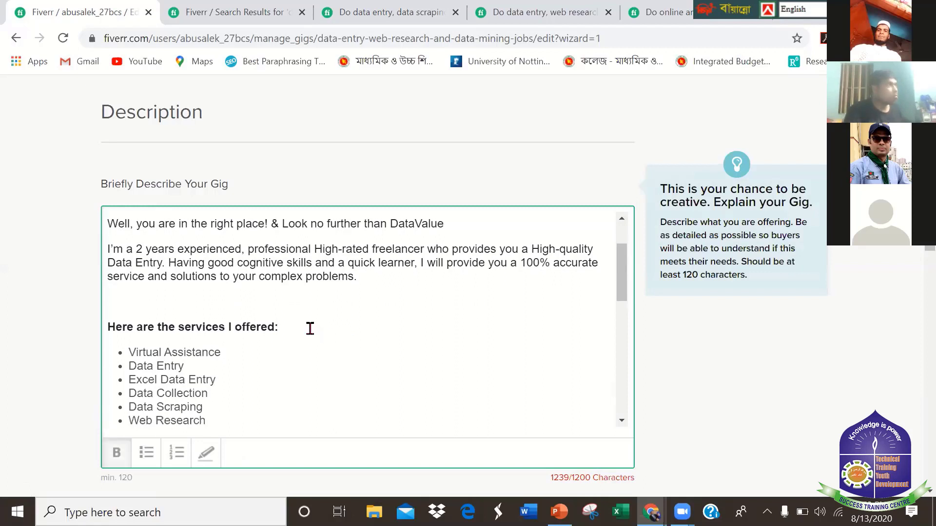
{"action": "key", "text": "BackSpace"}
{"action": "type", "text": ">>>>>>>"}
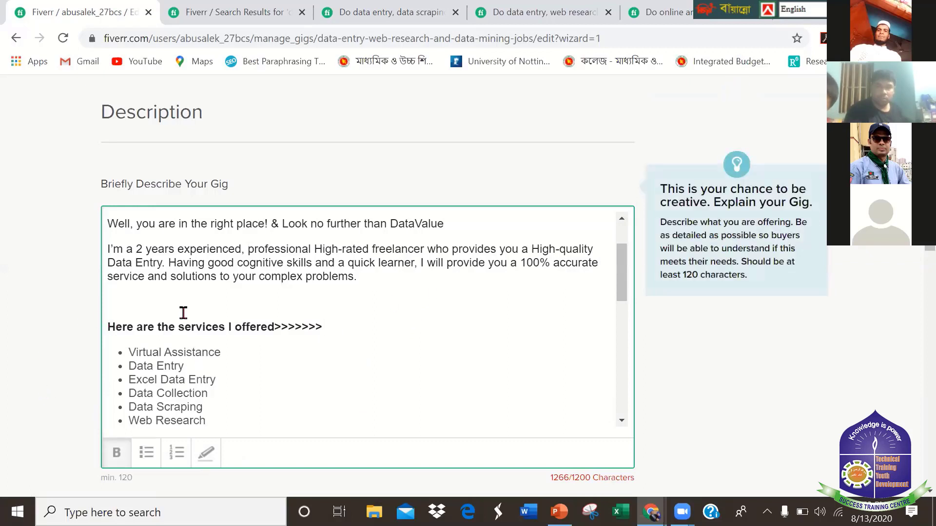
{"action": "key", "text": "BackSpace"}
{"action": "key", "text": "BackSpace"}
{"action": "key", "text": "BackSpace"}
{"action": "key", "text": "BackSpace"}
{"action": "key", "text": "BackSpace"}
{"action": "key", "text": "BackSpace"}
{"action": "key", "text": "BackSpace"}
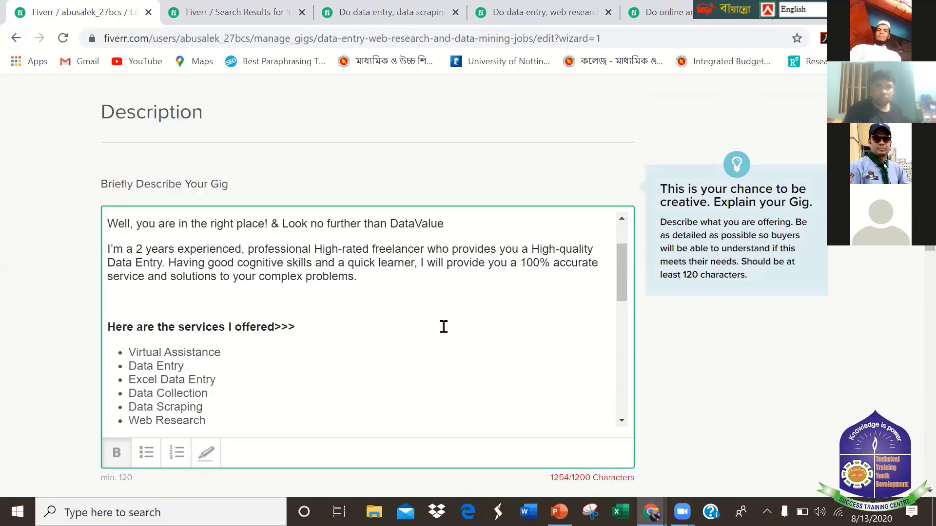
End the "Here are the services I offered" heading with "::::::".
{"action": "type", "text": ":::::"}
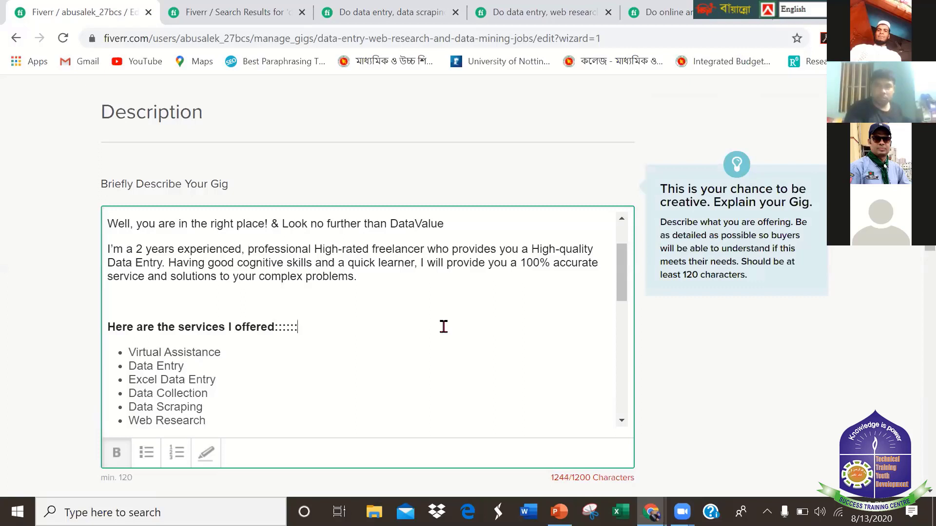
{"action": "type", "text": ":"}
Review the bulleted list of offered services from "Virtual Assistance" down to "Handwriting Transcription".
{"action": "scroll", "coordinate": [454, 383], "scroll_direction": "down", "scroll_amount": 2}
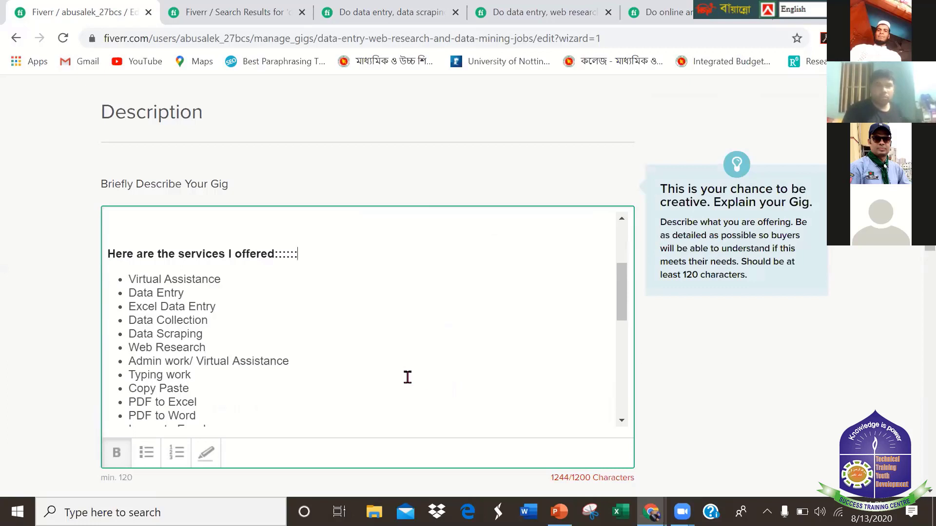
{"action": "left_click", "coordinate": [258, 290]}
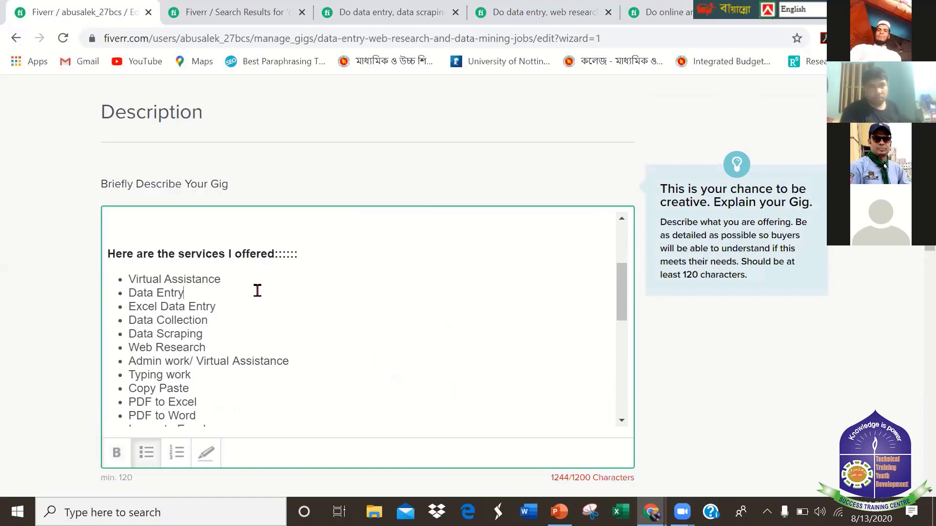
{"action": "left_click", "coordinate": [235, 279]}
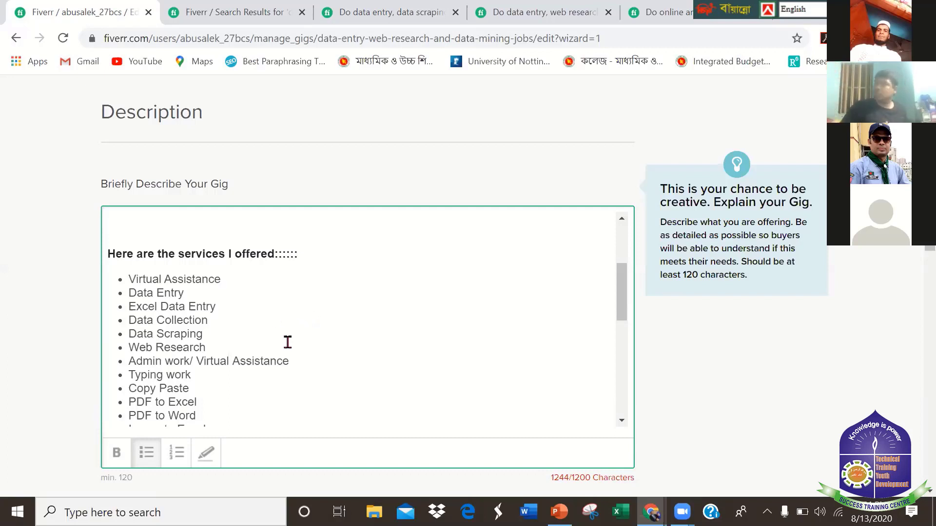
{"action": "scroll", "coordinate": [287, 342], "scroll_direction": "down", "scroll_amount": 2}
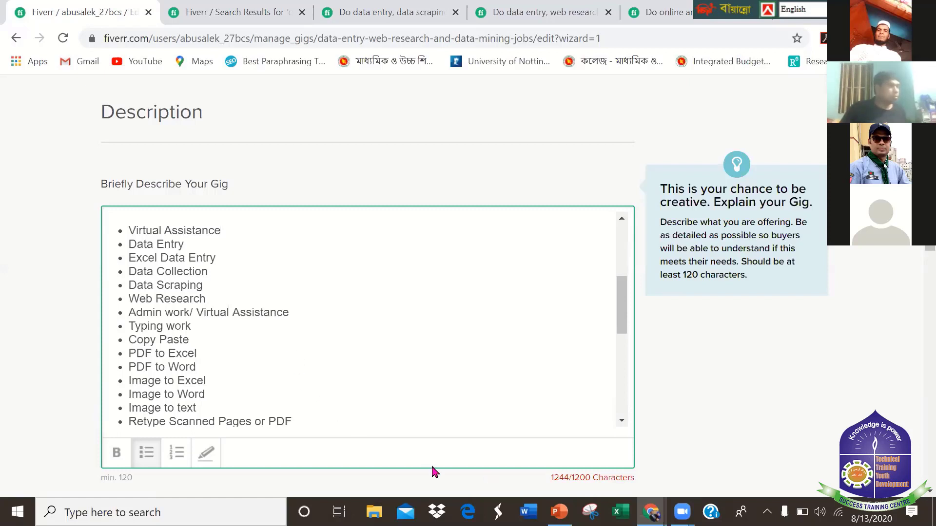
{"action": "scroll", "coordinate": [401, 332], "scroll_direction": "down", "scroll_amount": 1}
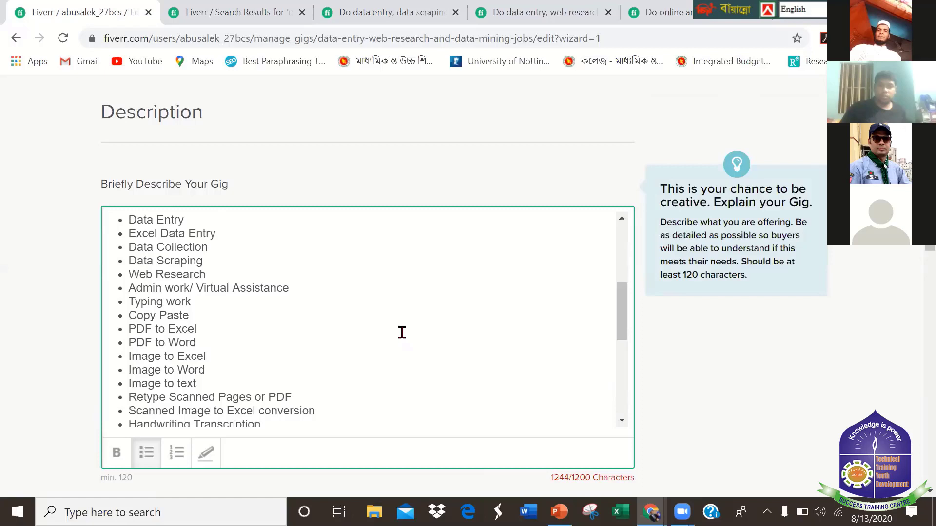
{"action": "scroll", "coordinate": [401, 332], "scroll_direction": "up", "scroll_amount": 1}
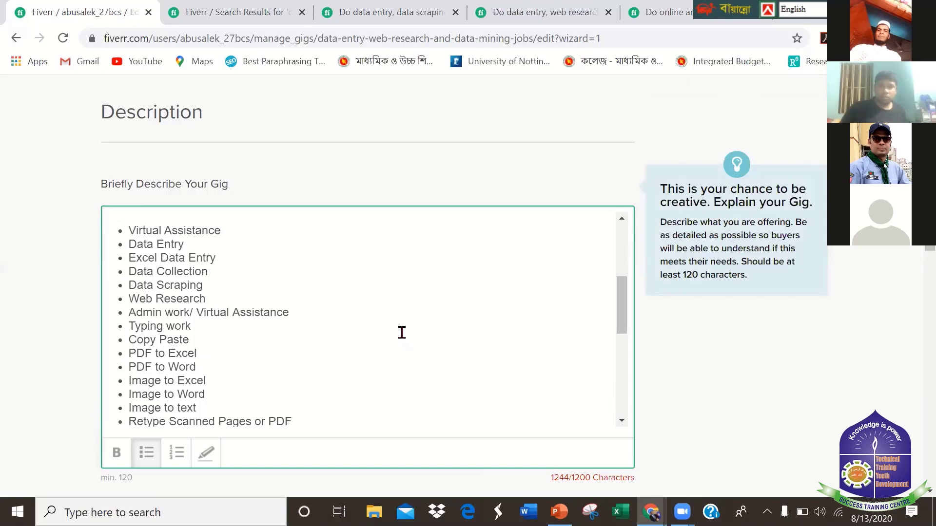
{"action": "scroll", "coordinate": [402, 333], "scroll_direction": "down", "scroll_amount": 1}
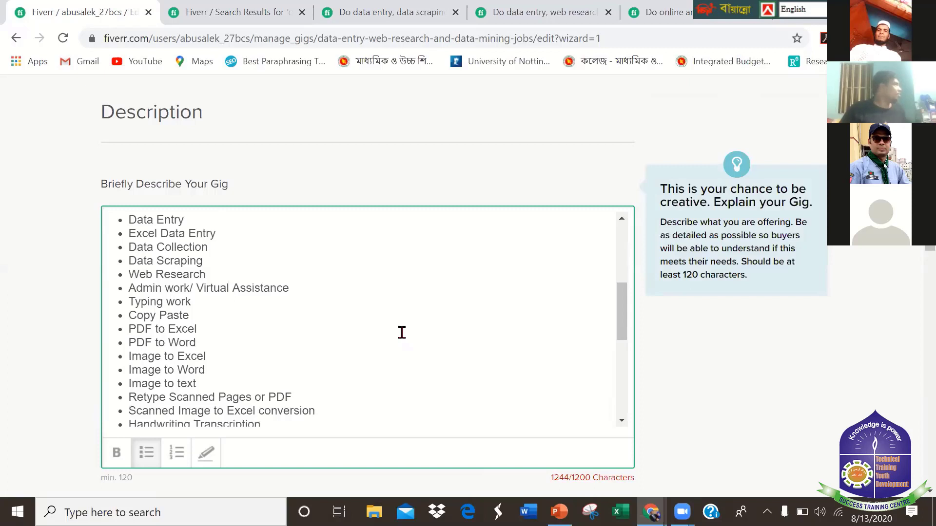
{"action": "scroll", "coordinate": [402, 333], "scroll_direction": "down", "scroll_amount": 1}
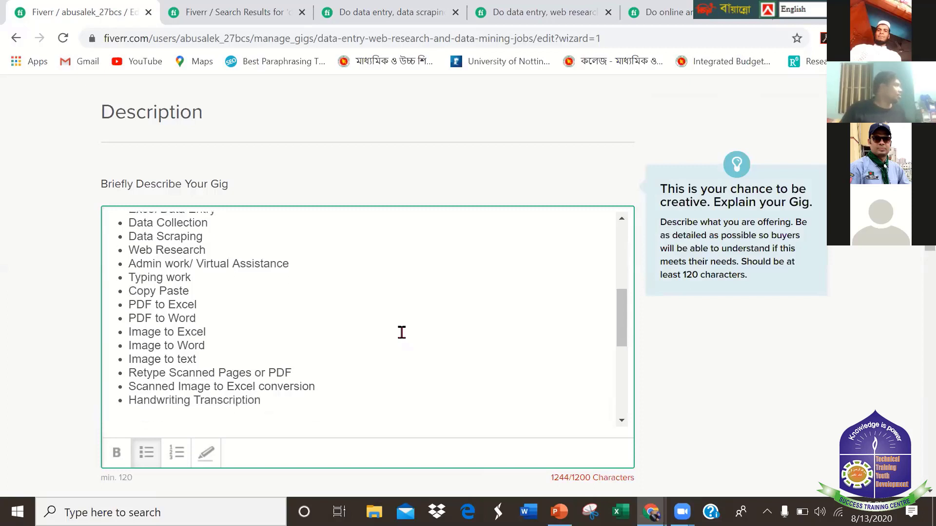
{"action": "scroll", "coordinate": [402, 332], "scroll_direction": "down", "scroll_amount": 1}
{"action": "scroll", "coordinate": [402, 332], "scroll_direction": "down", "scroll_amount": 1}
{"action": "scroll", "coordinate": [402, 332], "scroll_direction": "up", "scroll_amount": 2}
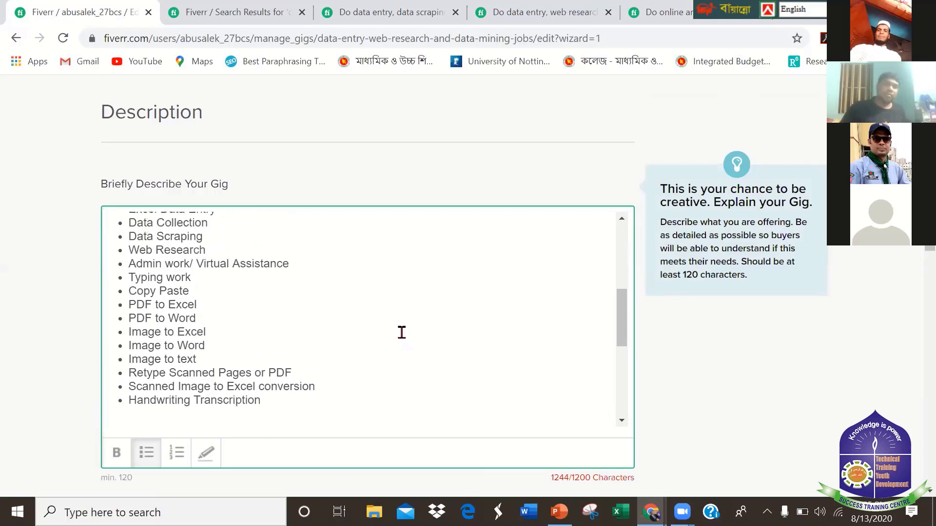
{"action": "scroll", "coordinate": [402, 333], "scroll_direction": "down", "scroll_amount": 1}
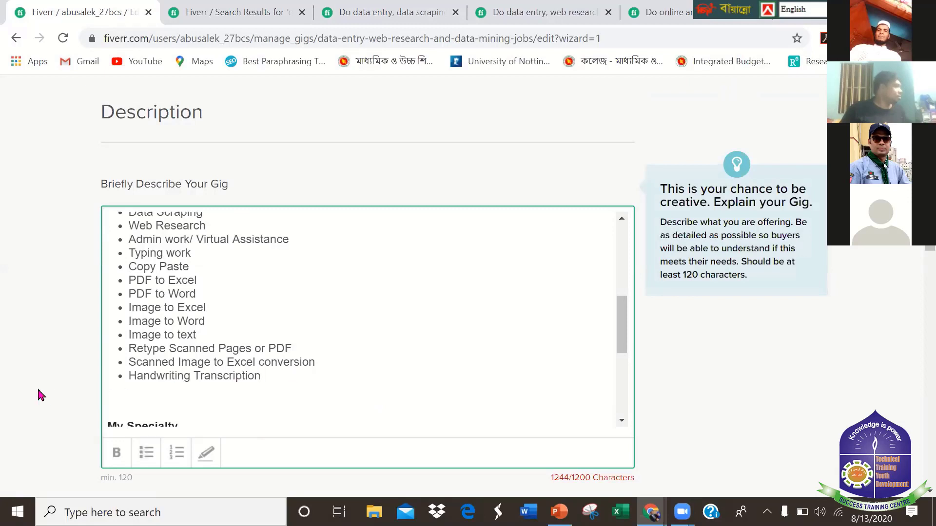
Add the bullets "Data mining" and "Data entry" after "Handwriting Transcription" in the services list.
{"action": "left_click_drag", "start_coordinate": [37, 392], "coordinate": [30, 362]}
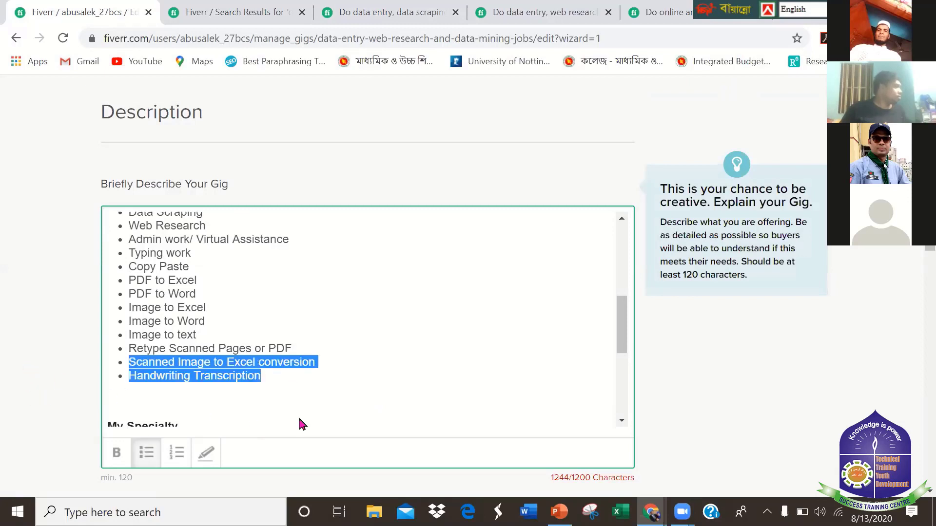
{"action": "left_click", "coordinate": [291, 383]}
{"action": "key", "text": "Return"}
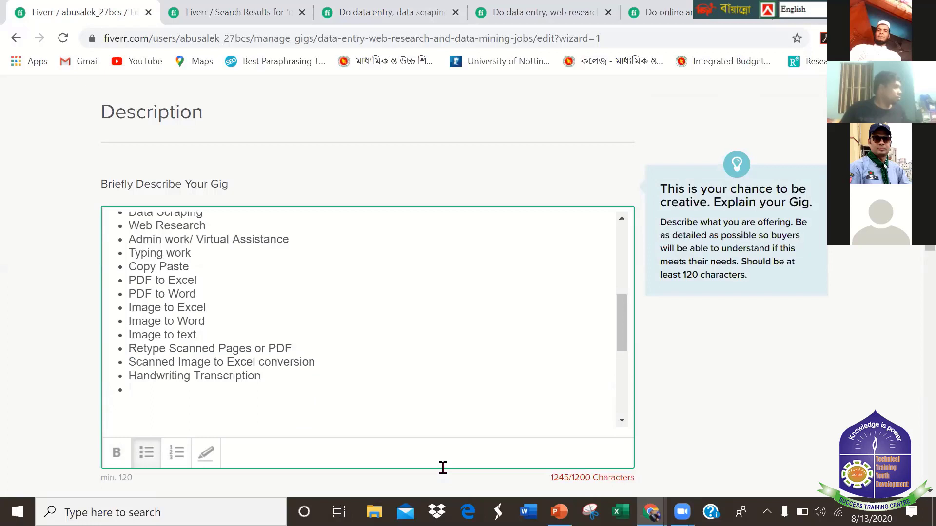
{"action": "type", "text": "Data m"}
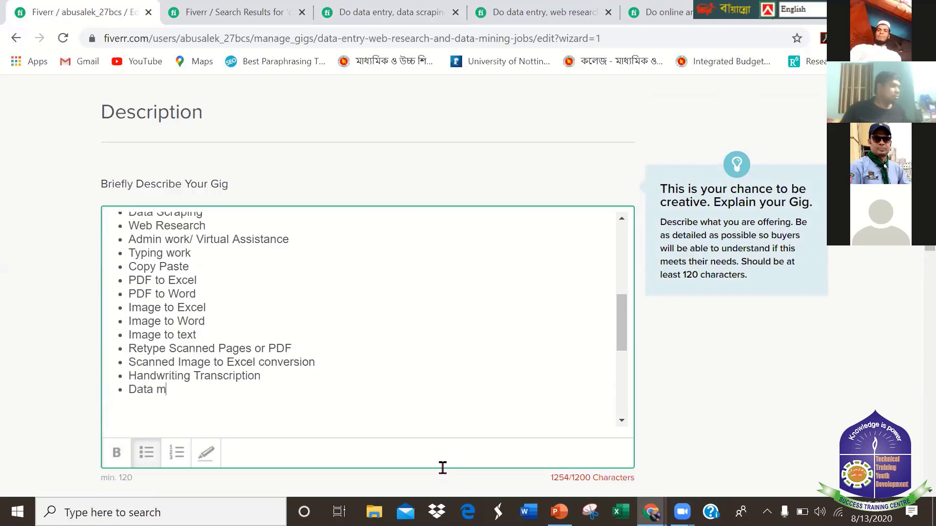
{"action": "type", "text": "inin"}
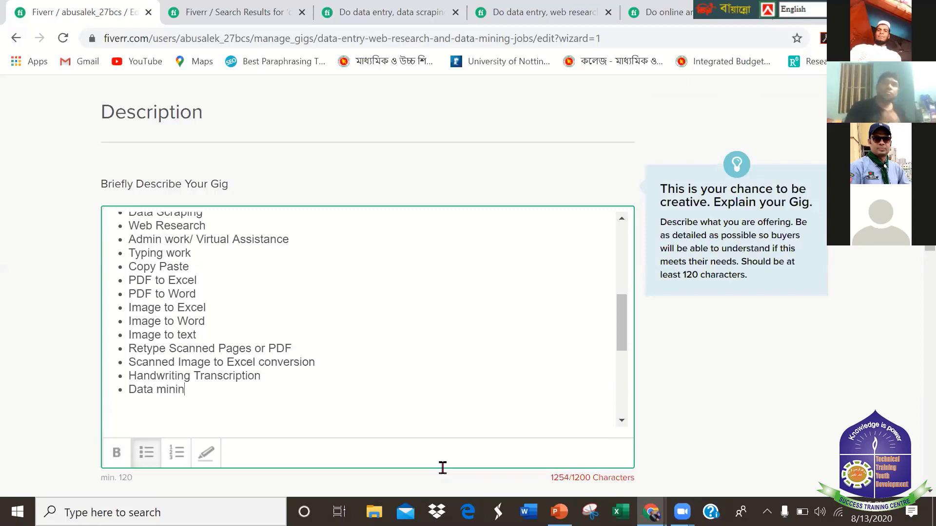
{"action": "type", "text": "g"}
{"action": "key", "text": "Return"}
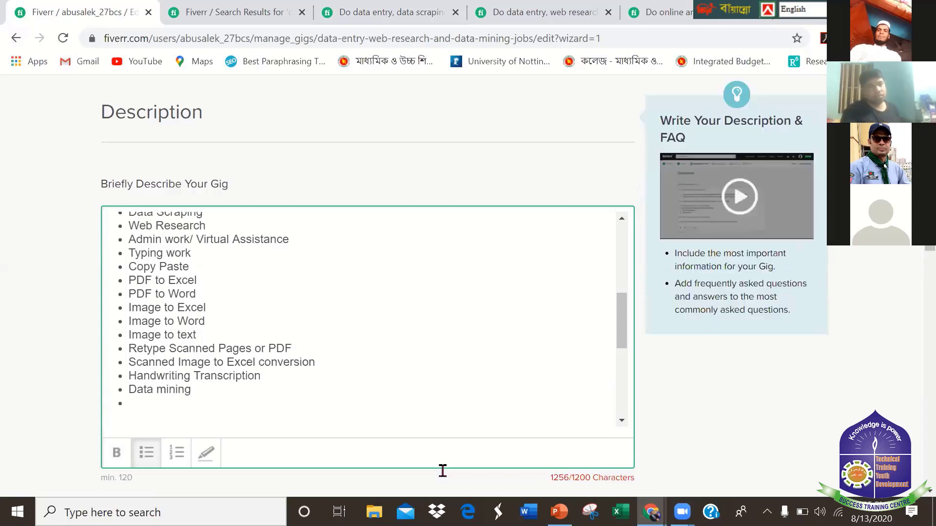
{"action": "type", "text": "Da"}
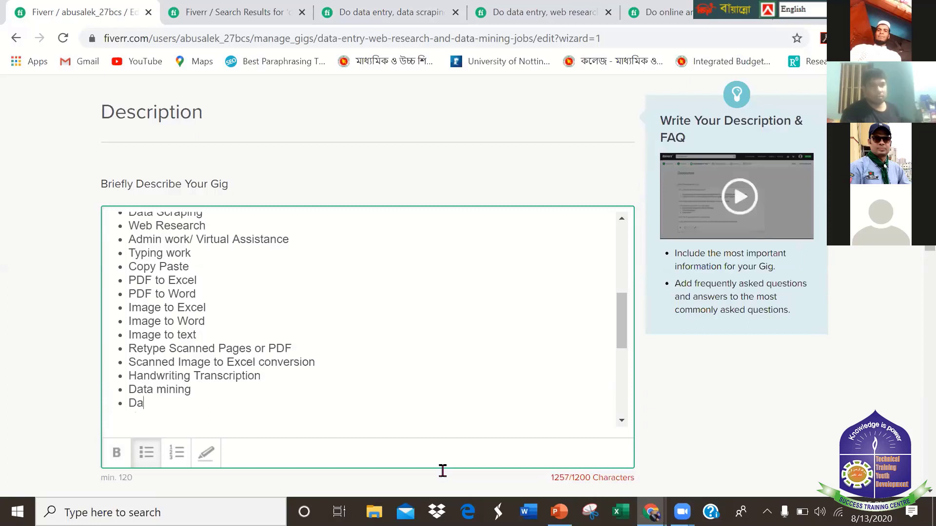
{"action": "type", "text": "ta e"}
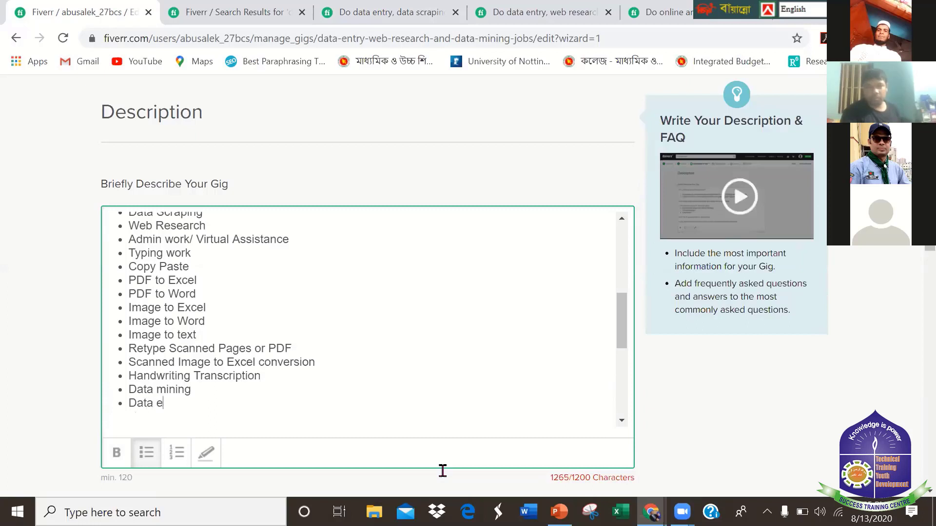
{"action": "type", "text": "ntry"}
{"action": "left_click", "coordinate": [620, 331]}
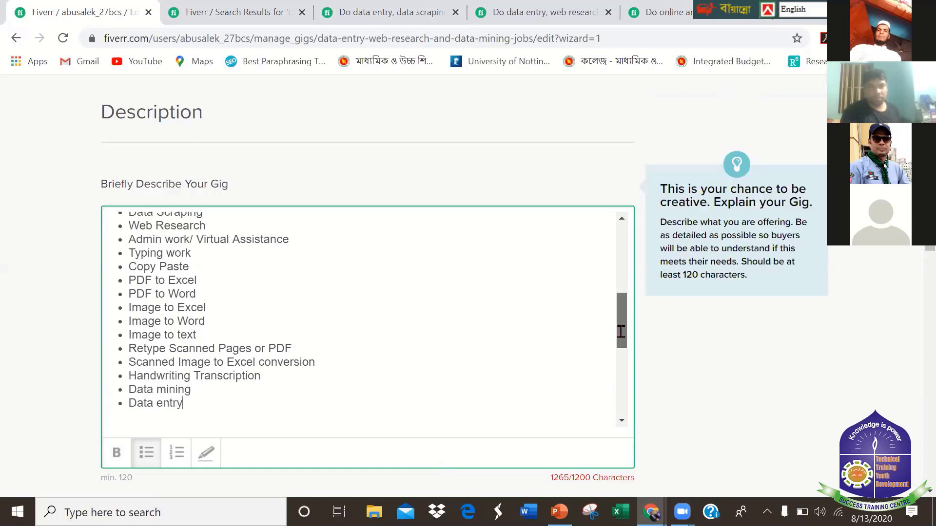
{"action": "mouse_move", "coordinate": [621, 332]}
{"action": "left_mouse_down"}
{"action": "mouse_move", "coordinate": [620, 304]}
{"action": "mouse_move", "coordinate": [621, 341]}
{"action": "left_mouse_up"}
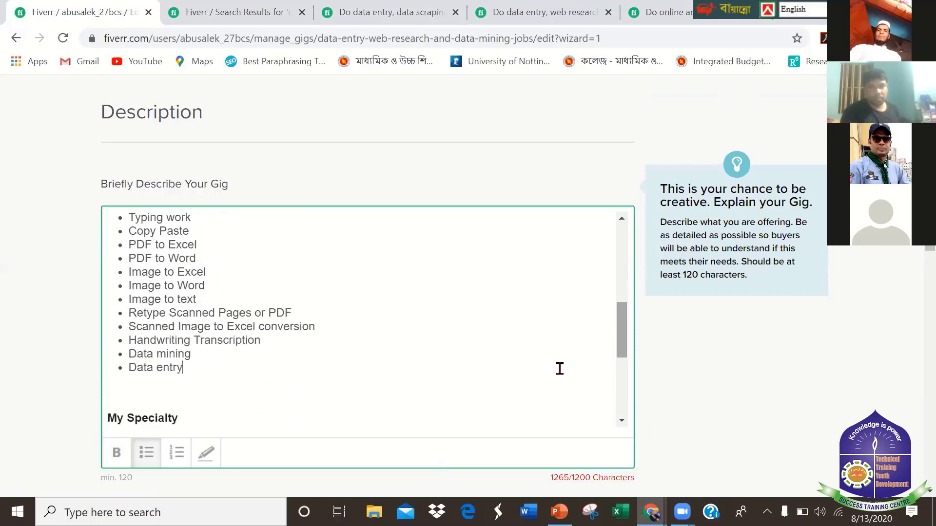
Replace the "Data entry" bullet at the end of the services list with "Big Data".
{"action": "key", "text": "BackSpace"}
{"action": "key", "text": "BackSpace"}
{"action": "key", "text": "BackSpace"}
{"action": "key", "text": "BackSpace"}
{"action": "key", "text": "BackSpace"}
{"action": "key", "text": "BackSpace"}
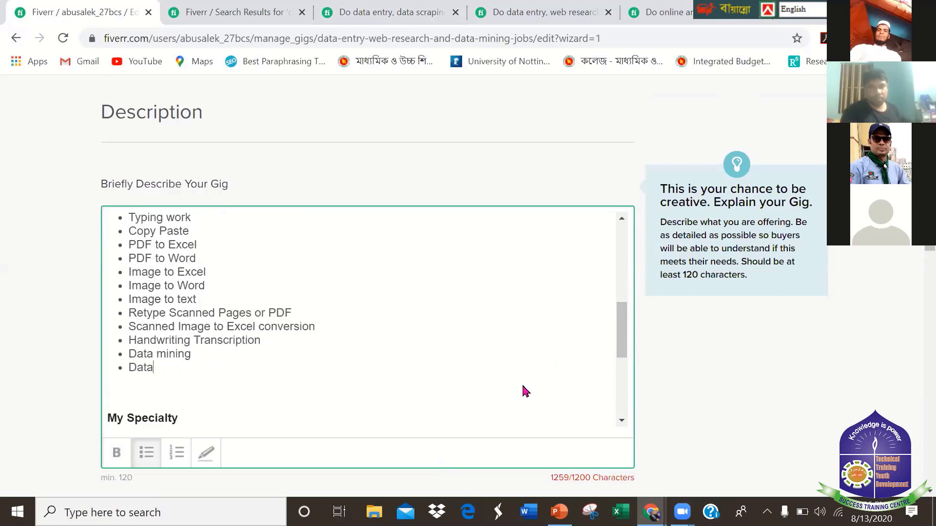
{"action": "key", "text": "BackSpace"}
{"action": "key", "text": "BackSpace"}
{"action": "key", "text": "BackSpace"}
{"action": "key", "text": "BackSpace"}
{"action": "type", "text": "Bi"}
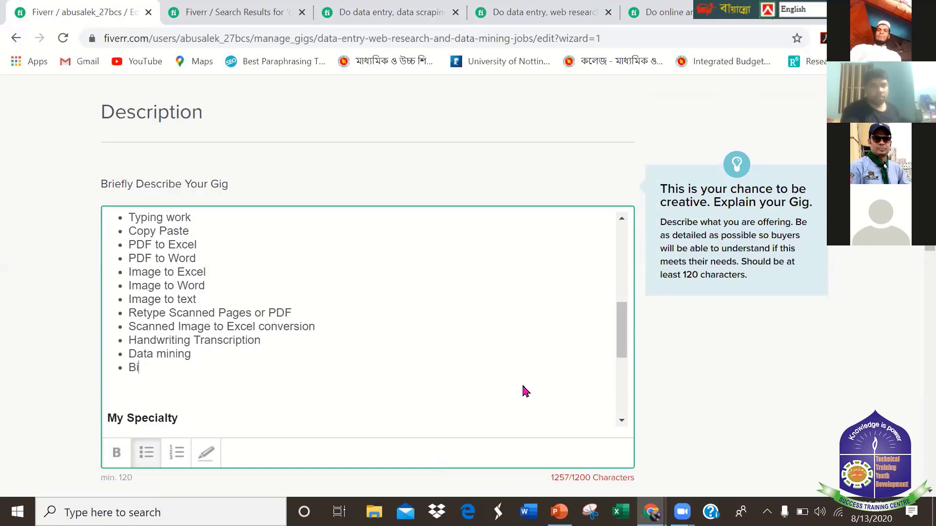
{"action": "type", "text": "g Data"}
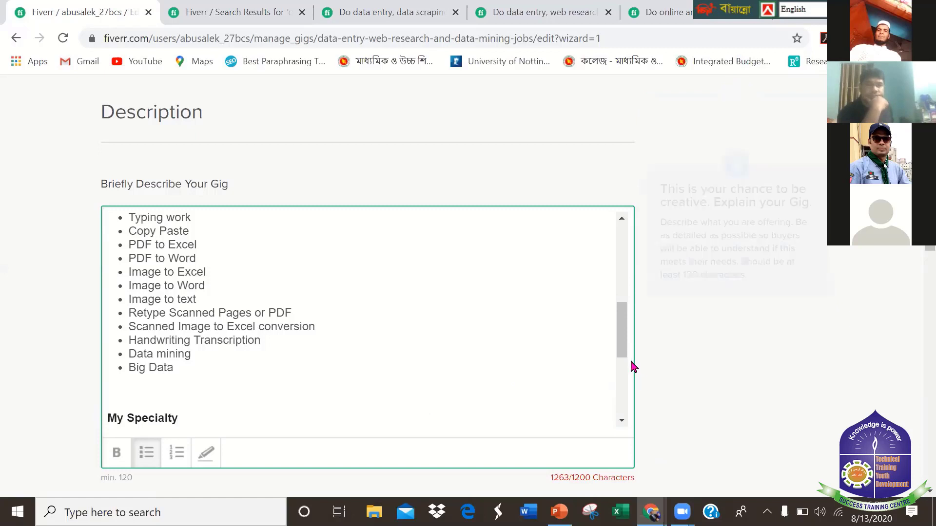
Replace "conversion" with "edting" in the "Scanned Image to Excel conversion" bullet of the services list.
{"action": "mouse_move", "coordinate": [624, 352]}
{"action": "left_mouse_down"}
{"action": "mouse_move", "coordinate": [624, 337]}
{"action": "mouse_move", "coordinate": [624, 347]}
{"action": "mouse_move", "coordinate": [613, 342]}
{"action": "left_mouse_up"}
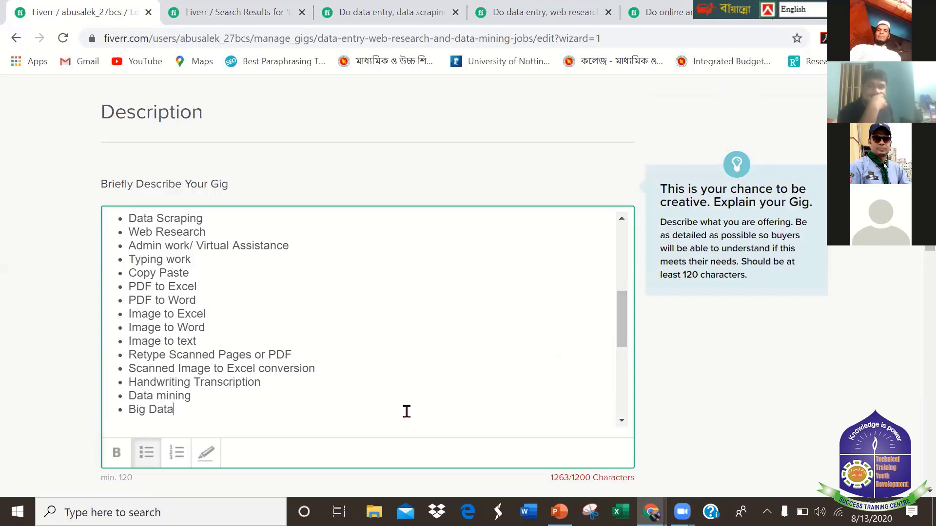
{"action": "scroll", "coordinate": [498, 380], "scroll_direction": "down", "scroll_amount": 1}
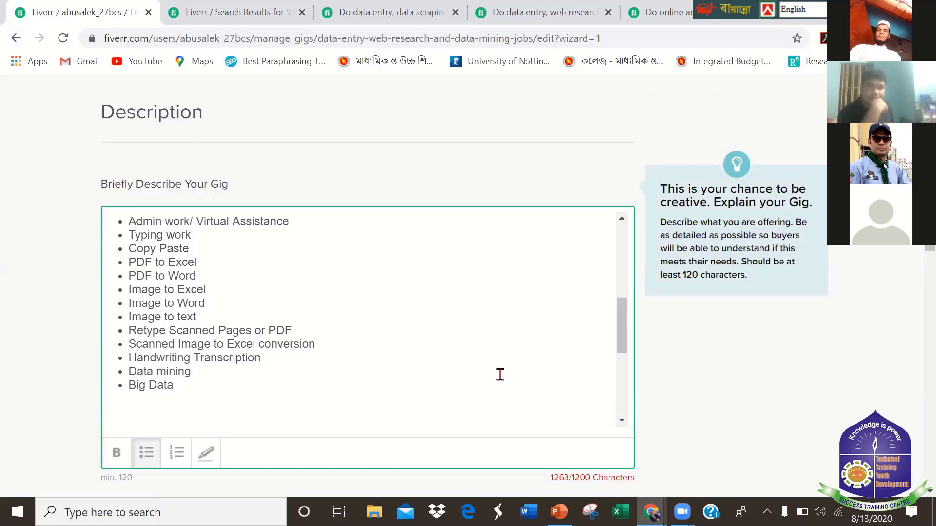
{"action": "left_click", "coordinate": [336, 341]}
{"action": "key", "text": "BackSpace"}
{"action": "key", "text": "BackSpace"}
{"action": "key", "text": "BackSpace"}
{"action": "key", "text": "BackSpace"}
{"action": "key", "text": "BackSpace"}
{"action": "key", "text": "BackSpace"}
{"action": "key", "text": "BackSpace"}
{"action": "key", "text": "BackSpace"}
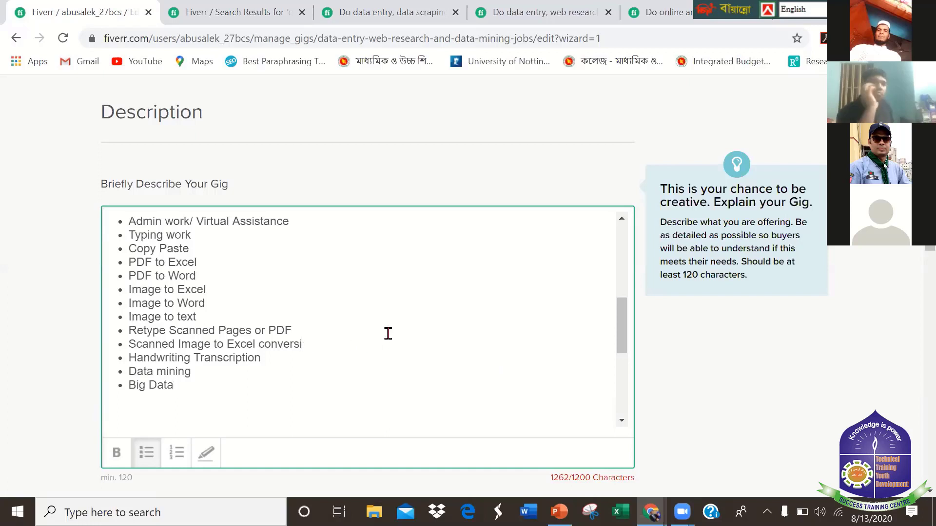
{"action": "key", "text": "BackSpace"}
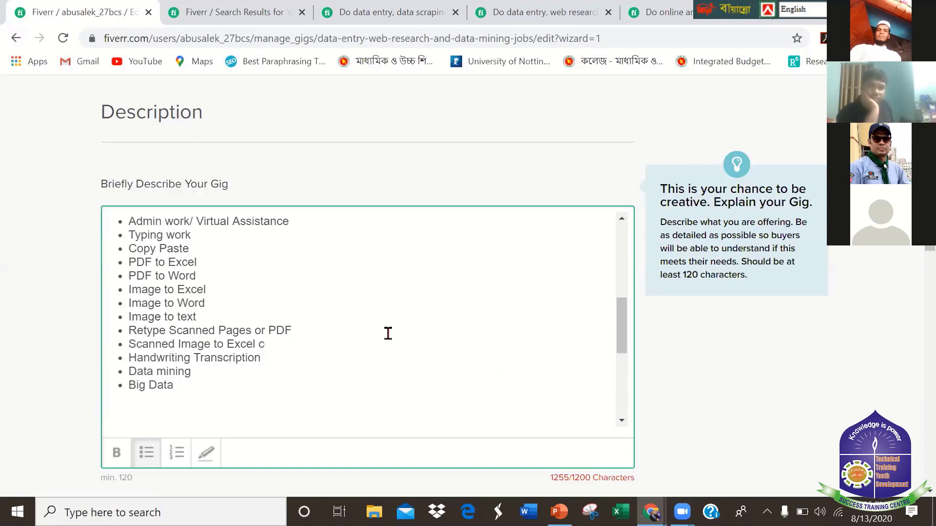
Review the description from the services list through the My Specialty section and closing lines, along with the FAQ section below.
{"action": "scroll", "coordinate": [892, 318], "scroll_direction": "down", "scroll_amount": 8}
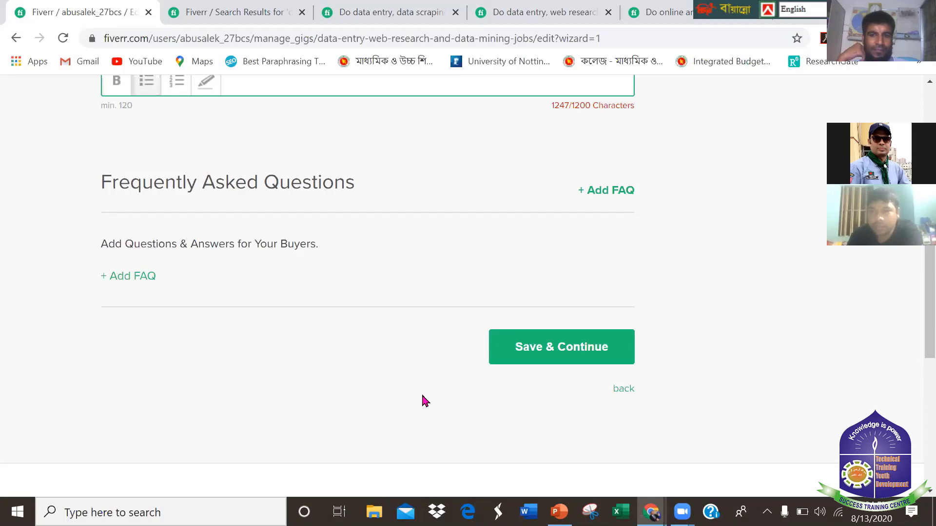
{"action": "scroll", "coordinate": [913, 305], "scroll_direction": "up", "scroll_amount": 7}
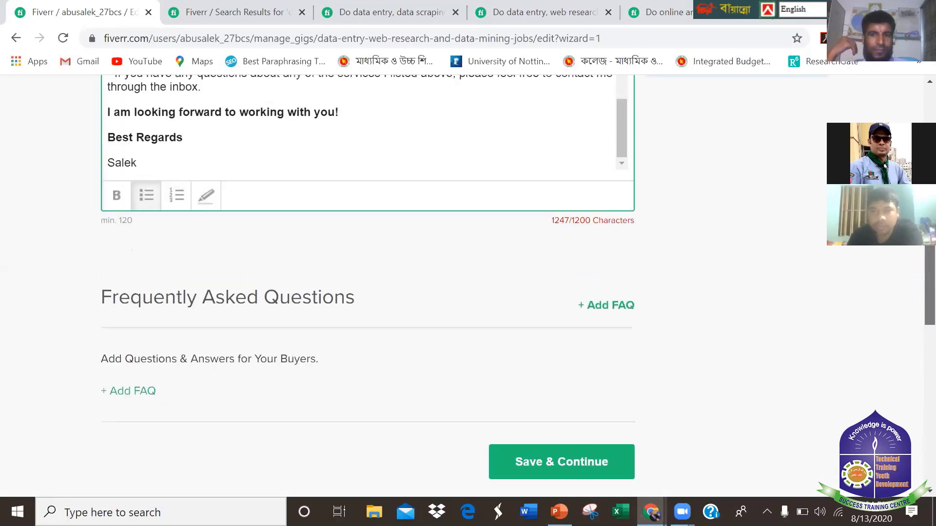
{"action": "scroll", "coordinate": [418, 192], "scroll_direction": "down", "scroll_amount": 2}
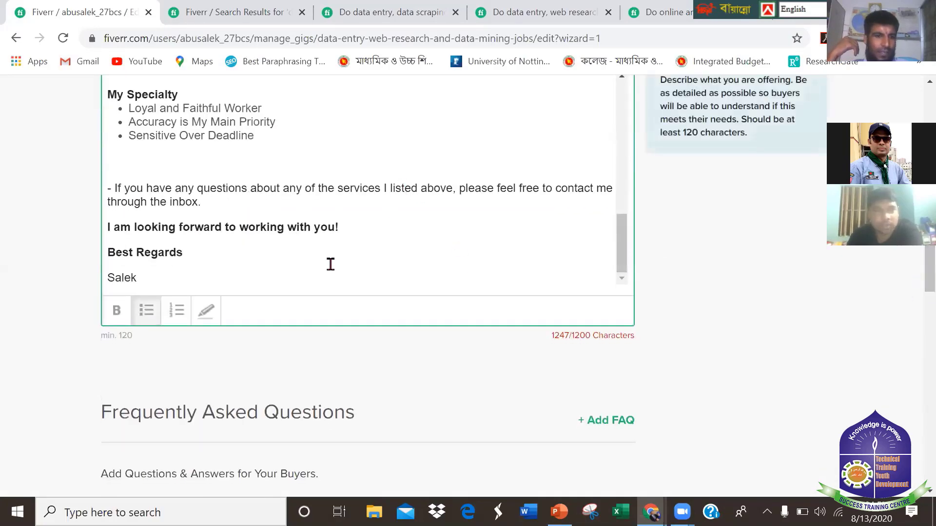
{"action": "scroll", "coordinate": [233, 253], "scroll_direction": "down", "scroll_amount": 2}
{"action": "scroll", "coordinate": [185, 232], "scroll_direction": "up", "scroll_amount": 3}
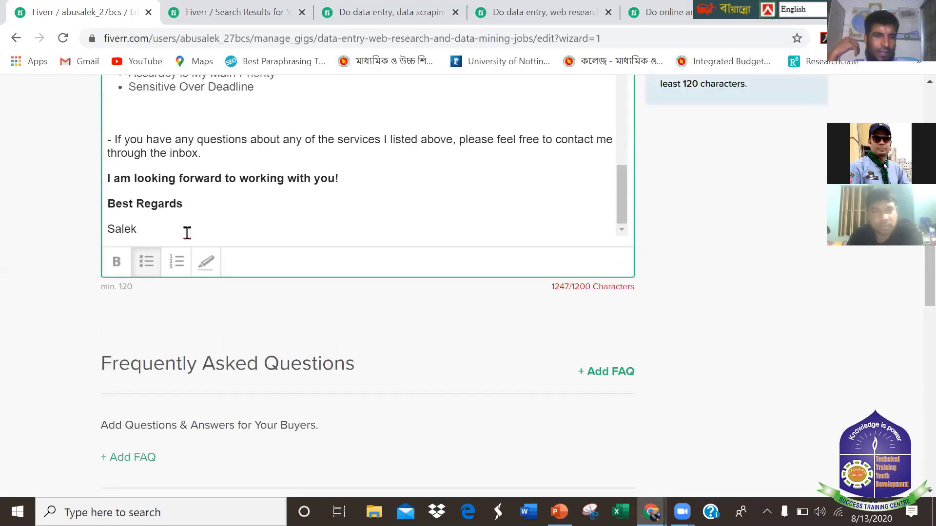
{"action": "scroll", "coordinate": [405, 184], "scroll_direction": "down", "scroll_amount": 2}
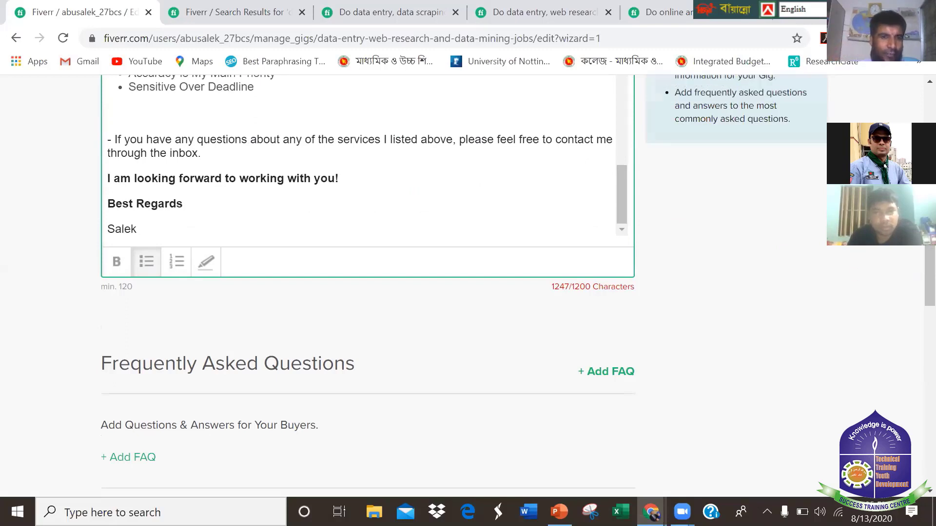
{"action": "scroll", "coordinate": [513, 186], "scroll_direction": "up", "scroll_amount": 3}
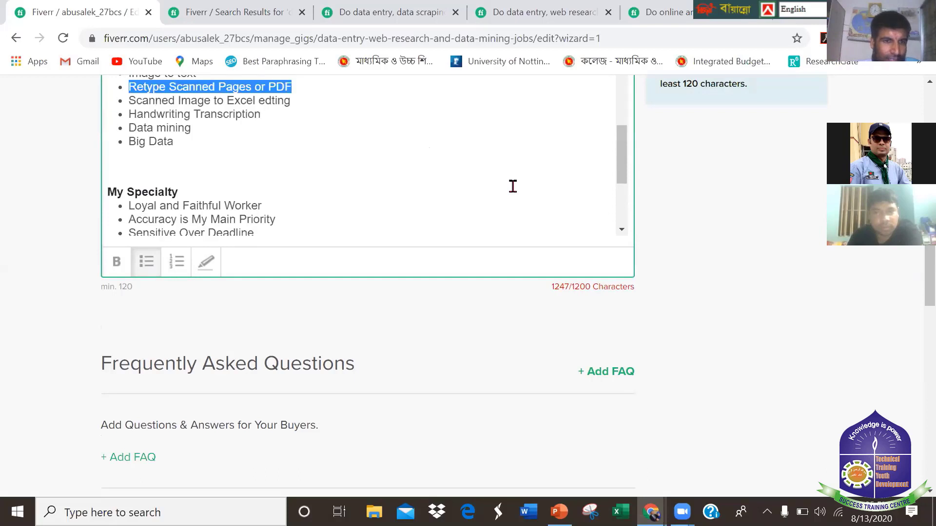
{"action": "scroll", "coordinate": [513, 186], "scroll_direction": "up", "scroll_amount": 2}
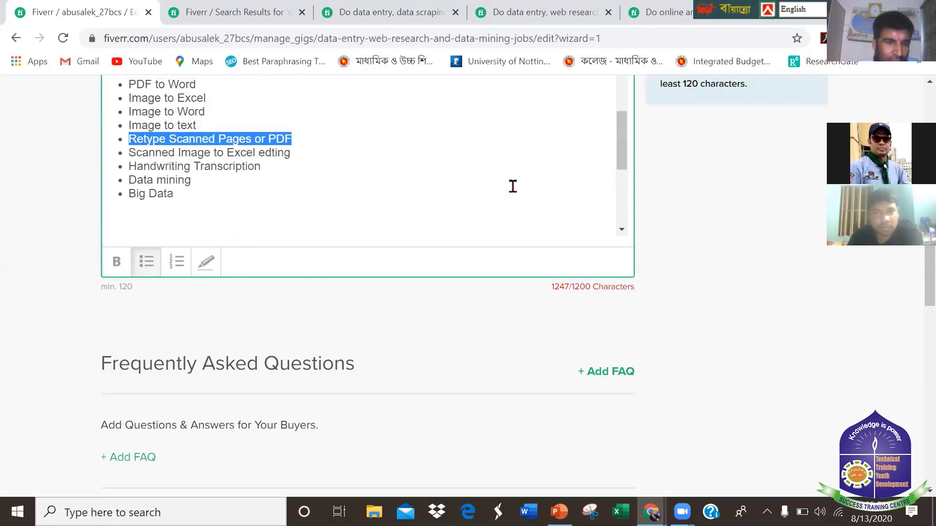
{"action": "scroll", "coordinate": [512, 186], "scroll_direction": "up", "scroll_amount": 1}
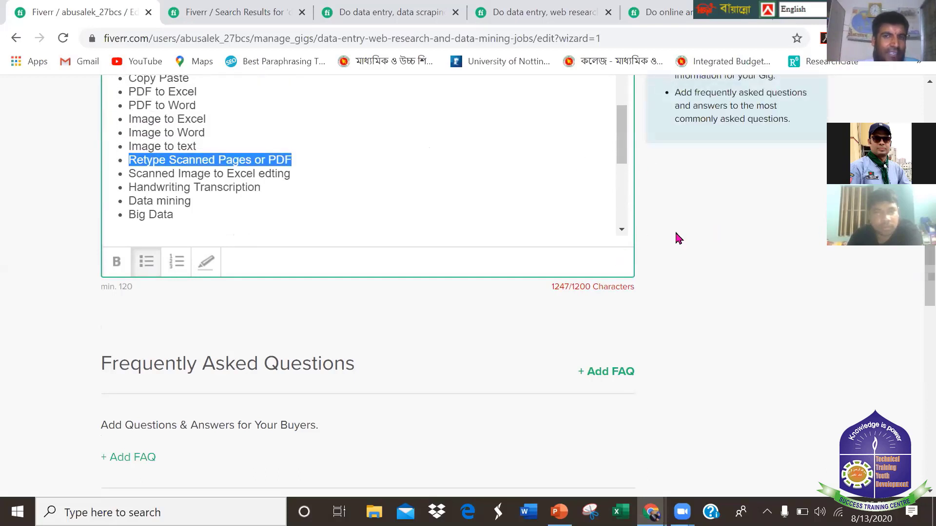
{"action": "scroll", "coordinate": [512, 193], "scroll_direction": "down", "scroll_amount": 4}
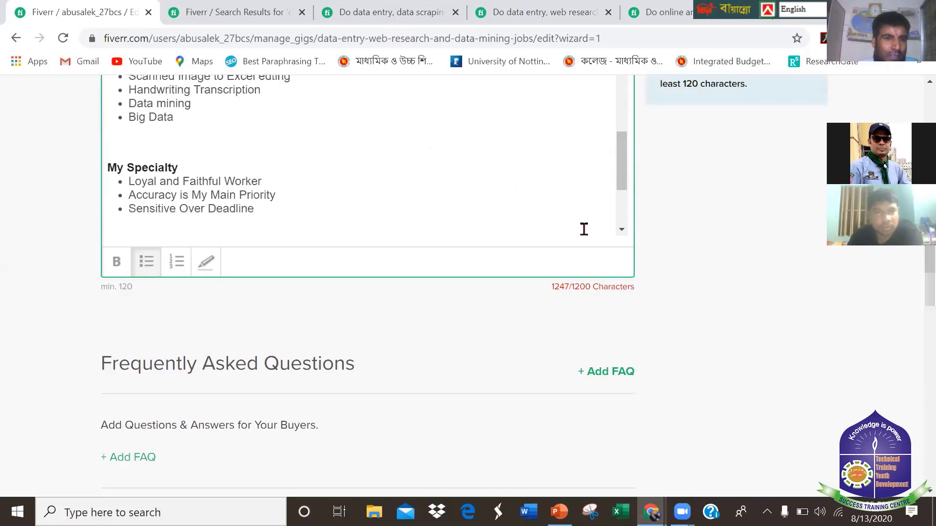
{"action": "mouse_move", "coordinate": [630, 399]}
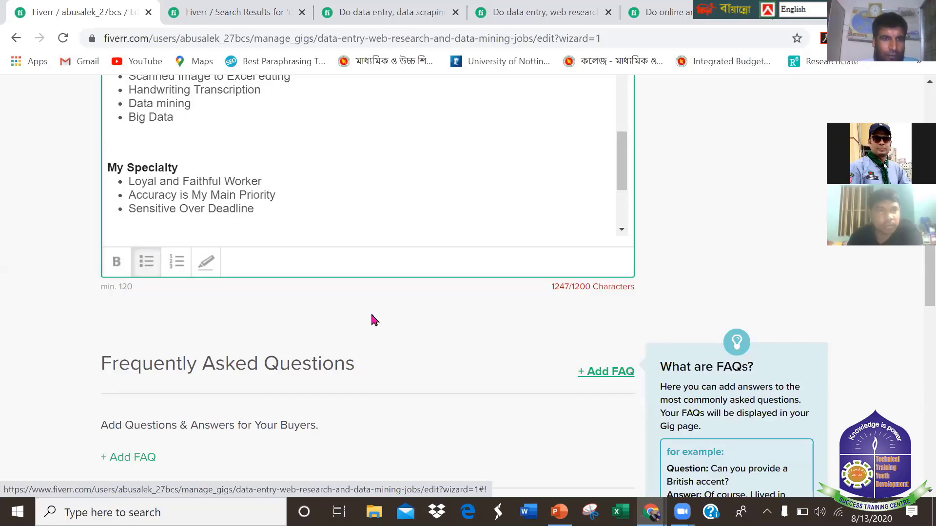
{"action": "left_click", "coordinate": [339, 217]}
{"action": "scroll", "coordinate": [349, 175], "scroll_direction": "down", "scroll_amount": 2}
{"action": "scroll", "coordinate": [354, 171], "scroll_direction": "down", "scroll_amount": 1}
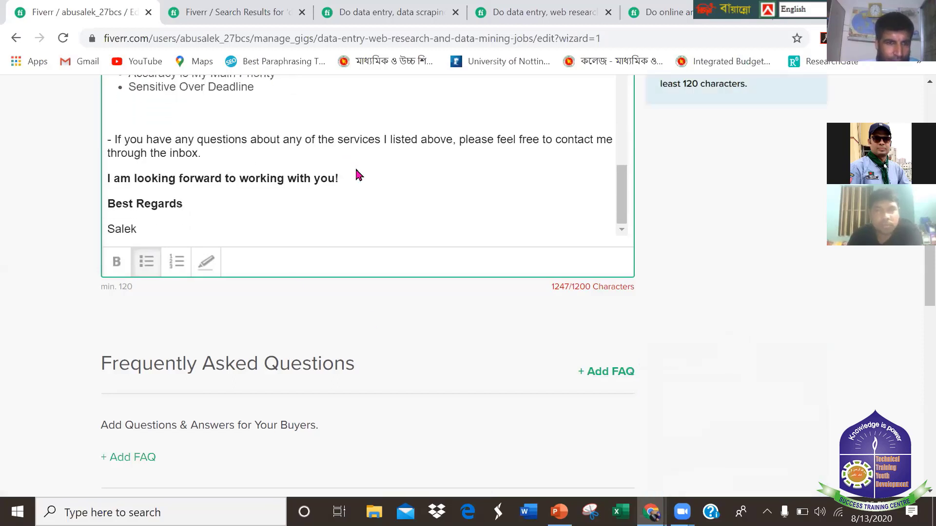
{"action": "scroll", "coordinate": [409, 184], "scroll_direction": "up", "scroll_amount": 3}
{"action": "scroll", "coordinate": [543, 174], "scroll_direction": "down", "scroll_amount": 3}
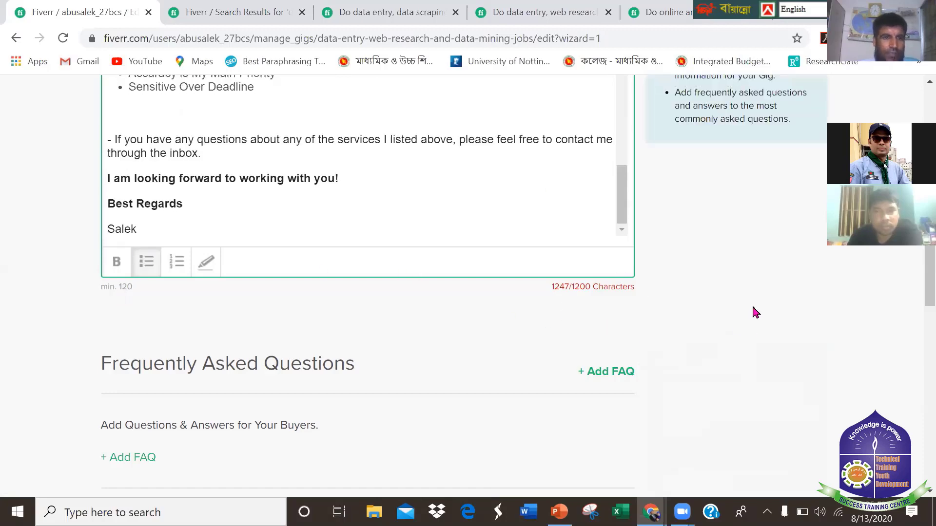
{"action": "scroll", "coordinate": [753, 308], "scroll_direction": "down", "scroll_amount": 3}
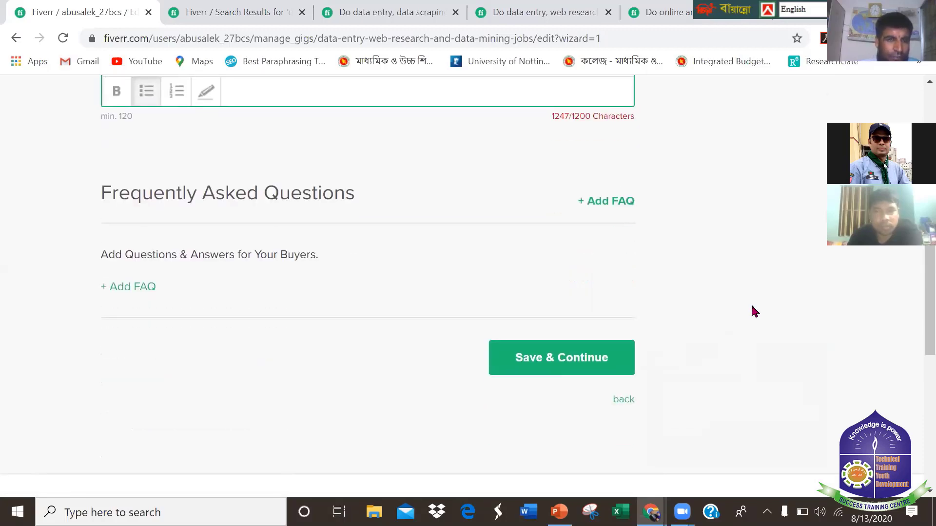
{"action": "scroll", "coordinate": [753, 308], "scroll_direction": "up", "scroll_amount": 5}
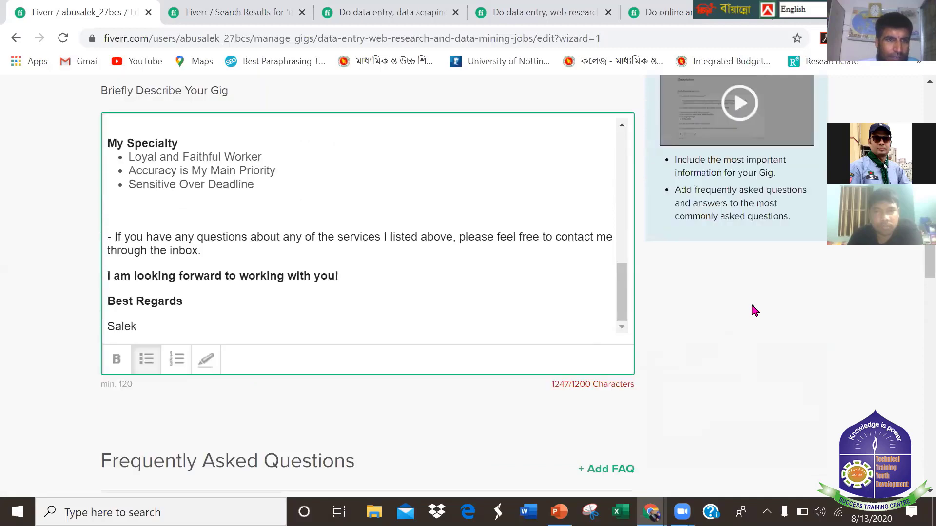
{"action": "scroll", "coordinate": [753, 310], "scroll_direction": "down", "scroll_amount": 4}
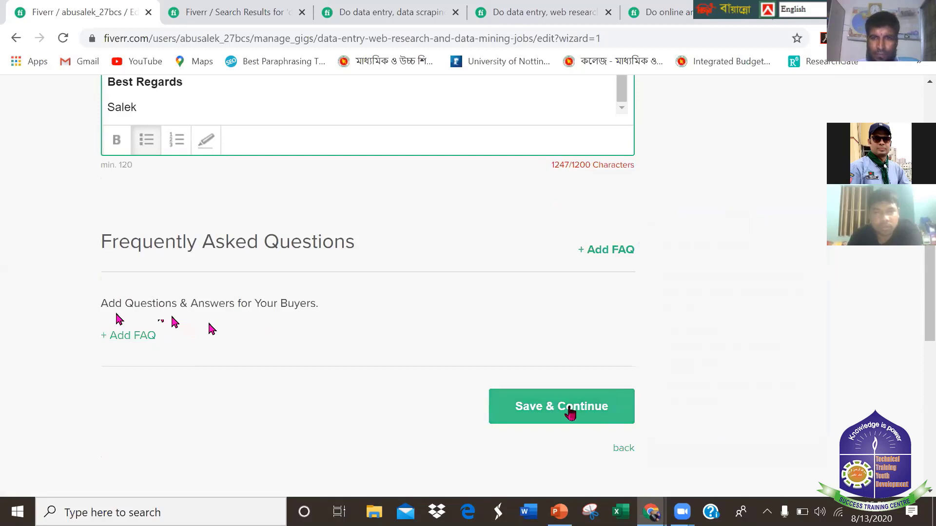
Save the gig description without adding any FAQ and continue to the Requirements stage.
{"action": "left_click", "coordinate": [570, 413]}
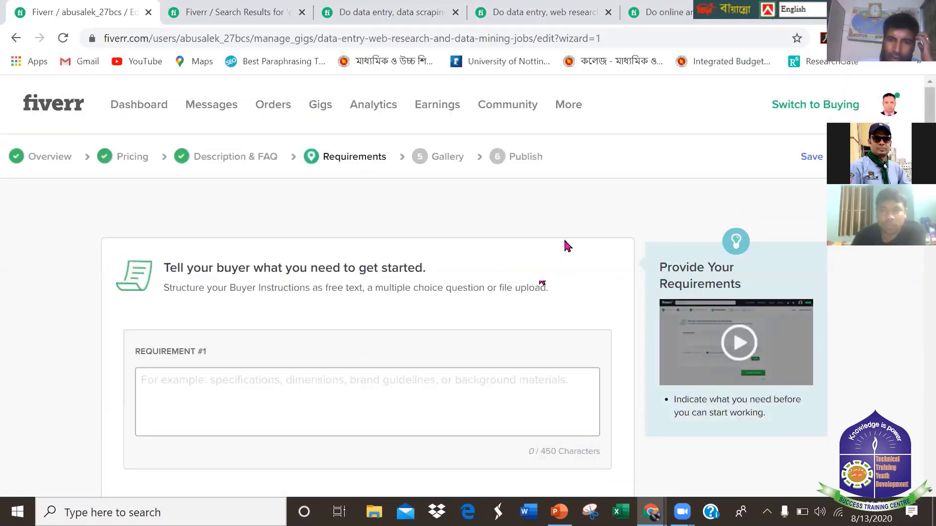
{"action": "scroll", "coordinate": [564, 242], "scroll_direction": "down", "scroll_amount": 1}
{"action": "scroll", "coordinate": [564, 240], "scroll_direction": "down", "scroll_amount": 2}
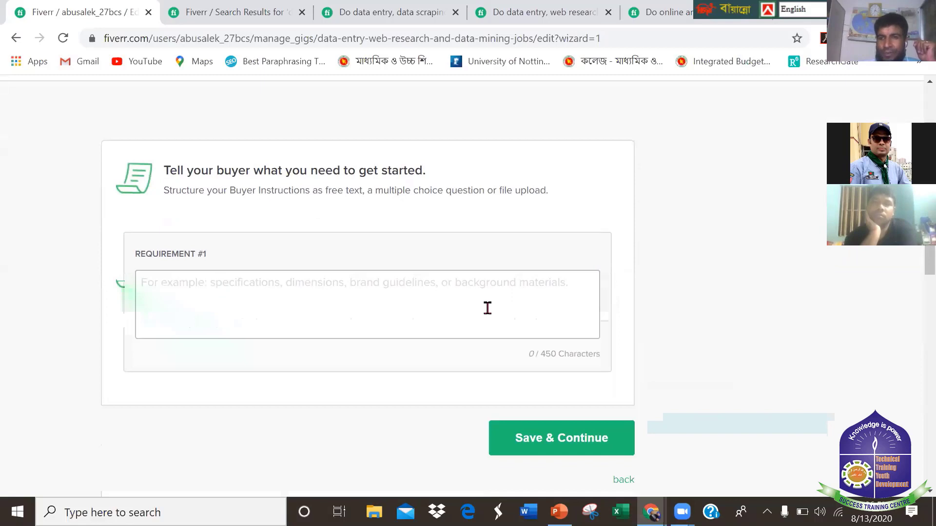
Enter "Data sourse," as the text of requirement #1 for the buyer.
{"action": "left_click", "coordinate": [487, 308]}
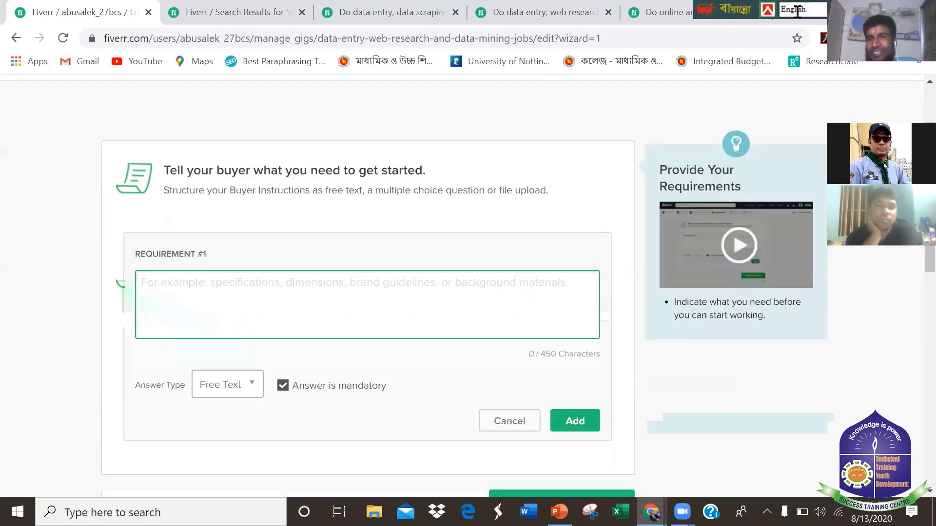
{"action": "left_click", "coordinate": [489, 145]}
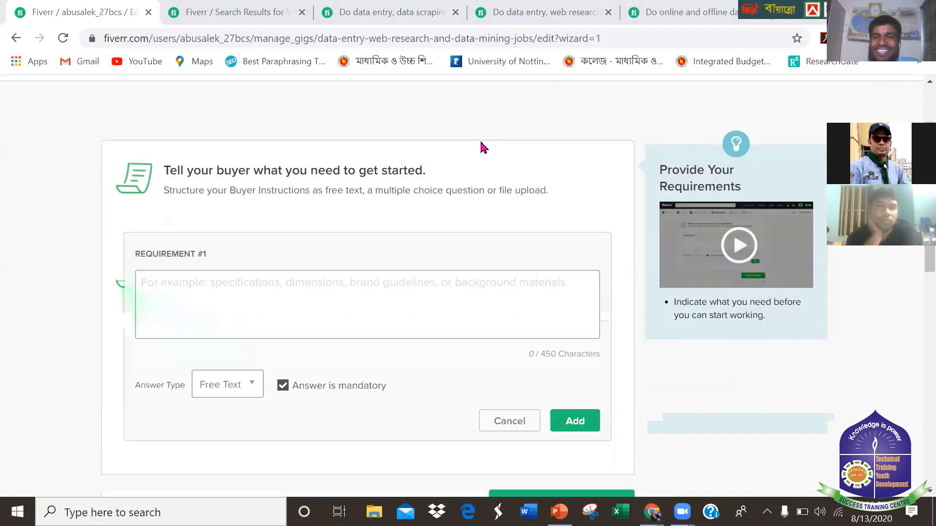
{"action": "left_click", "coordinate": [396, 334]}
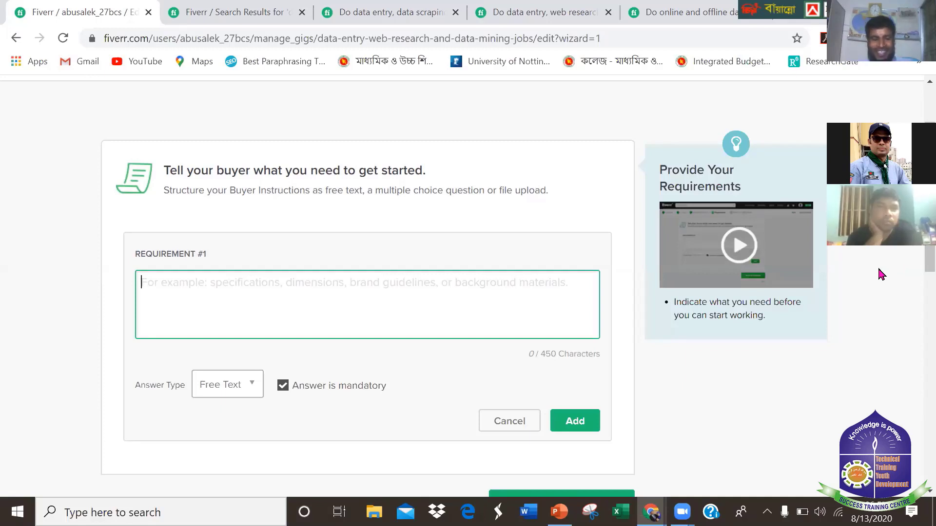
{"action": "type", "text": "Da"}
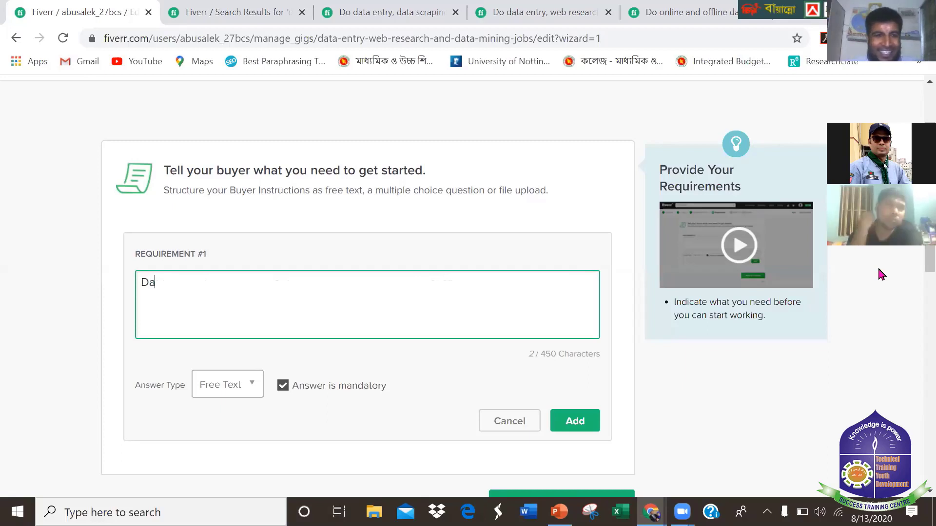
{"action": "type", "text": "ta so"}
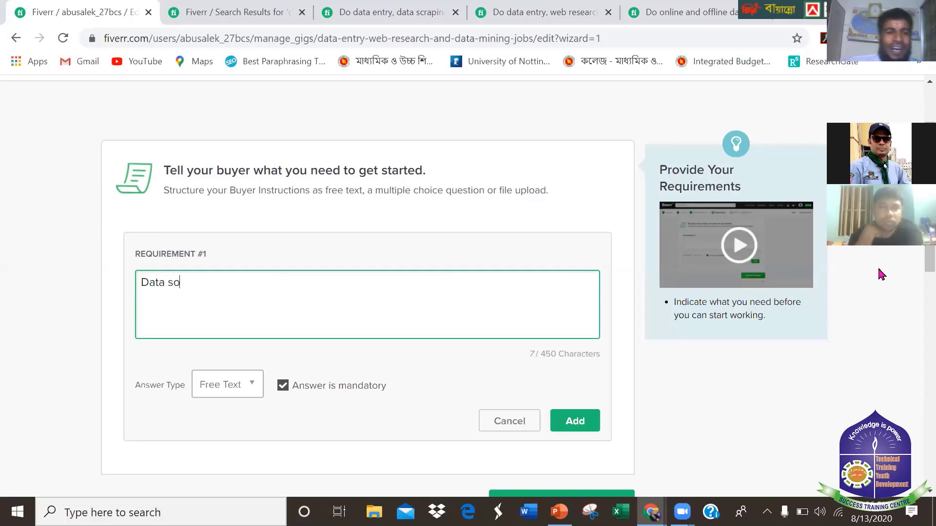
{"action": "type", "text": " rse"}
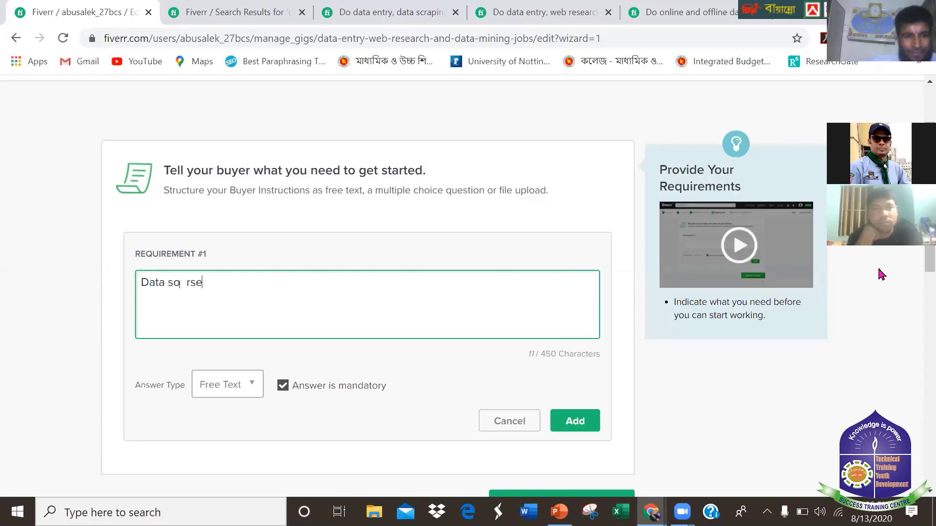
{"action": "key", "text": "BackSpace"}
{"action": "key", "text": "BackSpace"}
{"action": "key", "text": "BackSpace"}
{"action": "key", "text": "BackSpace"}
{"action": "type", "text": "urse,"}
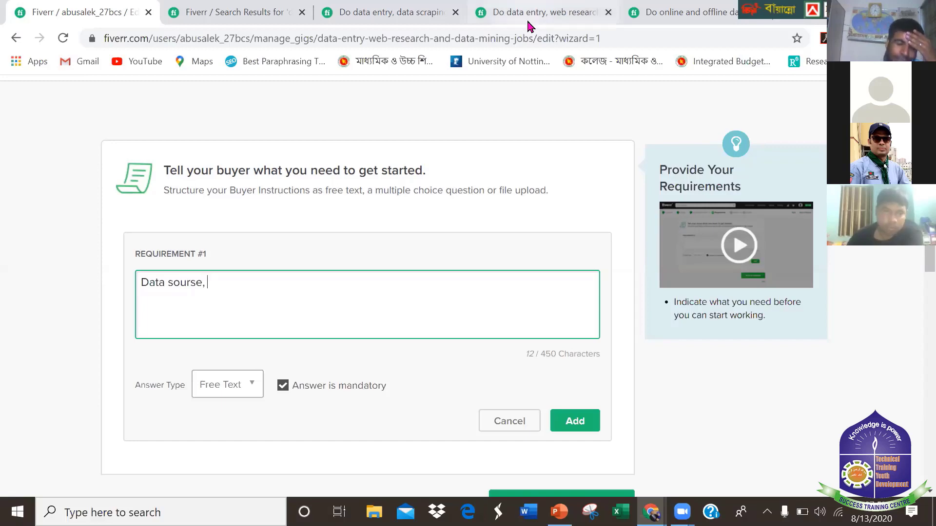
{"action": "left_click", "coordinate": [530, 16]}
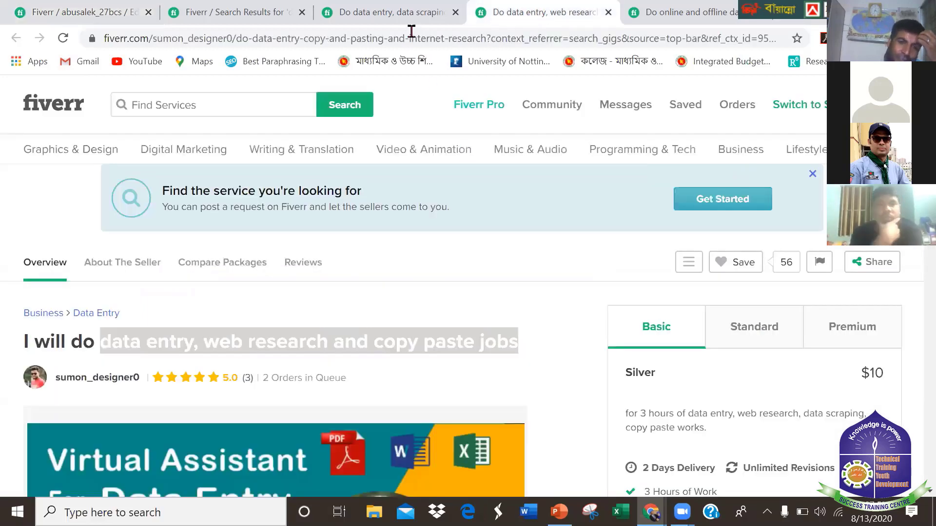
{"action": "left_click", "coordinate": [58, 13]}
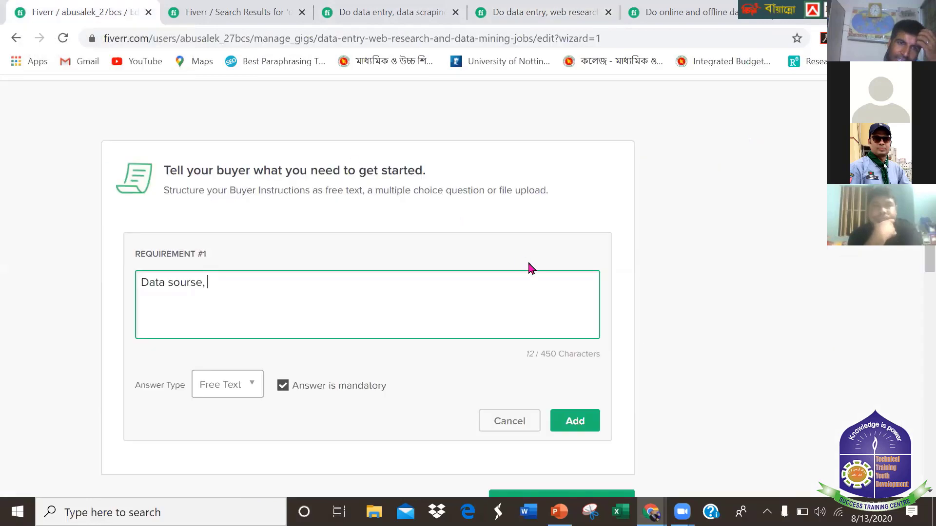
Correct the spelling of "sourse" to "source" in the text of requirement #1.
{"action": "left_click", "coordinate": [200, 283]}
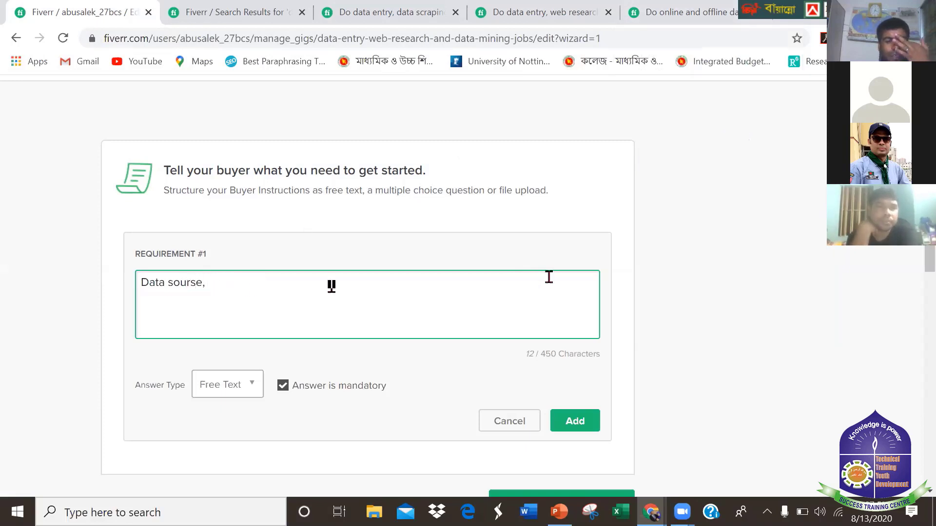
{"action": "key", "text": "BackSpace"}
{"action": "type", "text": "c"}
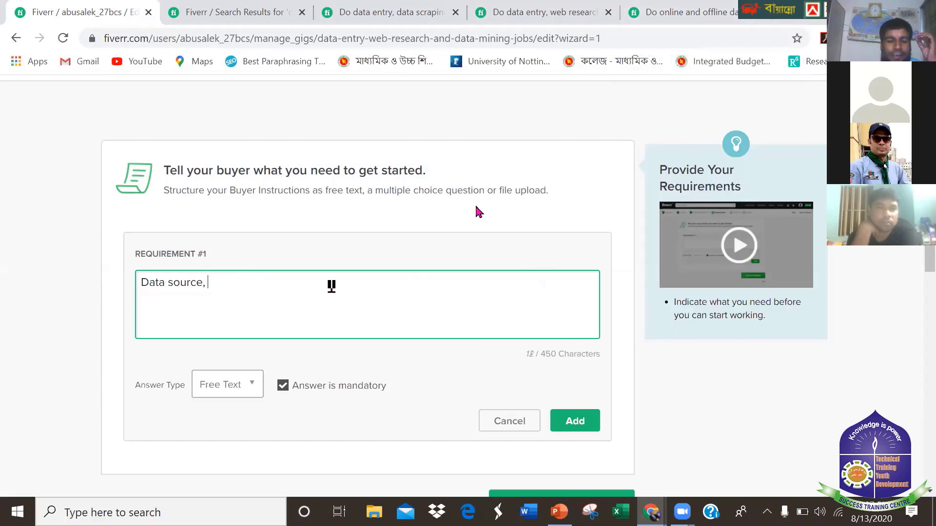
Add "Web site link" after "Data source," in the text of requirement #1, without a trailing comma.
{"action": "type", "text": "Web "}
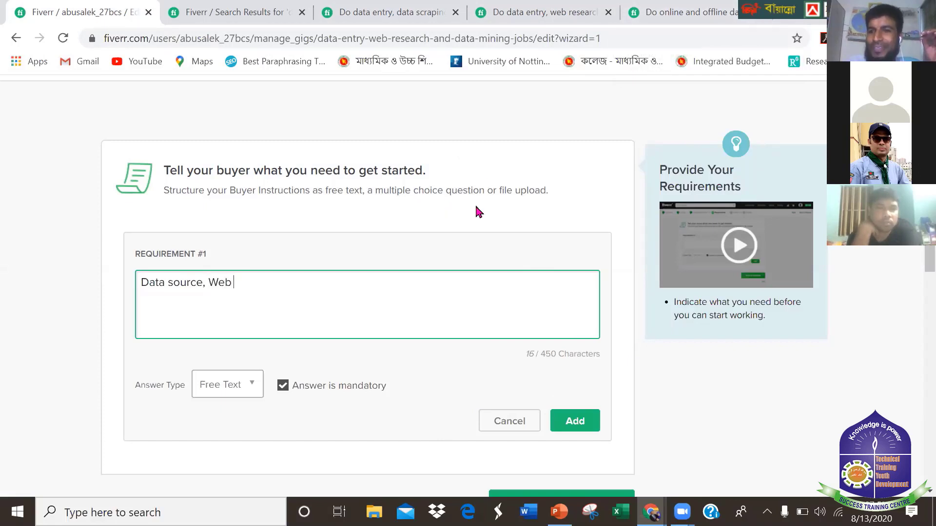
{"action": "type", "text": "site "}
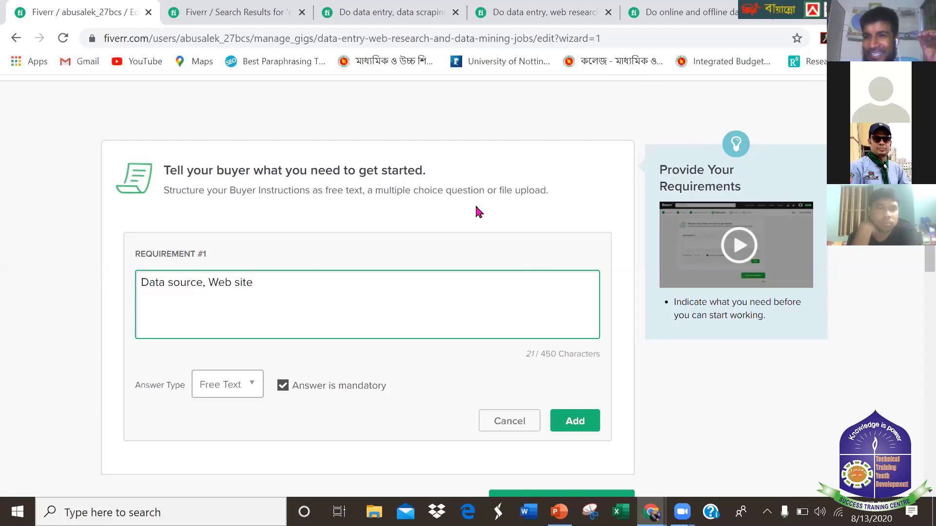
{"action": "type", "text": "lin"}
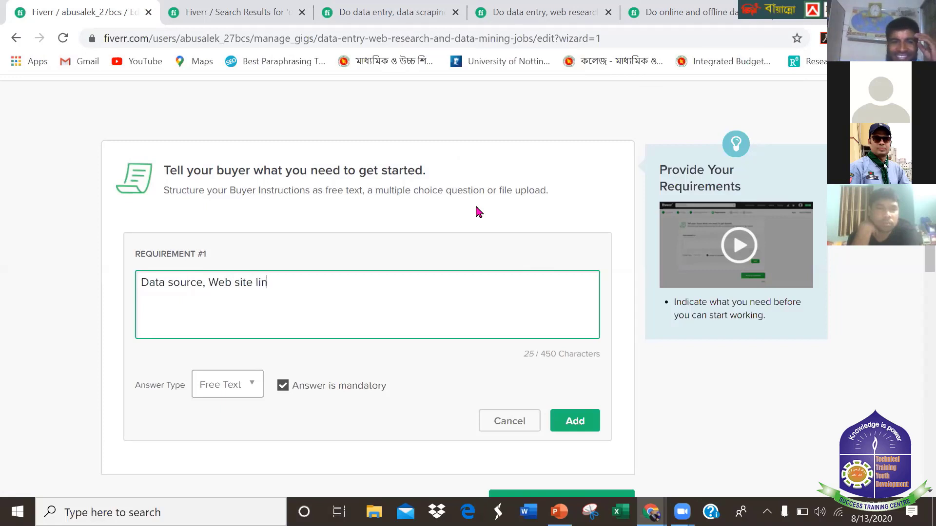
{"action": "type", "text": "k,"}
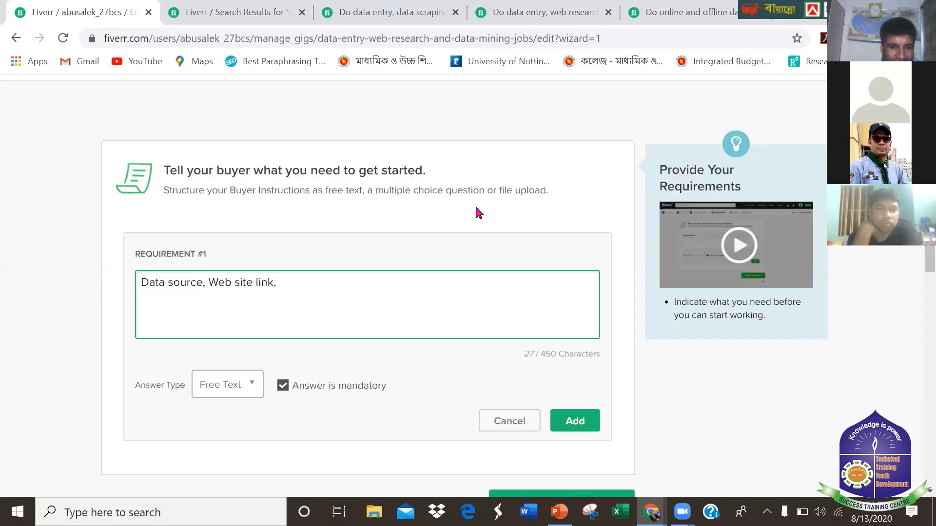
{"action": "key", "text": "BackSpace"}
Set the answer type of requirement #1 to Attached File, keep the answer mandatory, and add the requirement.
{"action": "scroll", "coordinate": [918, 268], "scroll_direction": "down", "scroll_amount": 2}
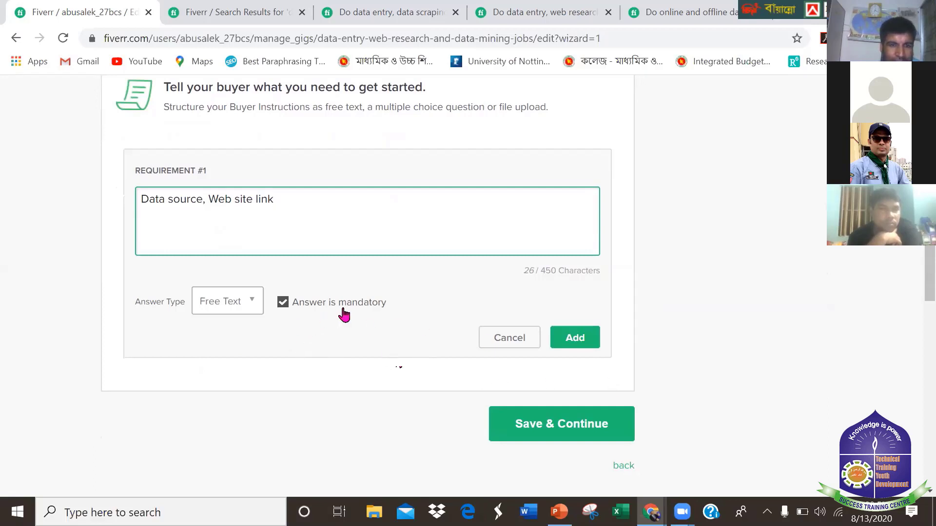
{"action": "left_click", "coordinate": [283, 304]}
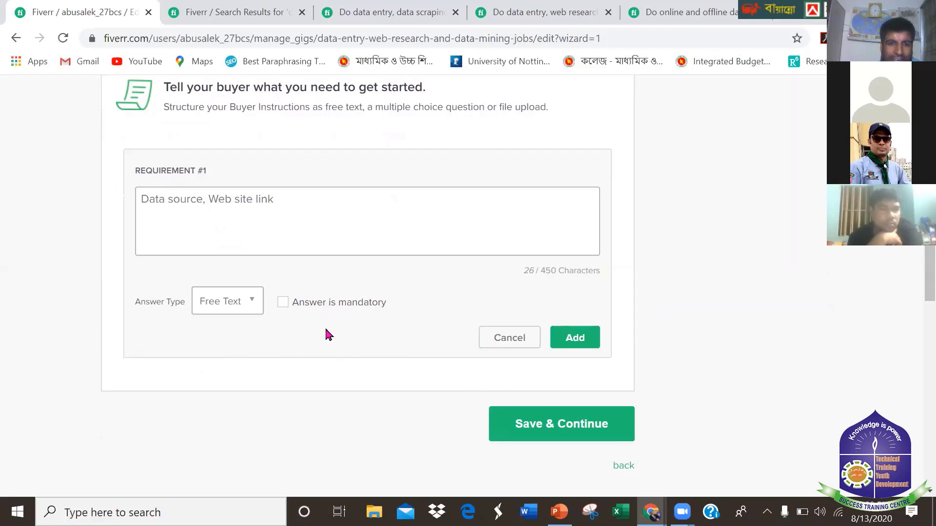
{"action": "left_click", "coordinate": [287, 304]}
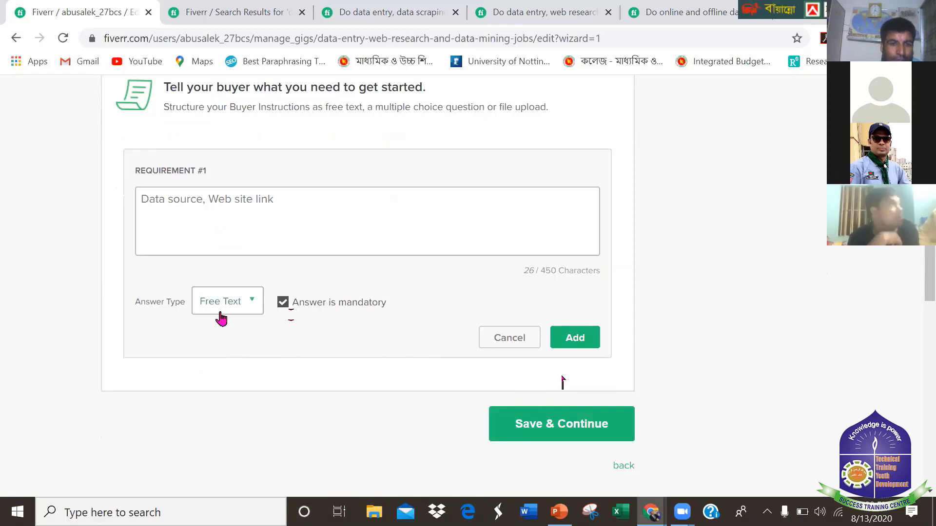
{"action": "left_click", "coordinate": [253, 304]}
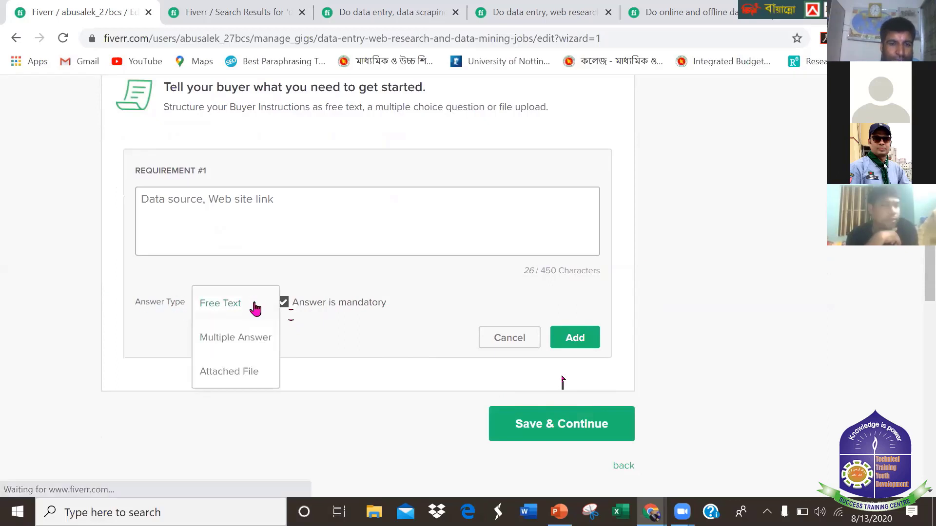
{"action": "left_click", "coordinate": [253, 373]}
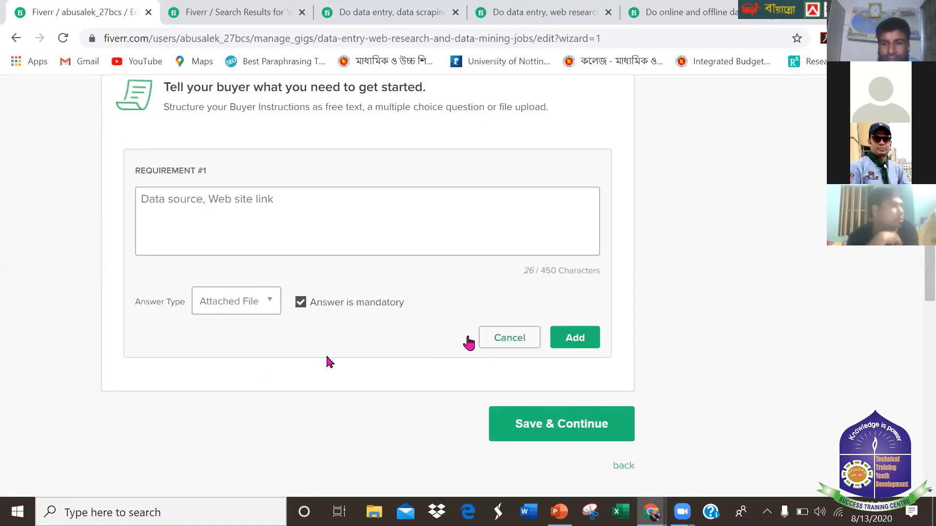
{"action": "left_click", "coordinate": [583, 346]}
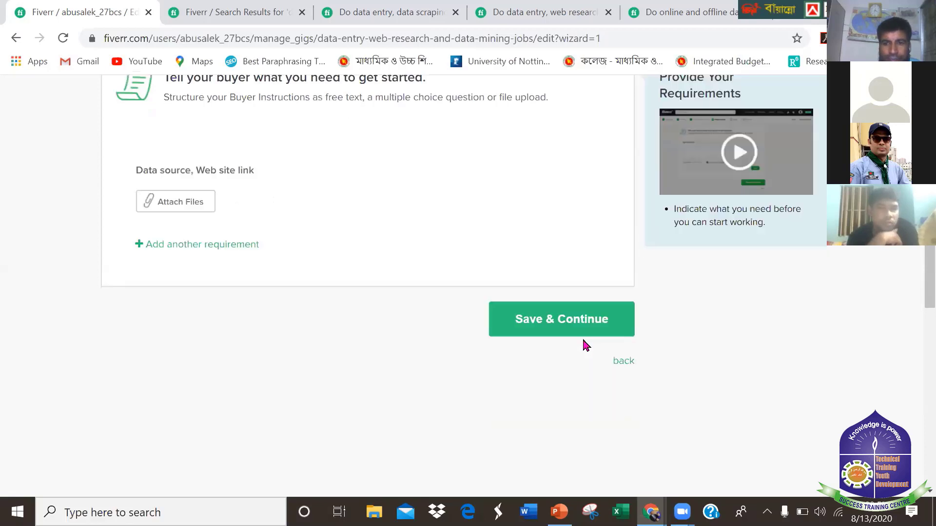
Save the buyer requirements with this single entry and continue to the Gallery stage.
{"action": "scroll", "coordinate": [409, 327], "scroll_direction": "up", "scroll_amount": 1}
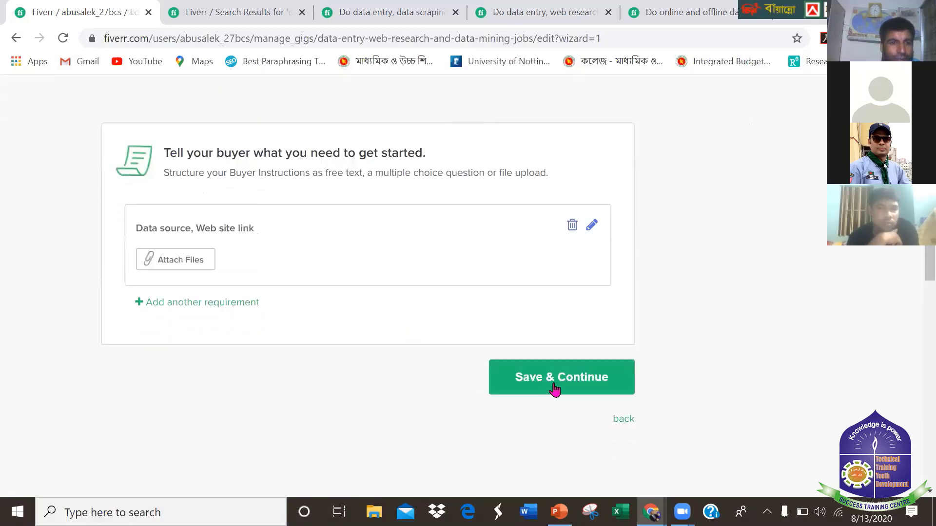
{"action": "scroll", "coordinate": [361, 394], "scroll_direction": "down", "scroll_amount": 3}
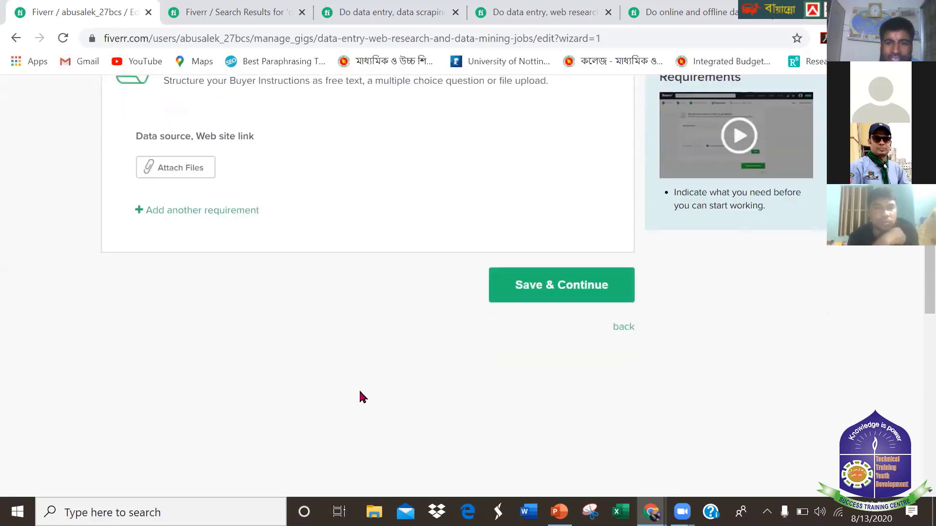
{"action": "scroll", "coordinate": [361, 395], "scroll_direction": "up", "scroll_amount": 3}
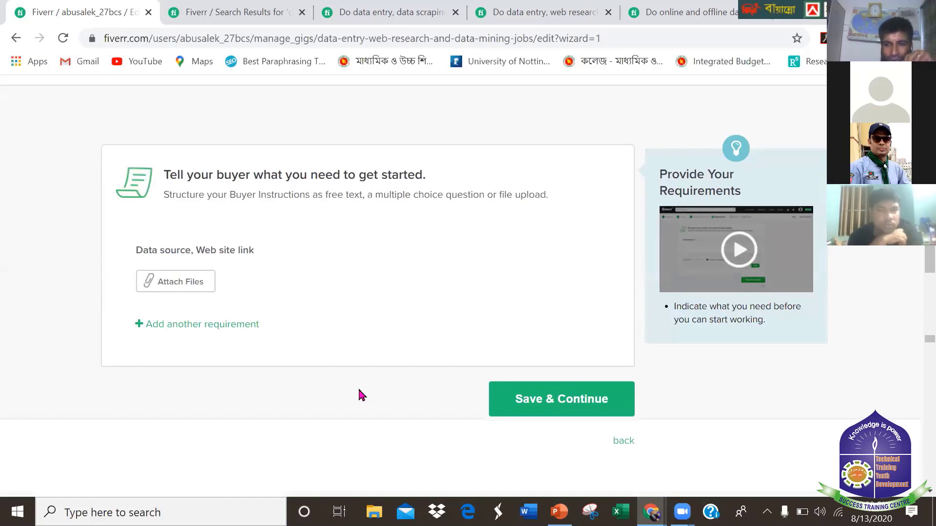
{"action": "left_click", "coordinate": [539, 402]}
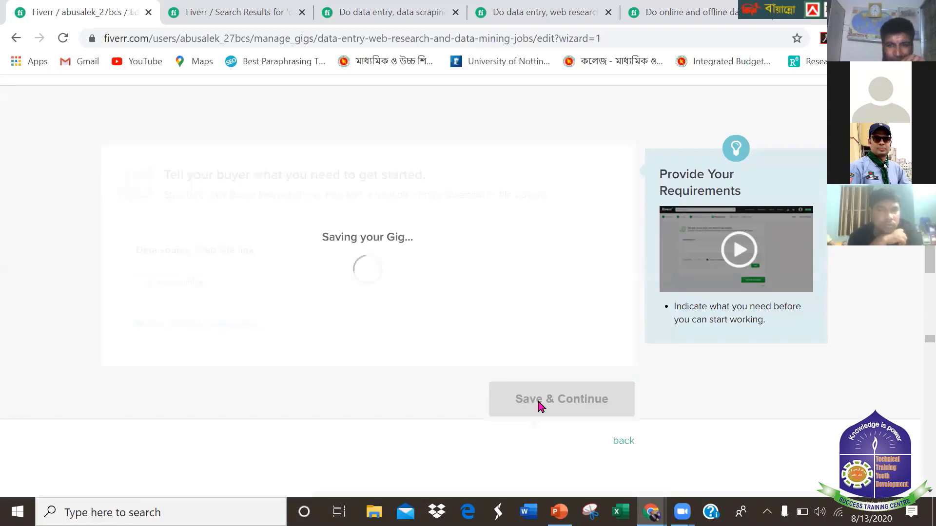
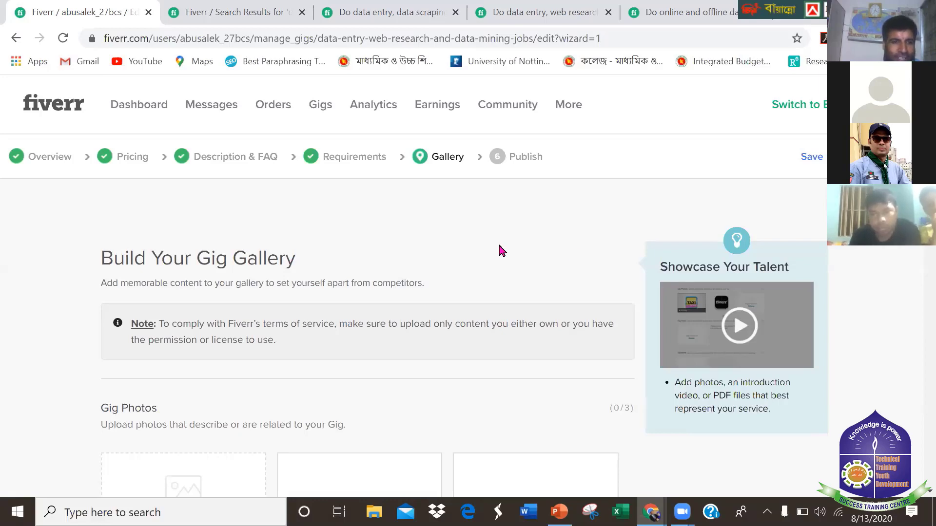
Examine the Gig Photos and Gig Video upload areas, and look into the photo file picker without choosing a file.
{"action": "scroll", "coordinate": [500, 258], "scroll_direction": "down", "scroll_amount": 3}
{"action": "scroll", "coordinate": [502, 260], "scroll_direction": "down", "scroll_amount": 3}
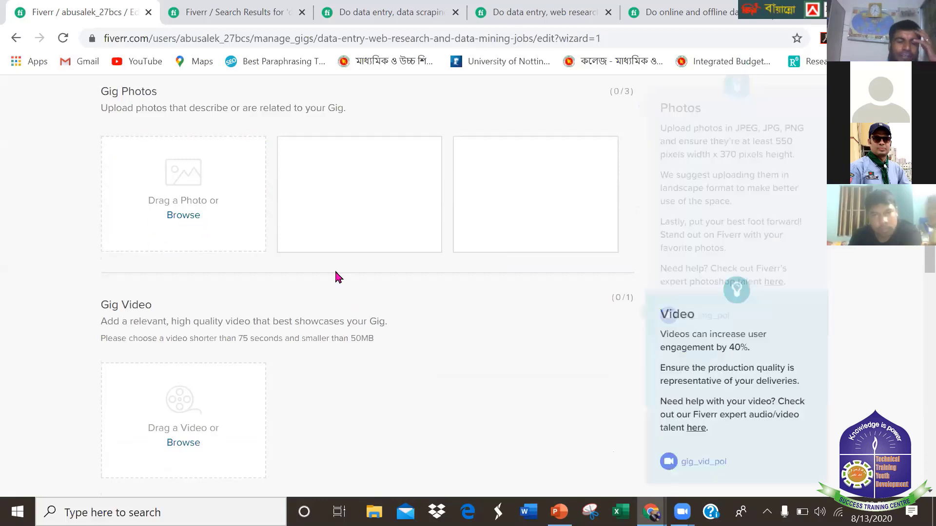
{"action": "scroll", "coordinate": [340, 248], "scroll_direction": "down", "scroll_amount": 1}
{"action": "scroll", "coordinate": [340, 249], "scroll_direction": "up", "scroll_amount": 2}
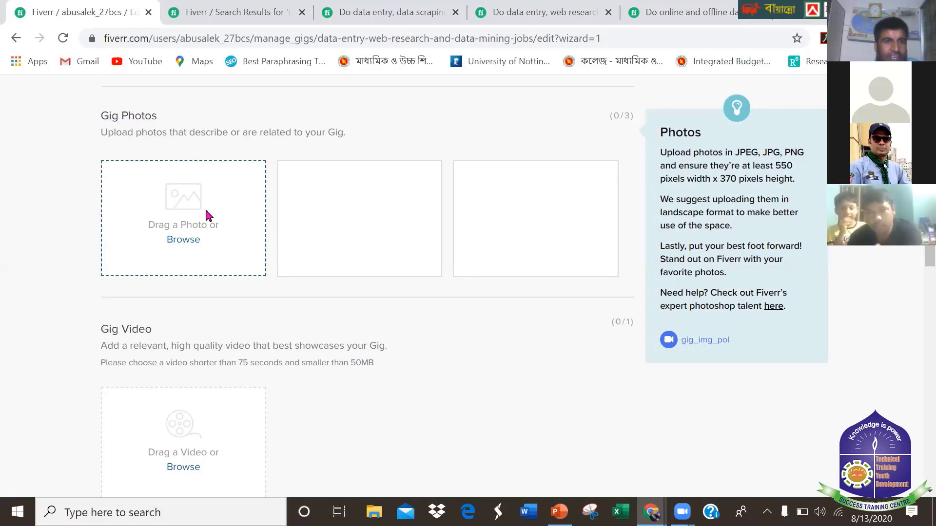
{"action": "left_click", "coordinate": [182, 240]}
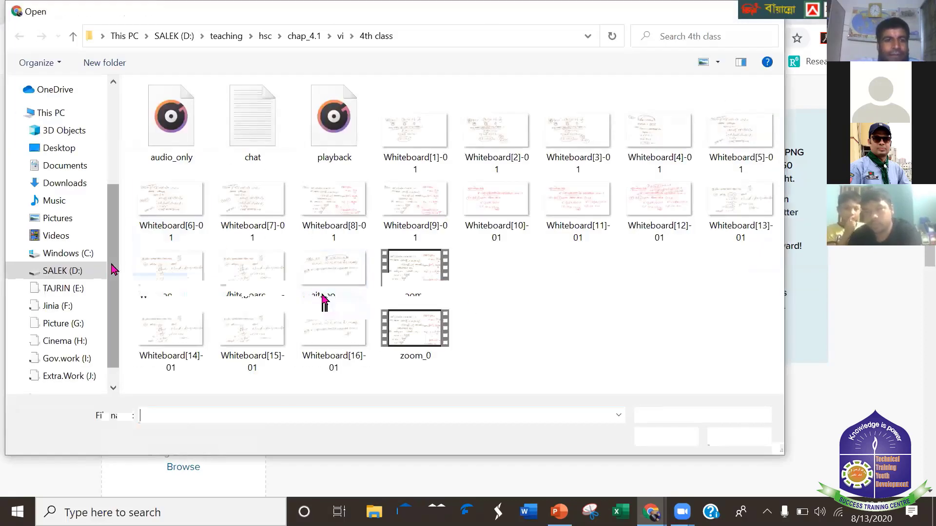
{"action": "left_click", "coordinate": [754, 441]}
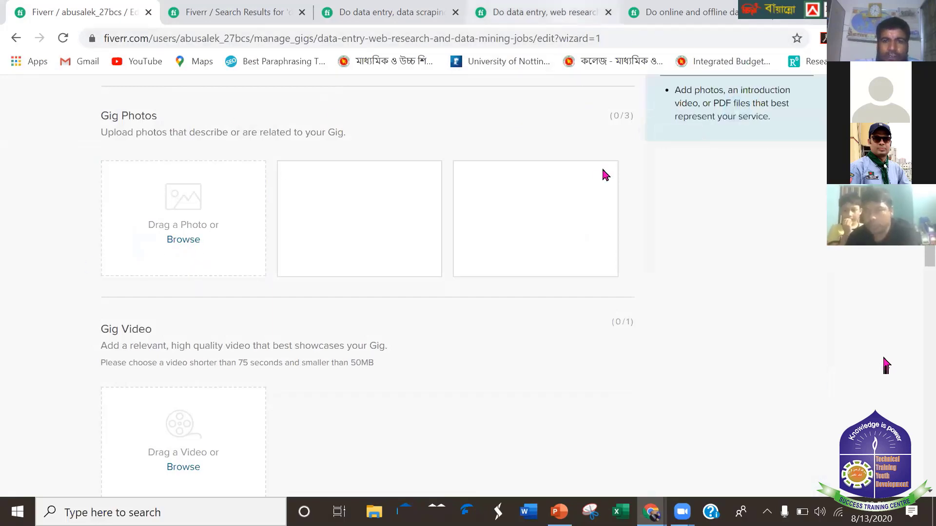
Examine the cover image of the open competitor gig for data entry, web research and copy paste jobs.
{"action": "key", "text": "ctrl+4"}
{"action": "scroll", "coordinate": [479, 251], "scroll_direction": "down", "scroll_amount": 3}
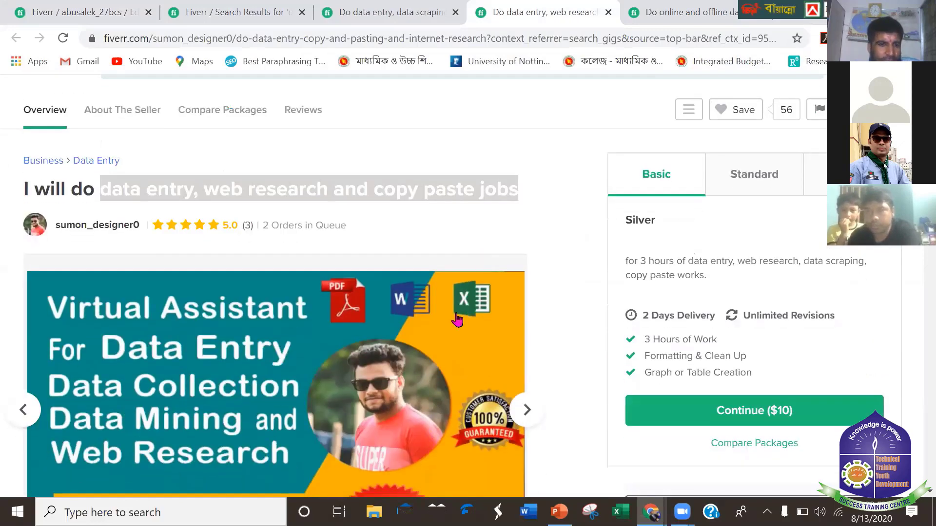
{"action": "scroll", "coordinate": [457, 319], "scroll_direction": "down", "scroll_amount": 3}
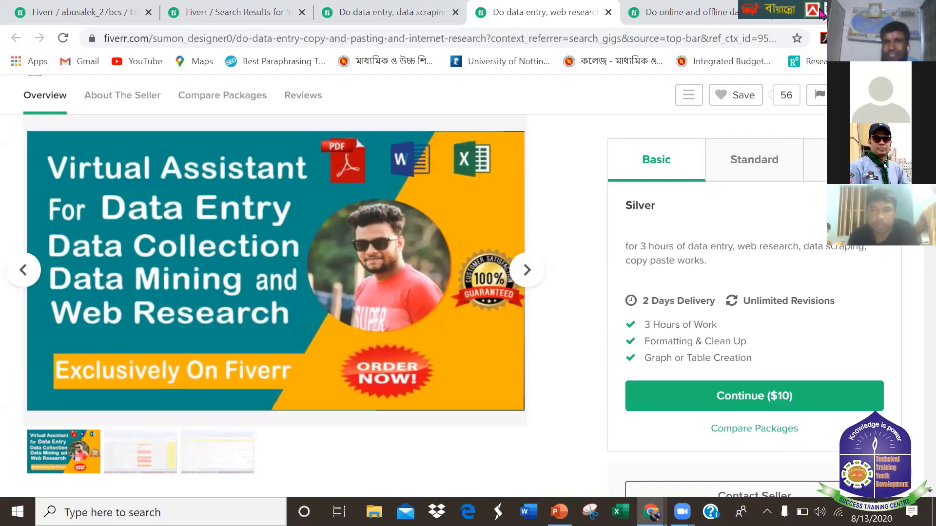
Minimize the floating Bangla keyboard toolbar so it no longer covers the browser tabs.
{"action": "left_click", "coordinate": [794, 15]}
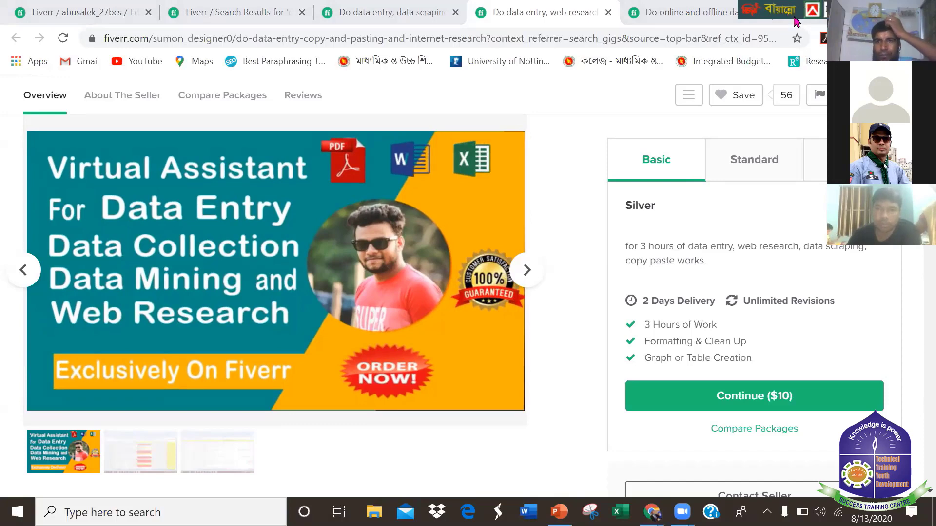
{"action": "left_click_drag", "start_coordinate": [878, 12], "coordinate": [835, 12]}
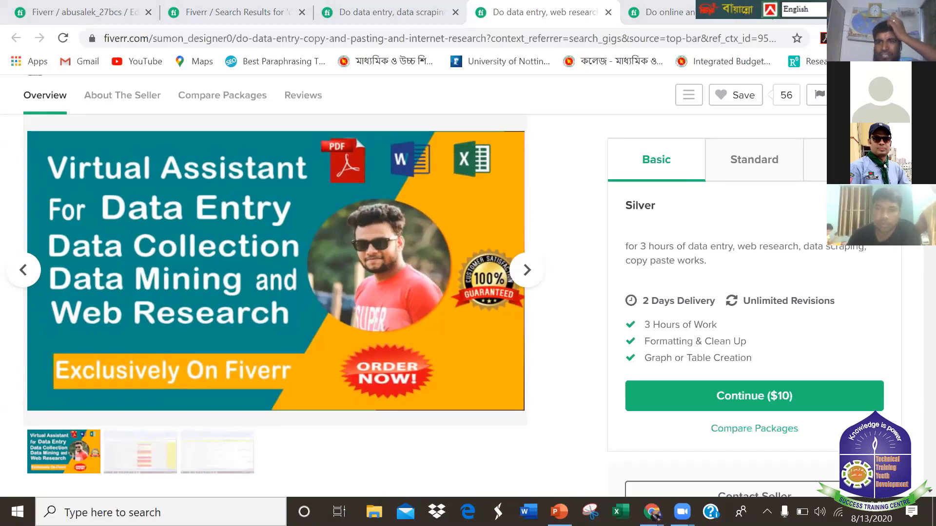
{"action": "left_click", "coordinate": [899, 10]}
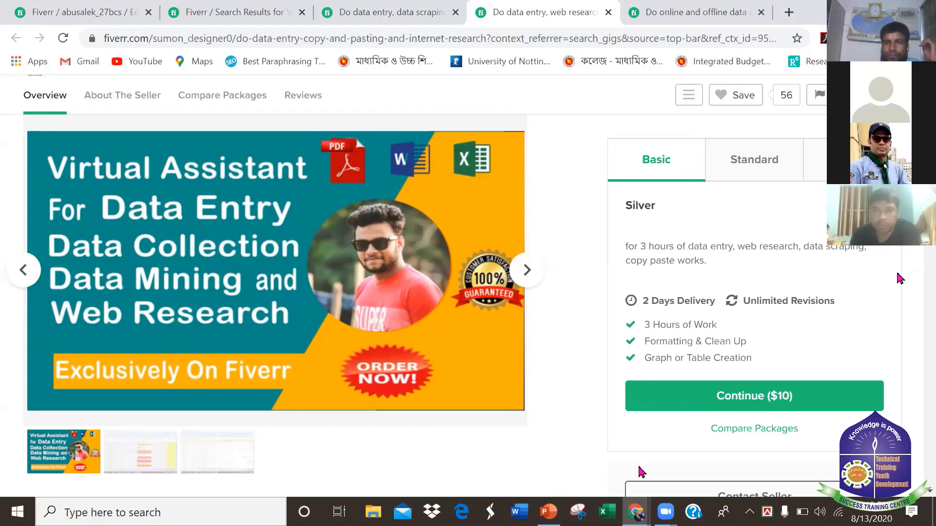
Open canva.com in a new browser tab.
{"action": "left_click", "coordinate": [789, 13]}
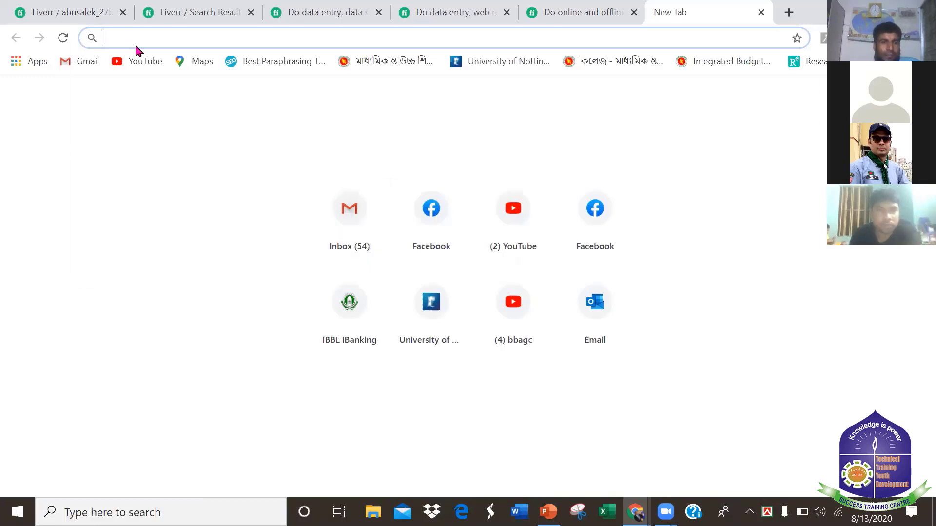
{"action": "type", "text": "canv"}
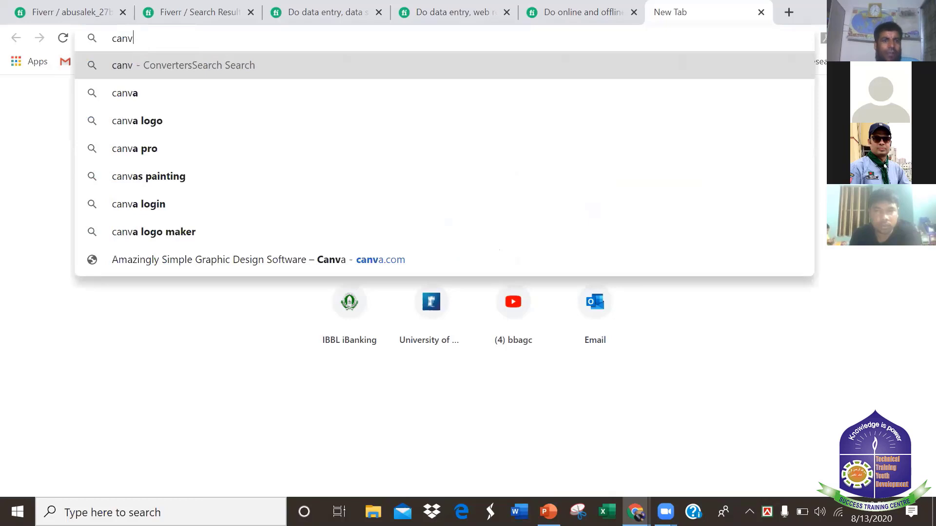
{"action": "type", "text": "a"}
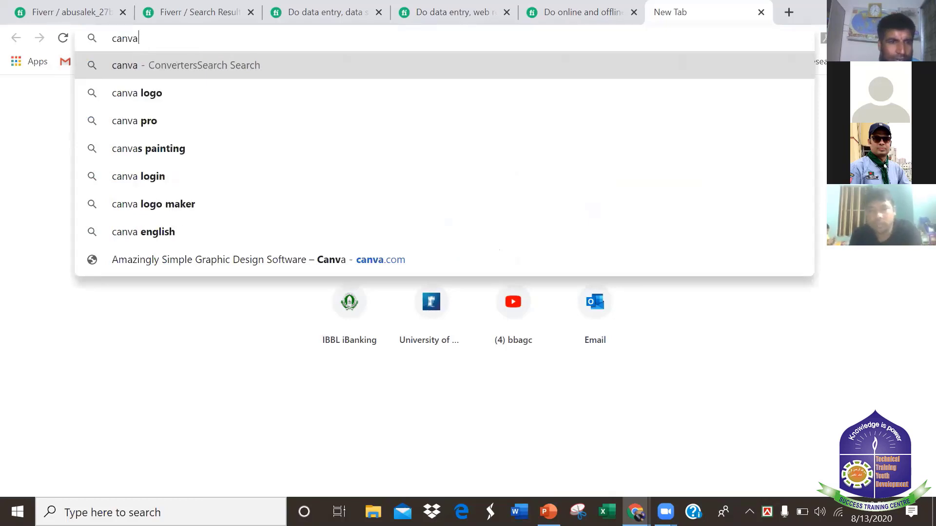
{"action": "type", "text": ".com"}
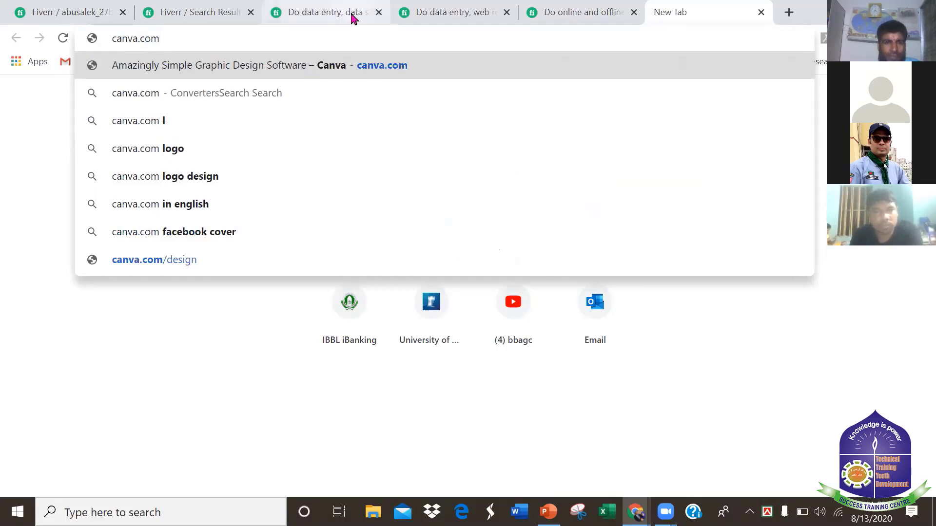
{"action": "key", "text": "Return"}
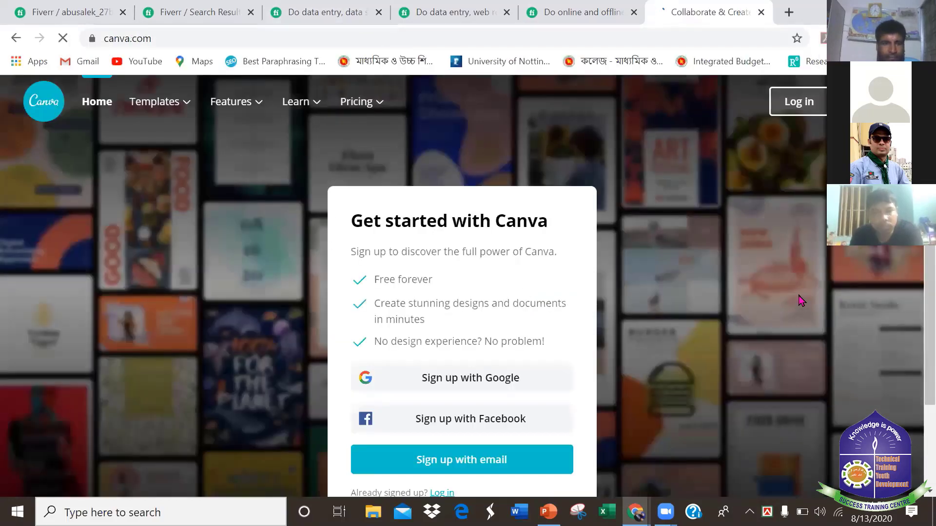
Sign in to Canva with the first of the suggested Google accounts.
{"action": "scroll", "coordinate": [801, 301], "scroll_direction": "down", "scroll_amount": 2}
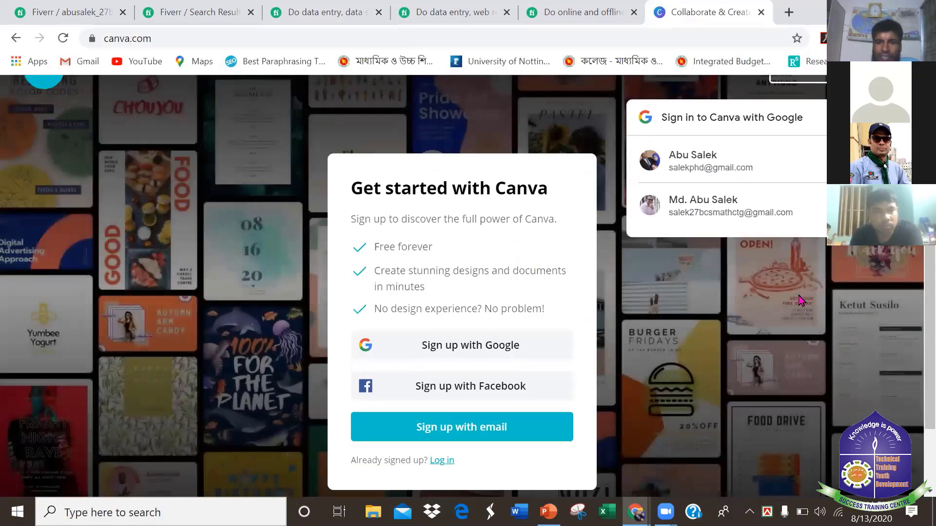
{"action": "scroll", "coordinate": [802, 301], "scroll_direction": "up", "scroll_amount": 1}
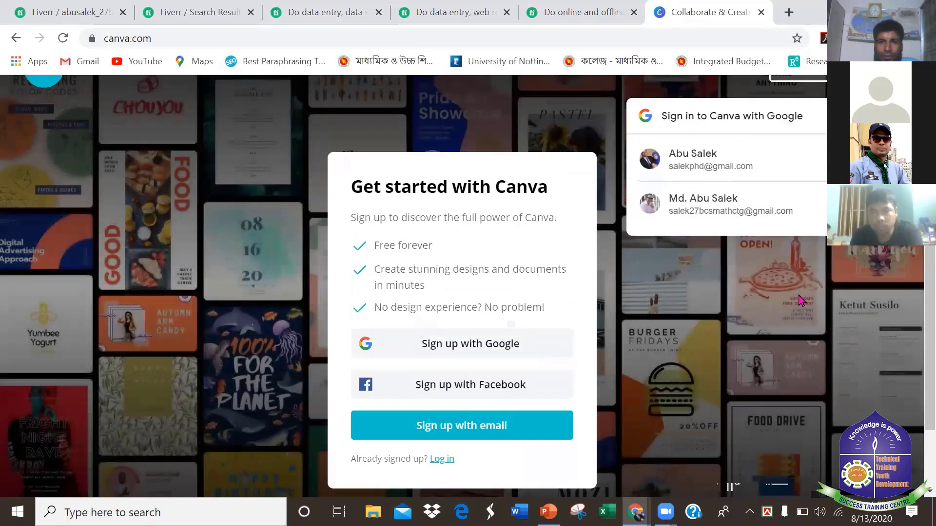
{"action": "scroll", "coordinate": [802, 301], "scroll_direction": "up", "scroll_amount": 1}
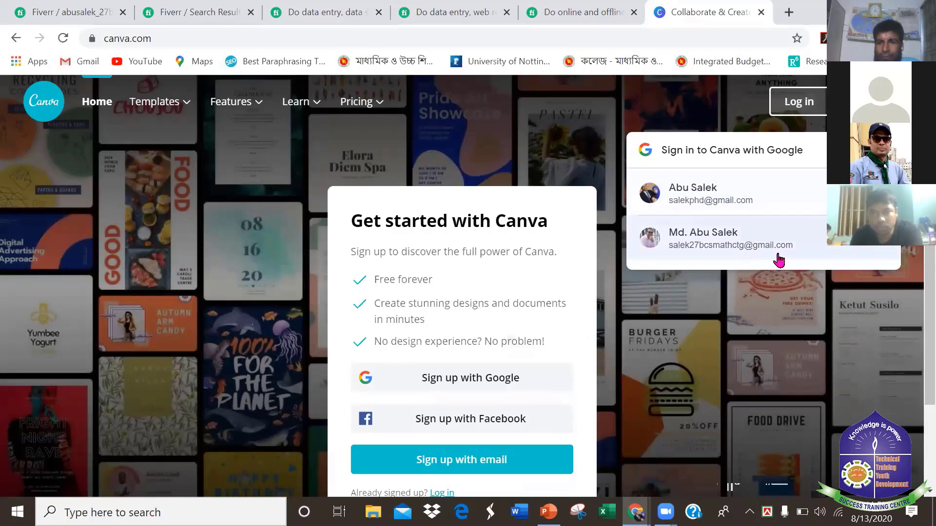
{"action": "scroll", "coordinate": [779, 260], "scroll_direction": "down", "scroll_amount": 1}
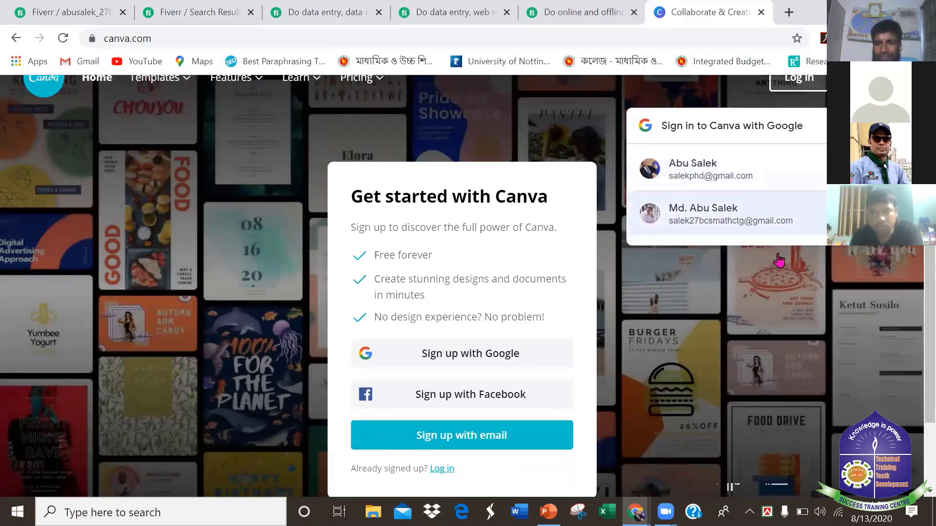
{"action": "left_click", "coordinate": [696, 174]}
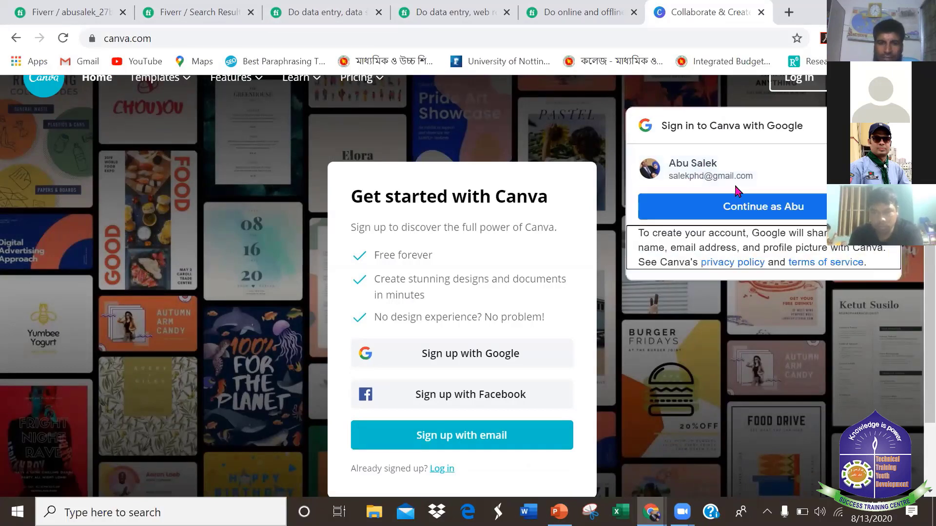
{"action": "left_click", "coordinate": [749, 214]}
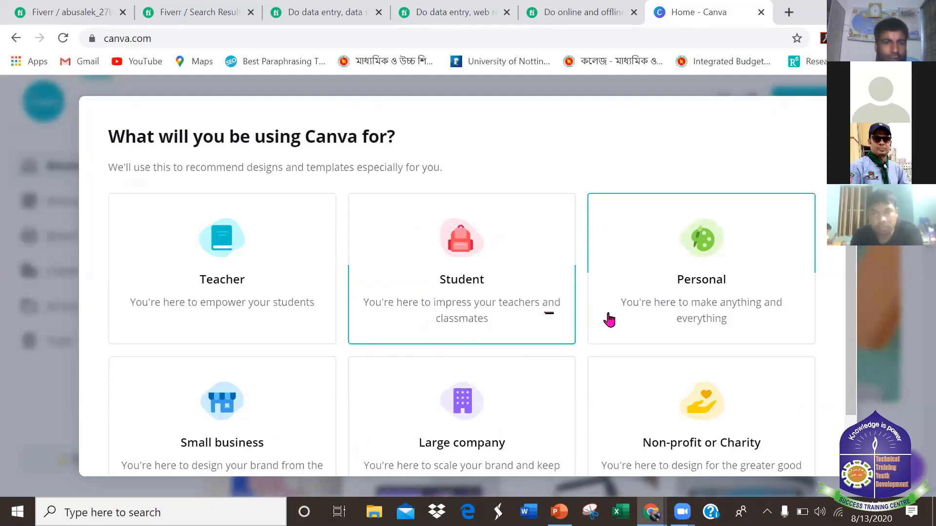
Choose Teacher as the intended use of Canva and start verification for the free Education package.
{"action": "scroll", "coordinate": [609, 317], "scroll_direction": "down", "scroll_amount": 1}
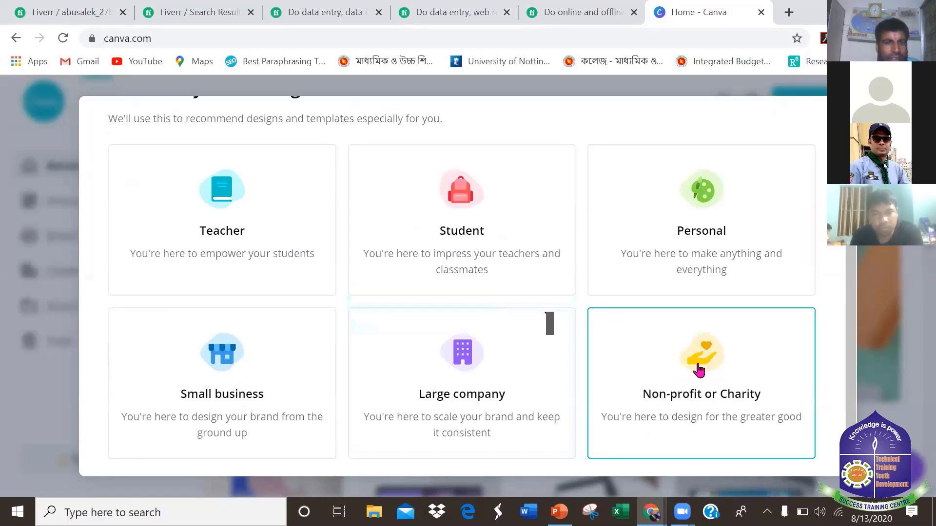
{"action": "left_click", "coordinate": [269, 223]}
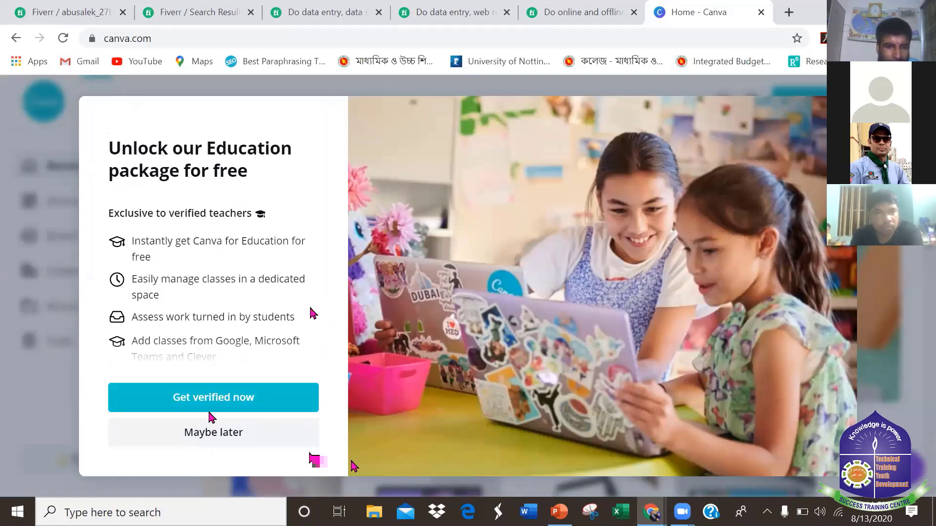
{"action": "left_click", "coordinate": [238, 402]}
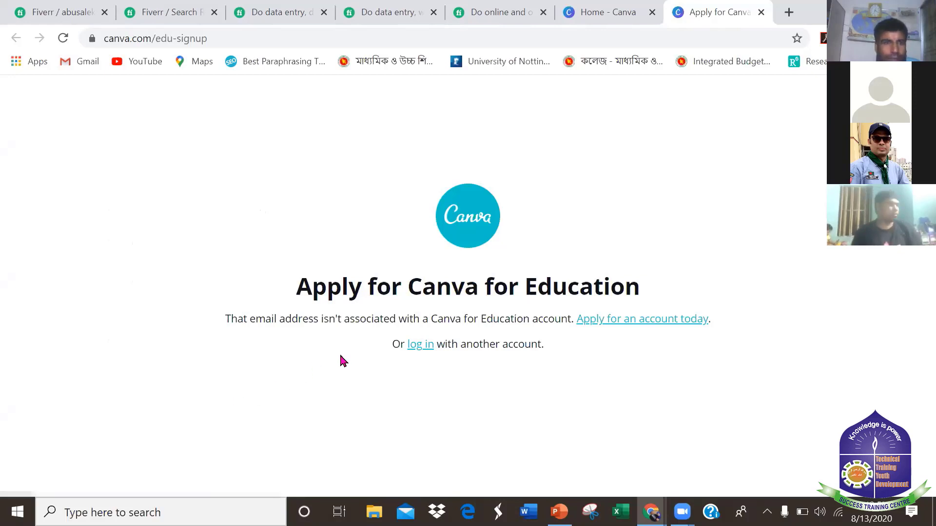
Reload the Canva for Education signup page, then open the account application link and view the Education program article.
{"action": "left_click", "coordinate": [62, 43]}
{"action": "left_click", "coordinate": [541, 152]}
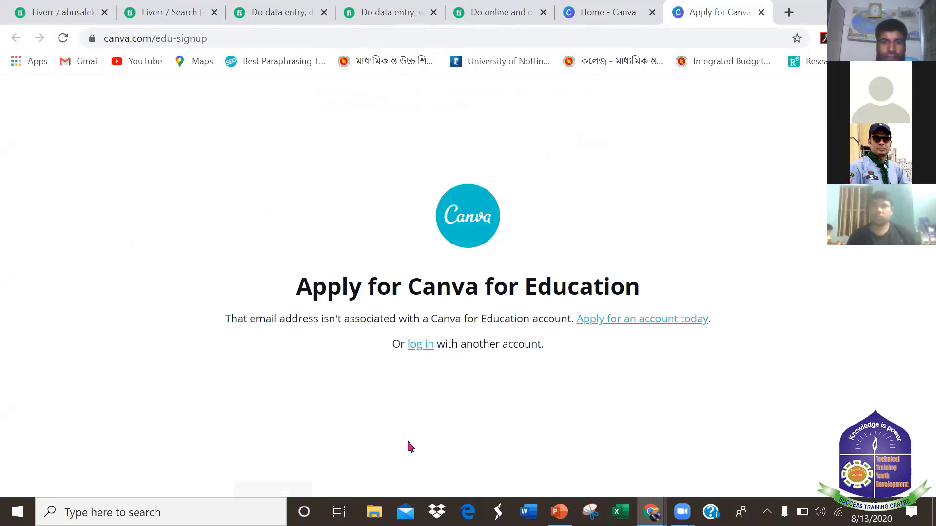
{"action": "left_click", "coordinate": [659, 324]}
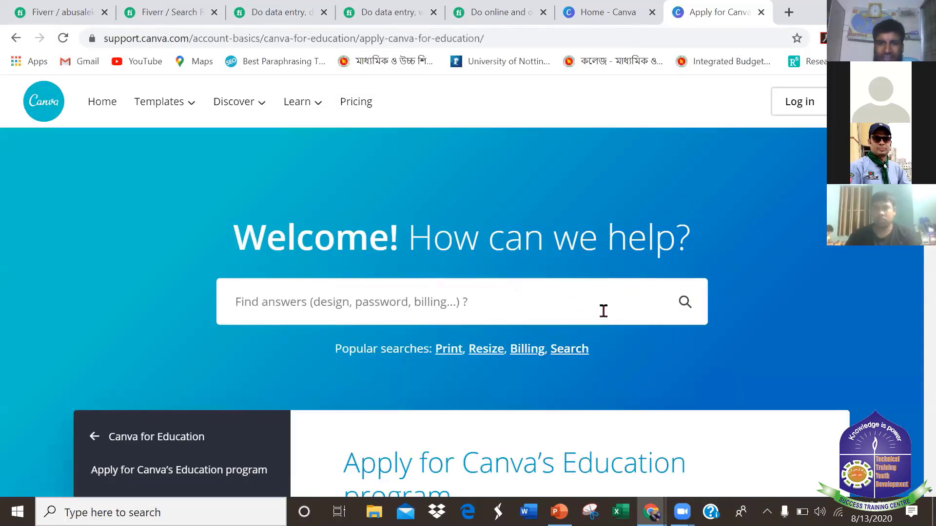
{"action": "scroll", "coordinate": [603, 311], "scroll_direction": "down", "scroll_amount": 3}
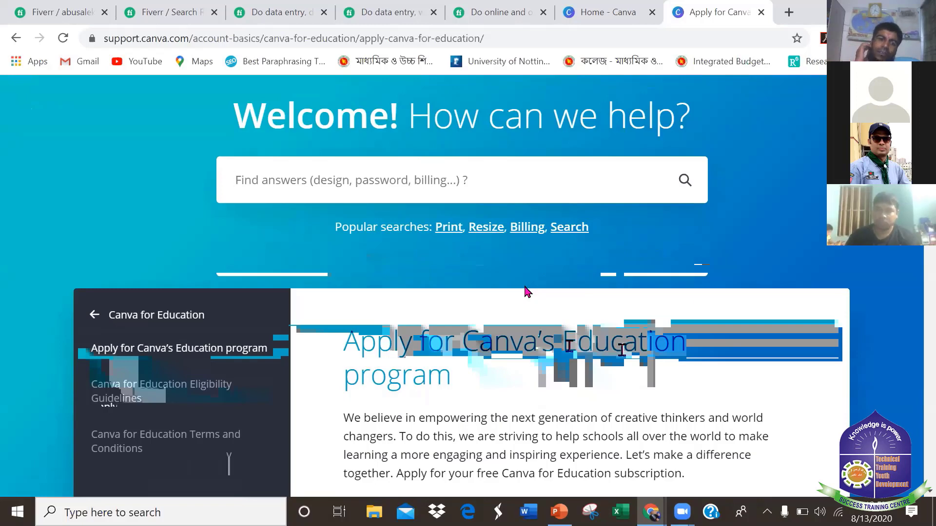
Search the web in a new browser tab for "fiverr gig image size" and enlarge the image result showing the gig dimensions.
{"action": "left_click", "coordinate": [792, 13]}
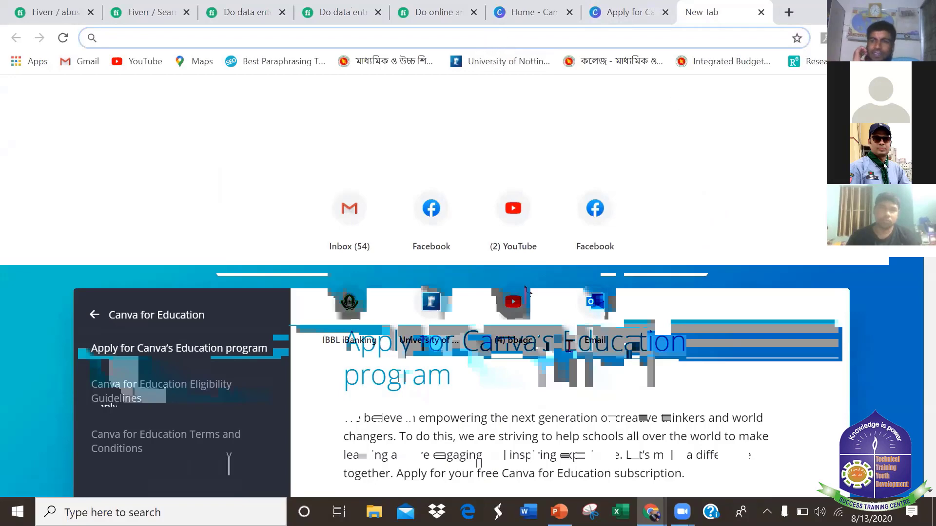
{"action": "type", "text": "fi"}
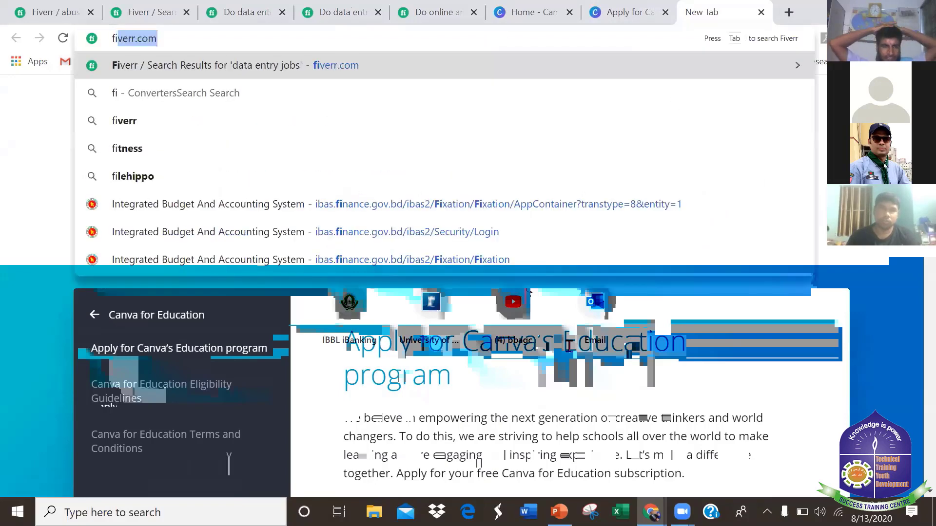
{"action": "type", "text": "bber"}
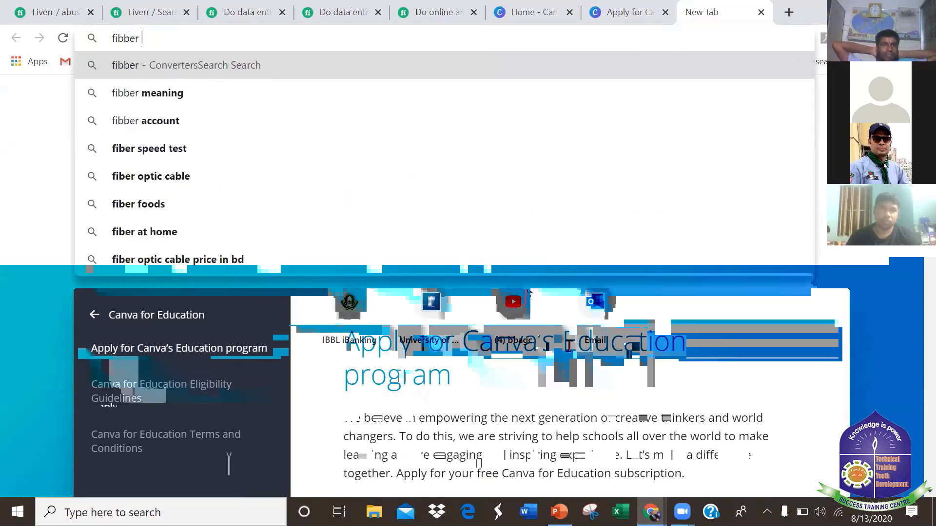
{"action": "type", "text": " gi"}
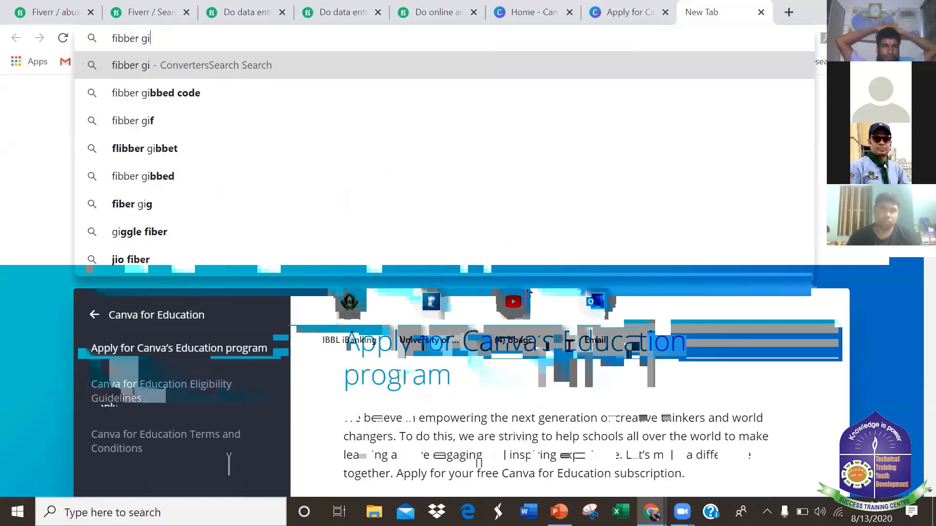
{"action": "type", "text": "g"}
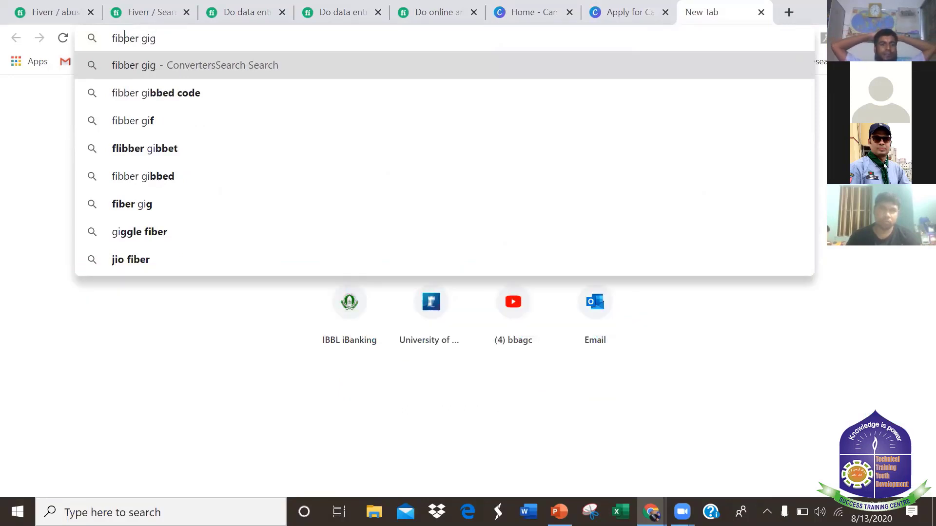
{"action": "key", "text": "BackSpace"}
{"action": "key", "text": "BackSpace"}
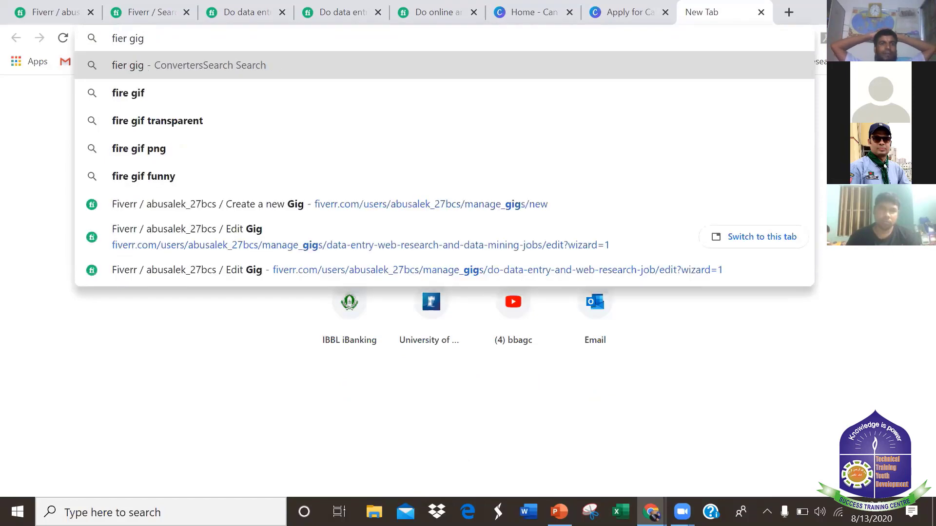
{"action": "type", "text": "ve"}
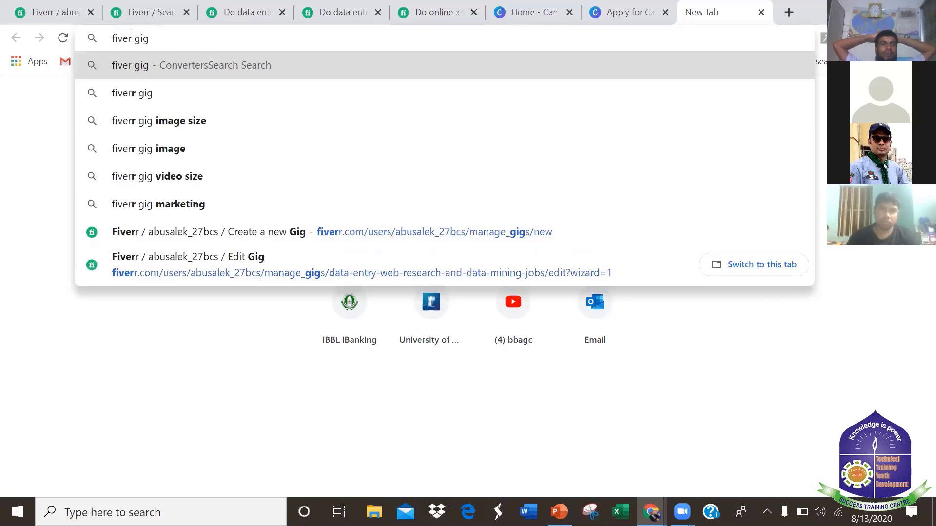
{"action": "type", "text": "r"}
{"action": "key", "text": "Right"}
{"action": "key", "text": "Right"}
{"action": "key", "text": "Right"}
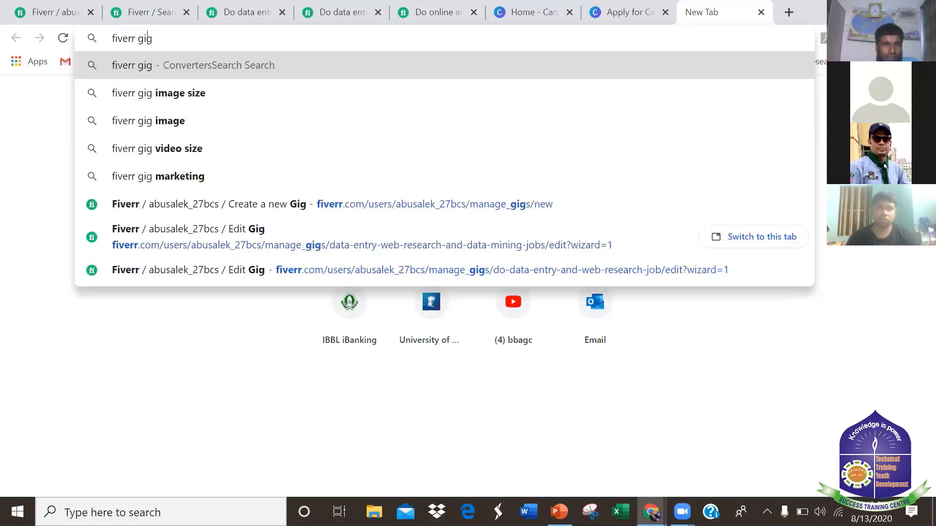
{"action": "key", "text": "Right"}
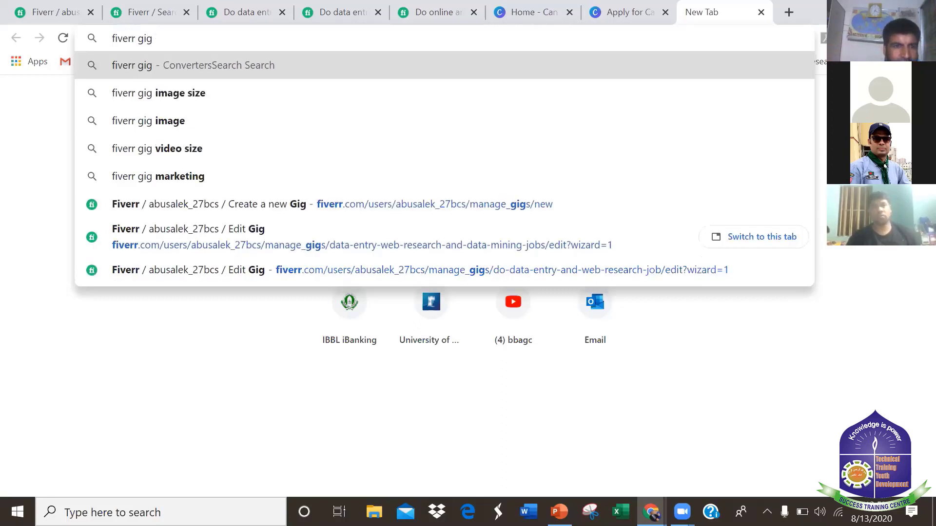
{"action": "key", "text": "Down"}
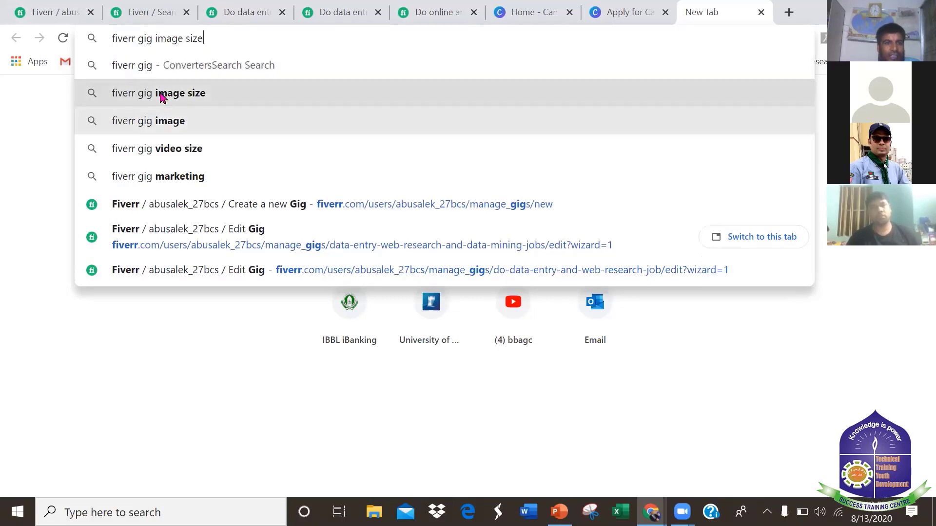
{"action": "left_click", "coordinate": [162, 97]}
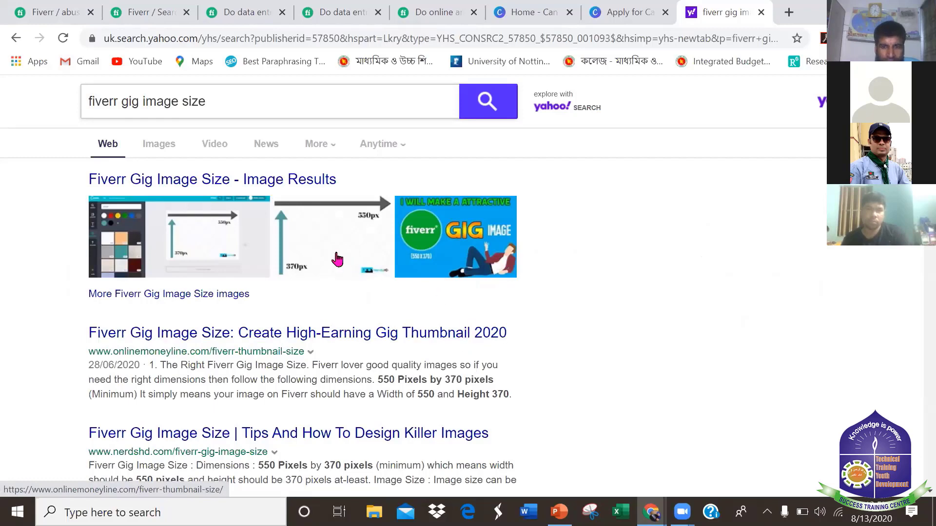
{"action": "left_click", "coordinate": [367, 259]}
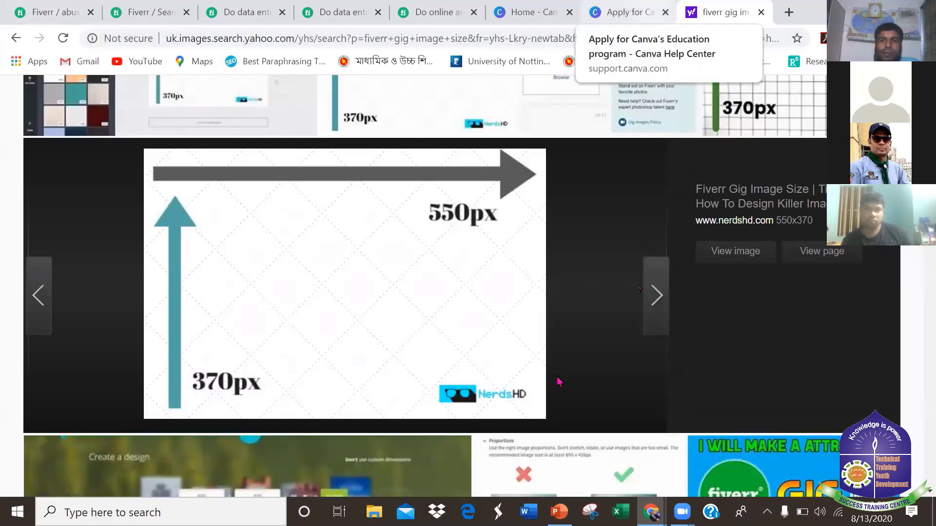
Return to the Canva Education help page and go from there to the Canva home page.
{"action": "left_click", "coordinate": [628, 12]}
{"action": "scroll", "coordinate": [548, 270], "scroll_direction": "down", "scroll_amount": 2}
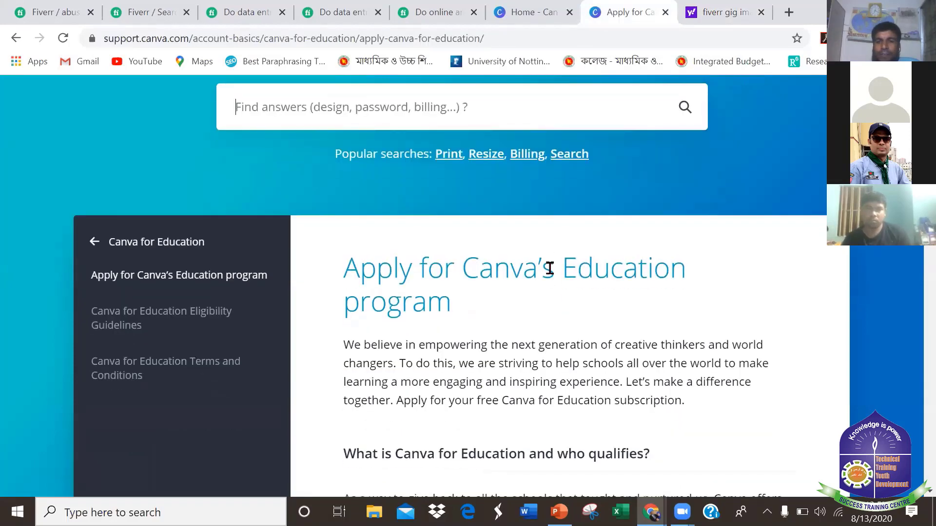
{"action": "scroll", "coordinate": [550, 268], "scroll_direction": "up", "scroll_amount": 1}
{"action": "scroll", "coordinate": [550, 267], "scroll_direction": "up", "scroll_amount": 1}
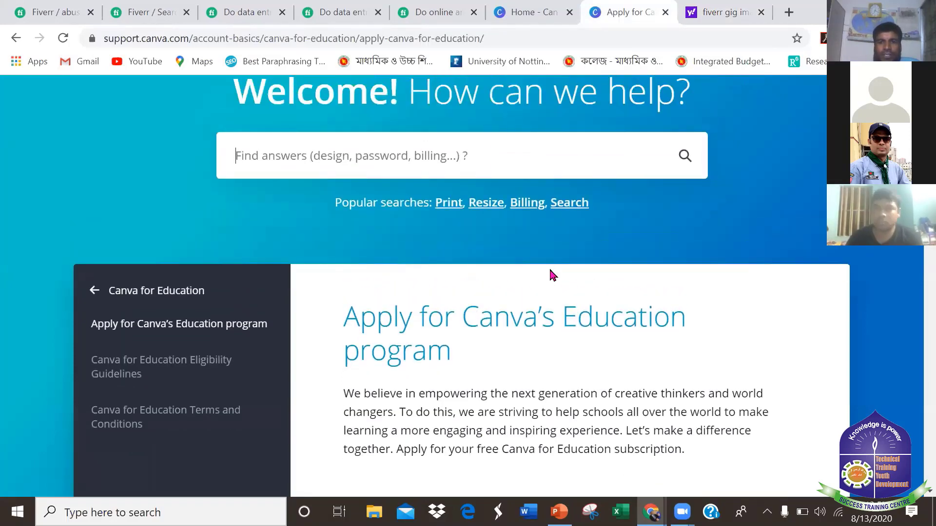
{"action": "scroll", "coordinate": [549, 270], "scroll_direction": "up", "scroll_amount": 1}
{"action": "scroll", "coordinate": [550, 270], "scroll_direction": "up", "scroll_amount": 2}
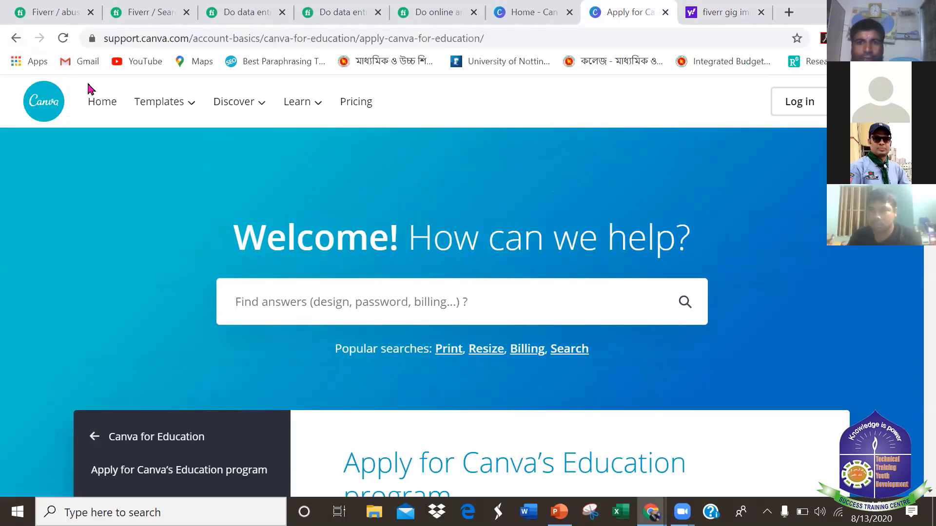
{"action": "left_click", "coordinate": [104, 103]}
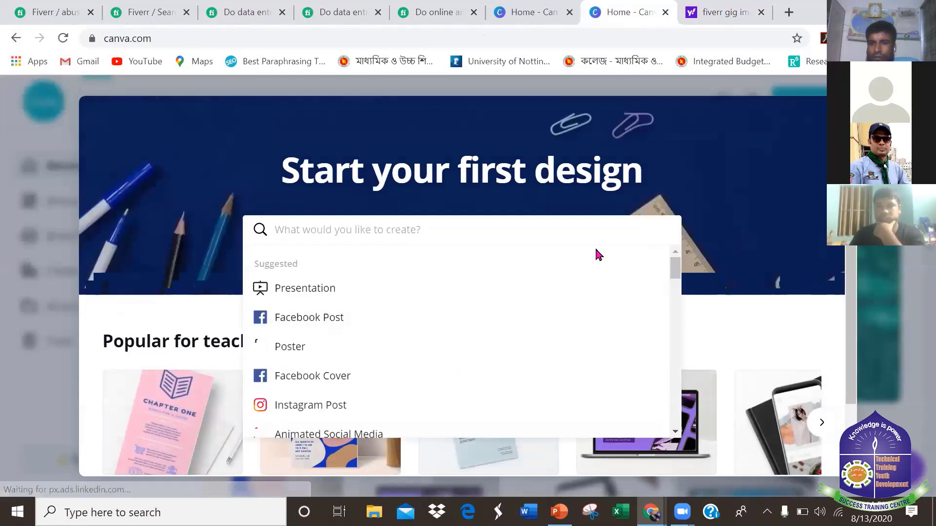
Examine the suggested design types and the templates popular for teachers and students in the first-design dialog.
{"action": "scroll", "coordinate": [592, 251], "scroll_direction": "down", "scroll_amount": 1}
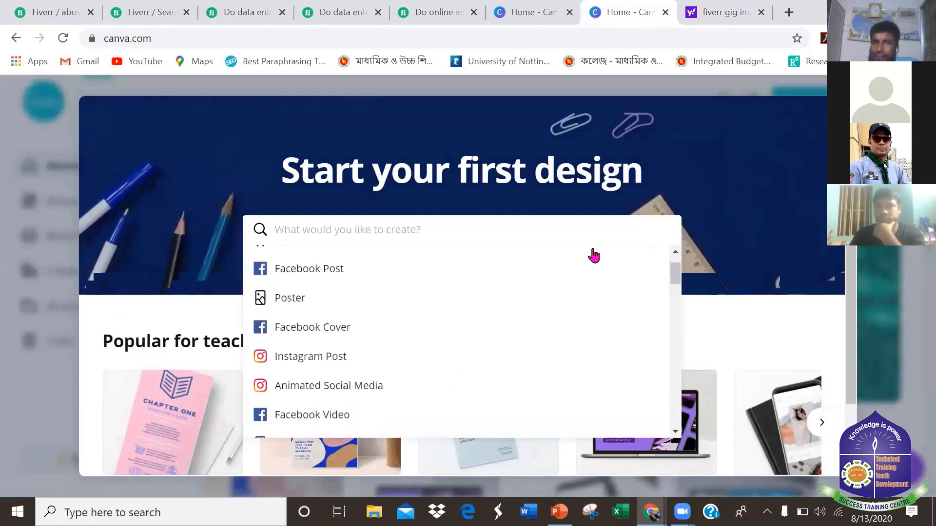
{"action": "left_click", "coordinate": [21, 170]}
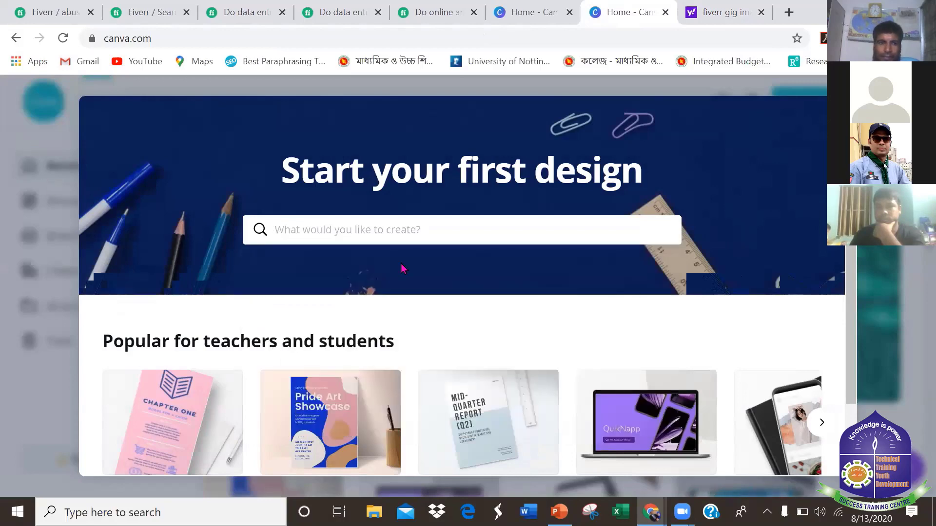
{"action": "scroll", "coordinate": [761, 263], "scroll_direction": "down", "scroll_amount": 2}
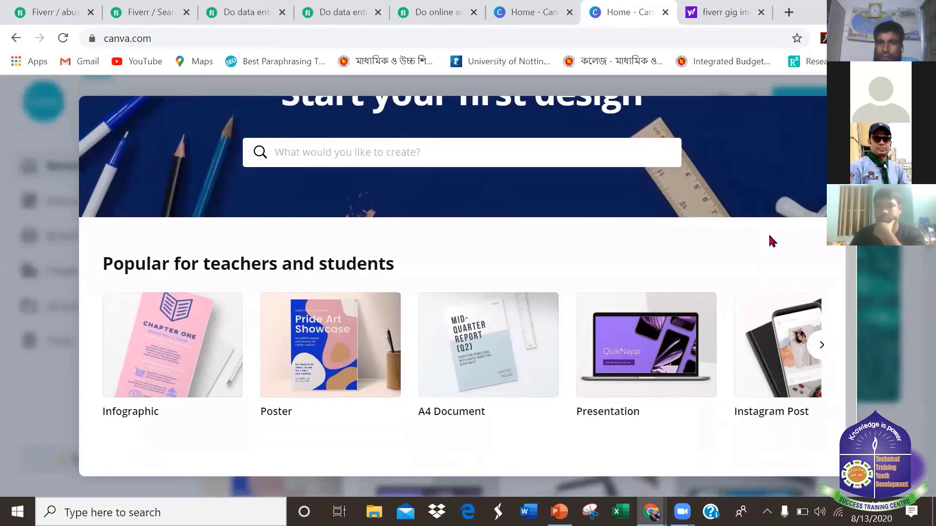
{"action": "scroll", "coordinate": [770, 239], "scroll_direction": "up", "scroll_amount": 2}
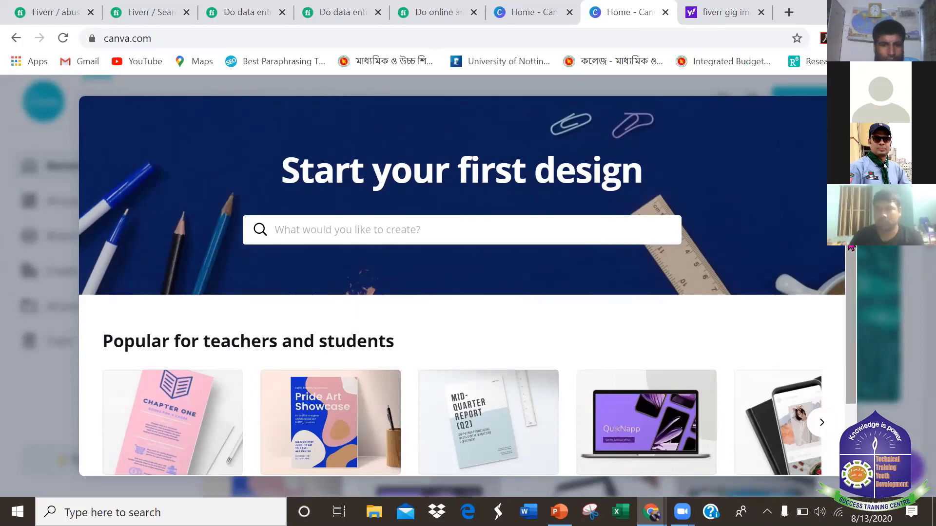
{"action": "scroll", "coordinate": [357, 264], "scroll_direction": "down", "scroll_amount": 3}
{"action": "scroll", "coordinate": [356, 265], "scroll_direction": "up", "scroll_amount": 3}
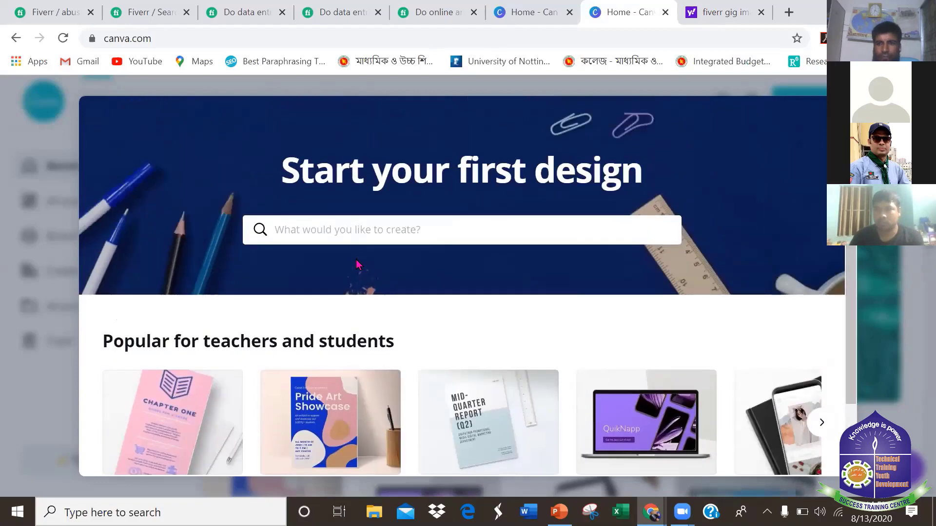
{"action": "left_click", "coordinate": [418, 231]}
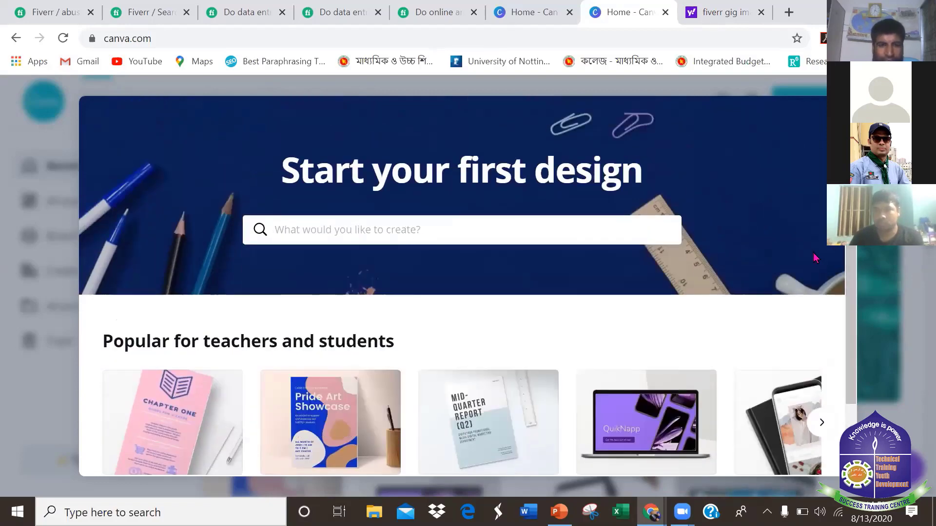
{"action": "left_click", "coordinate": [907, 258]}
{"action": "left_click", "coordinate": [475, 229]}
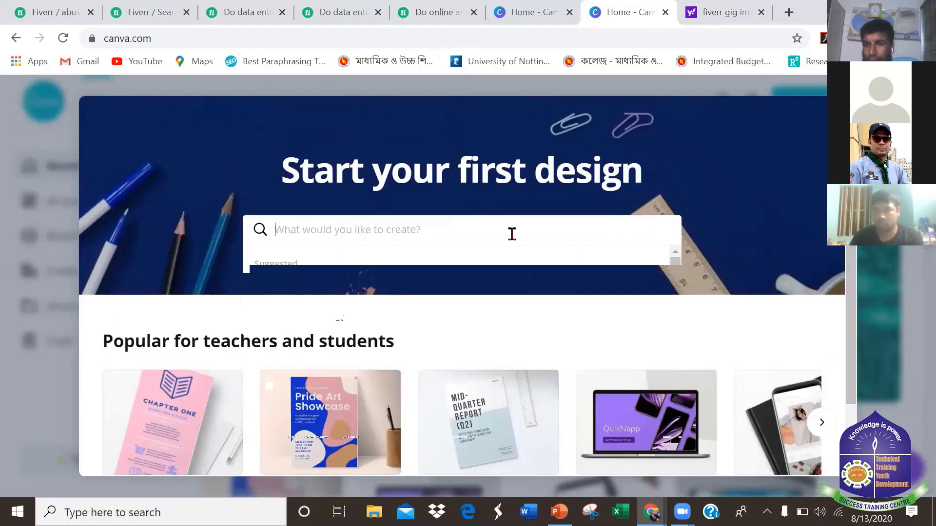
{"action": "left_click", "coordinate": [120, 194]}
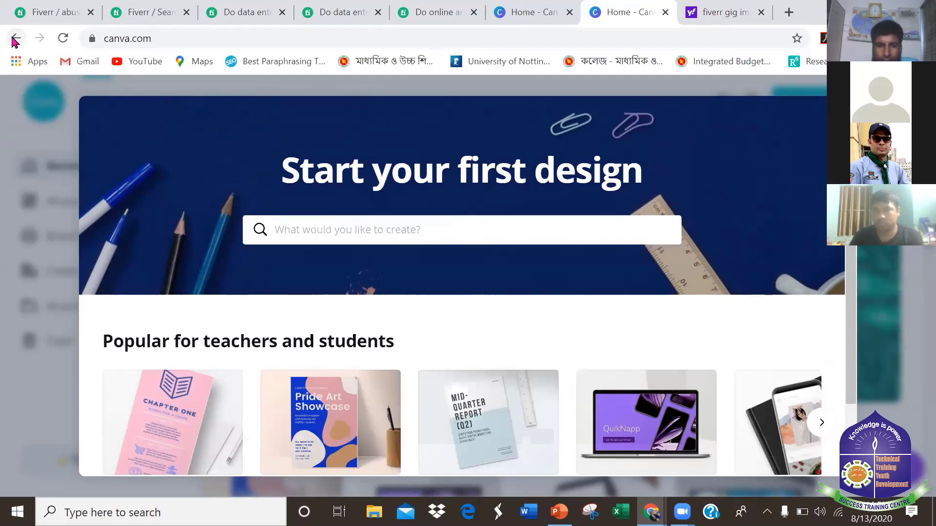
{"action": "scroll", "coordinate": [273, 238], "scroll_direction": "down", "scroll_amount": 1}
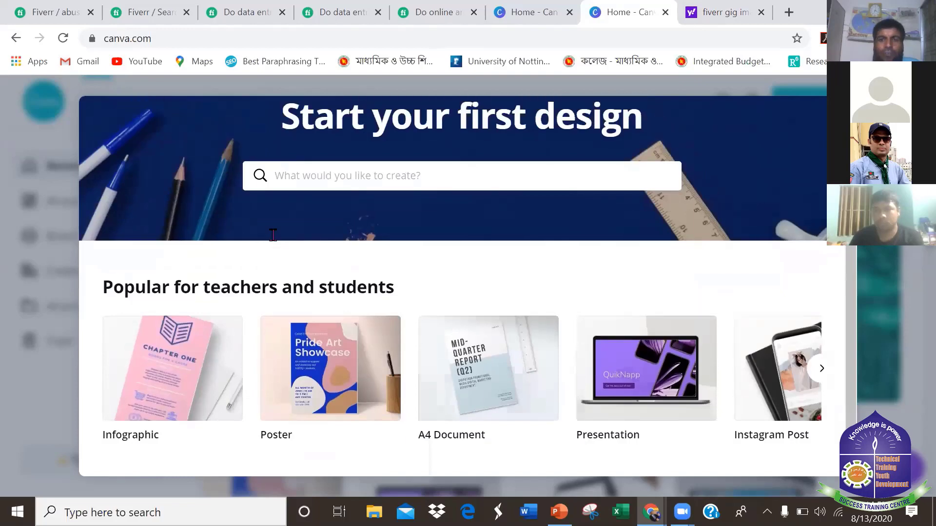
{"action": "scroll", "coordinate": [273, 237], "scroll_direction": "down", "scroll_amount": 2}
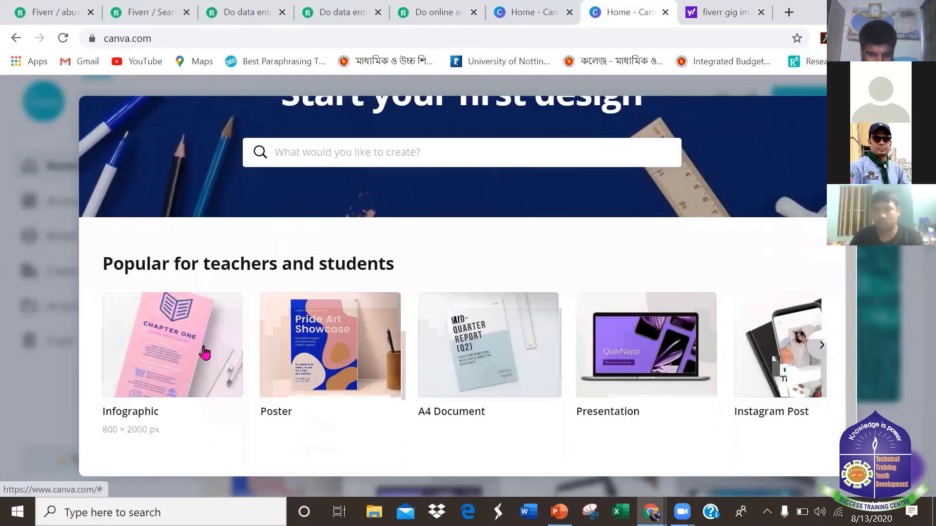
Start a blank Facebook Post design from the first-design dialog and go back to the Canva home page.
{"action": "left_click", "coordinate": [280, 156]}
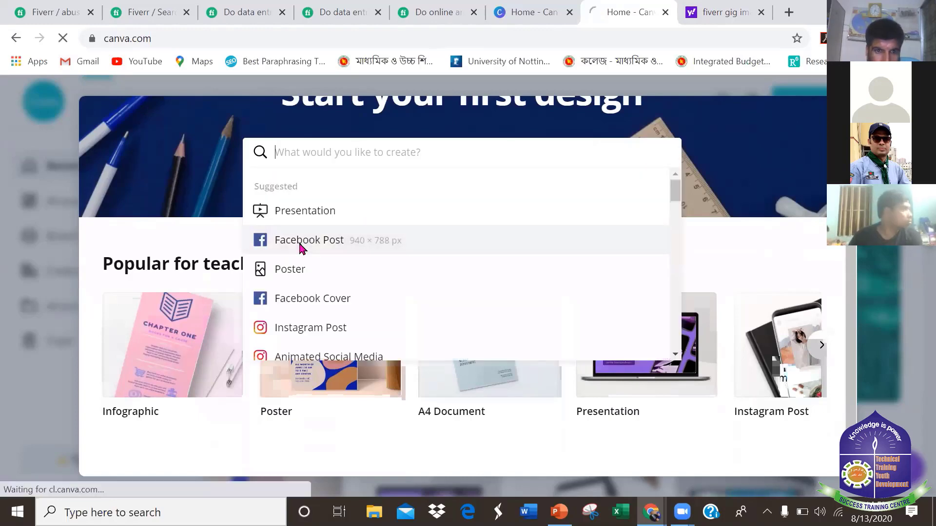
{"action": "left_click", "coordinate": [301, 241]}
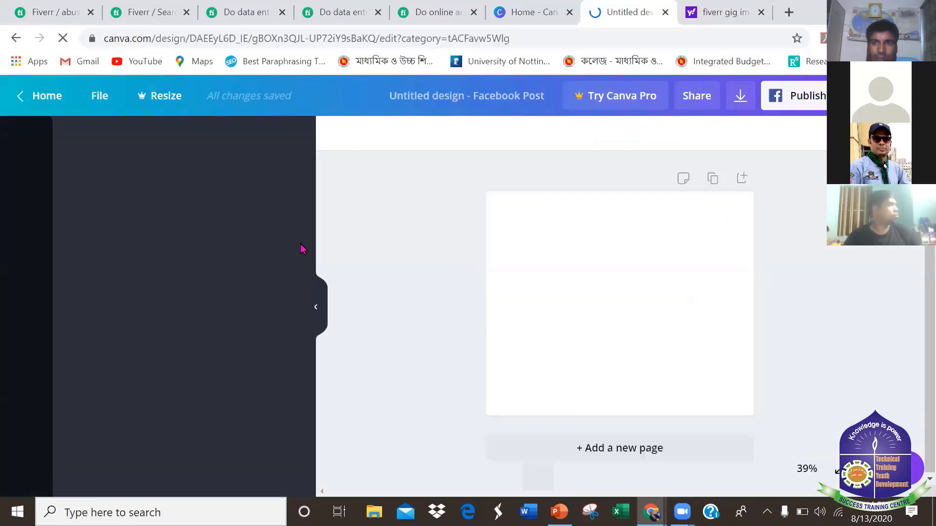
{"action": "left_click", "coordinate": [8, 39]}
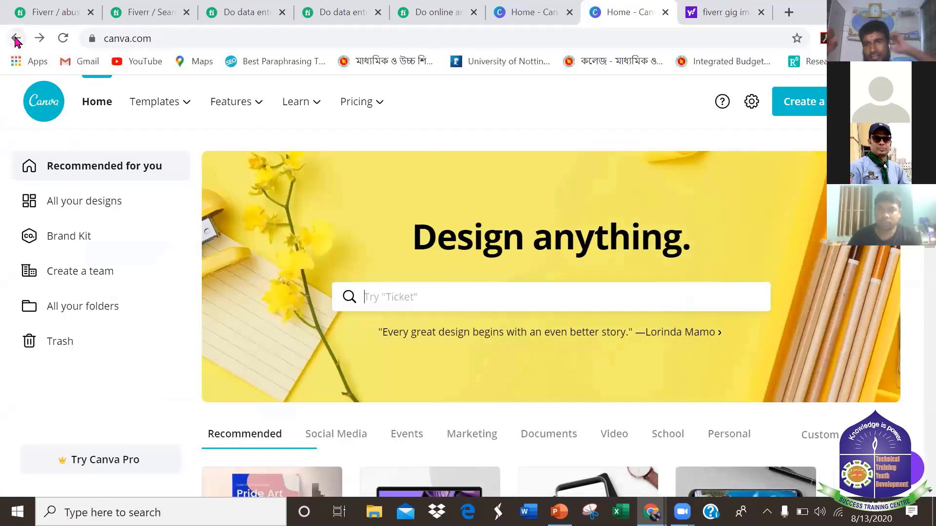
Create a new design with custom dimensions of 550 × 370 px.
{"action": "left_click", "coordinate": [481, 303]}
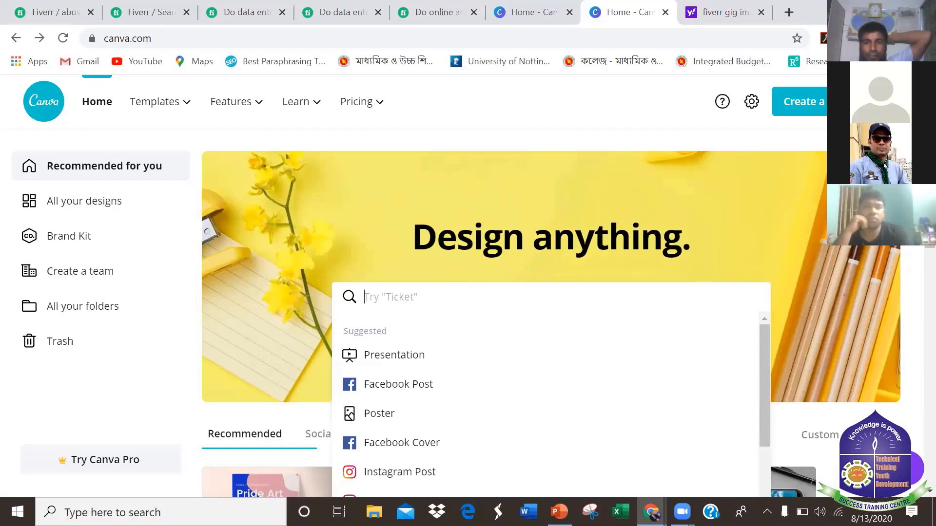
{"action": "left_click", "coordinate": [800, 102]}
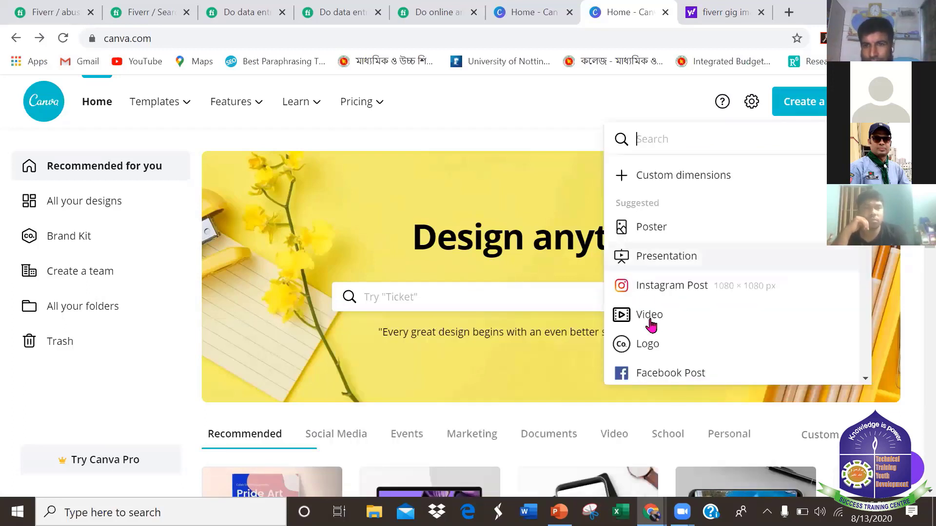
{"action": "left_click", "coordinate": [690, 177]}
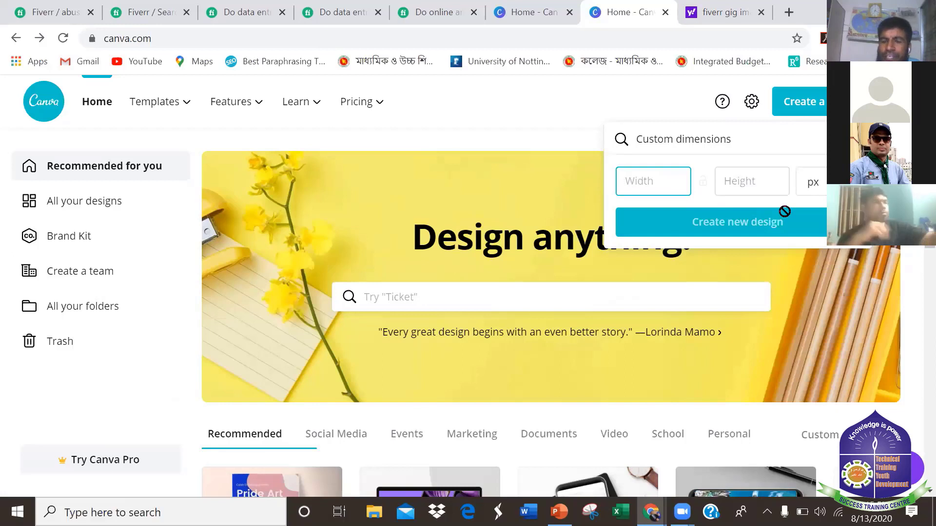
{"action": "type", "text": "5"}
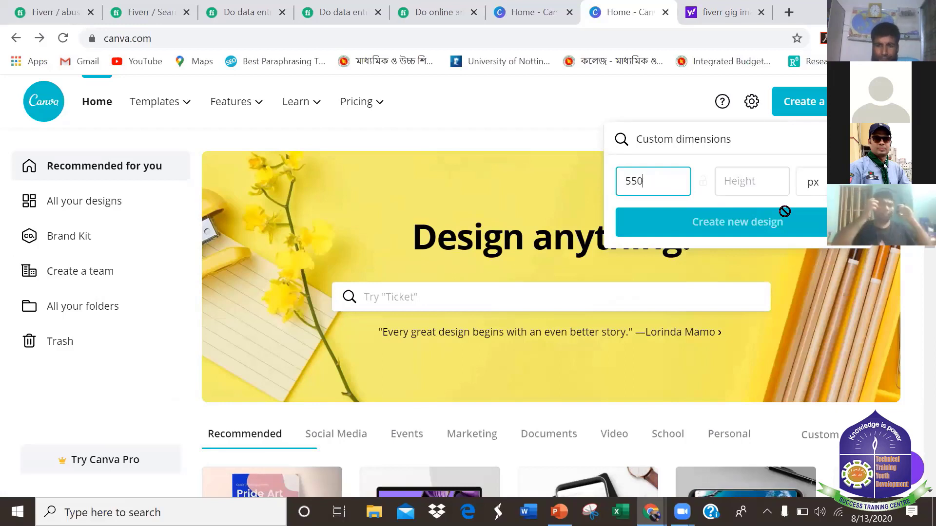
{"action": "type", "text": "50"}
{"action": "left_click", "coordinate": [769, 181]}
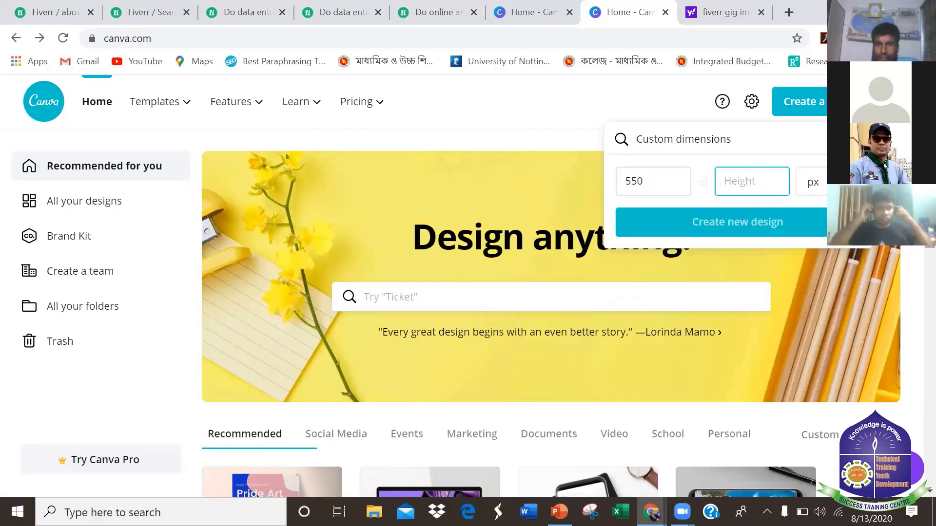
{"action": "type", "text": "370"}
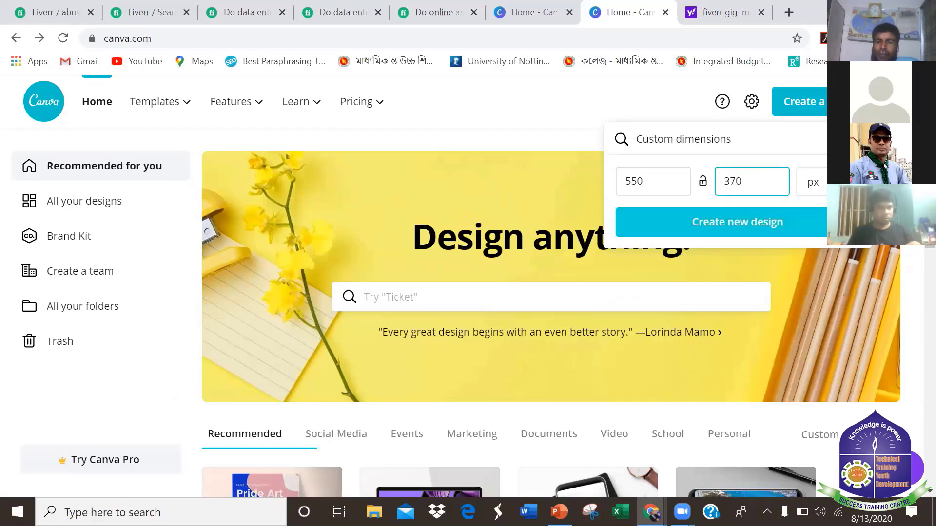
{"action": "left_click", "coordinate": [814, 181]}
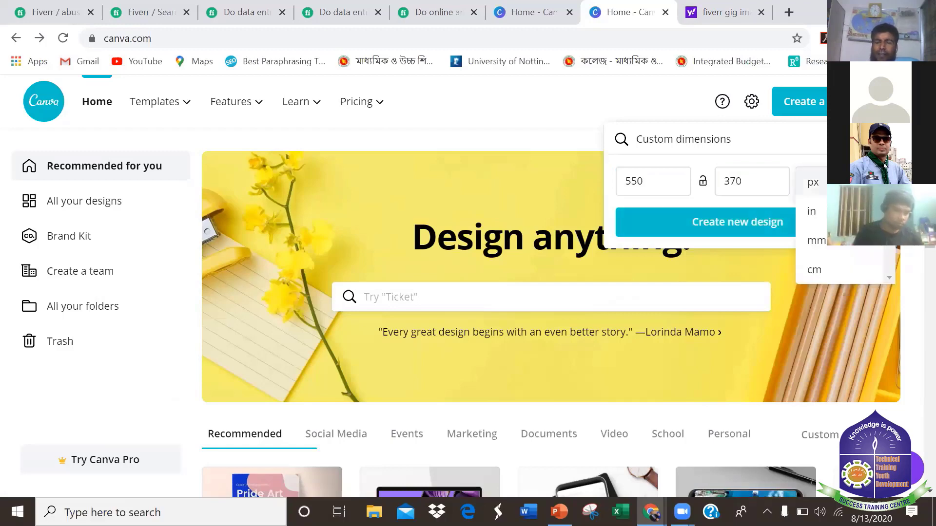
{"action": "left_click", "coordinate": [809, 143]}
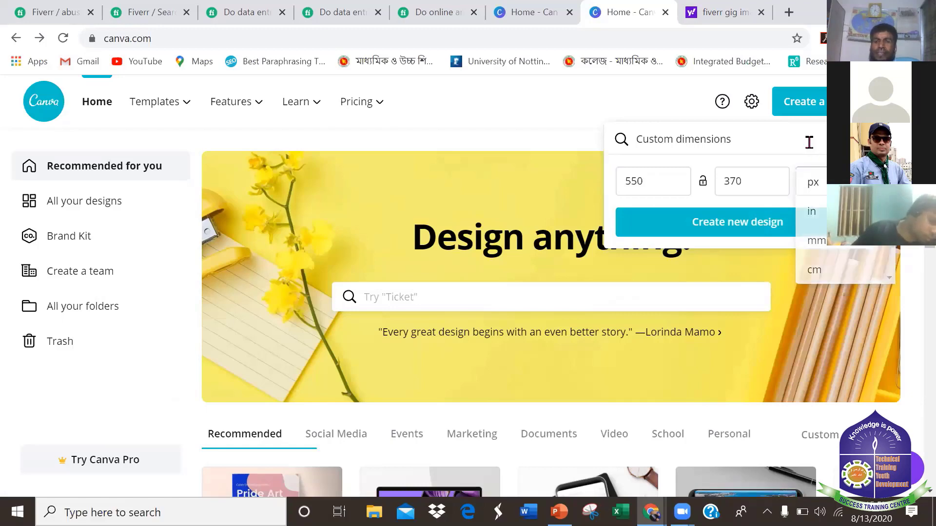
{"action": "left_click", "coordinate": [757, 234]}
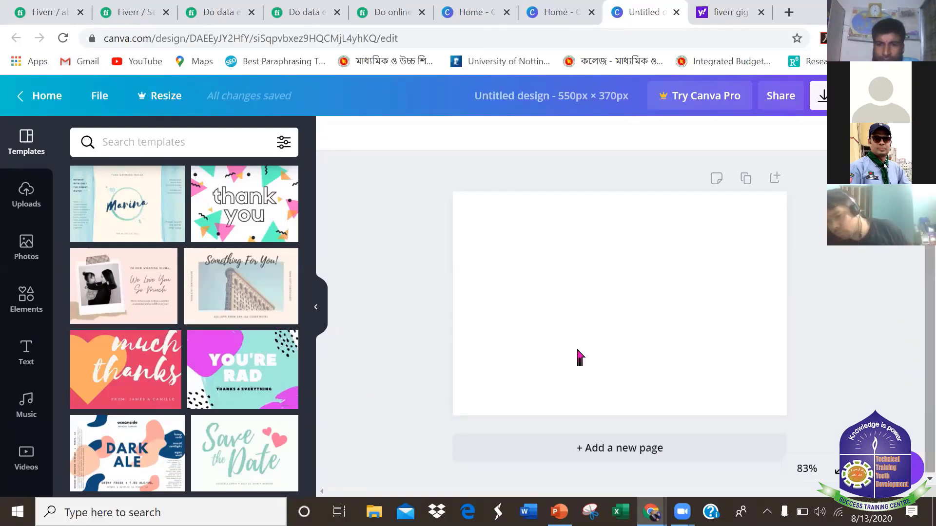
Fill the blank page's background with the medium blue from the default colors.
{"action": "left_click", "coordinate": [561, 300]}
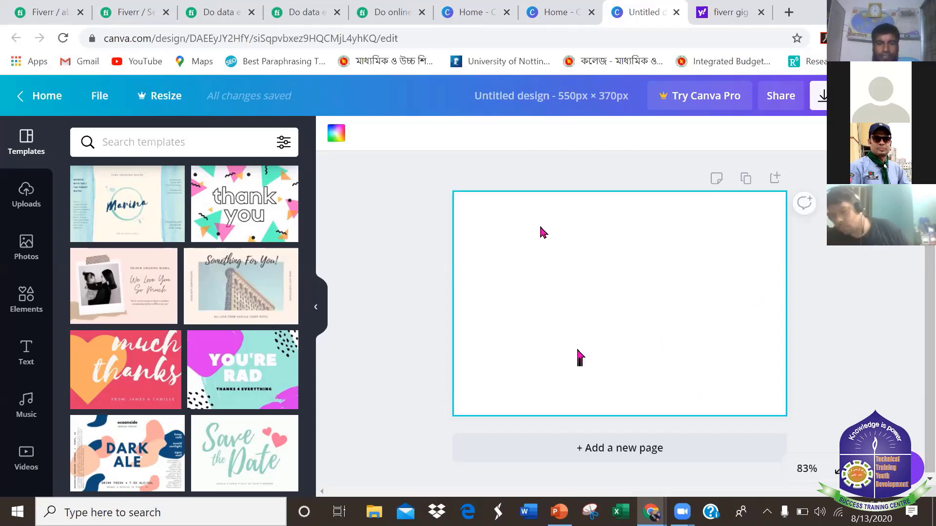
{"action": "left_click", "coordinate": [336, 133]}
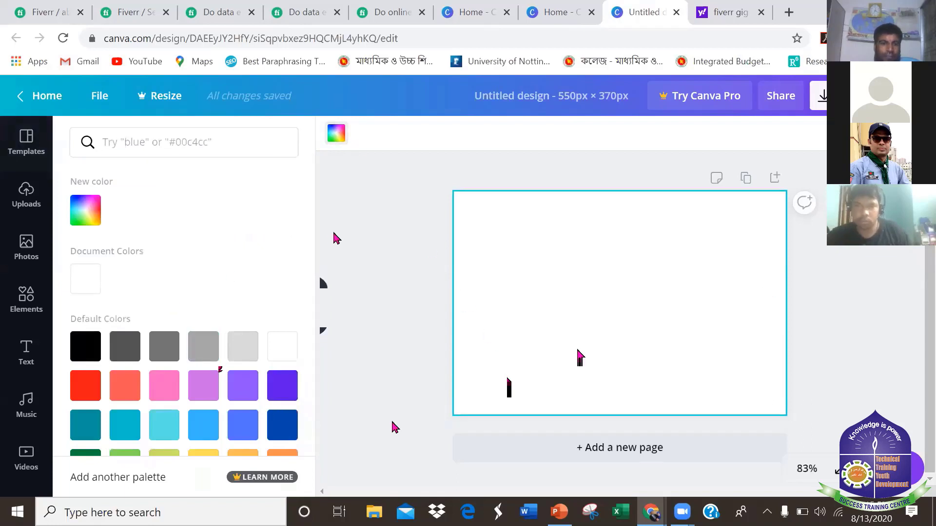
{"action": "scroll", "coordinate": [312, 331], "scroll_direction": "down", "scroll_amount": 1}
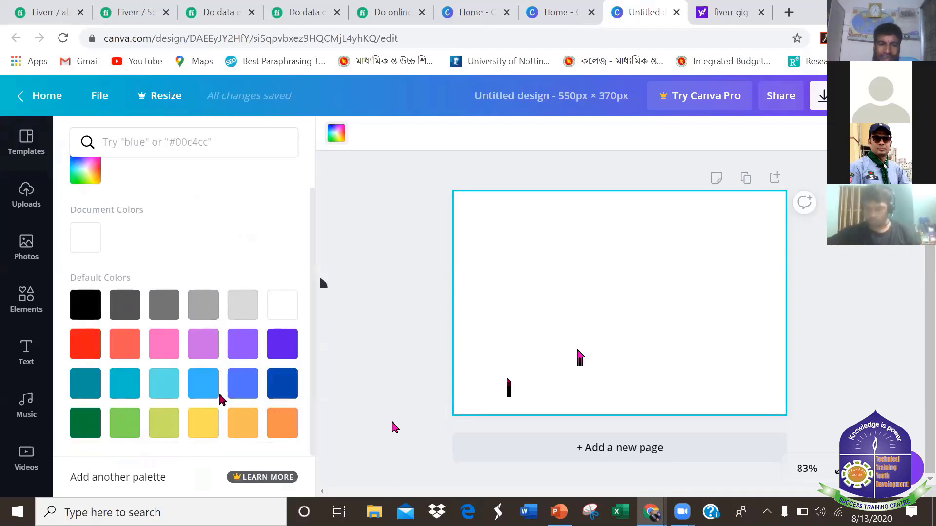
{"action": "left_click", "coordinate": [239, 384]}
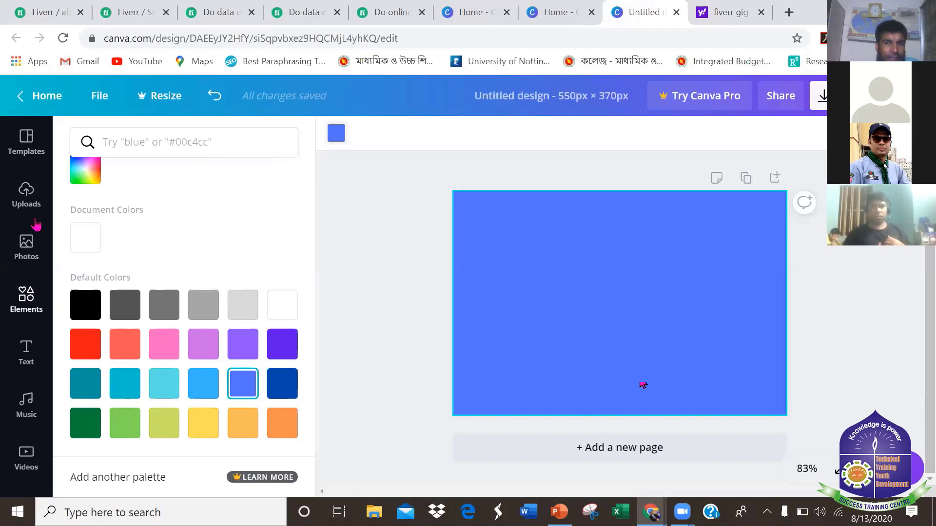
Add the single-cell landscape grid from the Grids elements to the page.
{"action": "left_click", "coordinate": [22, 284]}
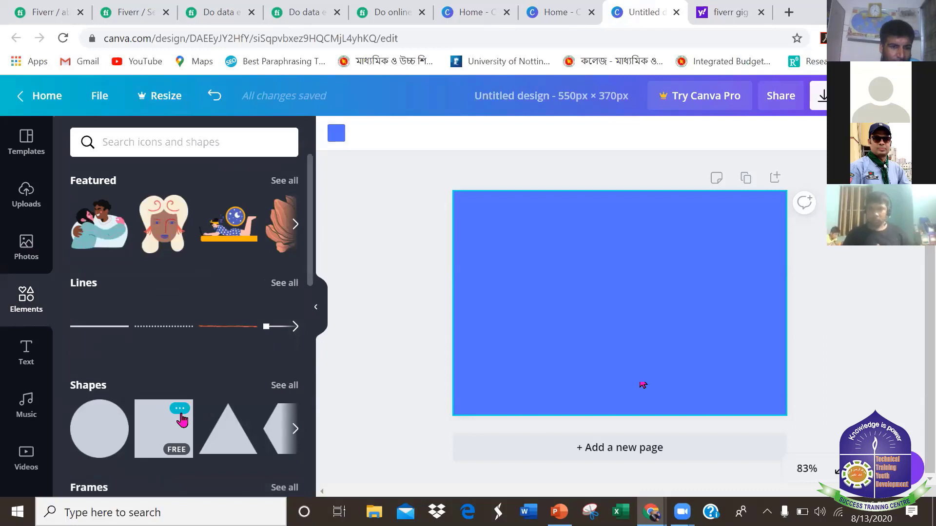
{"action": "scroll", "coordinate": [182, 419], "scroll_direction": "down", "scroll_amount": 5}
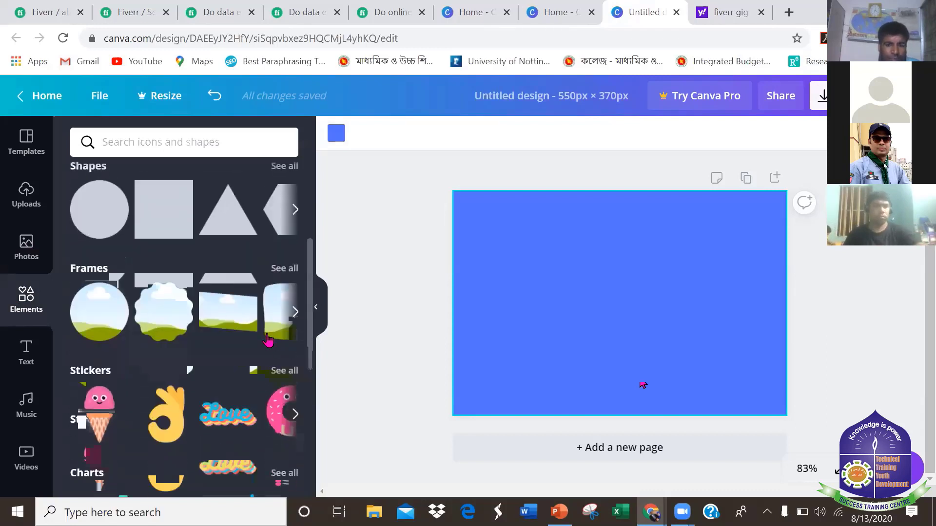
{"action": "scroll", "coordinate": [291, 351], "scroll_direction": "down", "scroll_amount": 3}
{"action": "scroll", "coordinate": [268, 338], "scroll_direction": "down", "scroll_amount": 4}
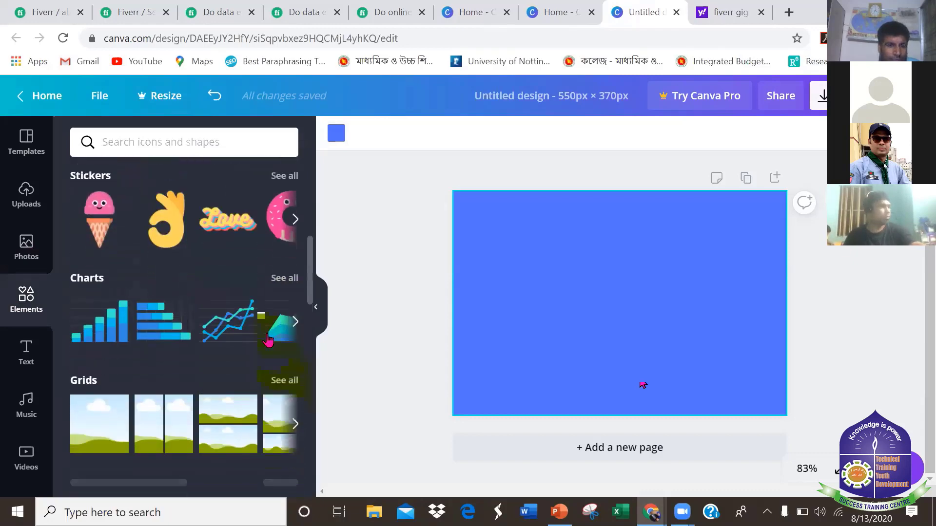
{"action": "scroll", "coordinate": [269, 339], "scroll_direction": "down", "scroll_amount": 2}
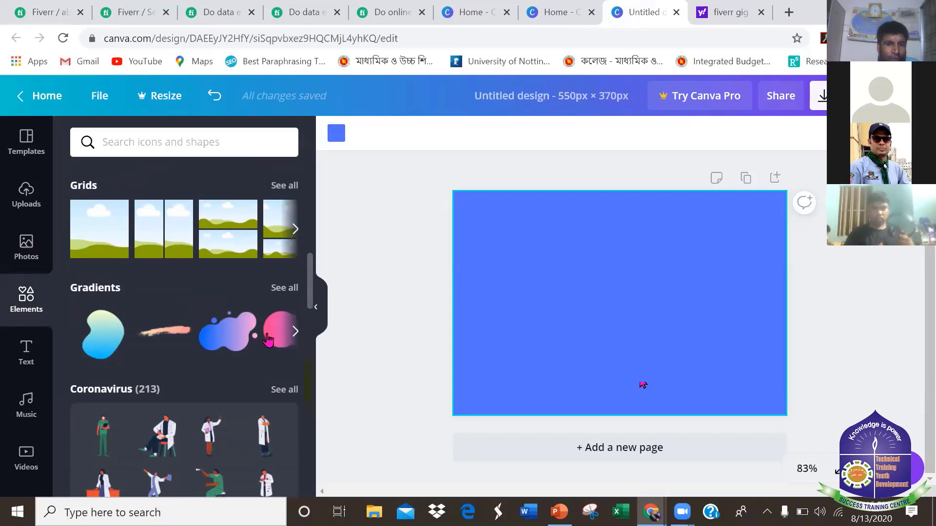
{"action": "scroll", "coordinate": [268, 338], "scroll_direction": "up", "scroll_amount": 1}
{"action": "left_click", "coordinate": [83, 276]}
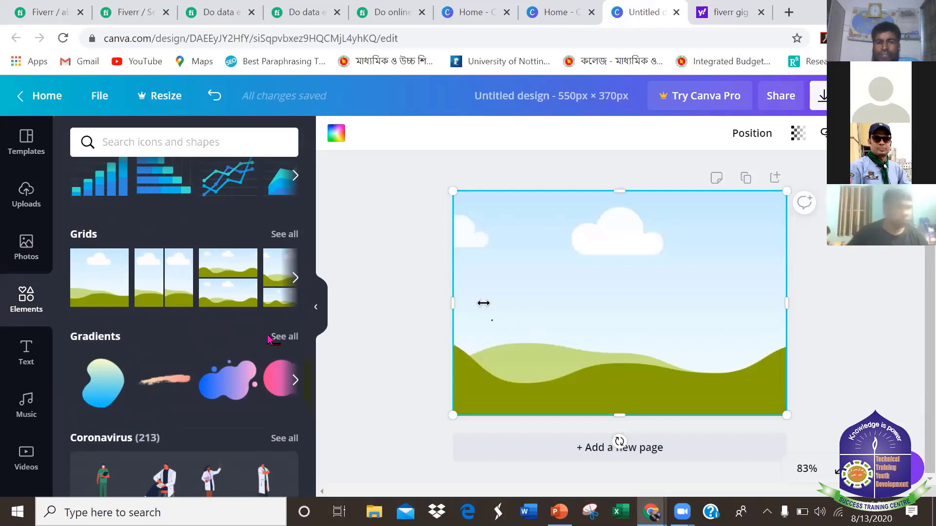
Shrink the grid to a thin strip along the page's bottom edge and narrow it from both sides.
{"action": "left_click_drag", "start_coordinate": [483, 303], "coordinate": [459, 310]}
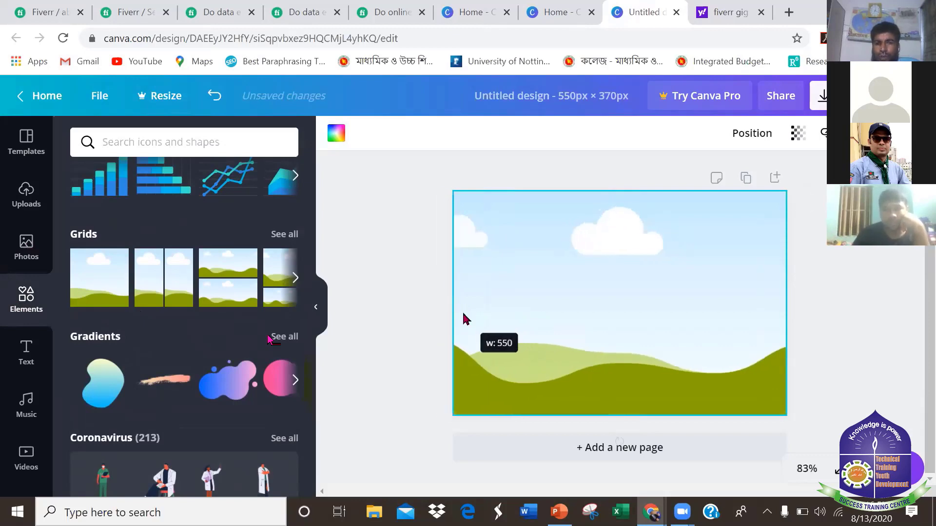
{"action": "left_click_drag", "start_coordinate": [620, 193], "coordinate": [638, 376]}
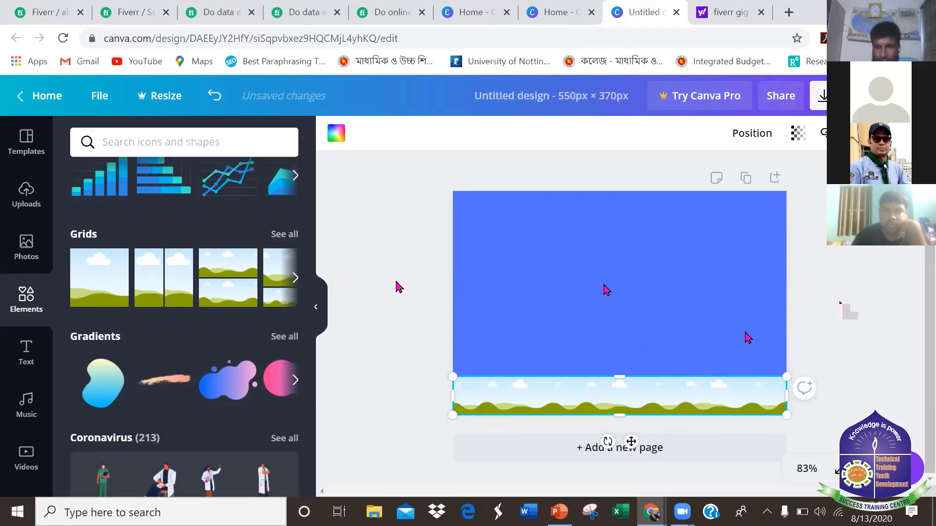
{"action": "left_click_drag", "start_coordinate": [453, 396], "coordinate": [508, 399]}
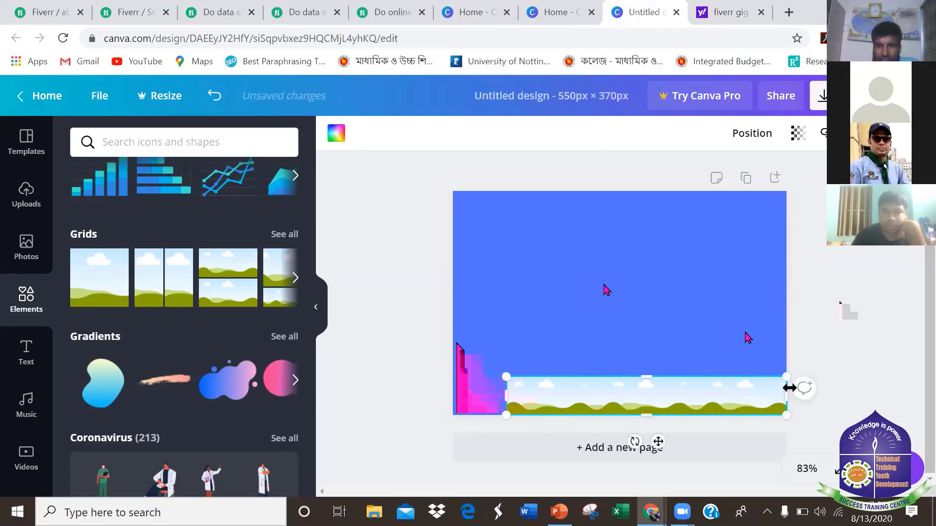
{"action": "left_click_drag", "start_coordinate": [788, 394], "coordinate": [736, 397]}
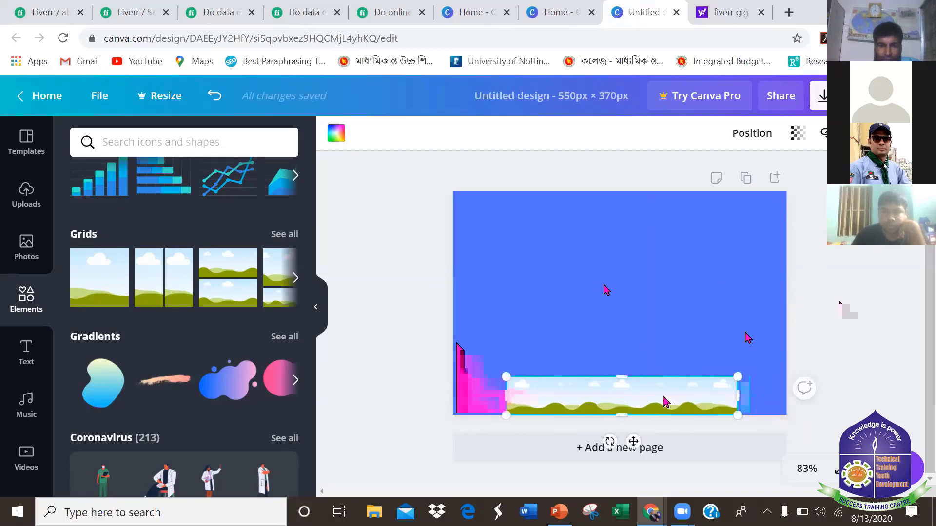
{"action": "right_click", "coordinate": [665, 402]}
{"action": "left_click", "coordinate": [627, 383]}
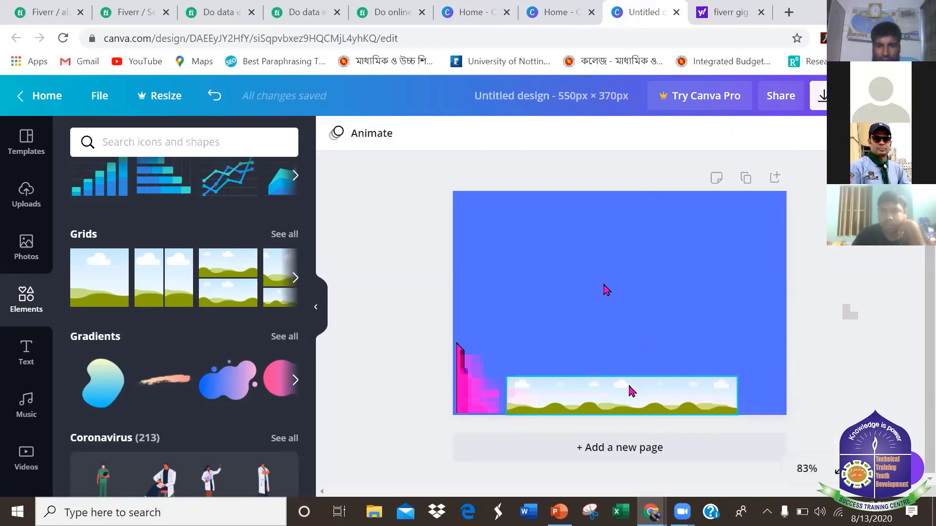
Move the strip to the page's top-left corner and shorten it from its right side.
{"action": "left_click_drag", "start_coordinate": [628, 383], "coordinate": [577, 203]}
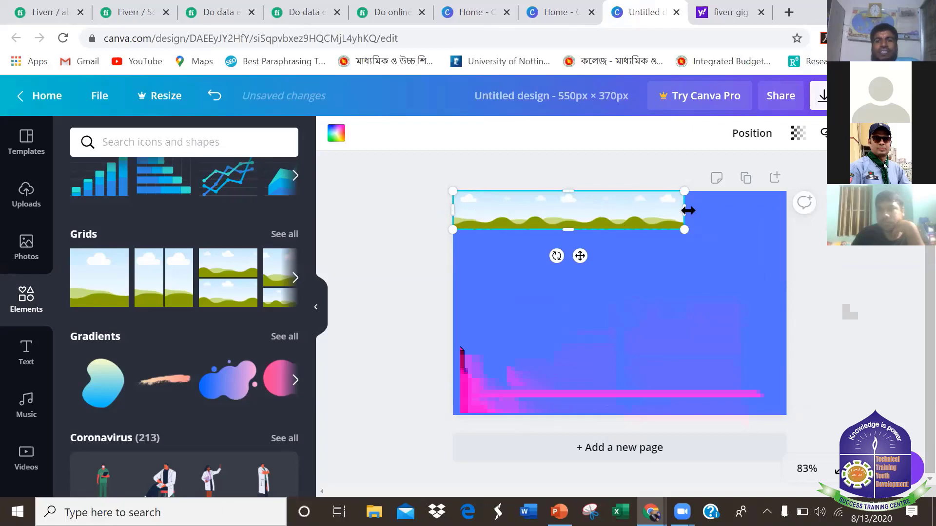
{"action": "left_click_drag", "start_coordinate": [683, 210], "coordinate": [650, 278]}
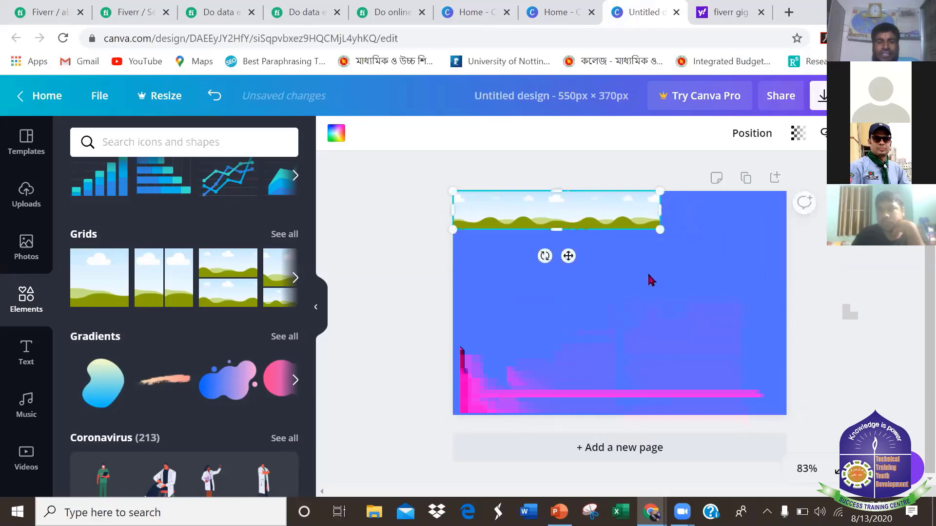
{"action": "left_click", "coordinate": [651, 279]}
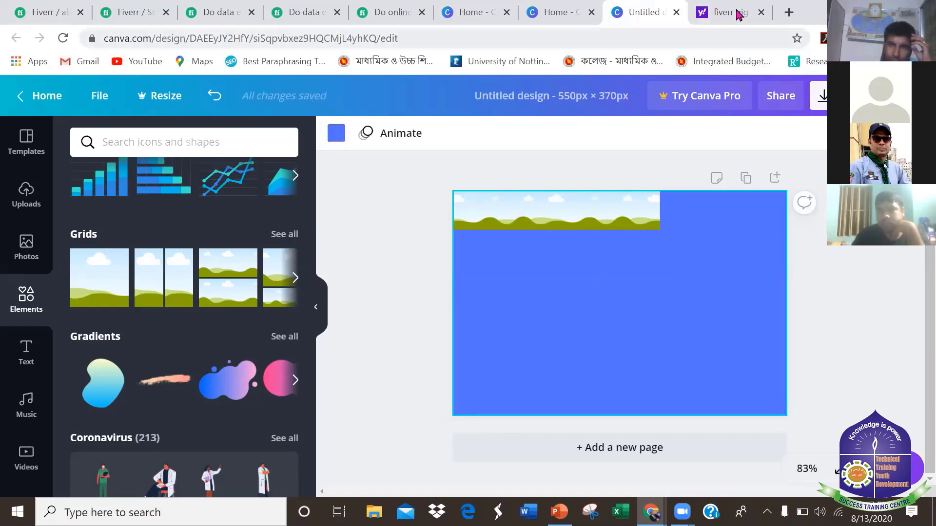
Review the gig size reference image and the sample data entry gig's picture on Fiverr, and return to the Canva design.
{"action": "left_click", "coordinate": [709, 16]}
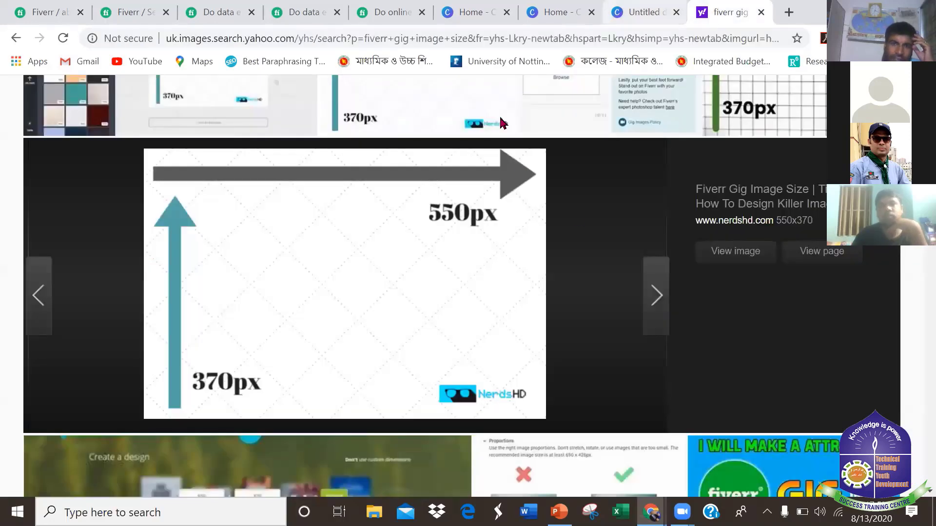
{"action": "left_click", "coordinate": [642, 13]}
{"action": "key", "text": "ctrl+shift+Tab"}
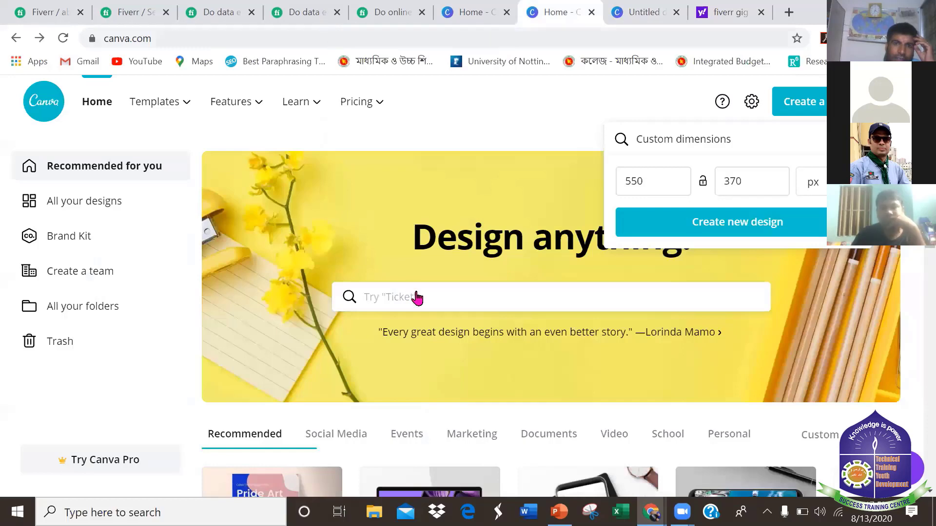
{"action": "key", "text": "ctrl+shift+Tab"}
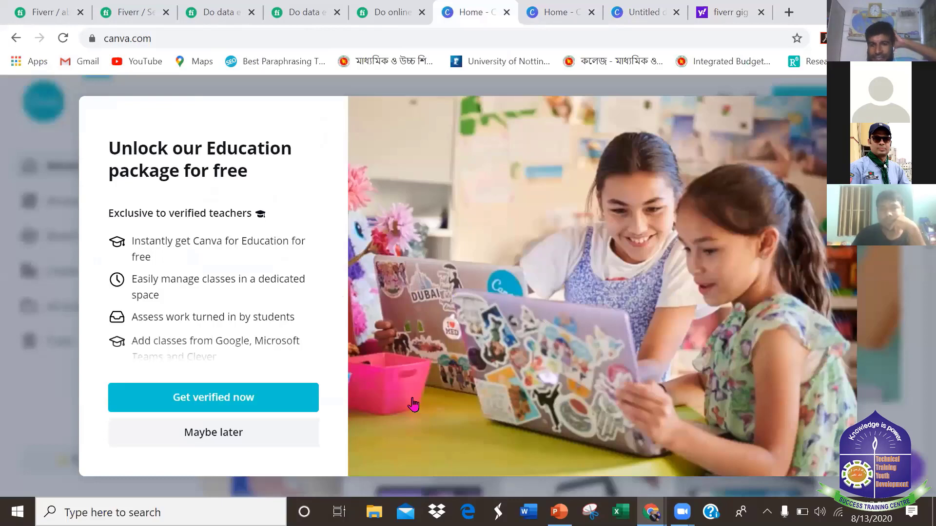
{"action": "key", "text": "ctrl+shift+Tab"}
{"action": "key", "text": "ctrl+shift+Tab"}
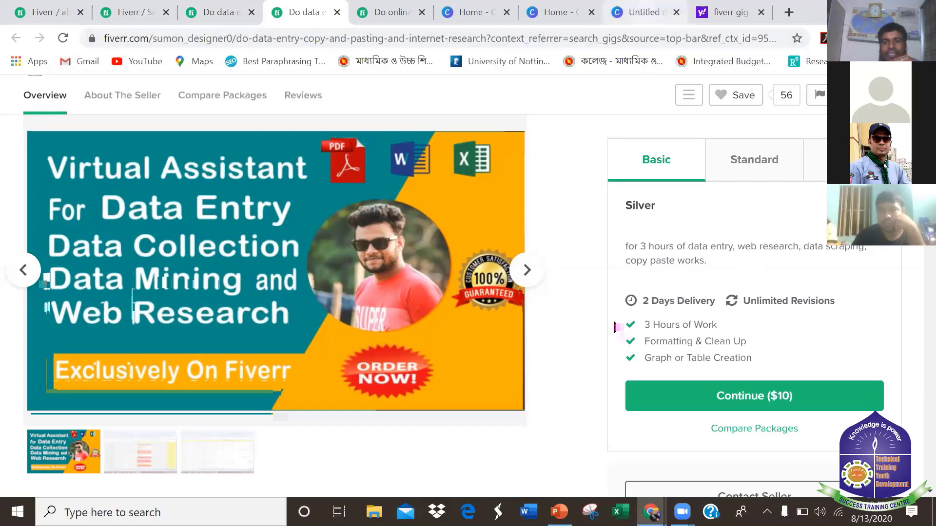
{"action": "left_click", "coordinate": [654, 7]}
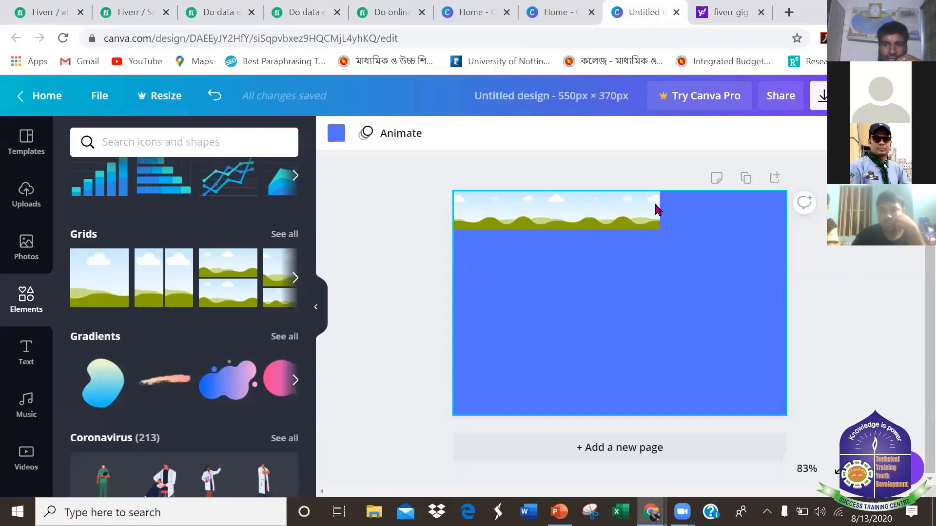
Fill the strip in the page's top-left corner with the orange from the default colors.
{"action": "left_click", "coordinate": [532, 219]}
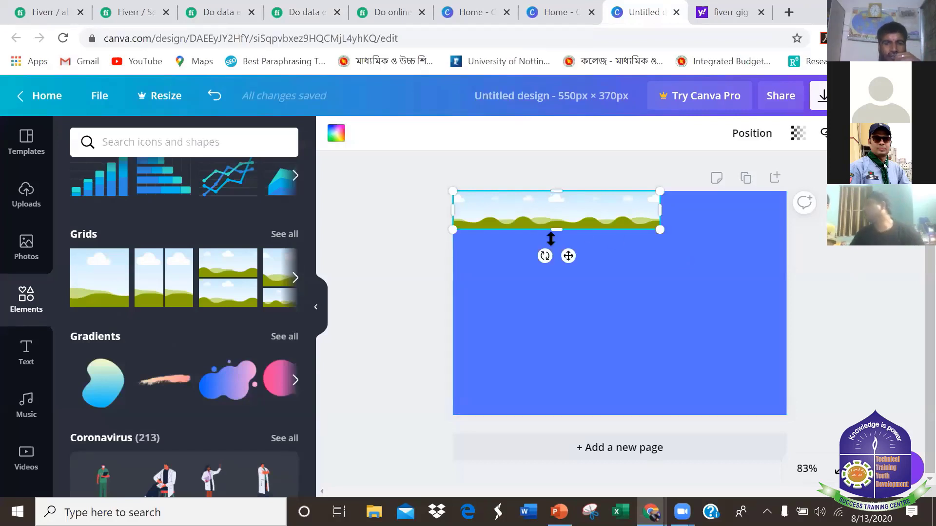
{"action": "left_click", "coordinate": [336, 133]}
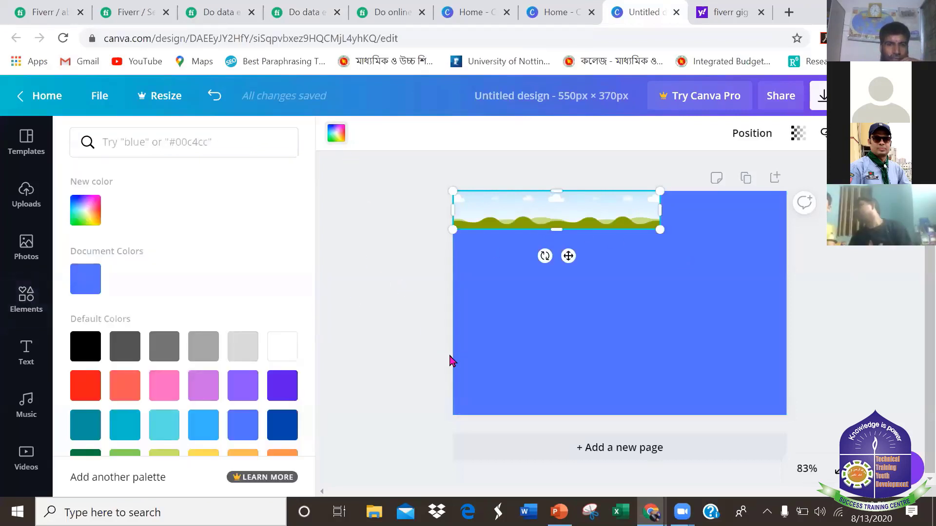
{"action": "scroll", "coordinate": [234, 390], "scroll_direction": "down", "scroll_amount": 1}
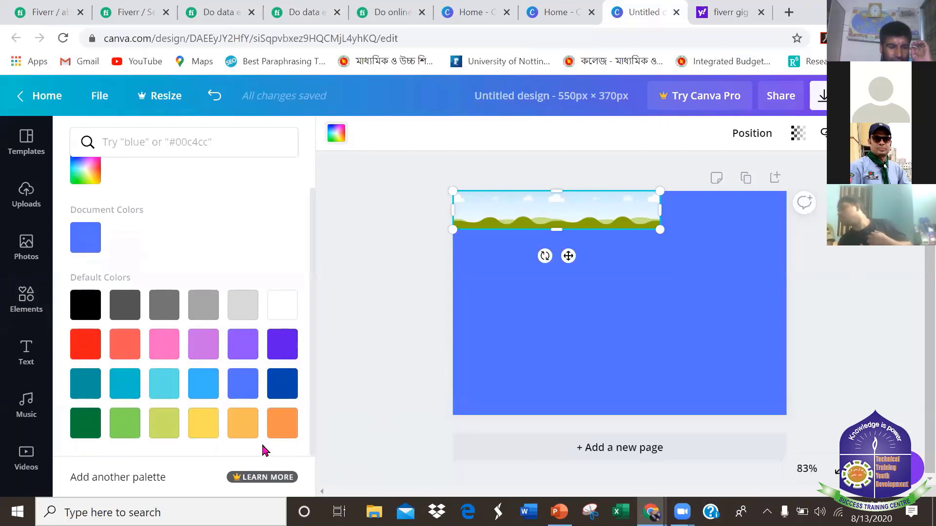
{"action": "left_click", "coordinate": [282, 424]}
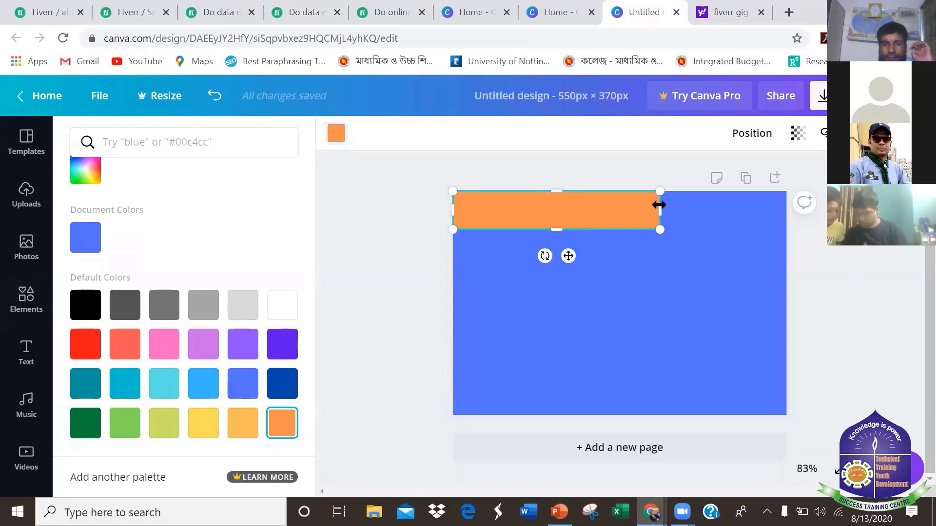
Trim the orange strip's width and height slightly, and place a new heading text box over it.
{"action": "mouse_move", "coordinate": [654, 215]}
{"action": "left_mouse_down"}
{"action": "mouse_move", "coordinate": [641, 215]}
{"action": "mouse_move", "coordinate": [657, 222]}
{"action": "left_mouse_up"}
{"action": "left_click_drag", "start_coordinate": [556, 228], "coordinate": [556, 223]}
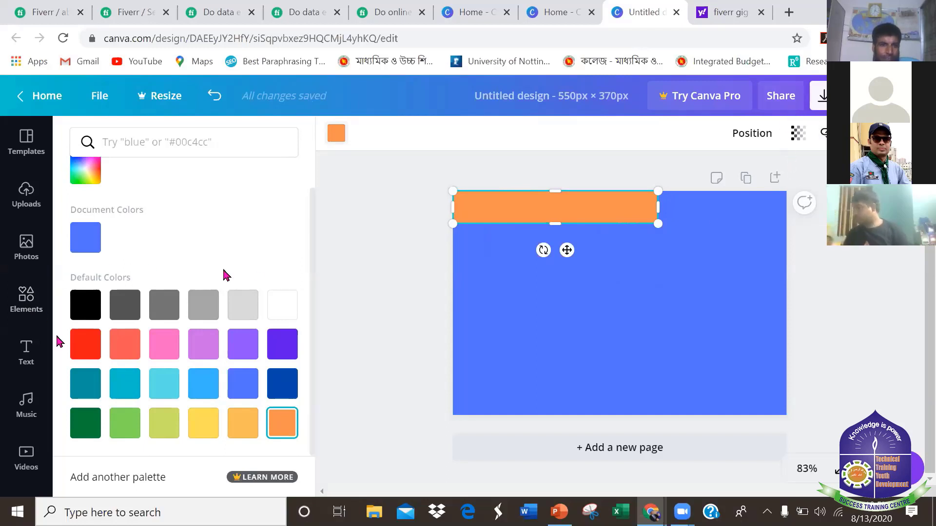
{"action": "left_click", "coordinate": [25, 354]}
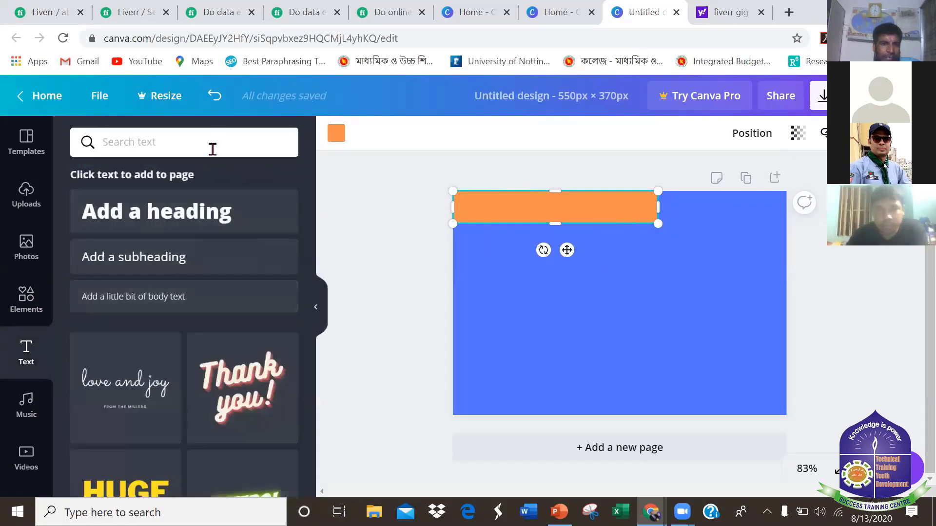
{"action": "left_click", "coordinate": [207, 224]}
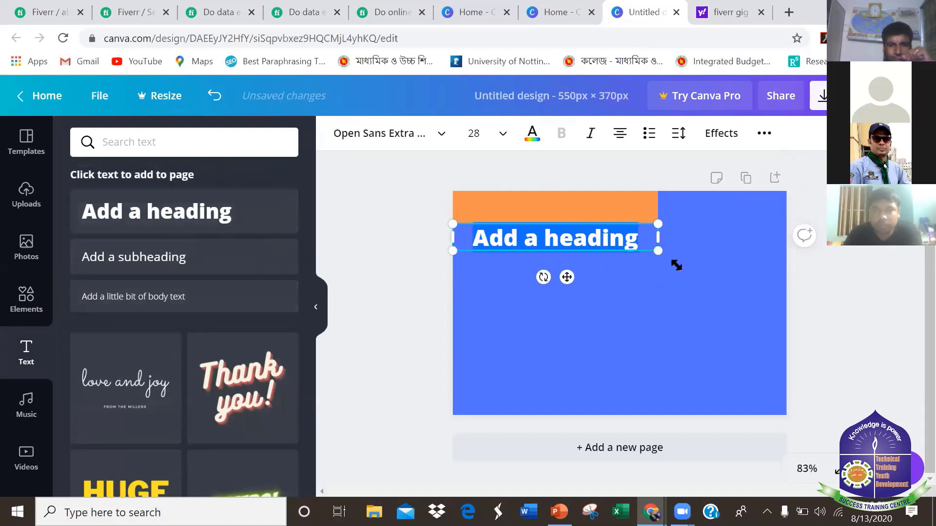
{"action": "left_click", "coordinate": [638, 244]}
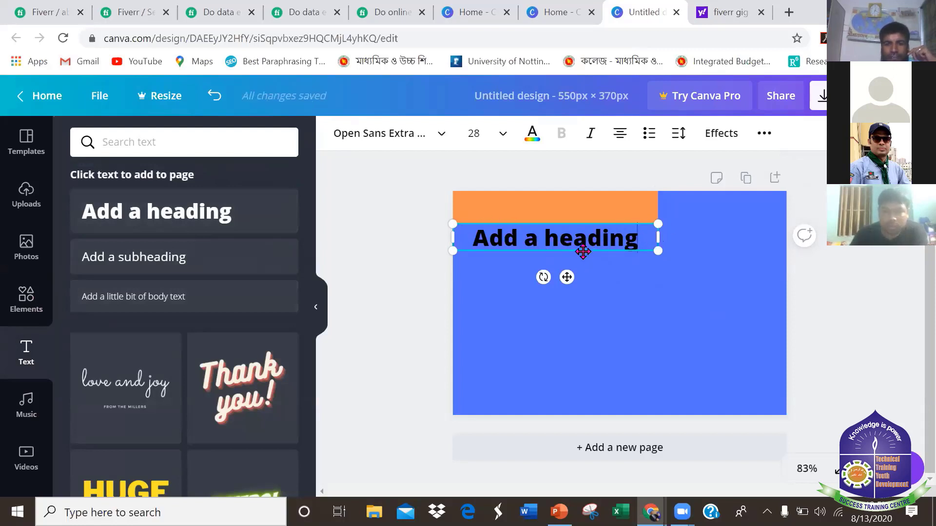
{"action": "left_click_drag", "start_coordinate": [583, 251], "coordinate": [585, 219]}
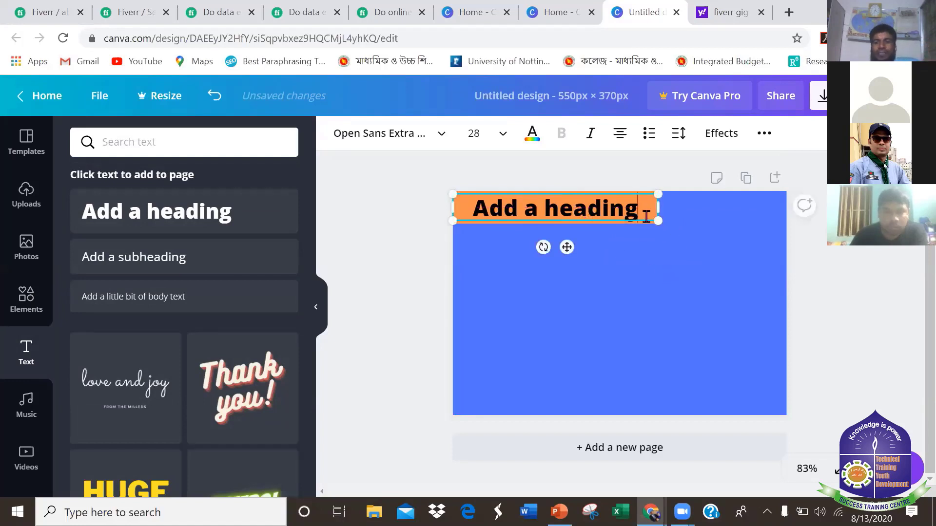
Replace the placeholder heading on the orange strip with "Virtual Assistant".
{"action": "key", "text": "BackSpace"}
{"action": "key", "text": "BackSpace"}
{"action": "key", "text": "BackSpace"}
{"action": "key", "text": "BackSpace"}
{"action": "key", "text": "BackSpace"}
{"action": "key", "text": "BackSpace"}
{"action": "key", "text": "BackSpace"}
{"action": "key", "text": "BackSpace"}
{"action": "key", "text": "BackSpace"}
{"action": "key", "text": "BackSpace"}
{"action": "key", "text": "BackSpace"}
{"action": "key", "text": "BackSpace"}
{"action": "key", "text": "BackSpace"}
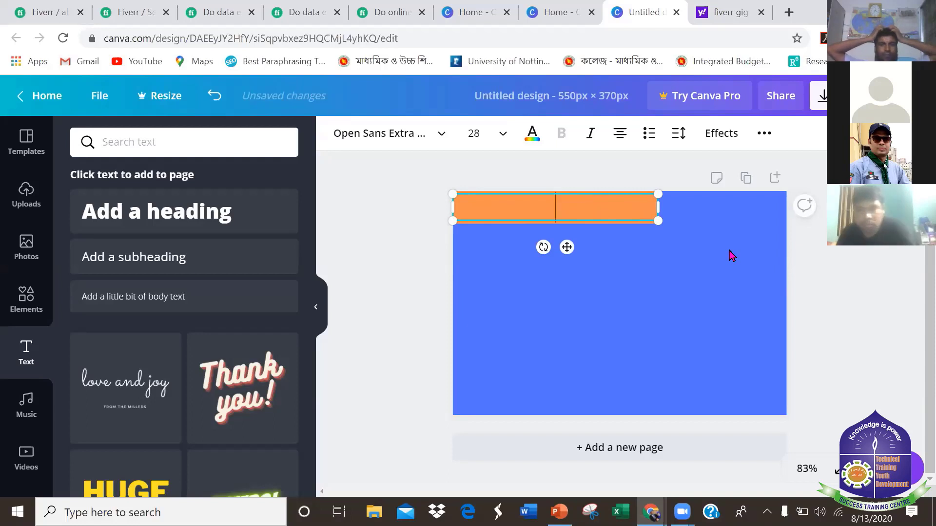
{"action": "type", "text": "Virtual "}
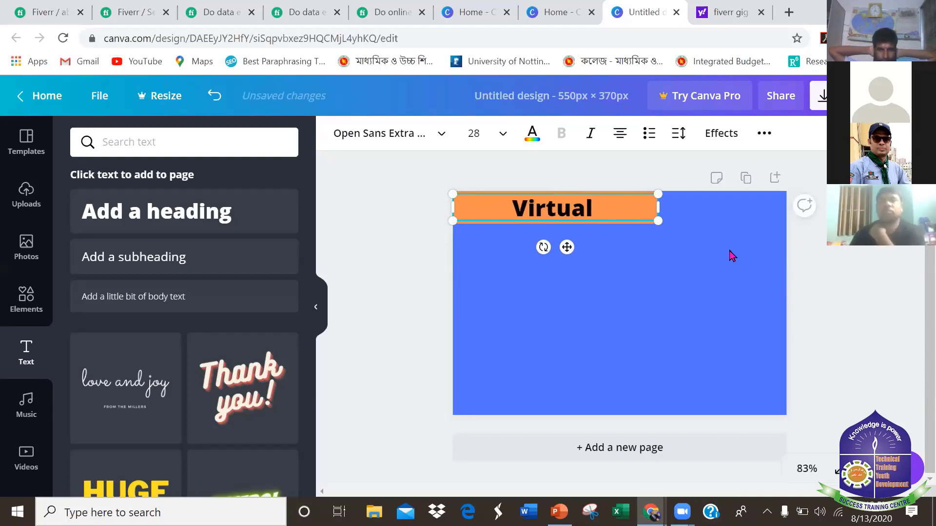
{"action": "type", "text": "Assis"}
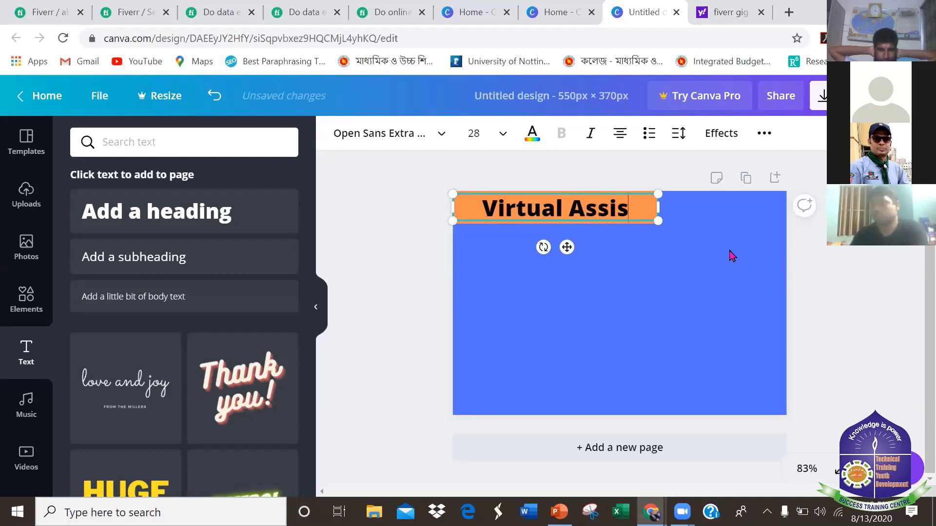
{"action": "type", "text": "tant"}
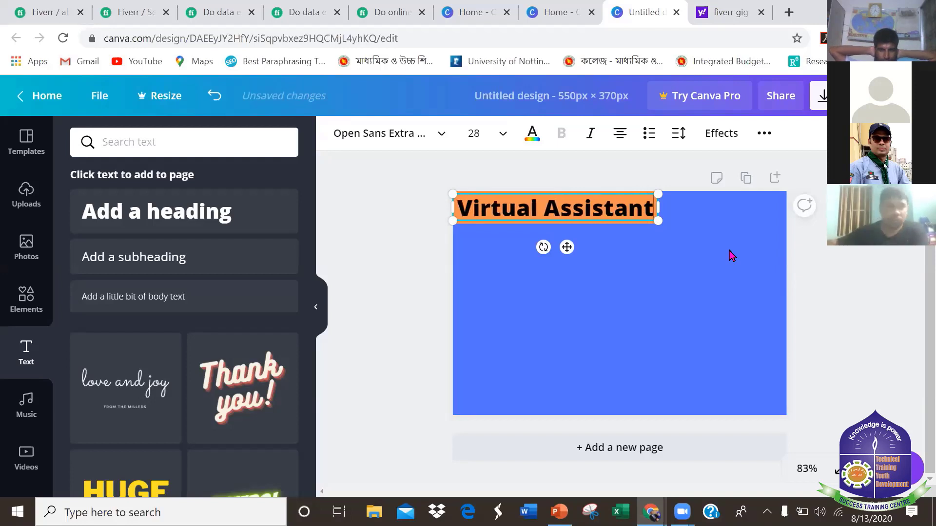
{"action": "left_click", "coordinate": [715, 301]}
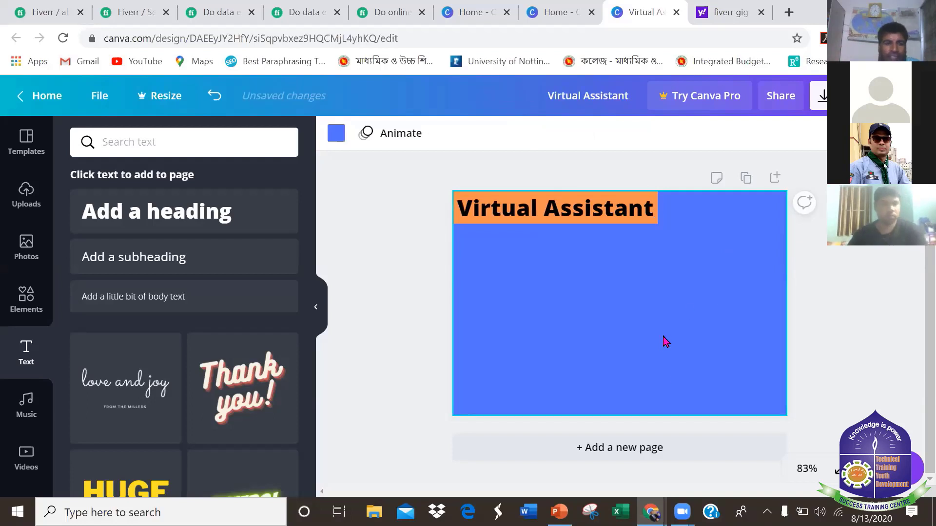
Move the "Virtual Assistant" heading to the page's top-right corner, freeing part of the orange strip.
{"action": "left_click", "coordinate": [656, 216]}
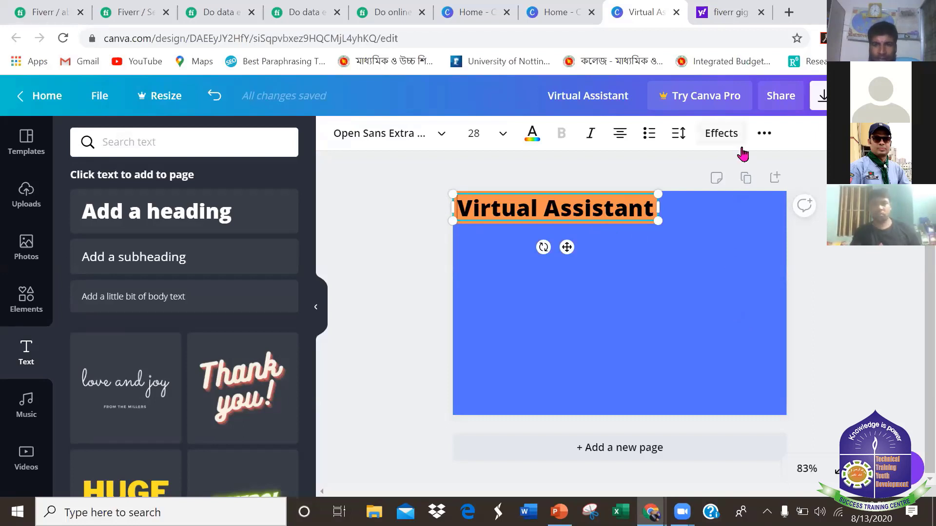
{"action": "left_click", "coordinate": [584, 305]}
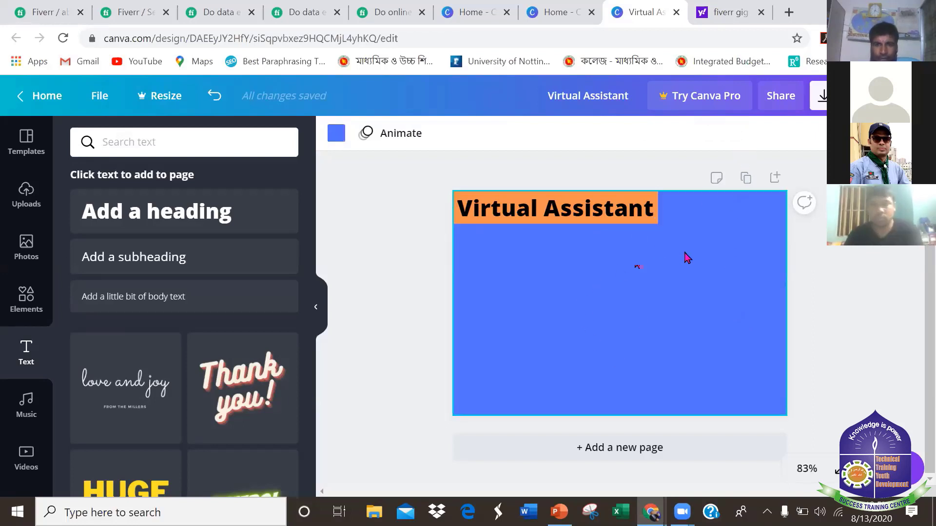
{"action": "left_click", "coordinate": [601, 217]}
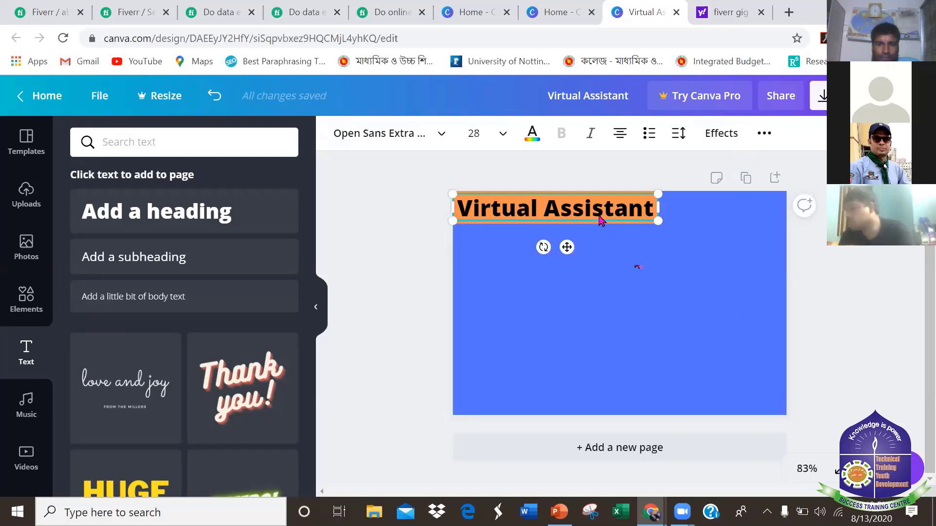
{"action": "left_click_drag", "start_coordinate": [546, 209], "coordinate": [549, 215]}
{"action": "left_click", "coordinate": [544, 209]}
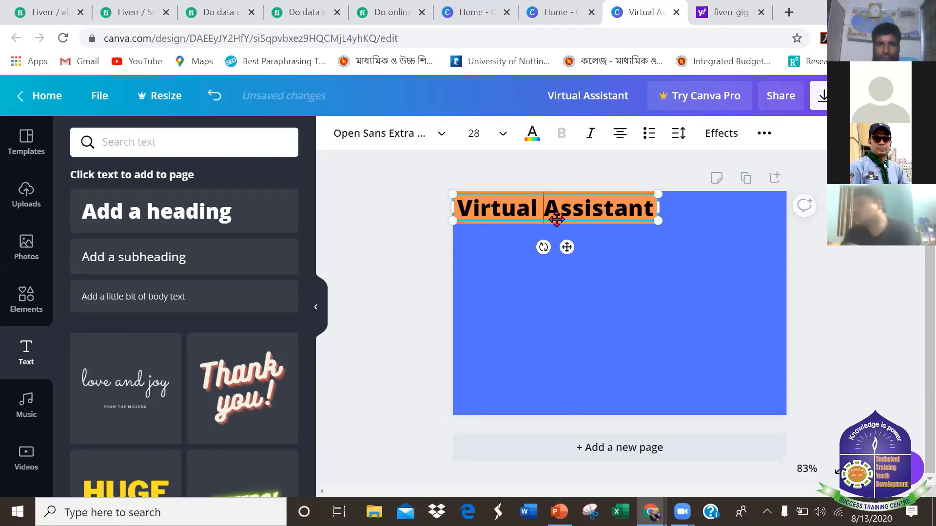
{"action": "left_click_drag", "start_coordinate": [557, 220], "coordinate": [682, 219]}
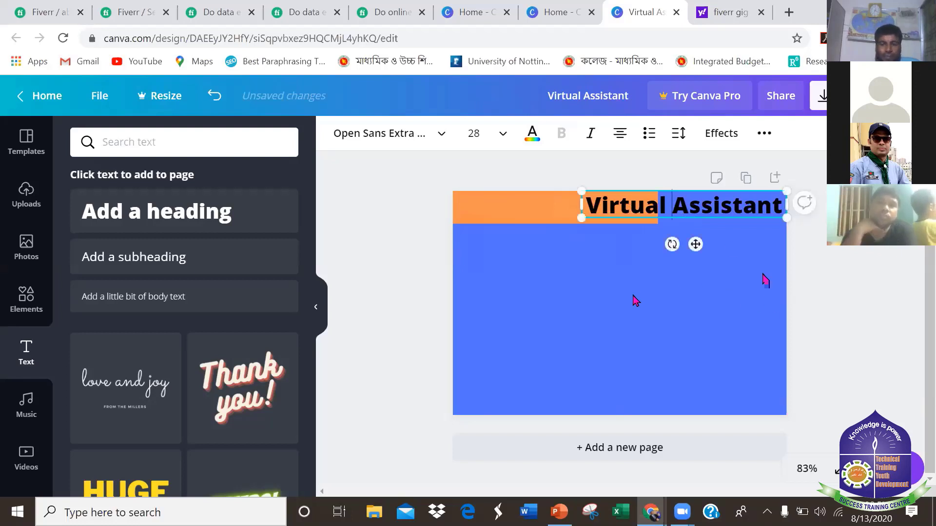
Duplicate the orange strip four times and stack the copies below it along the page's left edge with gaps between them.
{"action": "left_click", "coordinate": [547, 213]}
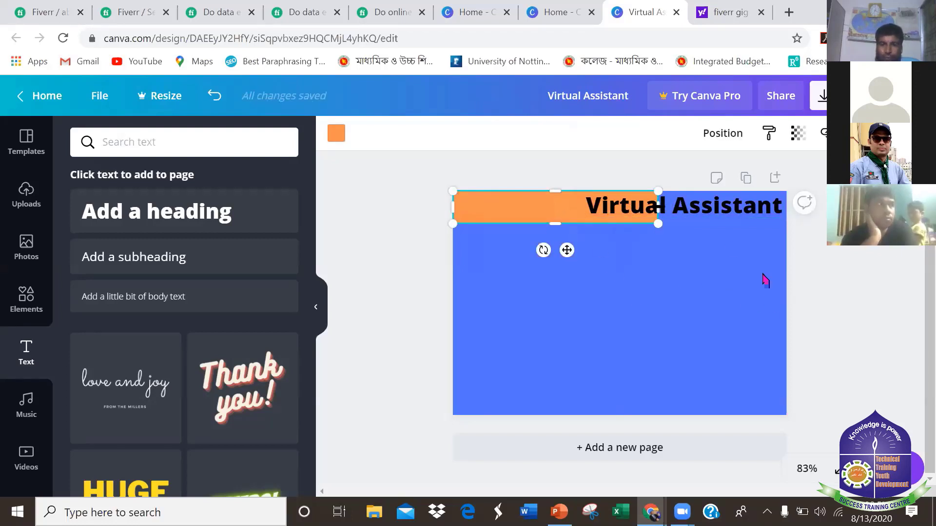
{"action": "left_click", "coordinate": [510, 309]}
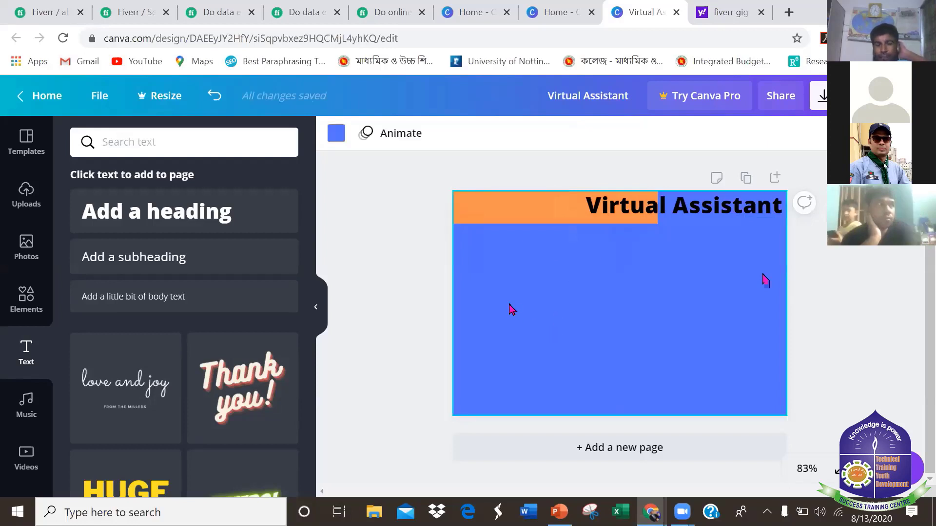
{"action": "left_click", "coordinate": [528, 207]}
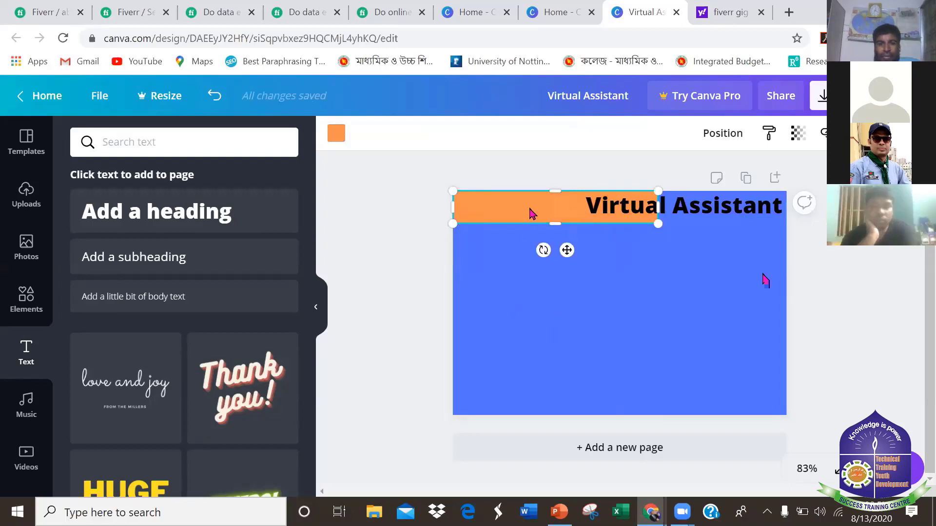
{"action": "right_click", "coordinate": [544, 216]}
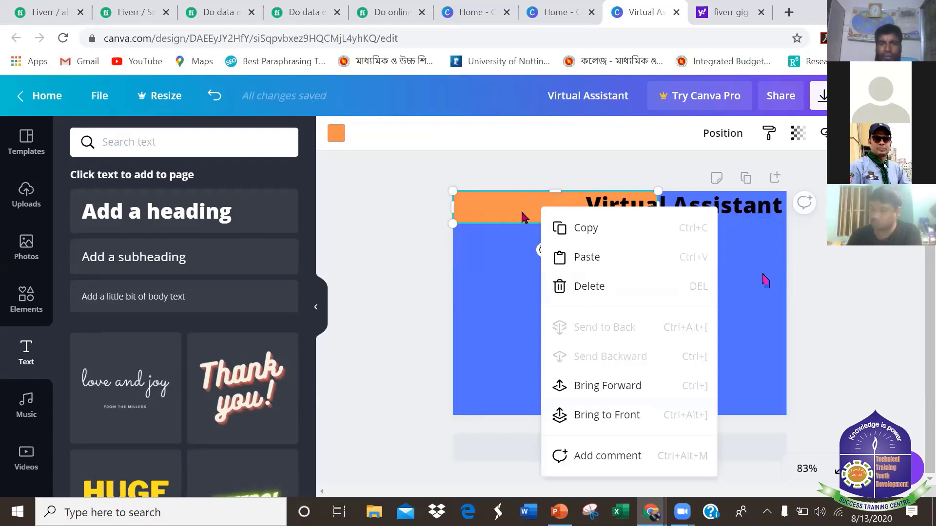
{"action": "left_click", "coordinate": [523, 265]}
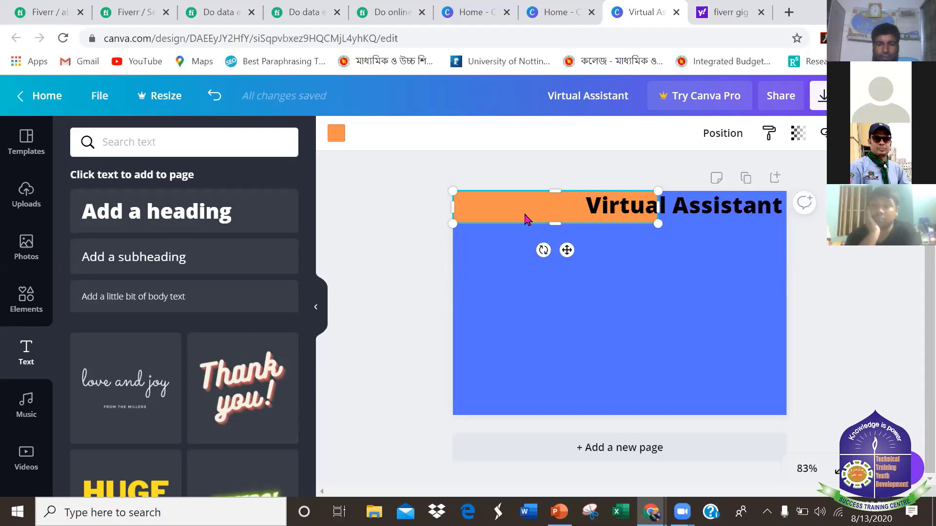
{"action": "left_click_drag", "start_coordinate": [527, 223], "coordinate": [526, 249]}
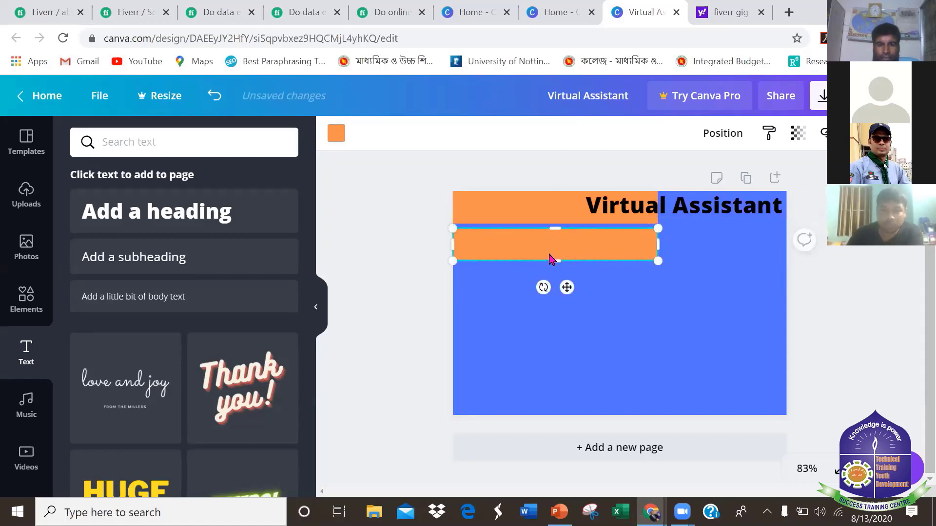
{"action": "left_click_drag", "start_coordinate": [547, 261], "coordinate": [564, 378]}
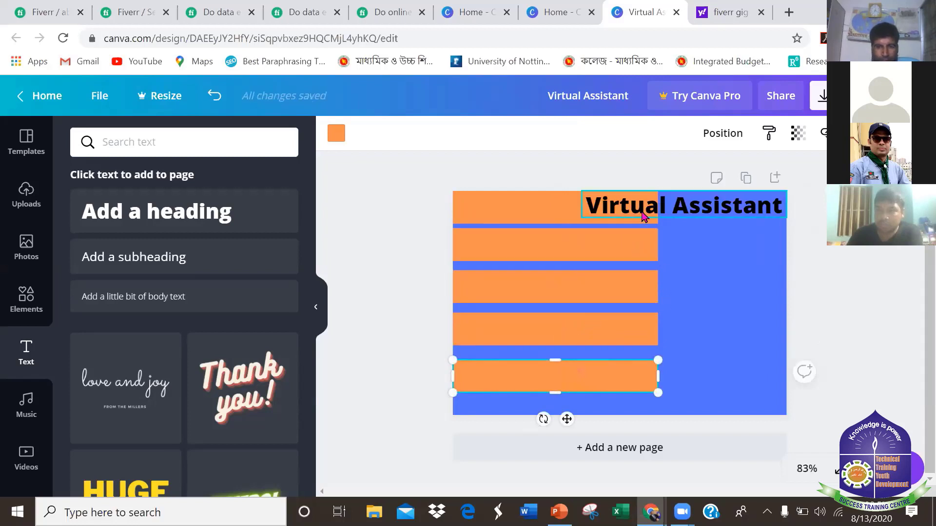
Move the "Virtual Assistant" heading back onto the topmost orange strip.
{"action": "left_click", "coordinate": [673, 209]}
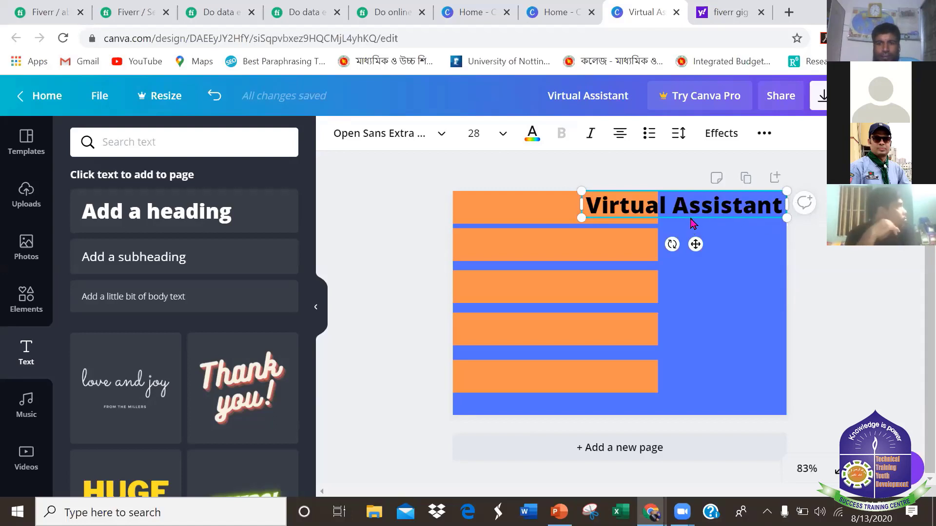
{"action": "left_click", "coordinate": [714, 208]}
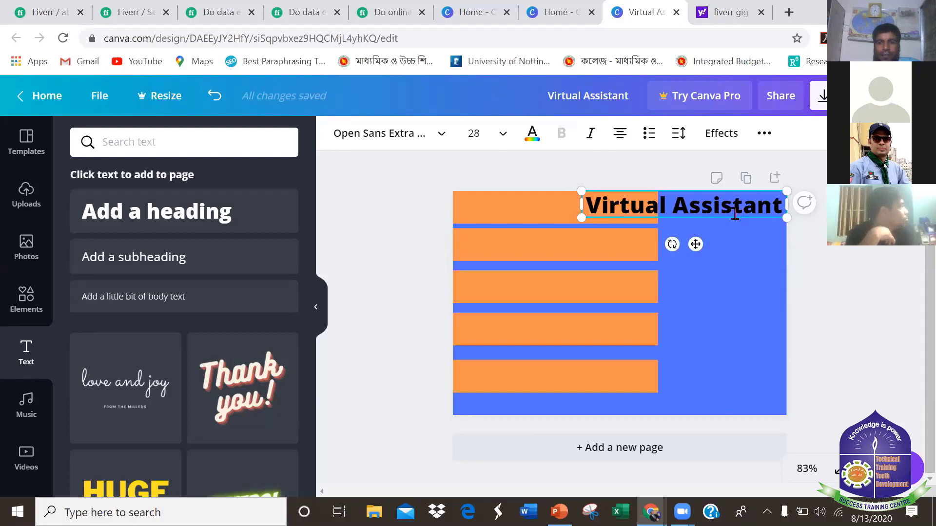
{"action": "left_click_drag", "start_coordinate": [735, 221], "coordinate": [606, 219]}
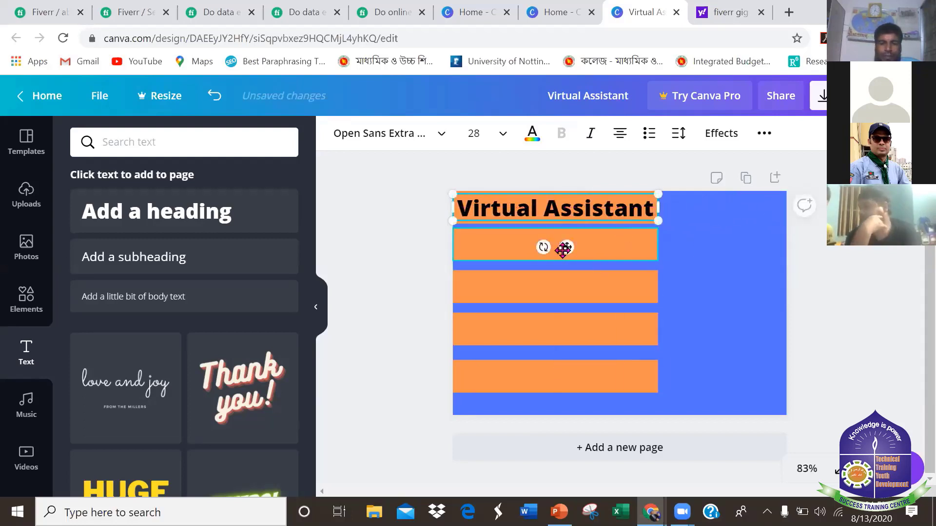
Add another heading text box and place it over the second orange strip.
{"action": "left_click", "coordinate": [523, 254]}
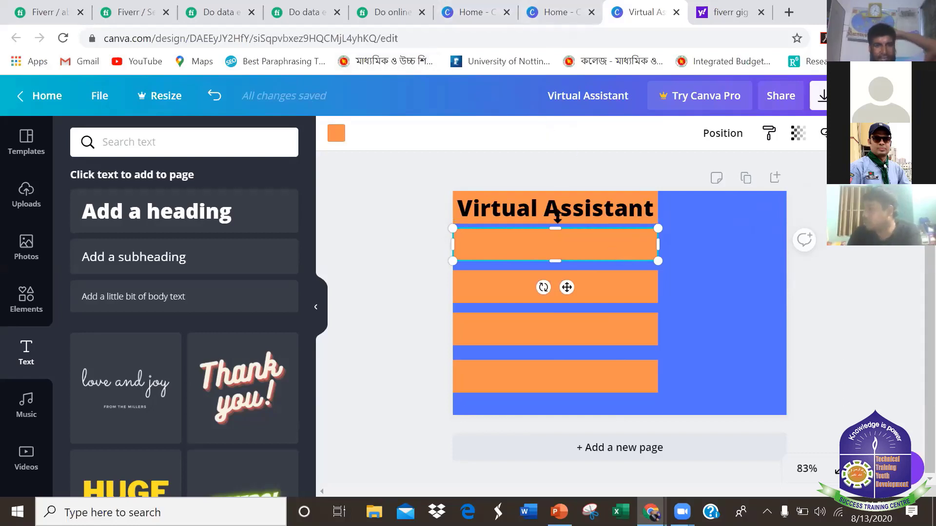
{"action": "left_click", "coordinate": [276, 211]}
{"action": "double_click", "coordinate": [529, 270]}
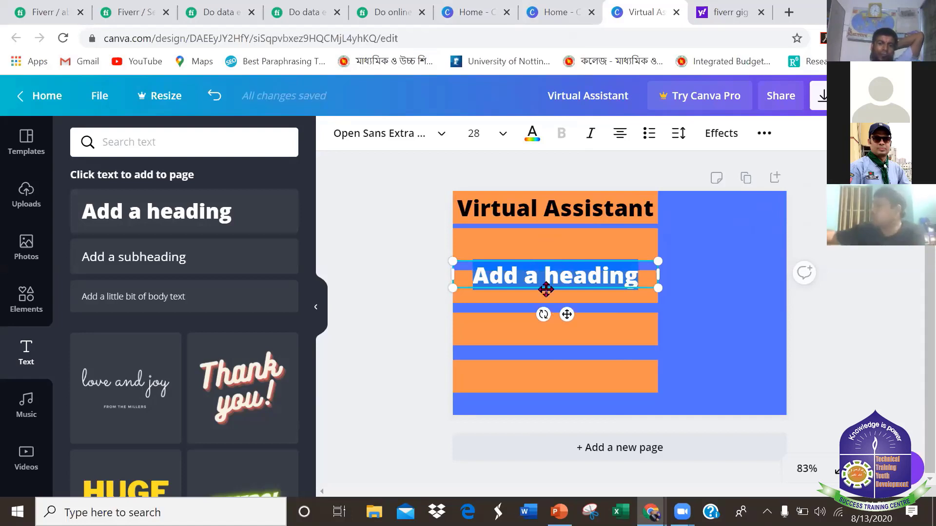
{"action": "left_click_drag", "start_coordinate": [614, 284], "coordinate": [615, 258]}
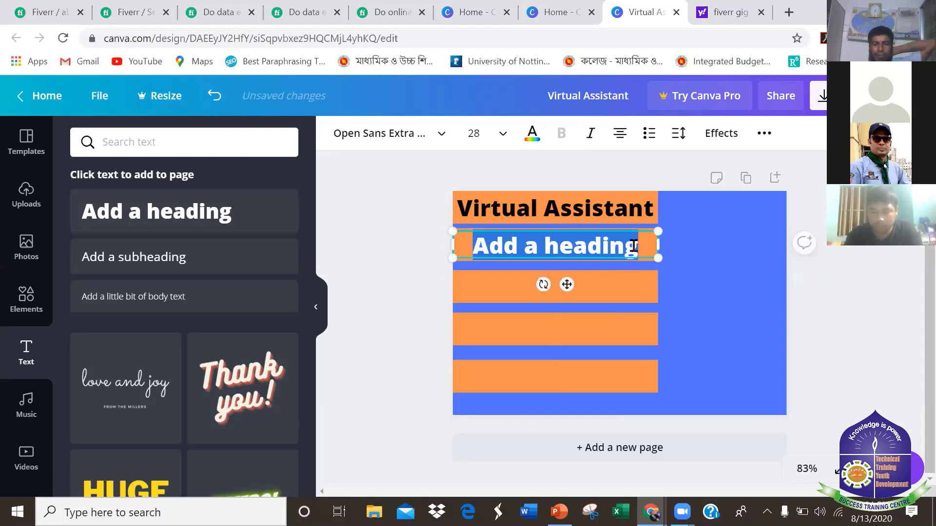
Replace the placeholder heading on the second orange strip with "Data Mining".
{"action": "key", "text": "Right"}
{"action": "key", "text": "BackSpace"}
{"action": "key", "text": "BackSpace"}
{"action": "key", "text": "BackSpace"}
{"action": "key", "text": "BackSpace"}
{"action": "key", "text": "BackSpace"}
{"action": "key", "text": "BackSpace"}
{"action": "key", "text": "BackSpace"}
{"action": "key", "text": "BackSpace"}
{"action": "key", "text": "BackSpace"}
{"action": "key", "text": "BackSpace"}
{"action": "key", "text": "BackSpace"}
{"action": "key", "text": "BackSpace"}
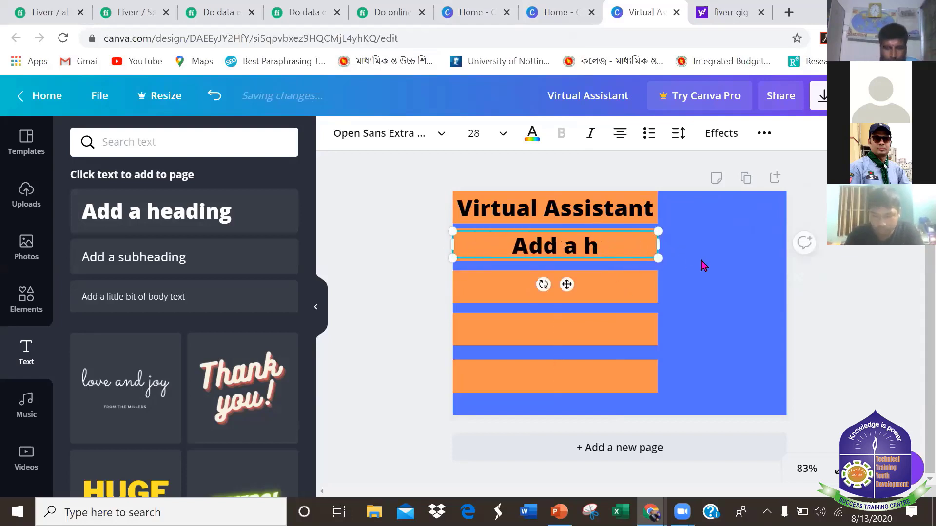
{"action": "key", "text": "BackSpace"}
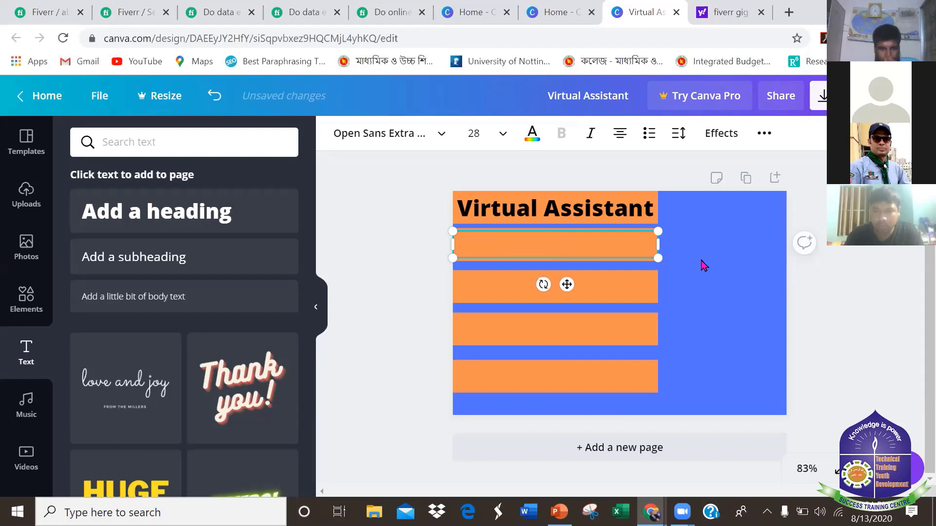
{"action": "type", "text": "Data "}
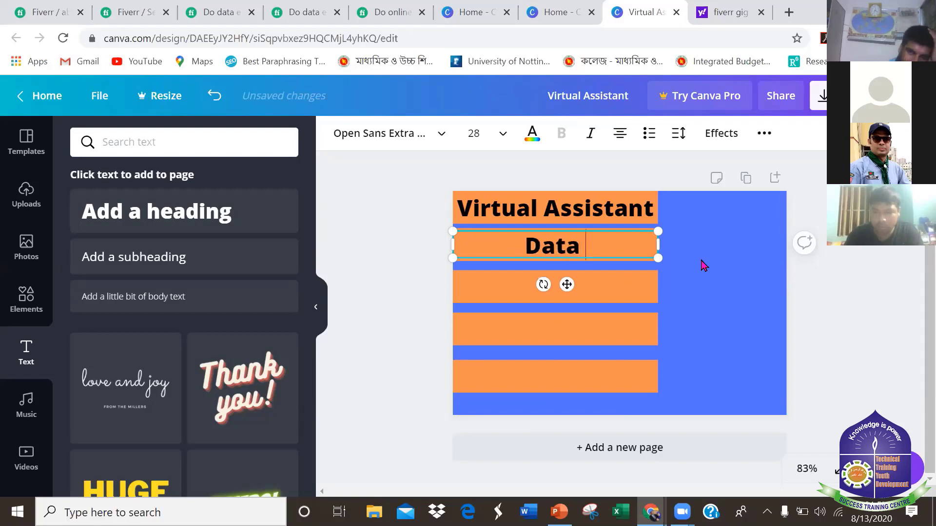
{"action": "type", "text": "Minin"}
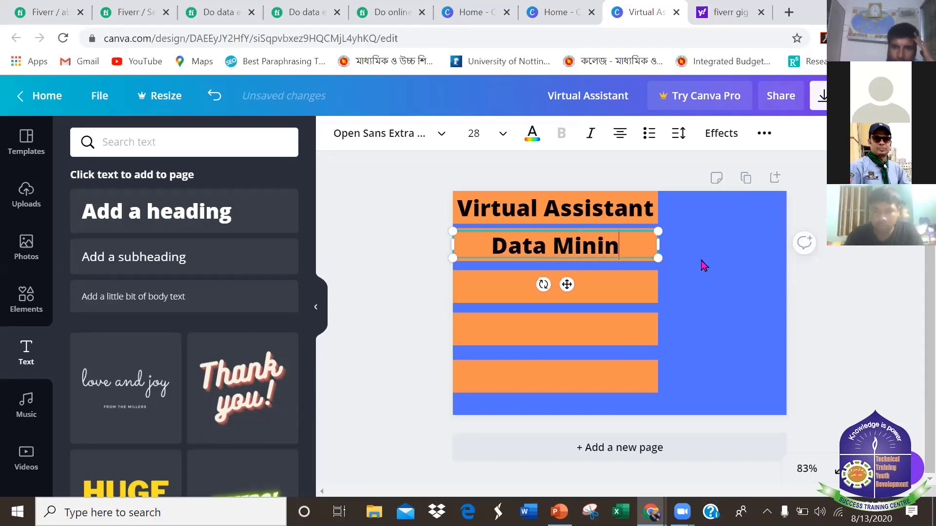
{"action": "type", "text": "g"}
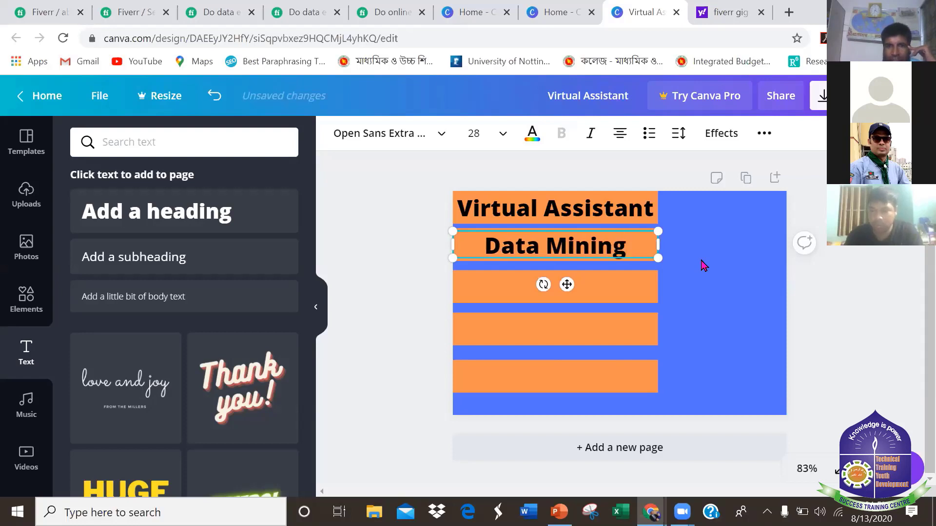
Add another heading text box and place it over the third orange strip.
{"action": "left_click", "coordinate": [525, 291]}
{"action": "left_click", "coordinate": [147, 225]}
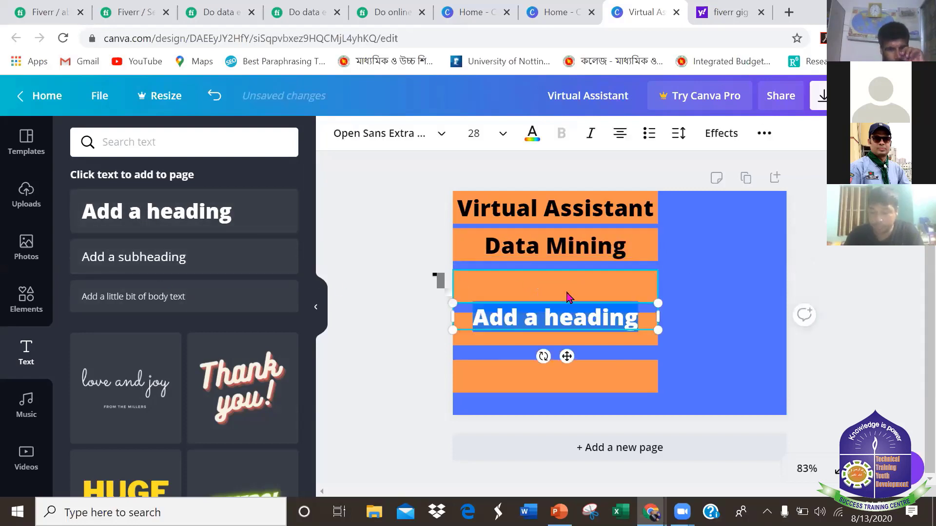
{"action": "left_click", "coordinate": [567, 317]}
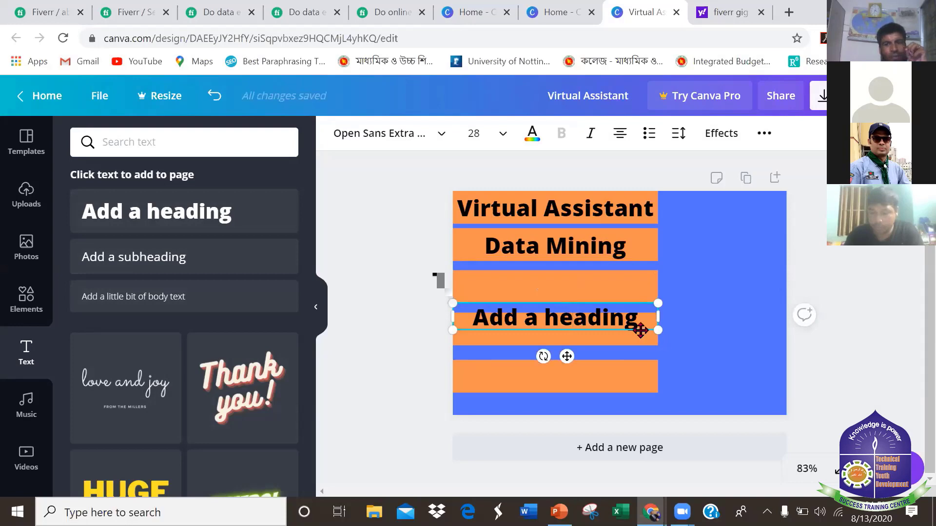
{"action": "left_click_drag", "start_coordinate": [634, 330], "coordinate": [627, 299]}
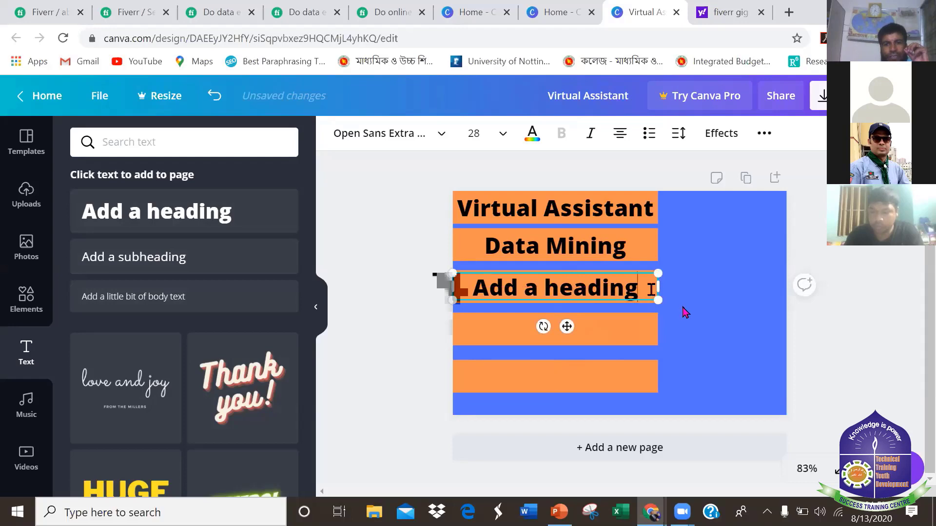
Replace the placeholder heading on the third orange strip with "Web research".
{"action": "key", "text": "BackSpace"}
{"action": "key", "text": "BackSpace"}
{"action": "key", "text": "BackSpace"}
{"action": "key", "text": "BackSpace"}
{"action": "key", "text": "BackSpace"}
{"action": "key", "text": "BackSpace"}
{"action": "key", "text": "BackSpace"}
{"action": "key", "text": "BackSpace"}
{"action": "key", "text": "BackSpace"}
{"action": "key", "text": "BackSpace"}
{"action": "key", "text": "BackSpace"}
{"action": "key", "text": "BackSpace"}
{"action": "key", "text": "BackSpace"}
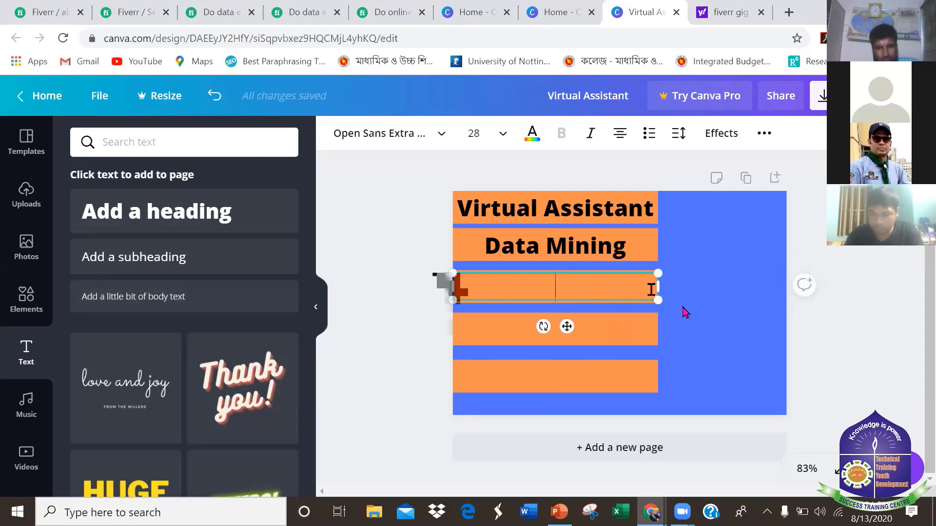
{"action": "type", "text": "Web "}
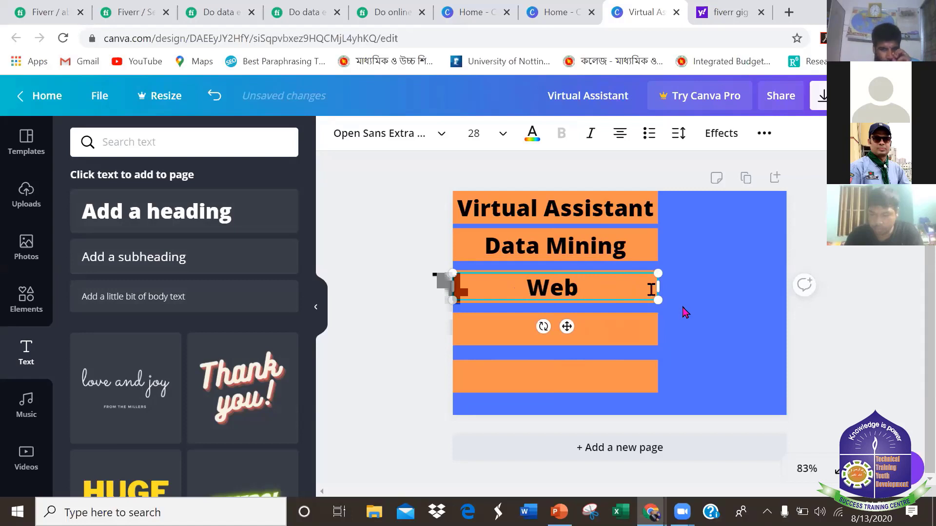
{"action": "type", "text": "resea"}
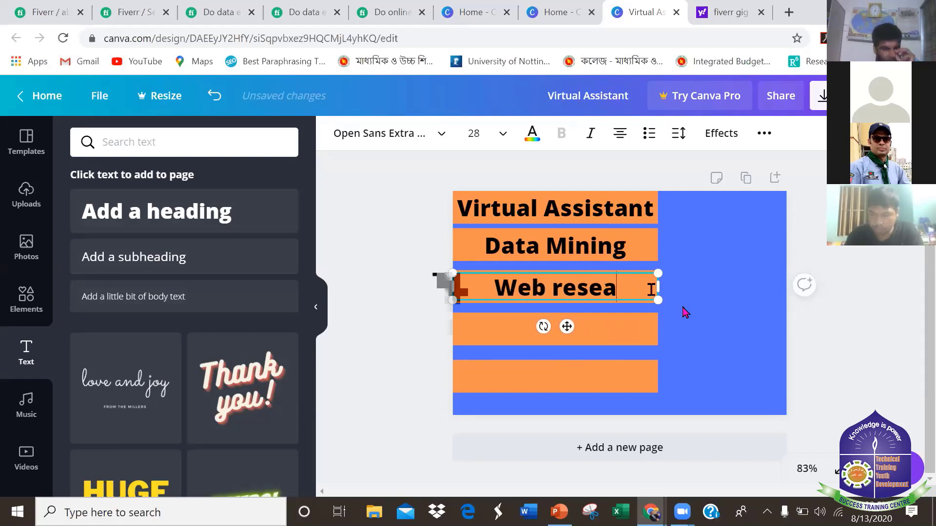
{"action": "type", "text": "rch"}
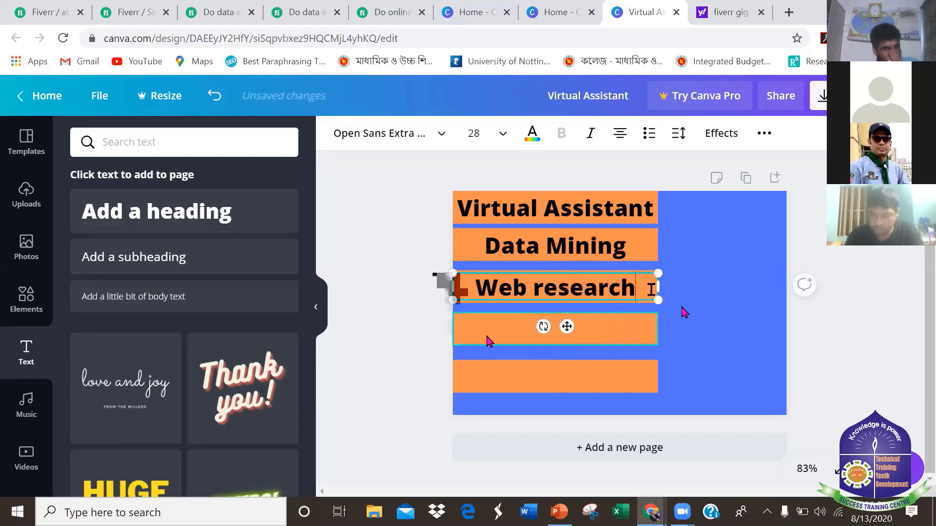
Move the "Web research" heading down onto the fourth orange strip.
{"action": "left_click", "coordinate": [611, 329]}
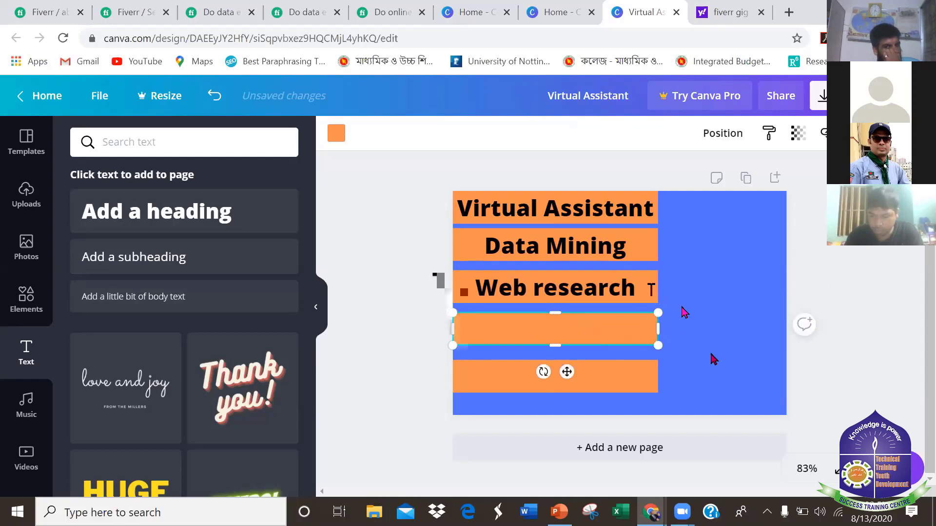
{"action": "left_click", "coordinate": [595, 286]}
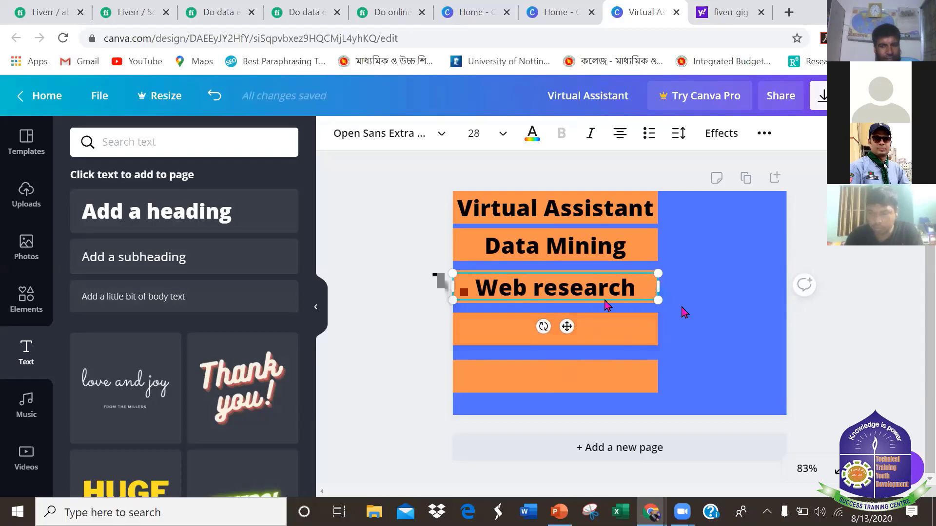
{"action": "left_click", "coordinate": [708, 303]}
{"action": "left_click", "coordinate": [594, 298]}
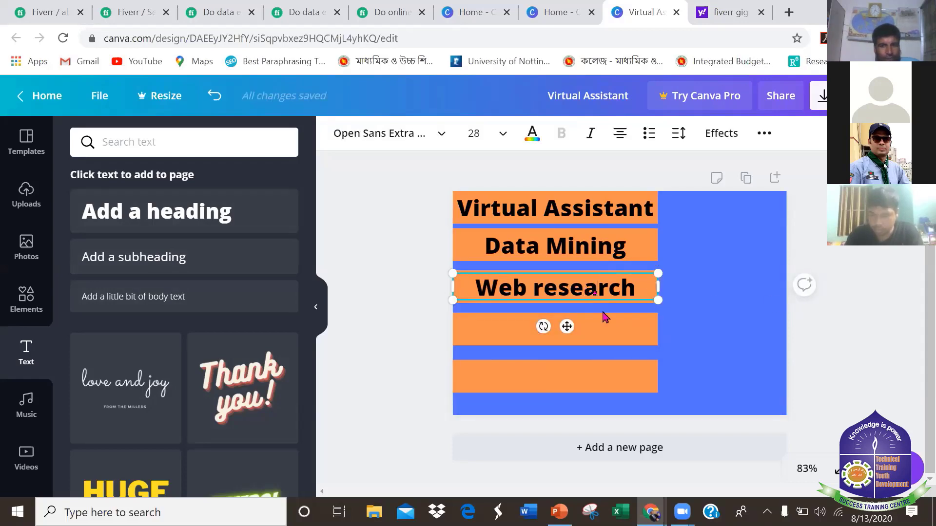
{"action": "left_click_drag", "start_coordinate": [603, 315], "coordinate": [595, 335]}
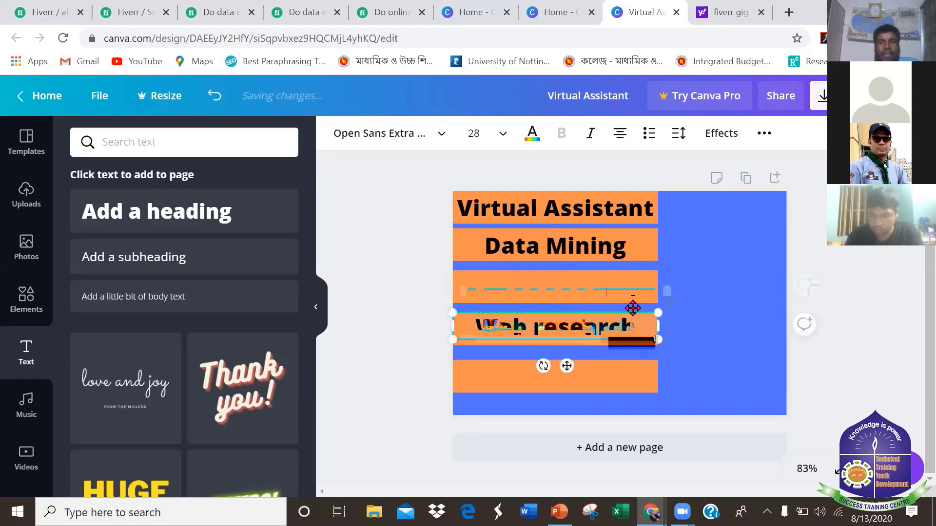
Change the empty third strip's colour to pink.
{"action": "left_click", "coordinate": [595, 296]}
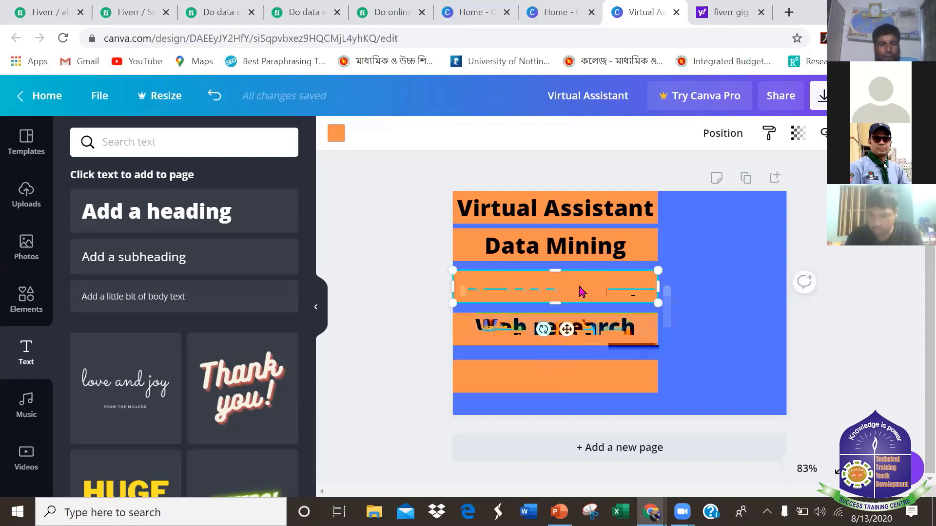
{"action": "left_click", "coordinate": [336, 133]}
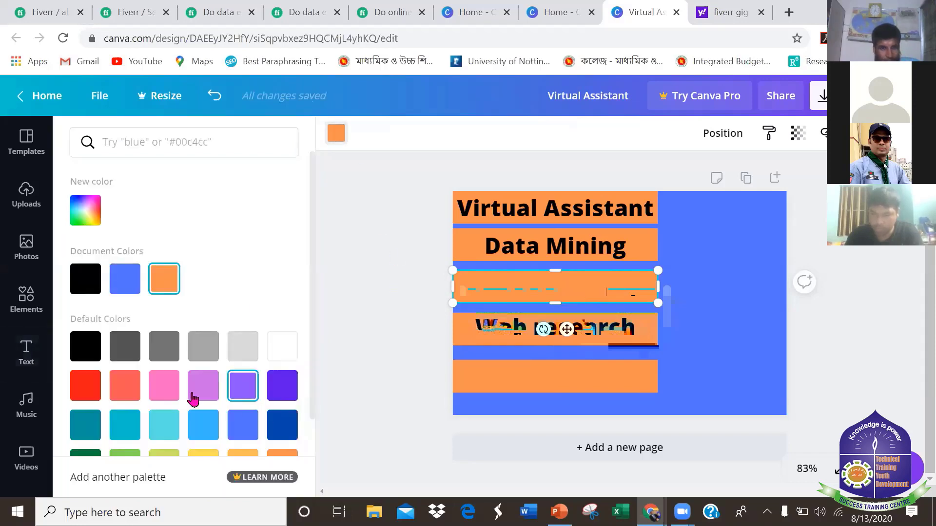
{"action": "left_click", "coordinate": [166, 388]}
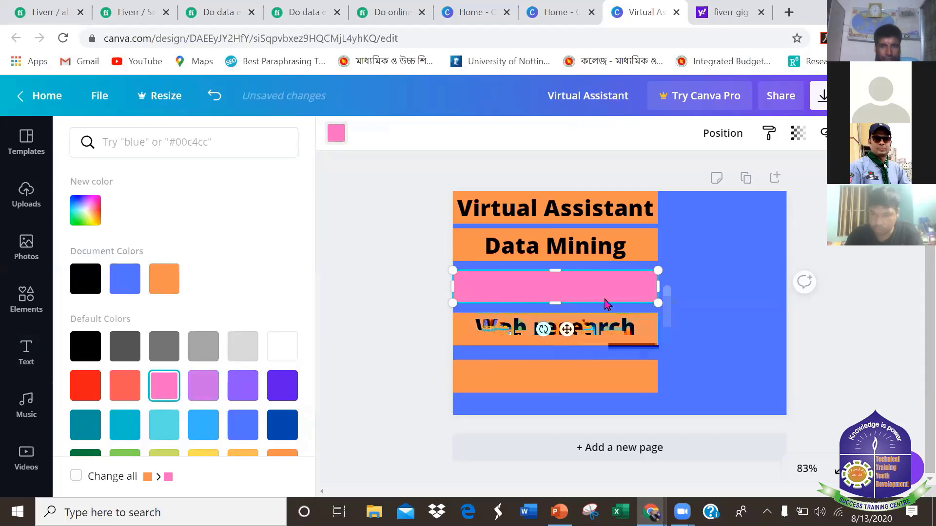
{"action": "left_click", "coordinate": [688, 290]}
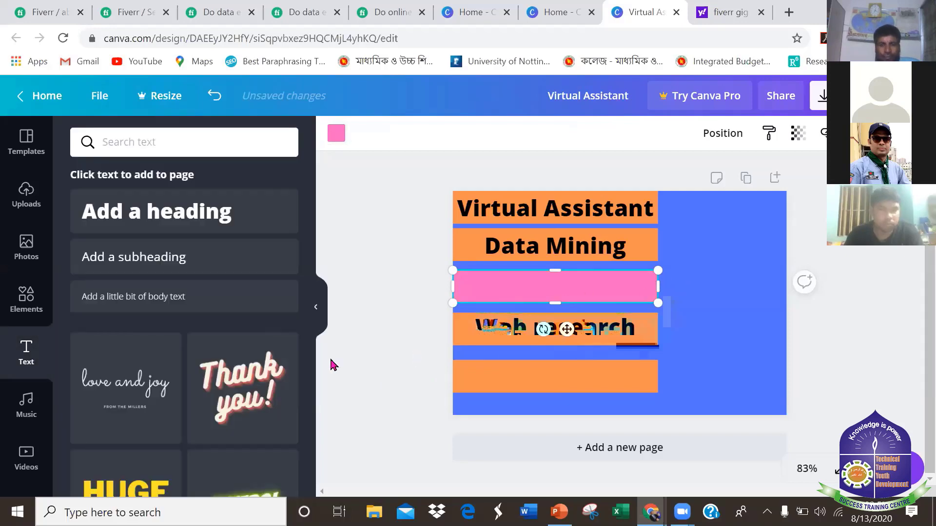
Move the "Data Mining" heading down off the second strip and recolour that strip dark green.
{"action": "left_click", "coordinate": [521, 246]}
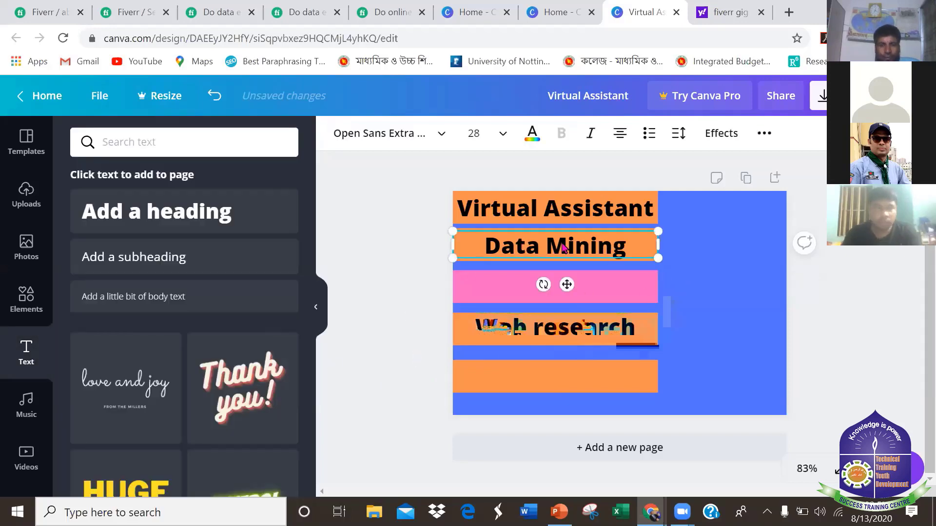
{"action": "left_click", "coordinate": [474, 239]}
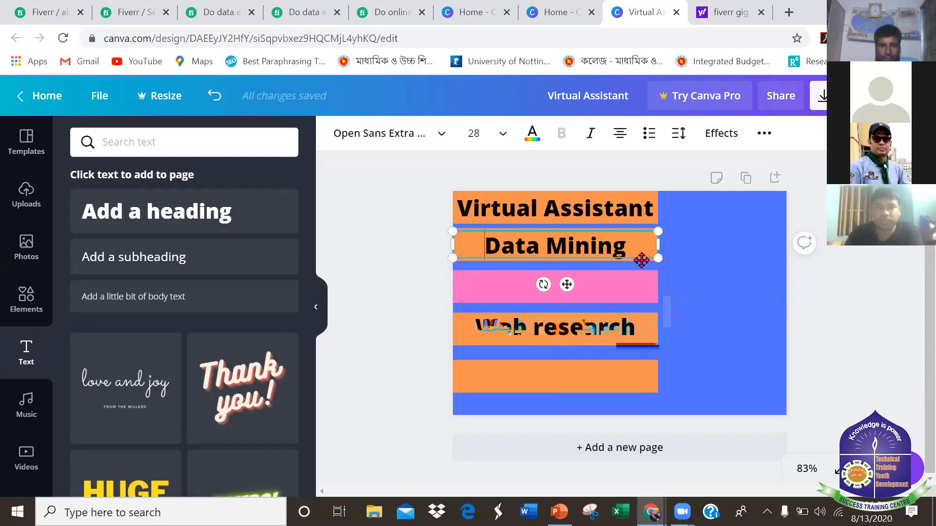
{"action": "left_click_drag", "start_coordinate": [657, 250], "coordinate": [645, 284]}
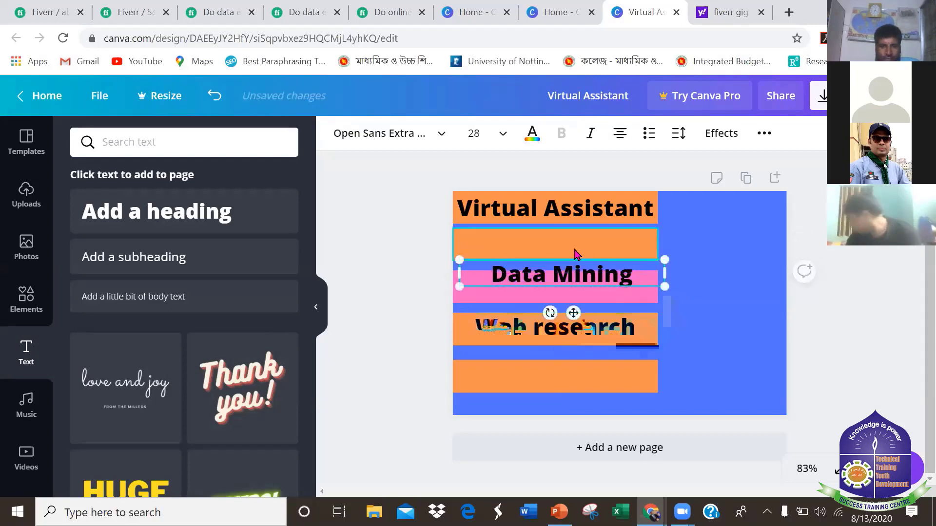
{"action": "left_click", "coordinate": [576, 253]}
{"action": "left_click", "coordinate": [336, 135]}
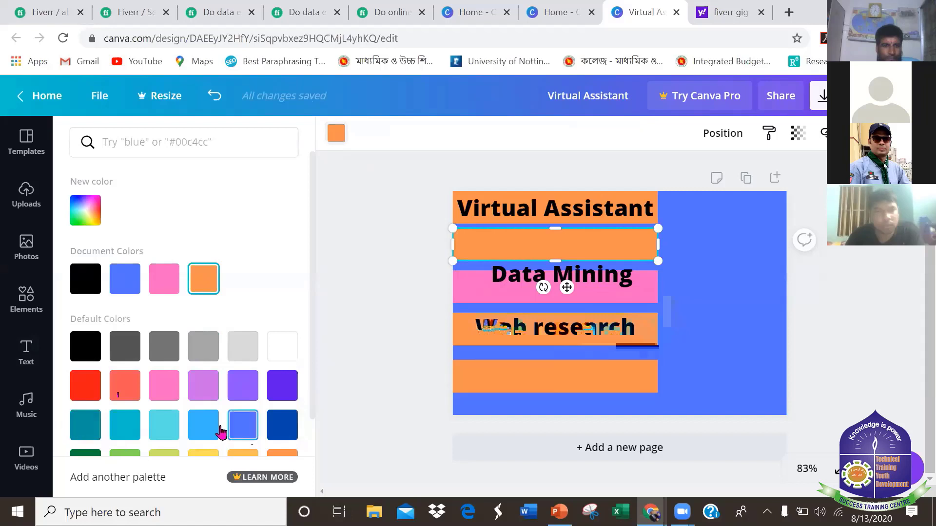
{"action": "scroll", "coordinate": [239, 422], "scroll_direction": "down", "scroll_amount": 1}
{"action": "left_click", "coordinate": [92, 423]}
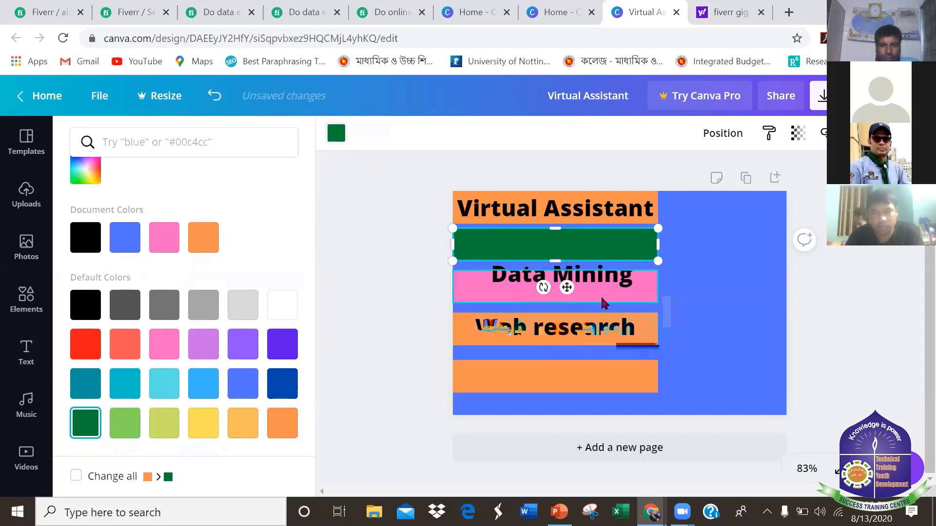
Nudge the green strip slightly up and move the "Data Mining" heading back onto it.
{"action": "left_click_drag", "start_coordinate": [570, 265], "coordinate": [566, 278]}
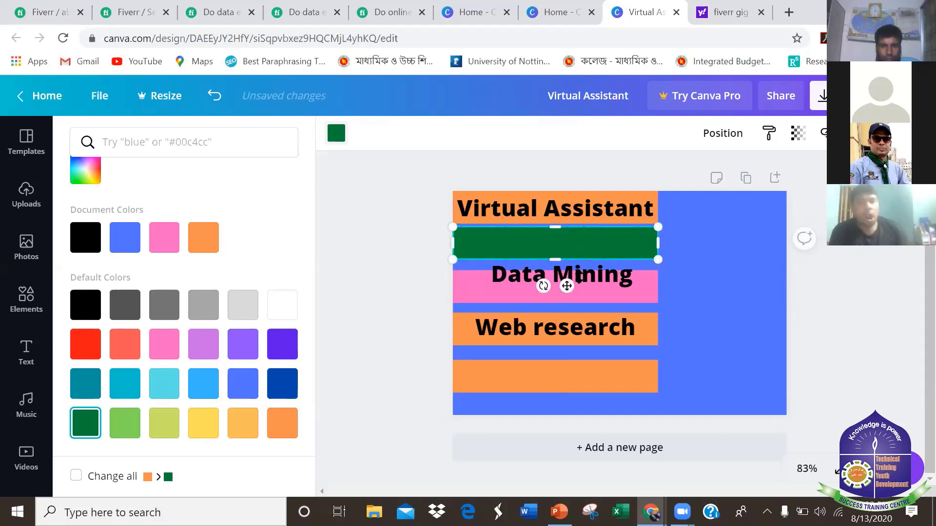
{"action": "left_click", "coordinate": [592, 277]}
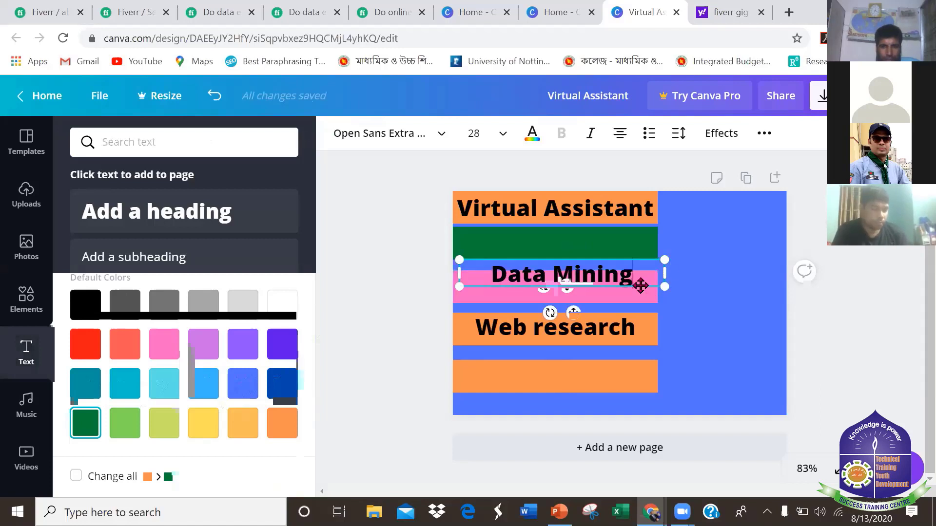
{"action": "left_click_drag", "start_coordinate": [632, 273], "coordinate": [632, 257]}
{"action": "left_click", "coordinate": [628, 297]}
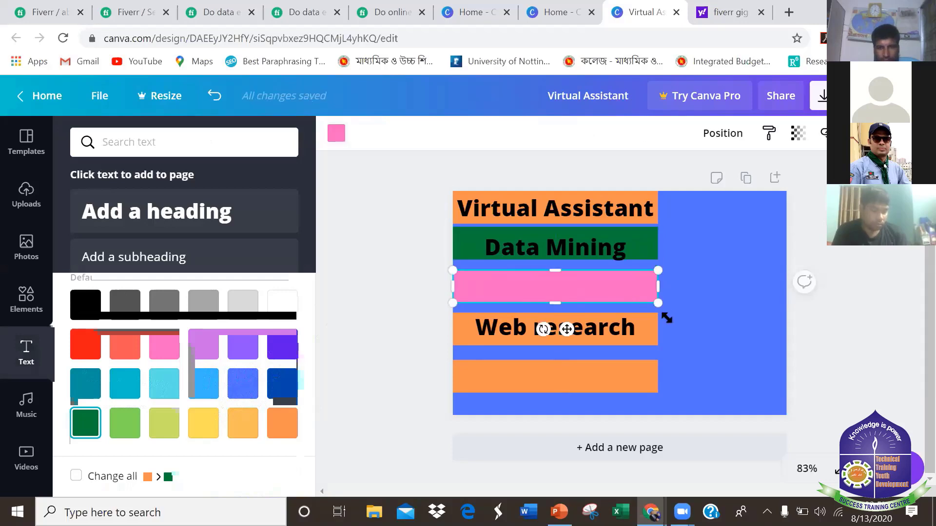
{"action": "left_click", "coordinate": [582, 335]}
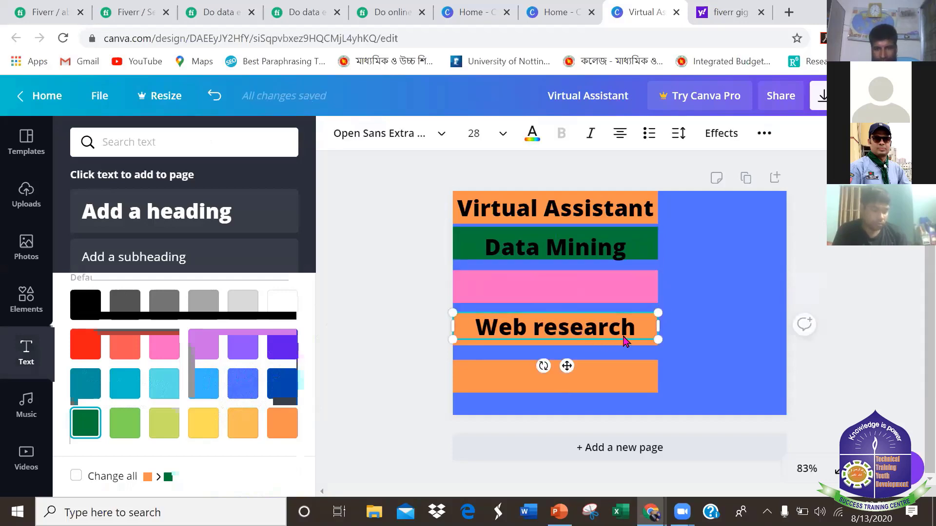
{"action": "left_click", "coordinate": [611, 256]}
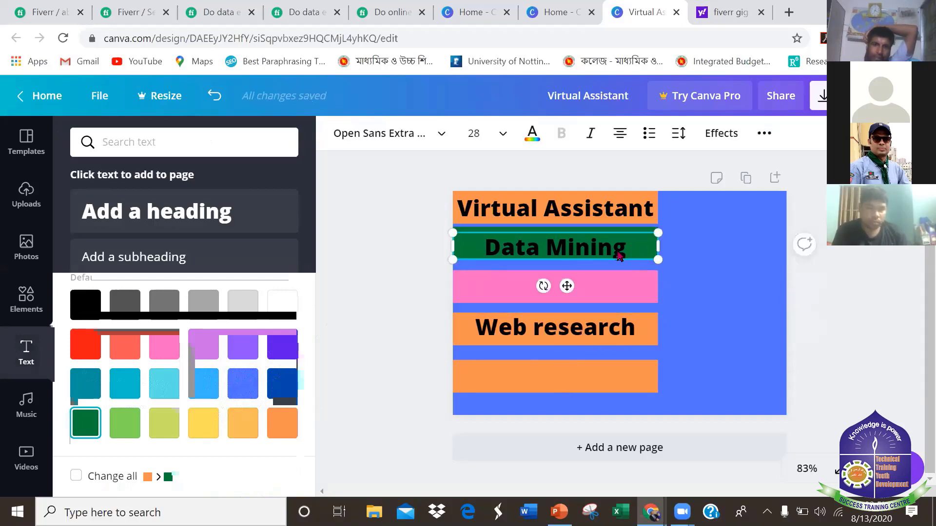
{"action": "left_click", "coordinate": [618, 254]}
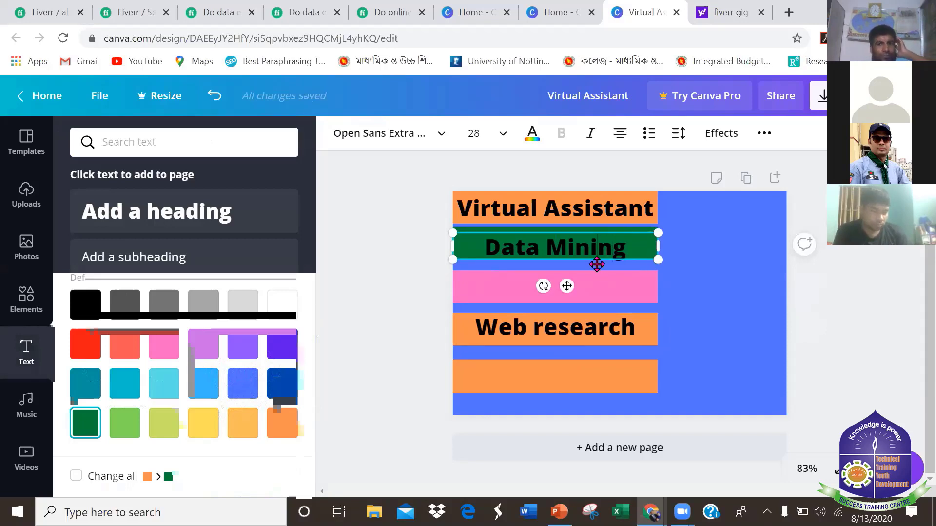
{"action": "left_click_drag", "start_coordinate": [597, 259], "coordinate": [596, 254]}
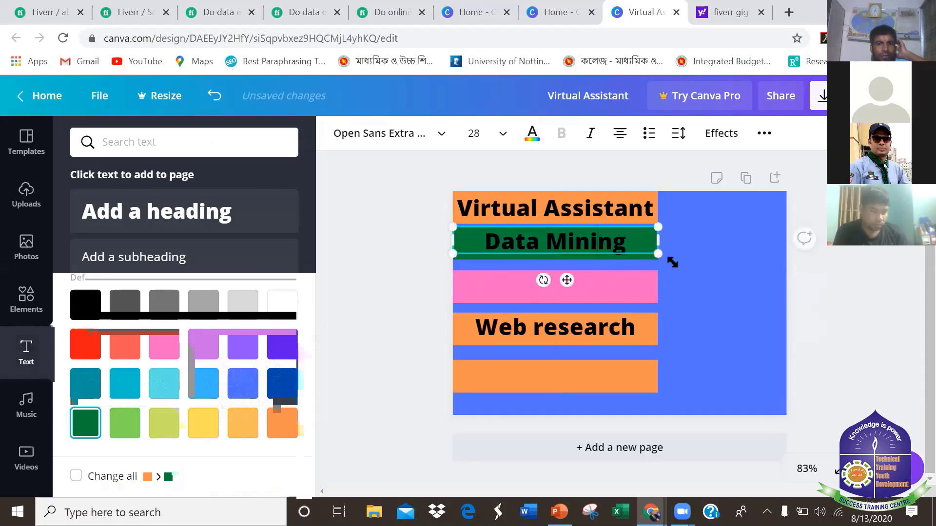
{"action": "left_click", "coordinate": [680, 317]}
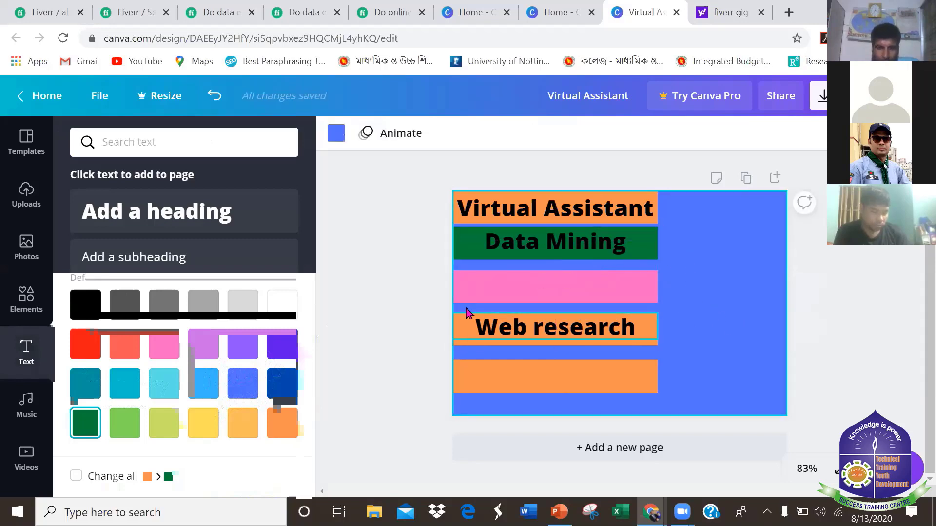
Add another heading text box and place it over the pink strip.
{"action": "left_click", "coordinate": [599, 295]}
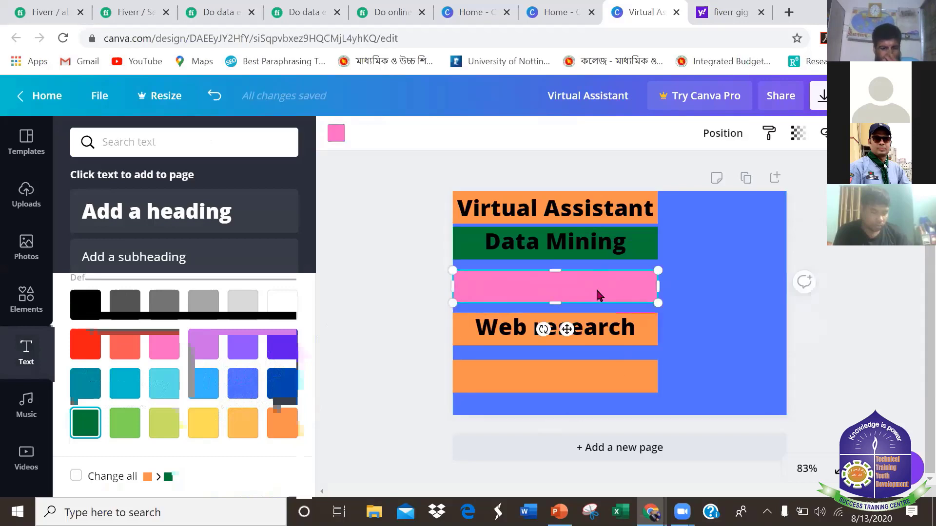
{"action": "left_click", "coordinate": [624, 336]}
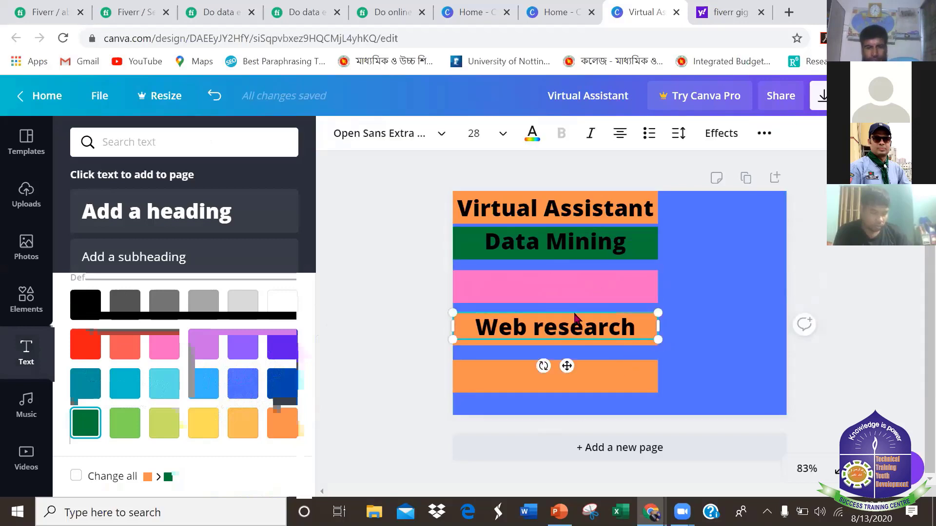
{"action": "left_click", "coordinate": [563, 298]}
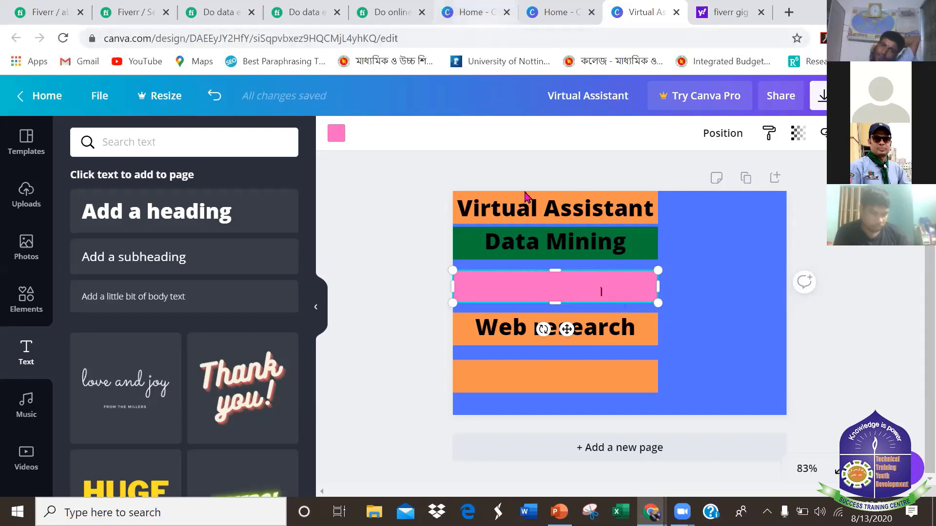
{"action": "left_click", "coordinate": [171, 211]}
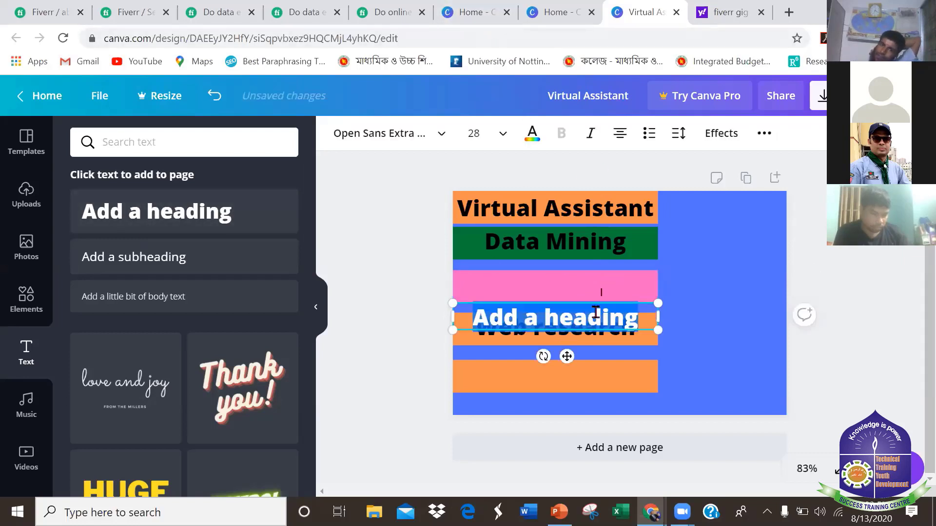
{"action": "left_click_drag", "start_coordinate": [612, 301], "coordinate": [612, 271]}
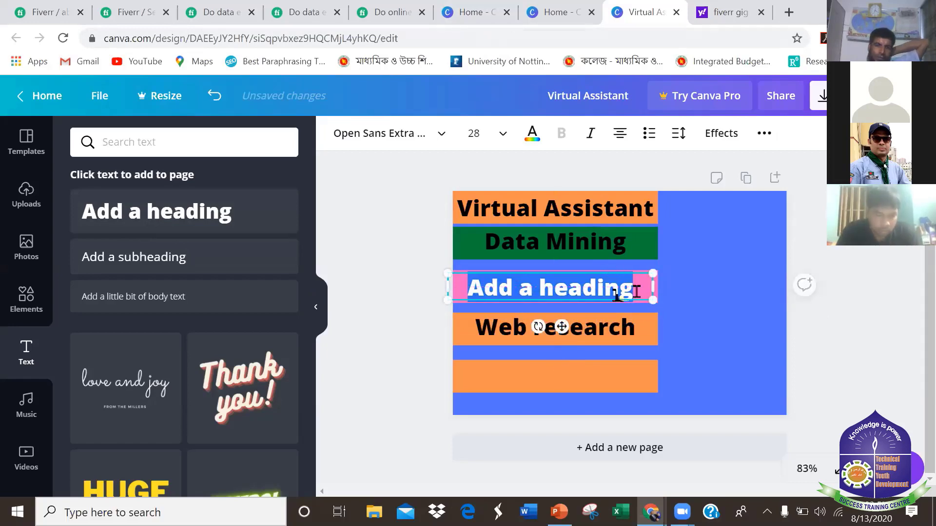
Replace the placeholder heading on the pink strip with "Data Collection" and narrow its text box slightly from the left edge.
{"action": "key", "text": "BackSpace"}
{"action": "key", "text": "BackSpace"}
{"action": "key", "text": "BackSpace"}
{"action": "key", "text": "BackSpace"}
{"action": "key", "text": "BackSpace"}
{"action": "key", "text": "BackSpace"}
{"action": "key", "text": "BackSpace"}
{"action": "key", "text": "BackSpace"}
{"action": "key", "text": "BackSpace"}
{"action": "key", "text": "BackSpace"}
{"action": "key", "text": "BackSpace"}
{"action": "key", "text": "BackSpace"}
{"action": "key", "text": "BackSpace"}
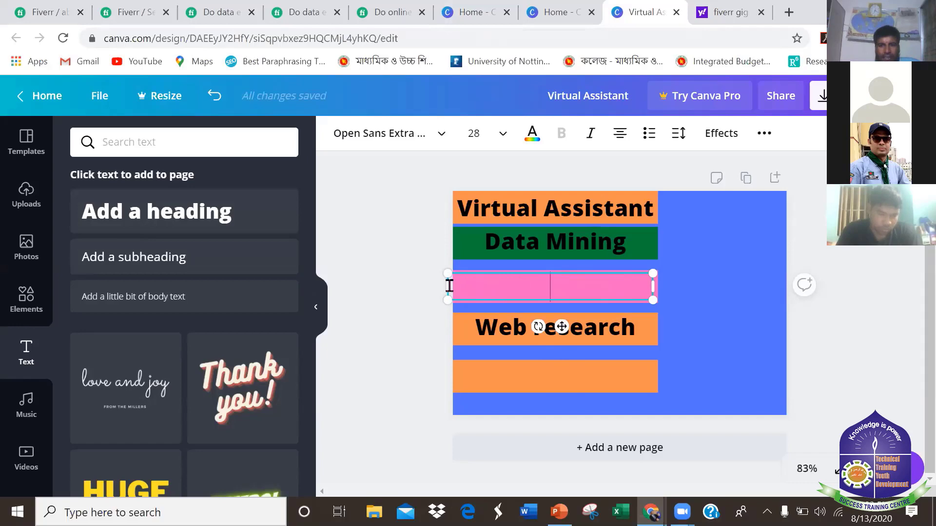
{"action": "left_click_drag", "start_coordinate": [445, 285], "coordinate": [458, 285]}
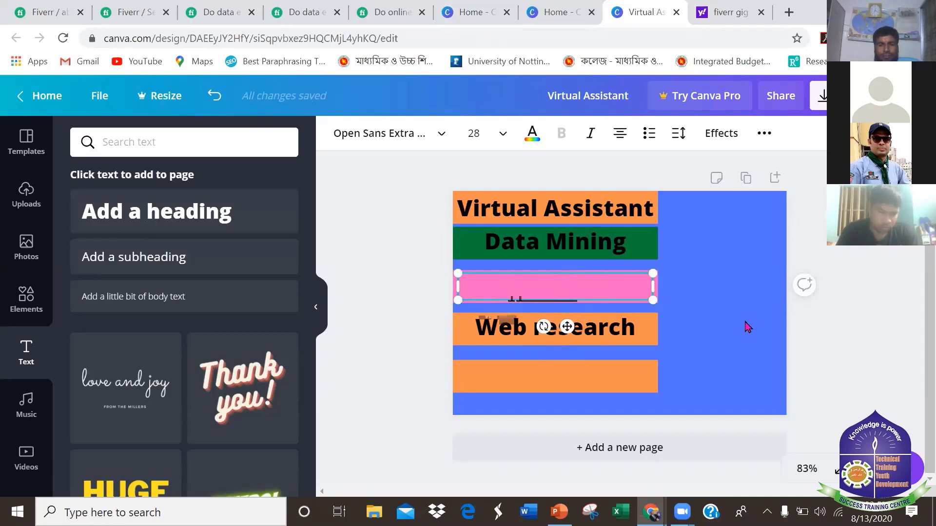
{"action": "type", "text": "Dat"}
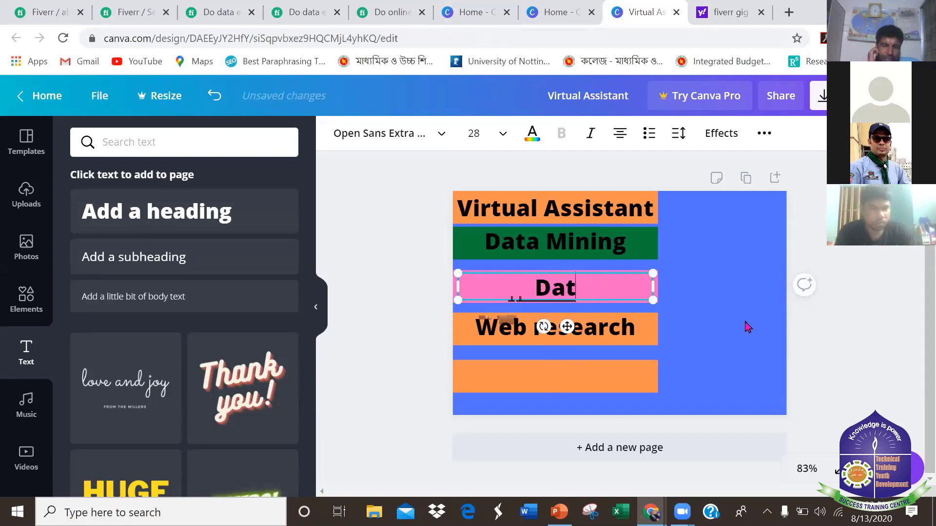
{"action": "type", "text": "a C"}
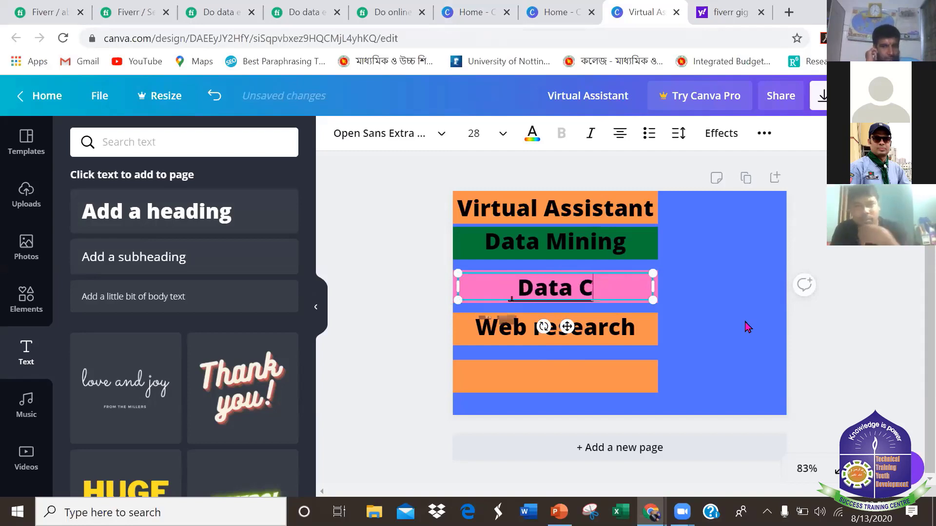
{"action": "type", "text": "olle"}
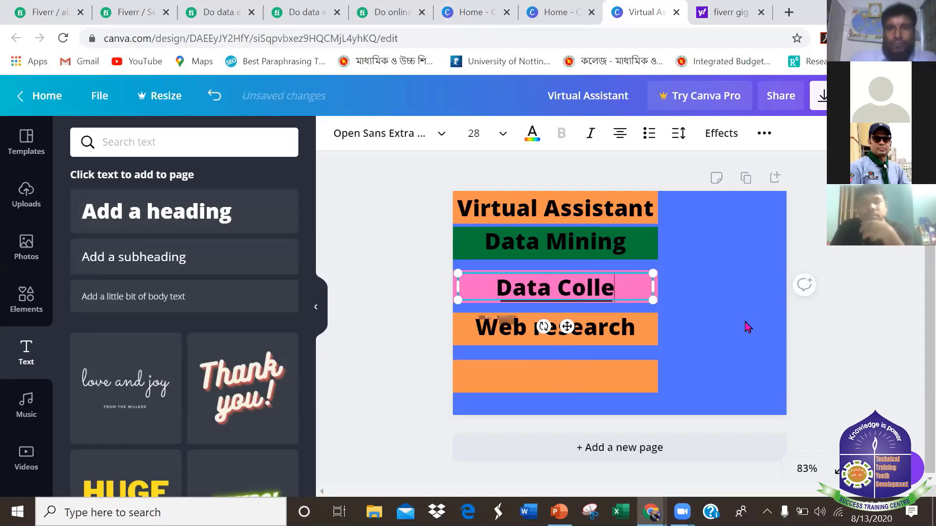
{"action": "type", "text": "ction"}
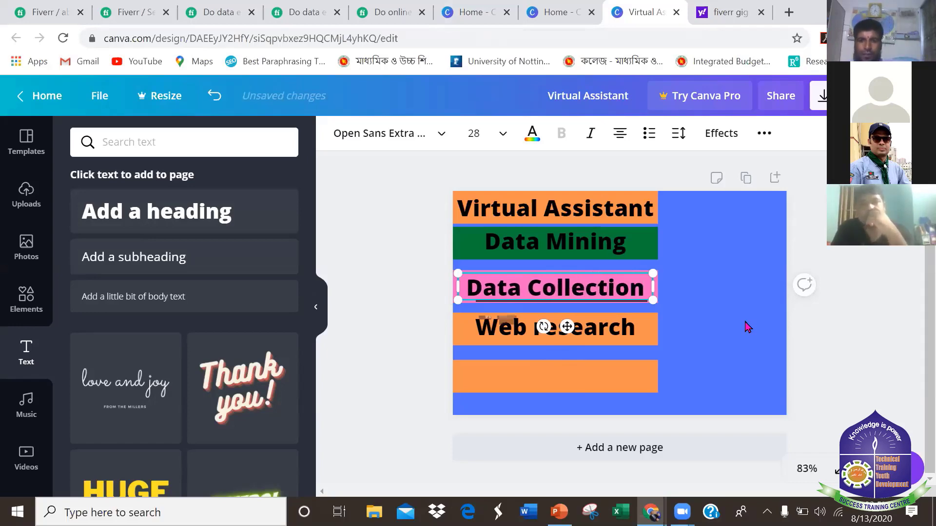
Change the empty bottom strip's colour to red.
{"action": "left_click", "coordinate": [634, 385]}
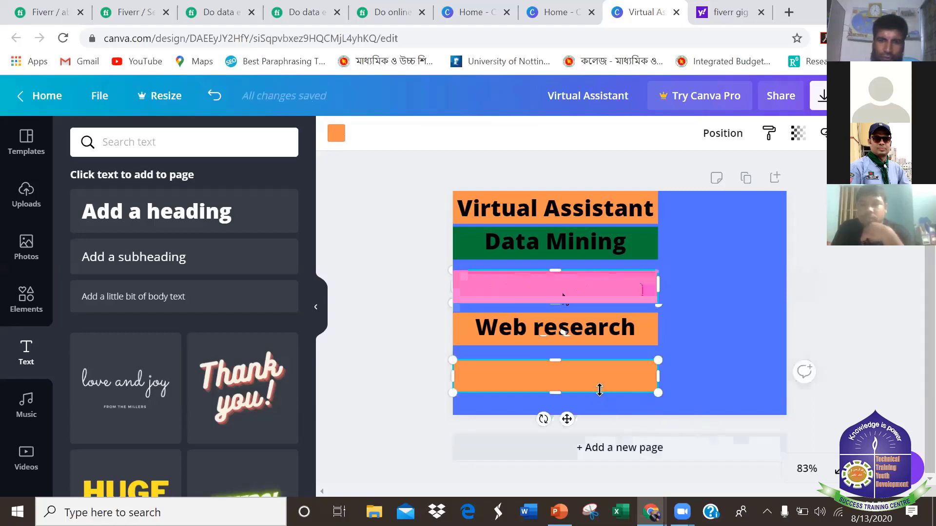
{"action": "left_click", "coordinate": [336, 132]}
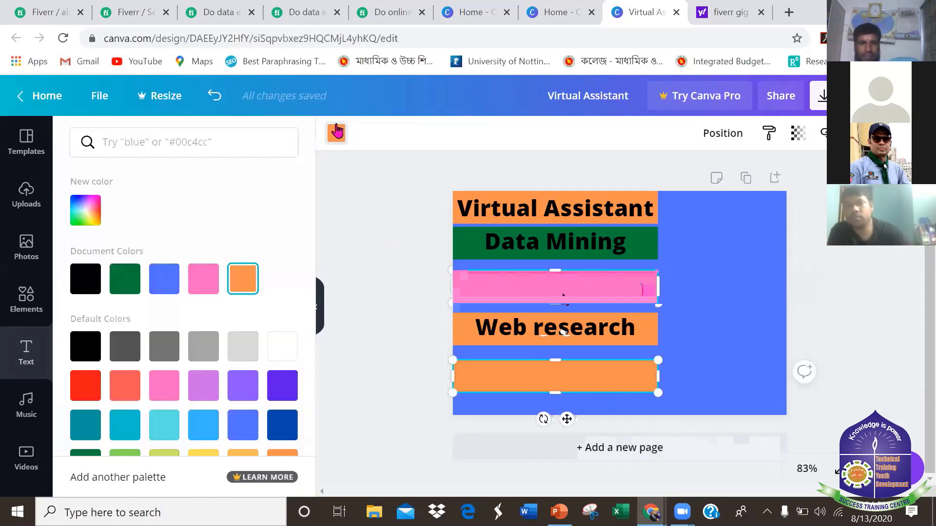
{"action": "left_click", "coordinate": [85, 386]}
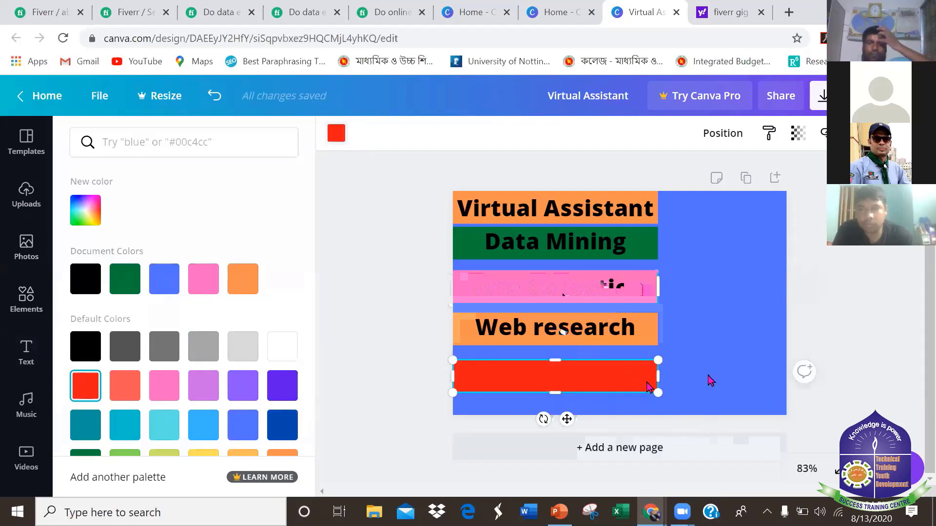
Add a heading text box over the red strip and replace its placeholder text with "Lead Generation".
{"action": "left_click", "coordinate": [546, 329]}
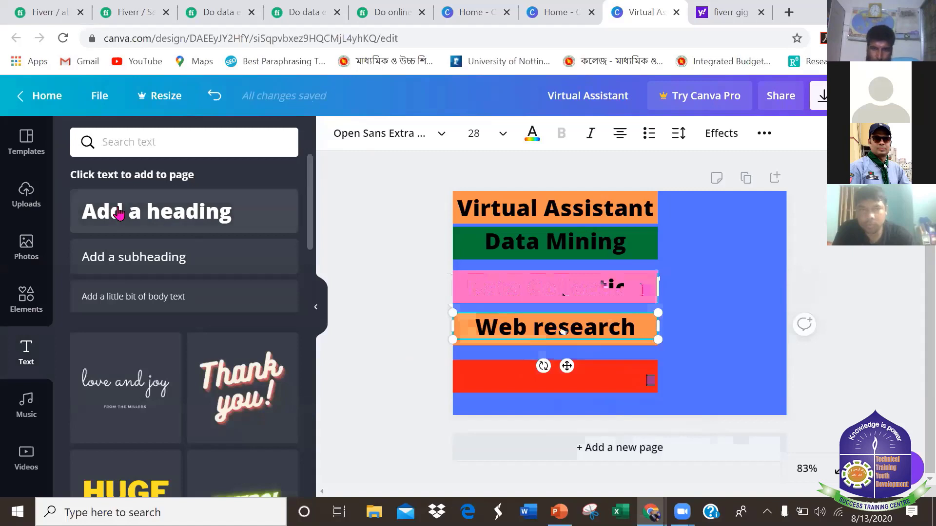
{"action": "left_click_drag", "start_coordinate": [119, 209], "coordinate": [620, 391]}
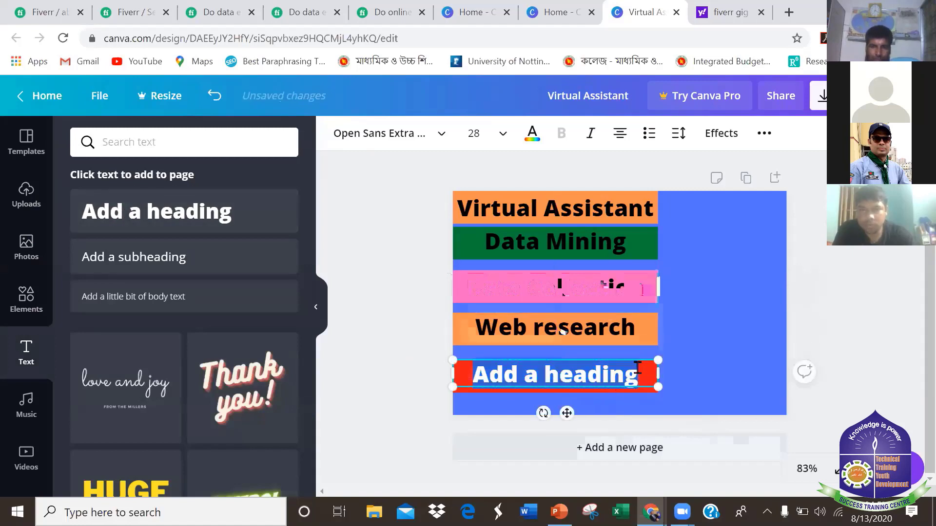
{"action": "left_click", "coordinate": [658, 385]}
{"action": "key", "text": "BackSpace"}
{"action": "key", "text": "BackSpace"}
{"action": "key", "text": "BackSpace"}
{"action": "key", "text": "BackSpace"}
{"action": "key", "text": "BackSpace"}
{"action": "key", "text": "BackSpace"}
{"action": "key", "text": "BackSpace"}
{"action": "key", "text": "BackSpace"}
{"action": "key", "text": "BackSpace"}
{"action": "key", "text": "BackSpace"}
{"action": "key", "text": "BackSpace"}
{"action": "key", "text": "BackSpace"}
{"action": "key", "text": "BackSpace"}
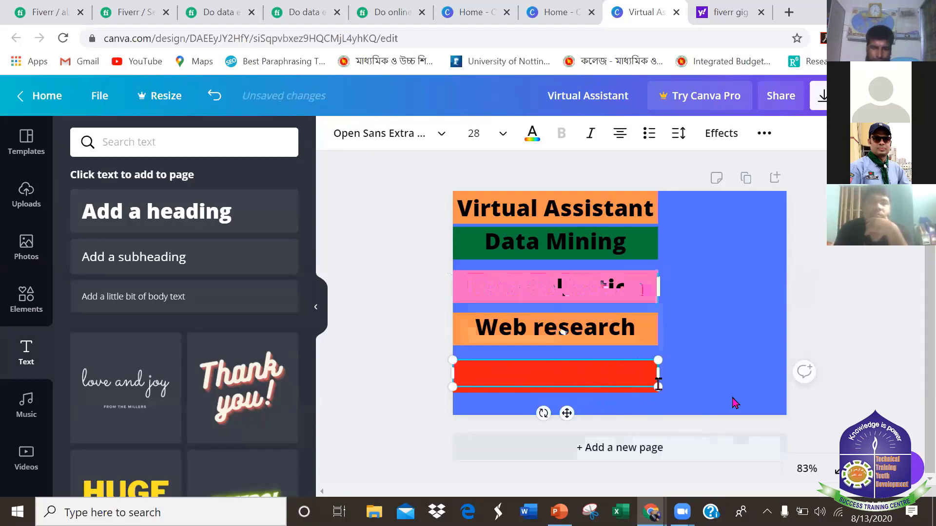
{"action": "type", "text": "Lea"}
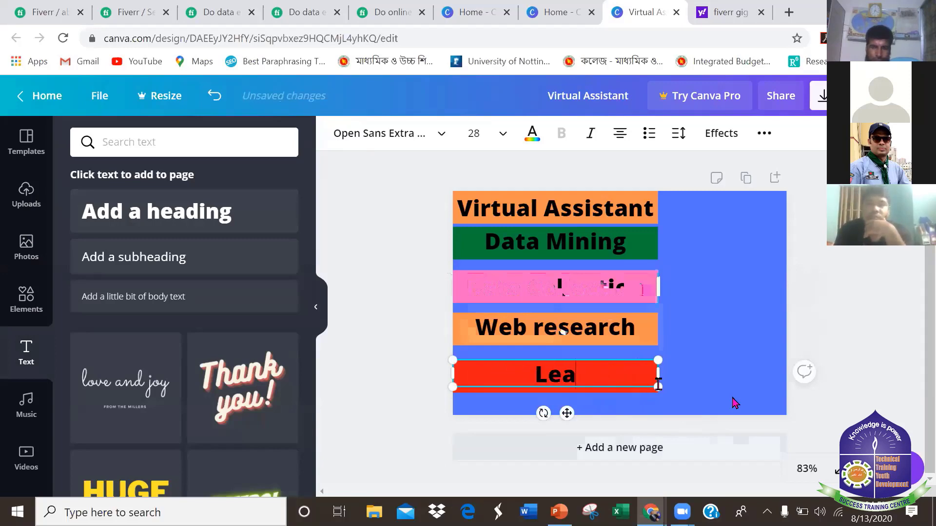
{"action": "type", "text": "d Gen"}
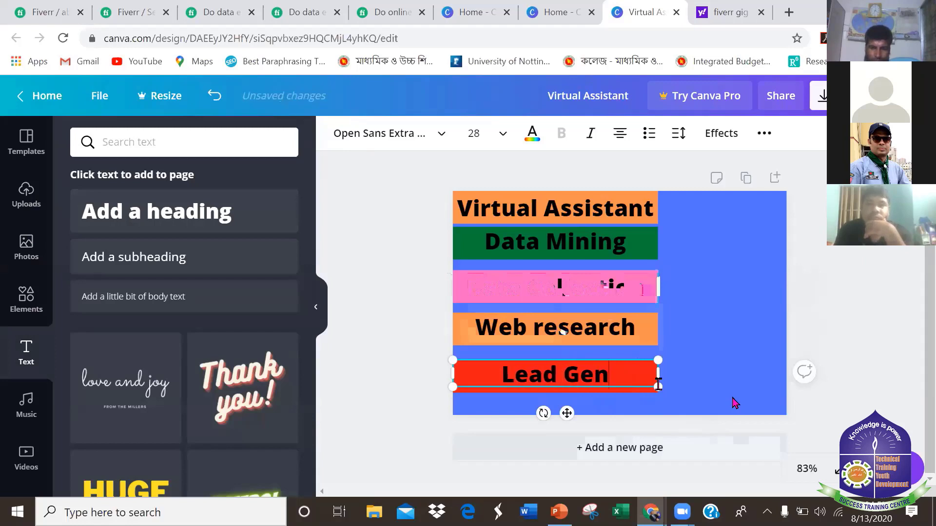
{"action": "type", "text": "erati"}
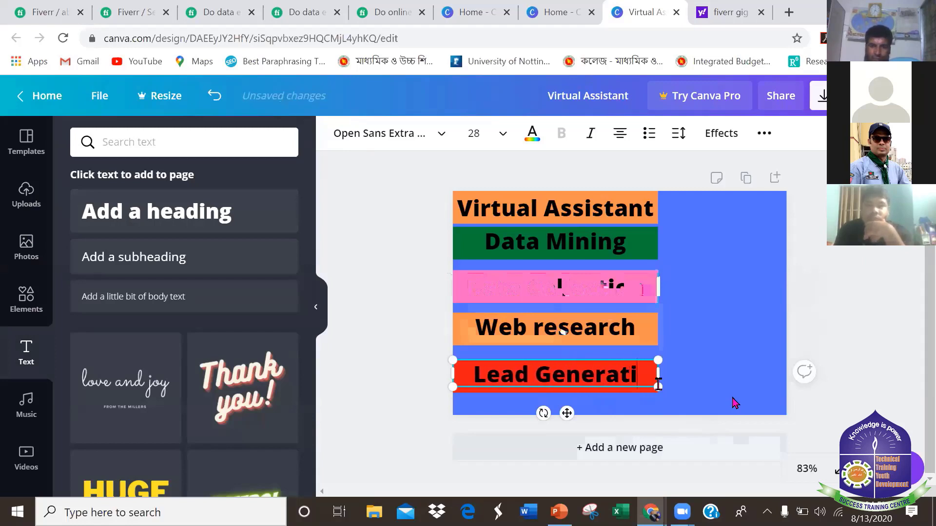
{"action": "type", "text": "onm"}
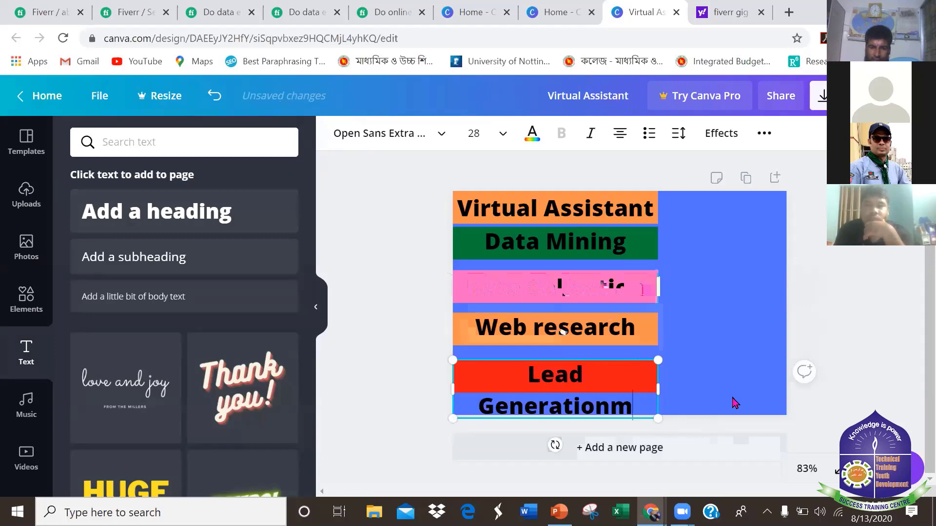
{"action": "key", "text": "BackSpace"}
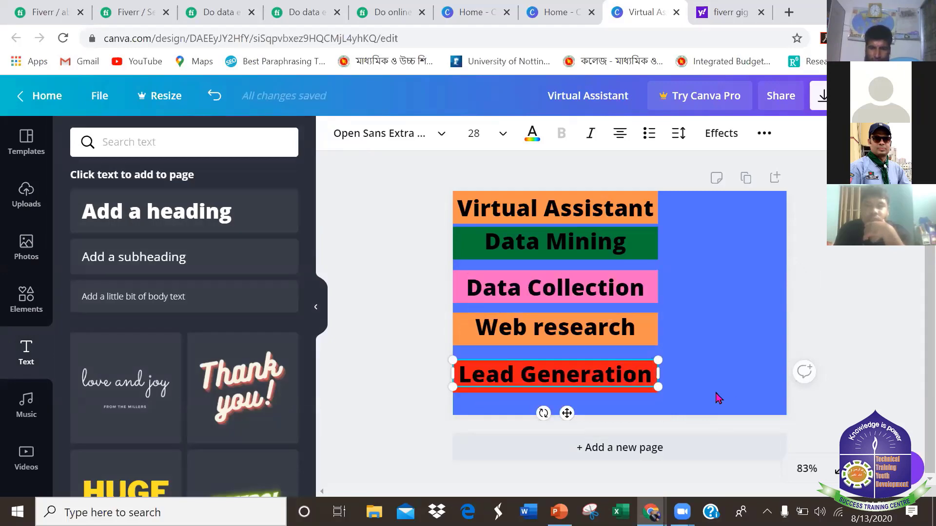
Left-align the text of the "Data Mining" and "Virtual Assistant" headings.
{"action": "left_click", "coordinate": [716, 395]}
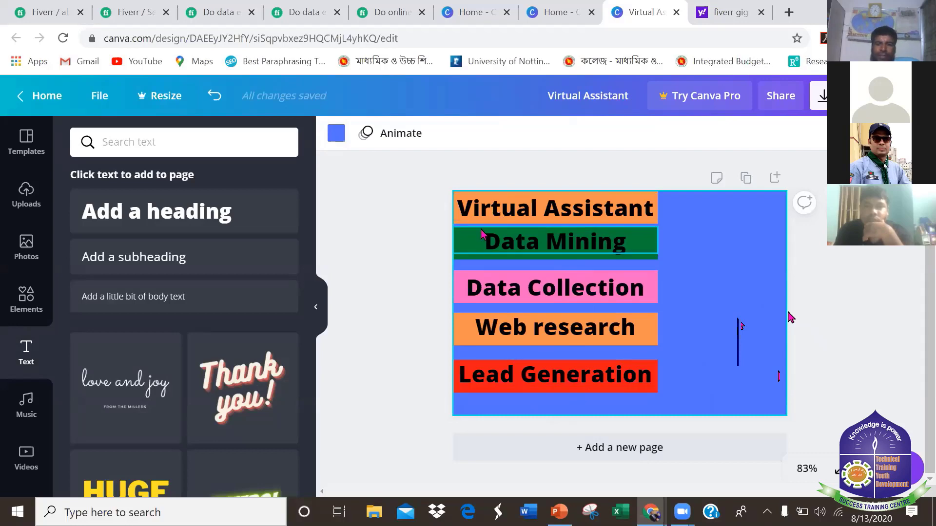
{"action": "left_click", "coordinate": [468, 217]}
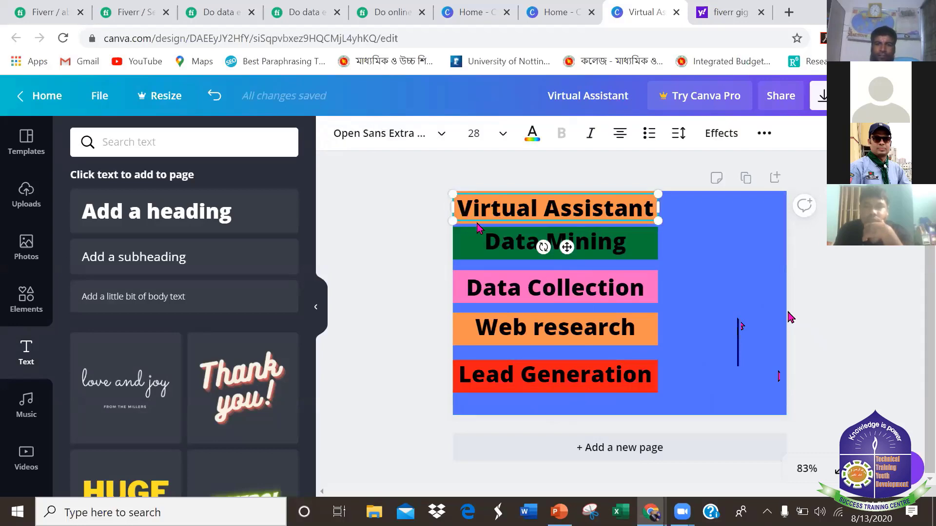
{"action": "left_click", "coordinate": [499, 256]}
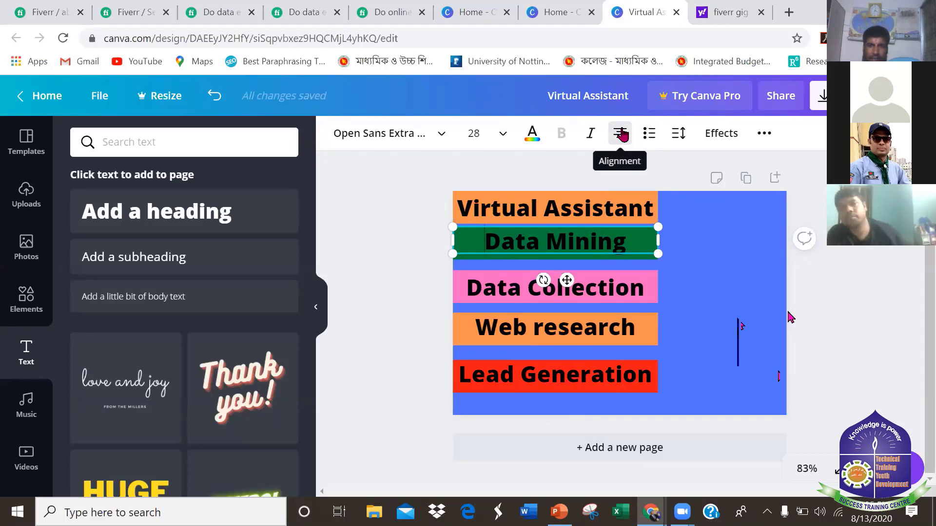
{"action": "left_click", "coordinate": [622, 135]}
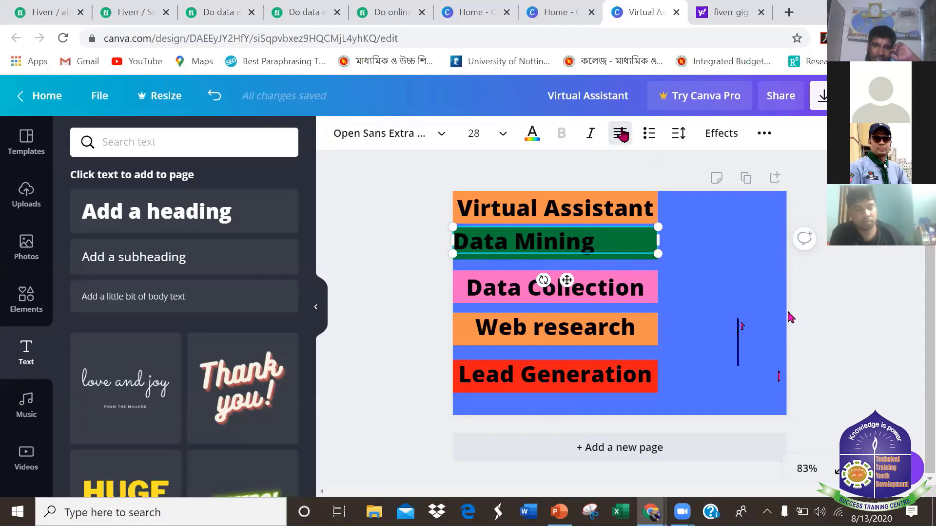
{"action": "left_click", "coordinate": [585, 215]}
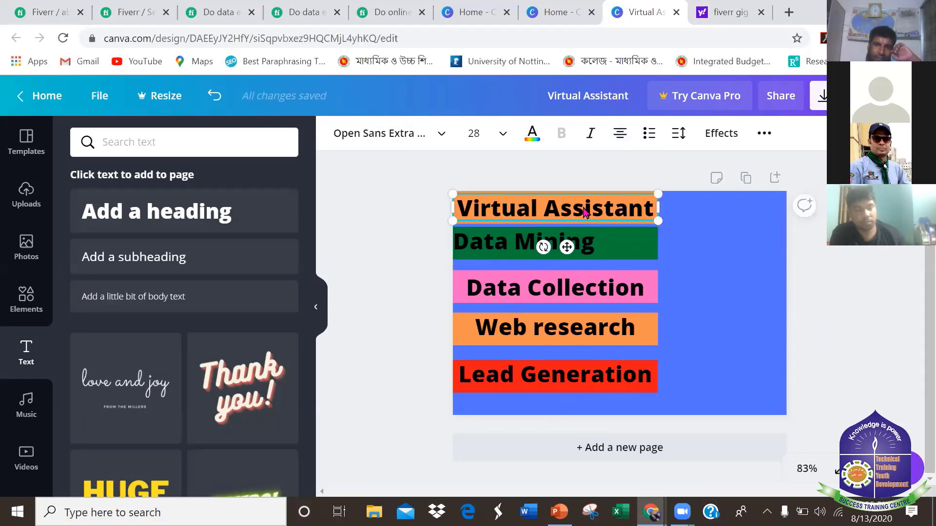
{"action": "left_click", "coordinate": [620, 133]}
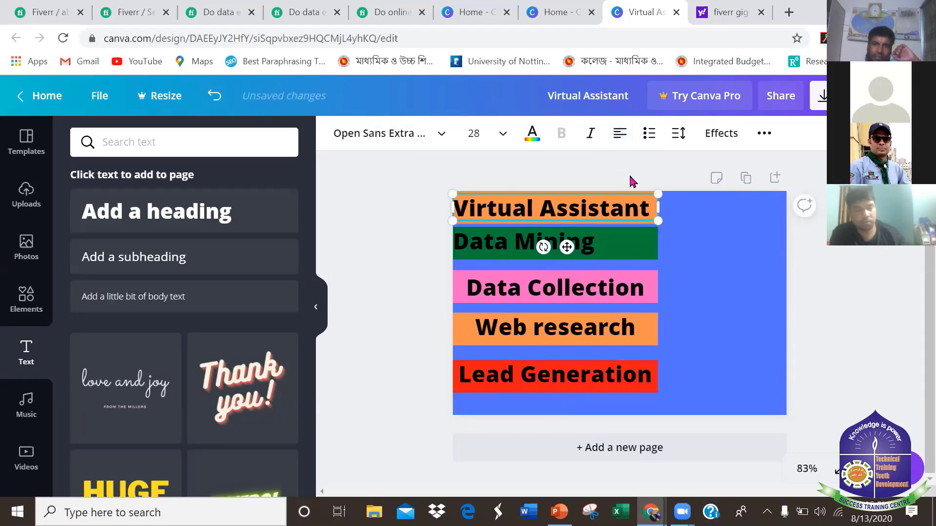
Left-align the "Data Collection" heading and extend its text box to the left edge of the pink strip.
{"action": "left_click", "coordinate": [568, 277]}
{"action": "left_click", "coordinate": [620, 133]}
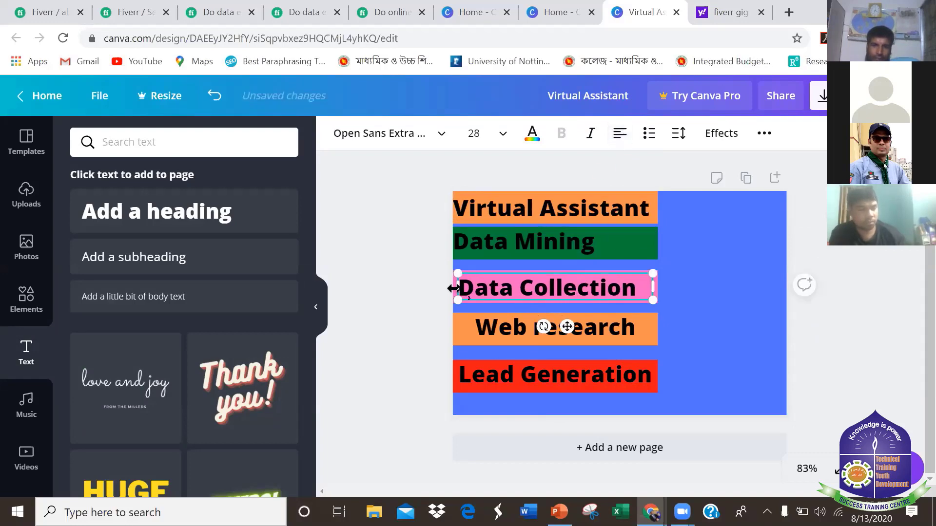
{"action": "left_click_drag", "start_coordinate": [454, 288], "coordinate": [449, 289]}
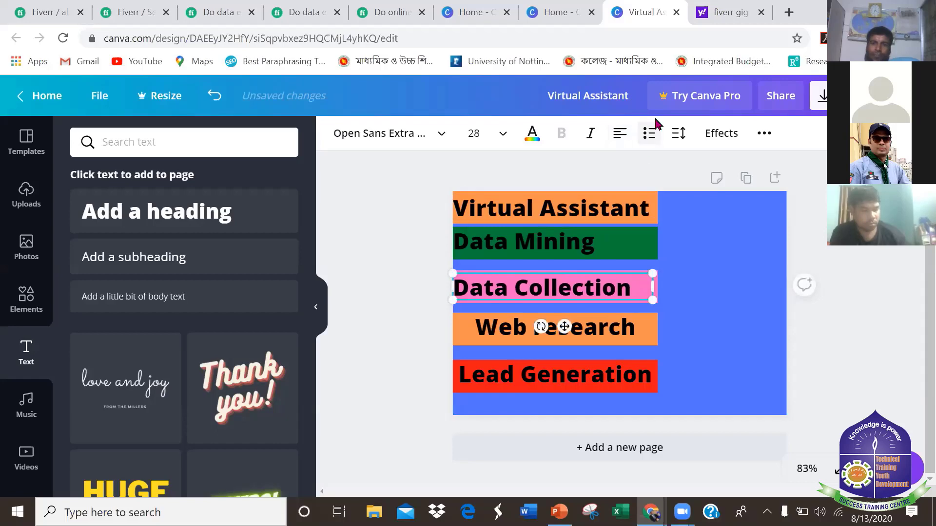
Left-align the text of the "Web research" and "Lead Generation" headings.
{"action": "left_click", "coordinate": [518, 341]}
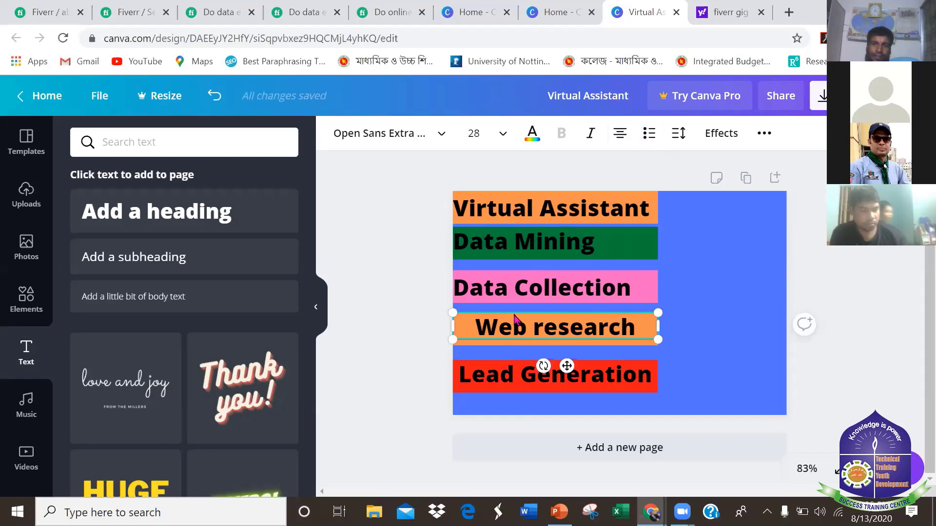
{"action": "left_click", "coordinate": [620, 133]}
{"action": "left_click", "coordinate": [561, 378]}
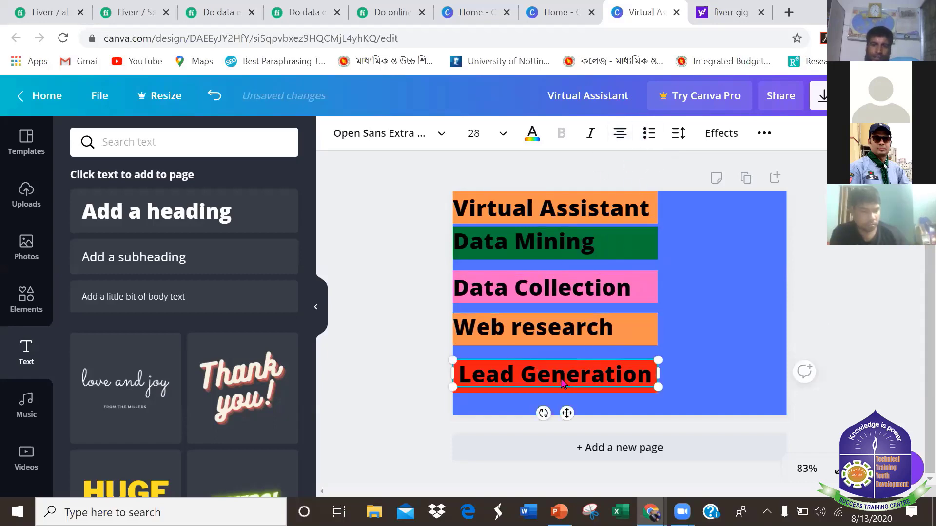
{"action": "left_click", "coordinate": [620, 133]}
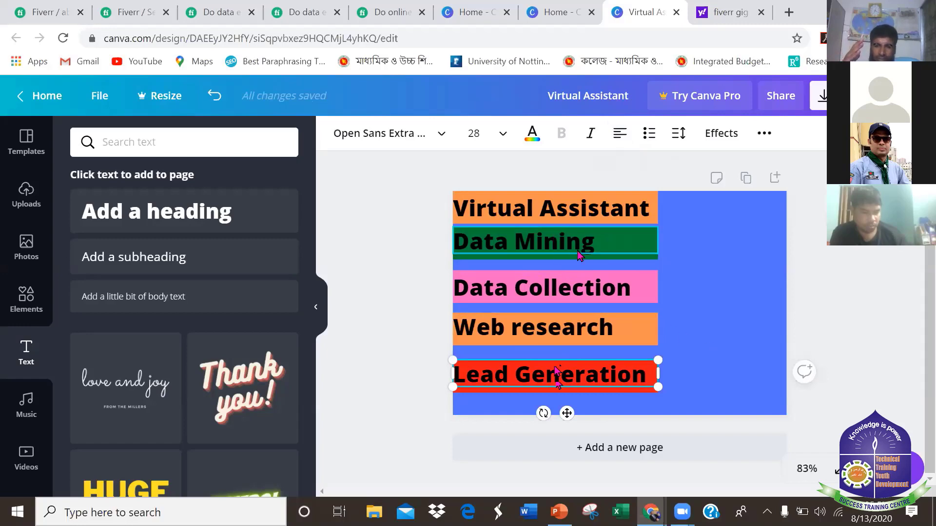
Move the "Lead Generation" heading and its red strip down to the bottom edge of the design.
{"action": "left_click", "coordinate": [512, 238]}
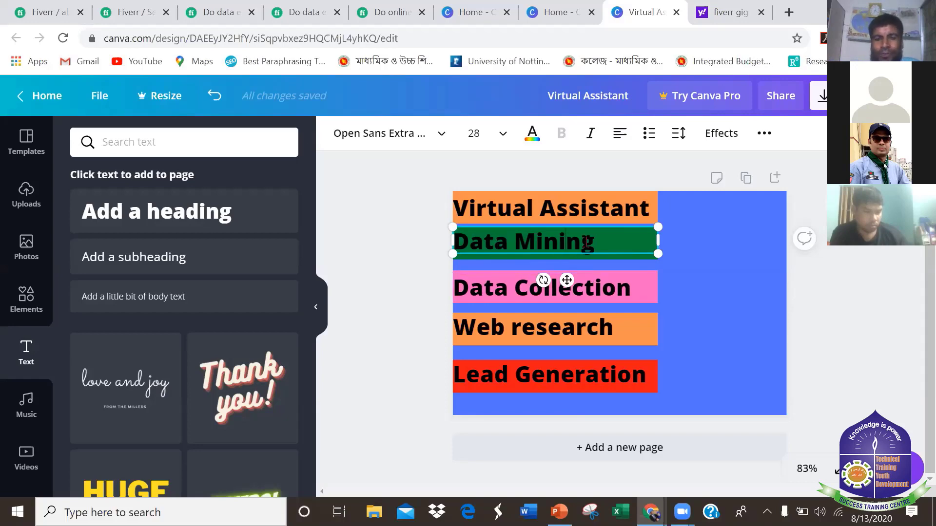
{"action": "left_click", "coordinate": [564, 393]}
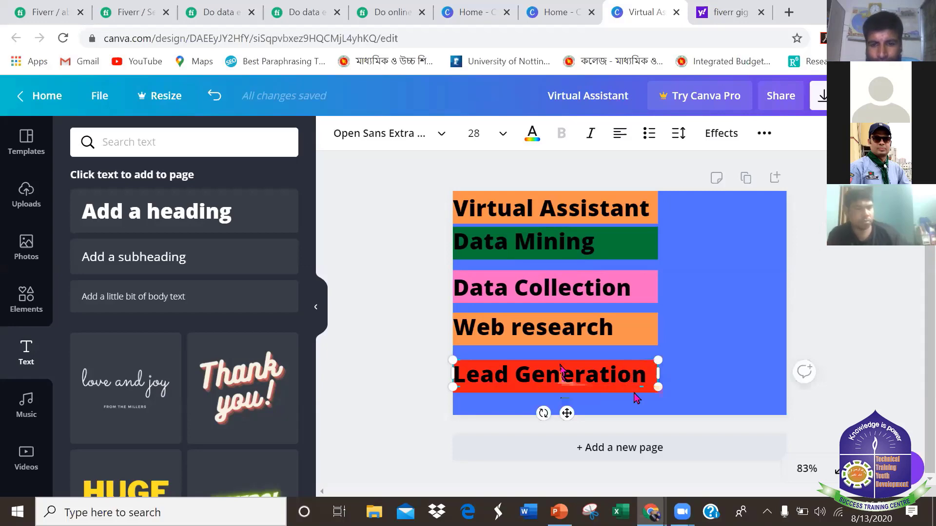
{"action": "left_click_drag", "start_coordinate": [562, 367], "coordinate": [563, 383]}
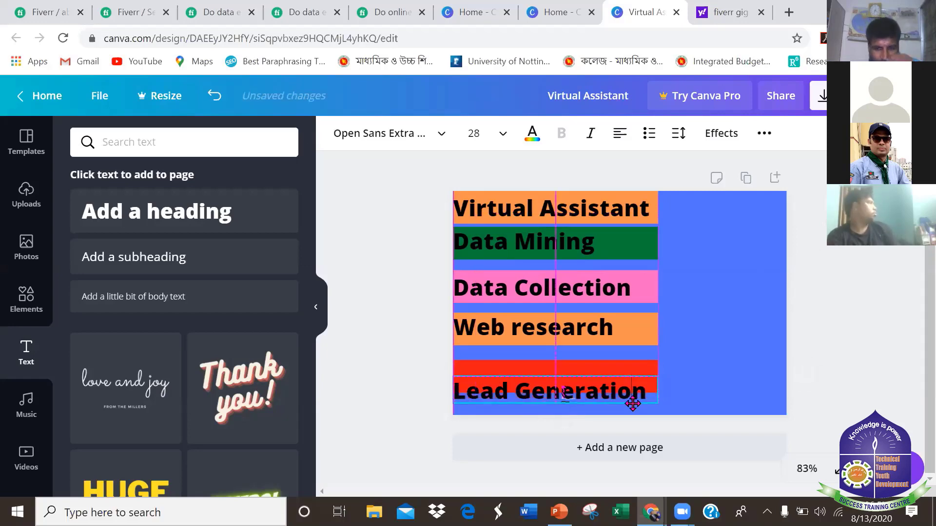
{"action": "left_click", "coordinate": [619, 376]}
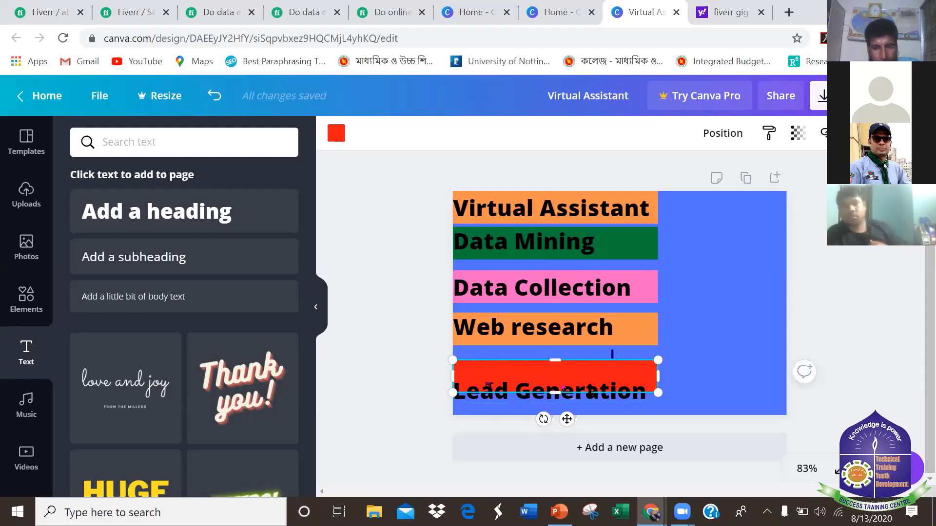
{"action": "left_click_drag", "start_coordinate": [592, 391], "coordinate": [593, 380]}
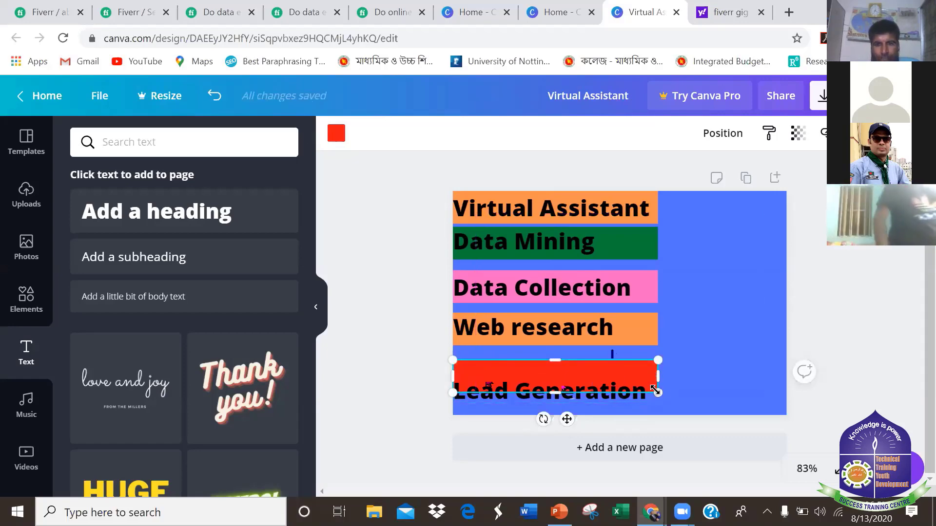
{"action": "left_click", "coordinate": [635, 381]}
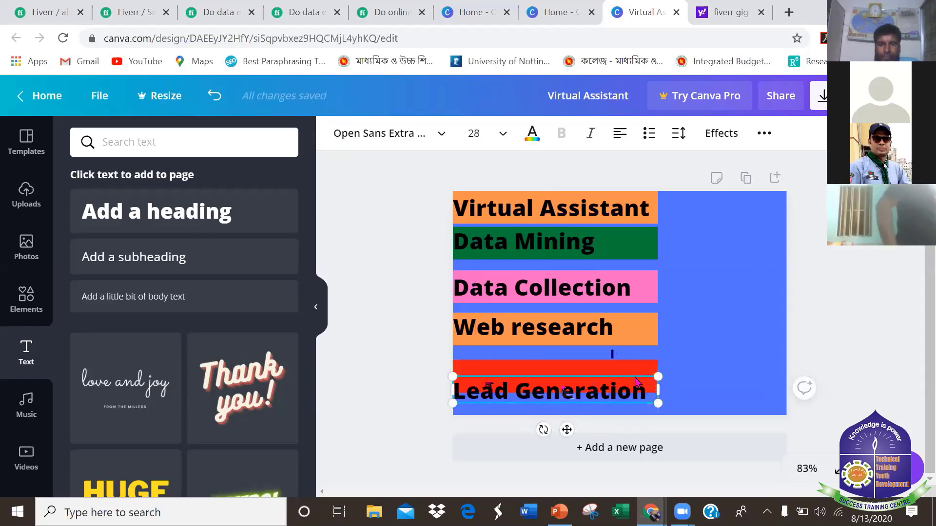
{"action": "left_click", "coordinate": [608, 375]}
{"action": "left_click_drag", "start_coordinate": [607, 377], "coordinate": [575, 396]}
{"action": "left_click", "coordinate": [576, 393]}
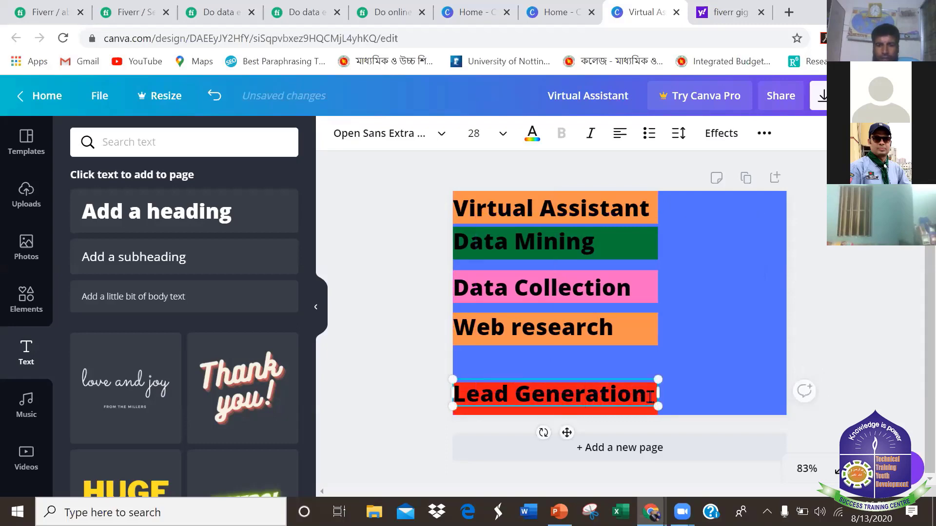
Move the "Web research", "Data Collection" and "Data Mining" headings with their strips down so all five labels are evenly spaced.
{"action": "left_click_drag", "start_coordinate": [541, 335], "coordinate": [540, 359]}
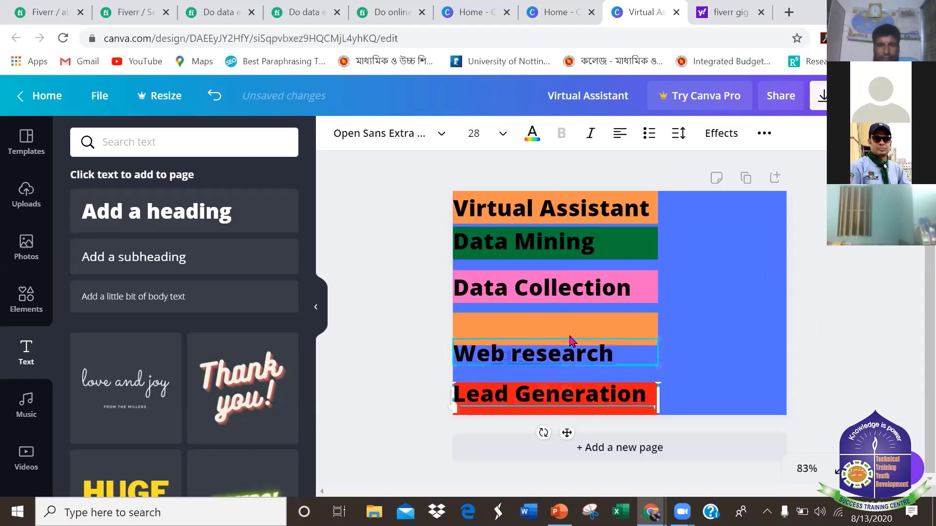
{"action": "left_click", "coordinate": [585, 331]}
{"action": "left_click_drag", "start_coordinate": [585, 333], "coordinate": [581, 357]}
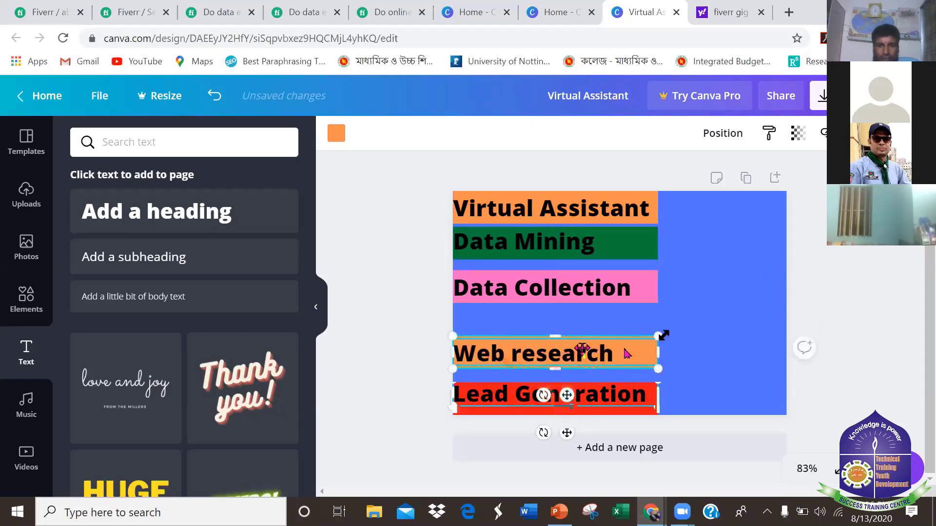
{"action": "mouse_move", "coordinate": [582, 298]}
{"action": "left_mouse_down"}
{"action": "mouse_move", "coordinate": [580, 310]}
{"action": "mouse_move", "coordinate": [578, 284]}
{"action": "mouse_move", "coordinate": [577, 298]}
{"action": "left_mouse_up"}
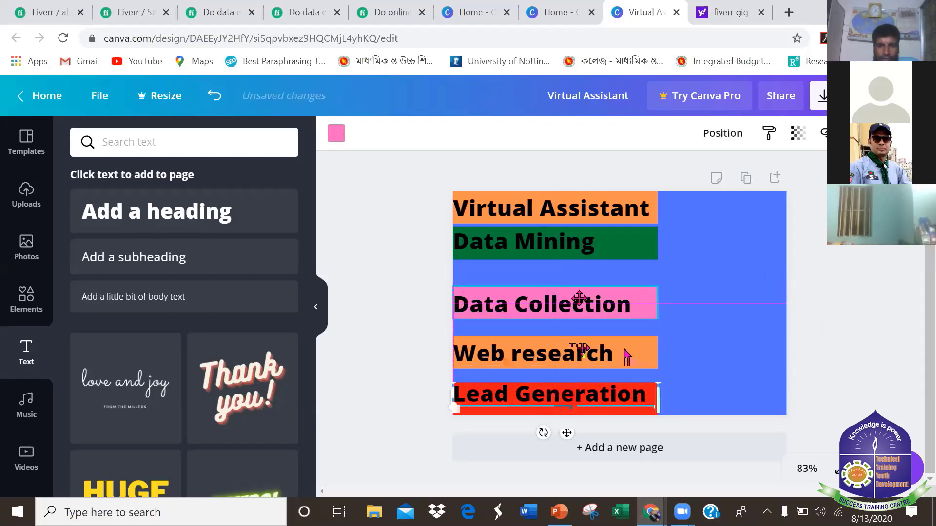
{"action": "left_click_drag", "start_coordinate": [585, 239], "coordinate": [611, 243]}
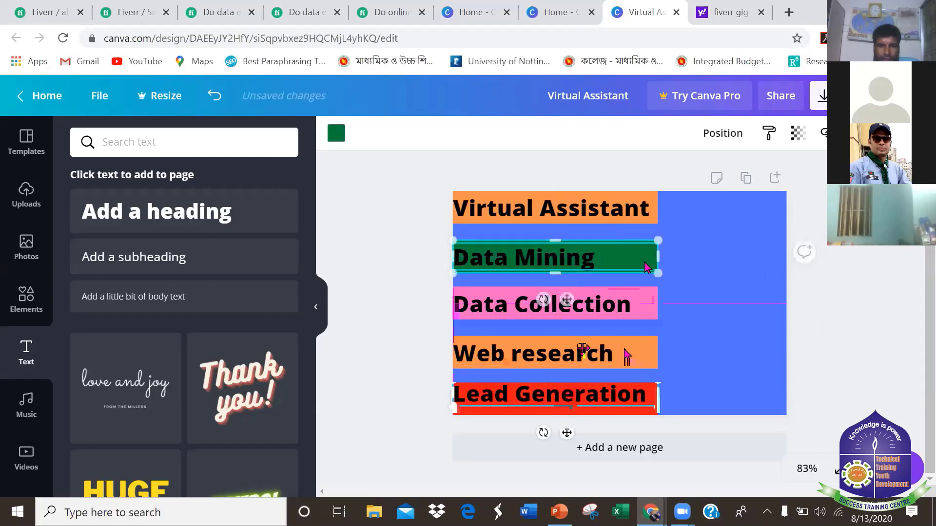
{"action": "left_click", "coordinate": [701, 286]}
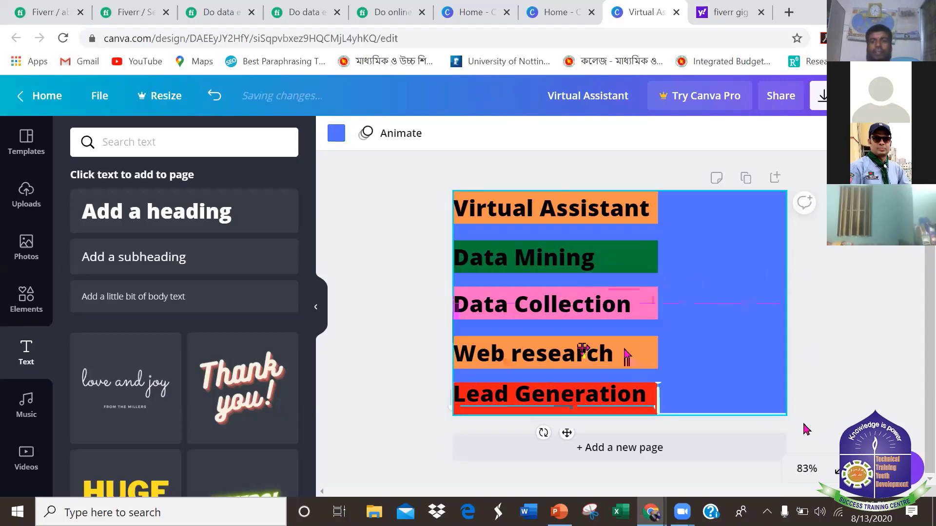
{"action": "right_click", "coordinate": [732, 294]}
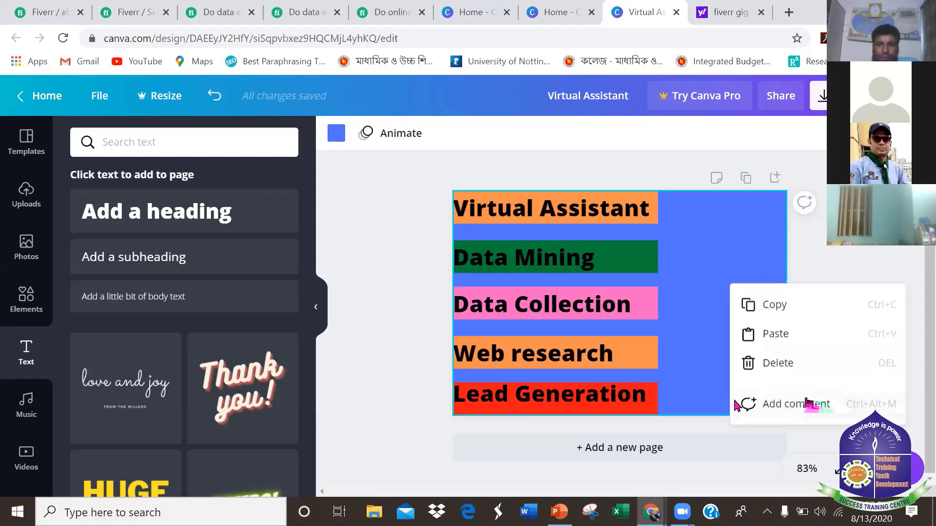
{"action": "left_click", "coordinate": [706, 312]}
{"action": "right_click", "coordinate": [707, 283]}
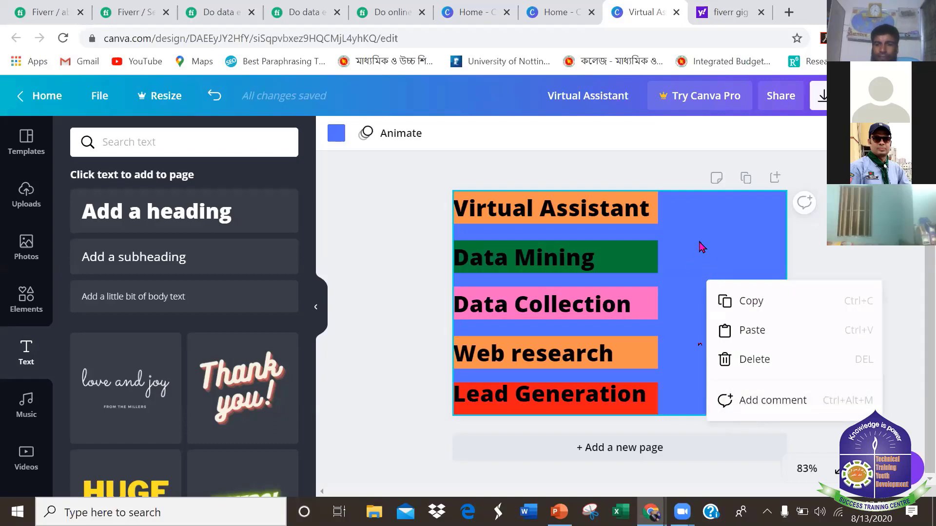
{"action": "left_click", "coordinate": [706, 264]}
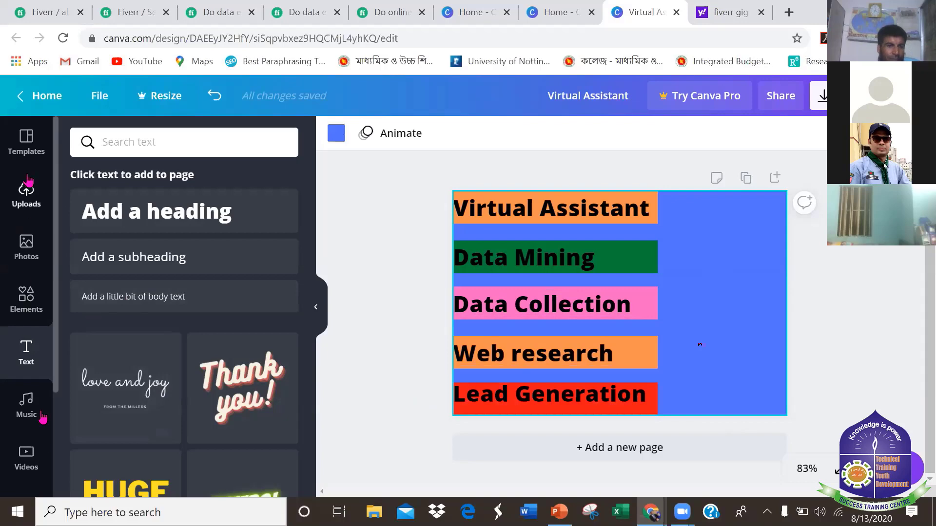
Start an image upload from the computer and open the folder scout > pigture on the Gov.work (I:) drive.
{"action": "left_click", "coordinate": [20, 201]}
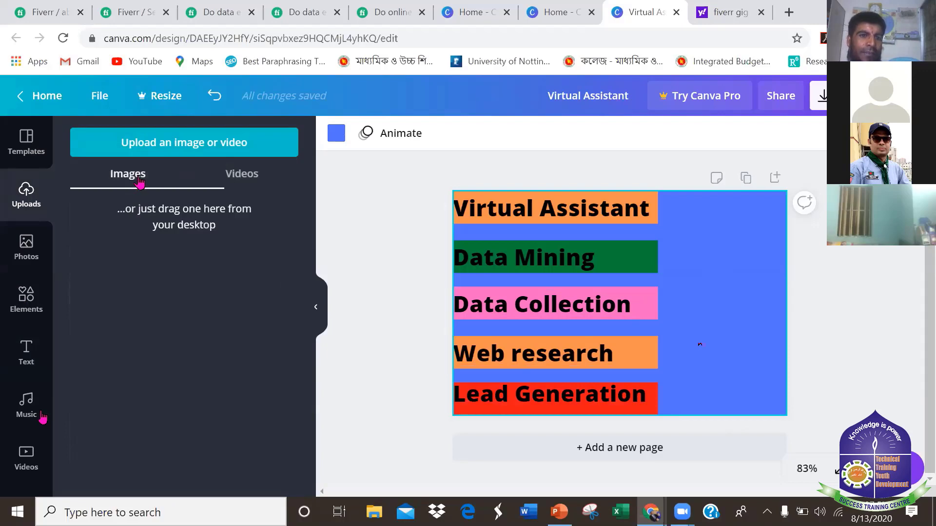
{"action": "left_click", "coordinate": [184, 143]}
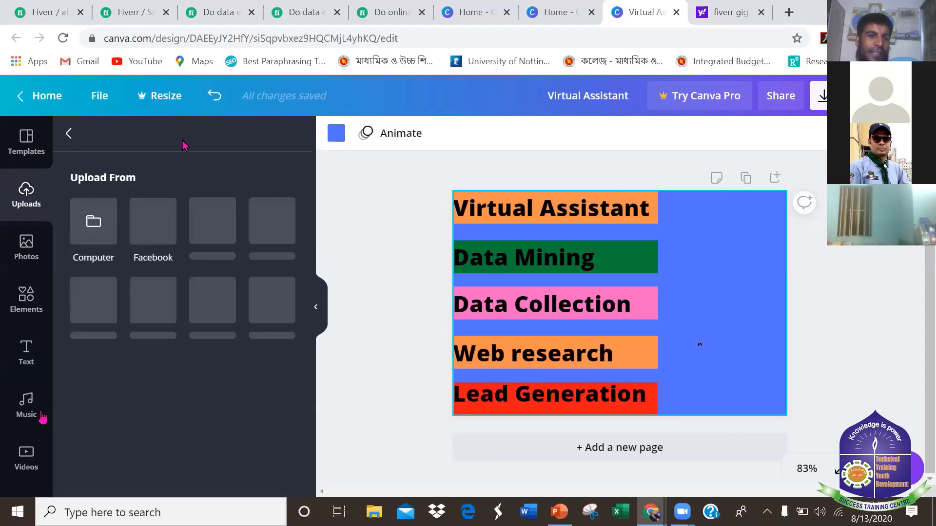
{"action": "left_click", "coordinate": [82, 221]}
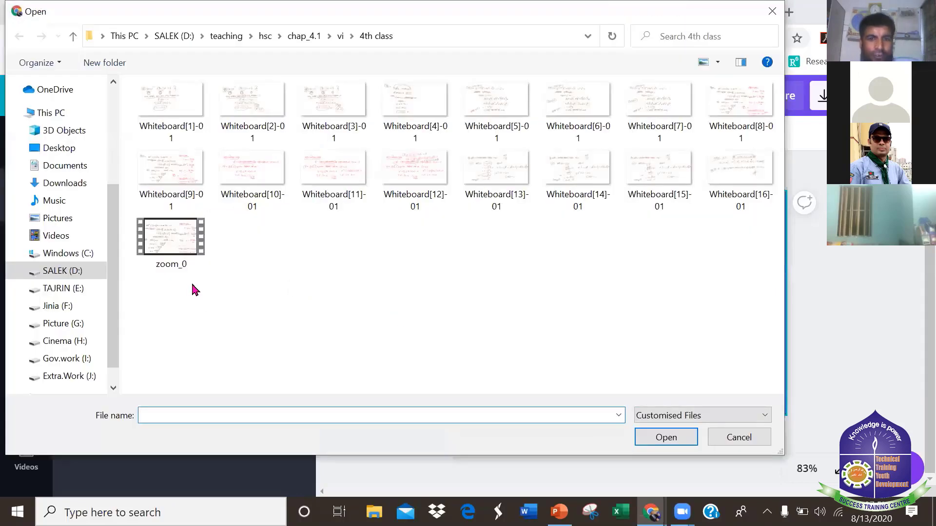
{"action": "left_click", "coordinate": [73, 272]}
{"action": "double_click", "coordinate": [202, 248]}
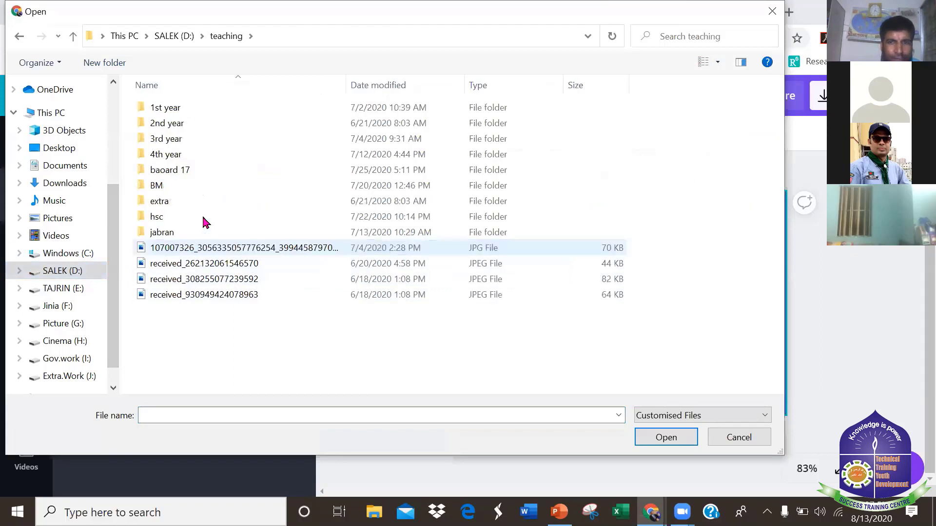
{"action": "scroll", "coordinate": [109, 328], "scroll_direction": "down", "scroll_amount": 1}
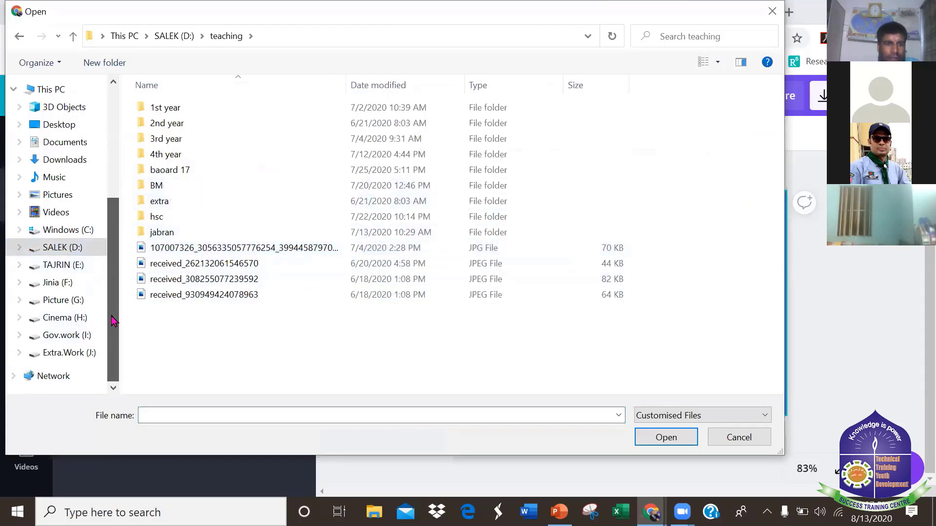
{"action": "left_click", "coordinate": [76, 338]}
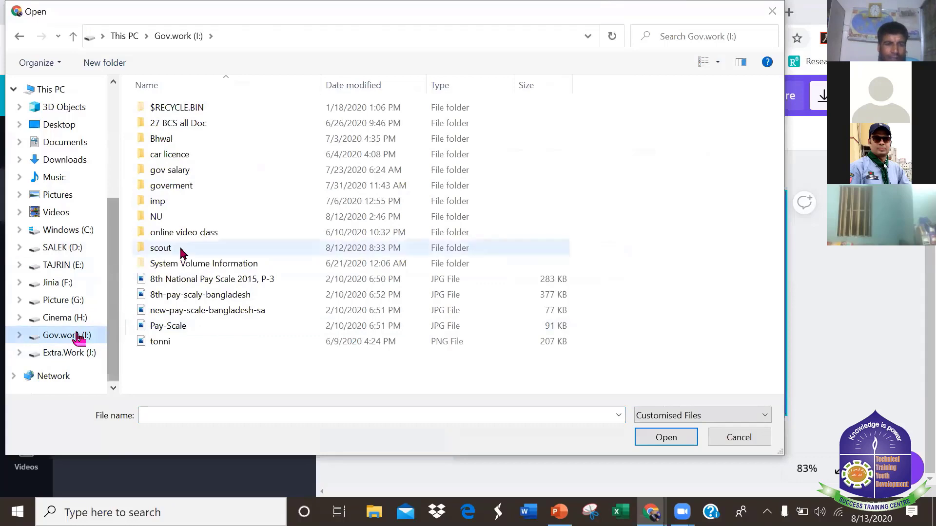
{"action": "double_click", "coordinate": [161, 247]}
{"action": "double_click", "coordinate": [424, 122]}
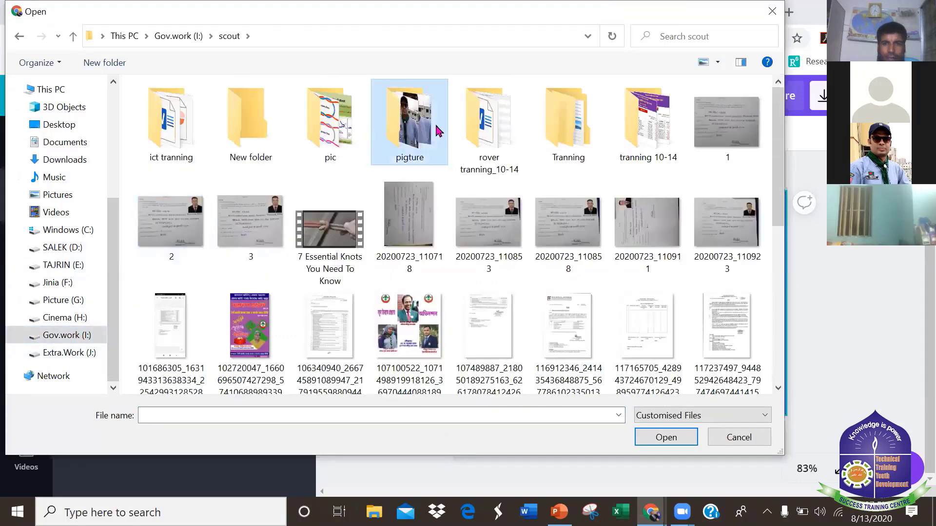
Upload picture 5 from the pigture folder to the design's image uploads.
{"action": "left_click_drag", "start_coordinate": [778, 124], "coordinate": [765, 7]}
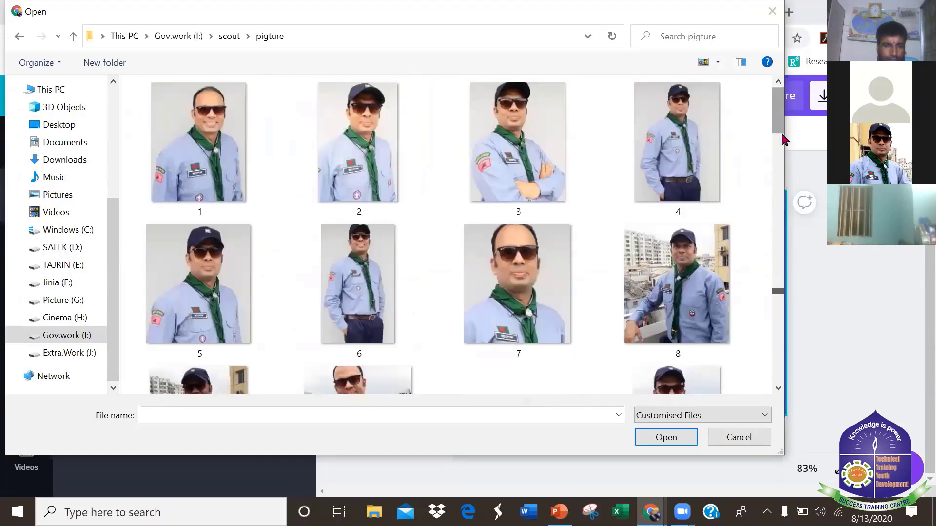
{"action": "left_click_drag", "start_coordinate": [780, 128], "coordinate": [780, 151]}
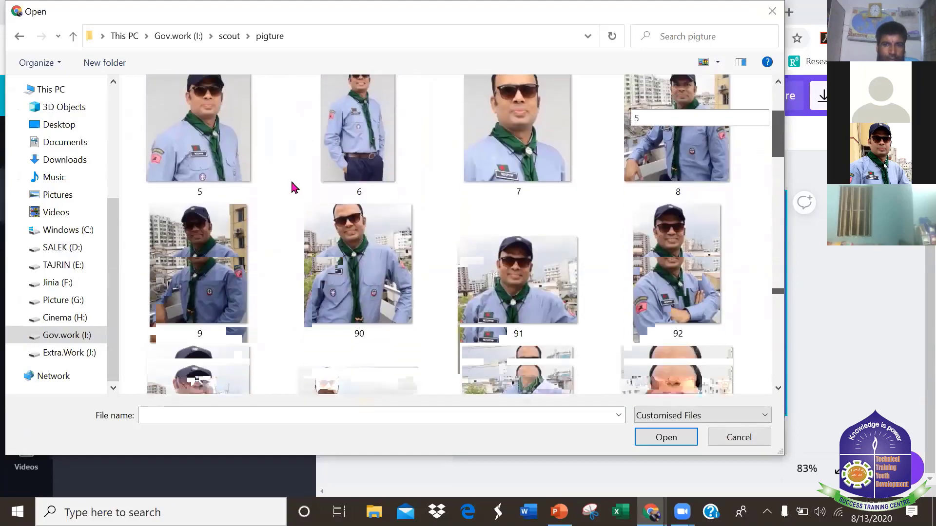
{"action": "scroll", "coordinate": [200, 185], "scroll_direction": "up", "scroll_amount": 2}
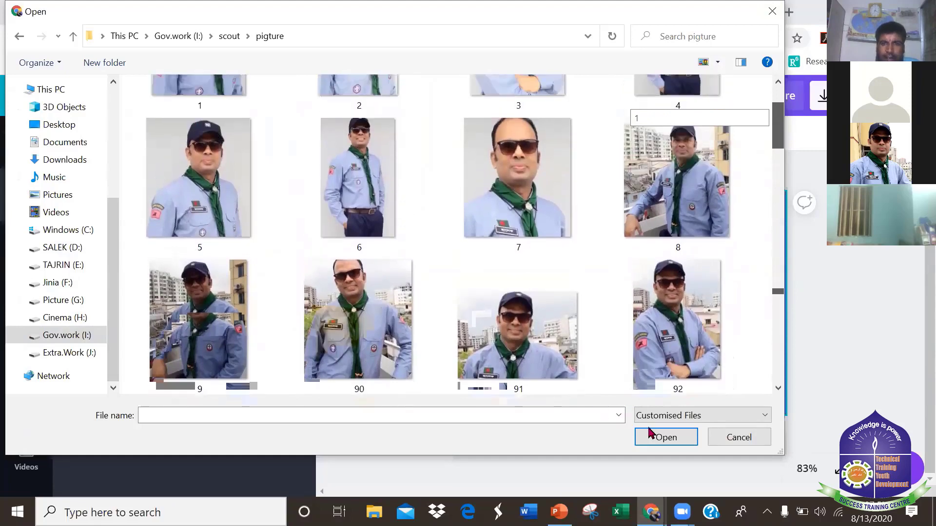
{"action": "left_click", "coordinate": [200, 186]}
{"action": "left_click", "coordinate": [658, 437]}
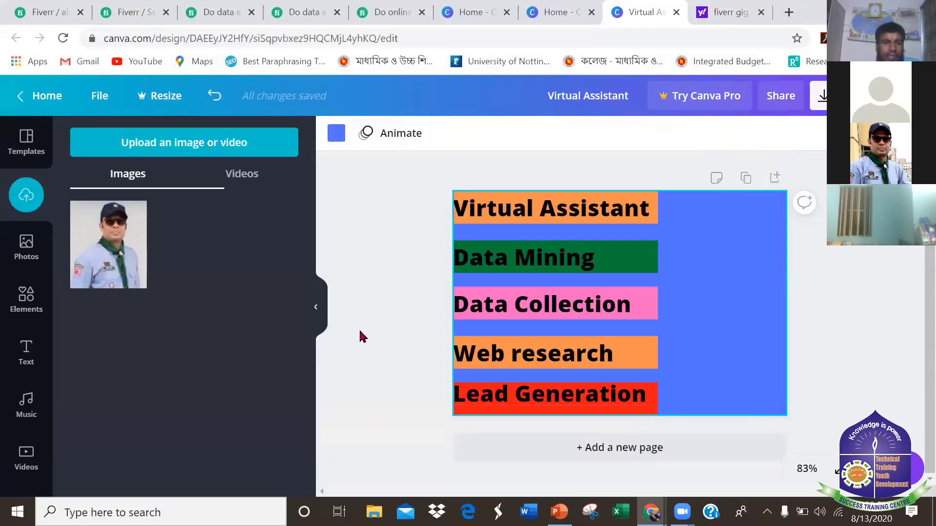
Add the uploaded portrait photo to the design, crop its width and place it in the blue area beside the strips.
{"action": "left_click", "coordinate": [104, 249]}
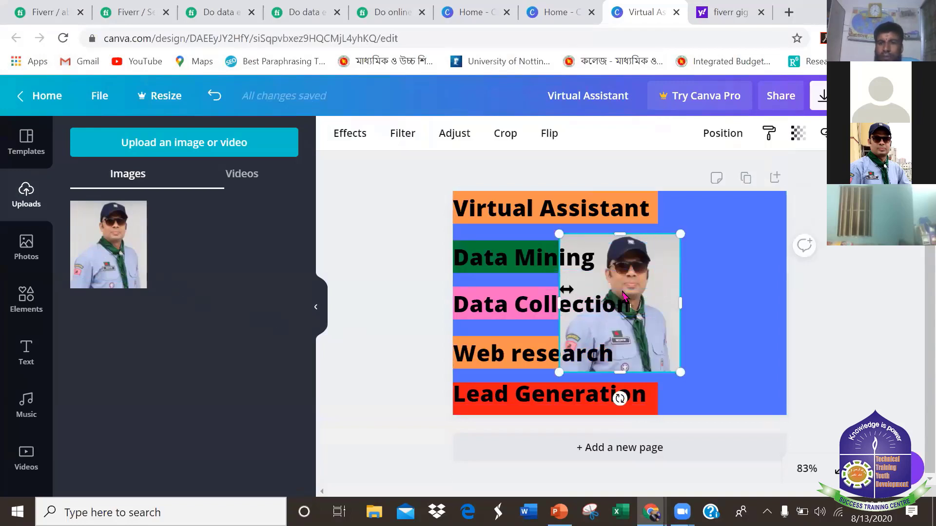
{"action": "left_click_drag", "start_coordinate": [556, 303], "coordinate": [580, 304]}
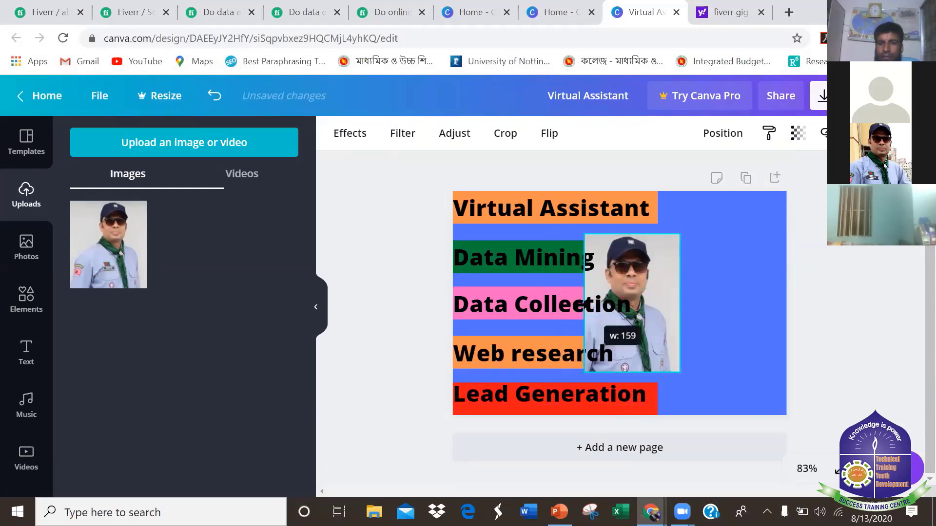
{"action": "left_click_drag", "start_coordinate": [660, 276], "coordinate": [733, 293]}
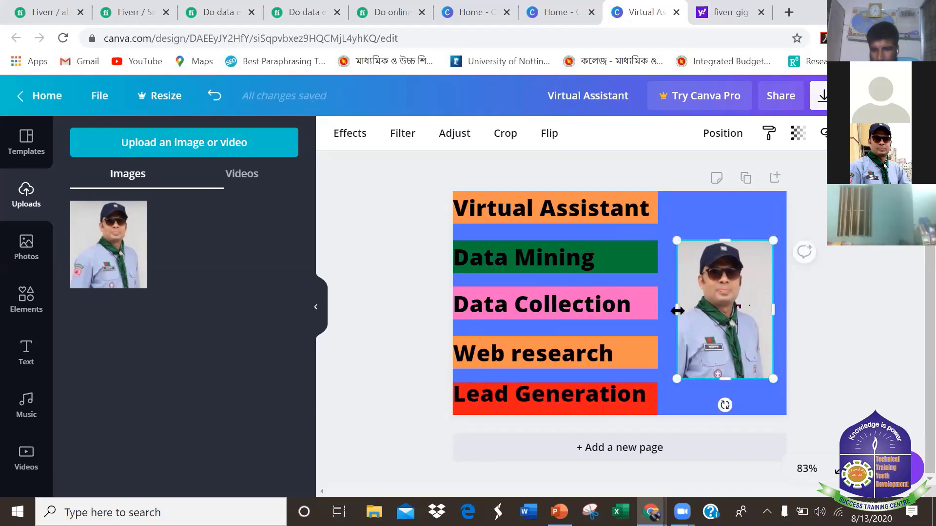
{"action": "left_click_drag", "start_coordinate": [673, 313], "coordinate": [667, 313]}
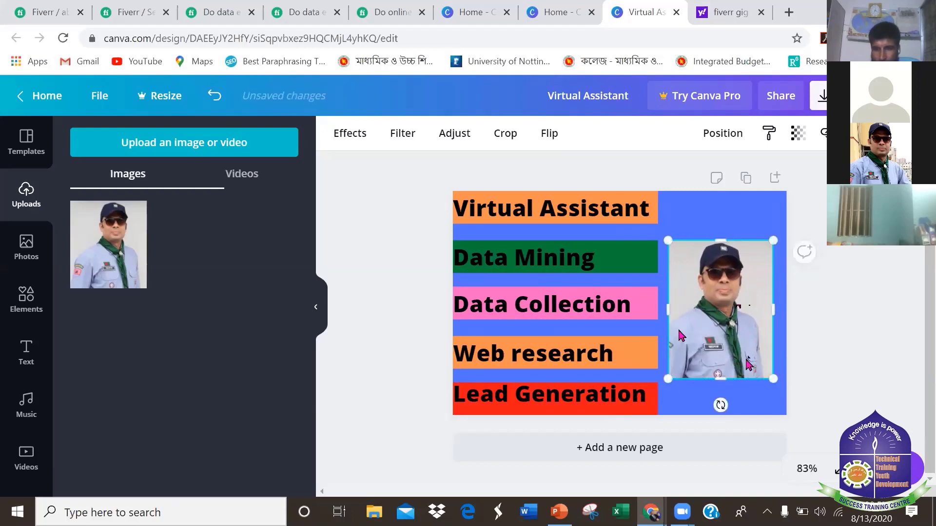
{"action": "left_click_drag", "start_coordinate": [774, 311], "coordinate": [772, 311]}
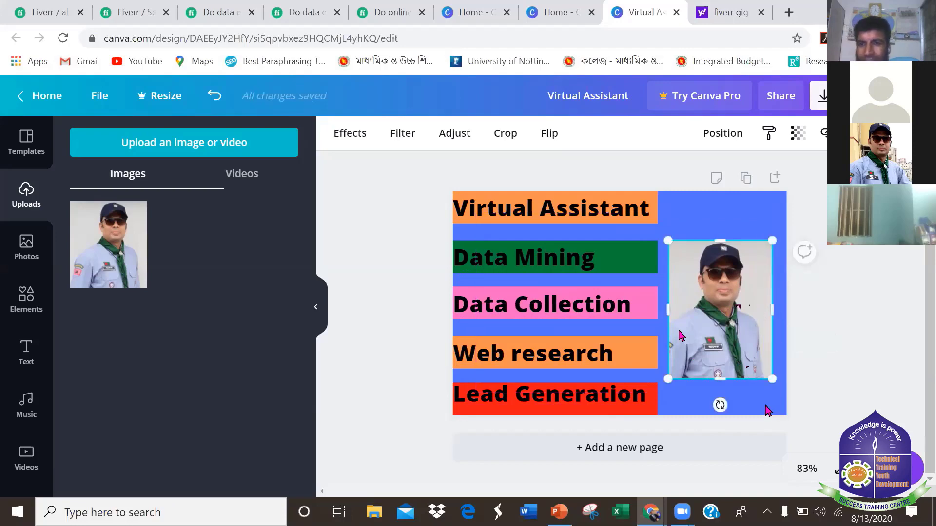
{"action": "left_click", "coordinate": [749, 401]}
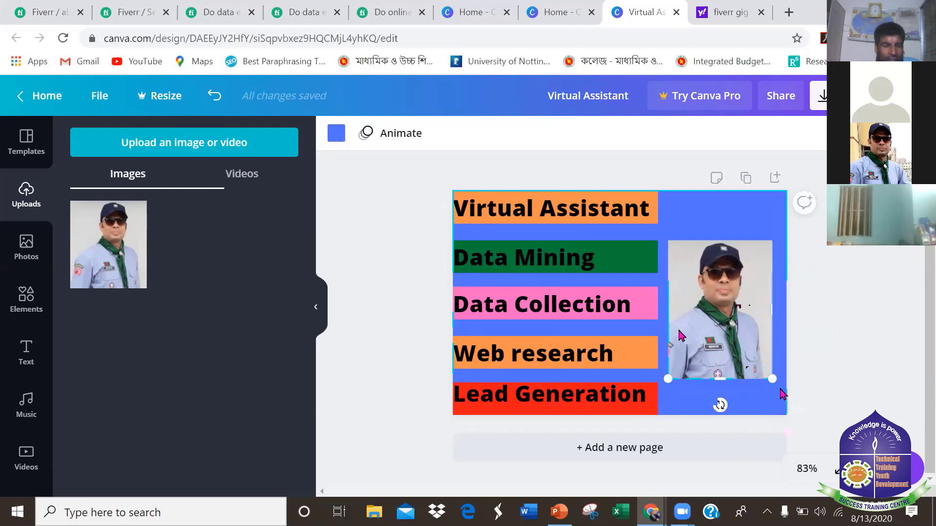
{"action": "left_click", "coordinate": [781, 396]}
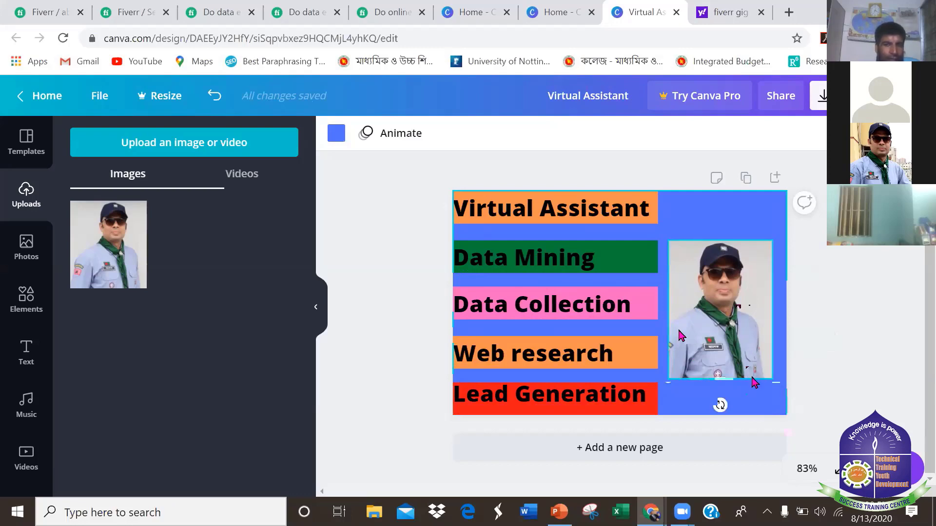
{"action": "left_click", "coordinate": [750, 360]}
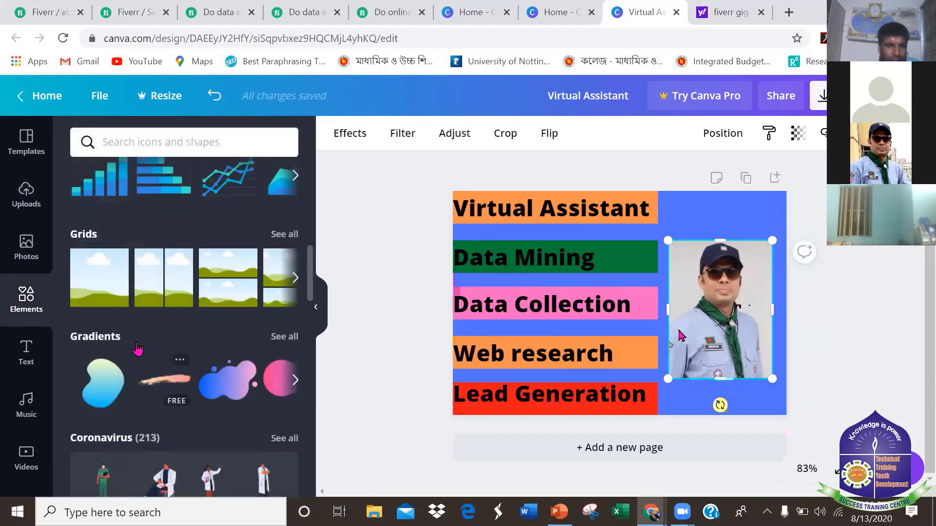
Browse the Elements library and add the circular landscape frame from the Frames collection to the design.
{"action": "scroll", "coordinate": [126, 326], "scroll_direction": "down", "scroll_amount": 5}
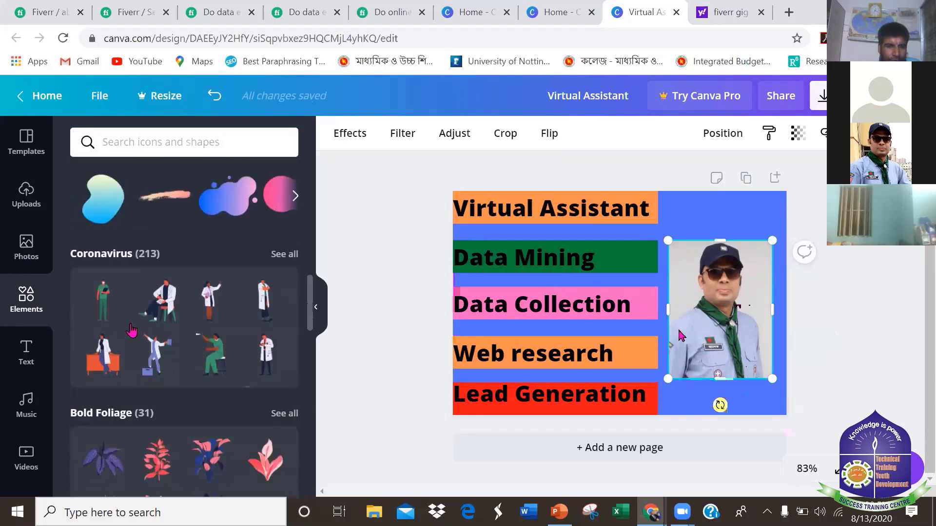
{"action": "scroll", "coordinate": [135, 331], "scroll_direction": "down", "scroll_amount": 5}
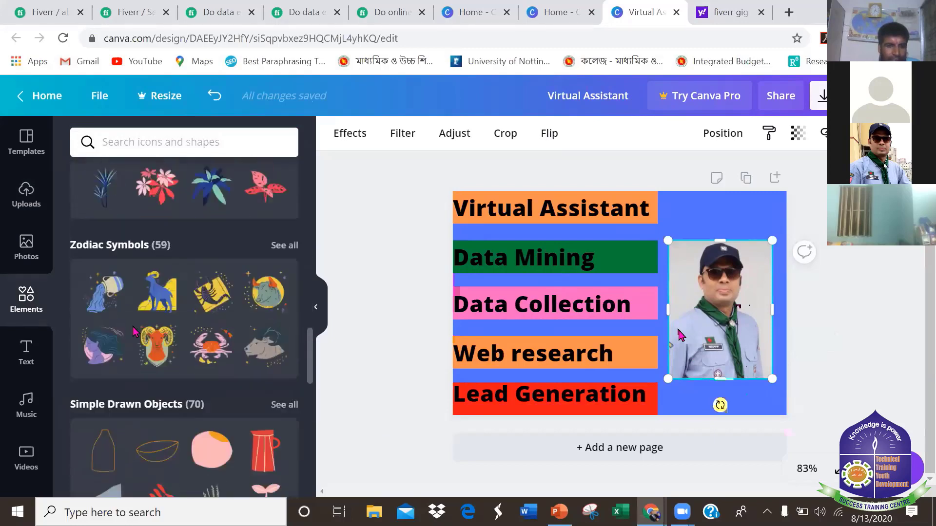
{"action": "scroll", "coordinate": [135, 331], "scroll_direction": "down", "scroll_amount": 5}
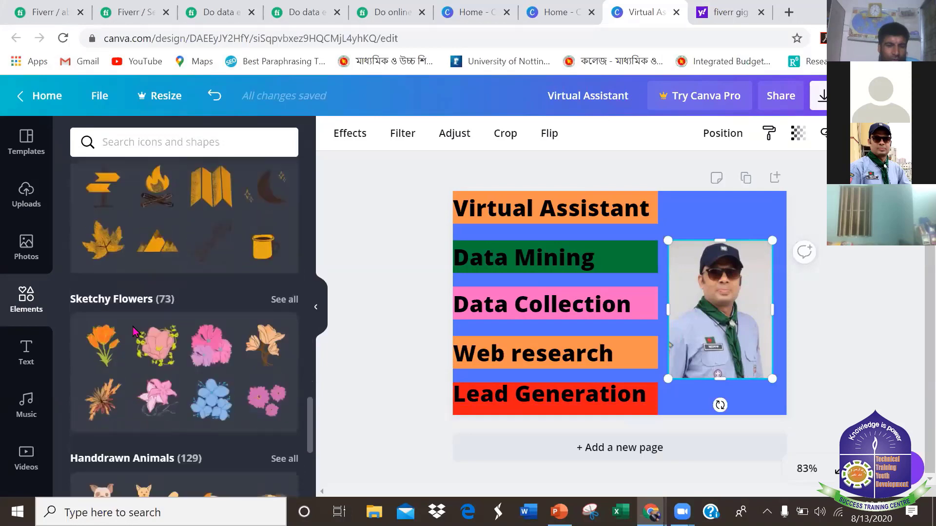
{"action": "scroll", "coordinate": [135, 329], "scroll_direction": "up", "scroll_amount": 3}
{"action": "scroll", "coordinate": [135, 330], "scroll_direction": "up", "scroll_amount": 6}
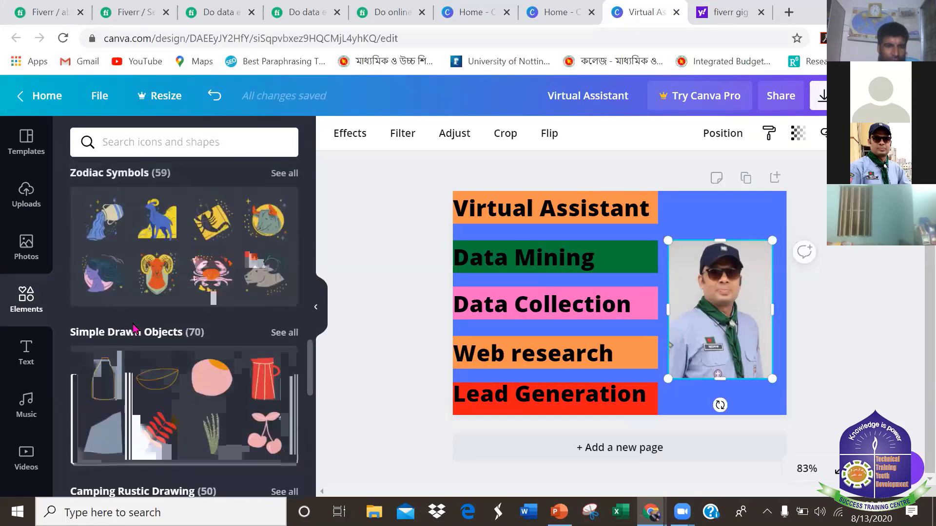
{"action": "scroll", "coordinate": [240, 307], "scroll_direction": "up", "scroll_amount": 6}
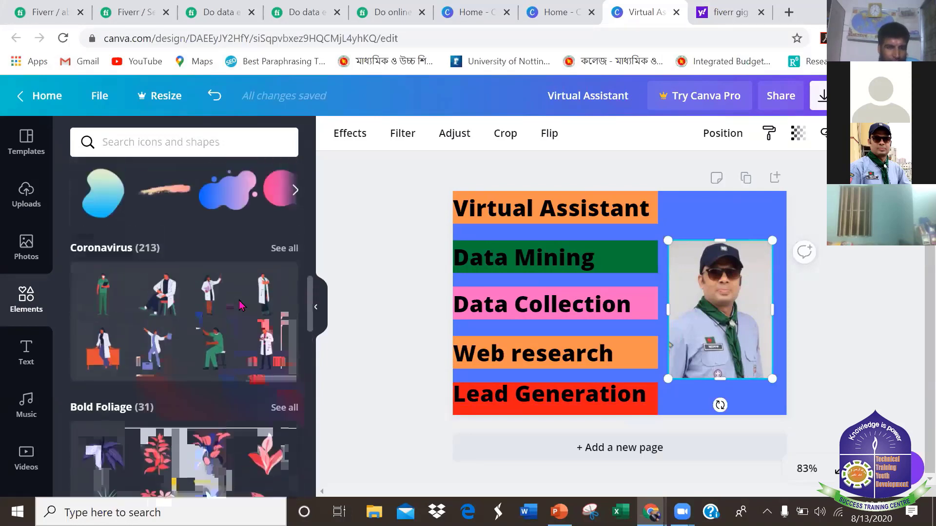
{"action": "scroll", "coordinate": [241, 307], "scroll_direction": "up", "scroll_amount": 10}
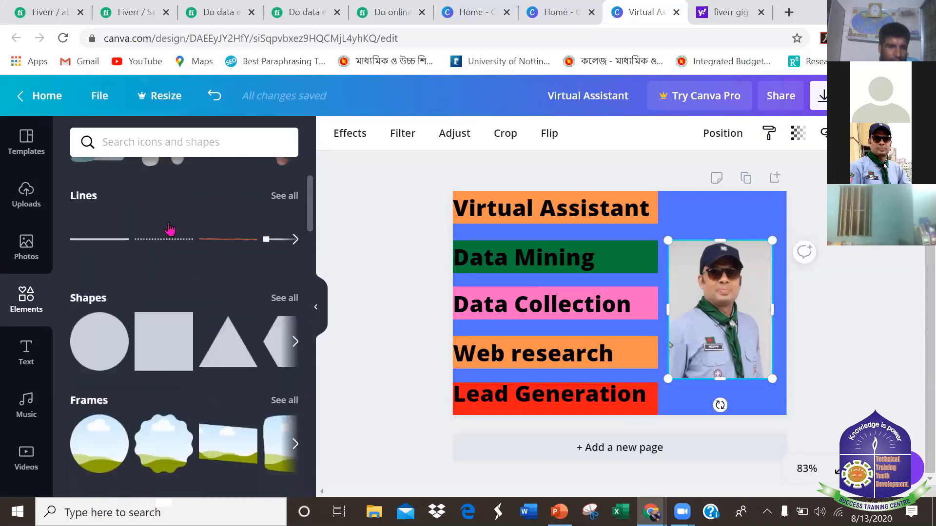
{"action": "scroll", "coordinate": [185, 235], "scroll_direction": "up", "scroll_amount": 3}
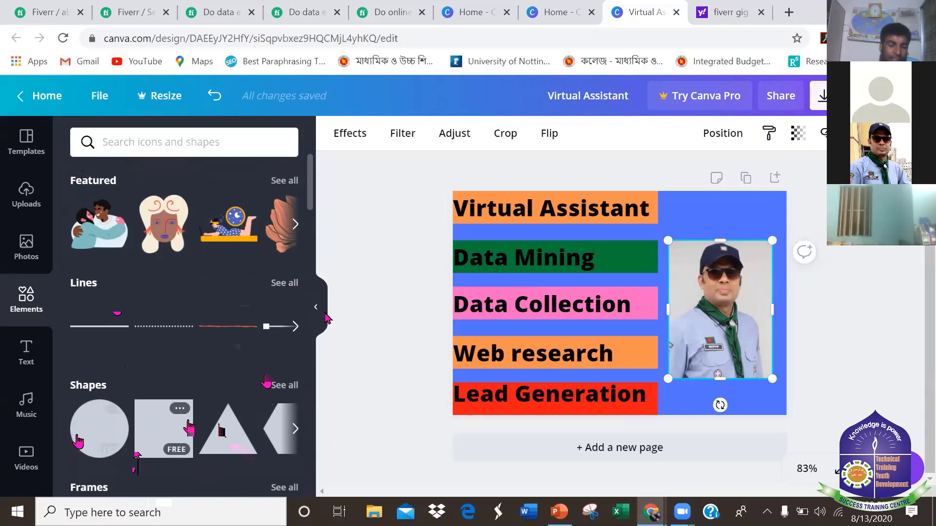
{"action": "scroll", "coordinate": [201, 436], "scroll_direction": "down", "scroll_amount": 2}
{"action": "scroll", "coordinate": [204, 427], "scroll_direction": "down", "scroll_amount": 2}
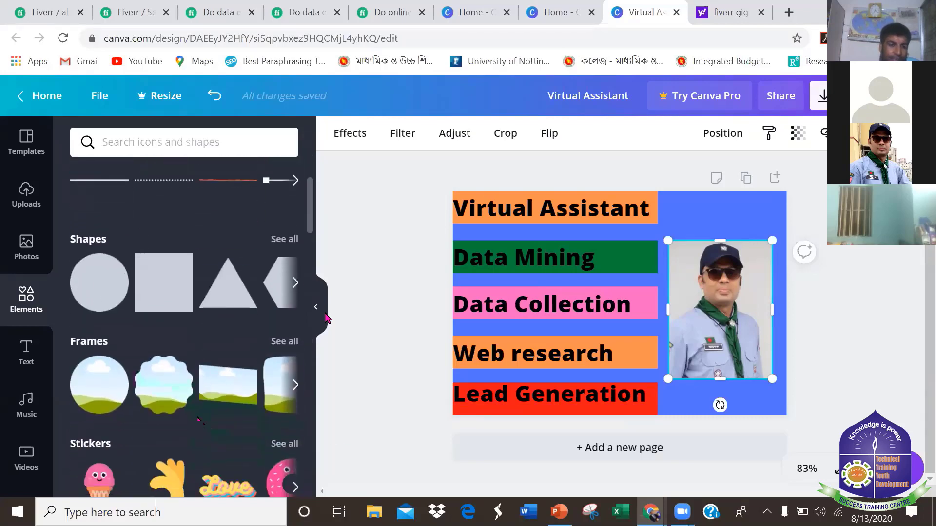
{"action": "left_click", "coordinate": [100, 387]}
{"action": "scroll", "coordinate": [100, 387], "scroll_direction": "up", "scroll_amount": 3}
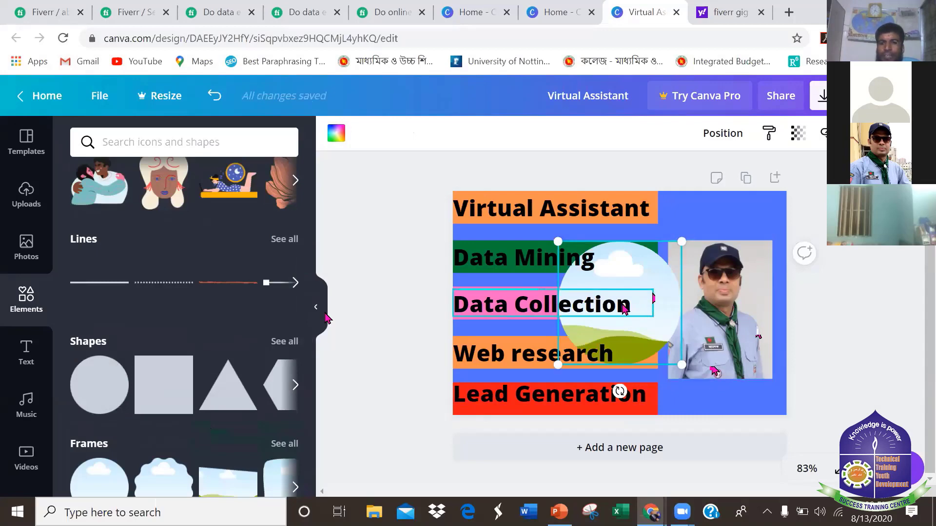
Check the filters available for the portrait photo and flip the photo horizontally.
{"action": "left_click", "coordinate": [736, 314]}
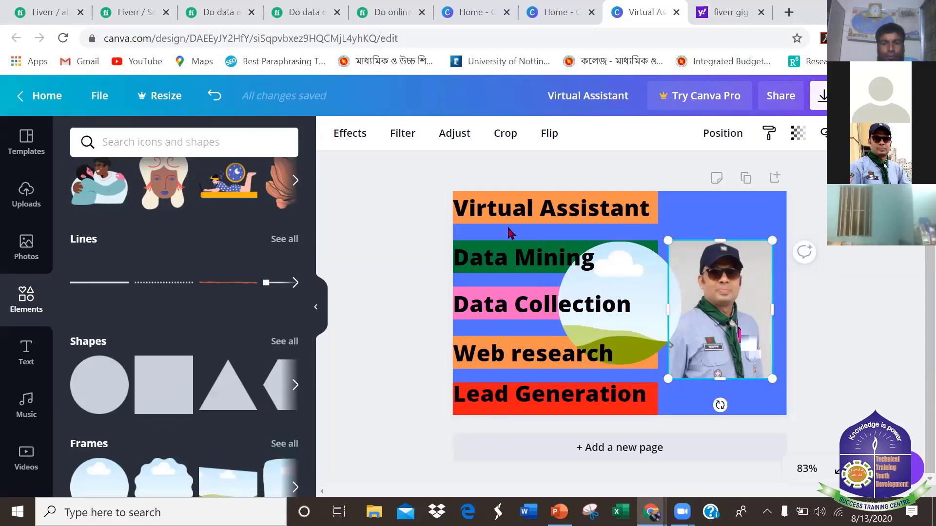
{"action": "left_click", "coordinate": [404, 133]}
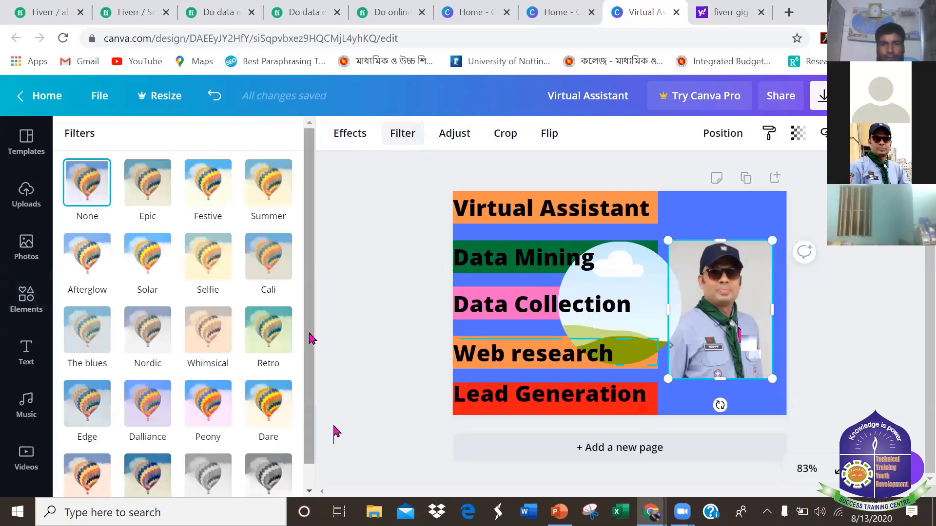
{"action": "scroll", "coordinate": [311, 335], "scroll_direction": "down", "scroll_amount": 1}
{"action": "scroll", "coordinate": [311, 329], "scroll_direction": "up", "scroll_amount": 1}
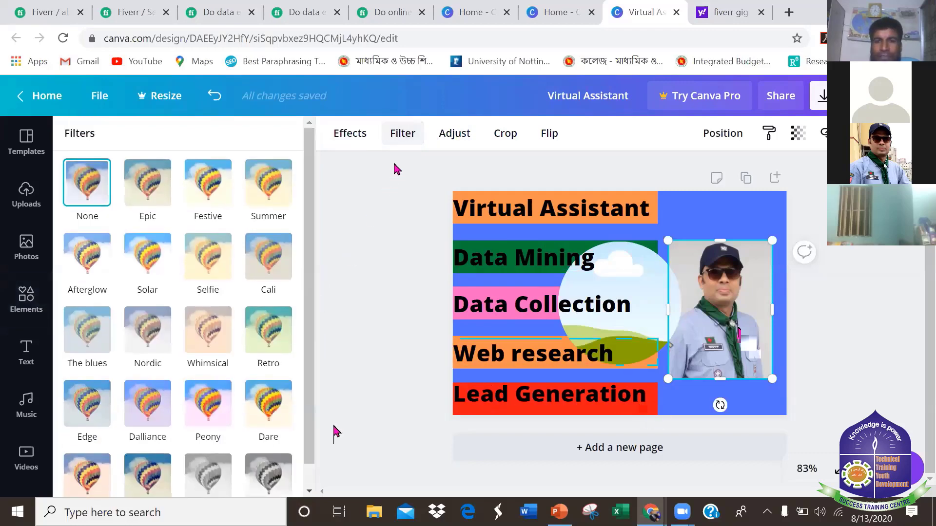
{"action": "left_click", "coordinate": [549, 135]}
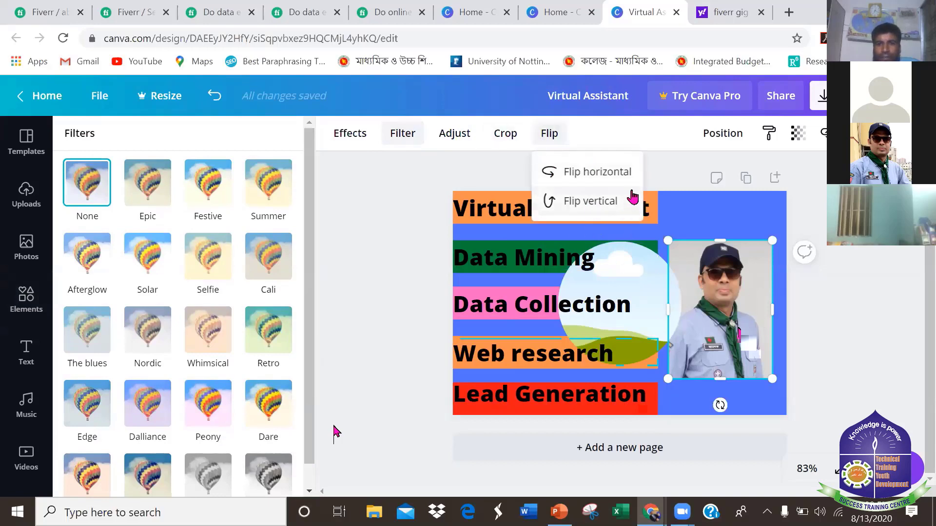
{"action": "left_click", "coordinate": [600, 173]}
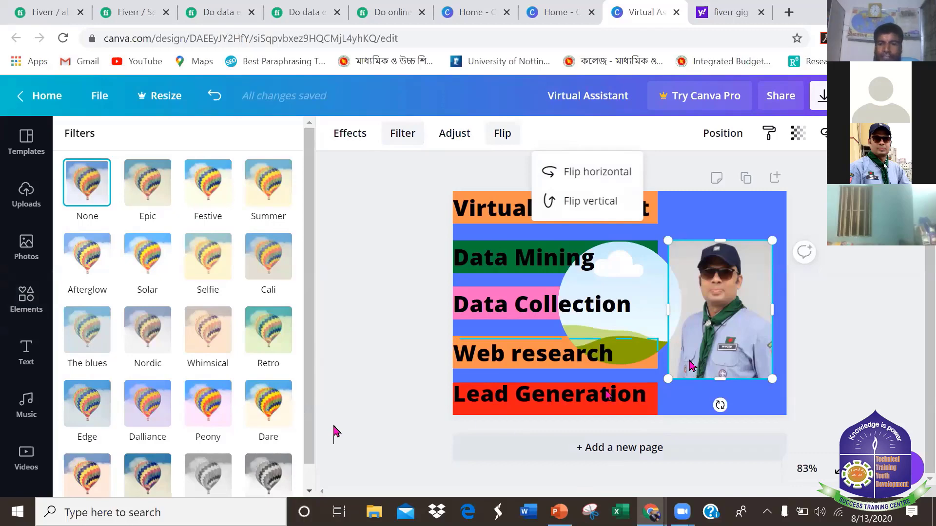
Move the circular frame over the portrait photo and send it backward so it sits behind the photo.
{"action": "left_click", "coordinate": [629, 273]}
{"action": "left_click_drag", "start_coordinate": [694, 288], "coordinate": [728, 299]}
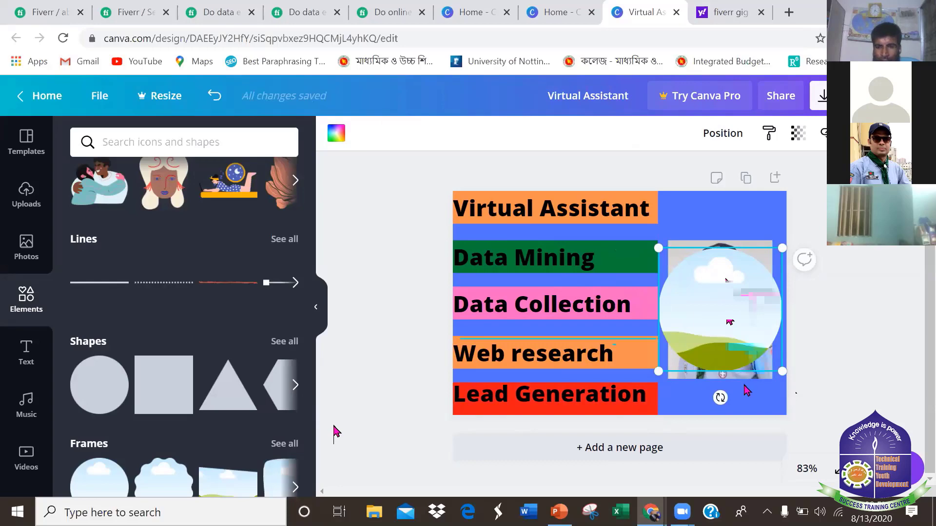
{"action": "left_click_drag", "start_coordinate": [719, 271], "coordinate": [718, 263]}
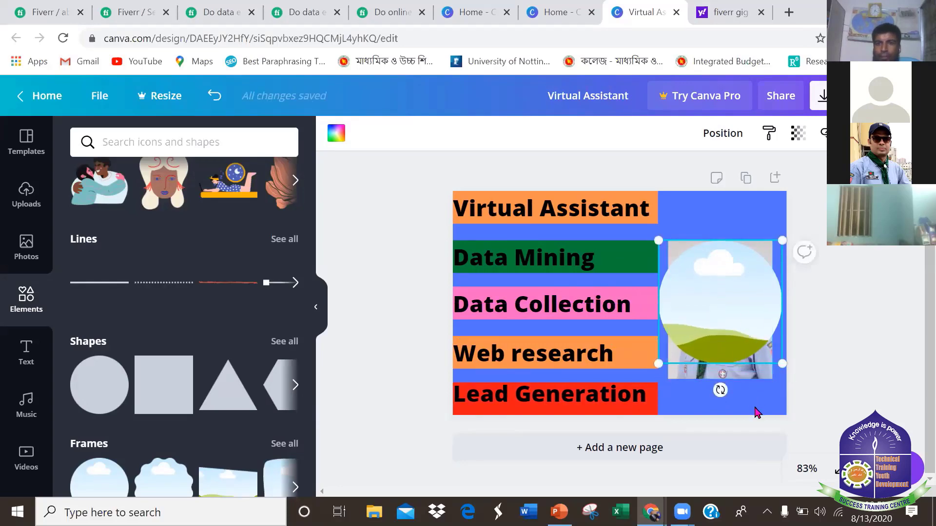
{"action": "left_click", "coordinate": [722, 133]}
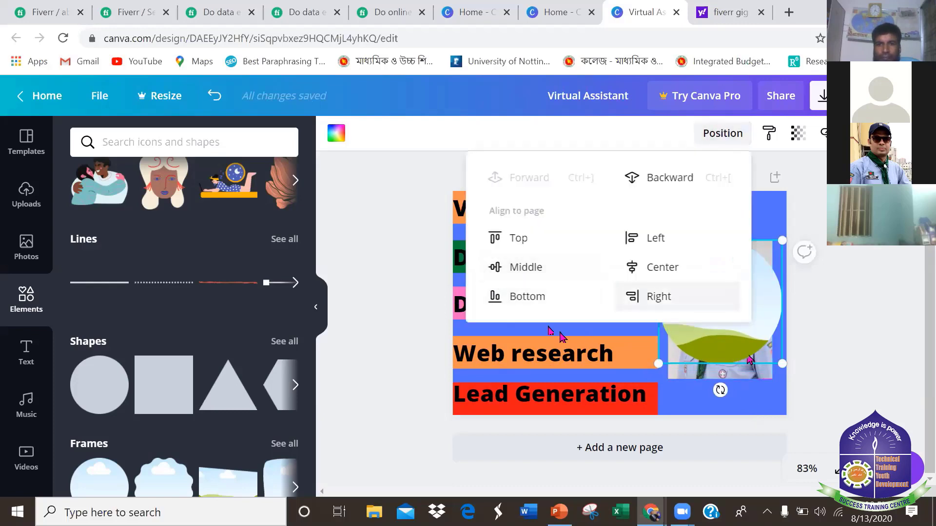
{"action": "left_click", "coordinate": [670, 179]}
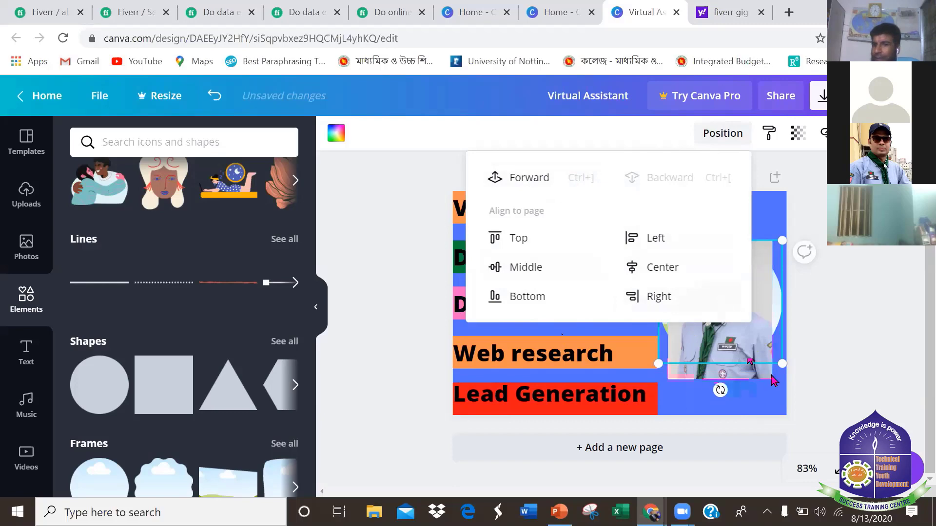
{"action": "left_click", "coordinate": [830, 285]}
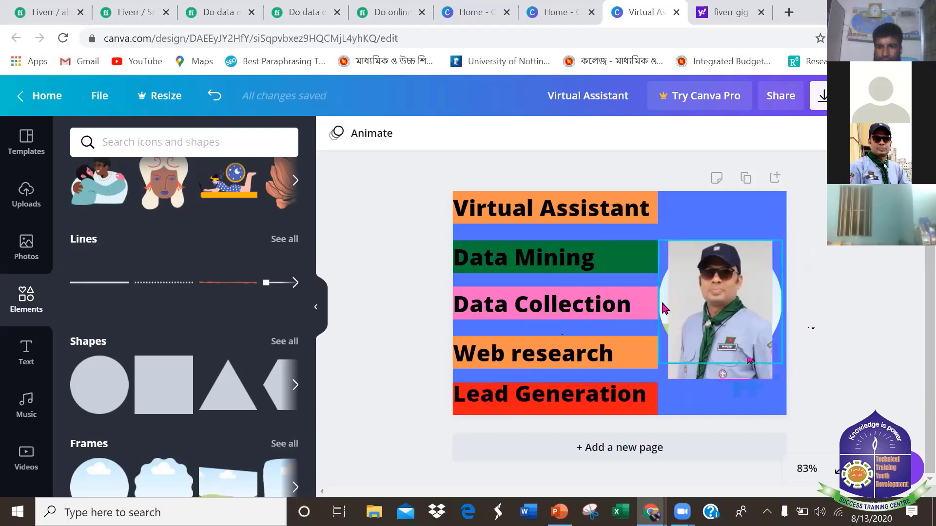
Reposition the circular frame behind the upper part of the portrait and shrink it to slightly more than the photo's width.
{"action": "left_click_drag", "start_coordinate": [663, 307], "coordinate": [648, 333]}
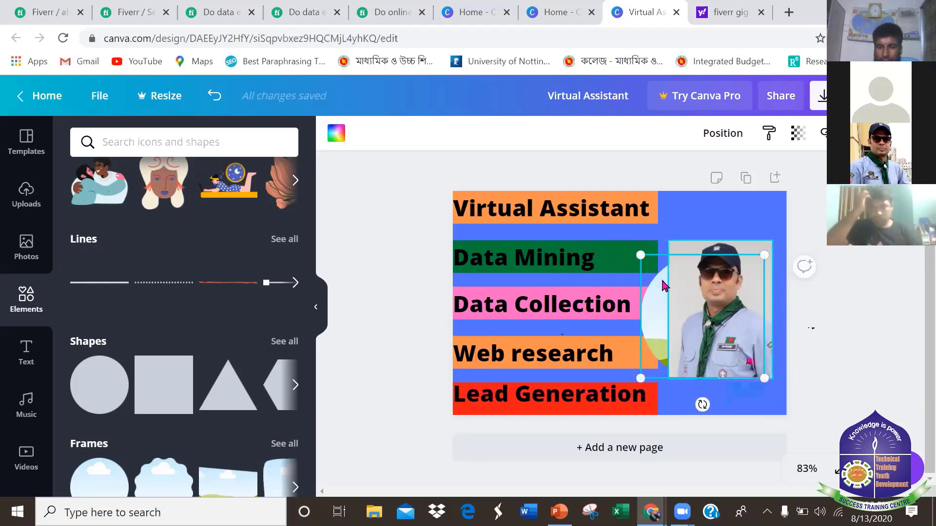
{"action": "left_click_drag", "start_coordinate": [659, 303], "coordinate": [681, 289]}
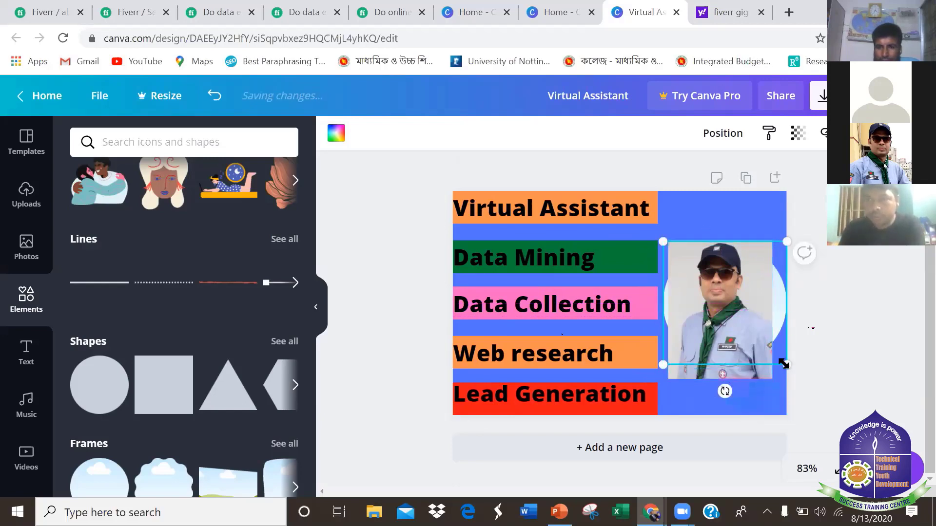
{"action": "mouse_move", "coordinate": [786, 365]}
{"action": "left_mouse_down"}
{"action": "mouse_move", "coordinate": [782, 377]}
{"action": "mouse_move", "coordinate": [773, 352]}
{"action": "left_mouse_up"}
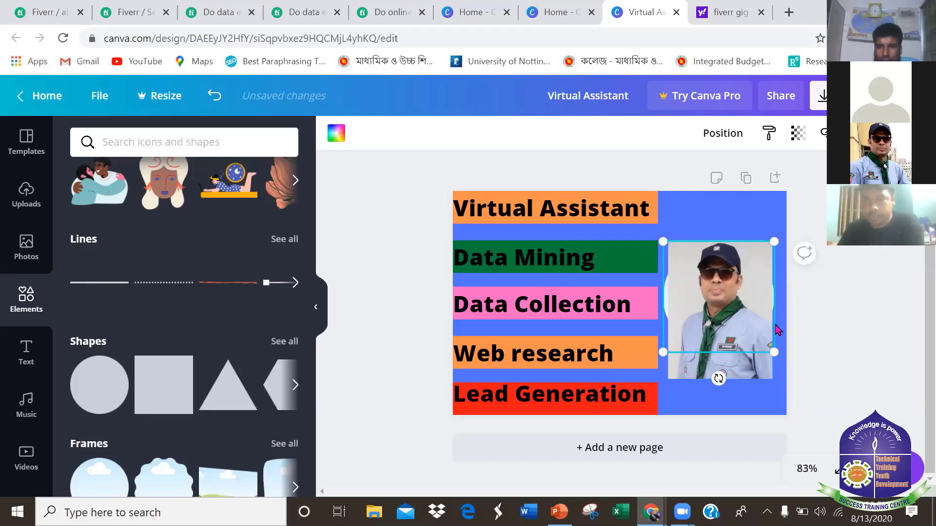
Resize the portrait photo to about 171 × 227 px and crop in its left side.
{"action": "left_click", "coordinate": [758, 243]}
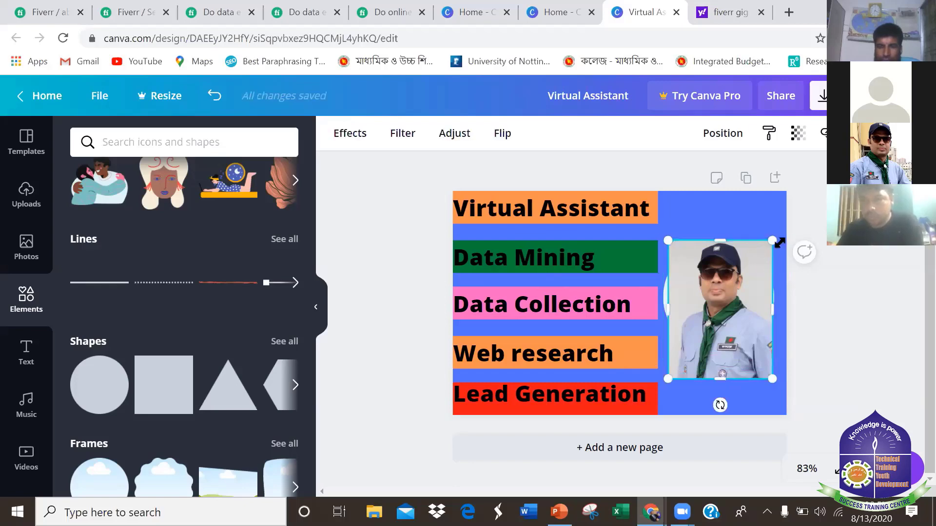
{"action": "left_click_drag", "start_coordinate": [780, 262], "coordinate": [794, 261]}
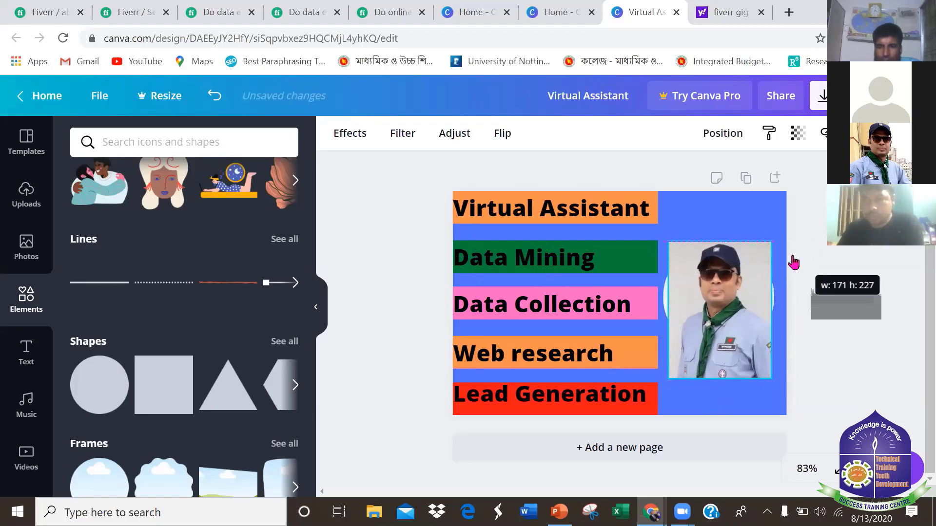
{"action": "left_click", "coordinate": [804, 254]}
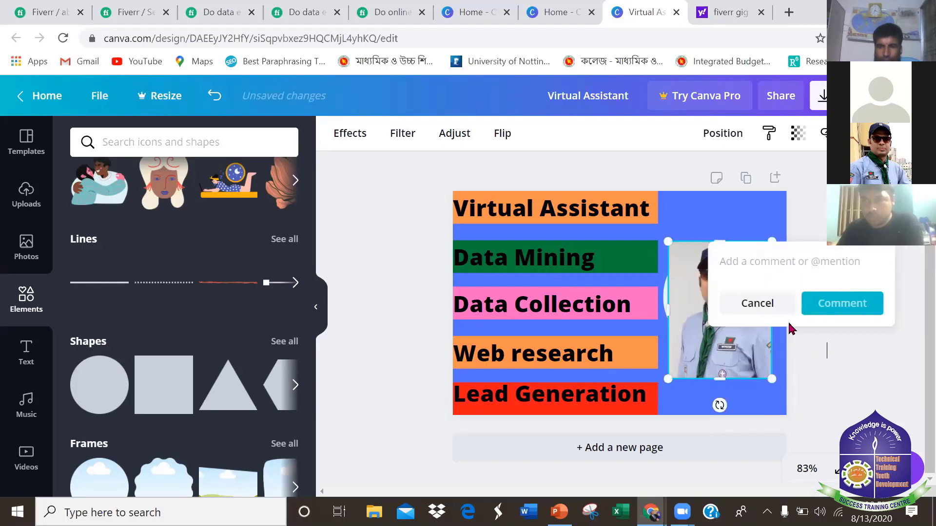
{"action": "left_click", "coordinate": [755, 228]}
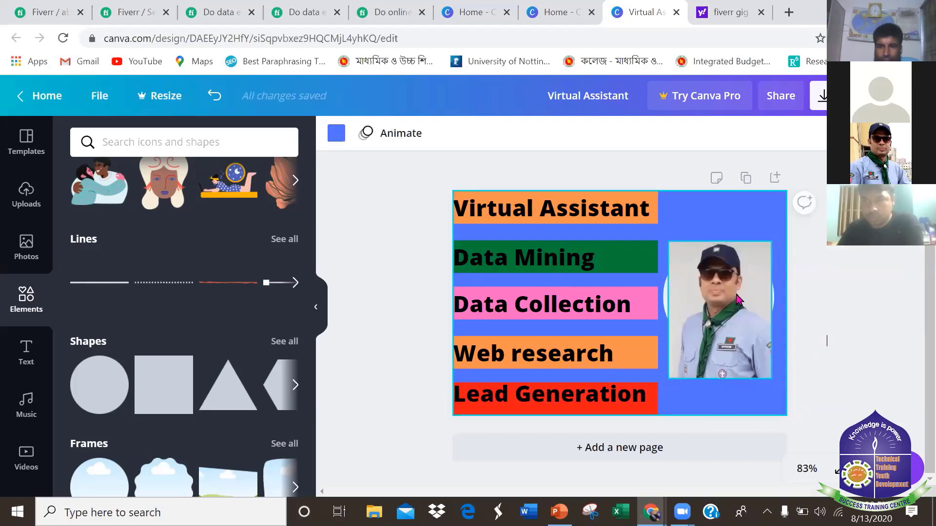
{"action": "left_click", "coordinate": [744, 274]}
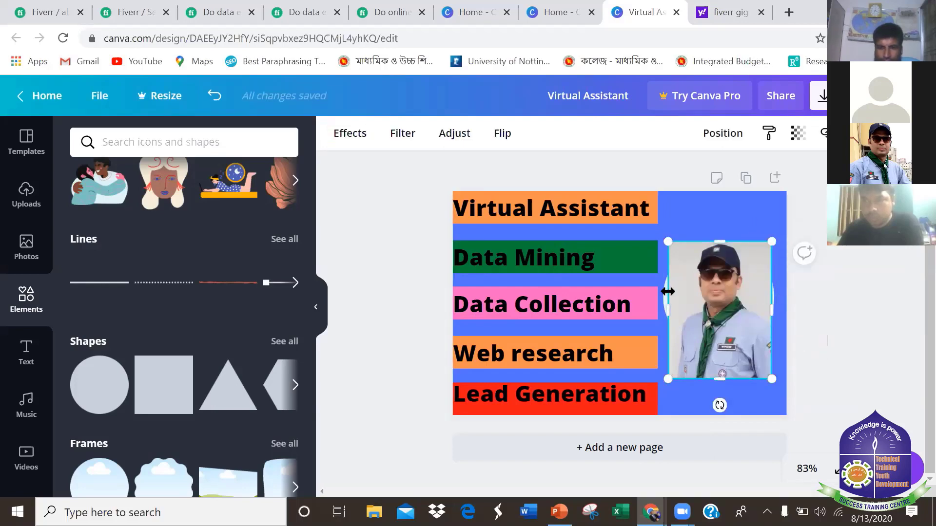
{"action": "mouse_move", "coordinate": [669, 292]}
{"action": "left_mouse_down"}
{"action": "mouse_move", "coordinate": [679, 293]}
{"action": "mouse_move", "coordinate": [670, 306]}
{"action": "left_mouse_up"}
{"action": "left_click", "coordinate": [702, 292]}
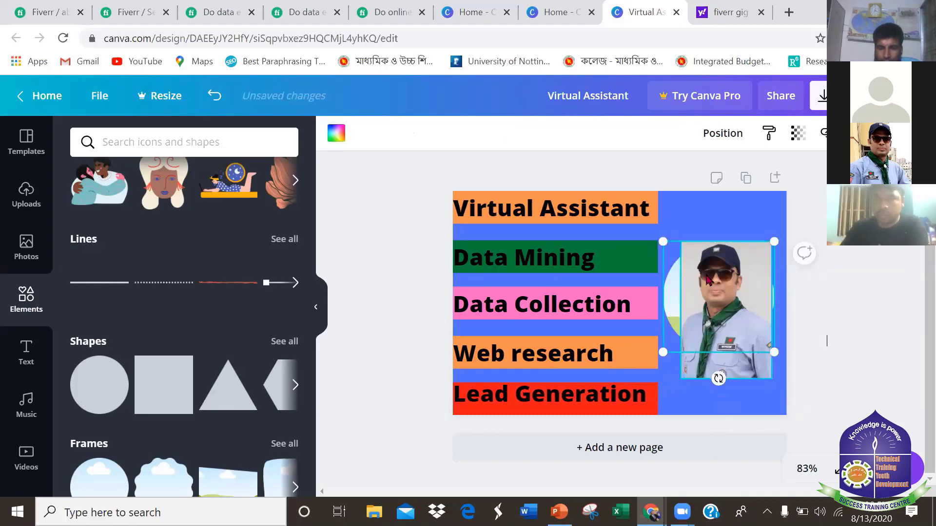
Try the portrait photo as the page background and undo the replacement.
{"action": "right_click", "coordinate": [731, 234]}
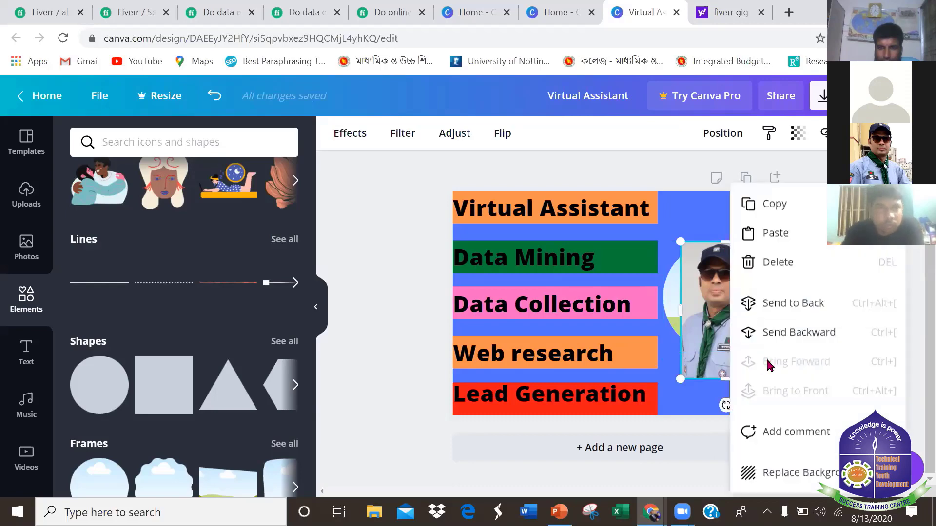
{"action": "left_click", "coordinate": [775, 480]}
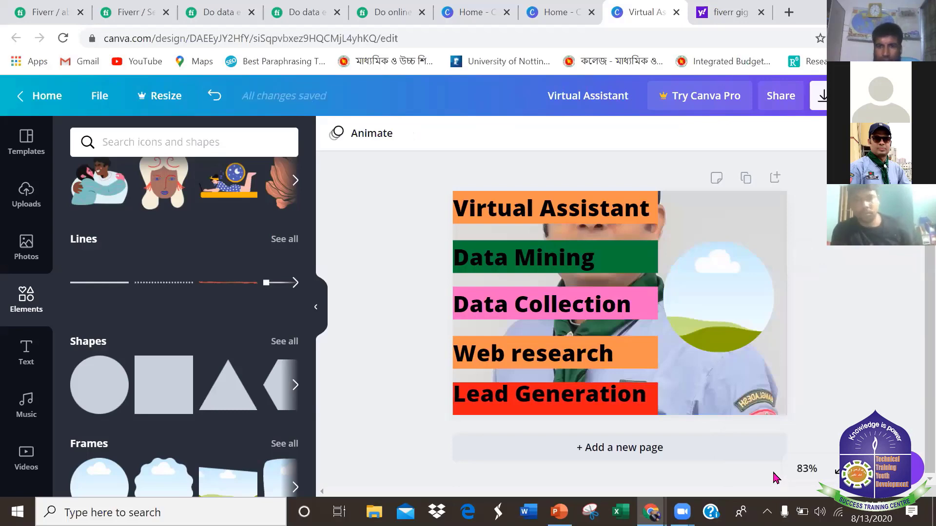
{"action": "key", "text": "ctrl+z"}
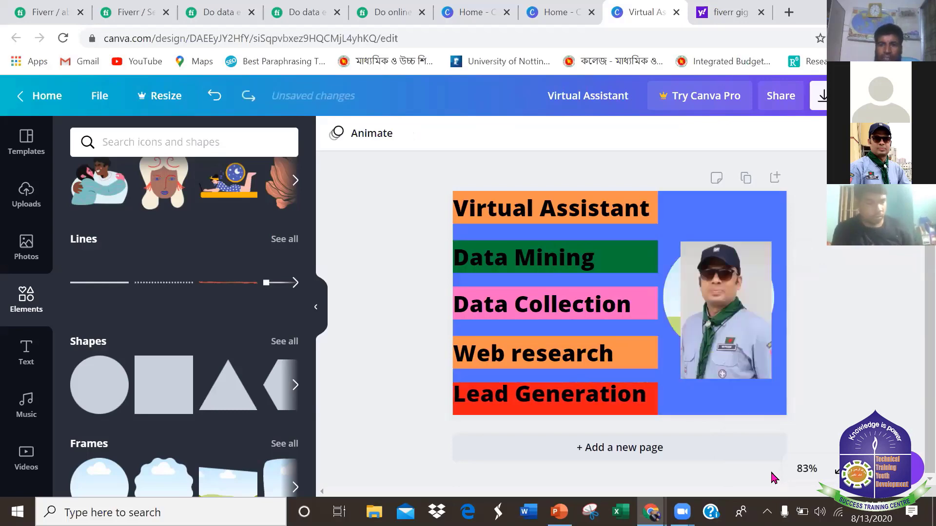
Extend the portrait photo's left side to the circular frame's left edge, crop in its right side, and select the frame.
{"action": "left_click", "coordinate": [736, 320]}
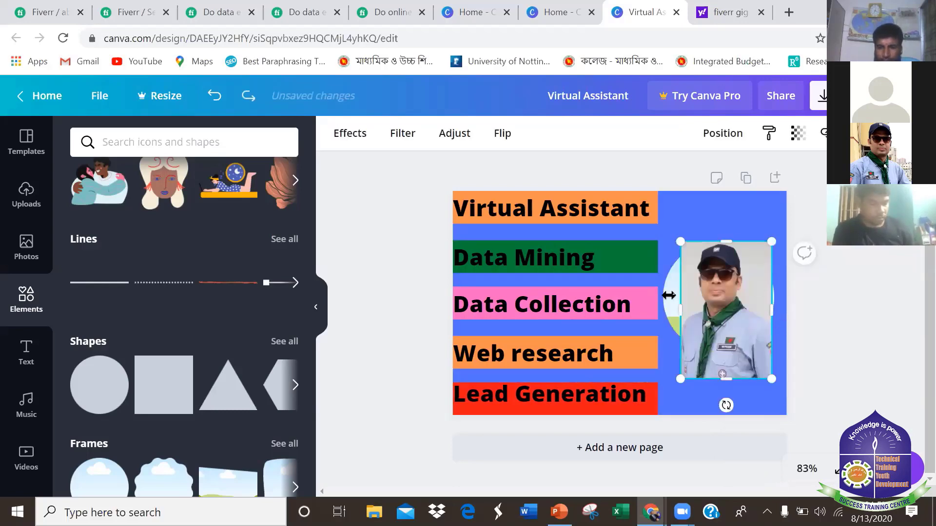
{"action": "left_click_drag", "start_coordinate": [683, 314], "coordinate": [663, 313]}
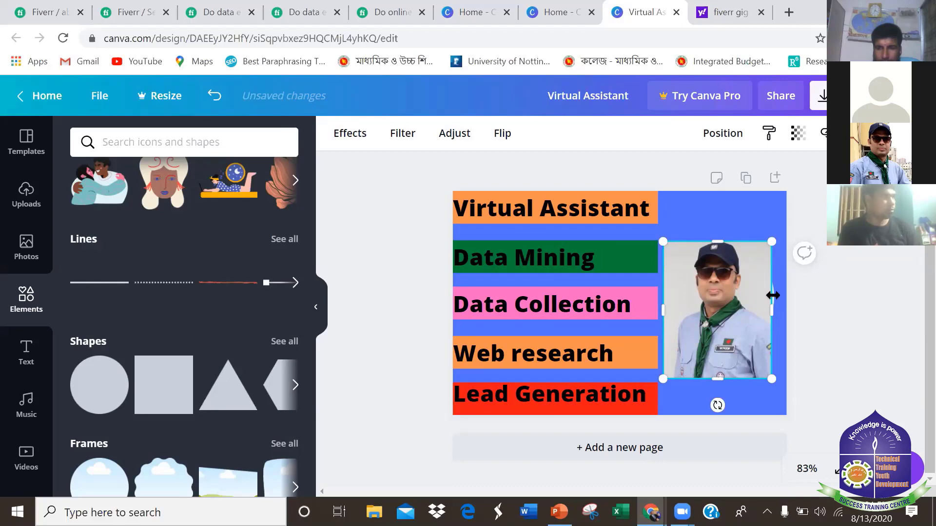
{"action": "left_click_drag", "start_coordinate": [773, 295], "coordinate": [764, 295]}
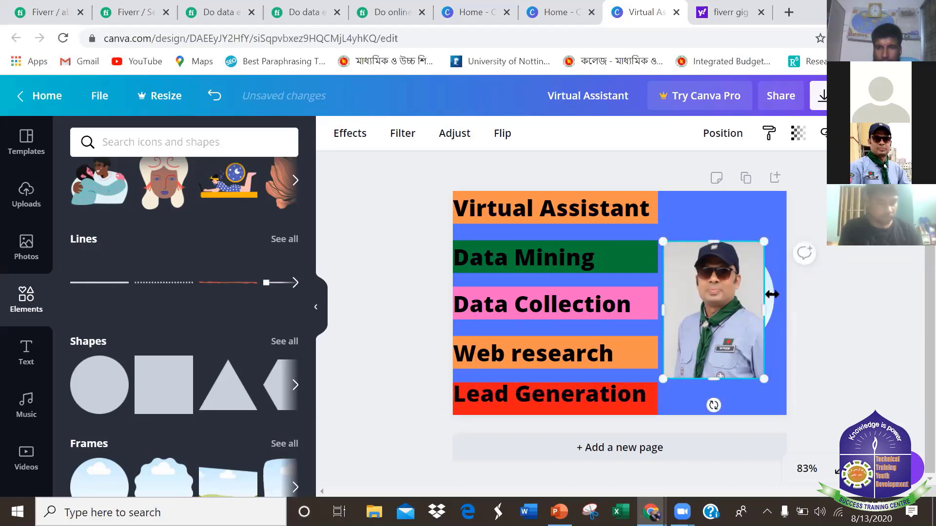
{"action": "left_click", "coordinate": [780, 331]}
{"action": "left_click", "coordinate": [769, 312]}
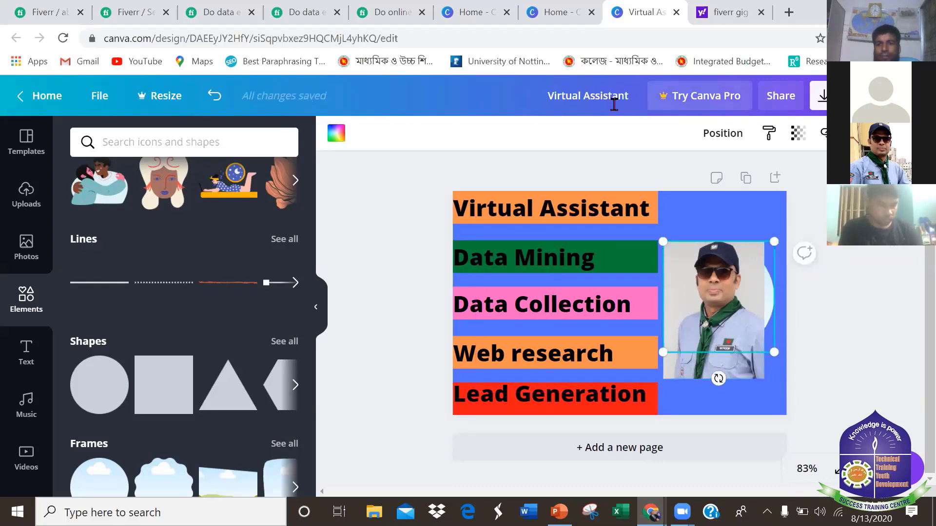
Bring the circular frame forward so it sits in front of the portrait photo.
{"action": "left_click", "coordinate": [716, 132]}
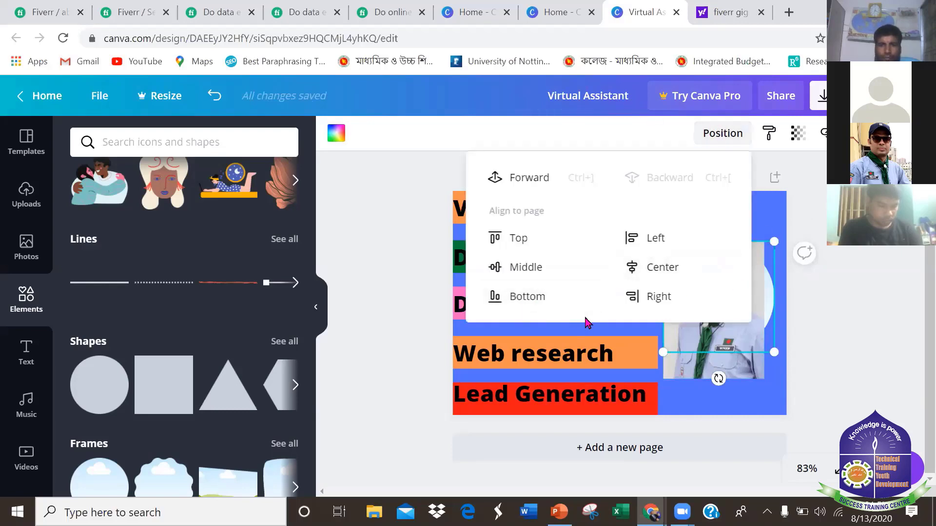
{"action": "left_click", "coordinate": [527, 179]}
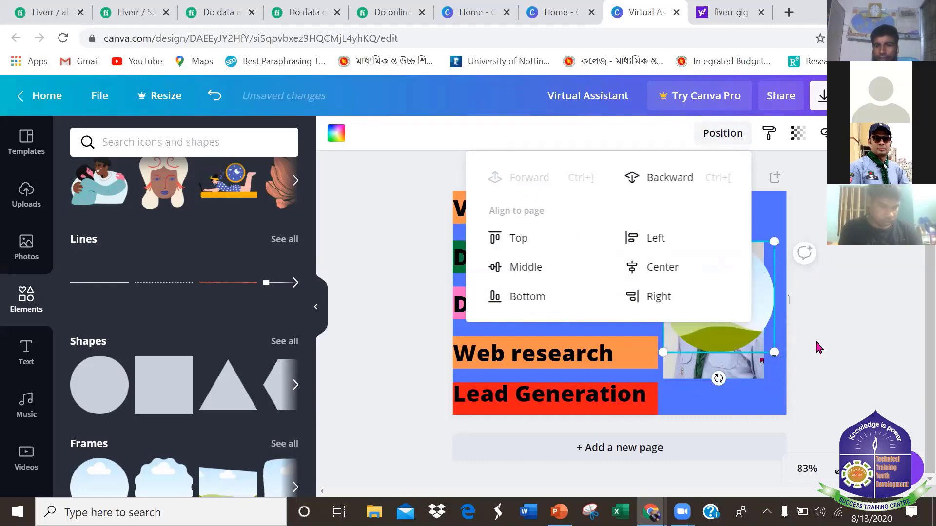
{"action": "left_click", "coordinate": [800, 317]}
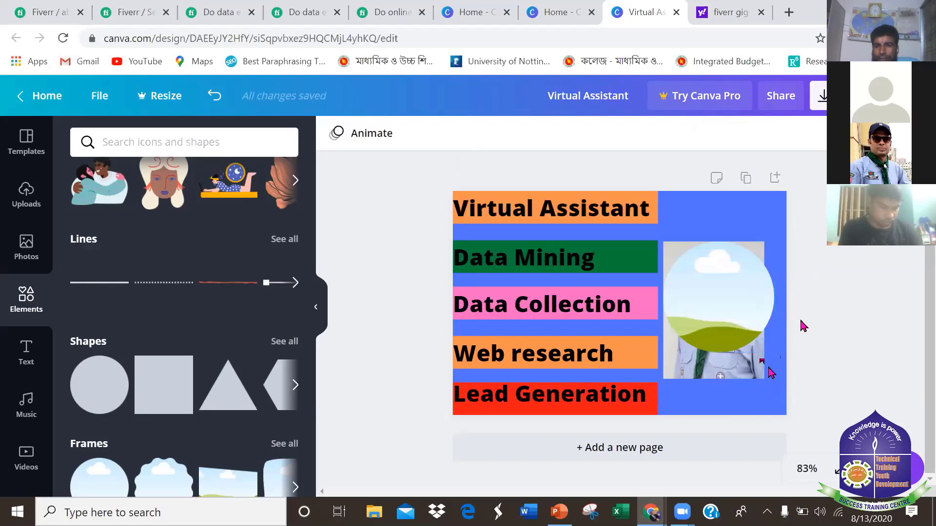
{"action": "left_click", "coordinate": [748, 375]}
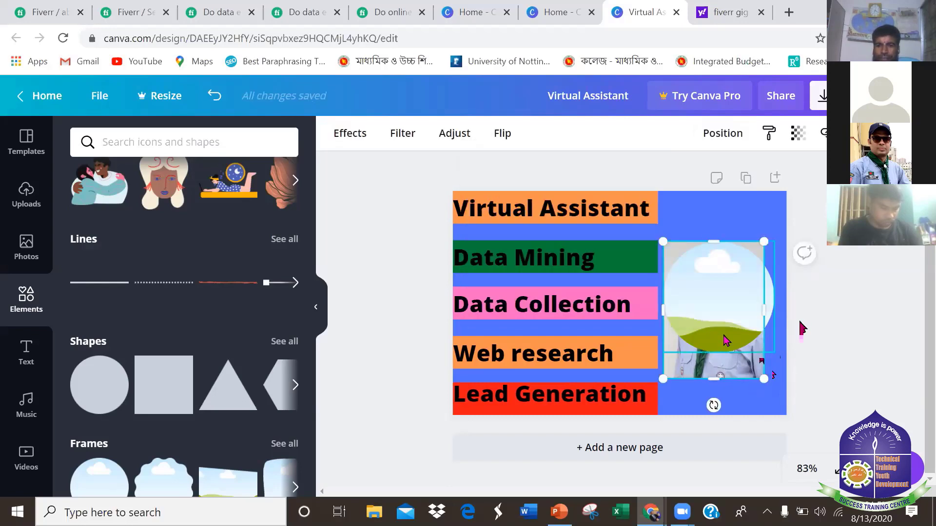
Try shifting the circular frame over the upper part of the portrait photo to line it up.
{"action": "left_click_drag", "start_coordinate": [725, 337], "coordinate": [741, 307]}
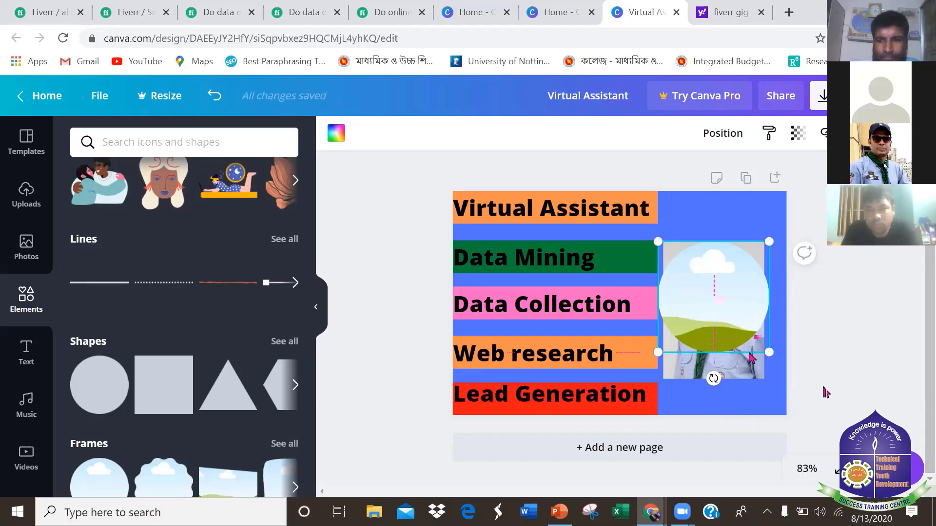
{"action": "left_click_drag", "start_coordinate": [737, 311], "coordinate": [731, 292]}
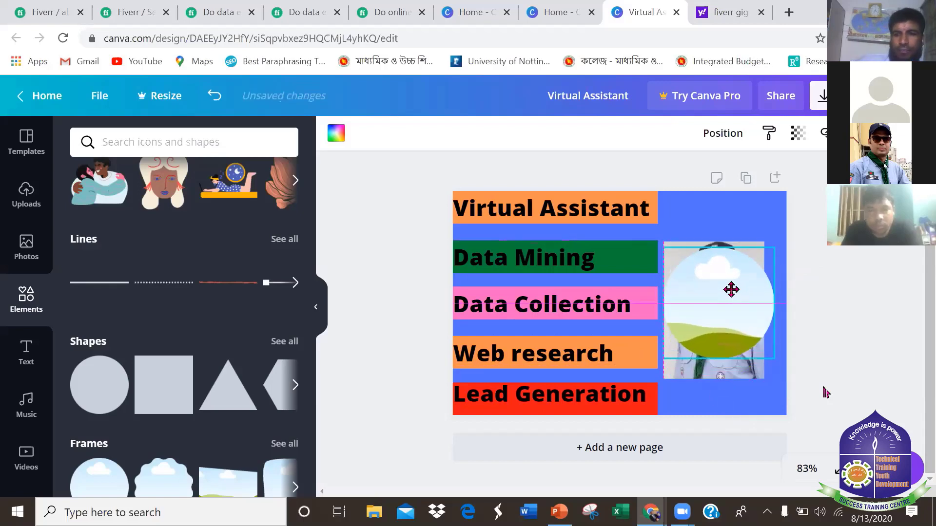
{"action": "left_click", "coordinate": [825, 392]}
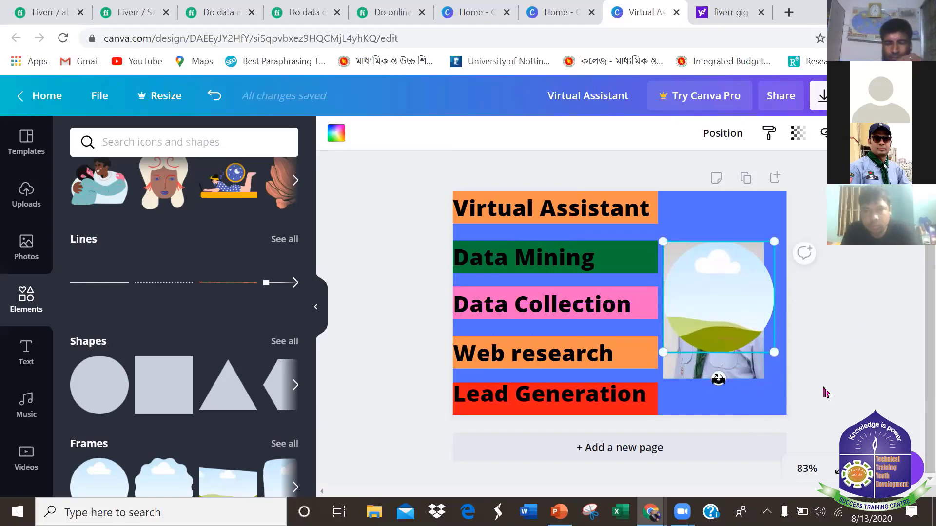
{"action": "mouse_move", "coordinate": [719, 379]}
{"action": "left_mouse_down"}
{"action": "mouse_move", "coordinate": [736, 373]}
{"action": "mouse_move", "coordinate": [708, 385]}
{"action": "mouse_move", "coordinate": [716, 381]}
{"action": "left_mouse_up"}
{"action": "left_click", "coordinate": [768, 412]}
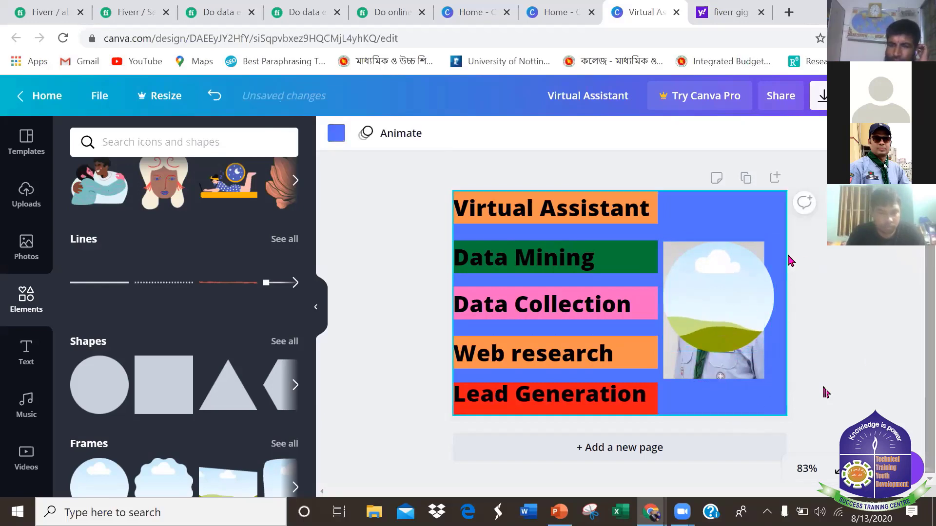
Delete the circular frame and move the portrait photo slightly to the right.
{"action": "left_click", "coordinate": [731, 296]}
{"action": "right_click", "coordinate": [739, 334]}
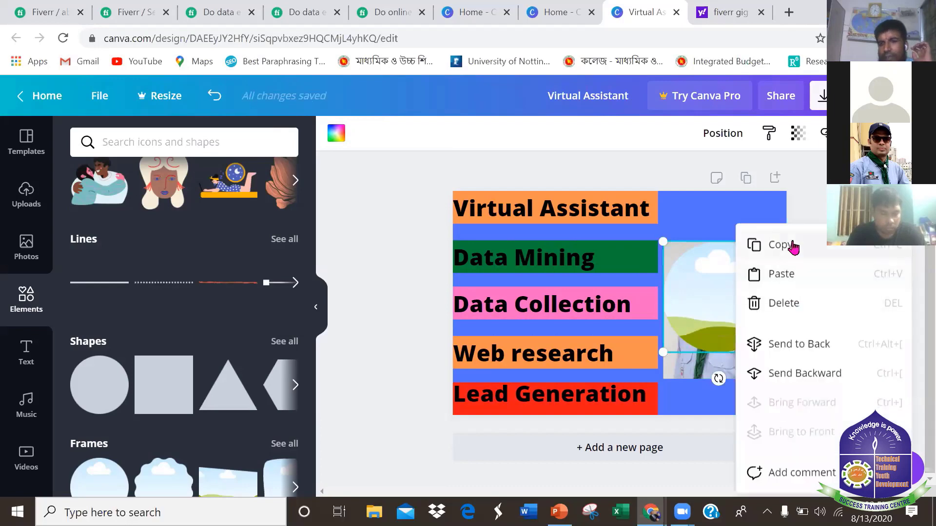
{"action": "left_click", "coordinate": [790, 305]}
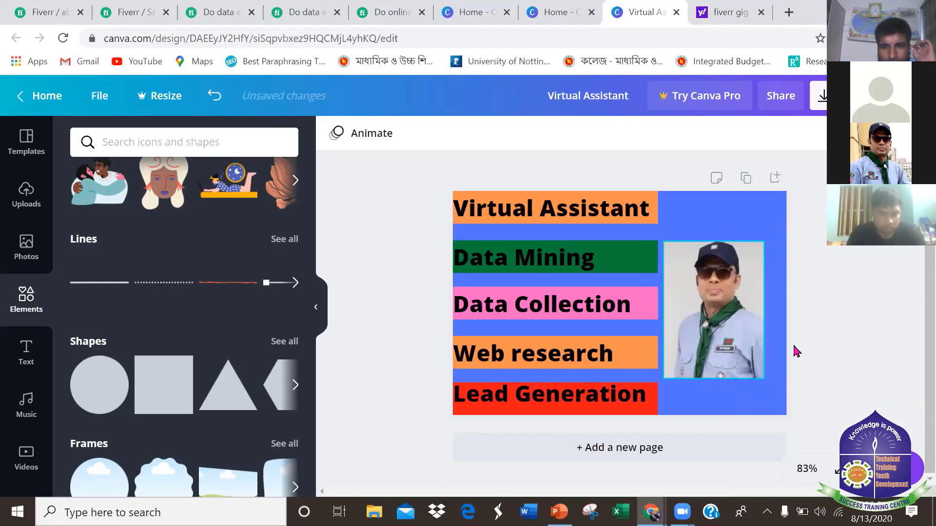
{"action": "left_click_drag", "start_coordinate": [721, 320], "coordinate": [726, 315]}
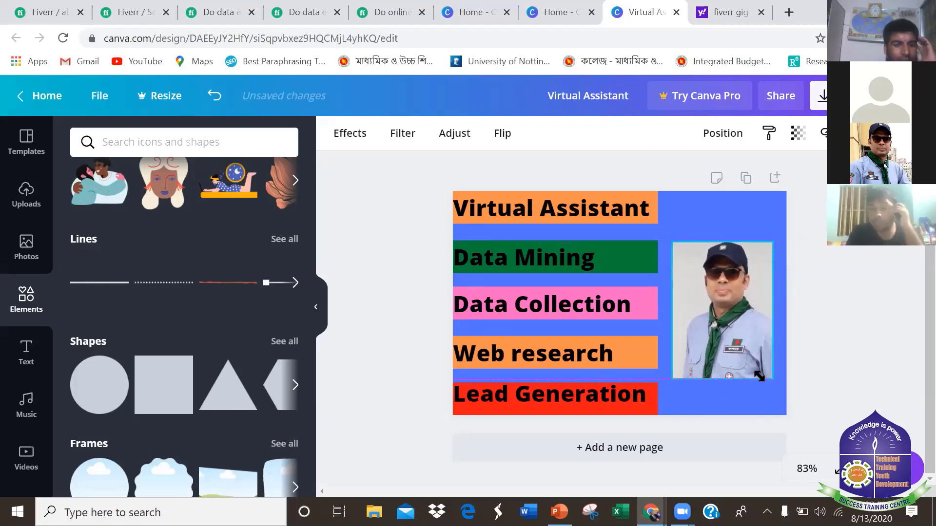
{"action": "left_click", "coordinate": [756, 406]}
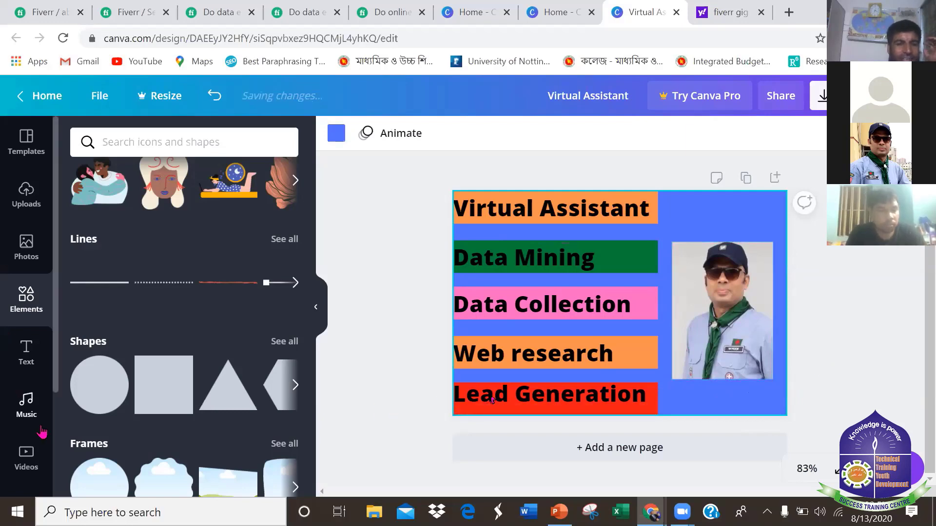
Add a single-image grid that fills the page behind the labels and the portrait photo.
{"action": "scroll", "coordinate": [164, 380], "scroll_direction": "down", "scroll_amount": 1}
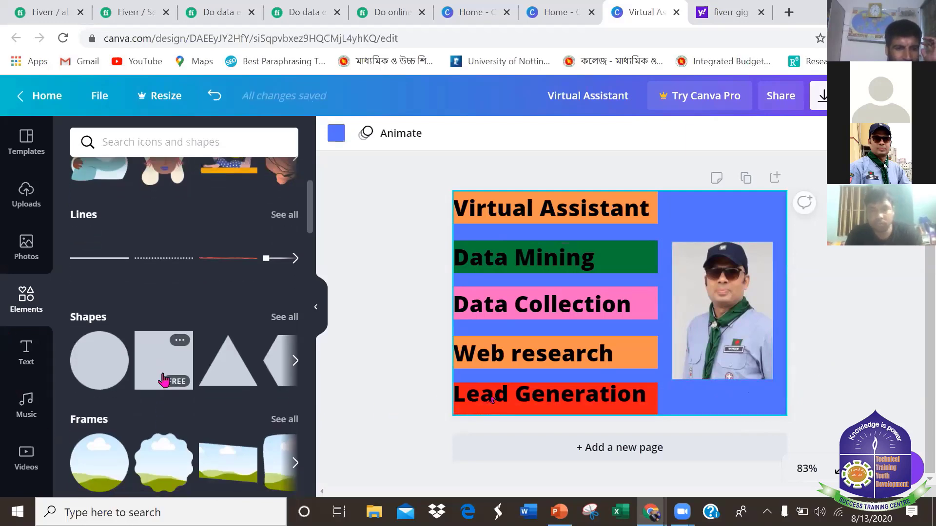
{"action": "scroll", "coordinate": [164, 381], "scroll_direction": "up", "scroll_amount": 3}
{"action": "scroll", "coordinate": [164, 380], "scroll_direction": "down", "scroll_amount": 8}
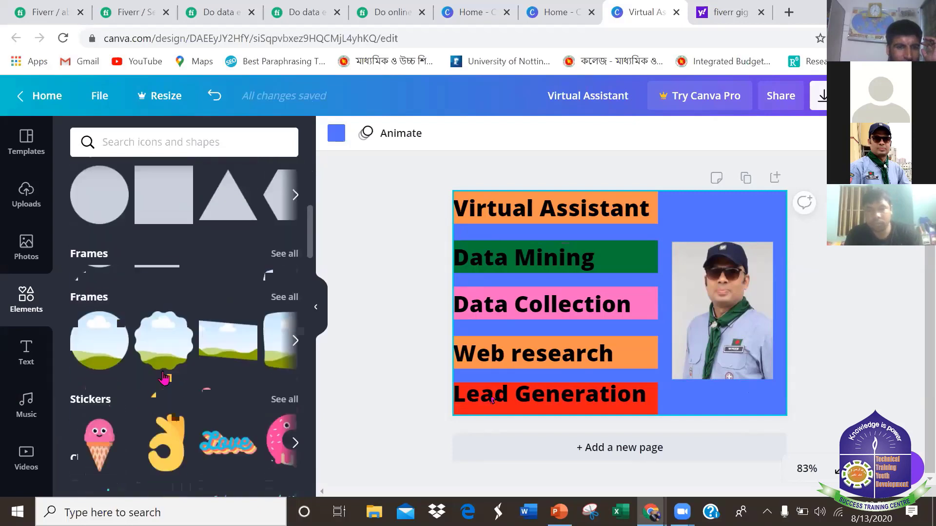
{"action": "scroll", "coordinate": [164, 379], "scroll_direction": "down", "scroll_amount": 6}
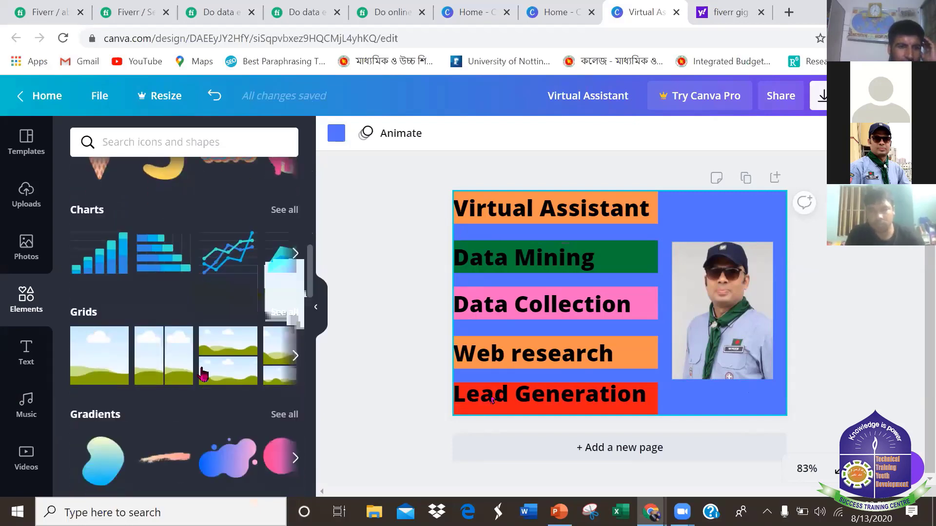
{"action": "left_click", "coordinate": [100, 356]}
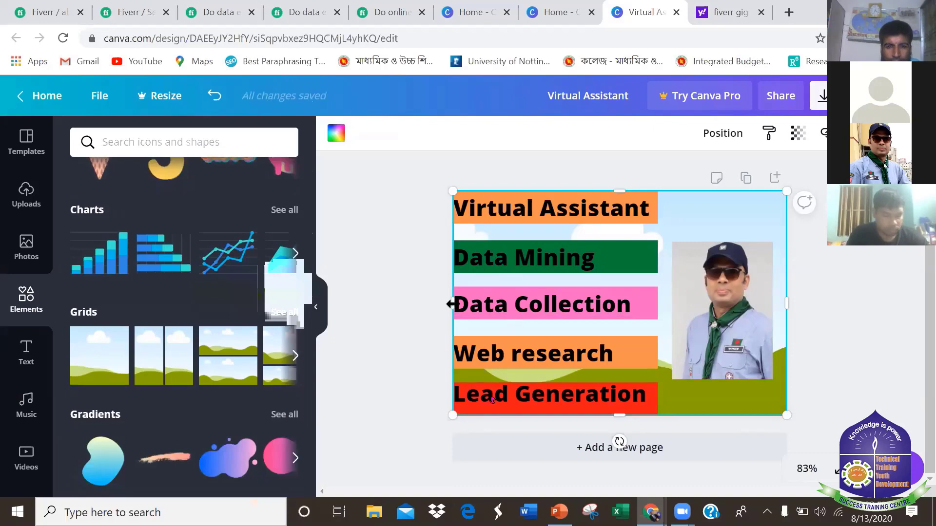
Narrow the grid to the area behind the portrait, from just beside the label strips to the page's right edge.
{"action": "left_click_drag", "start_coordinate": [456, 303], "coordinate": [669, 316]}
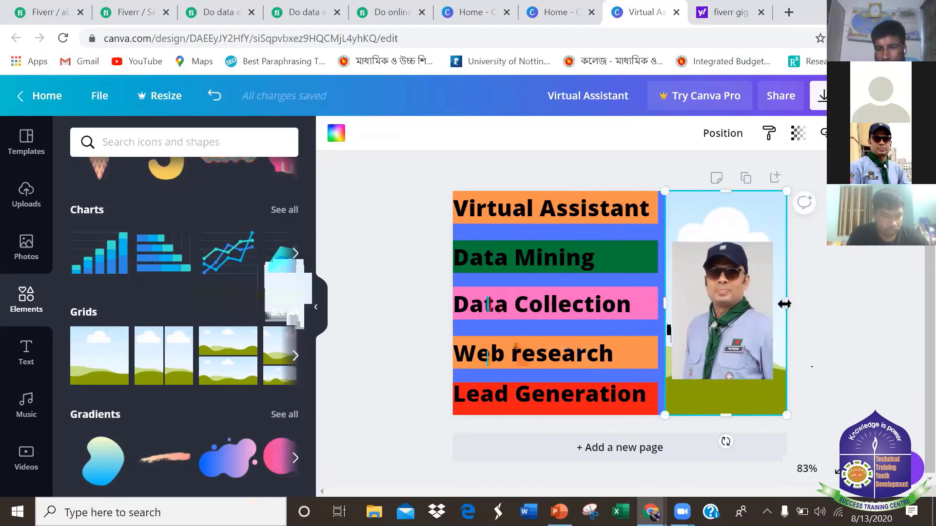
{"action": "left_click_drag", "start_coordinate": [784, 304], "coordinate": [780, 306]}
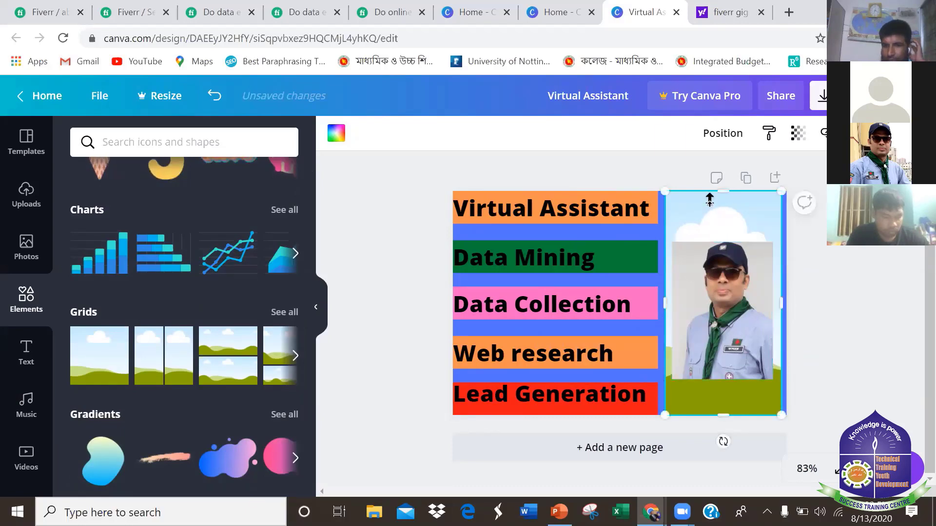
{"action": "mouse_move", "coordinate": [726, 192]}
{"action": "left_mouse_down"}
{"action": "mouse_move", "coordinate": [727, 237]}
{"action": "mouse_move", "coordinate": [725, 194]}
{"action": "left_mouse_up"}
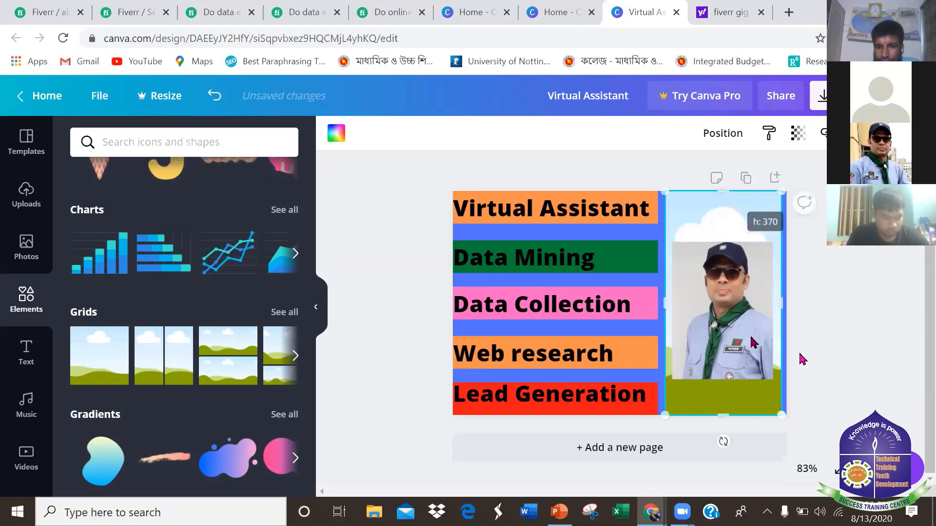
{"action": "left_click_drag", "start_coordinate": [784, 304], "coordinate": [790, 303]}
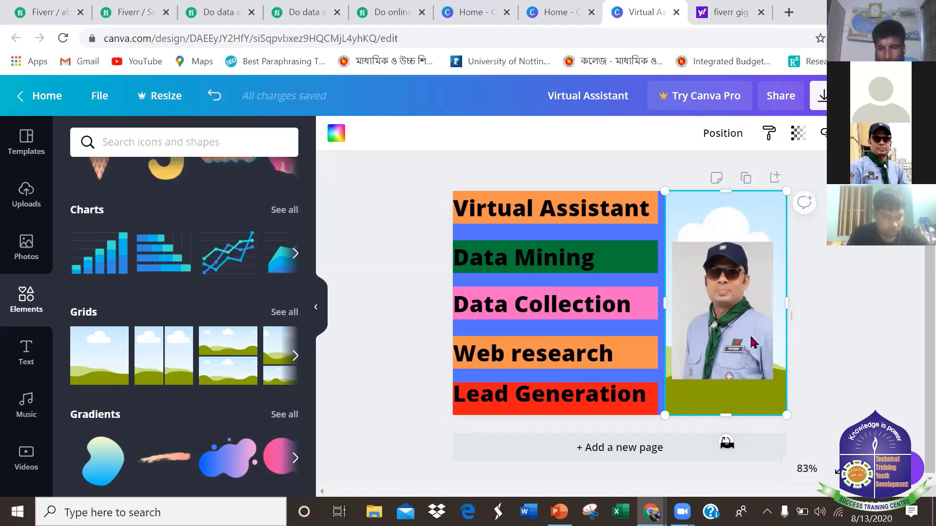
Tilt the grid clockwise, extend its left side behind the label strips, and rotate it back to almost upright.
{"action": "left_click_drag", "start_coordinate": [723, 442], "coordinate": [643, 438]}
{"action": "left_click_drag", "start_coordinate": [662, 396], "coordinate": [651, 434]}
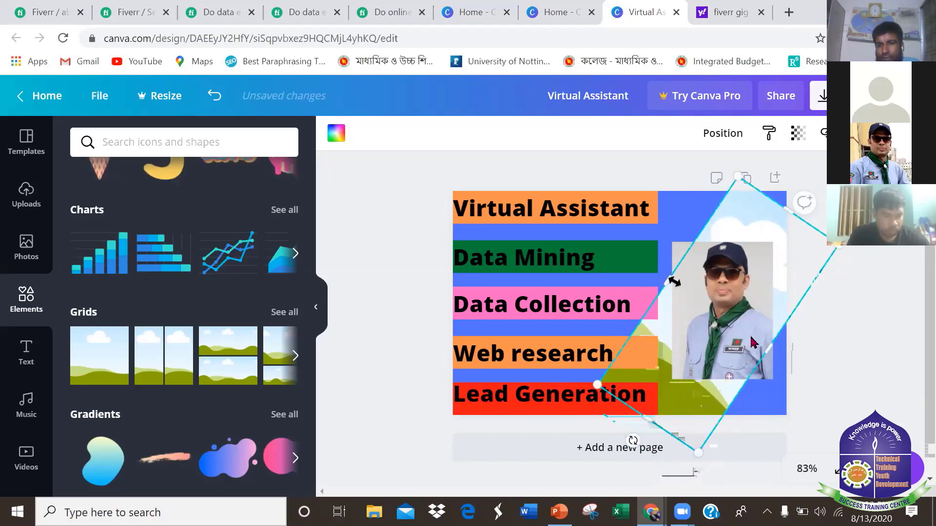
{"action": "left_click_drag", "start_coordinate": [674, 282], "coordinate": [588, 256]}
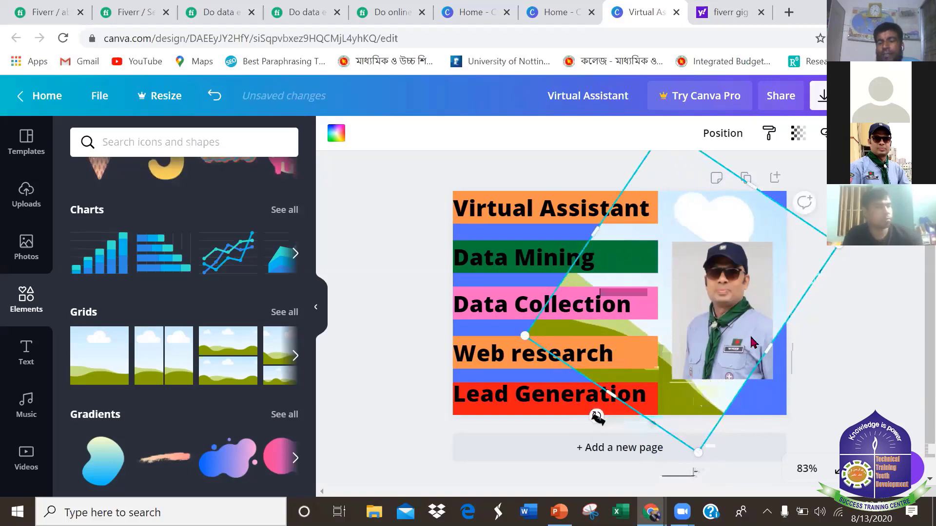
{"action": "left_click_drag", "start_coordinate": [597, 418], "coordinate": [685, 443]}
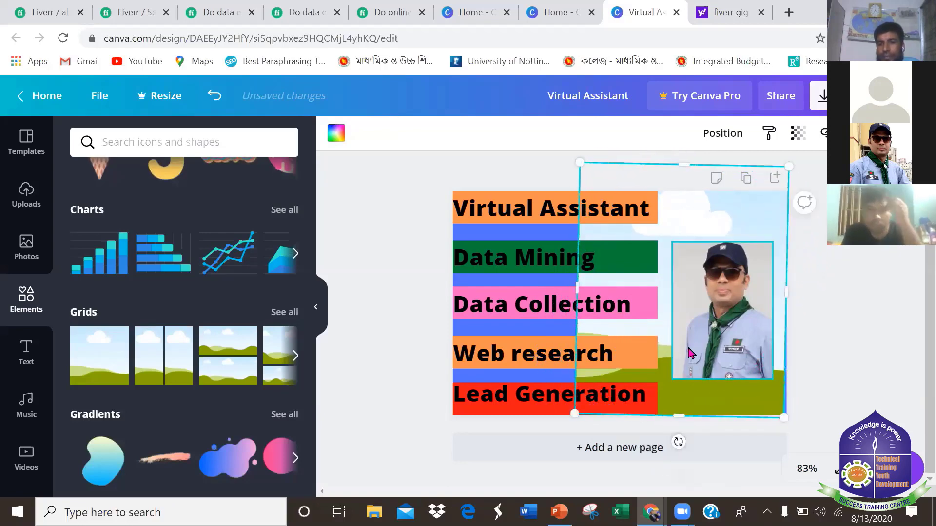
{"action": "left_click", "coordinate": [692, 335]}
{"action": "key", "text": "Tab"}
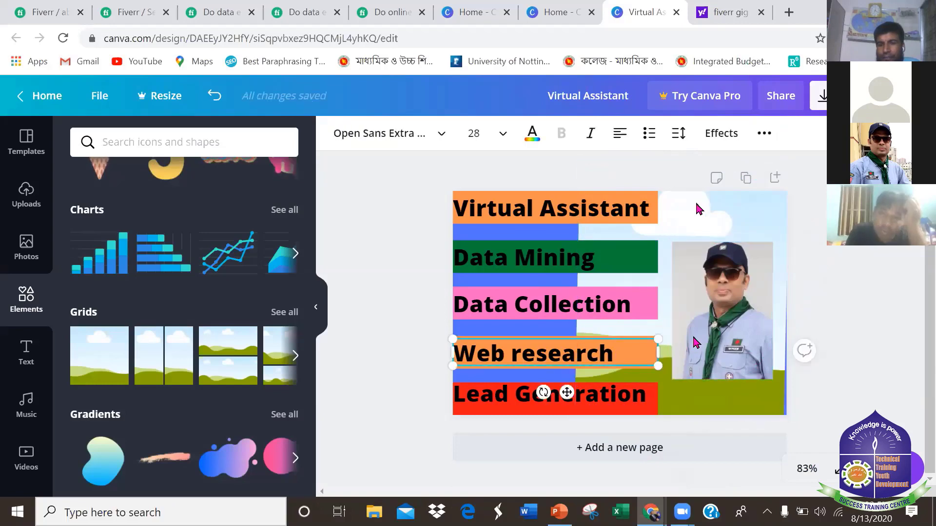
Rotate the grid clockwise again and extend both its left and right sides beyond their current edges.
{"action": "left_click", "coordinate": [677, 384]}
{"action": "left_click_drag", "start_coordinate": [679, 441], "coordinate": [630, 454]}
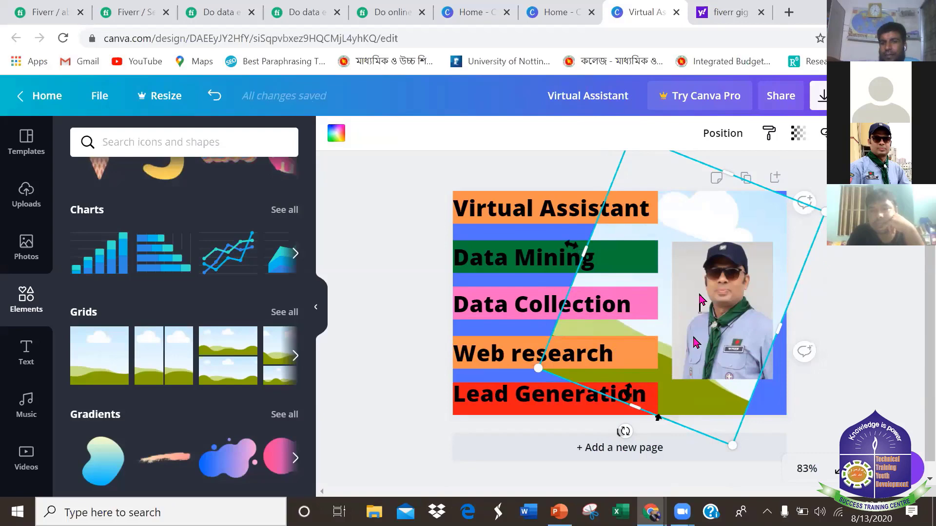
{"action": "left_click_drag", "start_coordinate": [584, 251], "coordinate": [510, 222]}
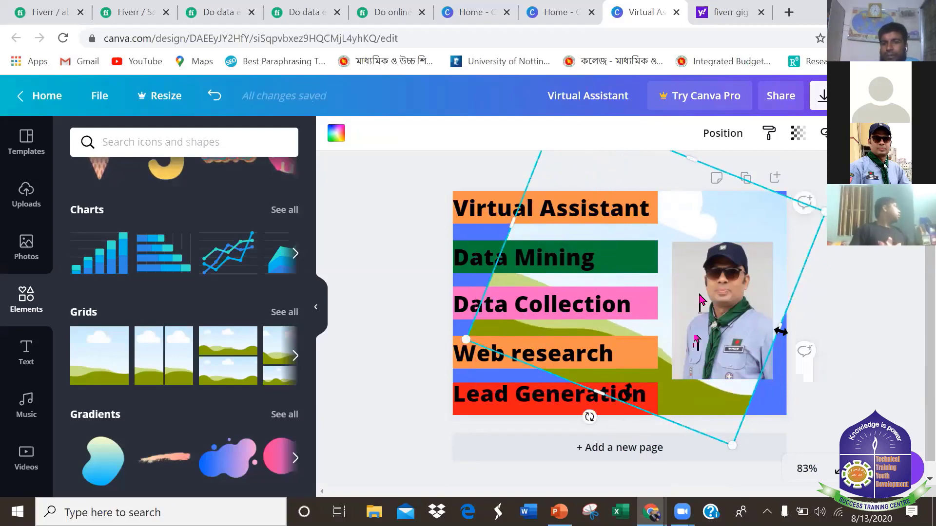
{"action": "left_click_drag", "start_coordinate": [774, 350], "coordinate": [848, 351]}
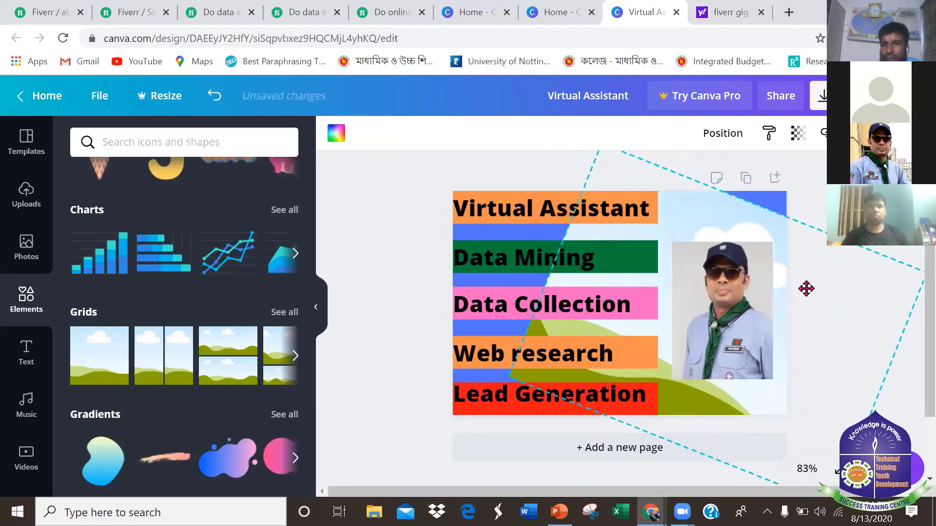
Move the tilted grid so its slanted left edge crosses the right ends of the label strips.
{"action": "left_click_drag", "start_coordinate": [806, 288], "coordinate": [804, 261]}
{"action": "left_click", "coordinate": [761, 471]}
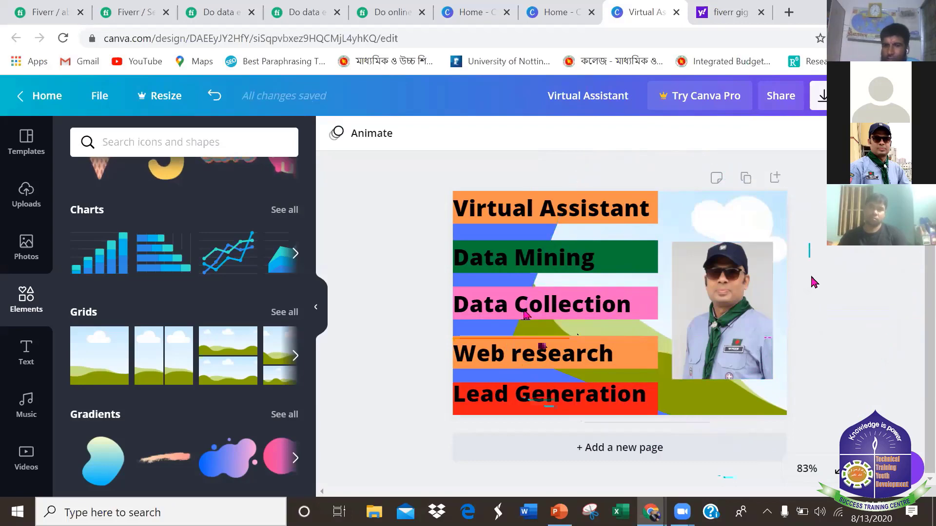
{"action": "left_click_drag", "start_coordinate": [724, 215], "coordinate": [823, 240]}
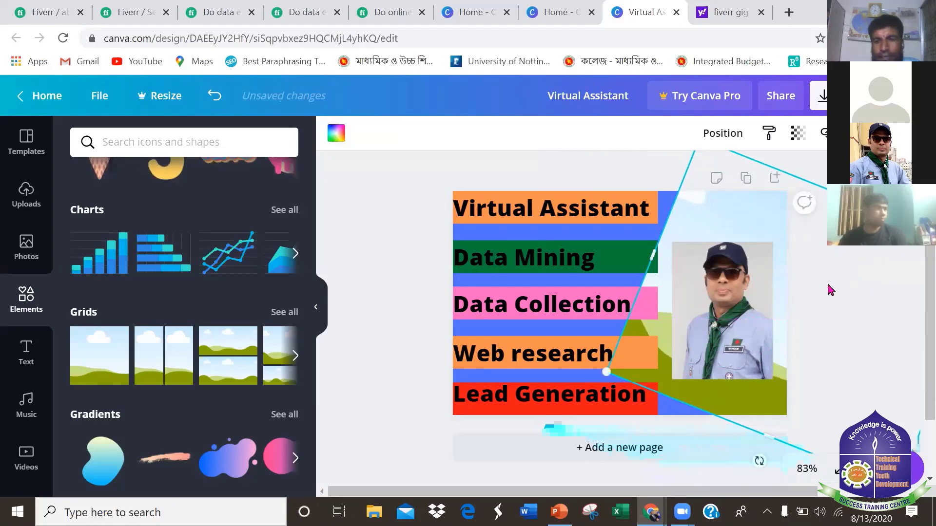
Fill the tilted grid with turquoise blue #5ce1e6 and bring it one layer forward.
{"action": "left_click", "coordinate": [336, 133]}
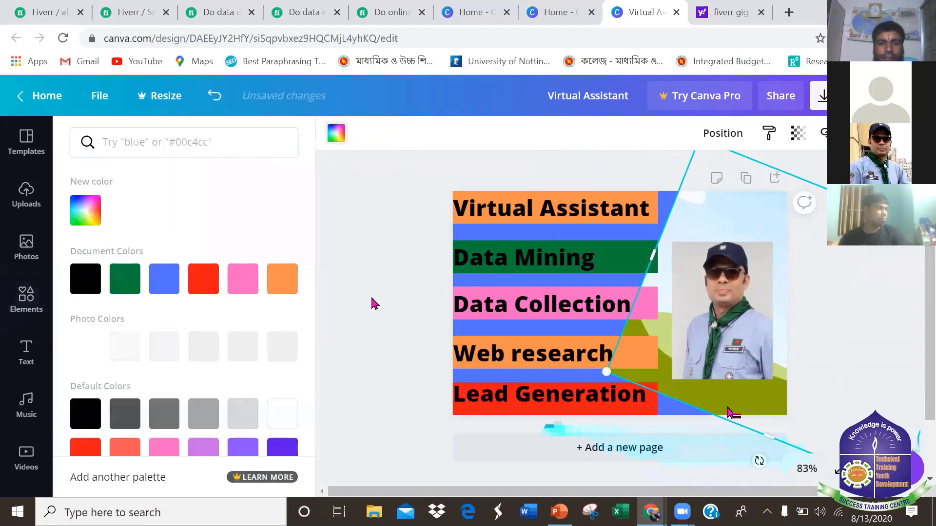
{"action": "left_click", "coordinate": [167, 289]}
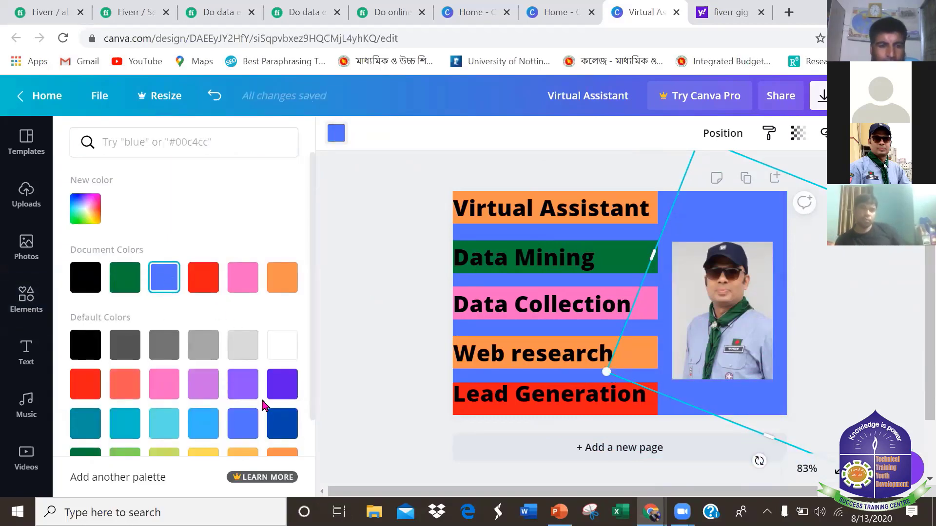
{"action": "scroll", "coordinate": [264, 405], "scroll_direction": "down", "scroll_amount": 1}
{"action": "left_click", "coordinate": [163, 385]}
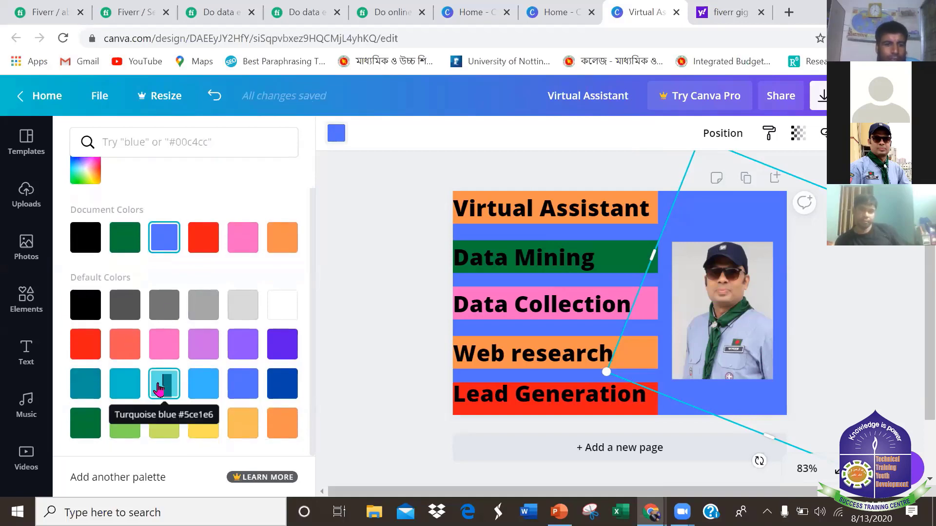
{"action": "left_click", "coordinate": [160, 387]}
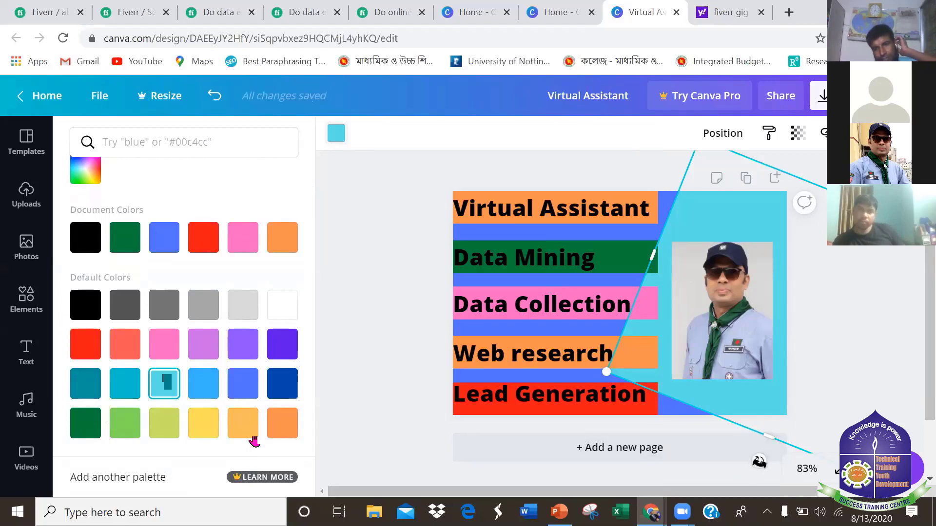
{"action": "left_click", "coordinate": [723, 133]}
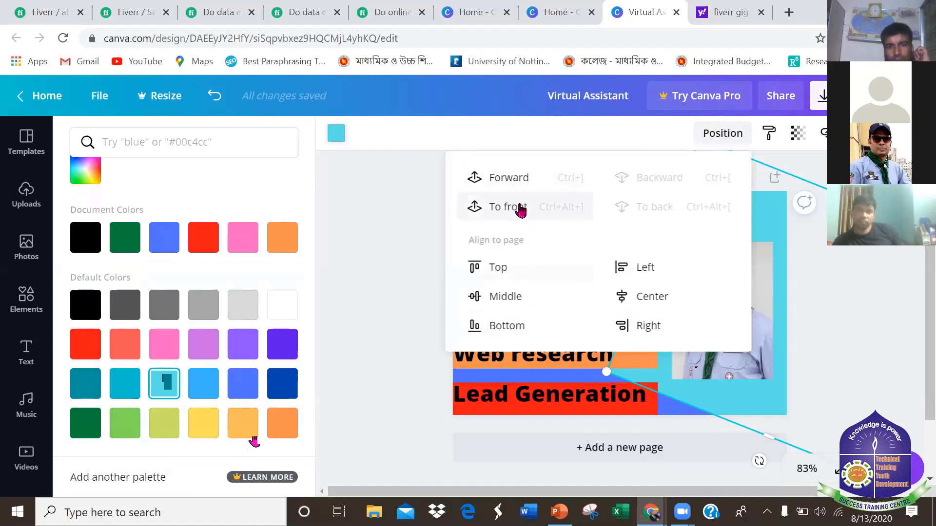
{"action": "left_click", "coordinate": [503, 178]}
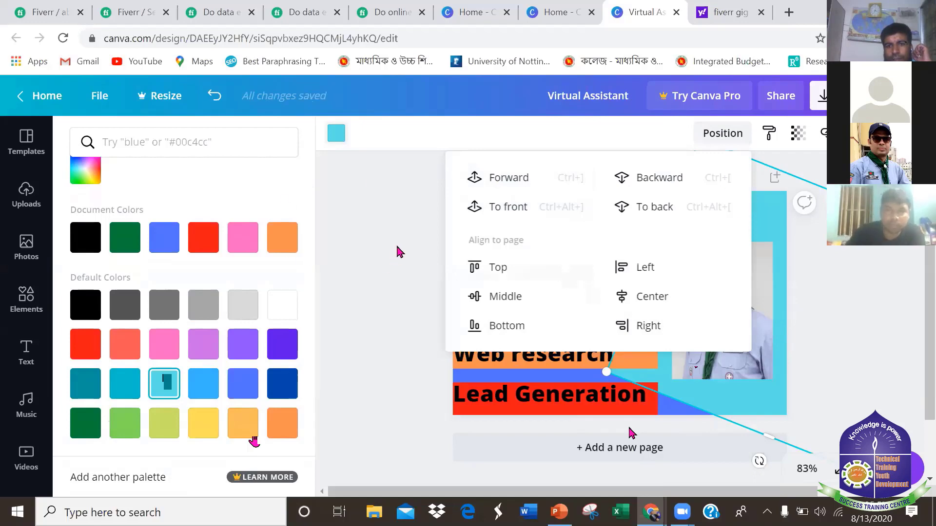
Send the turquoise grid one layer backward and rotate it upright.
{"action": "left_click", "coordinate": [626, 178]}
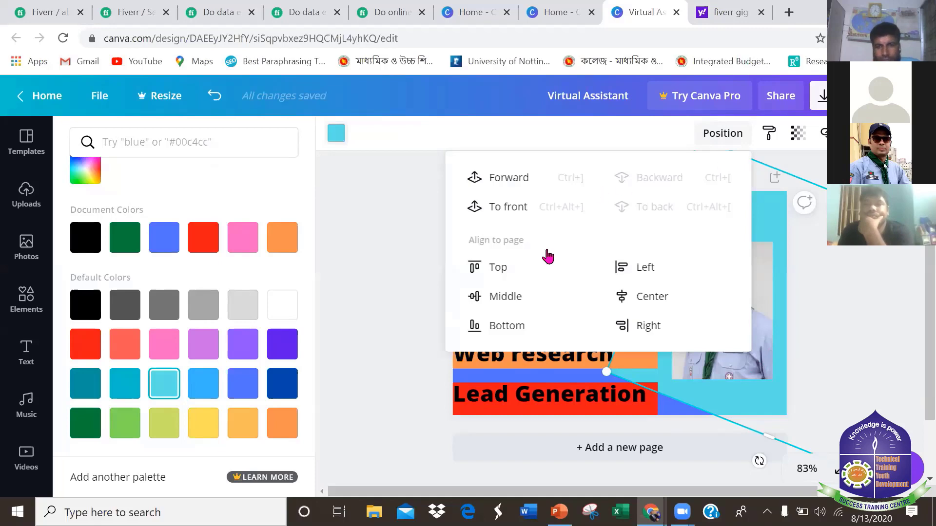
{"action": "left_click", "coordinate": [412, 274]}
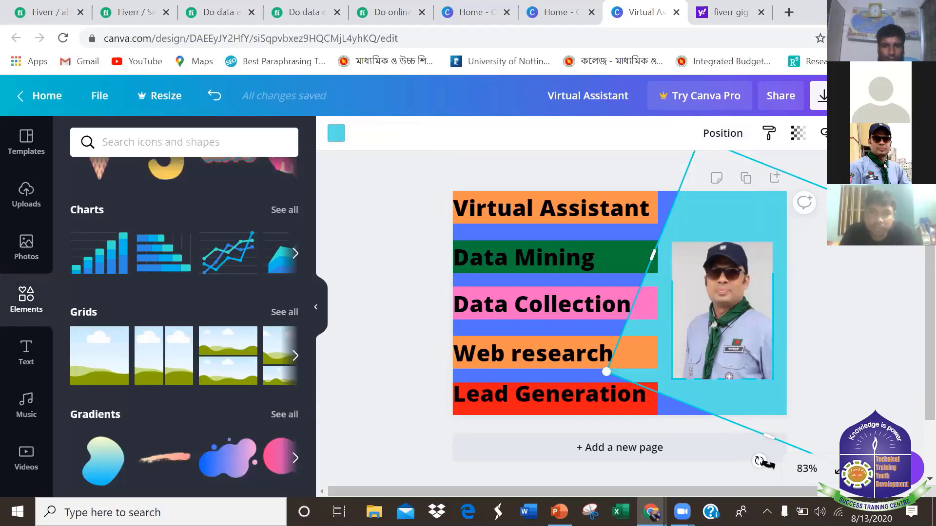
{"action": "left_click_drag", "start_coordinate": [762, 461], "coordinate": [812, 466]}
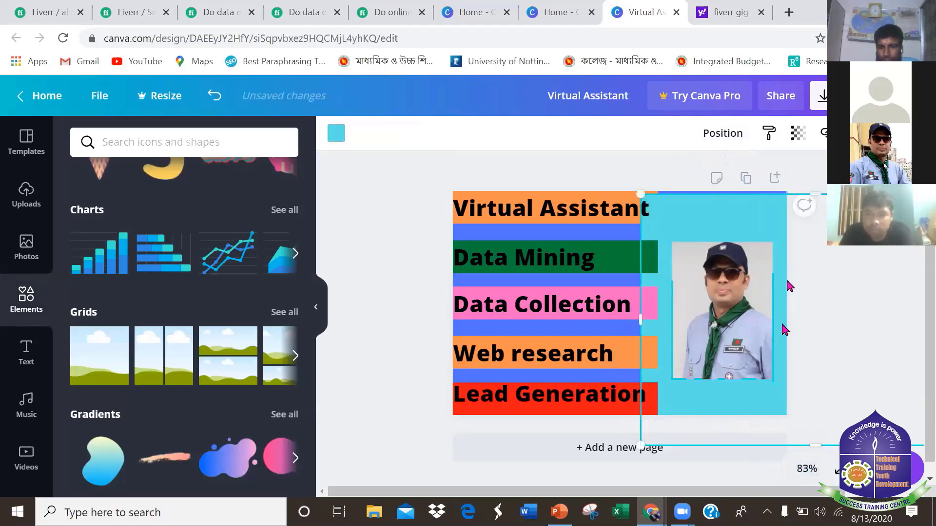
Move the turquoise grid up to cover the page's full height and shift its left edge just past the right ends of the label strips.
{"action": "left_click_drag", "start_coordinate": [785, 286], "coordinate": [789, 271]}
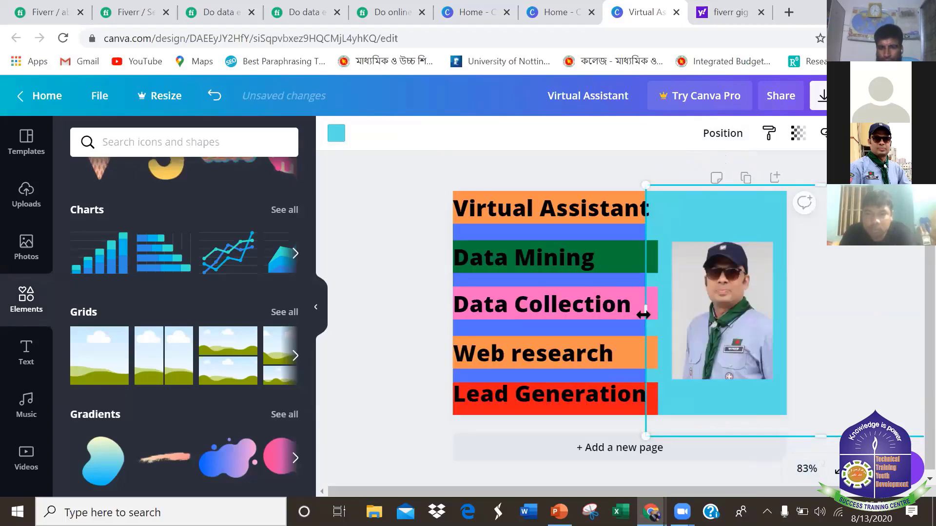
{"action": "left_click_drag", "start_coordinate": [646, 311], "coordinate": [661, 319]}
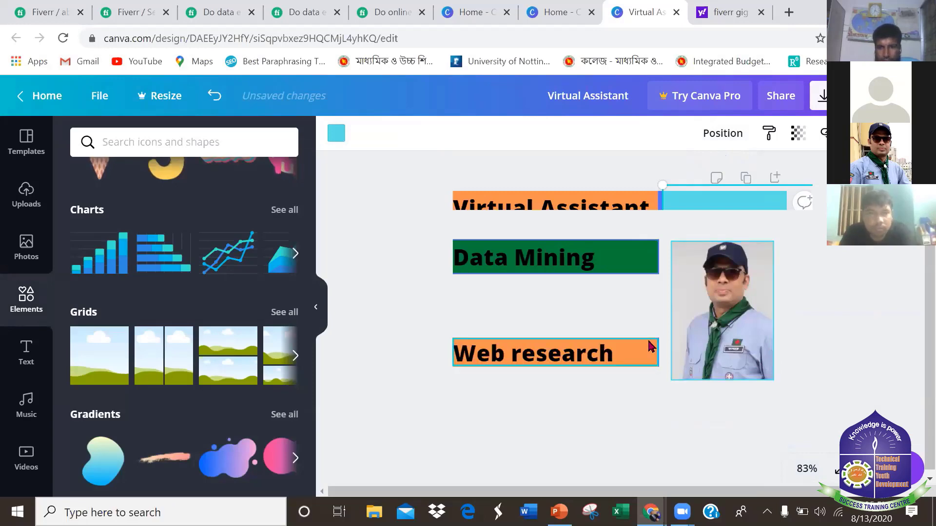
{"action": "key", "text": "ctrl+z"}
{"action": "left_click_drag", "start_coordinate": [643, 308], "coordinate": [664, 319]}
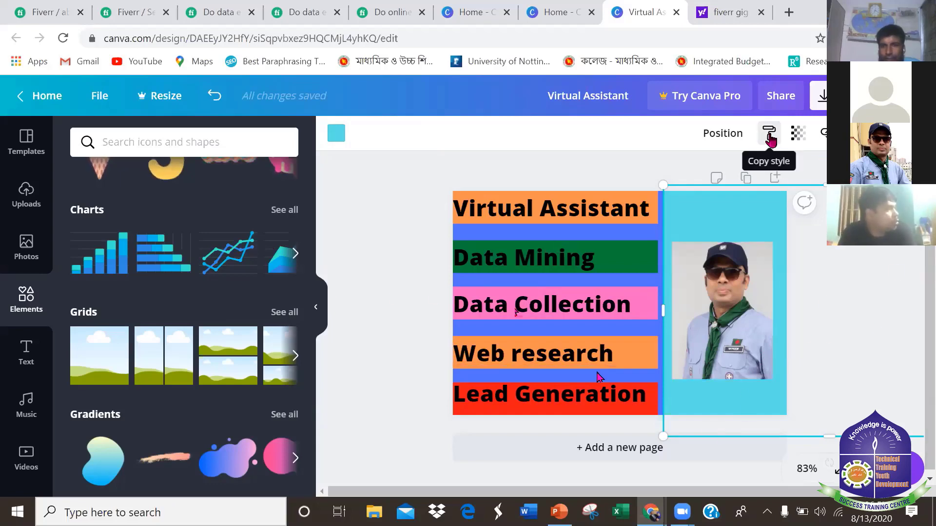
Download the design as a JPG and save it to the Desktop under the name Virtual Assistant.
{"action": "left_click", "coordinate": [823, 96]}
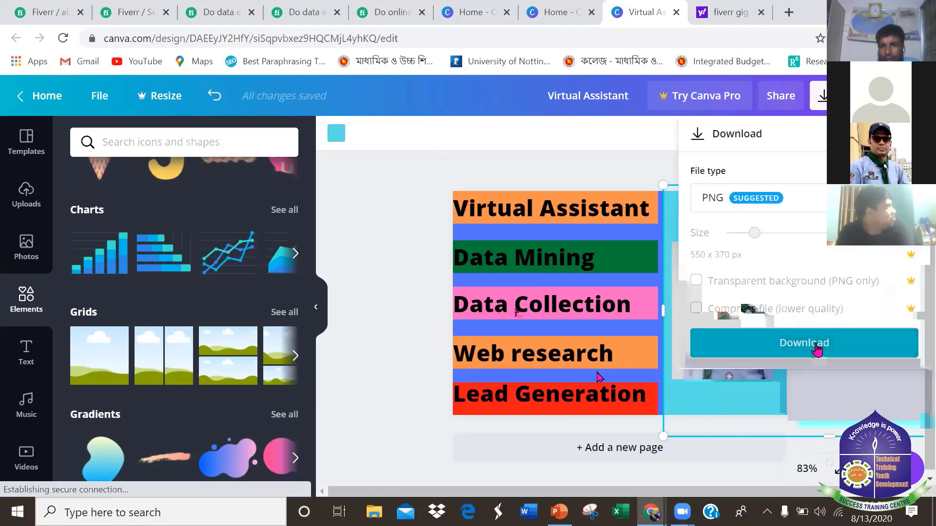
{"action": "left_click", "coordinate": [722, 202]}
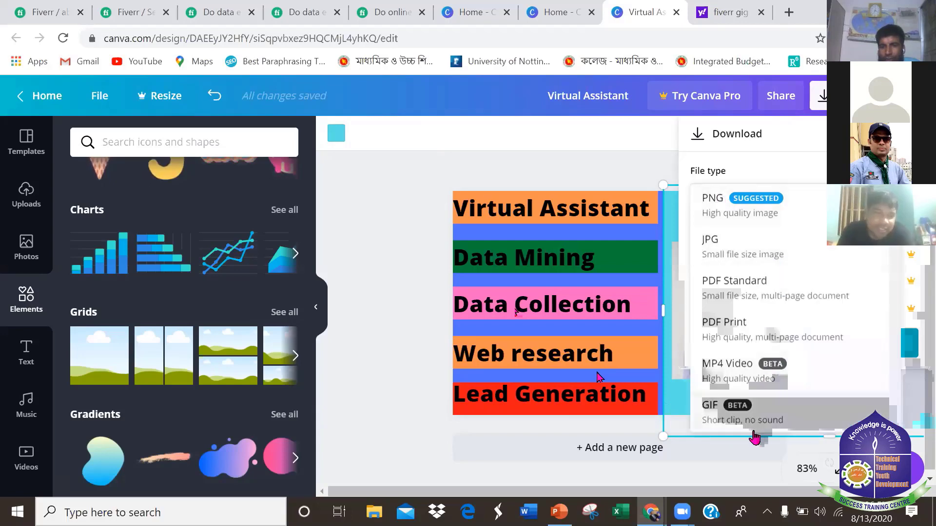
{"action": "left_click", "coordinate": [736, 249]}
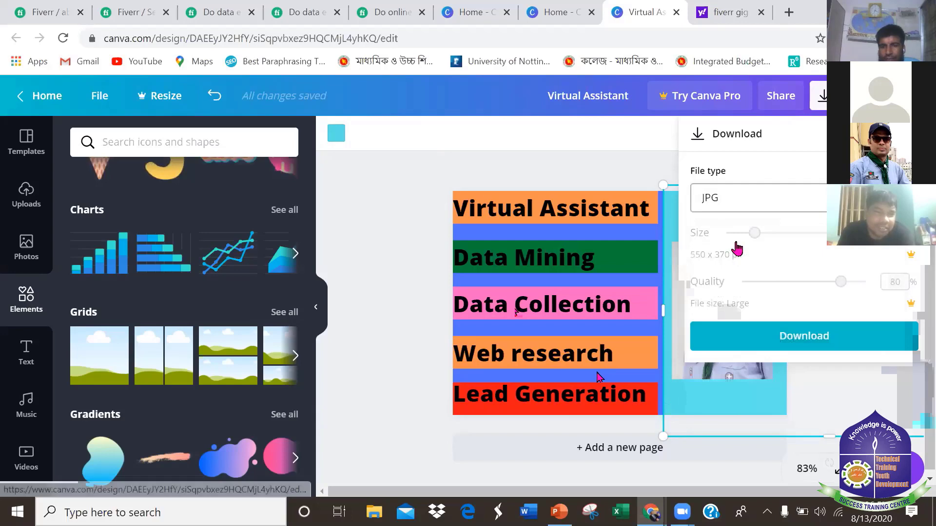
{"action": "left_click", "coordinate": [830, 336]}
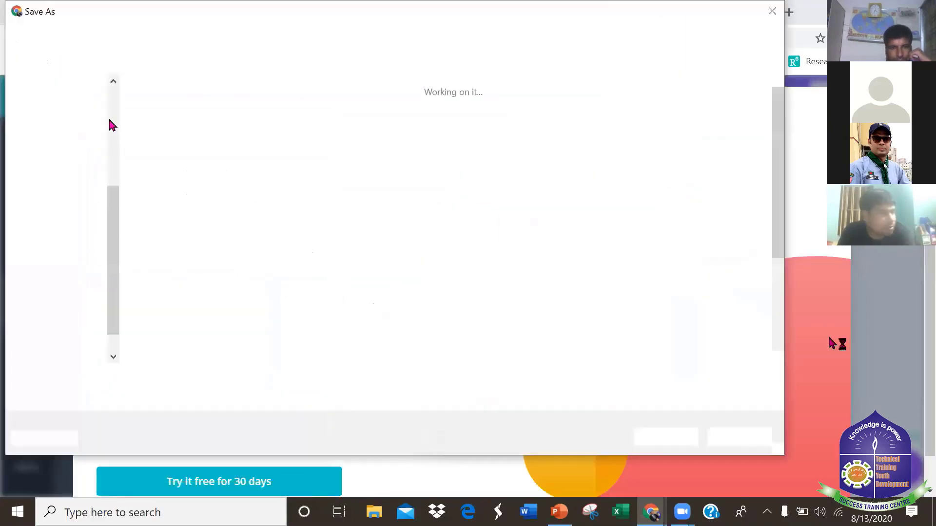
{"action": "left_click_drag", "start_coordinate": [113, 190], "coordinate": [113, 92]}
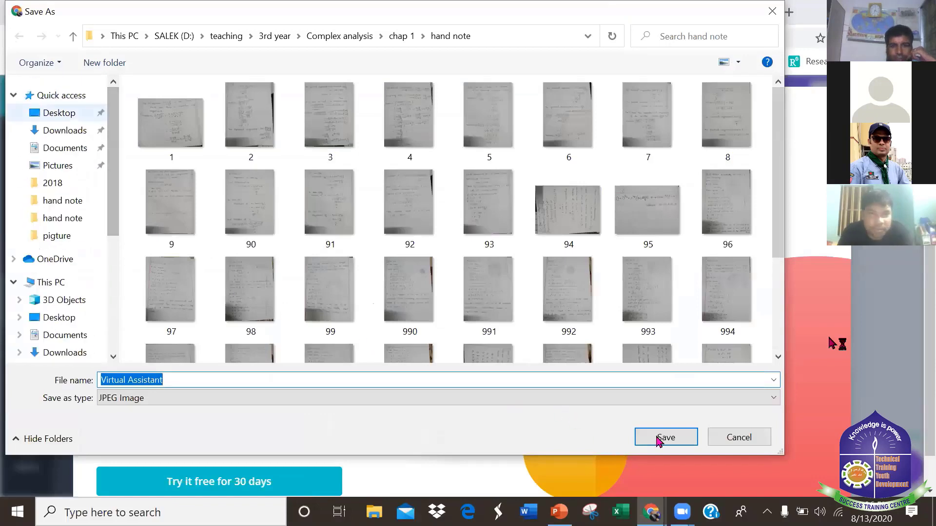
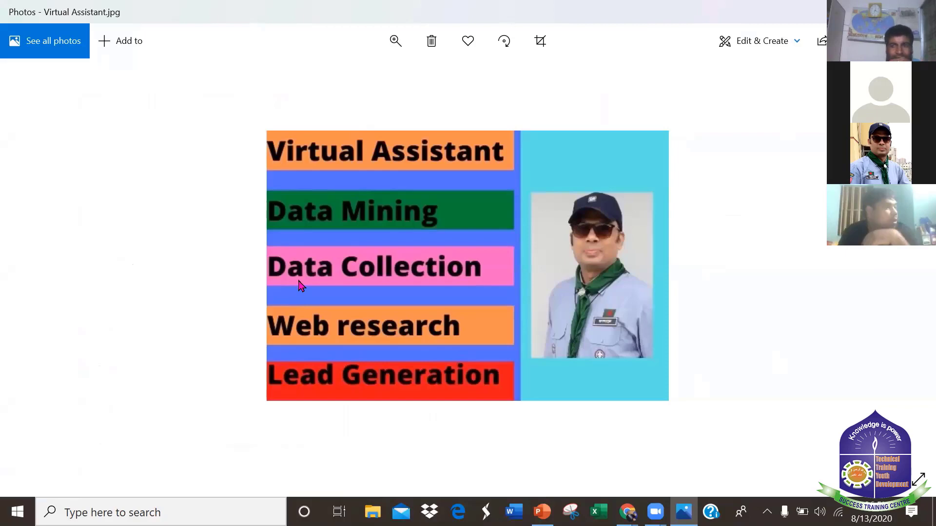
Close the preview of the saved image and the Canva Pro offer, and show the desktop.
{"action": "key", "text": "alt+F4"}
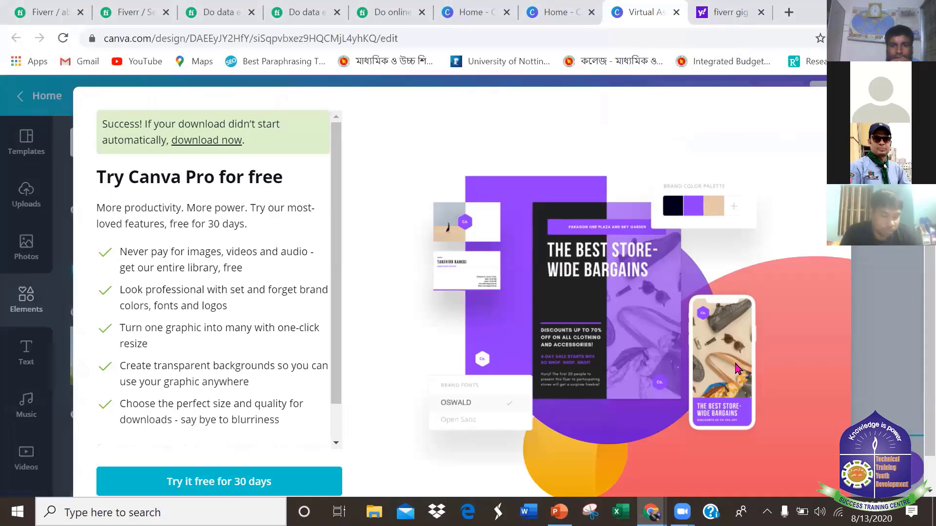
{"action": "key", "text": "Escape"}
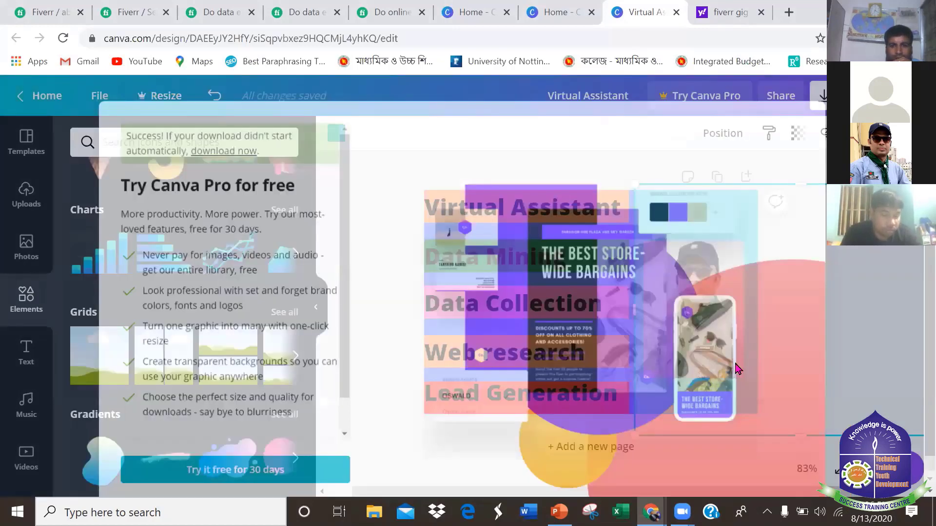
{"action": "key", "text": "super+d"}
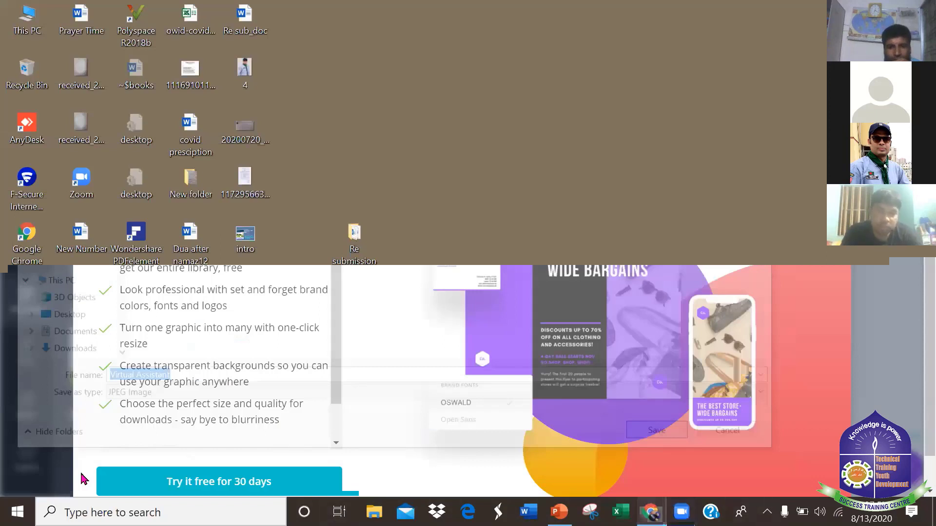
Open fiverr.com in a new browser window and maximize the window.
{"action": "mouse_move", "coordinate": [651, 512]}
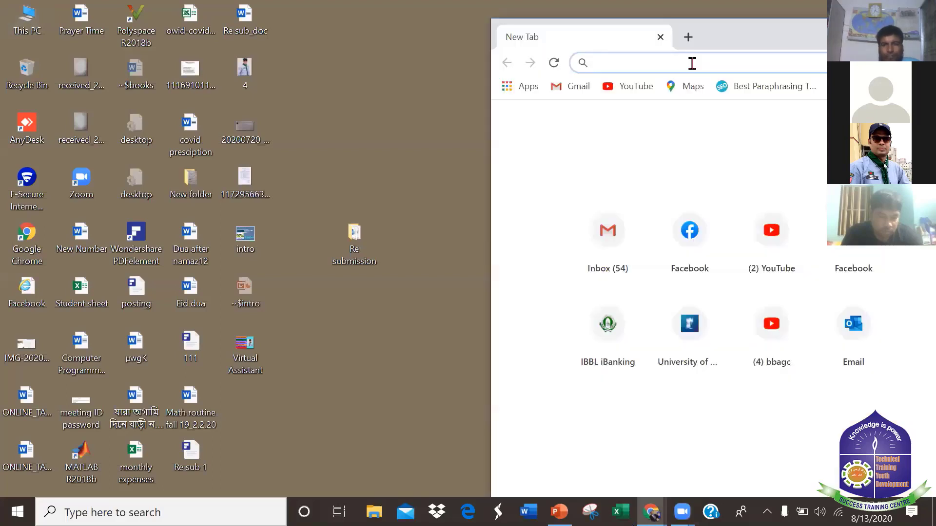
{"action": "type", "text": "fiverr.com"}
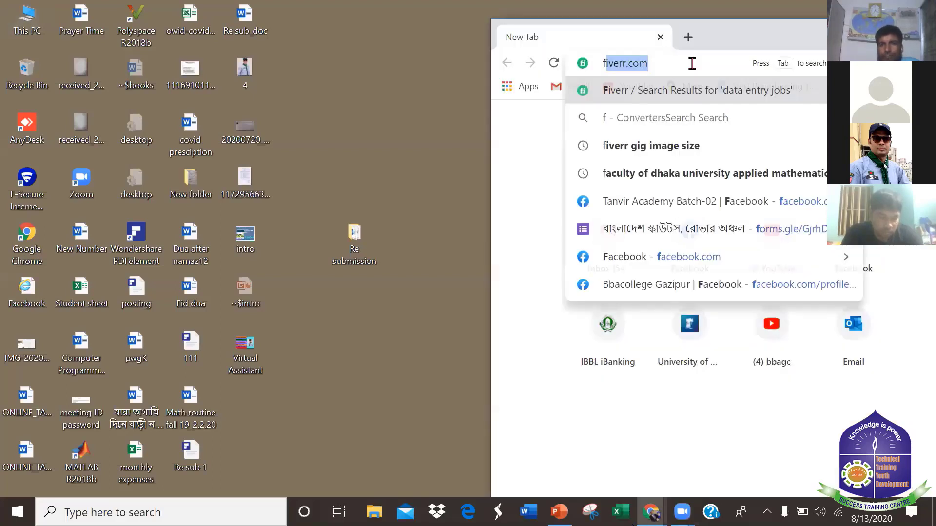
{"action": "key", "text": "Return"}
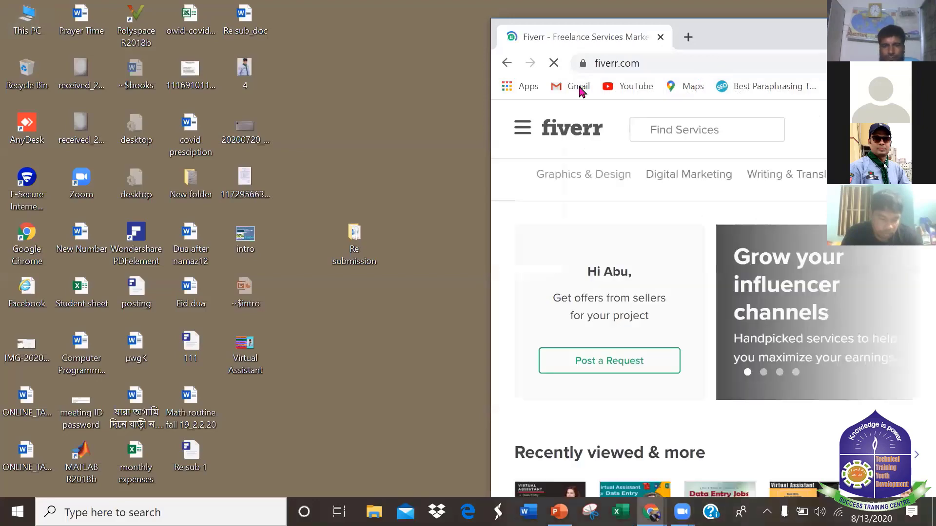
{"action": "left_click", "coordinate": [911, 28]}
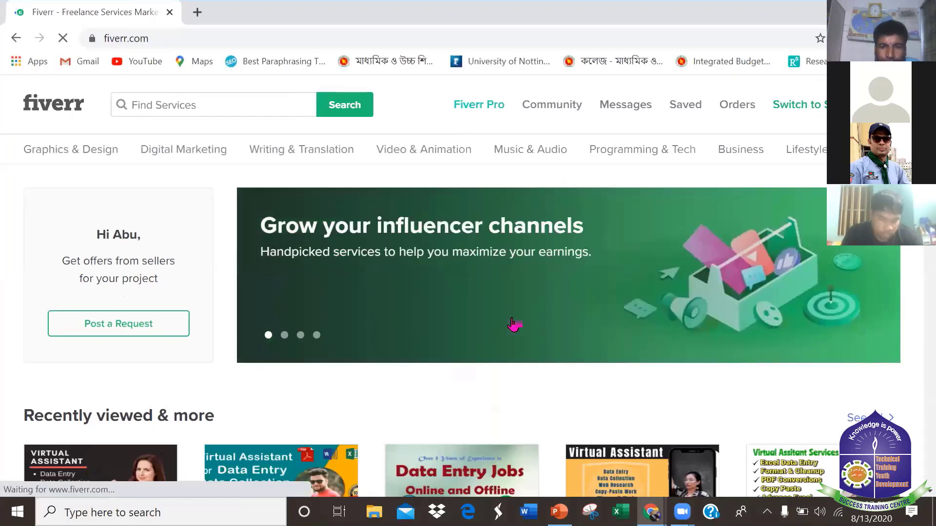
Go to the Fiverr seller profile and open the gigs list to review the draft gigs.
{"action": "left_click", "coordinate": [800, 148]}
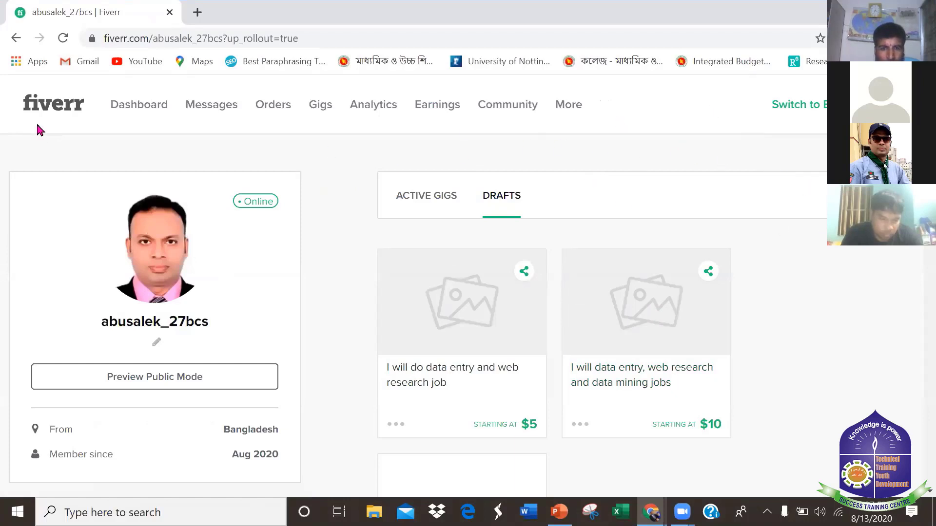
{"action": "left_click", "coordinate": [320, 107]}
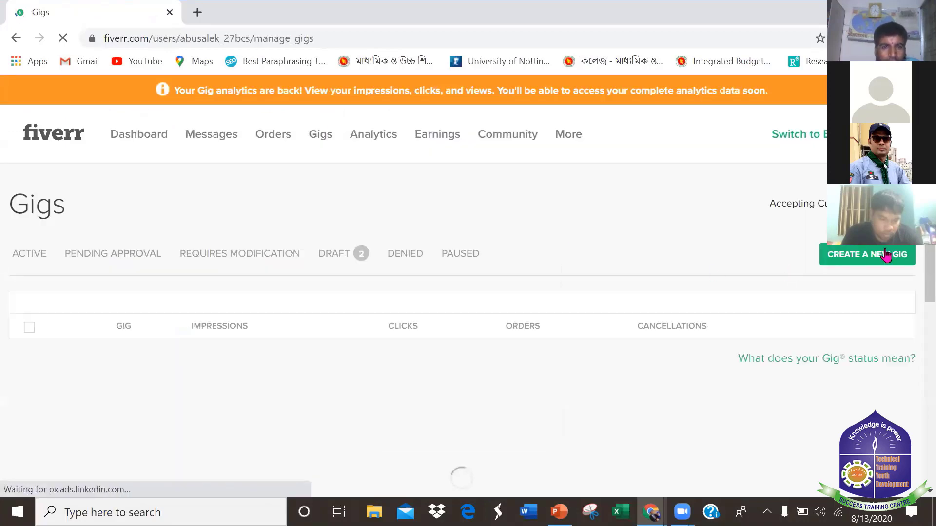
{"action": "scroll", "coordinate": [673, 247], "scroll_direction": "down", "scroll_amount": 1}
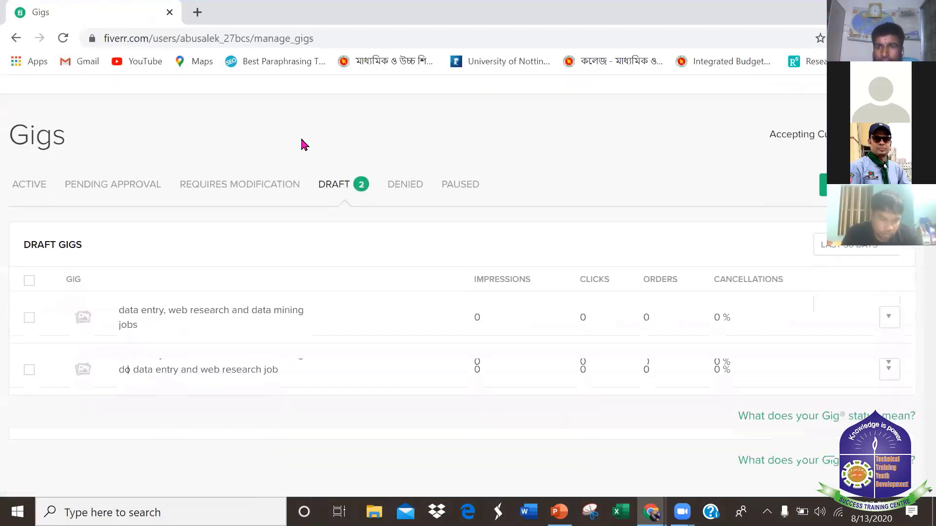
{"action": "scroll", "coordinate": [262, 141], "scroll_direction": "up", "scroll_amount": 1}
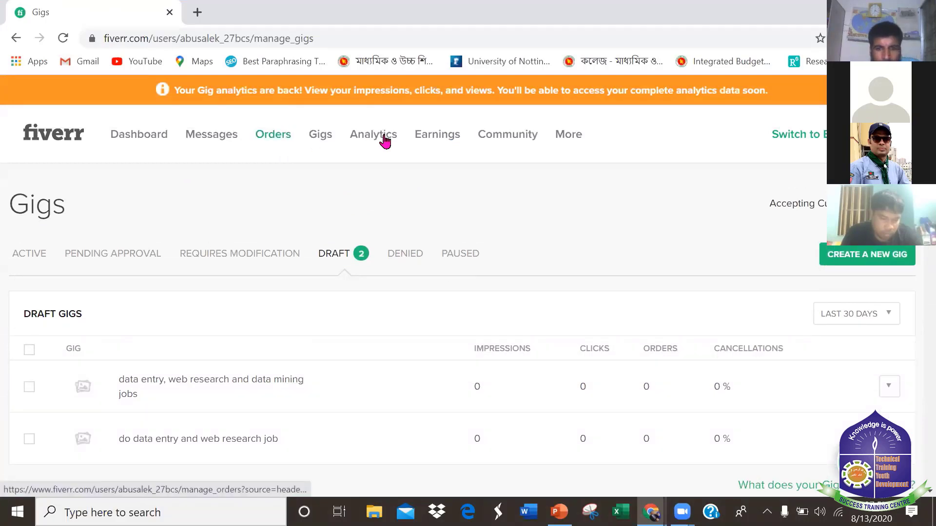
Open the Manage Sales page and look over the priority orders.
{"action": "left_click", "coordinate": [380, 141]}
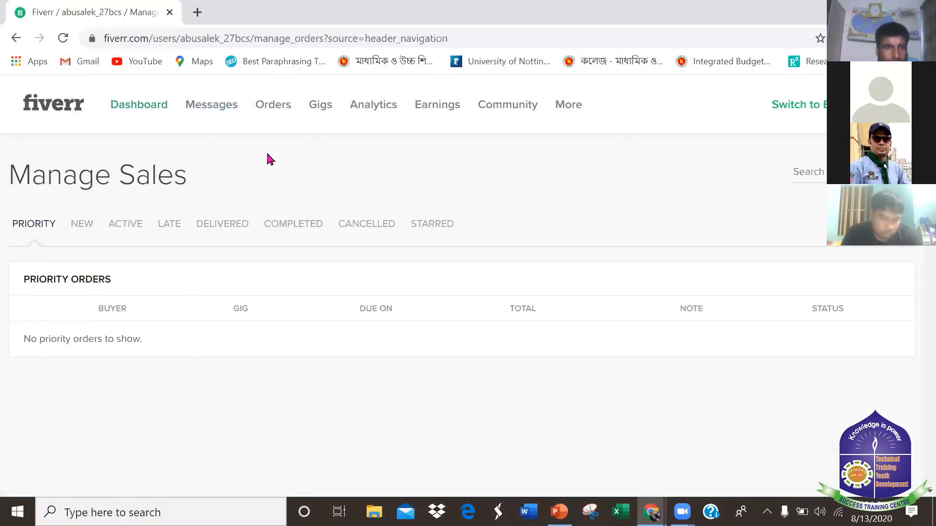
{"action": "scroll", "coordinate": [653, 313], "scroll_direction": "down", "scroll_amount": 3}
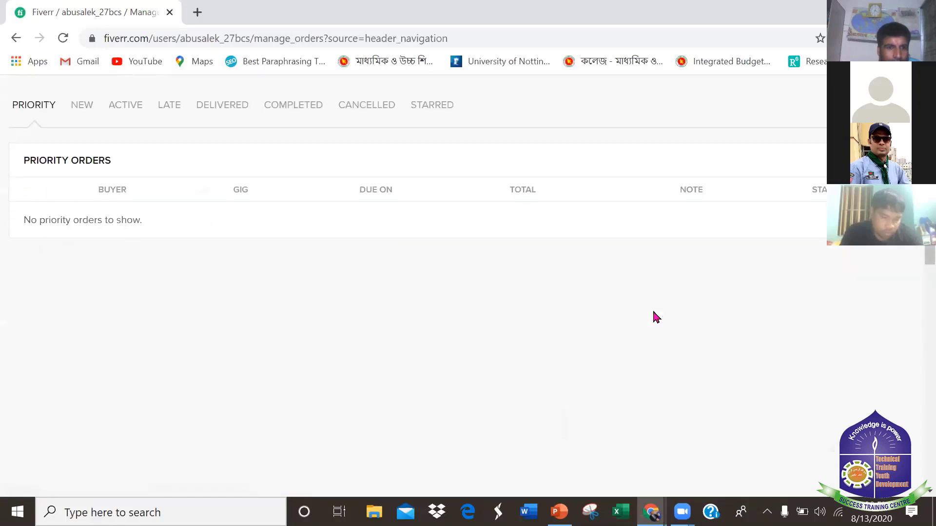
{"action": "scroll", "coordinate": [652, 316], "scroll_direction": "down", "scroll_amount": 1}
{"action": "scroll", "coordinate": [646, 316], "scroll_direction": "up", "scroll_amount": 4}
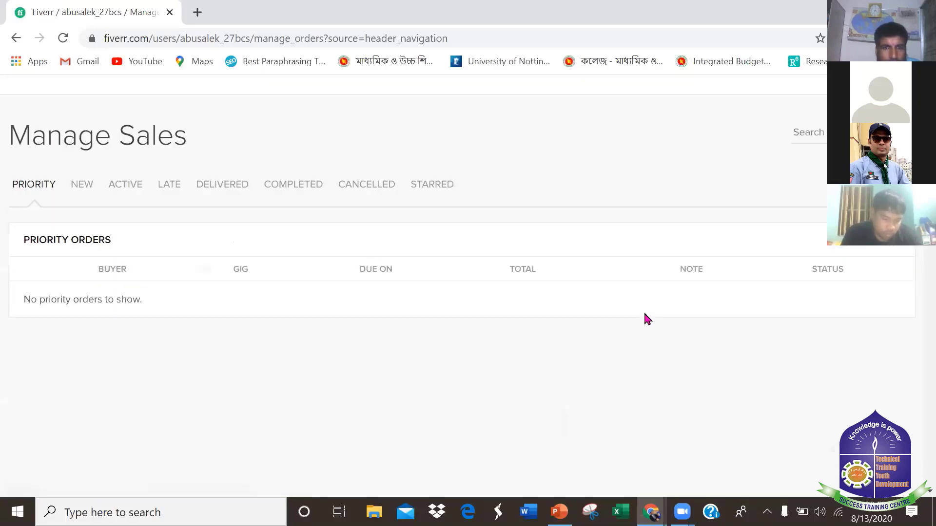
{"action": "scroll", "coordinate": [646, 318], "scroll_direction": "up", "scroll_amount": 1}
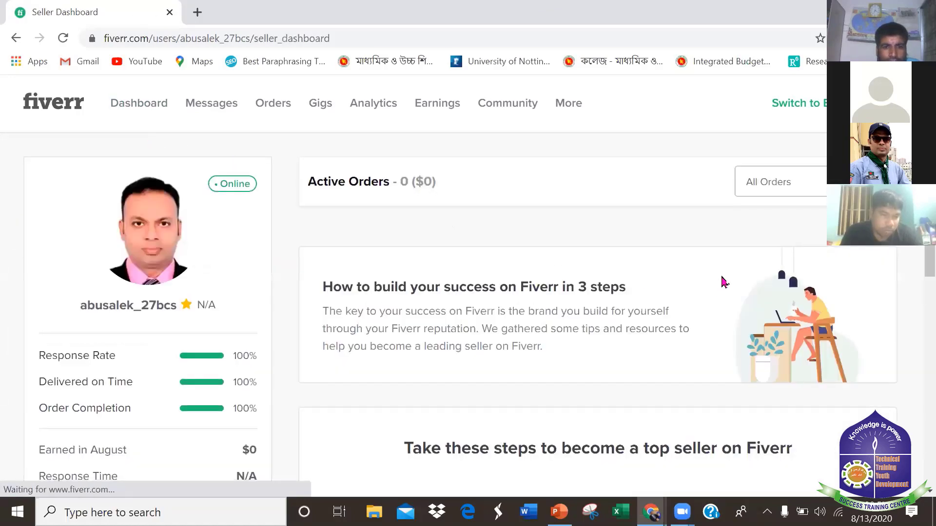
Look through the seller dashboard's performance figures, its steps to become a top seller, and its business tips.
{"action": "scroll", "coordinate": [723, 281], "scroll_direction": "down", "scroll_amount": 2}
{"action": "scroll", "coordinate": [730, 263], "scroll_direction": "down", "scroll_amount": 1}
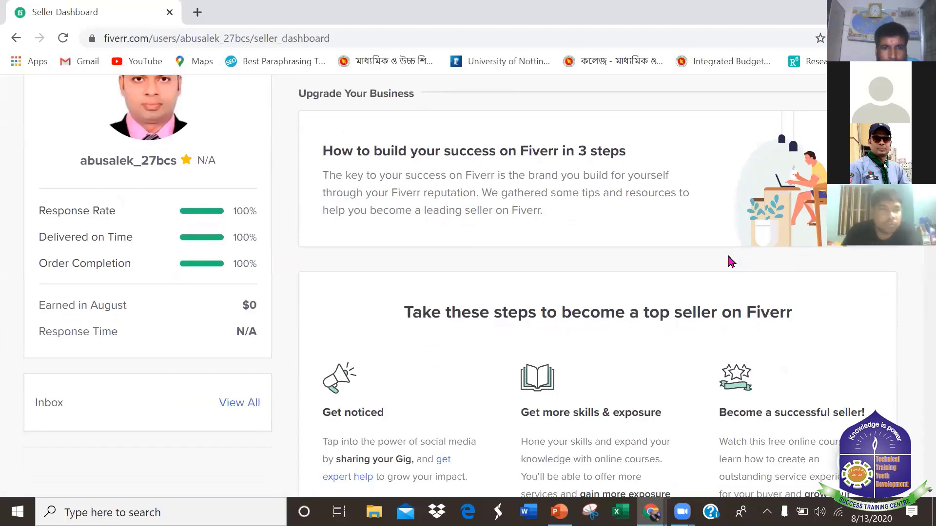
{"action": "scroll", "coordinate": [732, 262], "scroll_direction": "down", "scroll_amount": 1}
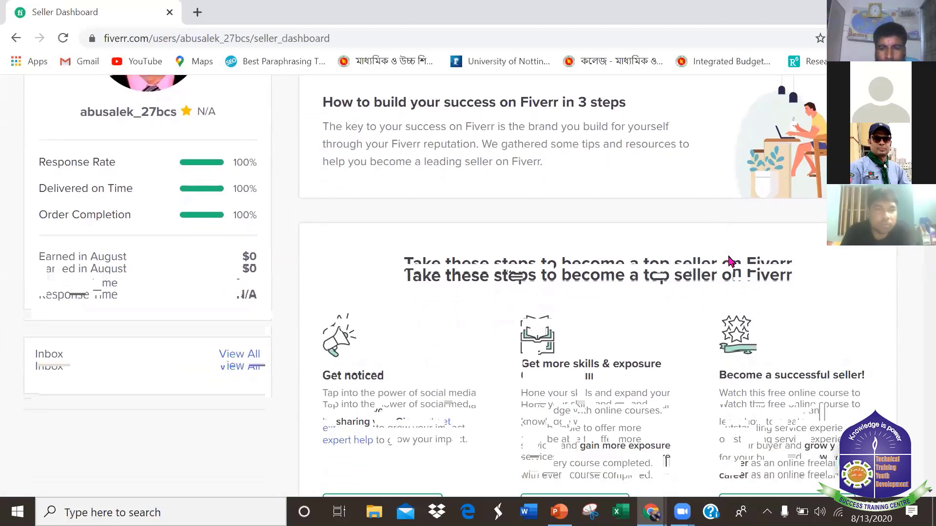
{"action": "scroll", "coordinate": [730, 260], "scroll_direction": "up", "scroll_amount": 2}
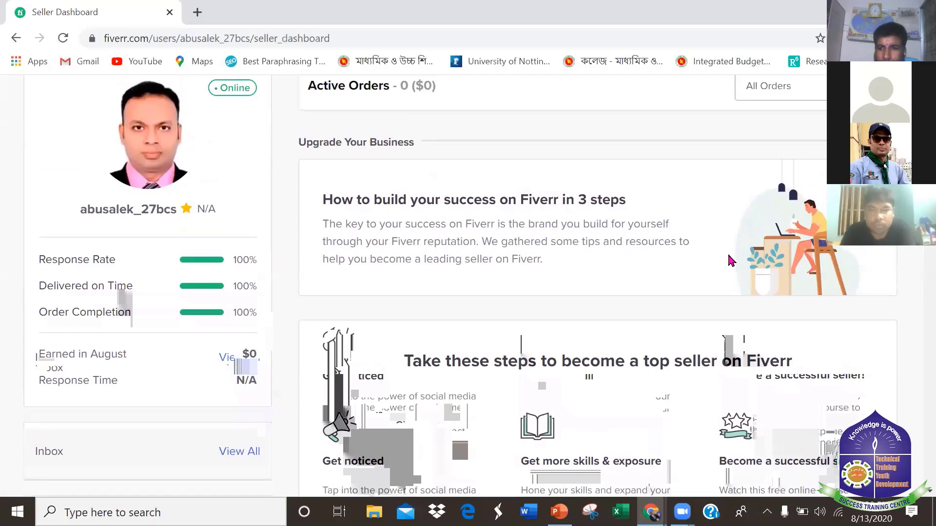
{"action": "scroll", "coordinate": [729, 260], "scroll_direction": "up", "scroll_amount": 2}
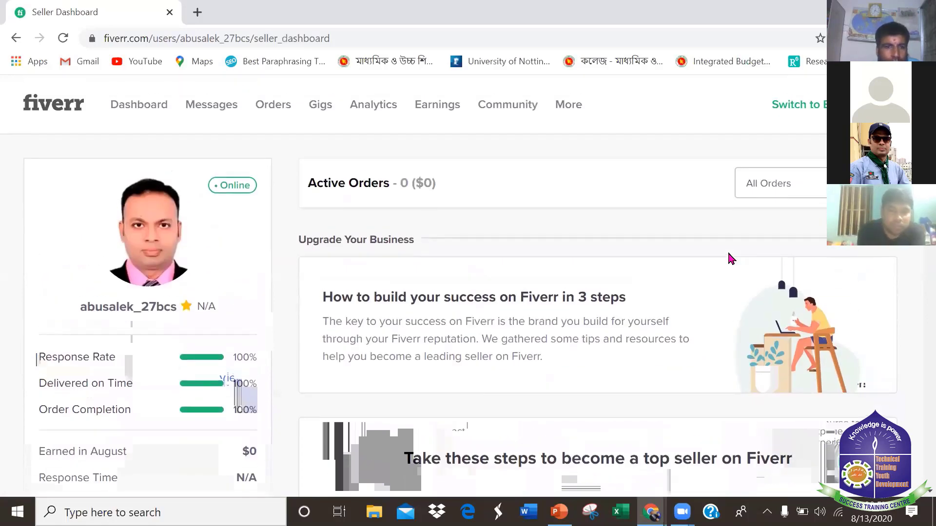
{"action": "scroll", "coordinate": [729, 254], "scroll_direction": "down", "scroll_amount": 2}
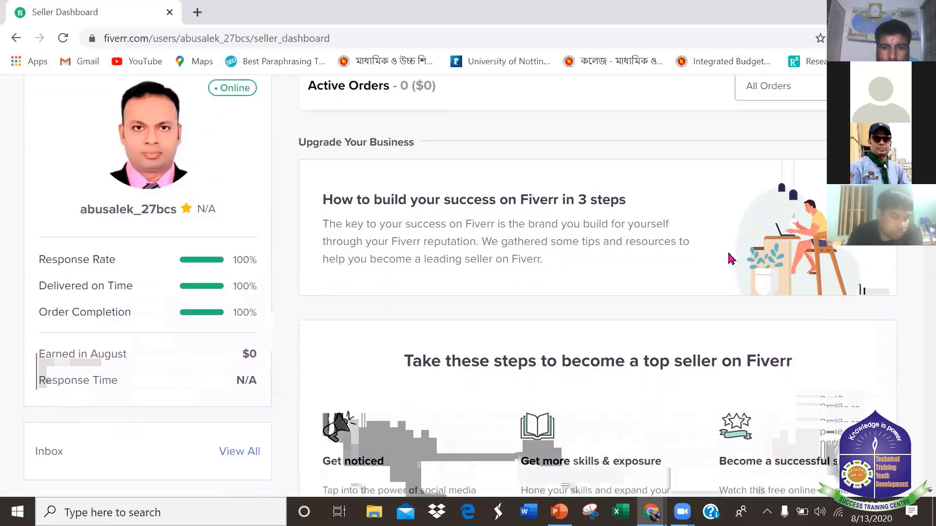
{"action": "scroll", "coordinate": [731, 259], "scroll_direction": "down", "scroll_amount": 1}
{"action": "scroll", "coordinate": [730, 258], "scroll_direction": "down", "scroll_amount": 1}
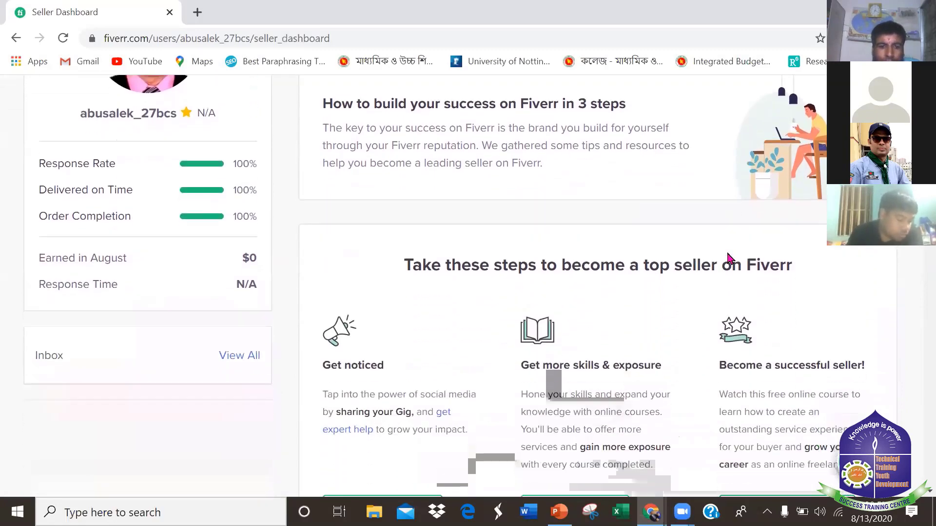
{"action": "scroll", "coordinate": [728, 259], "scroll_direction": "down", "scroll_amount": 3}
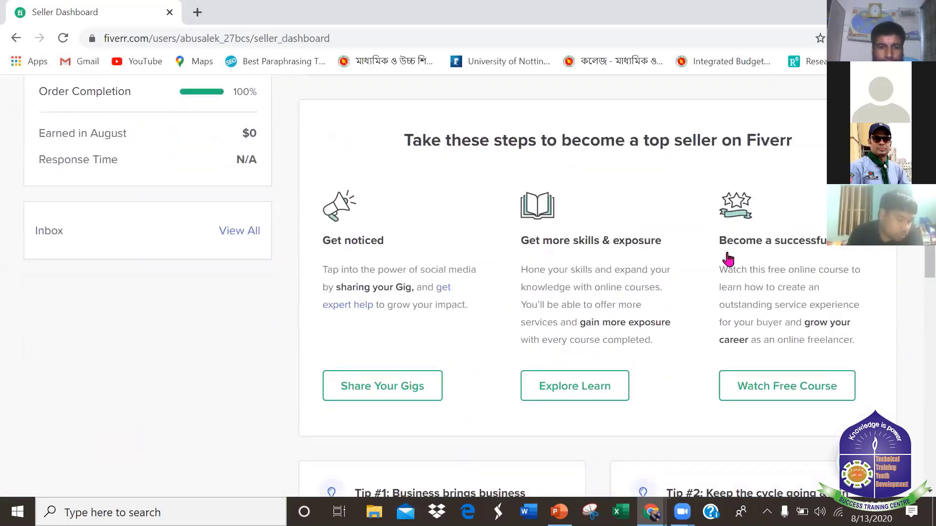
{"action": "scroll", "coordinate": [730, 259], "scroll_direction": "down", "scroll_amount": 4}
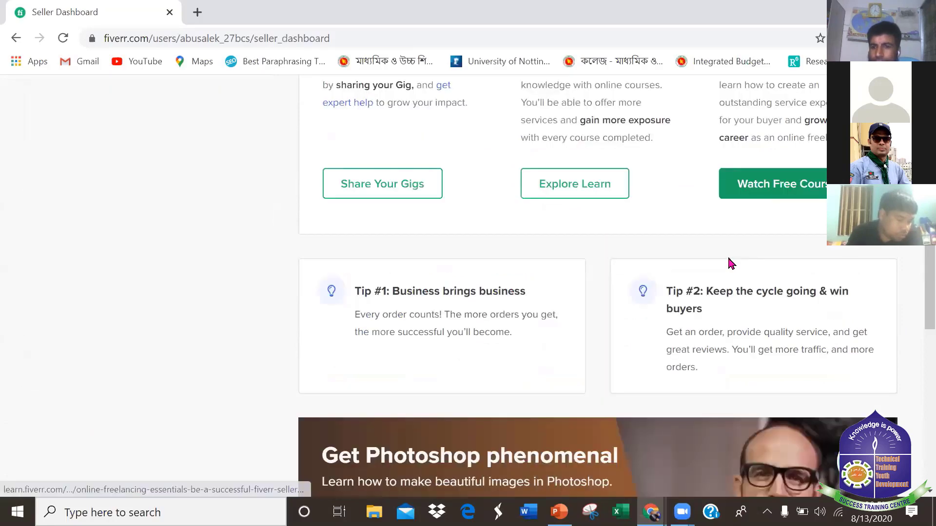
Look over the rest of the seller dashboard down to the footer links and return to the seller's performance summary.
{"action": "scroll", "coordinate": [728, 259], "scroll_direction": "down", "scroll_amount": 6}
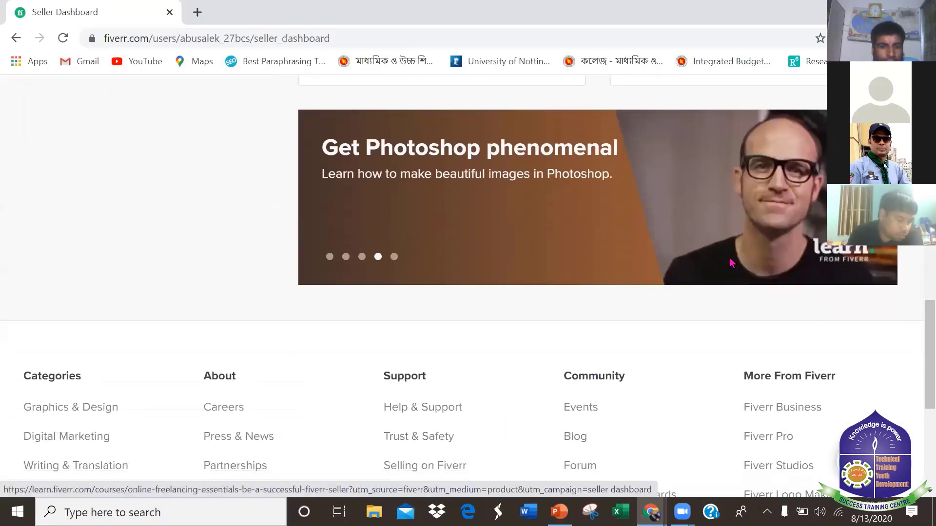
{"action": "scroll", "coordinate": [730, 259], "scroll_direction": "down", "scroll_amount": 4}
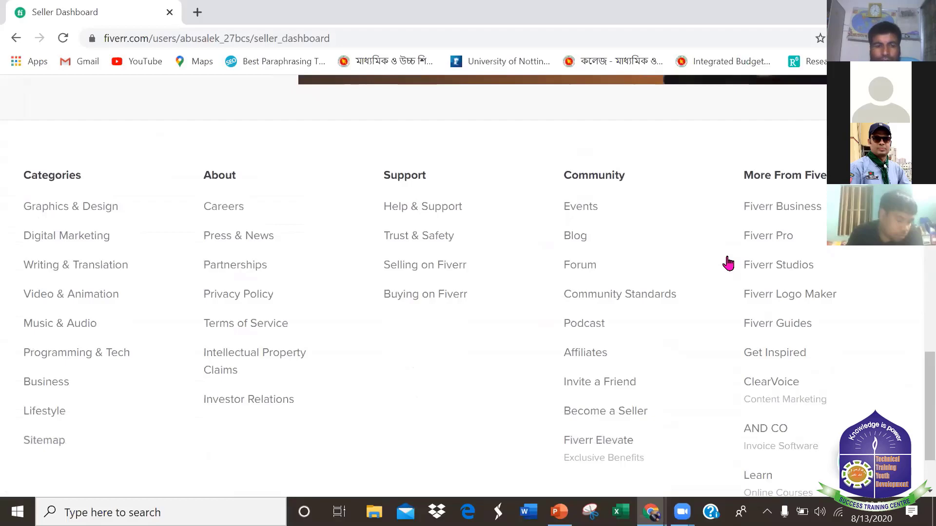
{"action": "scroll", "coordinate": [728, 263], "scroll_direction": "down", "scroll_amount": 2}
{"action": "scroll", "coordinate": [730, 263], "scroll_direction": "up", "scroll_amount": 9}
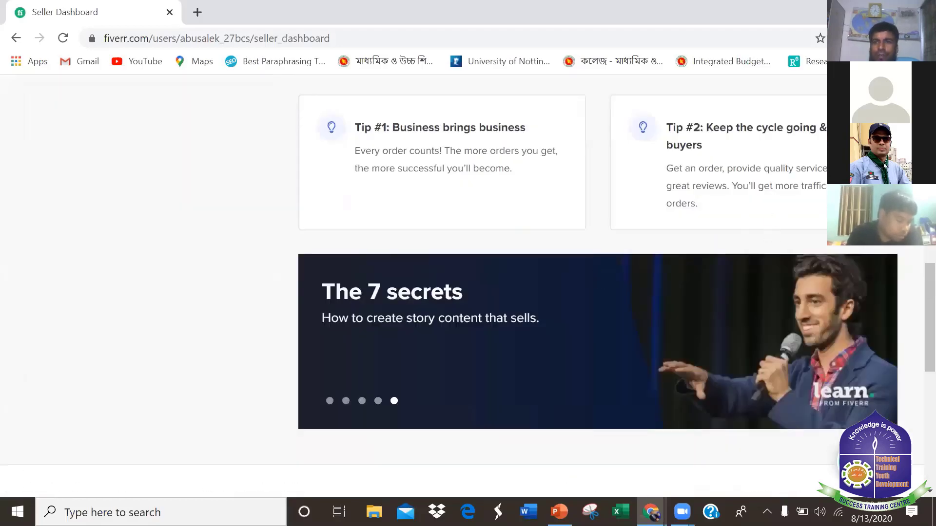
{"action": "scroll", "coordinate": [729, 262], "scroll_direction": "up", "scroll_amount": 4}
{"action": "scroll", "coordinate": [730, 262], "scroll_direction": "up", "scroll_amount": 7}
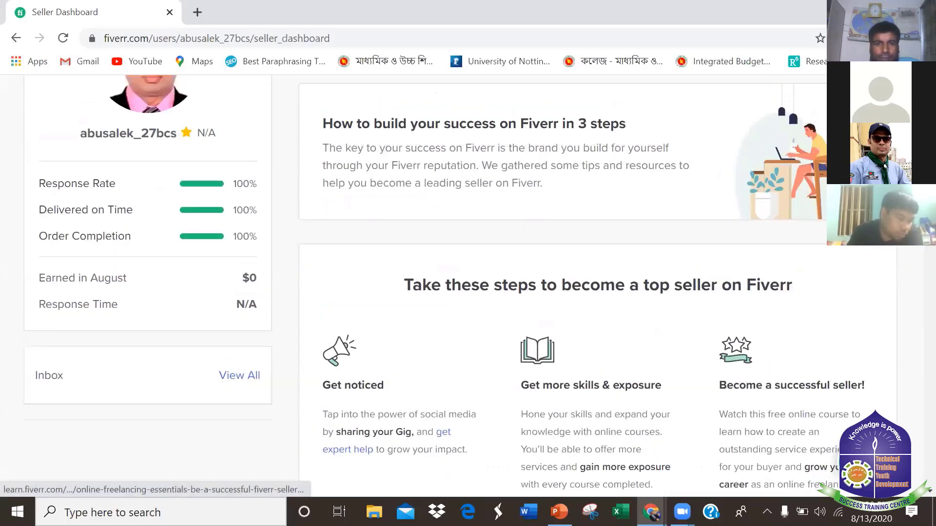
{"action": "scroll", "coordinate": [729, 262], "scroll_direction": "up", "scroll_amount": 4}
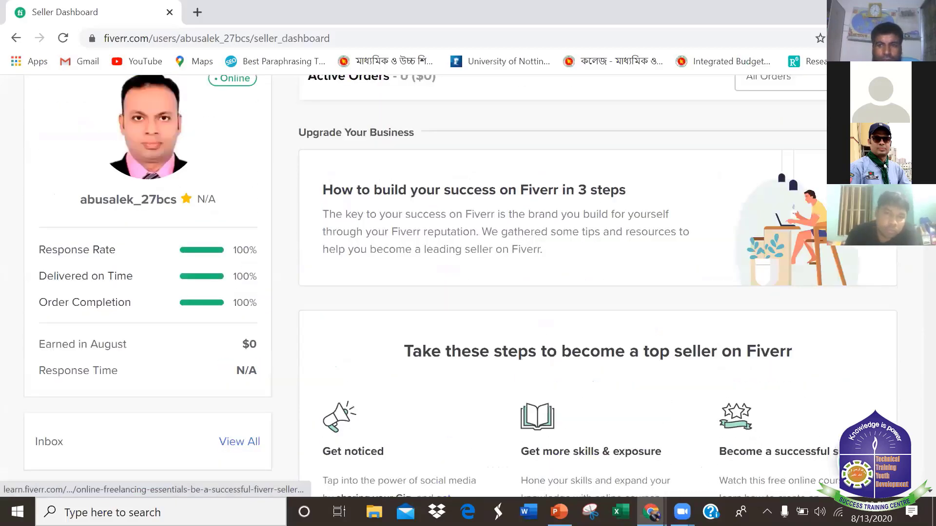
{"action": "scroll", "coordinate": [730, 262], "scroll_direction": "up", "scroll_amount": 1}
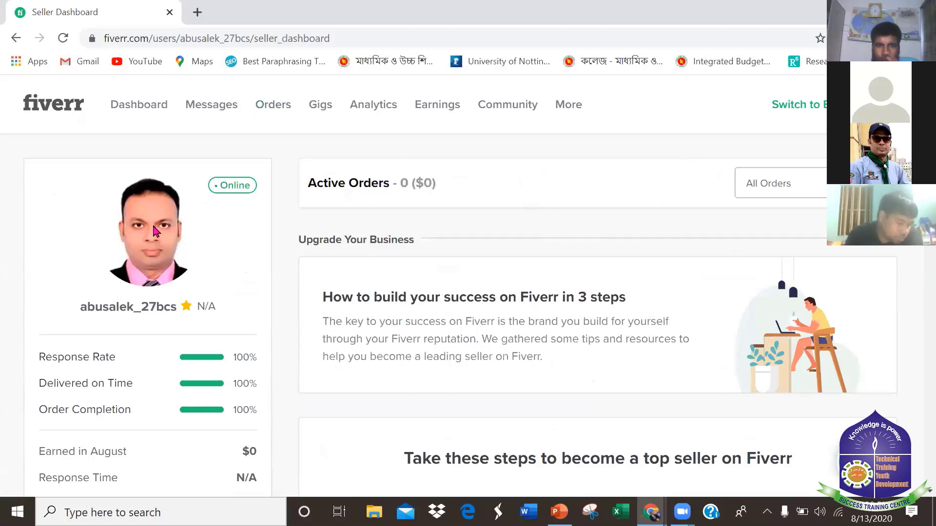
Open the seller's profile page and look over the draft gigs.
{"action": "left_click", "coordinate": [884, 104]}
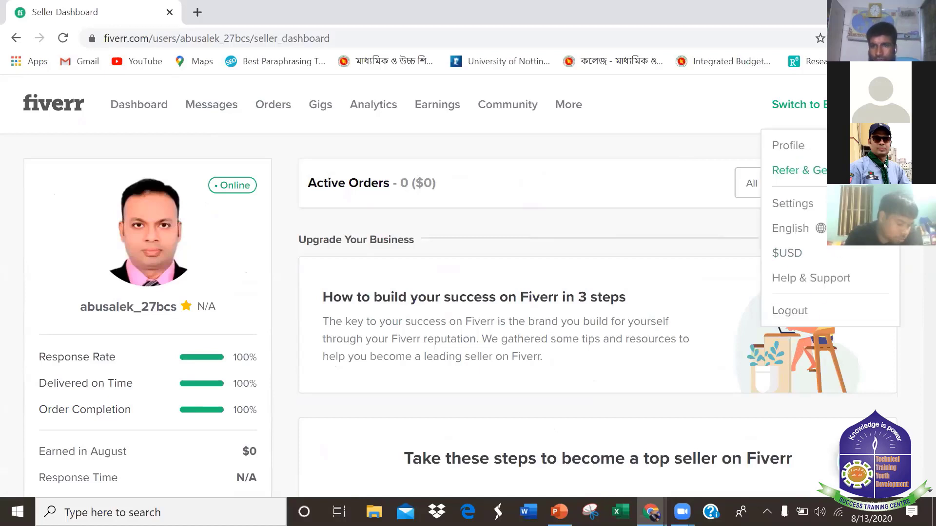
{"action": "left_click", "coordinate": [811, 148]}
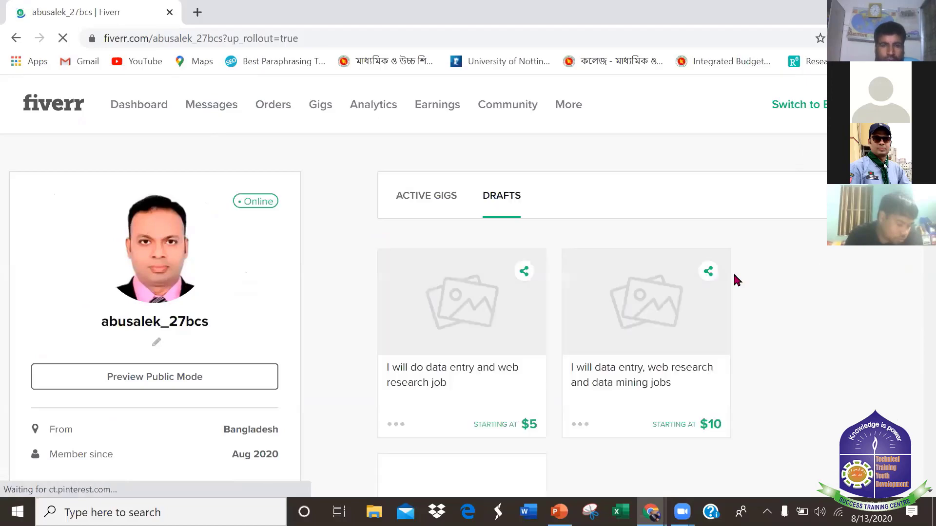
{"action": "scroll", "coordinate": [736, 279], "scroll_direction": "down", "scroll_amount": 4}
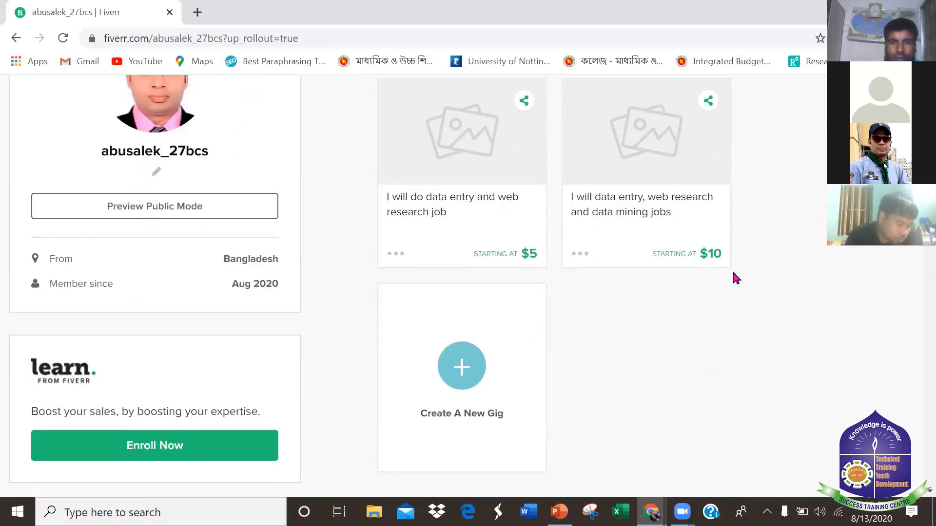
{"action": "scroll", "coordinate": [707, 287], "scroll_direction": "down", "scroll_amount": 2}
{"action": "scroll", "coordinate": [362, 295], "scroll_direction": "up", "scroll_amount": 2}
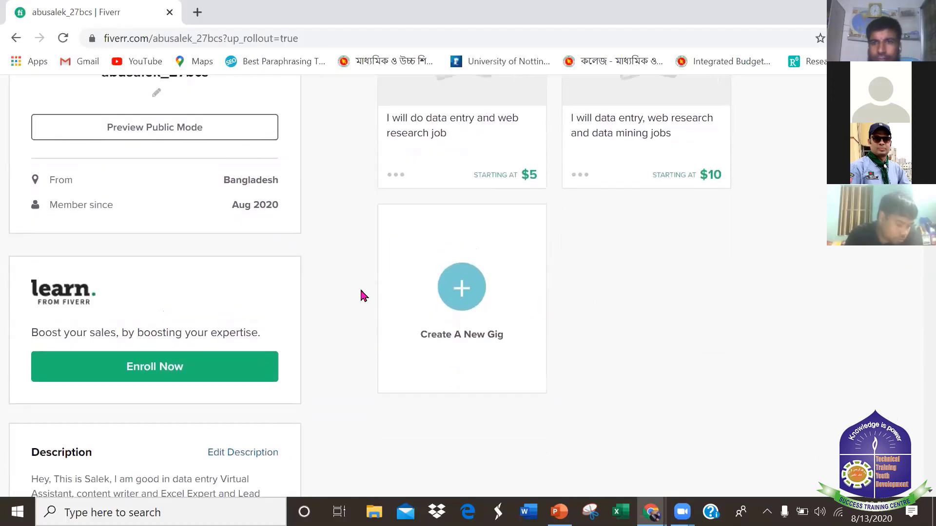
{"action": "scroll", "coordinate": [427, 297], "scroll_direction": "up", "scroll_amount": 2}
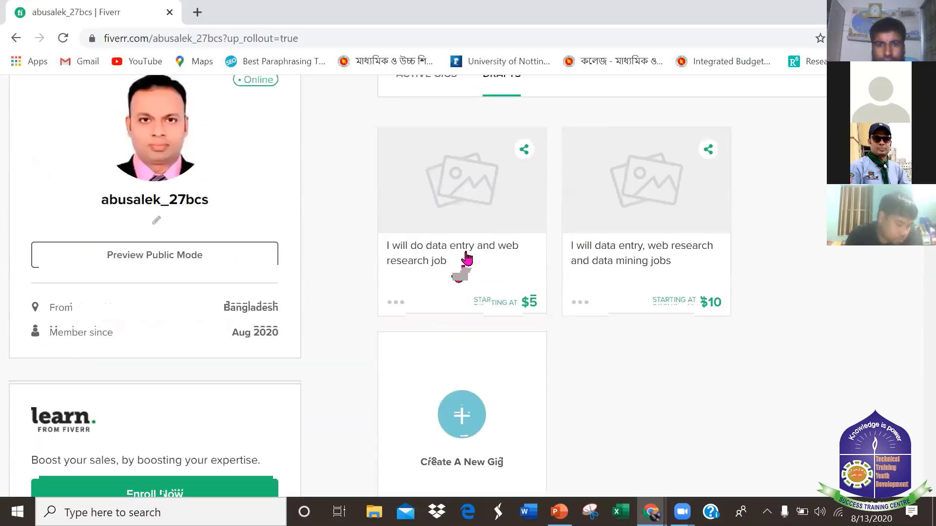
Open the draft gig "I will do data entry and web research job" and review its overview.
{"action": "left_click", "coordinate": [428, 253]}
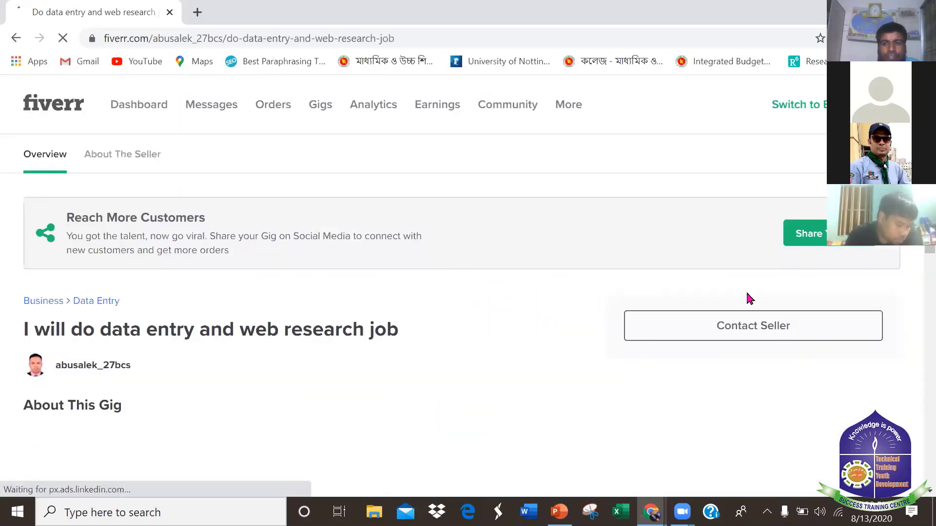
{"action": "left_click", "coordinate": [16, 44]}
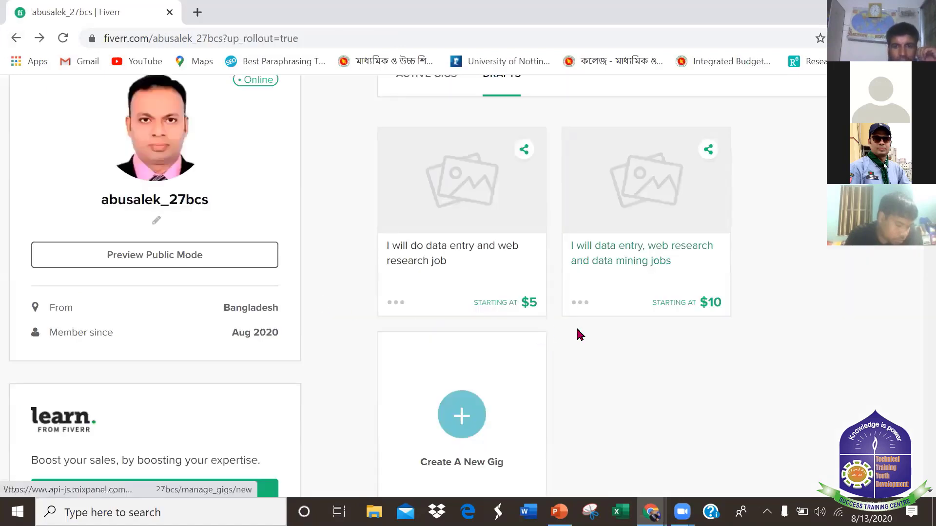
{"action": "left_click", "coordinate": [452, 188]}
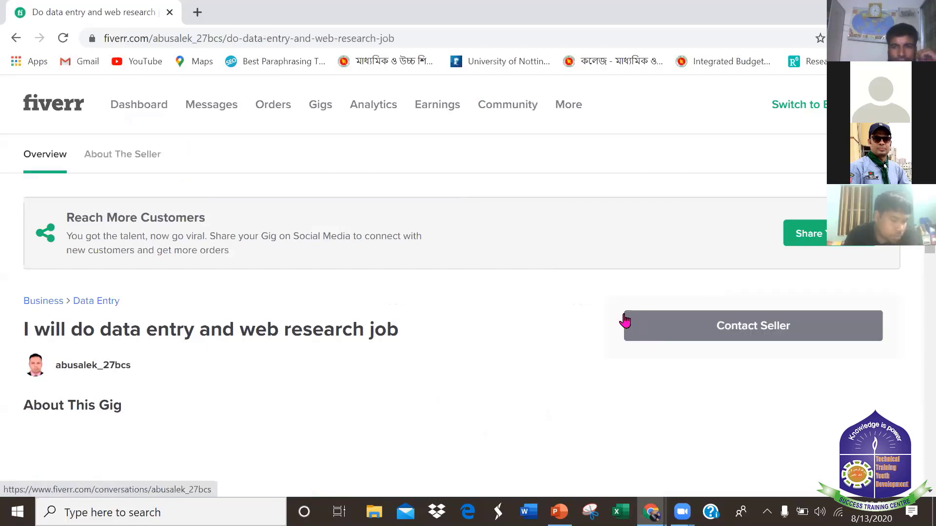
{"action": "scroll", "coordinate": [609, 315], "scroll_direction": "down", "scroll_amount": 2}
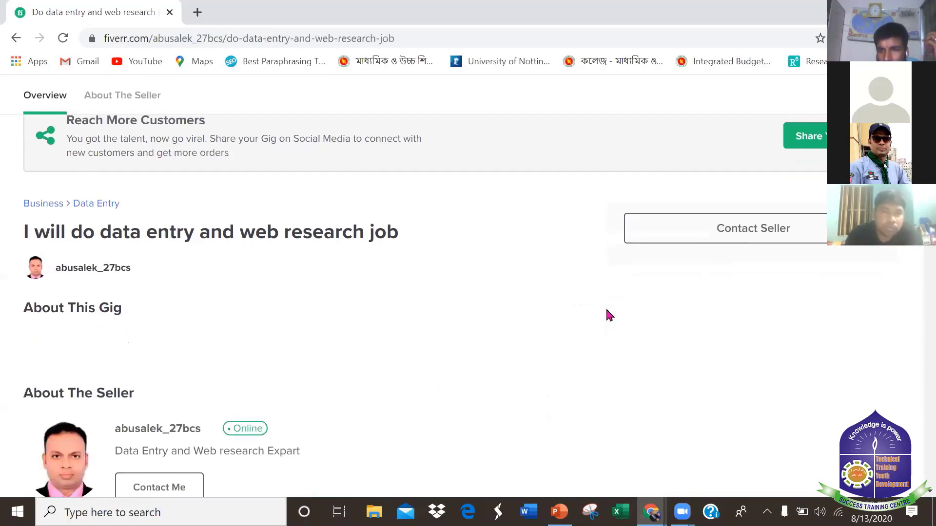
{"action": "scroll", "coordinate": [606, 310], "scroll_direction": "down", "scroll_amount": 1}
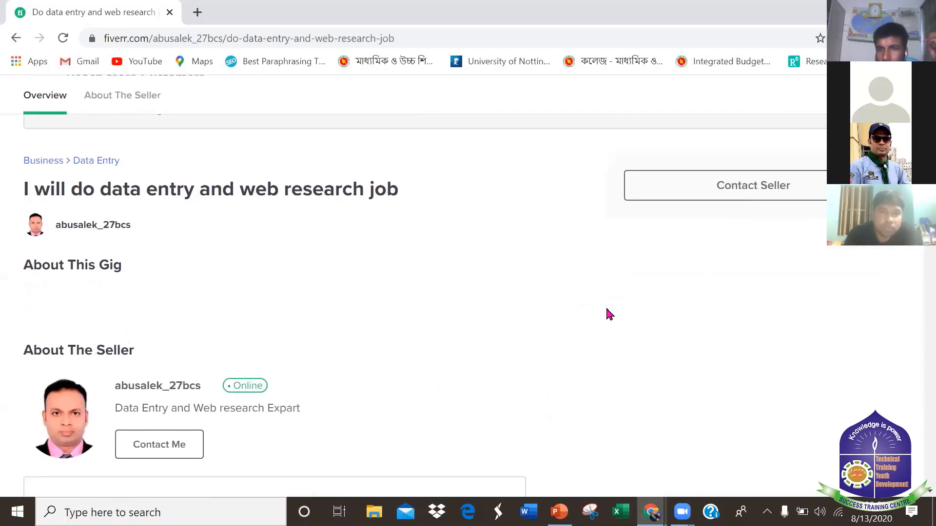
{"action": "scroll", "coordinate": [687, 345], "scroll_direction": "up", "scroll_amount": 2}
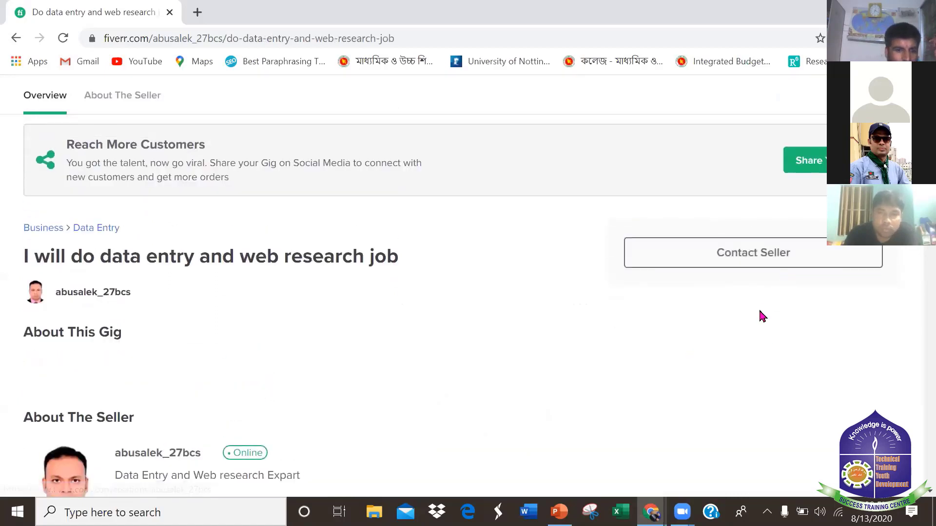
{"action": "scroll", "coordinate": [759, 315], "scroll_direction": "up", "scroll_amount": 2}
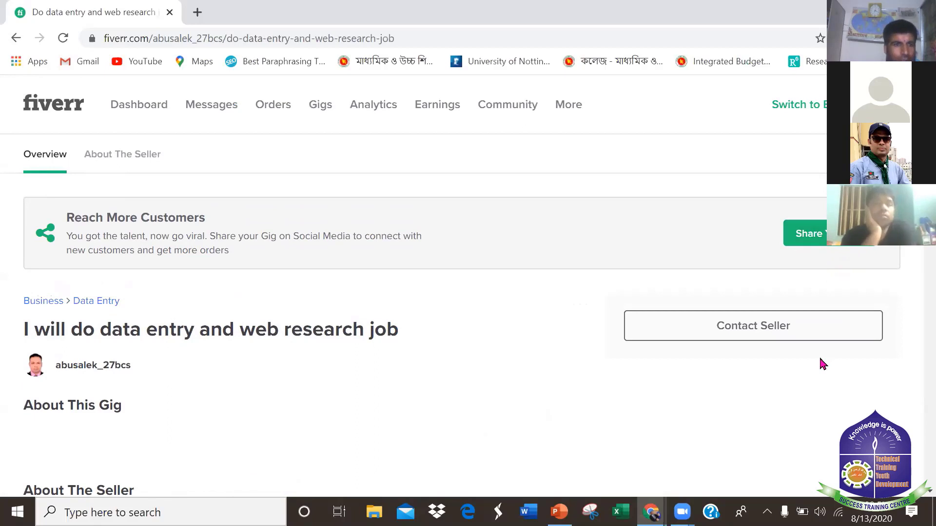
Check the gig's sharing options, and read the seller description and related tags on the gig page.
{"action": "left_click", "coordinate": [823, 239]}
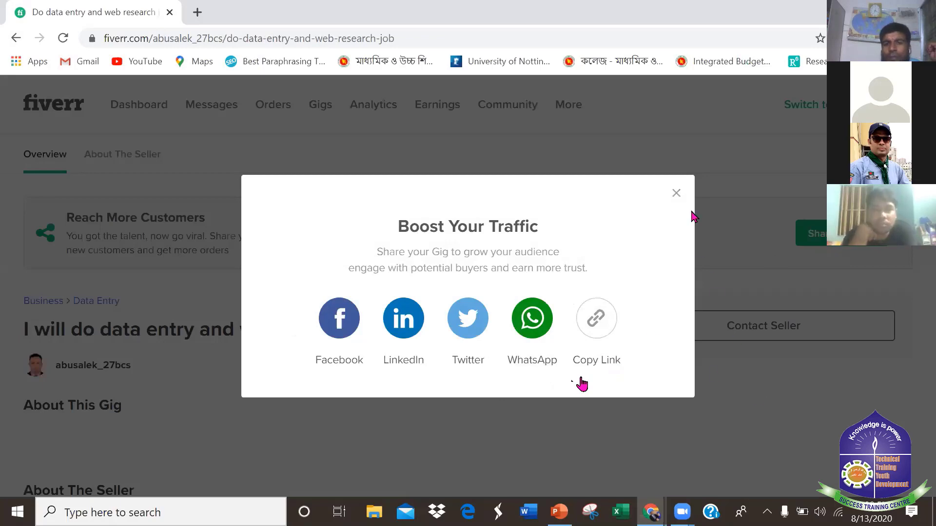
{"action": "left_click", "coordinate": [676, 193]}
{"action": "scroll", "coordinate": [825, 380], "scroll_direction": "down", "scroll_amount": 2}
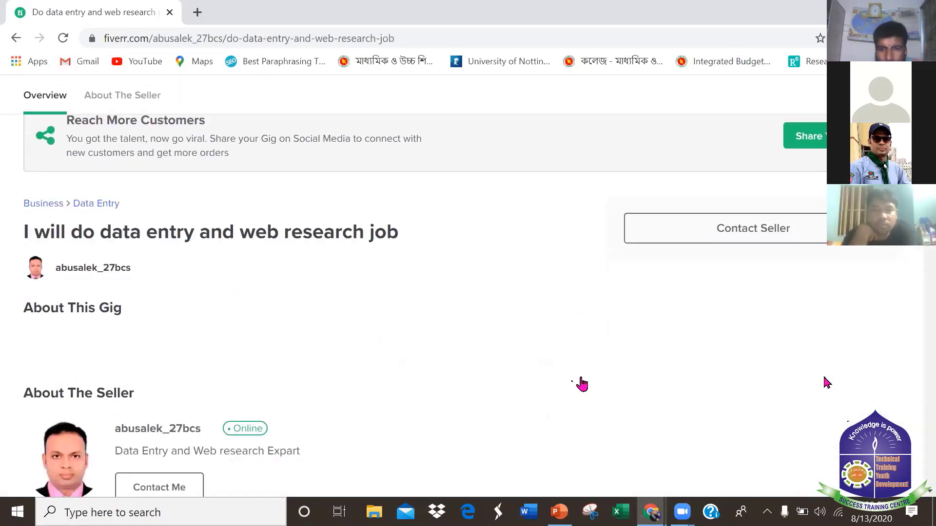
{"action": "scroll", "coordinate": [824, 377], "scroll_direction": "up", "scroll_amount": 2}
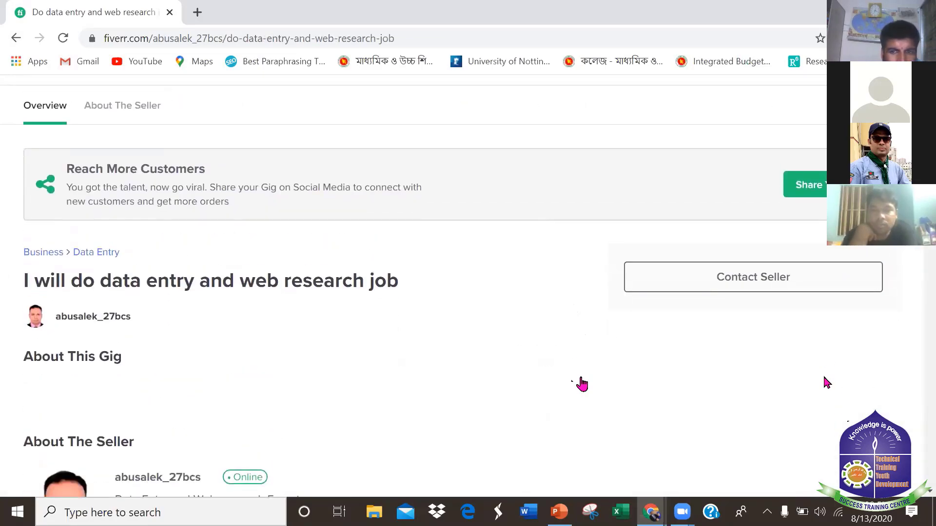
{"action": "scroll", "coordinate": [823, 377], "scroll_direction": "down", "scroll_amount": 6}
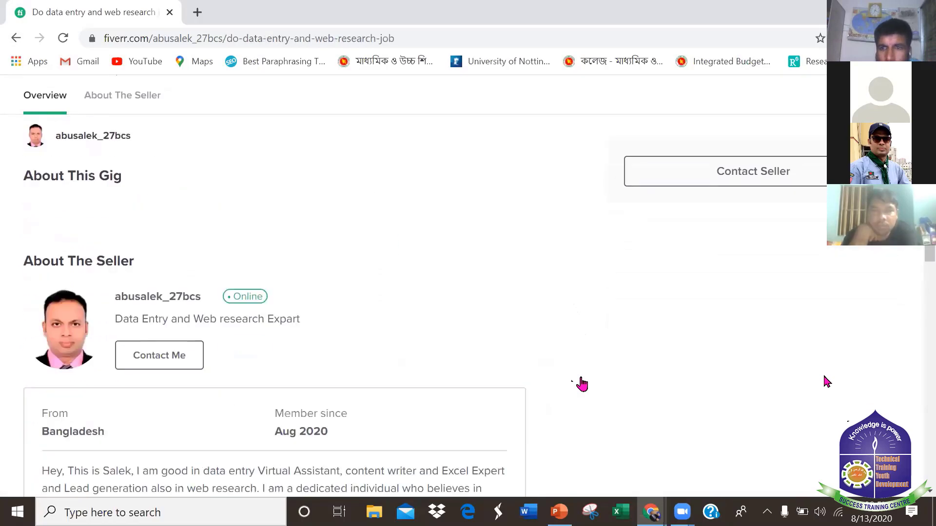
{"action": "scroll", "coordinate": [823, 377], "scroll_direction": "down", "scroll_amount": 6}
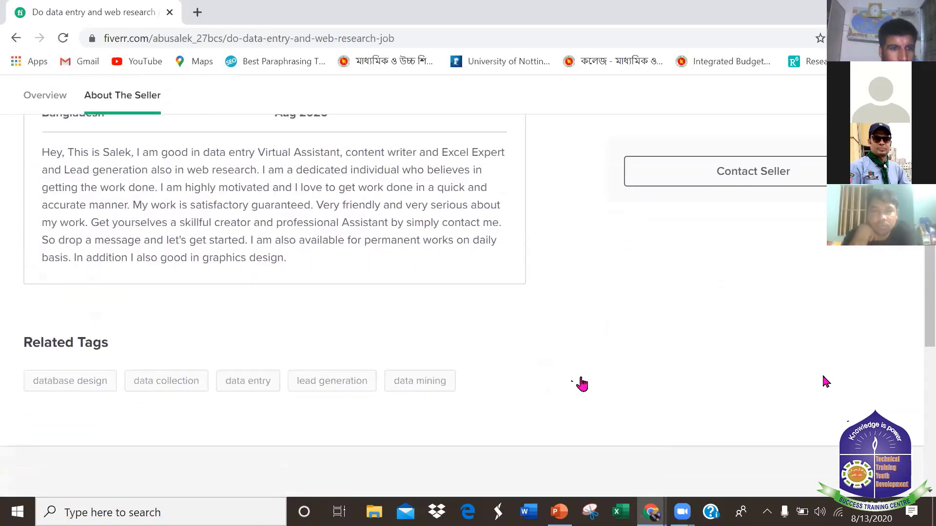
{"action": "scroll", "coordinate": [822, 376], "scroll_direction": "down", "scroll_amount": 6}
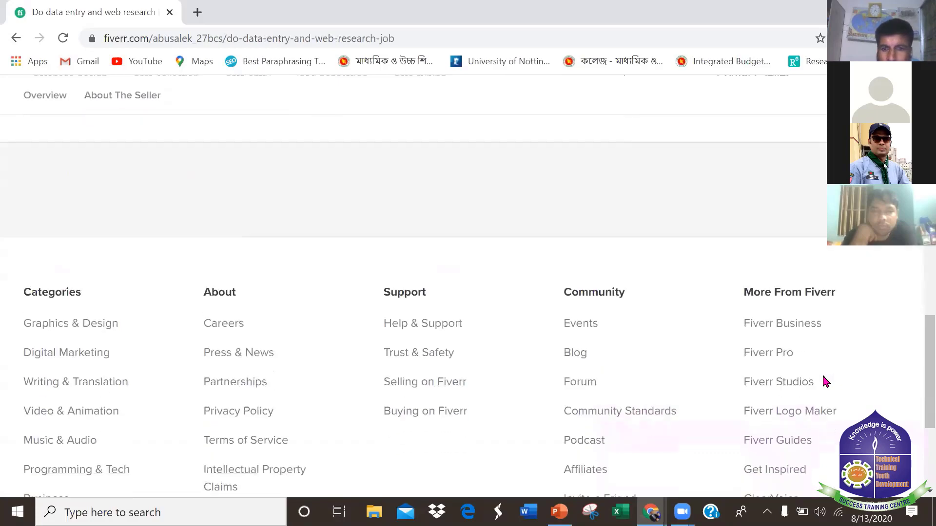
{"action": "scroll", "coordinate": [817, 381], "scroll_direction": "up", "scroll_amount": 8}
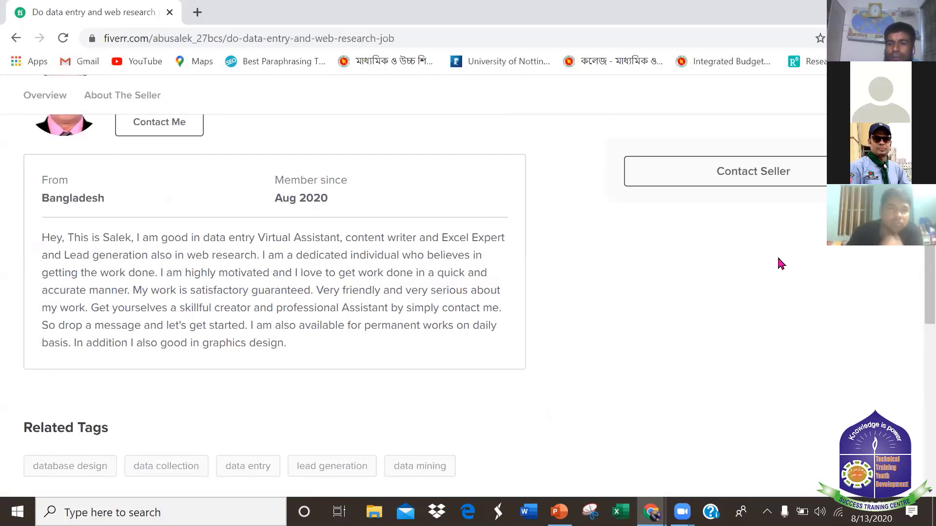
Open the gig's seller contact option to view the conversations inbox, and return to the seller profile.
{"action": "left_click", "coordinate": [765, 179]}
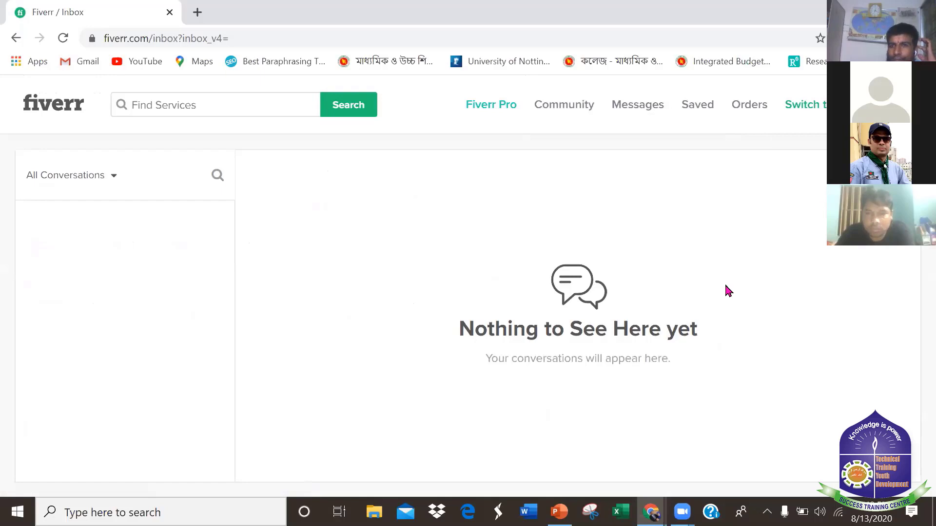
{"action": "left_click", "coordinate": [821, 146]}
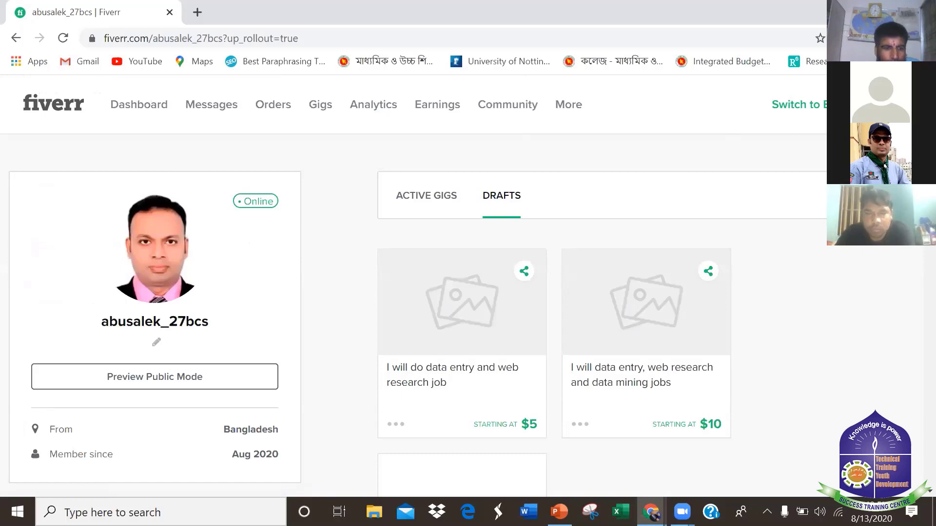
Read through the seller profile's description, languages, linked accounts, skills, education and certification sections.
{"action": "scroll", "coordinate": [445, 261], "scroll_direction": "down", "scroll_amount": 1}
{"action": "scroll", "coordinate": [445, 261], "scroll_direction": "down", "scroll_amount": 8}
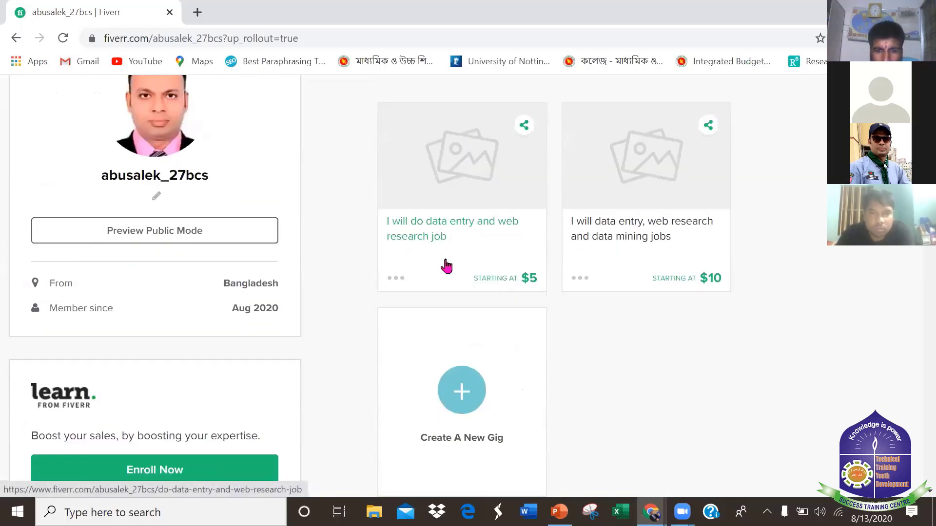
{"action": "scroll", "coordinate": [445, 261], "scroll_direction": "down", "scroll_amount": 8}
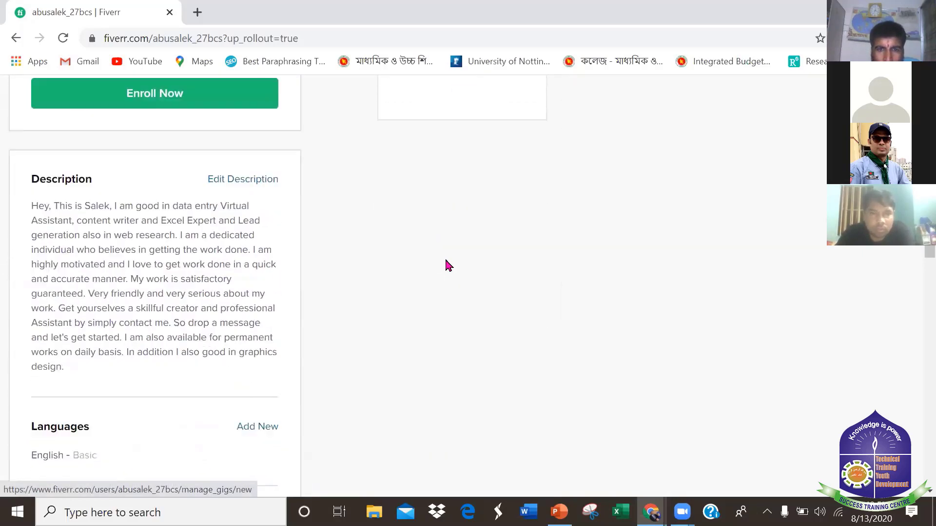
{"action": "scroll", "coordinate": [446, 261], "scroll_direction": "down", "scroll_amount": 3}
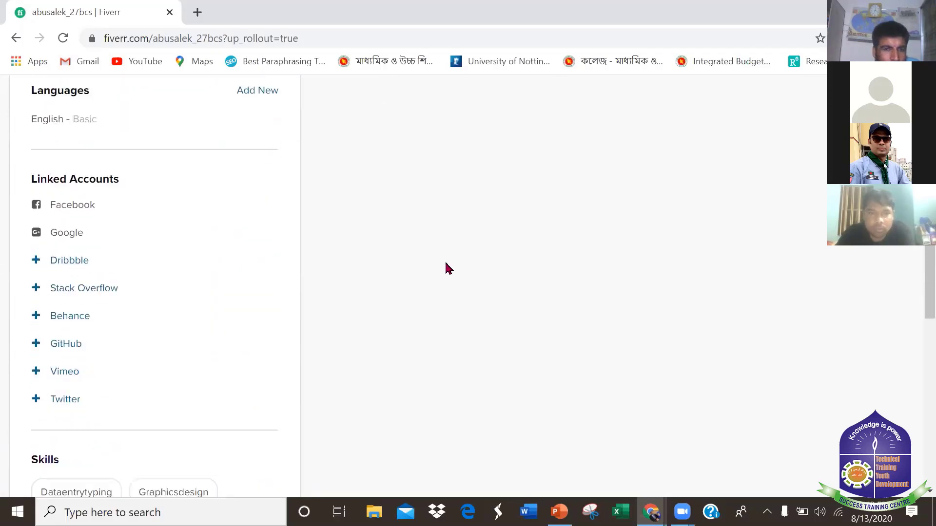
{"action": "scroll", "coordinate": [445, 263], "scroll_direction": "up", "scroll_amount": 4}
{"action": "scroll", "coordinate": [445, 268], "scroll_direction": "up", "scroll_amount": 3}
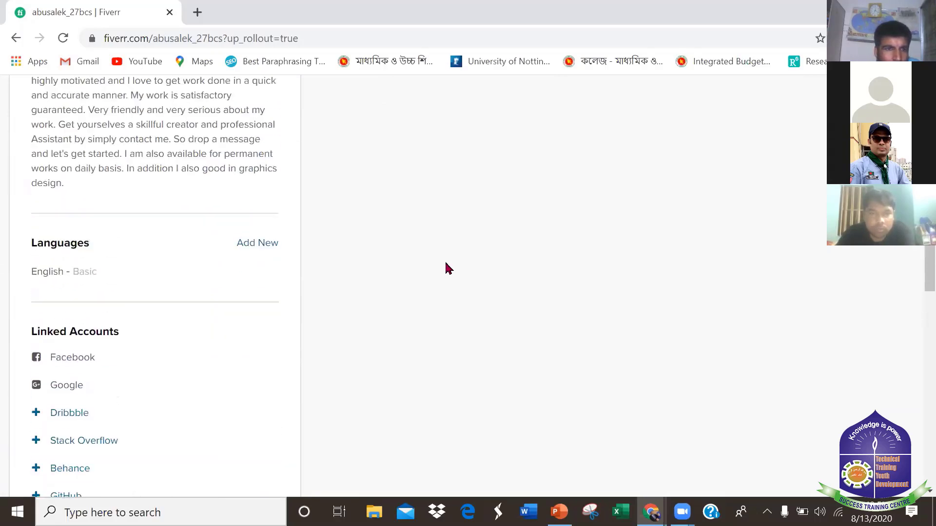
{"action": "scroll", "coordinate": [445, 268], "scroll_direction": "down", "scroll_amount": 5}
{"action": "scroll", "coordinate": [445, 268], "scroll_direction": "down", "scroll_amount": 8}
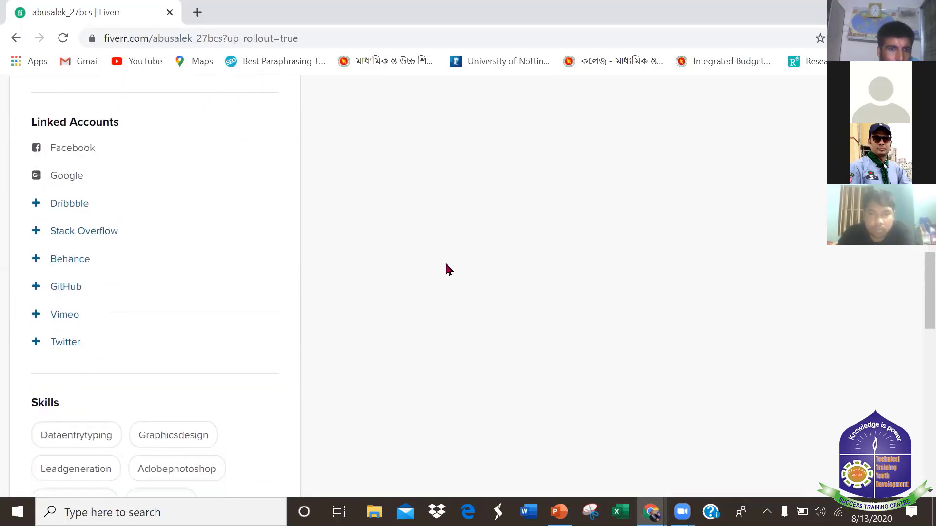
{"action": "scroll", "coordinate": [448, 269], "scroll_direction": "down", "scroll_amount": 5}
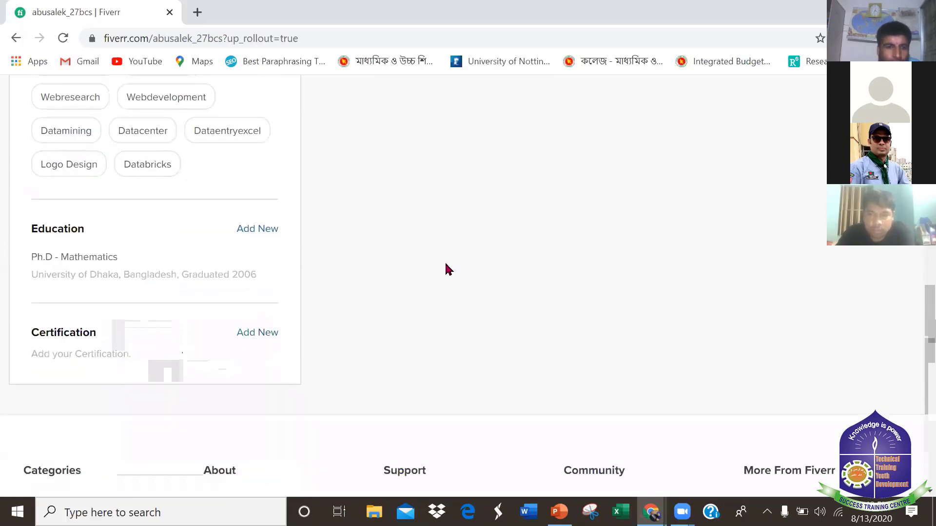
{"action": "scroll", "coordinate": [446, 271], "scroll_direction": "up", "scroll_amount": 8}
{"action": "scroll", "coordinate": [447, 270], "scroll_direction": "up", "scroll_amount": 1}
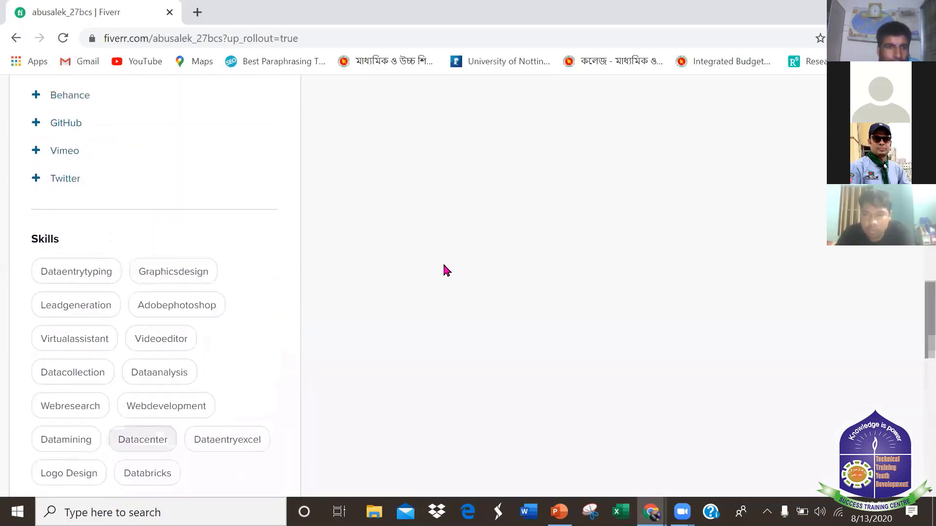
{"action": "scroll", "coordinate": [446, 271], "scroll_direction": "up", "scroll_amount": 5}
{"action": "scroll", "coordinate": [447, 271], "scroll_direction": "up", "scroll_amount": 6}
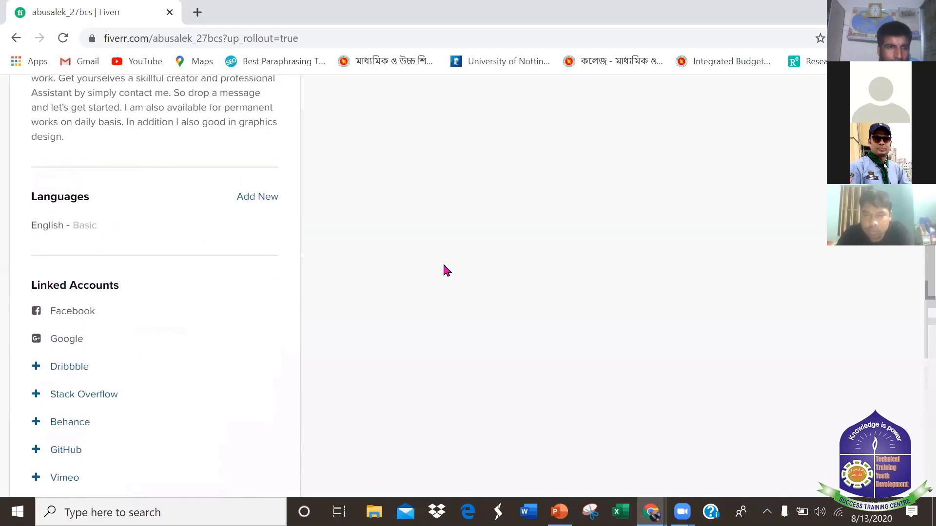
Open the gig "I will do data entry and web research job" for editing from the seller profile.
{"action": "scroll", "coordinate": [446, 271], "scroll_direction": "up", "scroll_amount": 4}
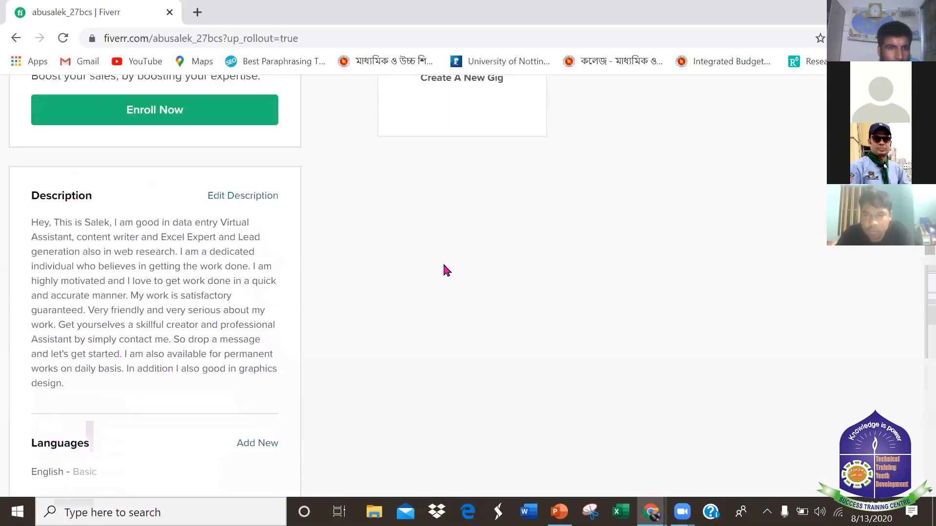
{"action": "scroll", "coordinate": [447, 270], "scroll_direction": "up", "scroll_amount": 2}
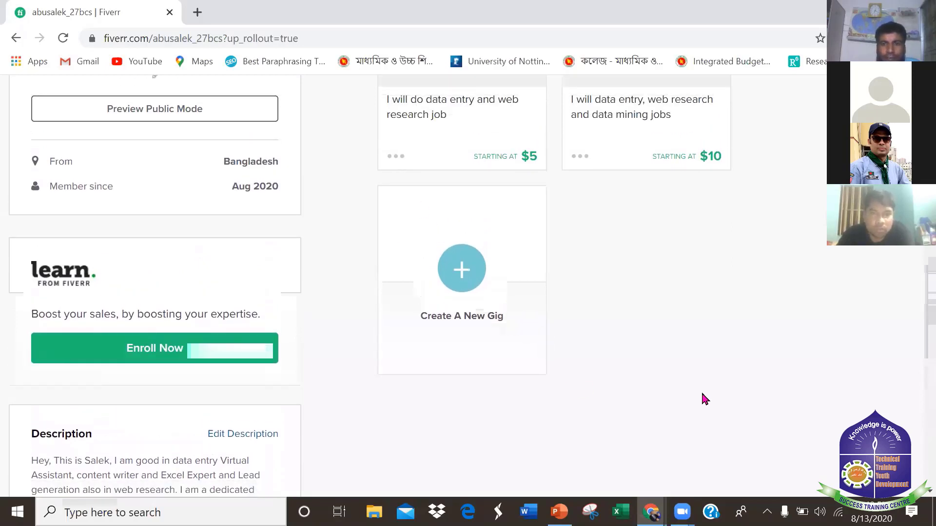
{"action": "scroll", "coordinate": [585, 234], "scroll_direction": "up", "scroll_amount": 1}
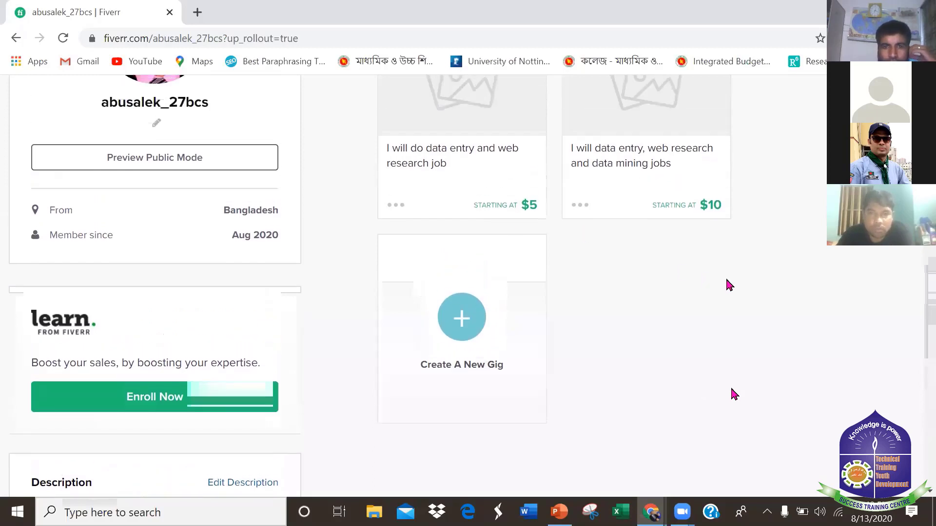
{"action": "scroll", "coordinate": [727, 282], "scroll_direction": "up", "scroll_amount": 1}
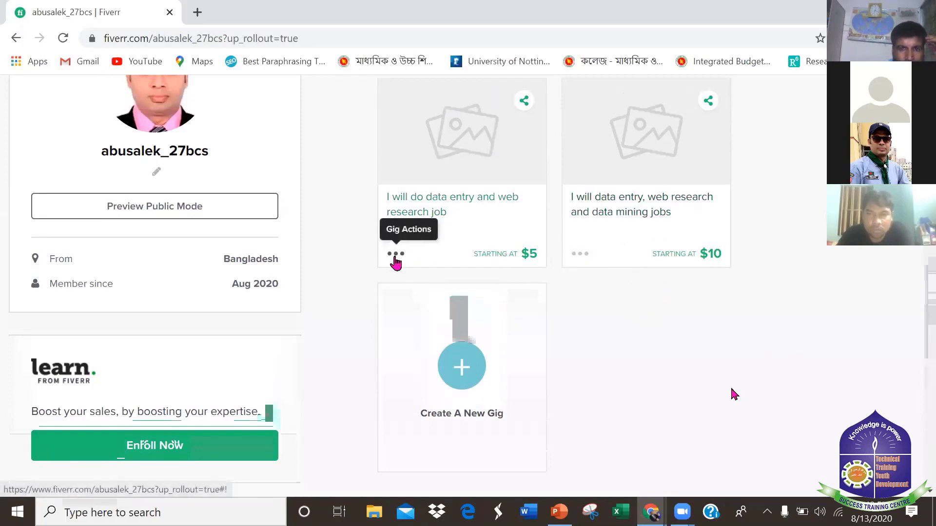
{"action": "left_click", "coordinate": [394, 254]}
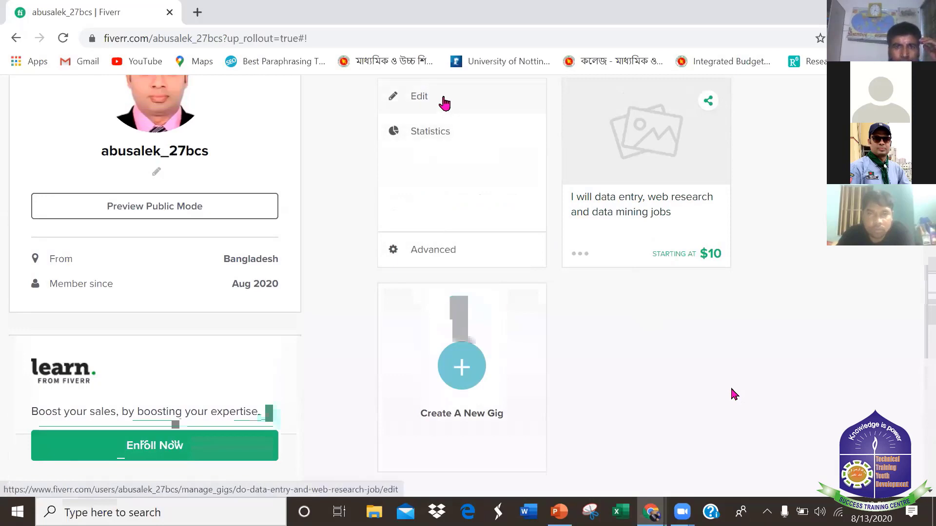
{"action": "left_click", "coordinate": [428, 98]}
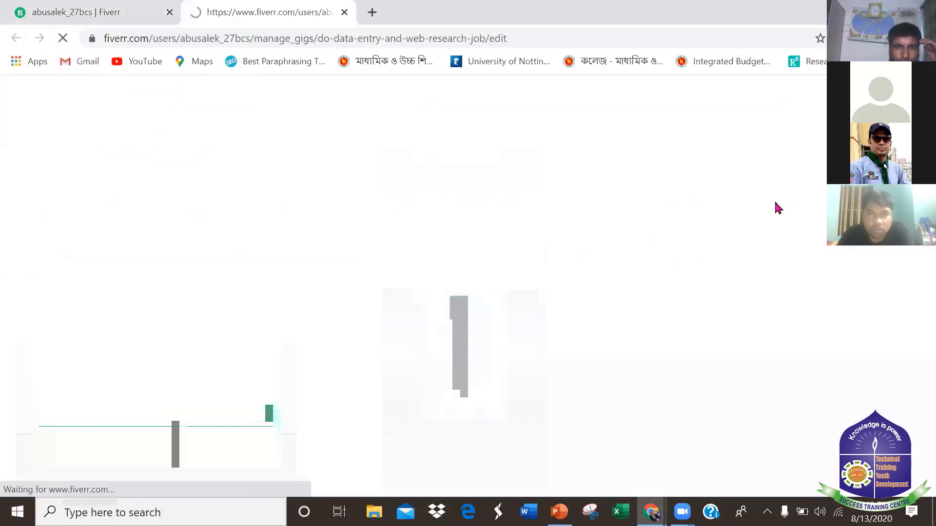
Review the gig's title, category and search tags in the overview, and save to continue to the pricing stage.
{"action": "scroll", "coordinate": [868, 251], "scroll_direction": "down", "scroll_amount": 5}
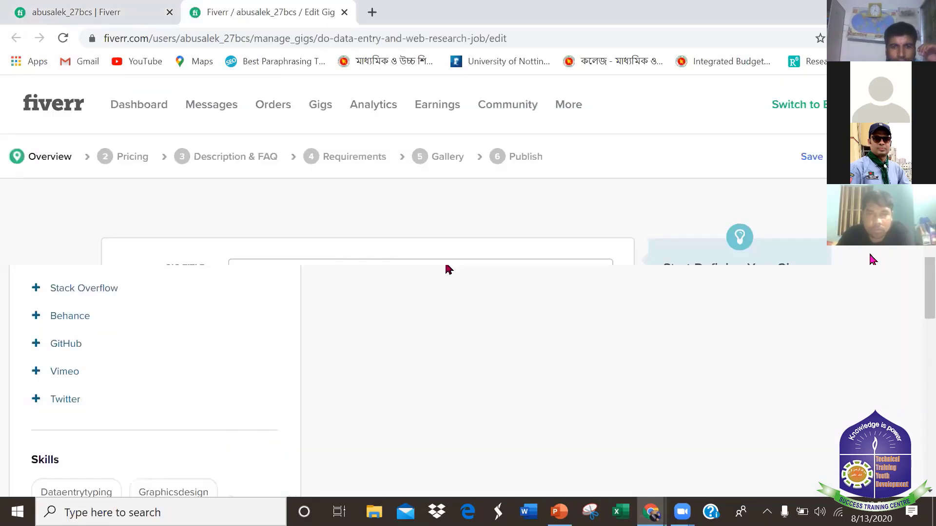
{"action": "scroll", "coordinate": [868, 249], "scroll_direction": "down", "scroll_amount": 3}
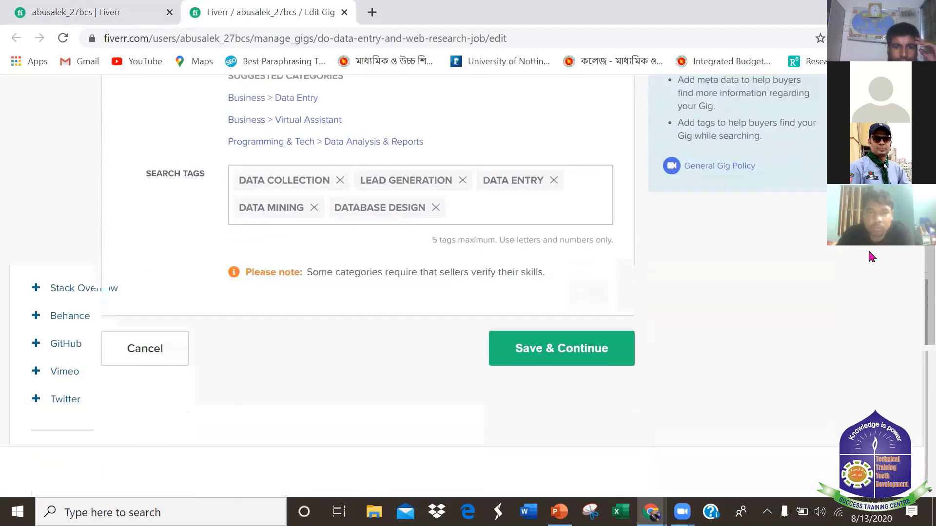
{"action": "scroll", "coordinate": [784, 278], "scroll_direction": "up", "scroll_amount": 4}
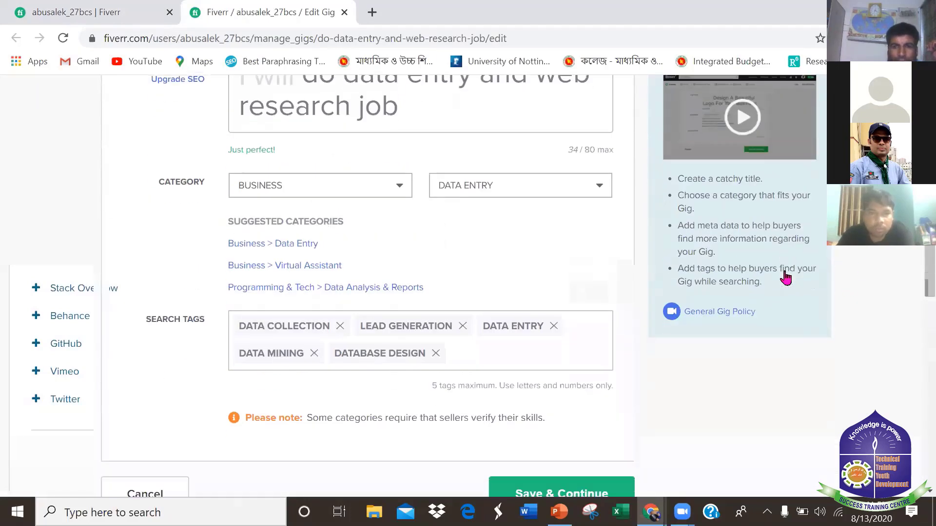
{"action": "scroll", "coordinate": [725, 335], "scroll_direction": "down", "scroll_amount": 4}
{"action": "left_click", "coordinate": [594, 322]}
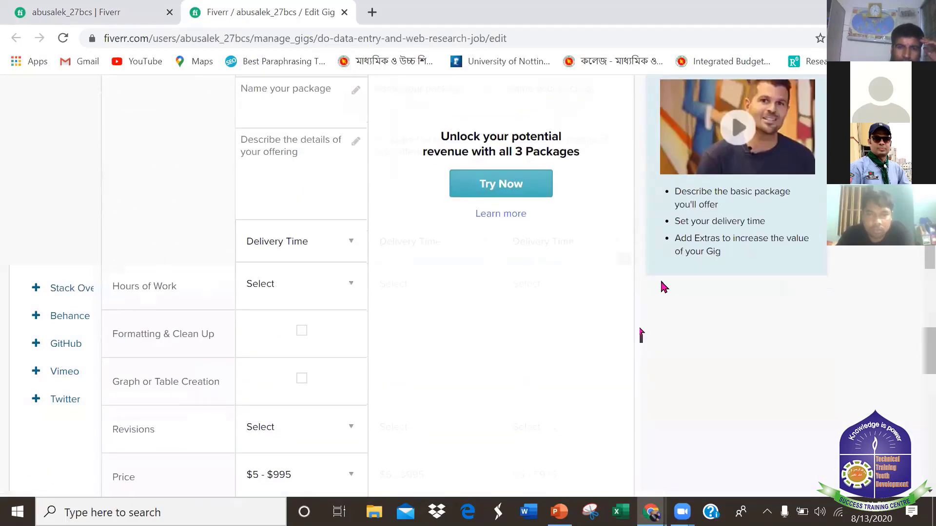
Examine the gig's Scope & Pricing settings, including the Basic package fields, price range and extra services.
{"action": "scroll", "coordinate": [664, 287], "scroll_direction": "down", "scroll_amount": 5}
{"action": "scroll", "coordinate": [664, 287], "scroll_direction": "up", "scroll_amount": 12}
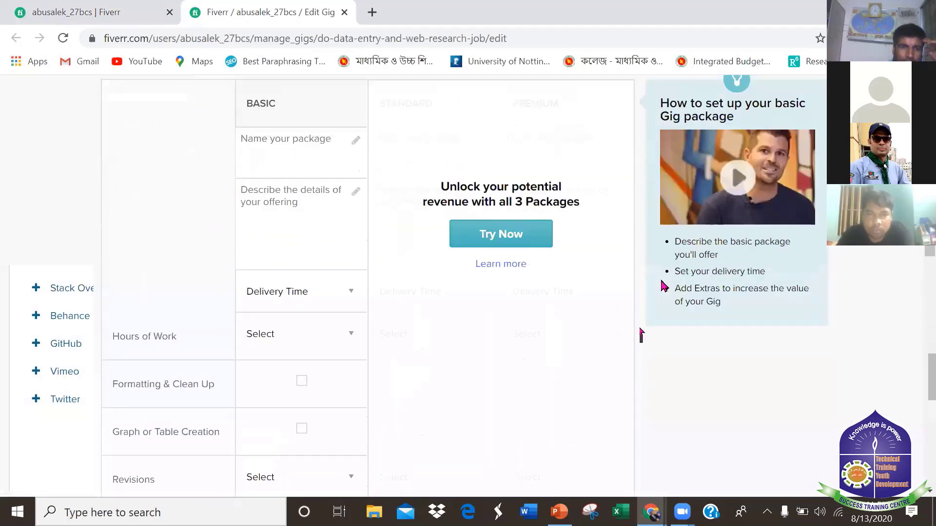
{"action": "scroll", "coordinate": [664, 287], "scroll_direction": "down", "scroll_amount": 5}
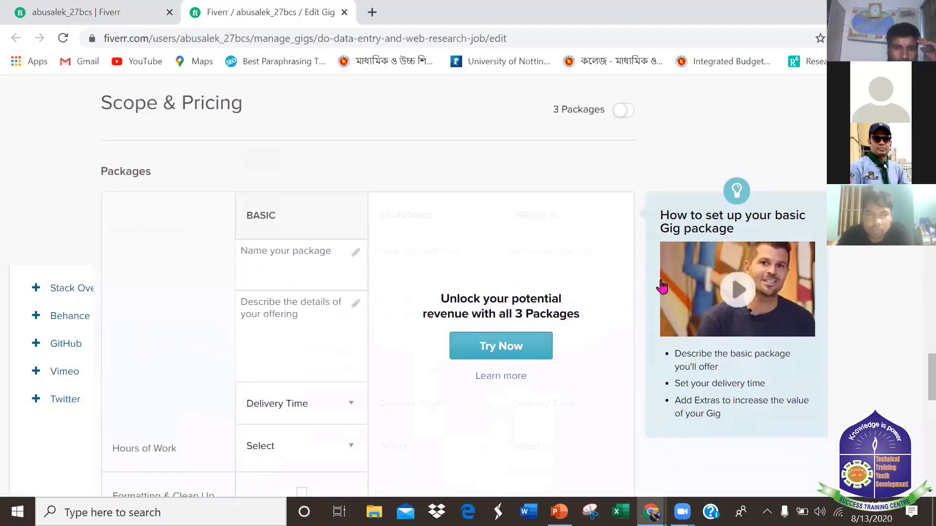
{"action": "scroll", "coordinate": [663, 286], "scroll_direction": "down", "scroll_amount": 3}
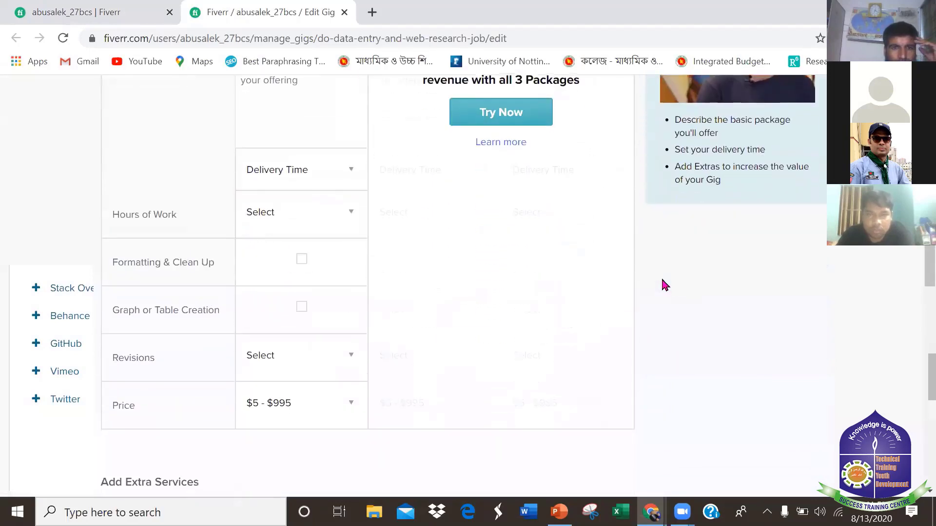
{"action": "scroll", "coordinate": [663, 281], "scroll_direction": "down", "scroll_amount": 2}
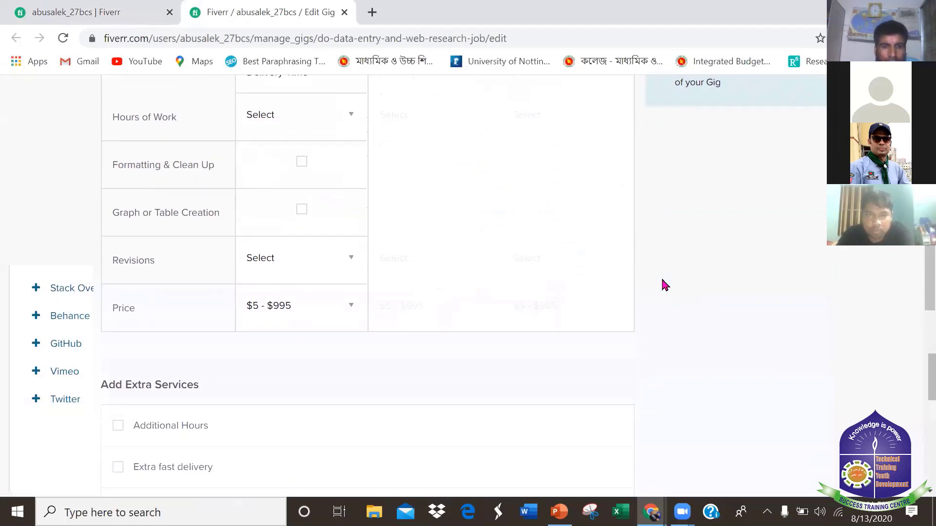
{"action": "scroll", "coordinate": [665, 285], "scroll_direction": "up", "scroll_amount": 5}
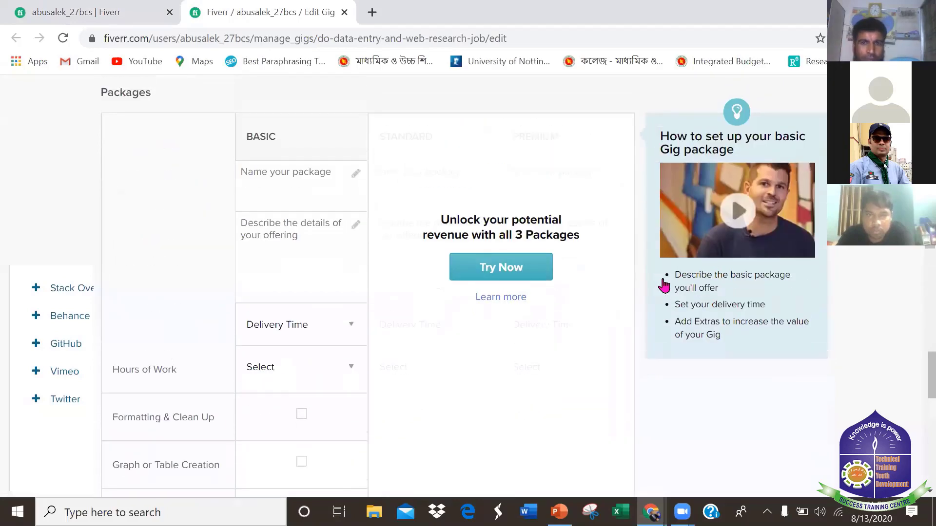
{"action": "scroll", "coordinate": [664, 286], "scroll_direction": "up", "scroll_amount": 5}
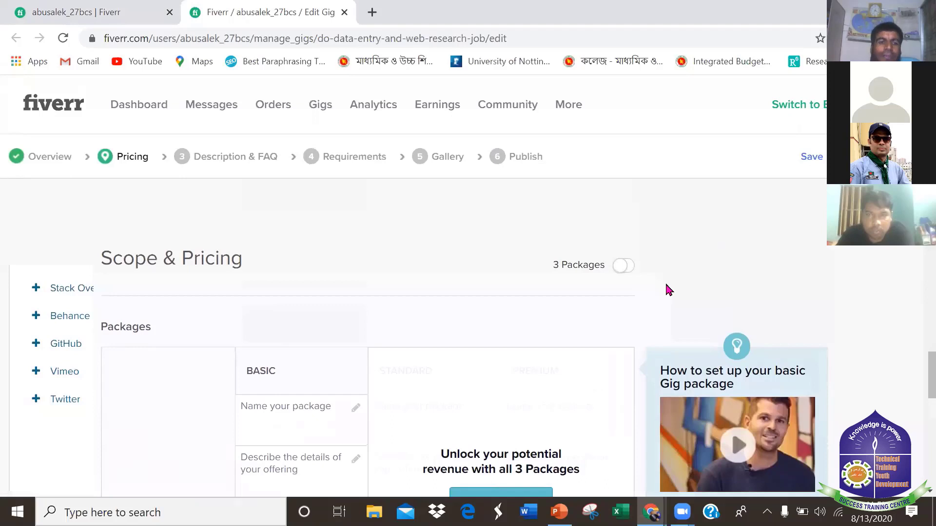
Enable the 3 Packages option for the gig and dismiss the Gig Packages introduction video.
{"action": "scroll", "coordinate": [666, 289], "scroll_direction": "down", "scroll_amount": 2}
{"action": "scroll", "coordinate": [554, 385], "scroll_direction": "down", "scroll_amount": 1}
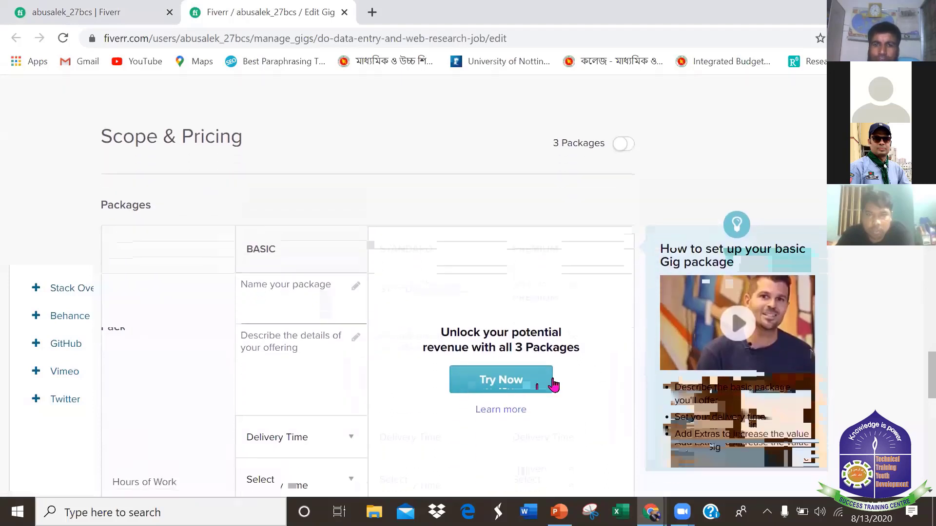
{"action": "left_click", "coordinate": [624, 146]}
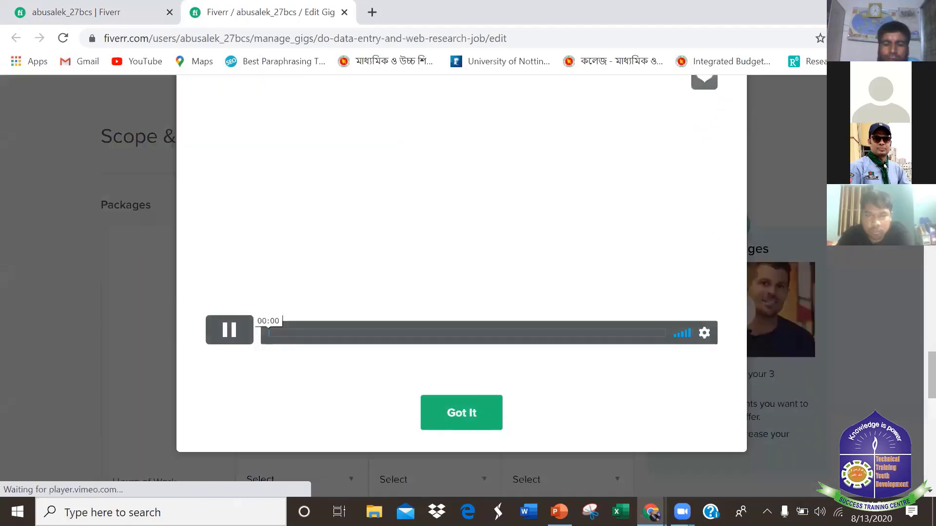
{"action": "scroll", "coordinate": [462, 273], "scroll_direction": "up", "scroll_amount": 2}
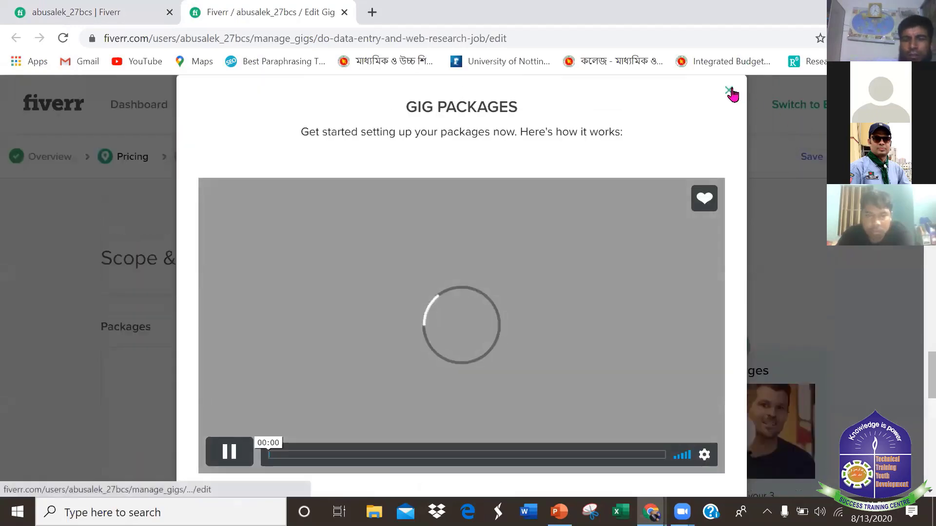
{"action": "left_click", "coordinate": [780, 237]}
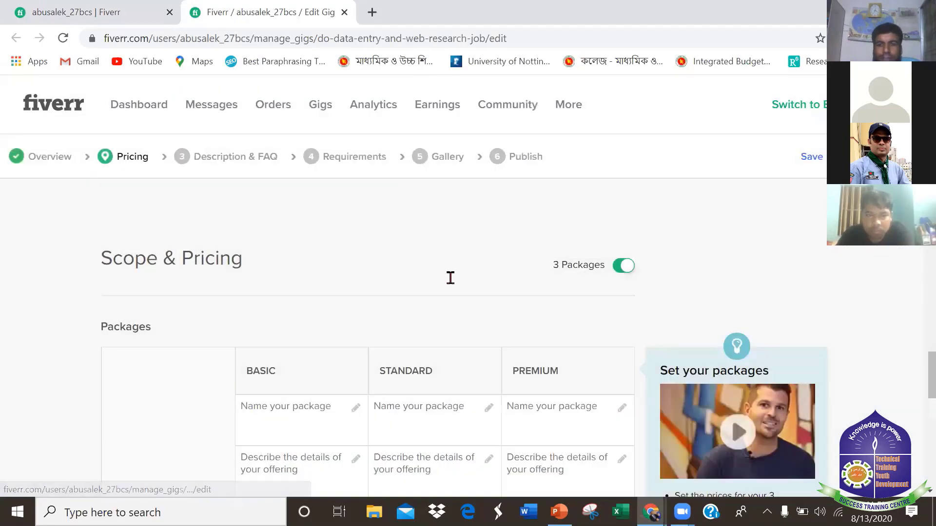
Name the Basic package "Data entry job" and the Standard package "Midium data entry job".
{"action": "scroll", "coordinate": [224, 219], "scroll_direction": "down", "scroll_amount": 4}
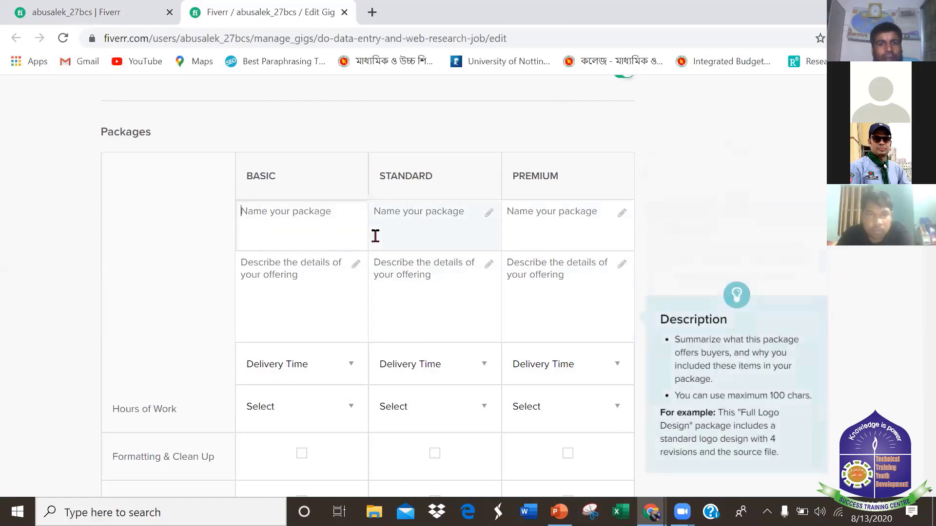
{"action": "type", "text": "Data entry job"}
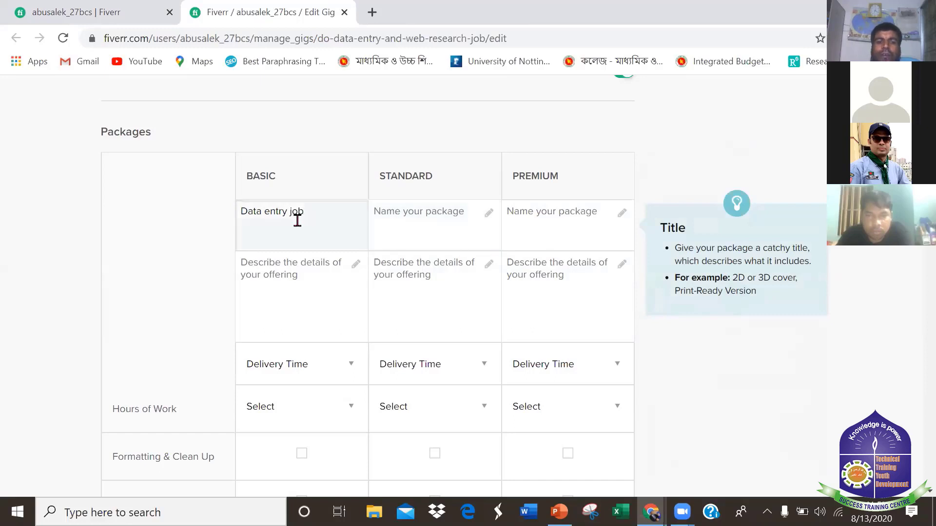
{"action": "left_click", "coordinate": [446, 230]}
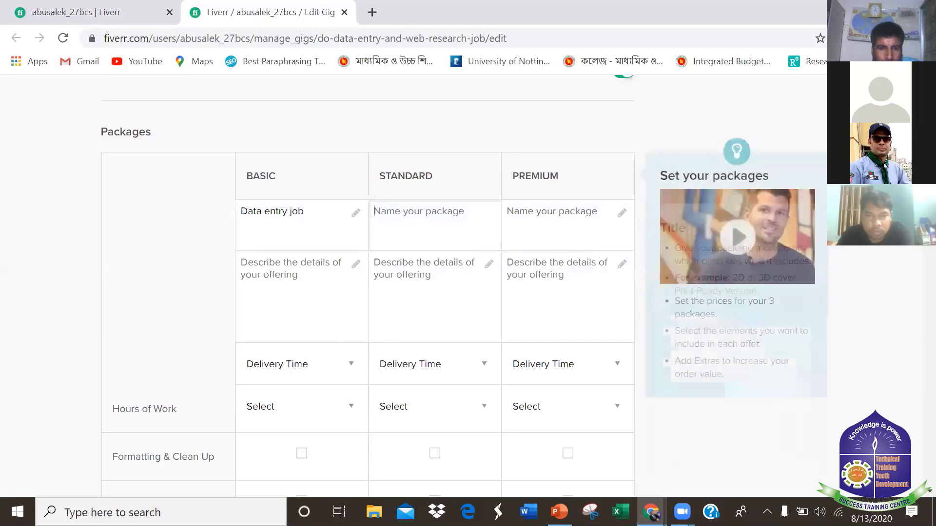
{"action": "scroll", "coordinate": [463, 285], "scroll_direction": "down", "scroll_amount": 1}
{"action": "scroll", "coordinate": [464, 285], "scroll_direction": "up", "scroll_amount": 2}
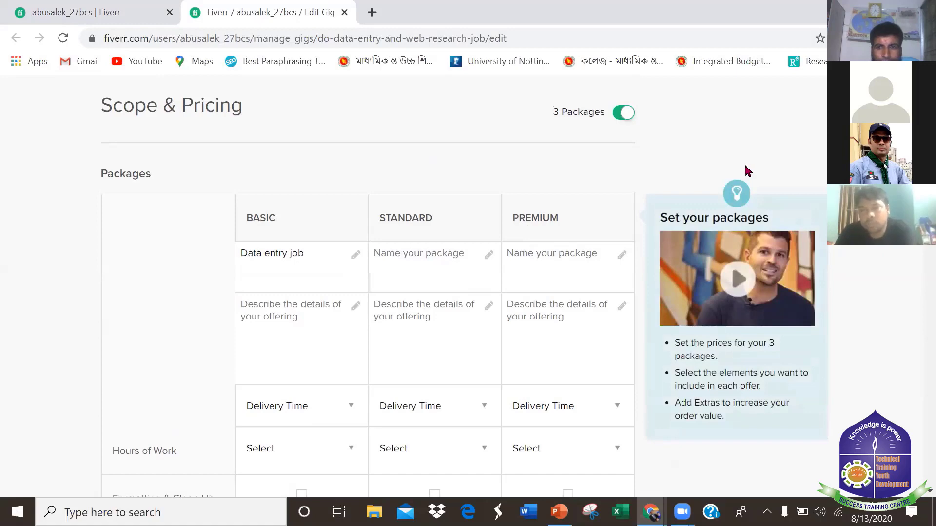
{"action": "scroll", "coordinate": [748, 171], "scroll_direction": "down", "scroll_amount": 8}
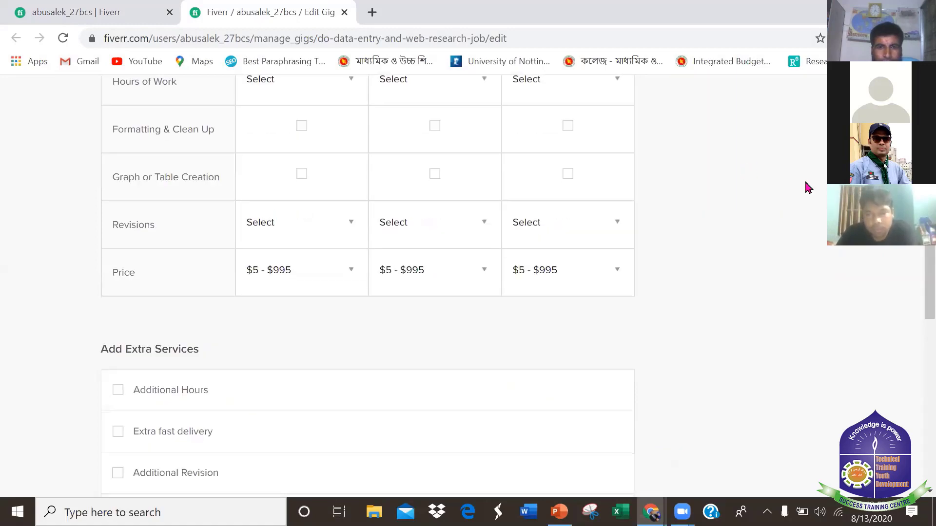
{"action": "scroll", "coordinate": [814, 175], "scroll_direction": "up", "scroll_amount": 7}
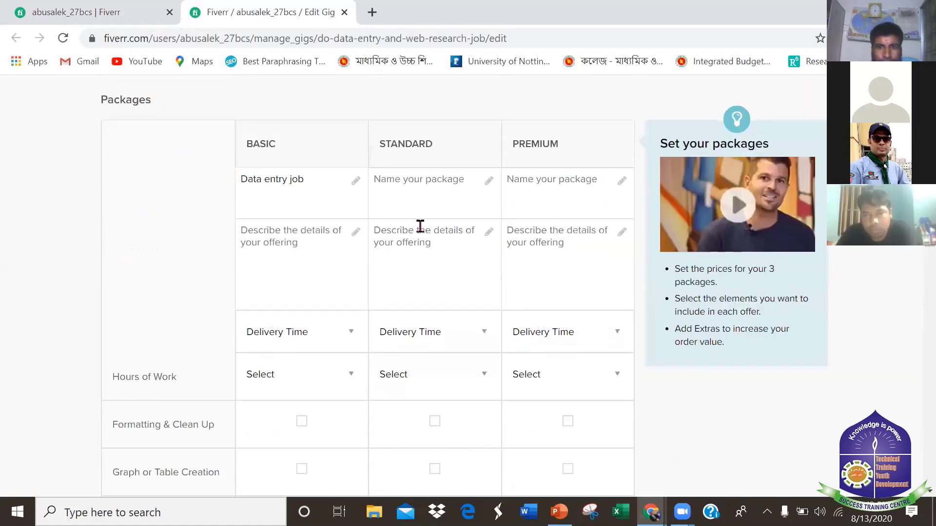
{"action": "left_click", "coordinate": [434, 228]}
{"action": "type", "text": "m"}
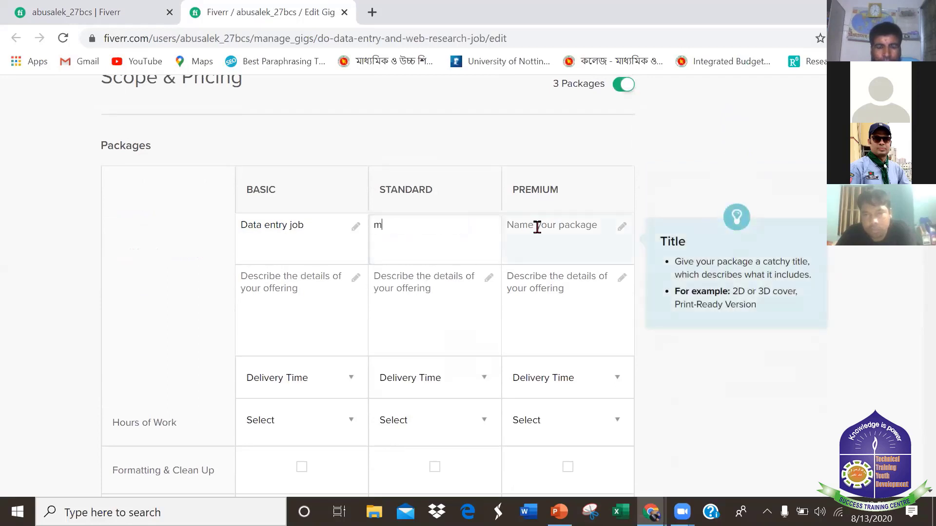
{"action": "key", "text": "BackSpace"}
{"action": "type", "text": "Midiu"}
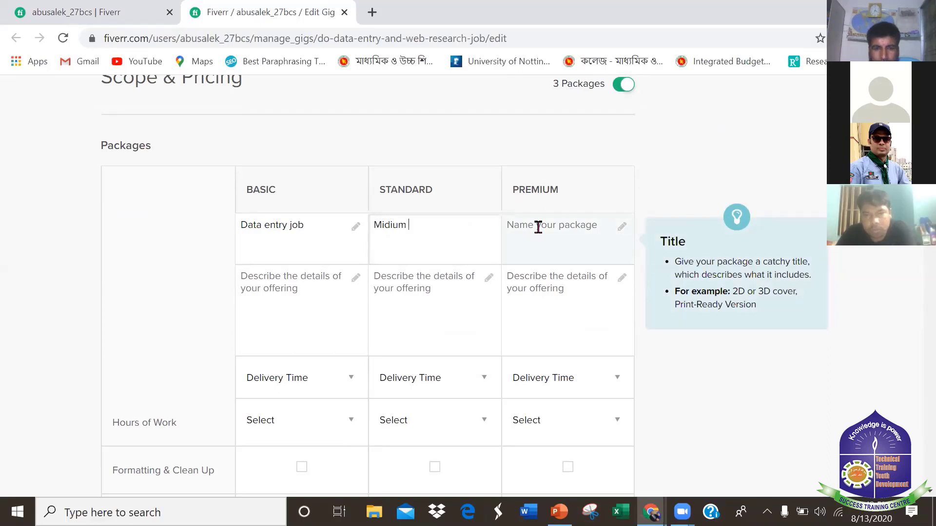
{"action": "type", "text": "m data entry job"}
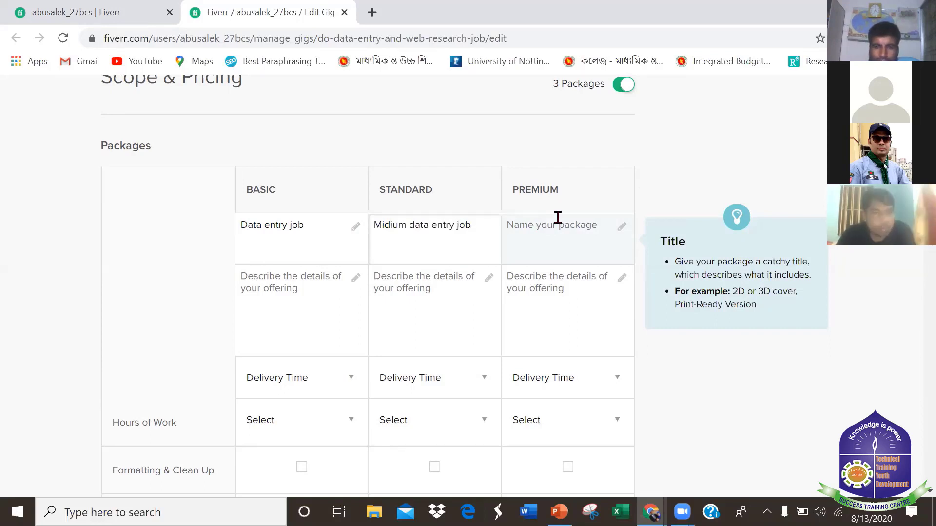
Name the Premium package "Advanced data entry job".
{"action": "left_click", "coordinate": [617, 232]}
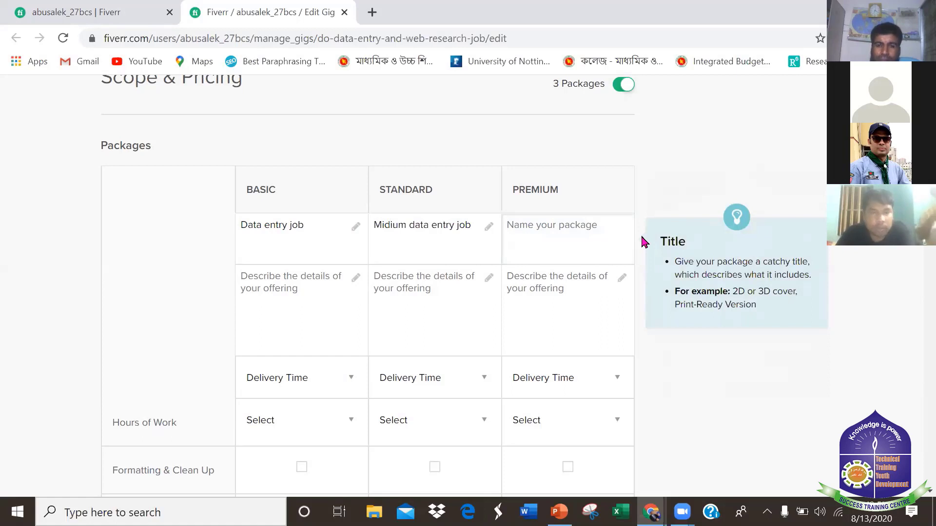
{"action": "type", "text": "Adv"}
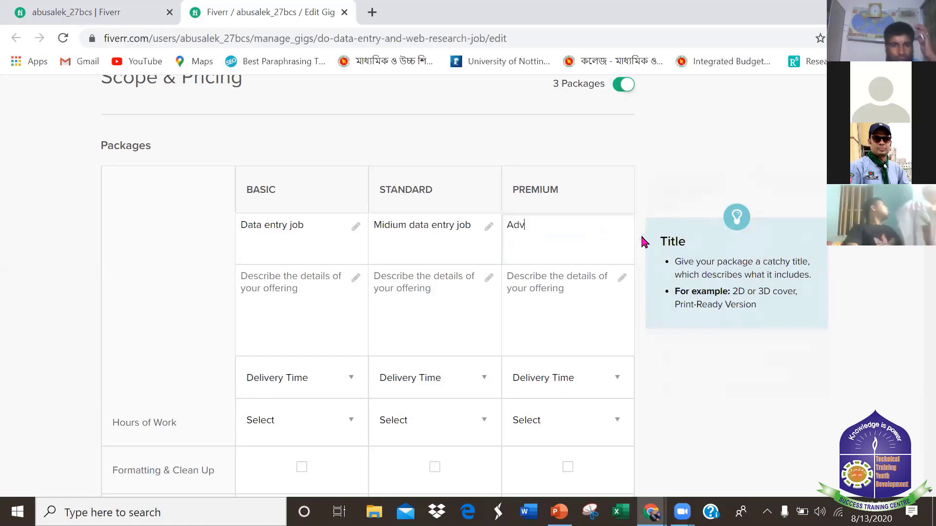
{"action": "type", "text": "an"}
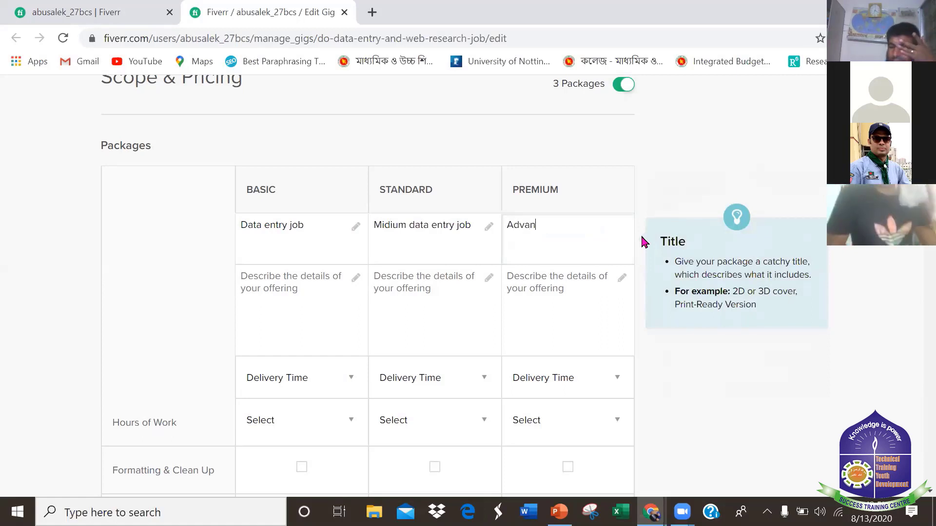
{"action": "type", "text": "ced "}
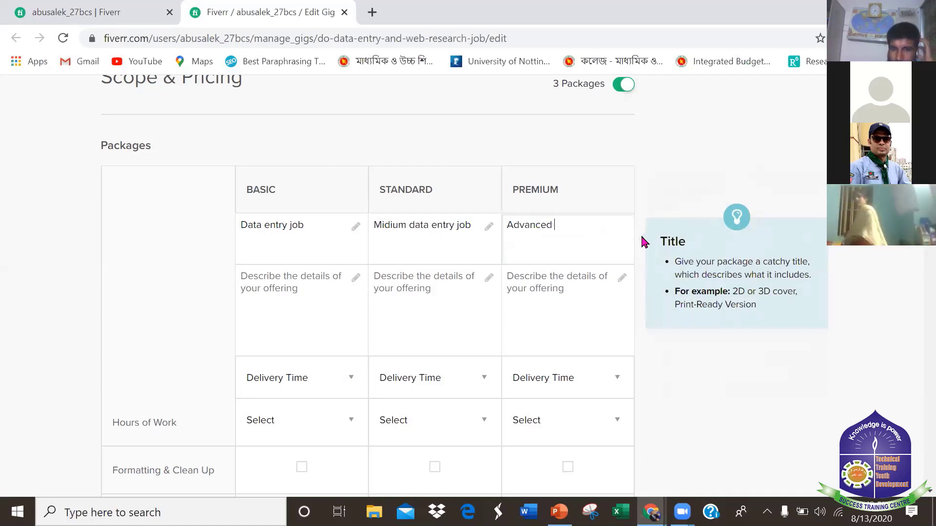
{"action": "type", "text": "data entry job"}
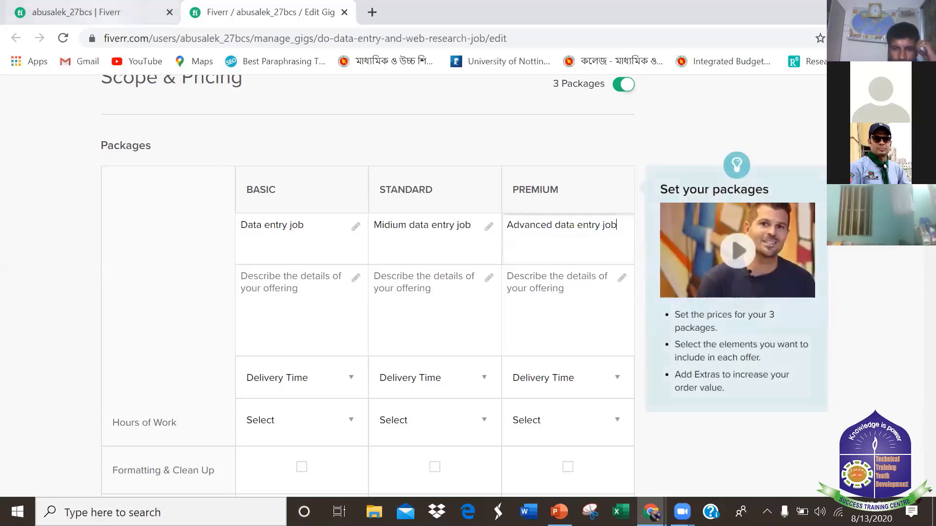
Begin the Basic package's description with "2 h".
{"action": "left_click", "coordinate": [475, 349]}
{"action": "left_click", "coordinate": [528, 320]}
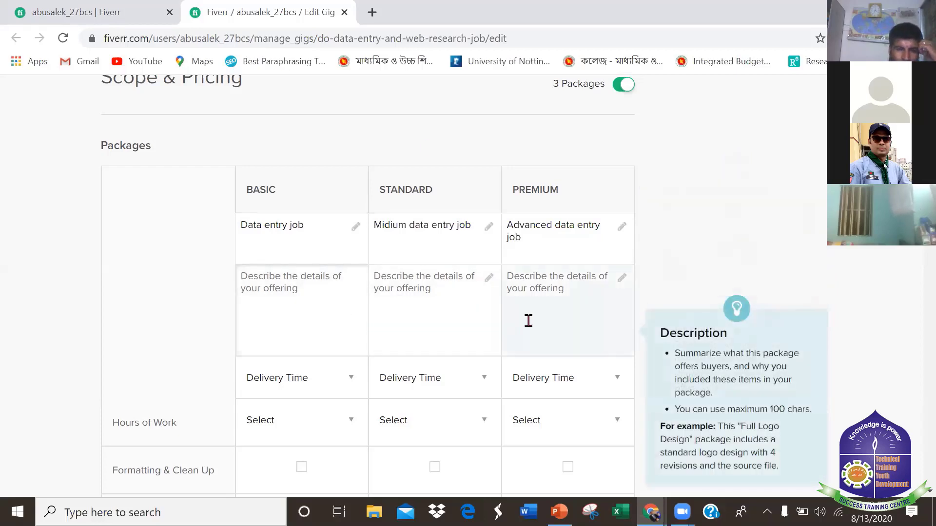
{"action": "scroll", "coordinate": [528, 320], "scroll_direction": "down", "scroll_amount": 2}
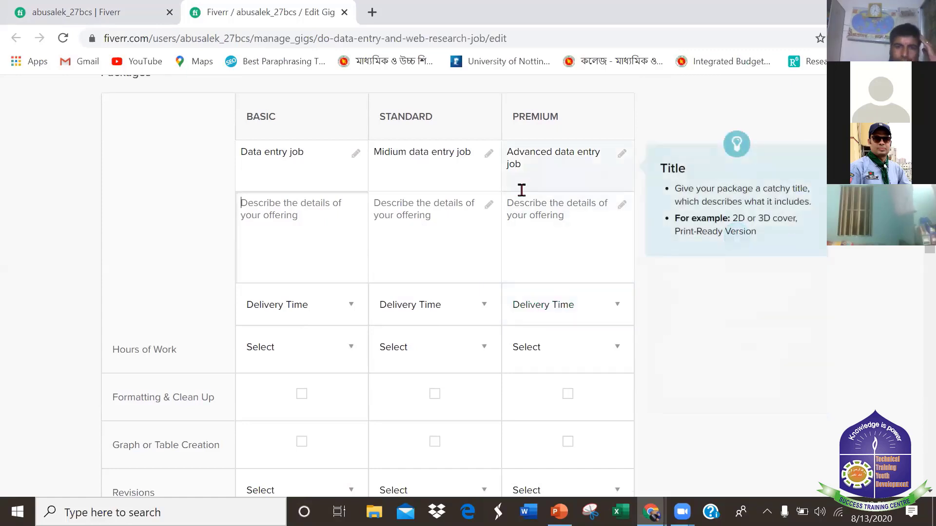
{"action": "type", "text": "2 h"}
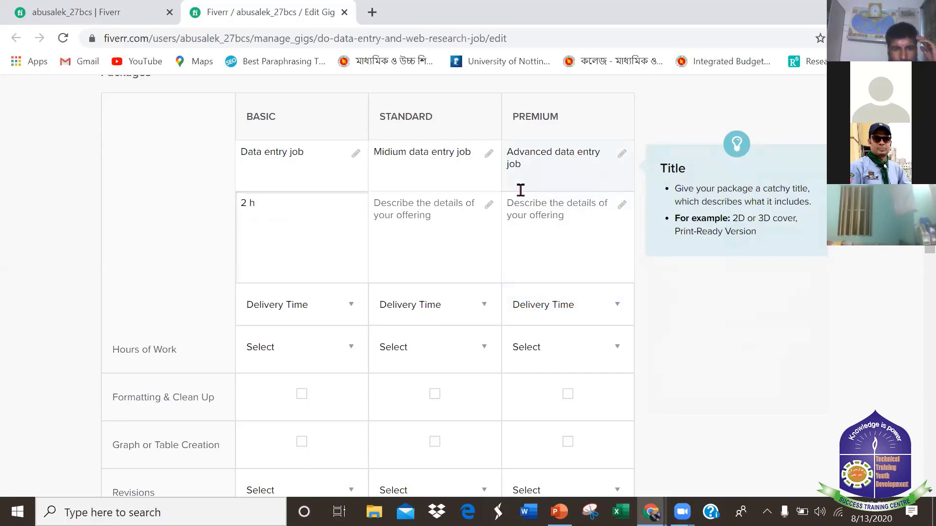
Open the Fiverr marketplace home page in a new browser tab.
{"action": "left_click", "coordinate": [371, 12]}
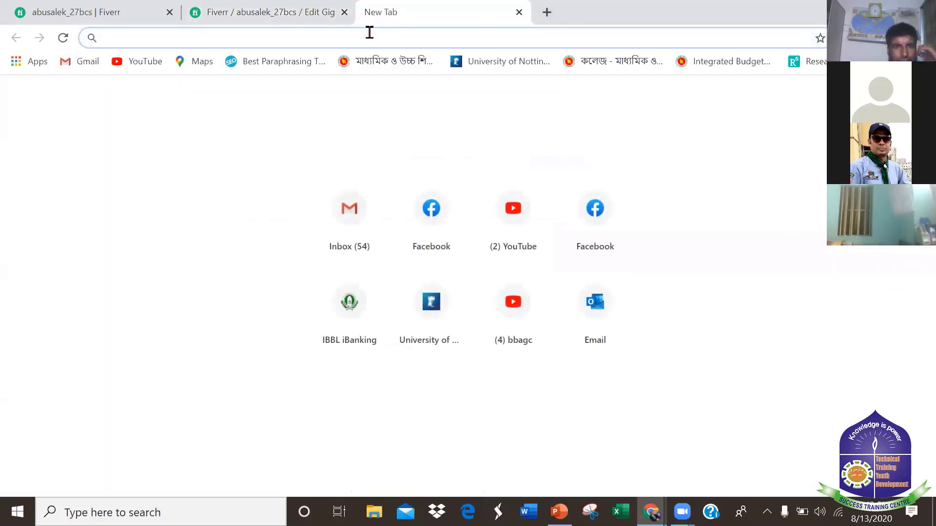
{"action": "type", "text": "f"}
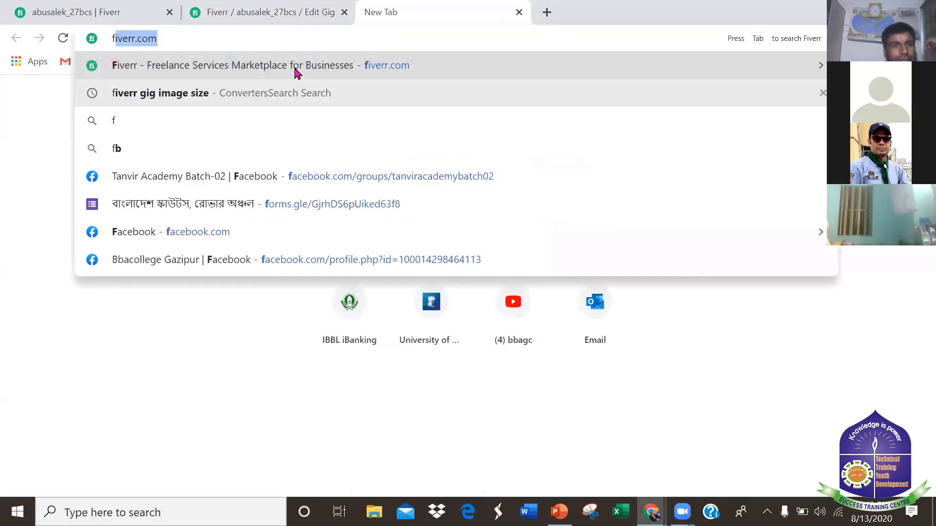
{"action": "left_click", "coordinate": [294, 71]}
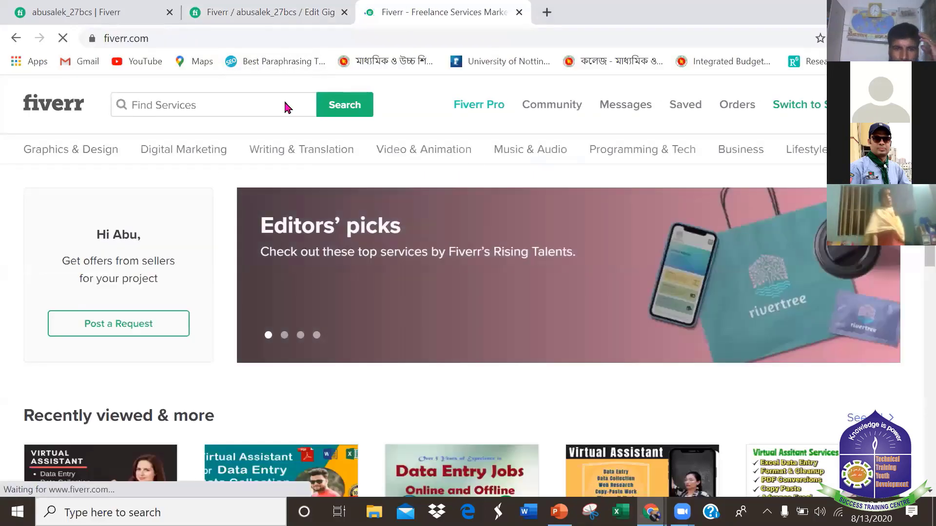
Search the Fiverr services for "data entry jobs" and browse the competing gigs for reference.
{"action": "left_click", "coordinate": [286, 107]}
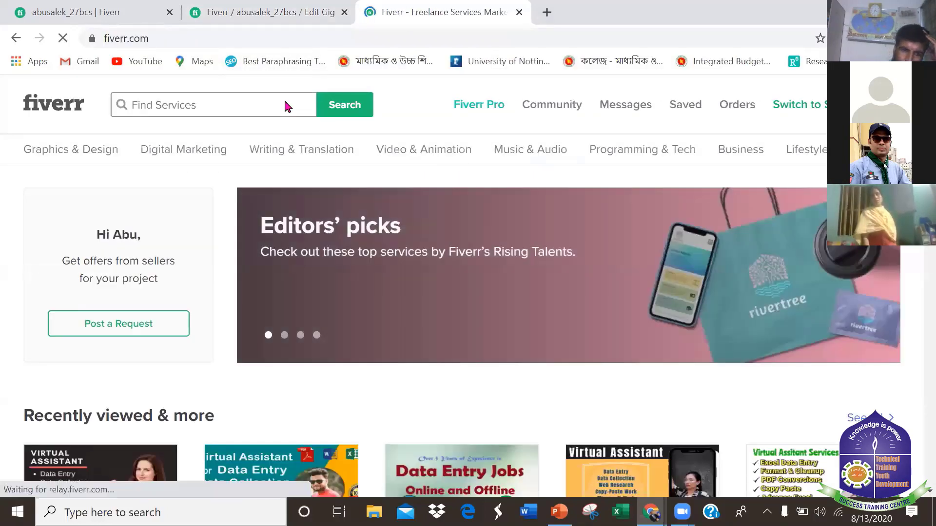
{"action": "type", "text": "j"}
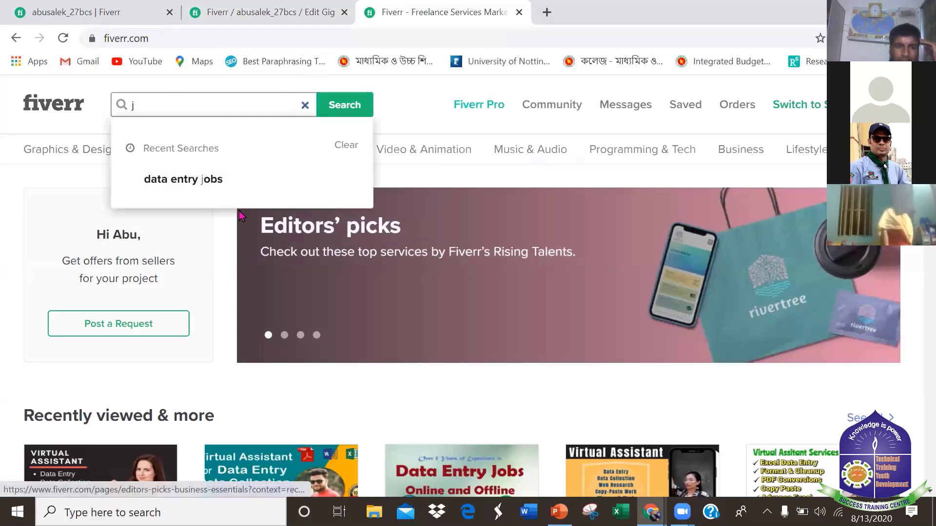
{"action": "left_click", "coordinate": [222, 187]}
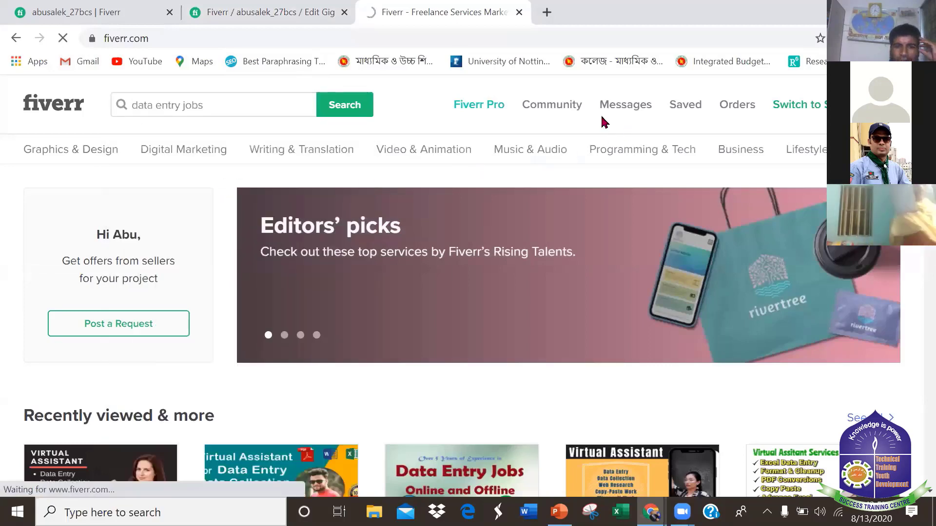
{"action": "scroll", "coordinate": [731, 337], "scroll_direction": "down", "scroll_amount": 3}
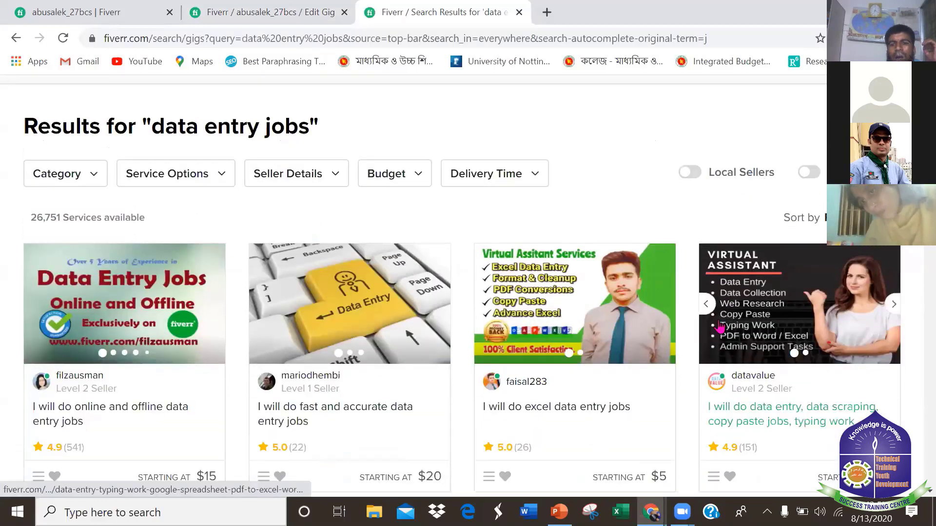
{"action": "scroll", "coordinate": [716, 315], "scroll_direction": "down", "scroll_amount": 2}
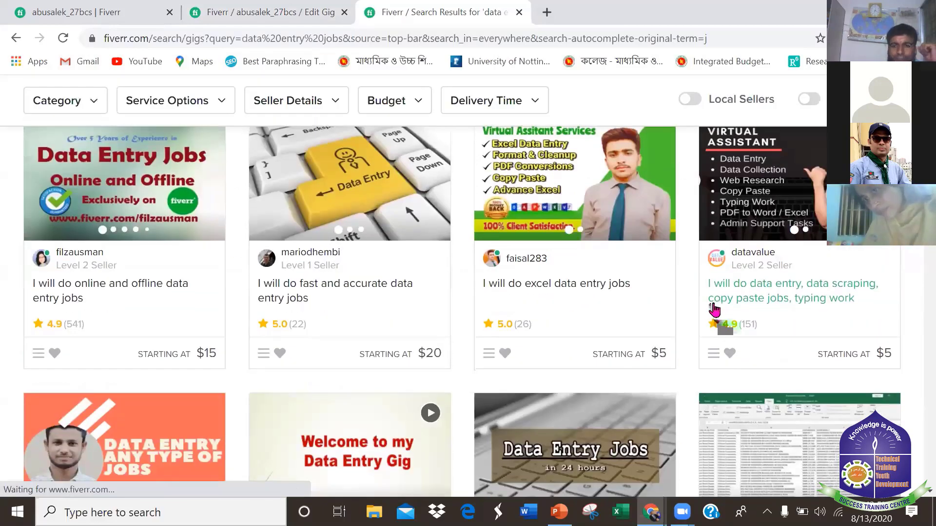
{"action": "scroll", "coordinate": [713, 309], "scroll_direction": "down", "scroll_amount": 3}
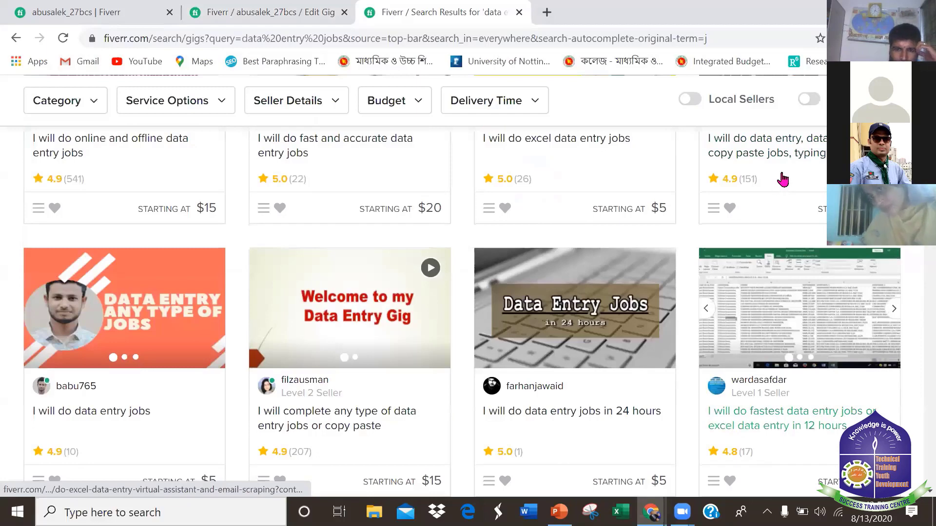
{"action": "scroll", "coordinate": [782, 180], "scroll_direction": "down", "scroll_amount": 1}
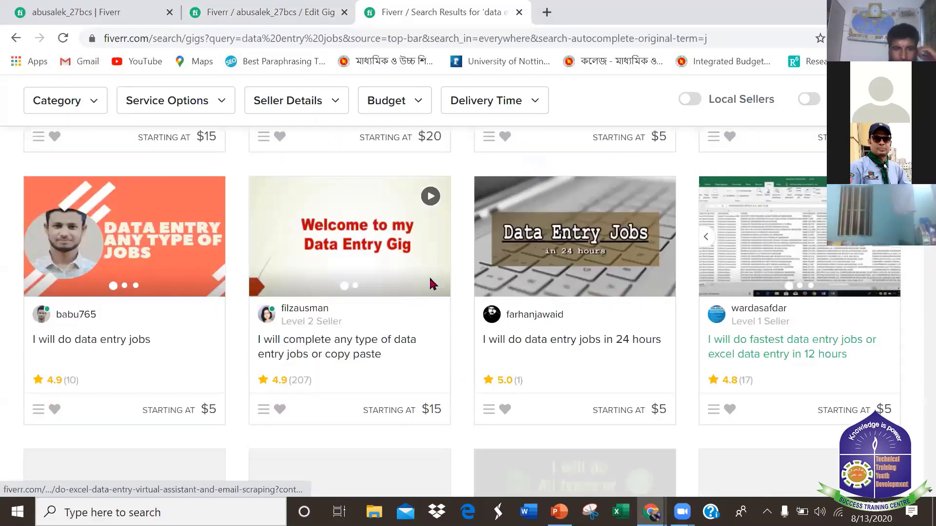
Open the search-result gig for data entry, web research and copy paste jobs and examine its seller description and package comparison.
{"action": "scroll", "coordinate": [430, 284], "scroll_direction": "down", "scroll_amount": 5}
{"action": "left_click", "coordinate": [761, 283]}
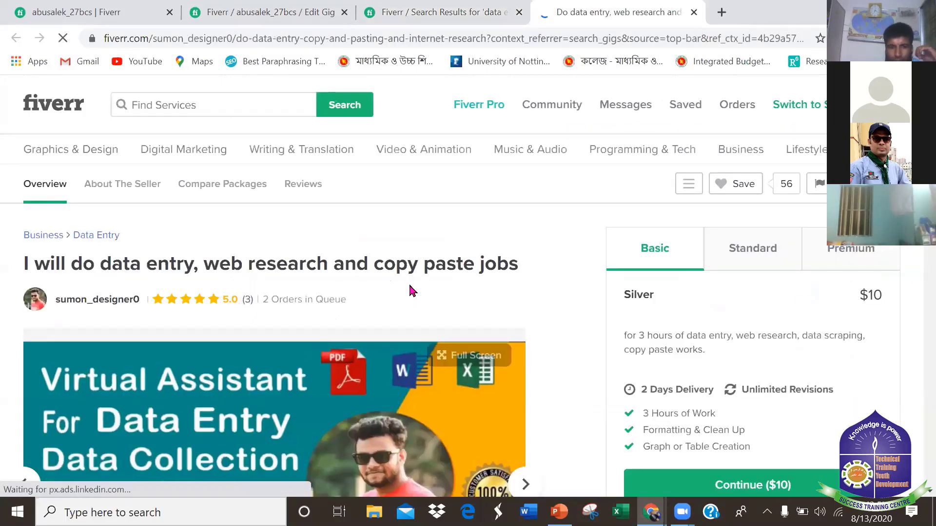
{"action": "scroll", "coordinate": [410, 286], "scroll_direction": "down", "scroll_amount": 10}
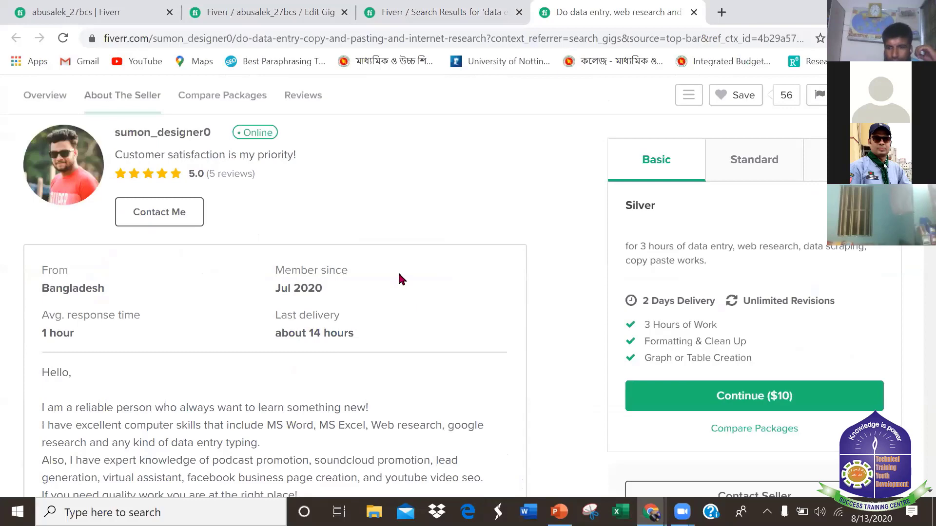
{"action": "scroll", "coordinate": [399, 279], "scroll_direction": "down", "scroll_amount": 4}
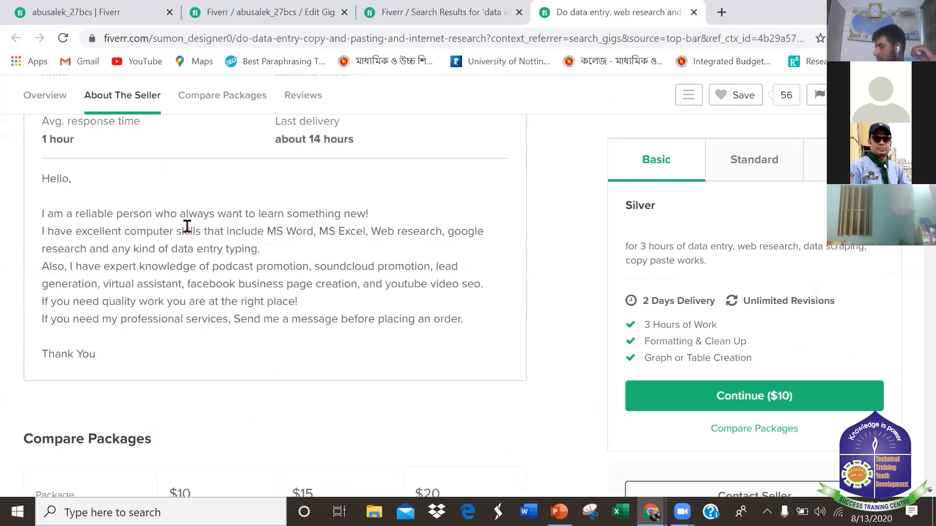
{"action": "scroll", "coordinate": [189, 224], "scroll_direction": "down", "scroll_amount": 3}
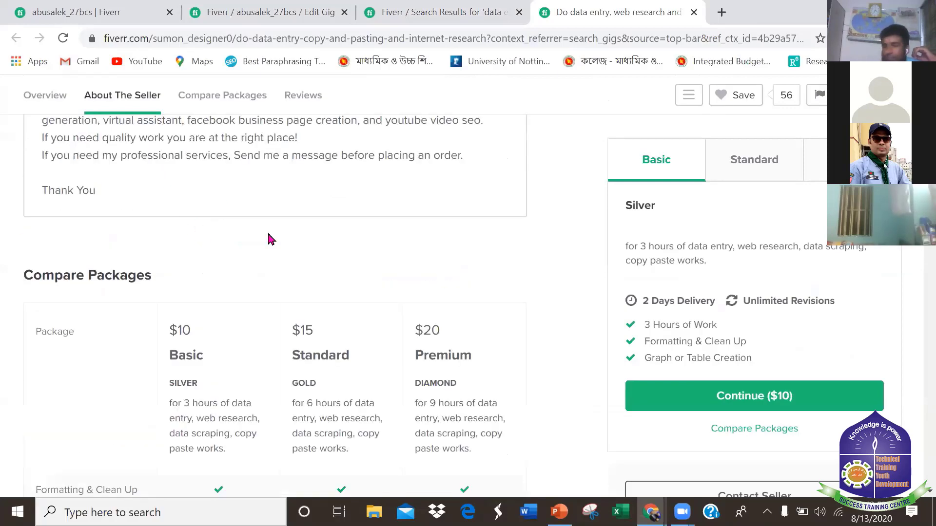
{"action": "scroll", "coordinate": [183, 255], "scroll_direction": "down", "scroll_amount": 3}
{"action": "scroll", "coordinate": [182, 274], "scroll_direction": "up", "scroll_amount": 1}
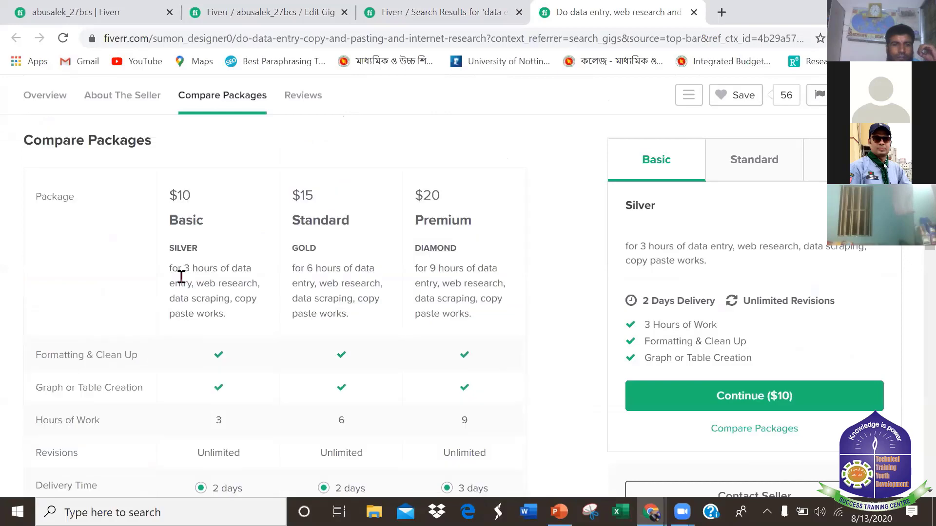
Replace the edited gig's Basic description with the reference gig's "for 3 hours of data entry, web research, data scraping, copy paste works.".
{"action": "left_click_drag", "start_coordinate": [169, 276], "coordinate": [267, 294]}
{"action": "left_click", "coordinate": [219, 266]}
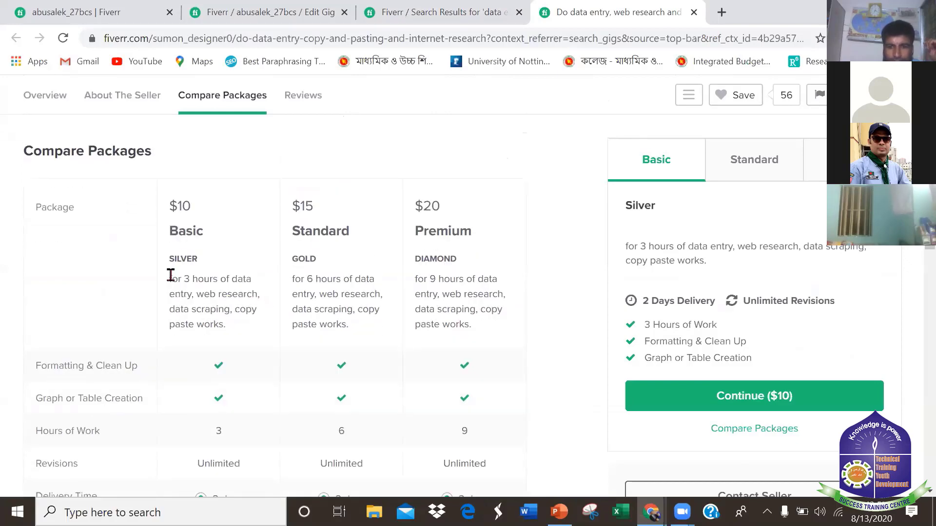
{"action": "left_click_drag", "start_coordinate": [170, 276], "coordinate": [262, 324]}
{"action": "key", "text": "ctrl+c"}
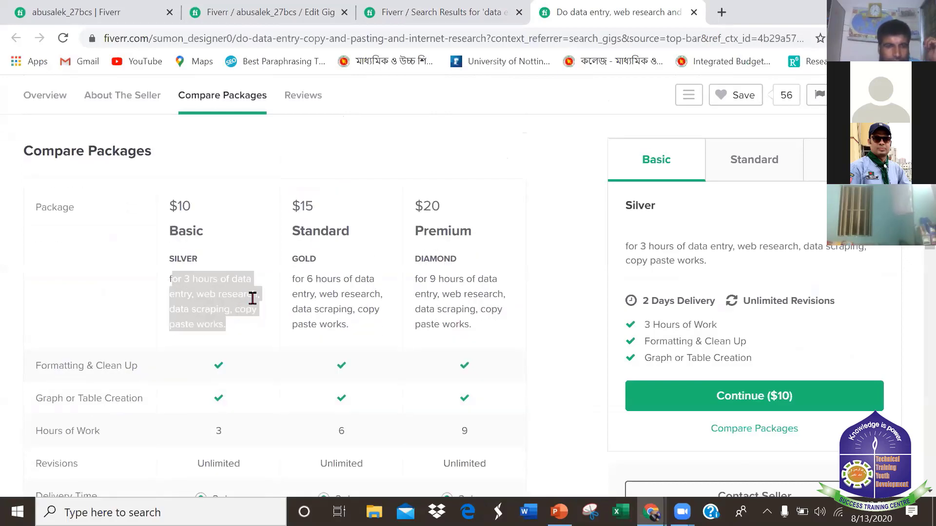
{"action": "left_click", "coordinate": [100, 10]}
{"action": "left_click", "coordinate": [294, 21]}
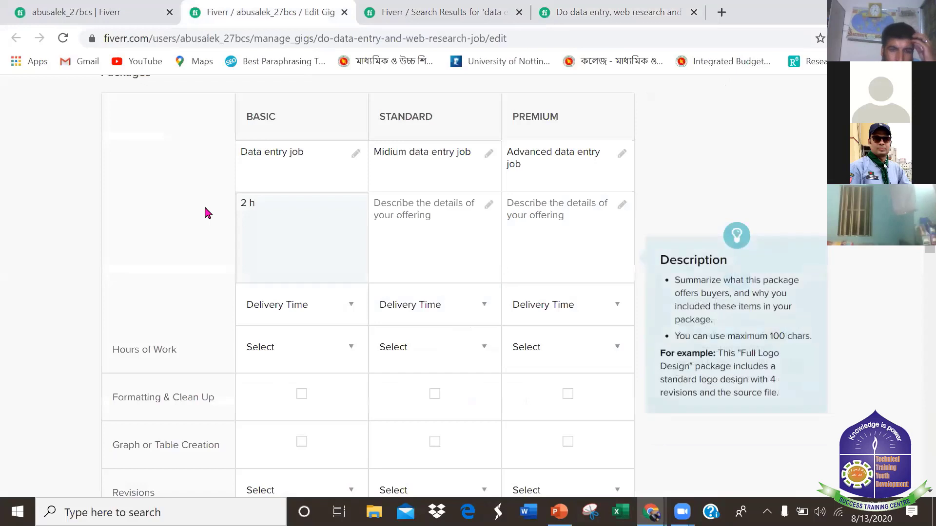
{"action": "key", "text": "ctrl+v"}
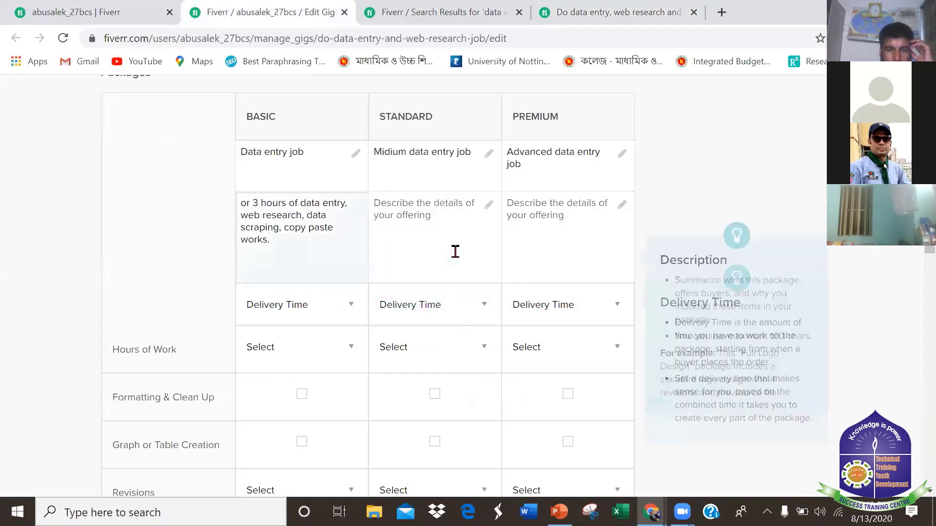
{"action": "type", "text": "fg"}
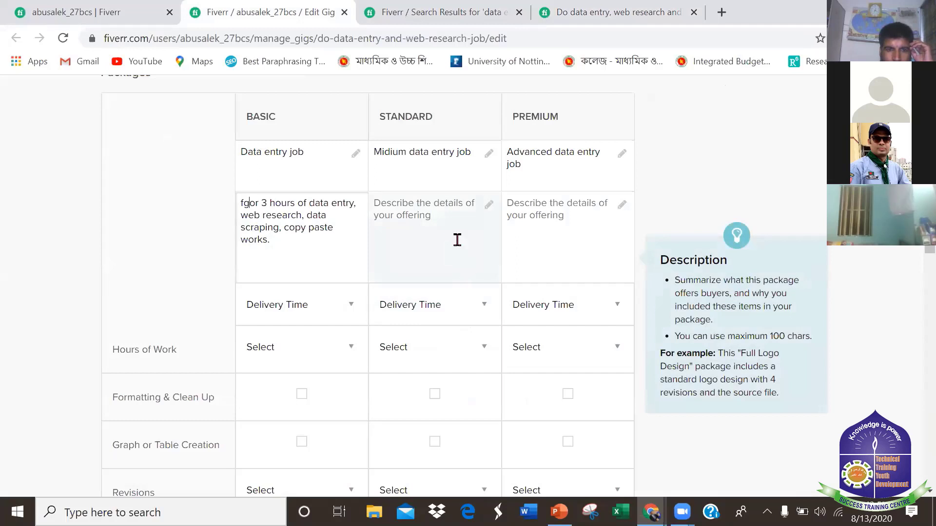
{"action": "key", "text": "BackSpace"}
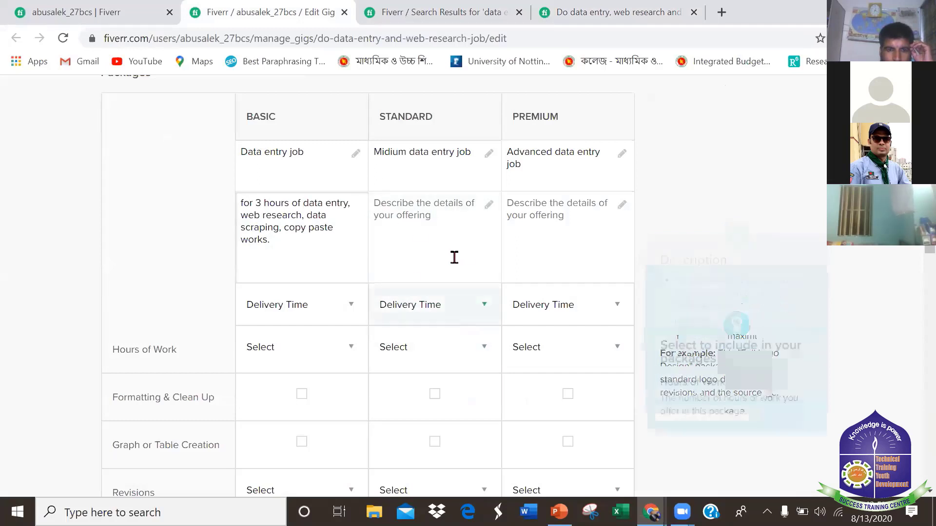
{"action": "key", "text": "Tab"}
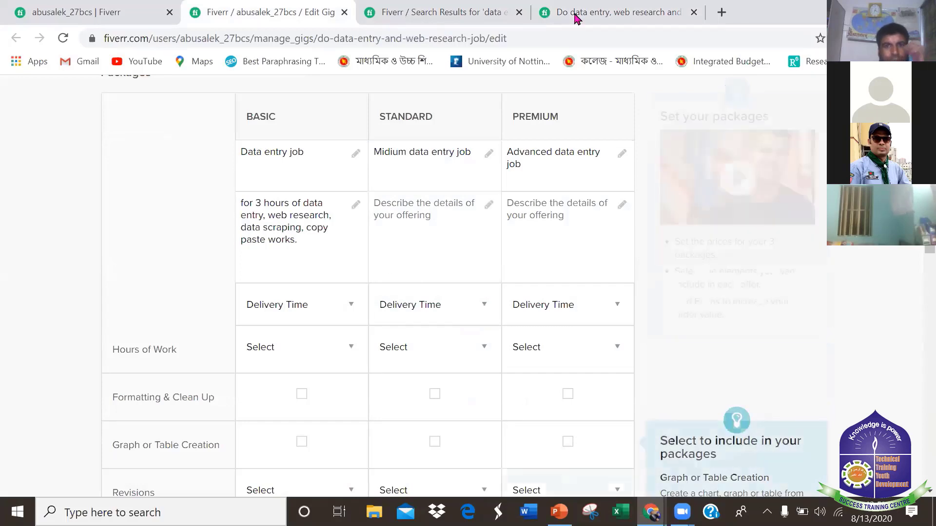
Copy the reference gig's Standard description, "for 6 hours of data entry, web research, data scraping, copy paste works.", into the edited gig's Standard package.
{"action": "left_click", "coordinate": [291, 286]}
{"action": "key", "text": "ctrl+4"}
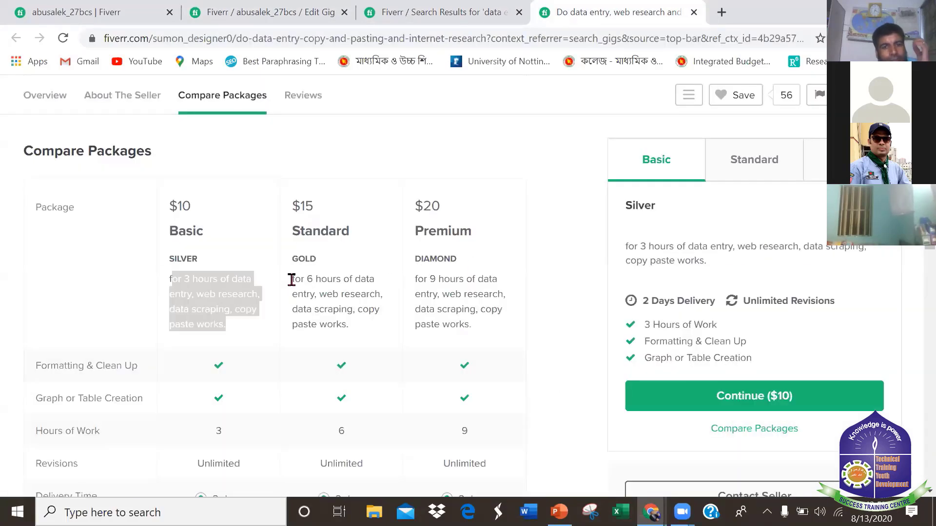
{"action": "left_click_drag", "start_coordinate": [292, 279], "coordinate": [361, 336]}
{"action": "key", "text": "ctrl+c"}
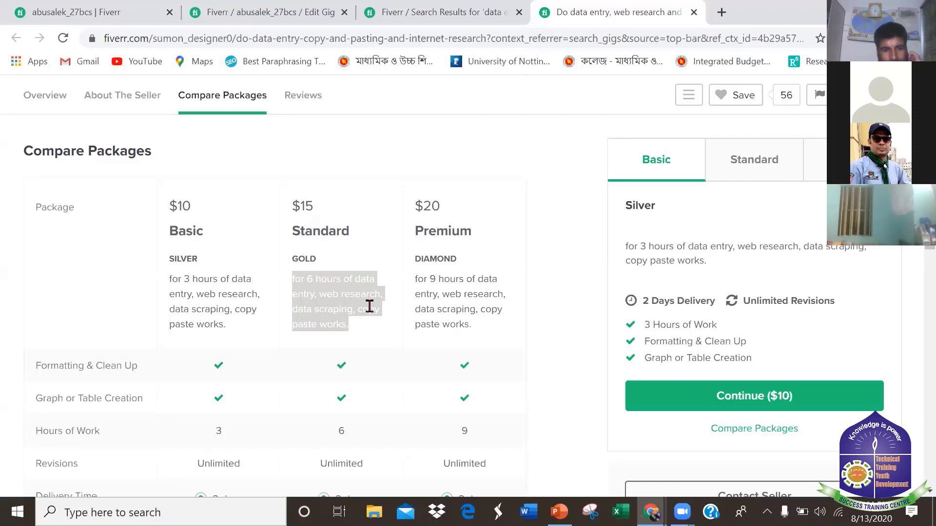
{"action": "left_click", "coordinate": [263, 13]}
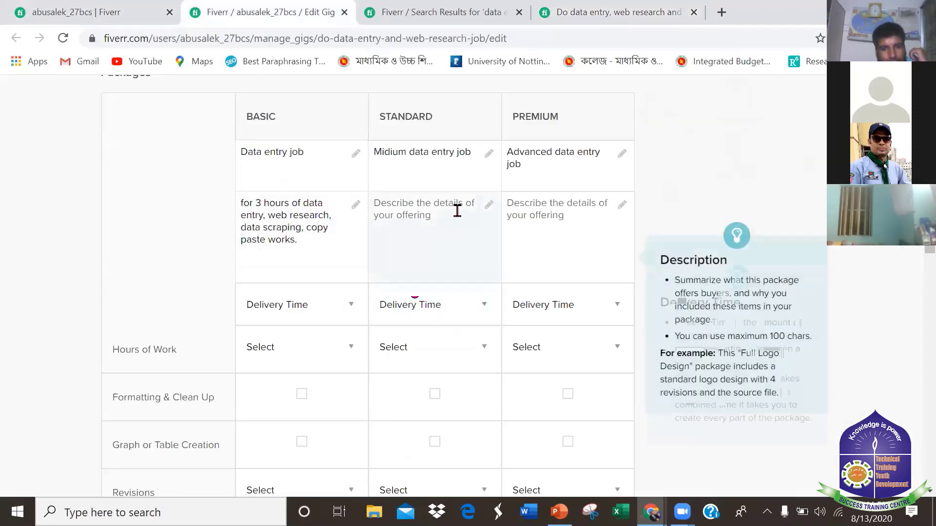
{"action": "left_click", "coordinate": [412, 241]}
{"action": "key", "text": "ctrl+v"}
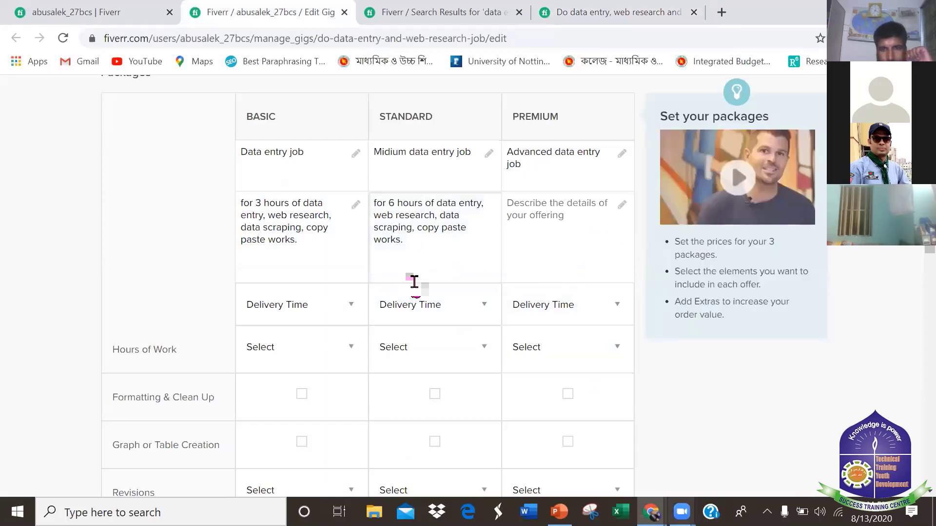
Copy the reference gig's Premium description, "for 9 hours of data entry, web research, data scraping, copy paste works.", into the edited gig's Premium package.
{"action": "key", "text": "ctrl+4"}
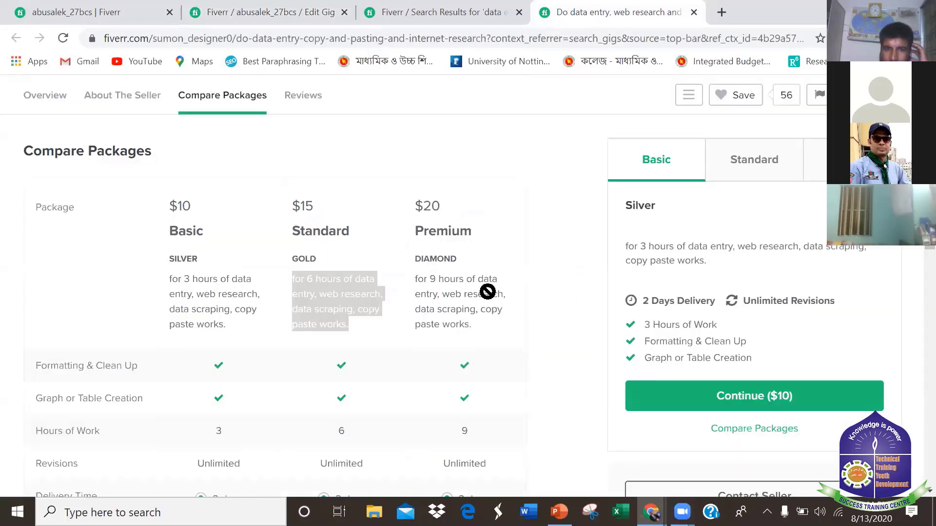
{"action": "triple_click", "coordinate": [459, 285]}
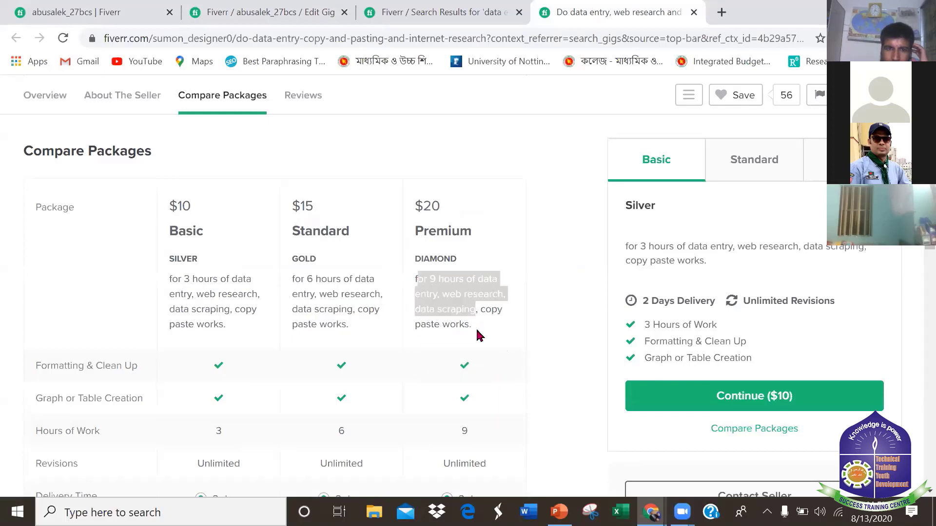
{"action": "left_click", "coordinate": [479, 315]}
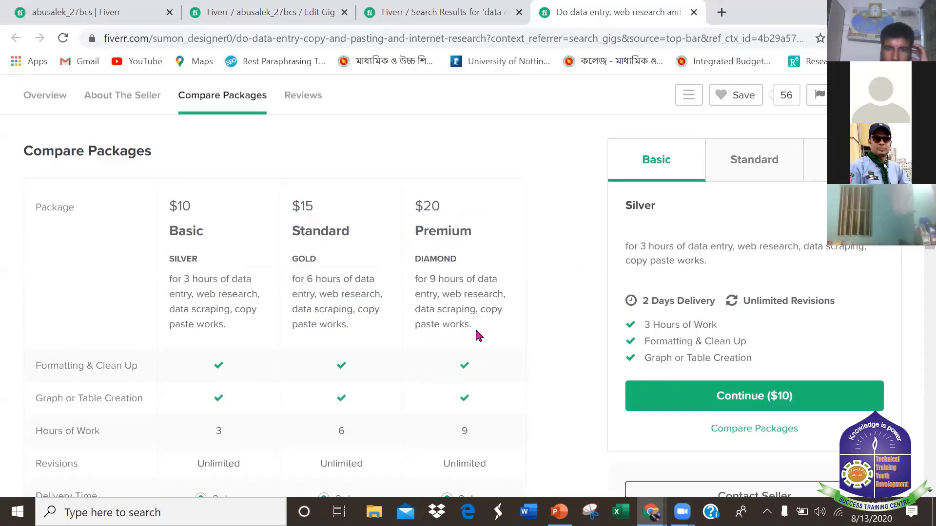
{"action": "left_click_drag", "start_coordinate": [475, 328], "coordinate": [408, 285]}
{"action": "key", "text": "ctrl+c"}
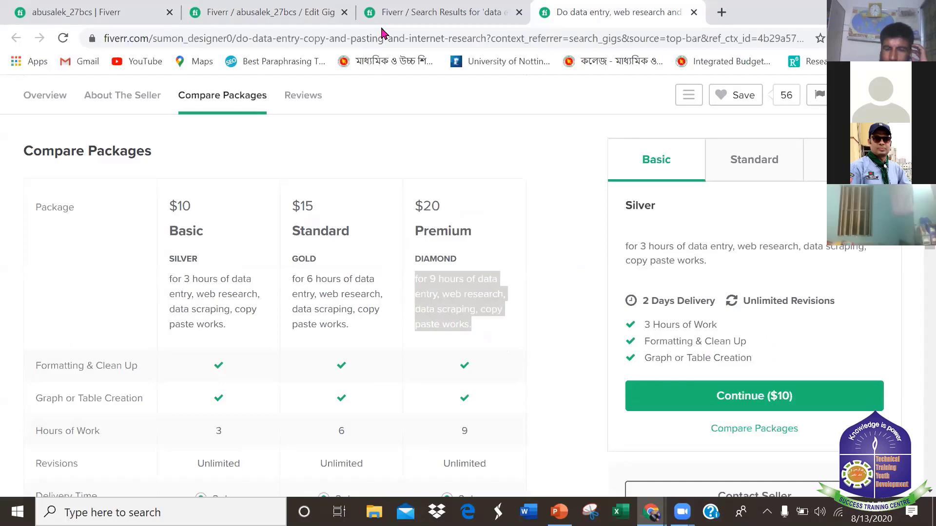
{"action": "left_click", "coordinate": [266, 13]}
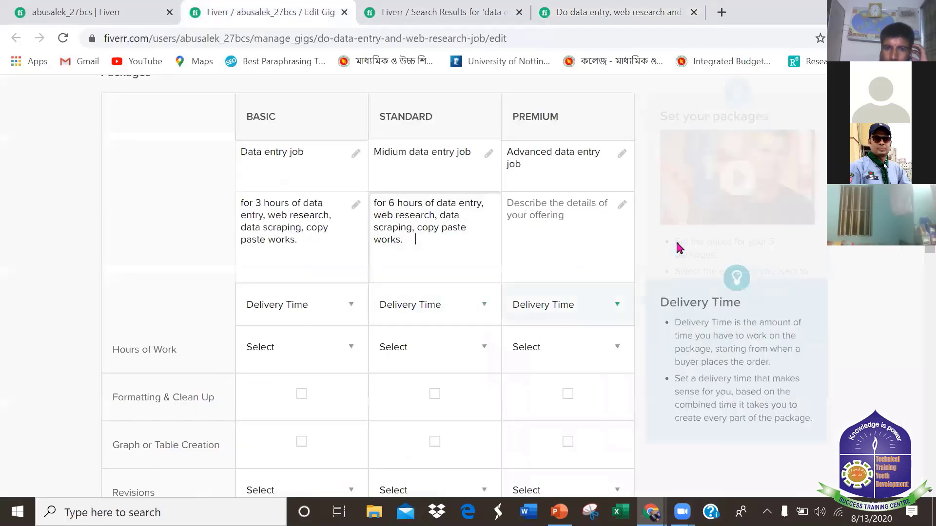
{"action": "key", "text": "ctrl+v"}
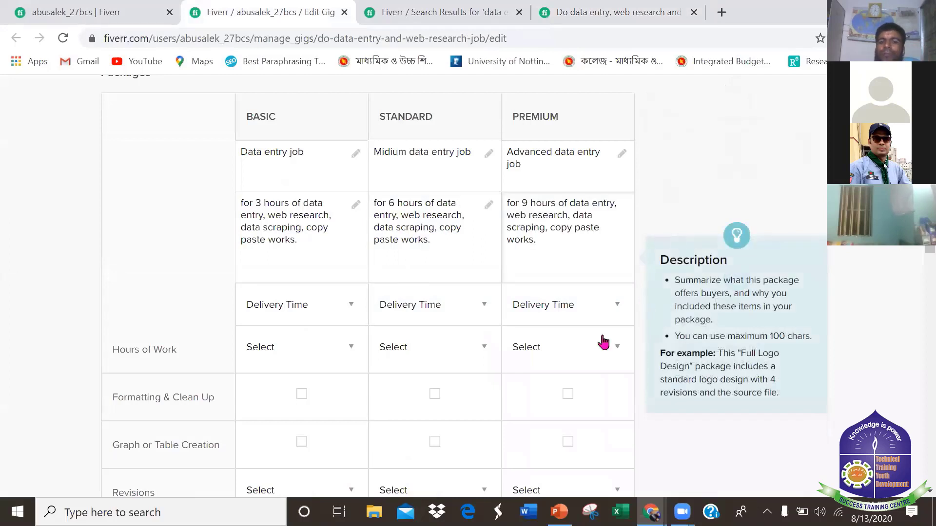
Set the delivery time to 1 day for Basic, 2 days for Standard and 4 days for Premium.
{"action": "left_click", "coordinate": [350, 316]}
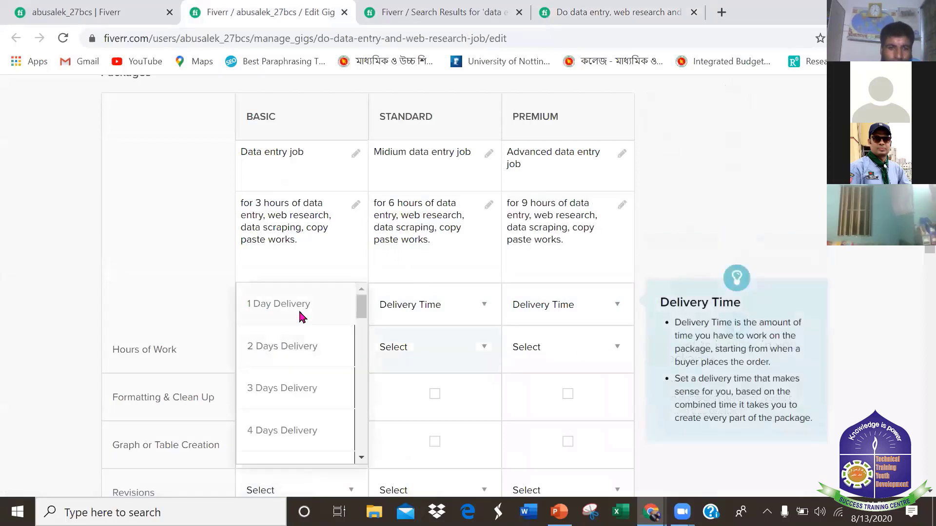
{"action": "left_click", "coordinate": [303, 314]}
{"action": "left_click", "coordinate": [476, 301]}
{"action": "left_click", "coordinate": [431, 347]}
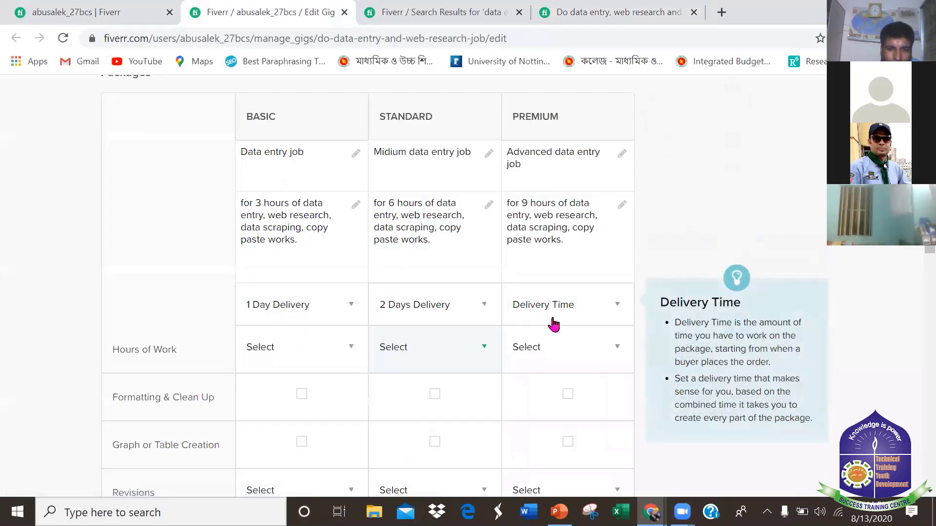
{"action": "left_click", "coordinate": [580, 312]}
{"action": "left_click", "coordinate": [568, 430]}
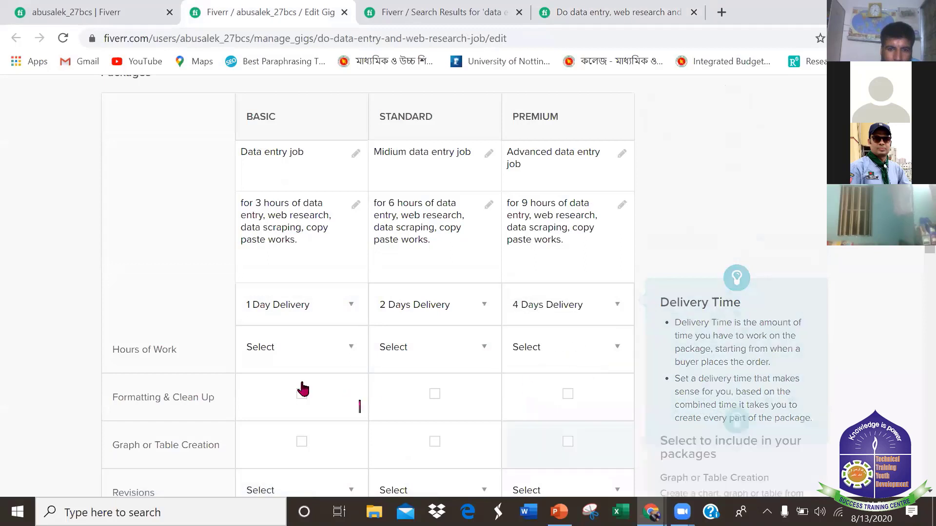
Set the hours of work to 1 for Basic, 2 for Standard and 8 for Premium.
{"action": "left_click", "coordinate": [301, 348]}
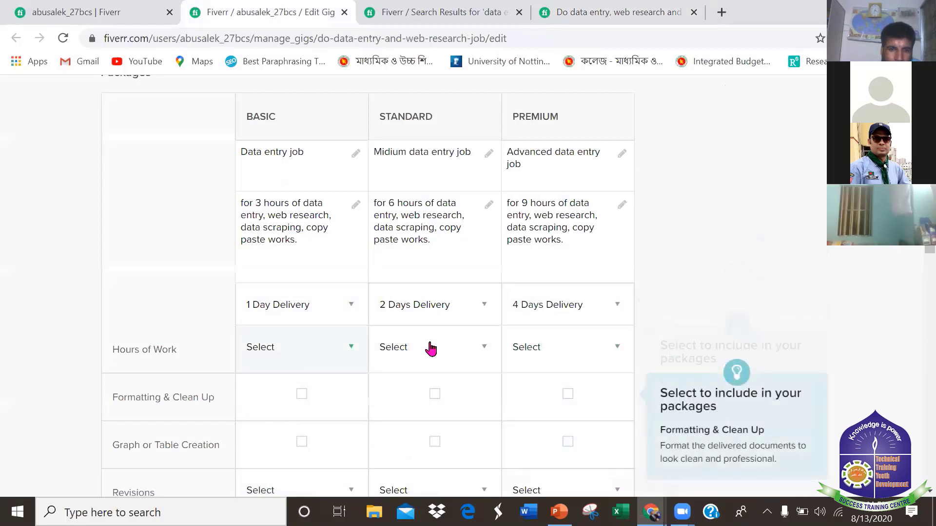
{"action": "left_click", "coordinate": [292, 389]}
{"action": "left_click", "coordinate": [432, 347]}
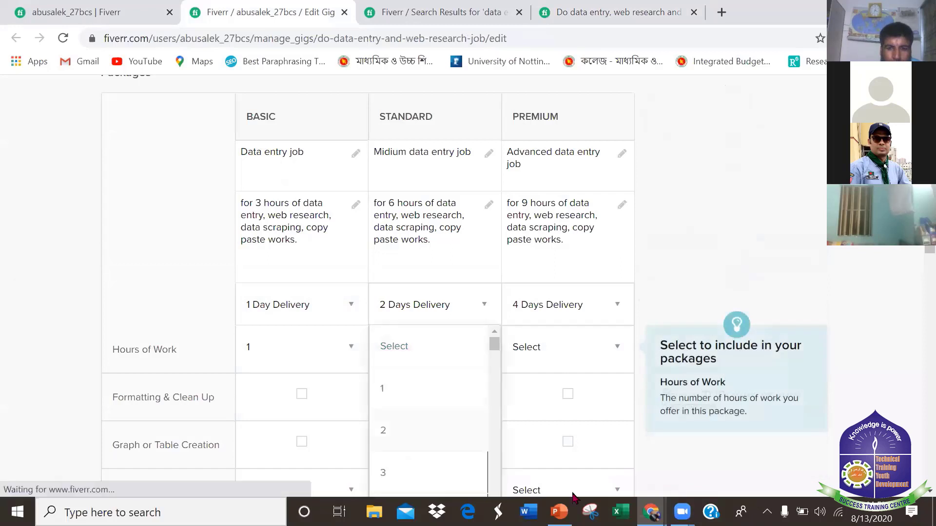
{"action": "left_click", "coordinate": [432, 430]}
{"action": "left_click", "coordinate": [566, 347]}
{"action": "left_click", "coordinate": [624, 348]}
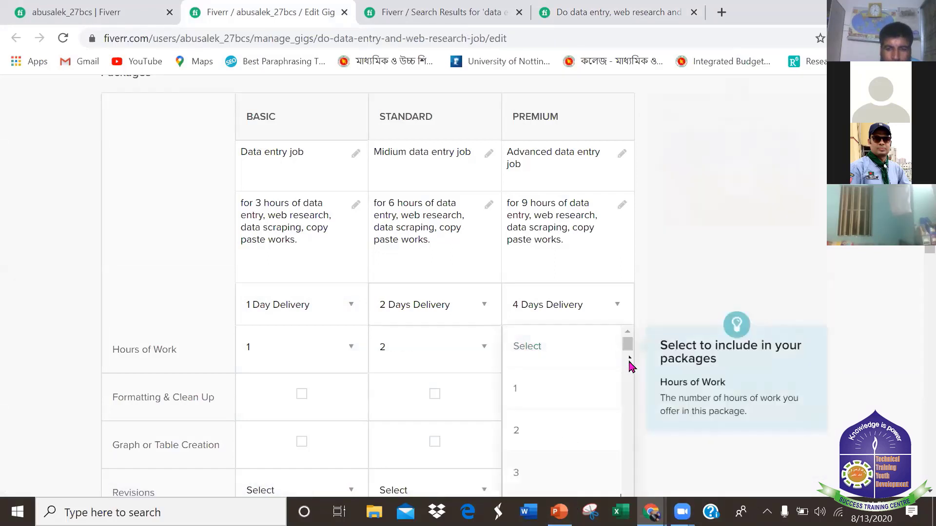
{"action": "scroll", "coordinate": [614, 383], "scroll_direction": "down", "scroll_amount": 5}
{"action": "left_click", "coordinate": [539, 386]}
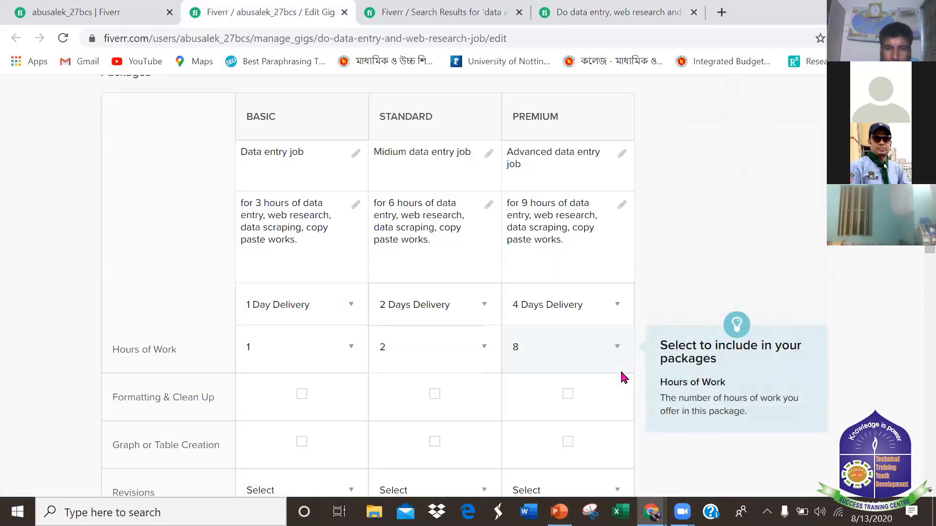
Include Formatting & Clean Up and Graph or Table Creation in the Basic, Standard and Premium packages.
{"action": "scroll", "coordinate": [337, 375], "scroll_direction": "down", "scroll_amount": 2}
{"action": "left_click", "coordinate": [302, 274]}
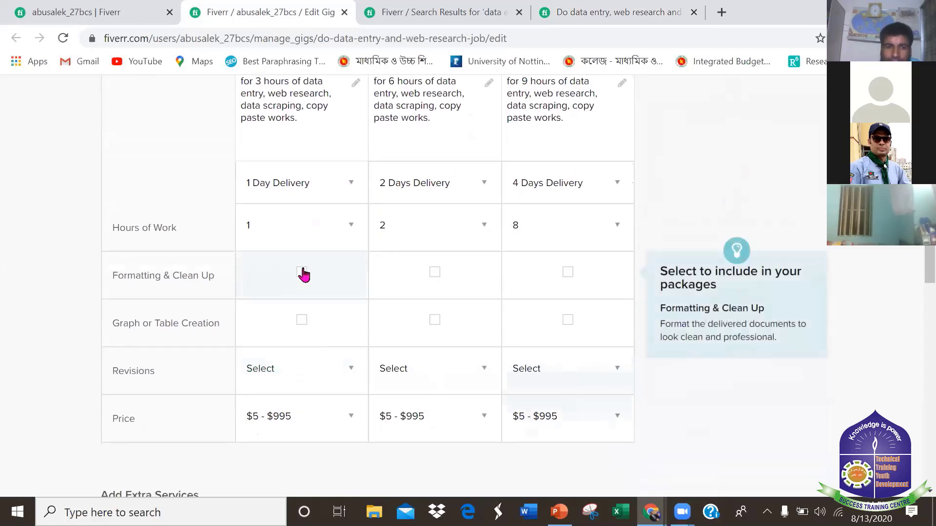
{"action": "left_click", "coordinate": [436, 273]}
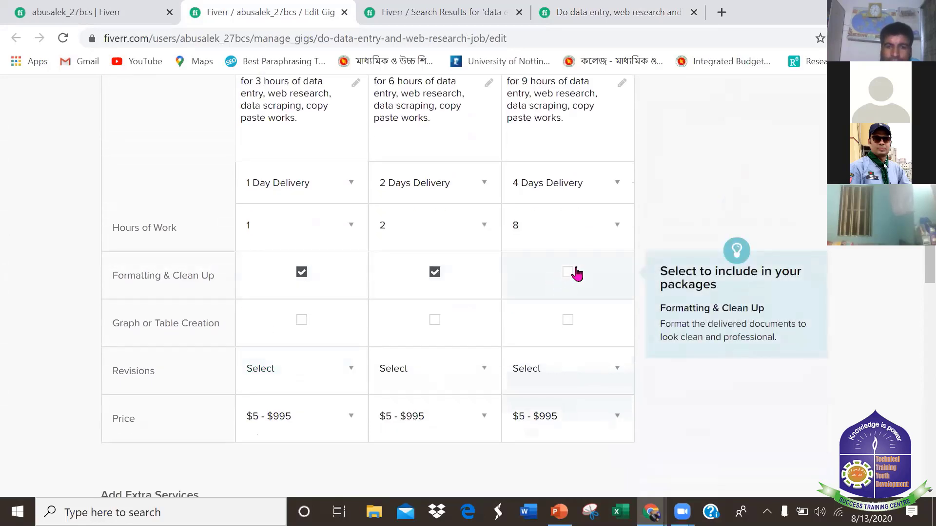
{"action": "left_click", "coordinate": [574, 272]}
{"action": "left_click", "coordinate": [303, 321]}
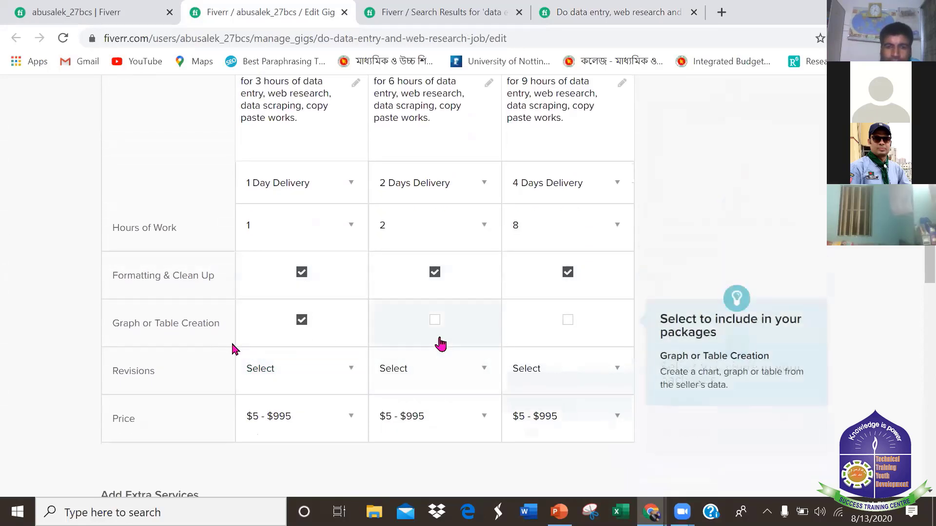
{"action": "left_click", "coordinate": [436, 322]}
{"action": "left_click", "coordinate": [575, 322]}
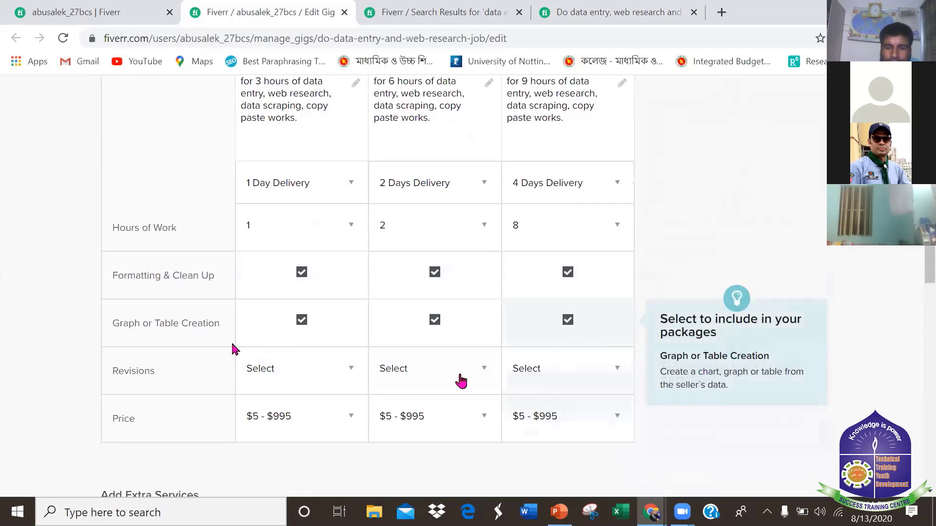
Set the number of revisions to 3 for Basic, 2 for Standard and 5 for Premium.
{"action": "left_click", "coordinate": [337, 373]}
{"action": "scroll", "coordinate": [264, 400], "scroll_direction": "down", "scroll_amount": 2}
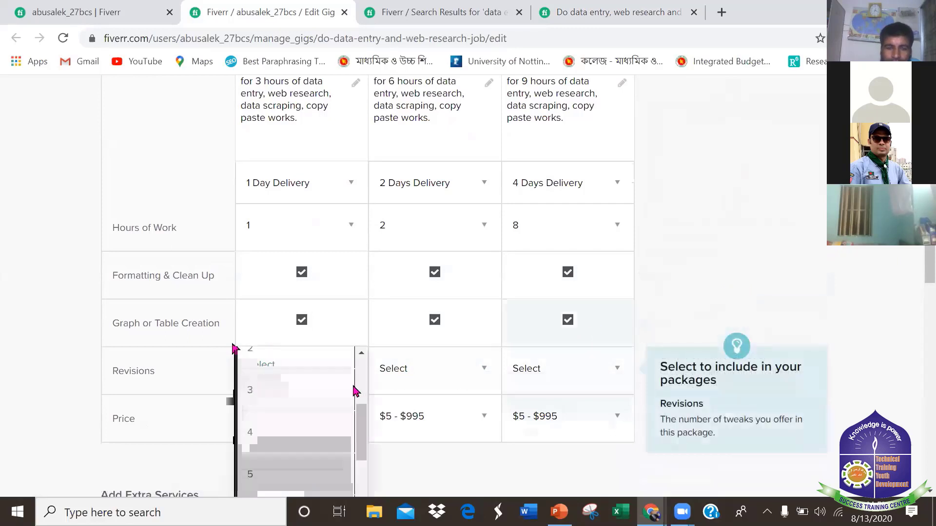
{"action": "left_click", "coordinate": [265, 401]}
{"action": "left_click", "coordinate": [481, 372]}
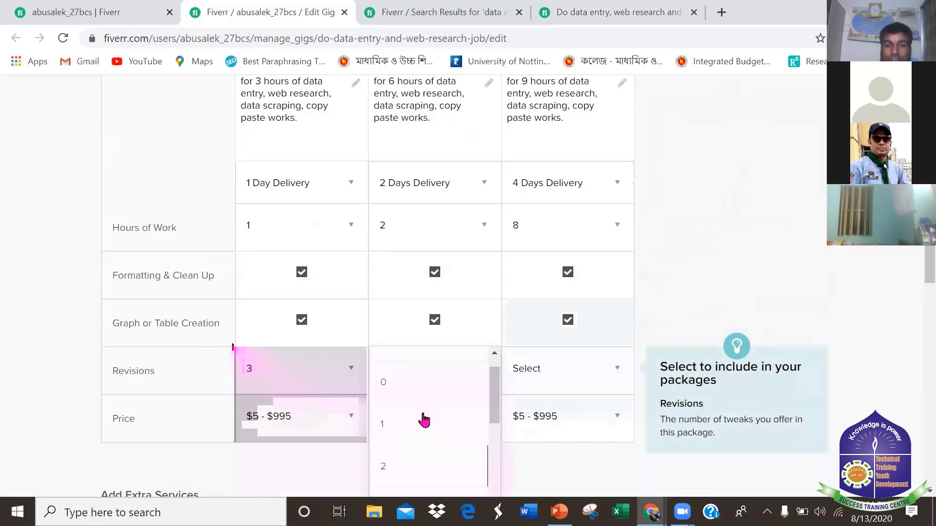
{"action": "scroll", "coordinate": [424, 420], "scroll_direction": "down", "scroll_amount": 1}
{"action": "left_click", "coordinate": [417, 412]}
{"action": "left_click", "coordinate": [539, 388]}
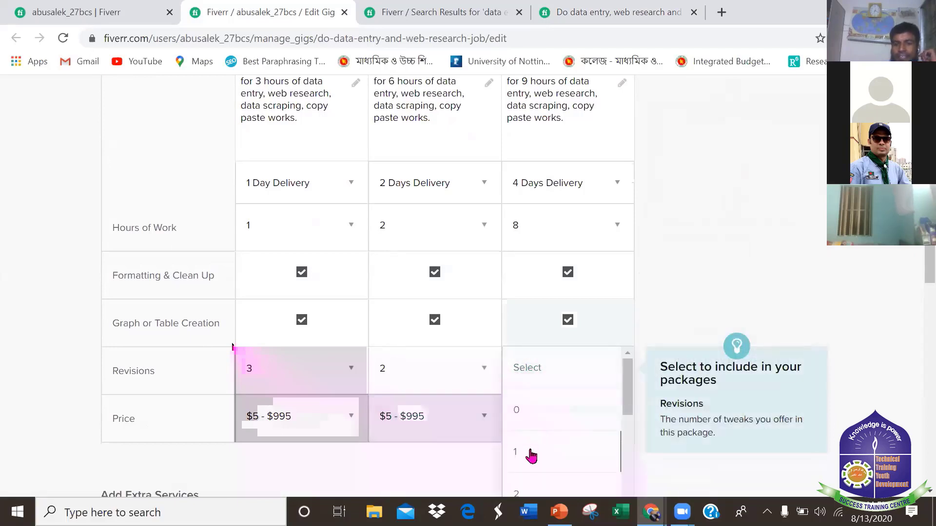
{"action": "scroll", "coordinate": [537, 456], "scroll_direction": "down", "scroll_amount": 2}
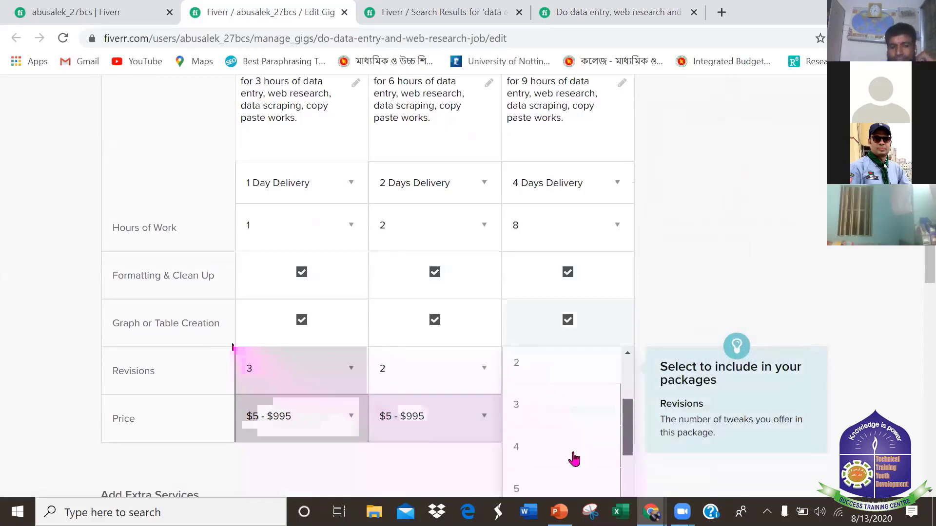
{"action": "left_click", "coordinate": [526, 479]}
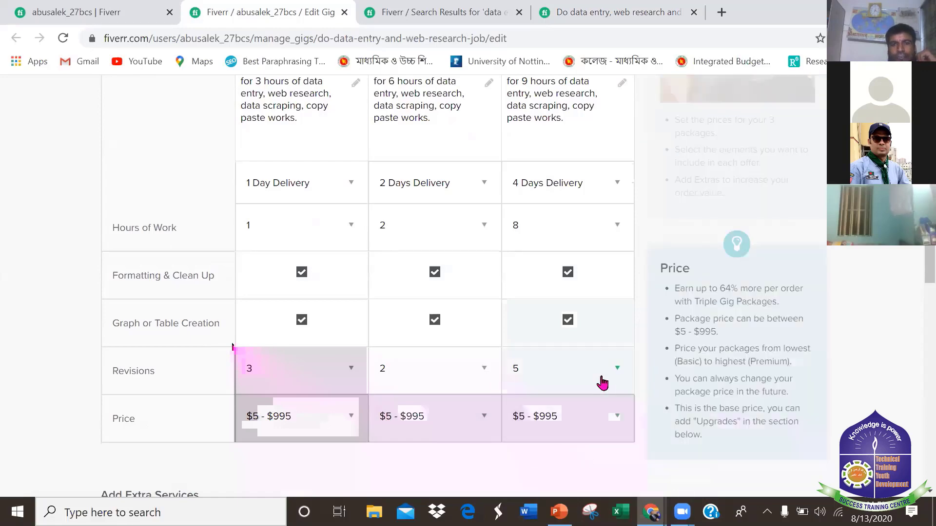
Set the package prices to $10 for Basic, $15 for Standard and $20 for Premium.
{"action": "scroll", "coordinate": [408, 394], "scroll_direction": "down", "scroll_amount": 1}
{"action": "scroll", "coordinate": [408, 394], "scroll_direction": "down", "scroll_amount": 1}
{"action": "left_click", "coordinate": [302, 320]}
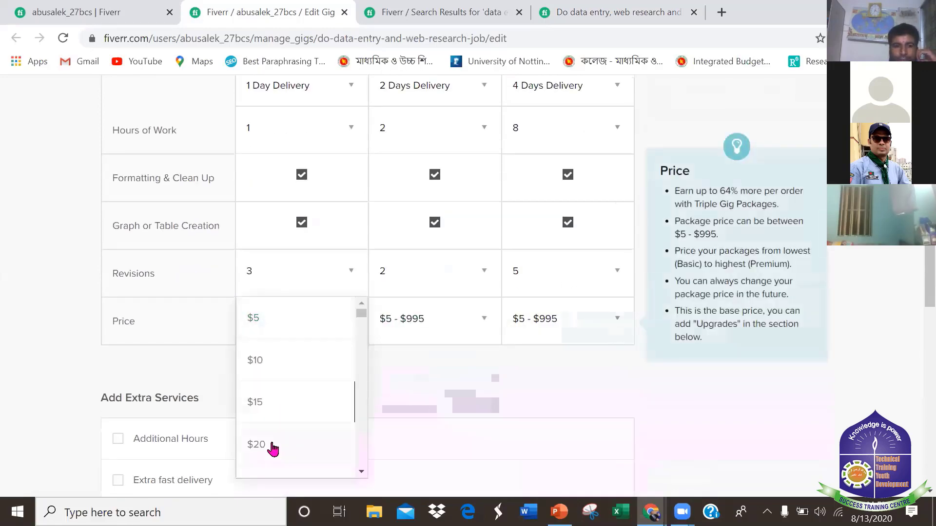
{"action": "left_click", "coordinate": [336, 360]}
{"action": "left_click", "coordinate": [401, 341]}
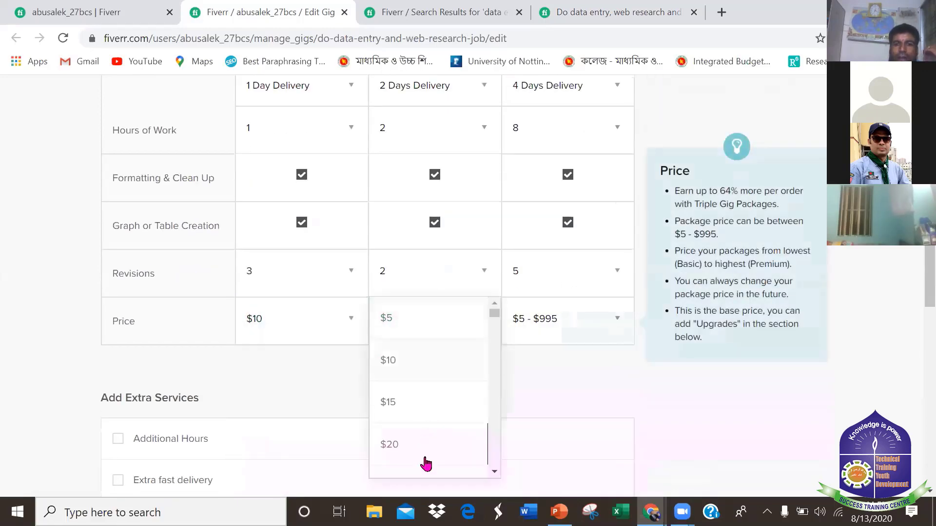
{"action": "left_click", "coordinate": [414, 412]}
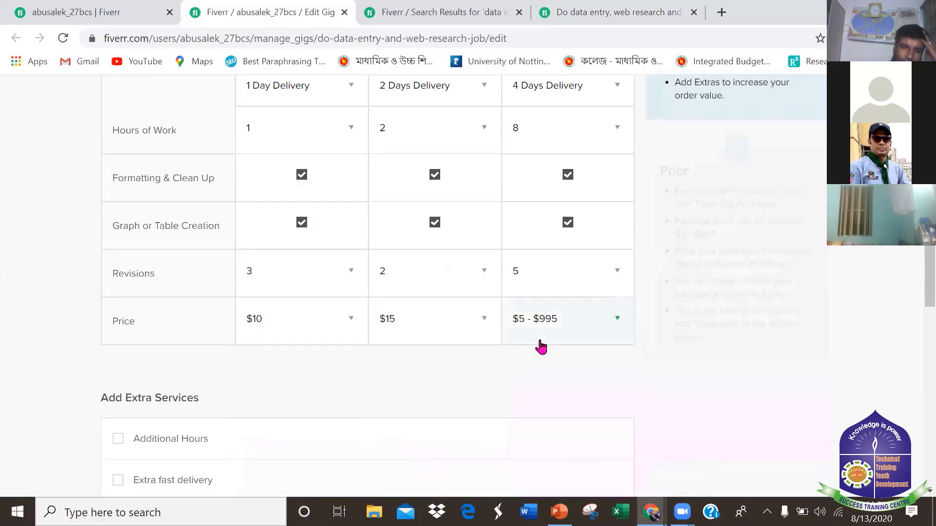
{"action": "left_click", "coordinate": [538, 337]}
{"action": "left_click", "coordinate": [533, 443]}
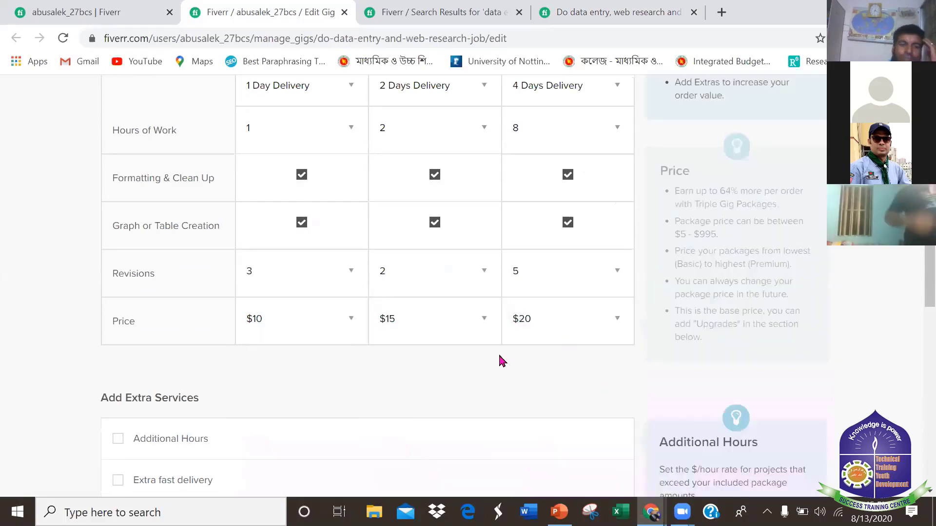
Save the package pricing without extra services and continue to the Description & FAQ section.
{"action": "scroll", "coordinate": [518, 445], "scroll_direction": "down", "scroll_amount": 3}
{"action": "scroll", "coordinate": [571, 346], "scroll_direction": "down", "scroll_amount": 4}
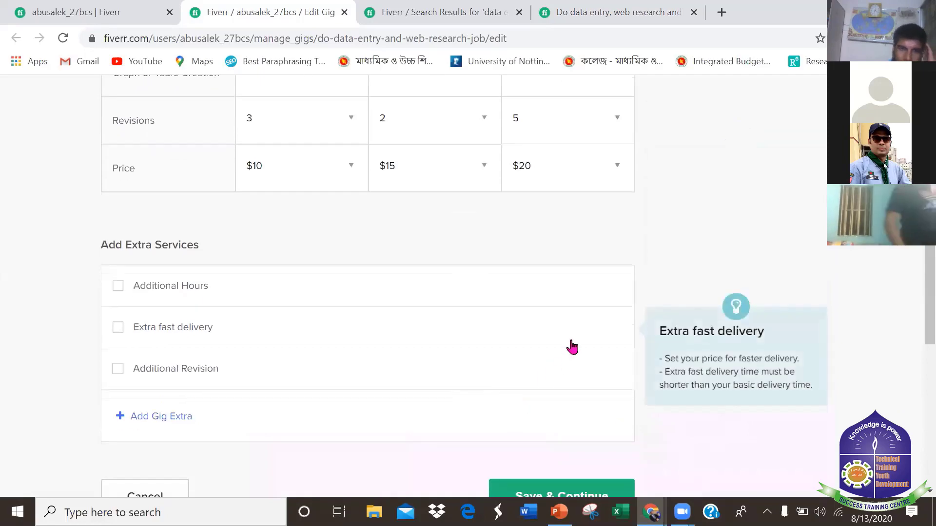
{"action": "left_click", "coordinate": [572, 346]}
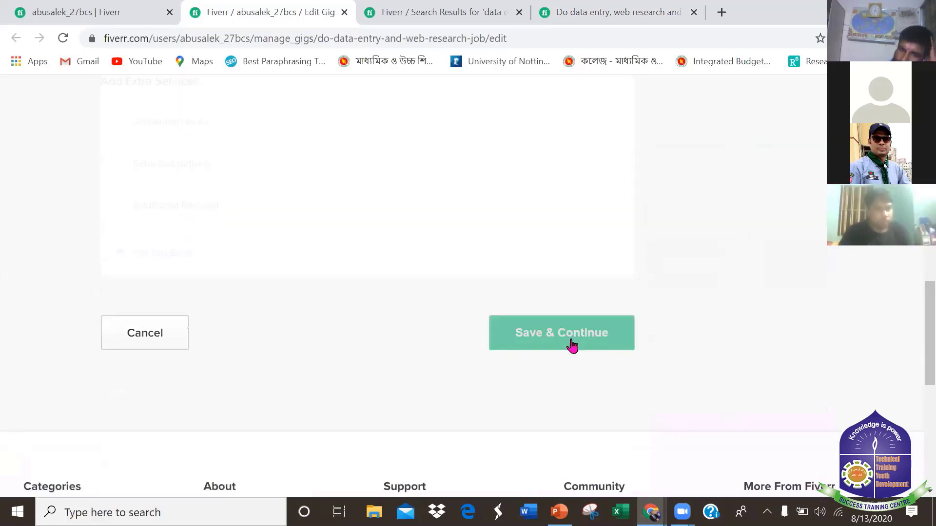
{"action": "scroll", "coordinate": [556, 358], "scroll_direction": "up", "scroll_amount": 2}
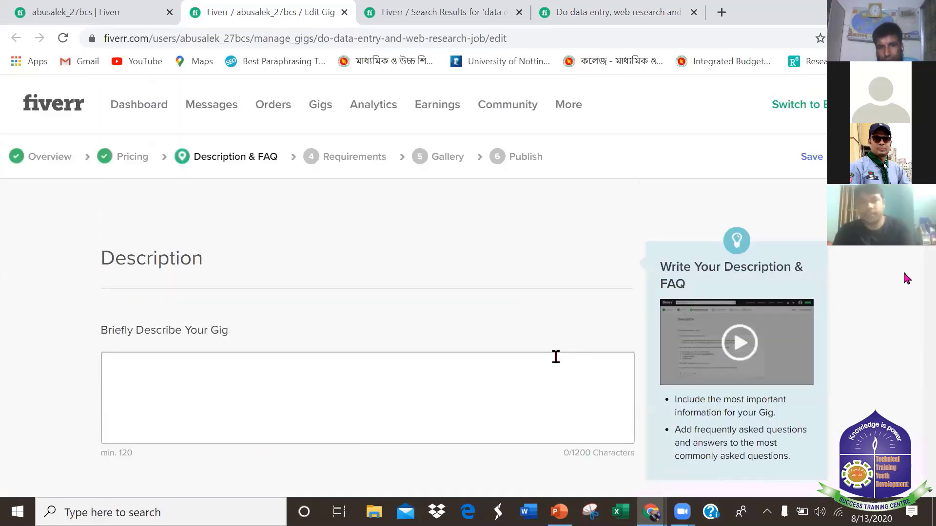
Copy the reference seller's full introduction, from "Hello," to "Thank You", into the edited gig's description.
{"action": "scroll", "coordinate": [439, 302], "scroll_direction": "down", "scroll_amount": 2}
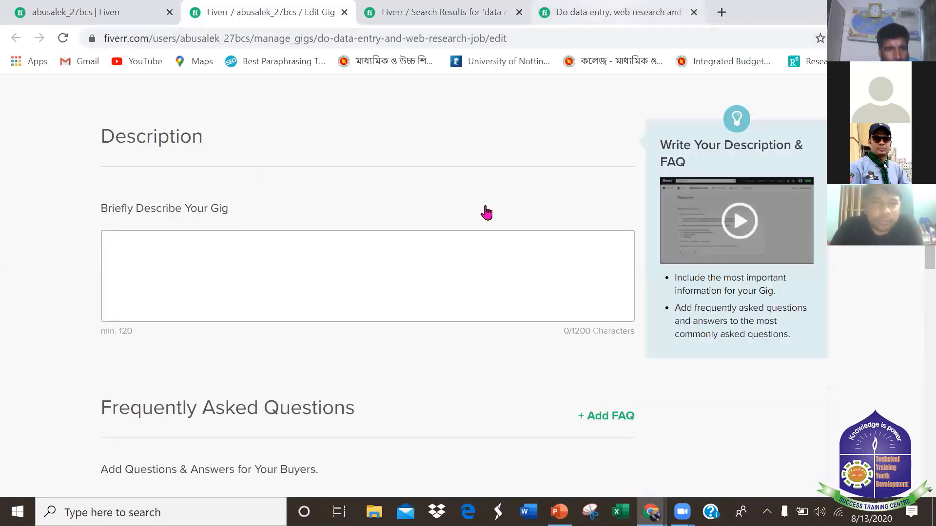
{"action": "key", "text": "ctrl+Tab"}
{"action": "key", "text": "ctrl+Tab"}
{"action": "scroll", "coordinate": [484, 211], "scroll_direction": "down", "scroll_amount": 4}
{"action": "scroll", "coordinate": [485, 211], "scroll_direction": "up", "scroll_amount": 2}
{"action": "scroll", "coordinate": [487, 211], "scroll_direction": "up", "scroll_amount": 3}
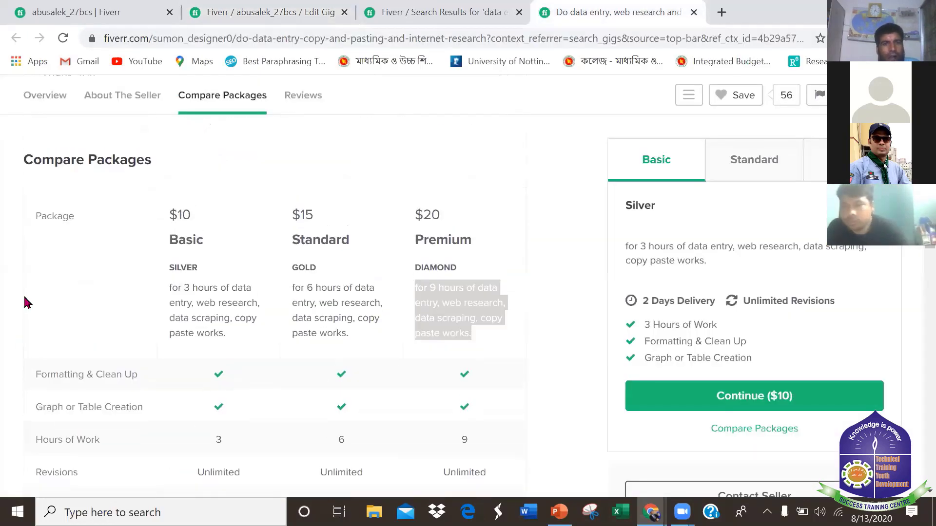
{"action": "scroll", "coordinate": [41, 238], "scroll_direction": "up", "scroll_amount": 6}
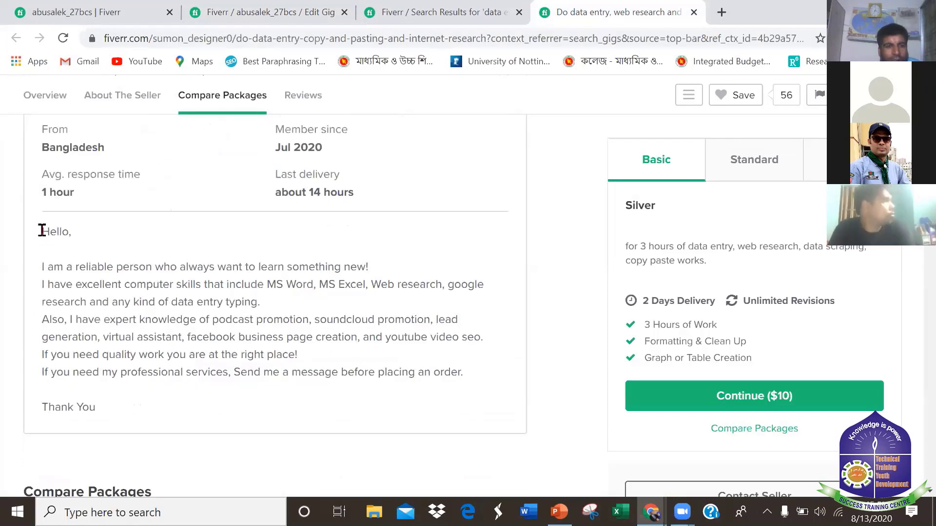
{"action": "left_click_drag", "start_coordinate": [120, 256], "coordinate": [214, 418]}
{"action": "key", "text": "ctrl+c"}
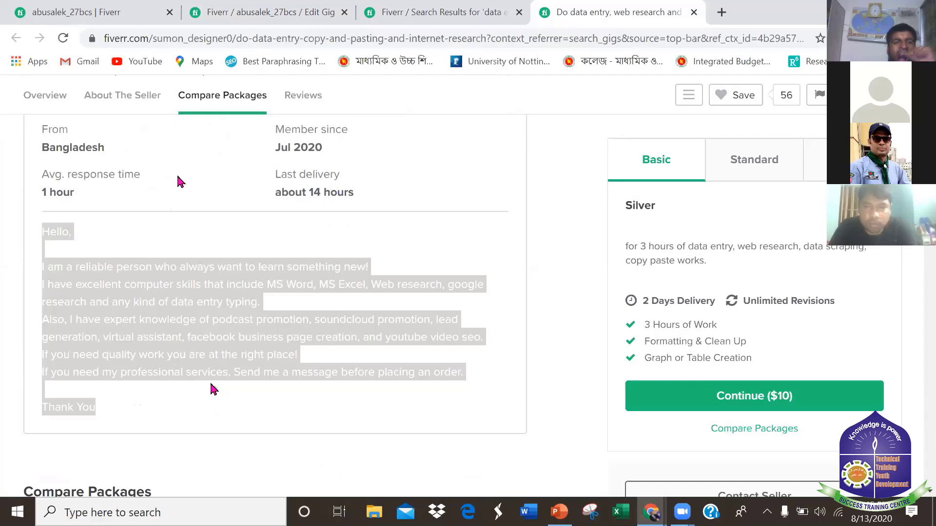
{"action": "left_click", "coordinate": [268, 12]}
{"action": "left_click", "coordinate": [195, 249]}
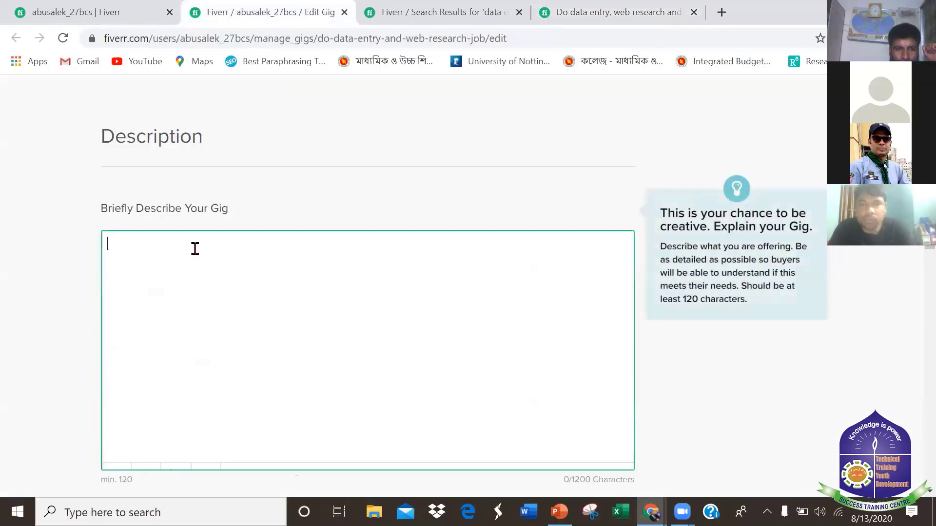
{"action": "key", "text": "ctrl+v"}
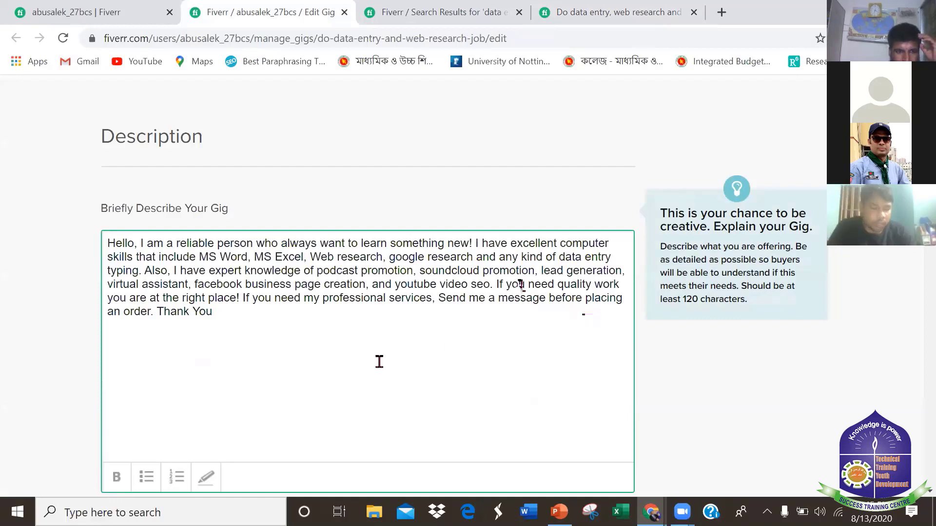
Save the gig description without adding an FAQ and continue to the Requirements section.
{"action": "scroll", "coordinate": [463, 356], "scroll_direction": "down", "scroll_amount": 1}
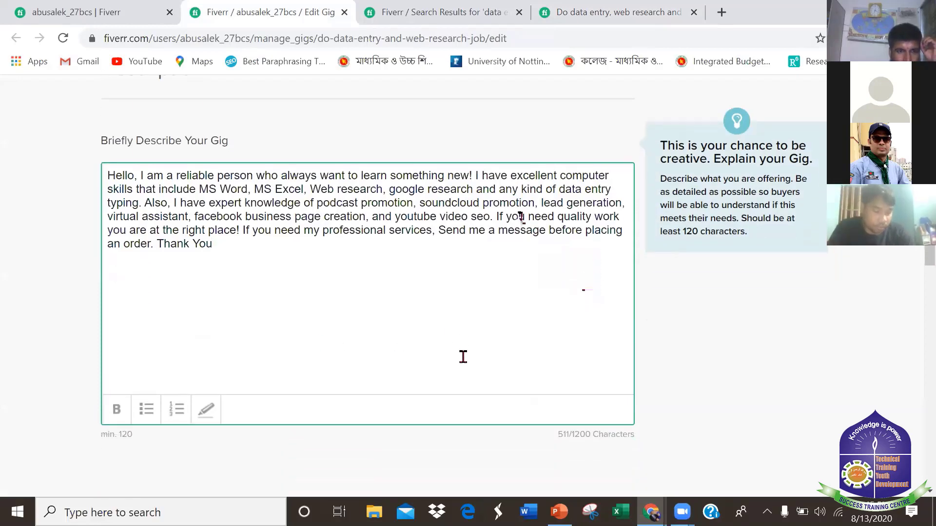
{"action": "scroll", "coordinate": [463, 357], "scroll_direction": "down", "scroll_amount": 3}
{"action": "scroll", "coordinate": [595, 375], "scroll_direction": "down", "scroll_amount": 4}
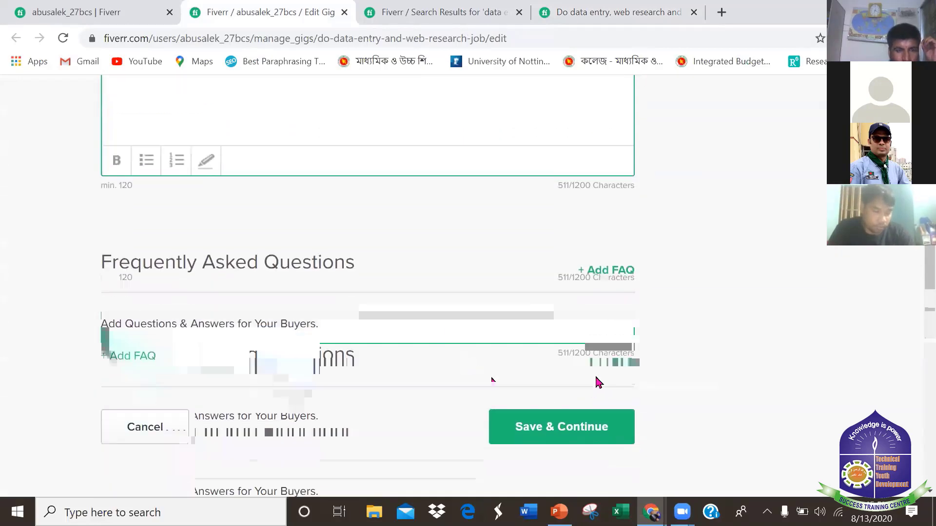
{"action": "left_click", "coordinate": [591, 358]}
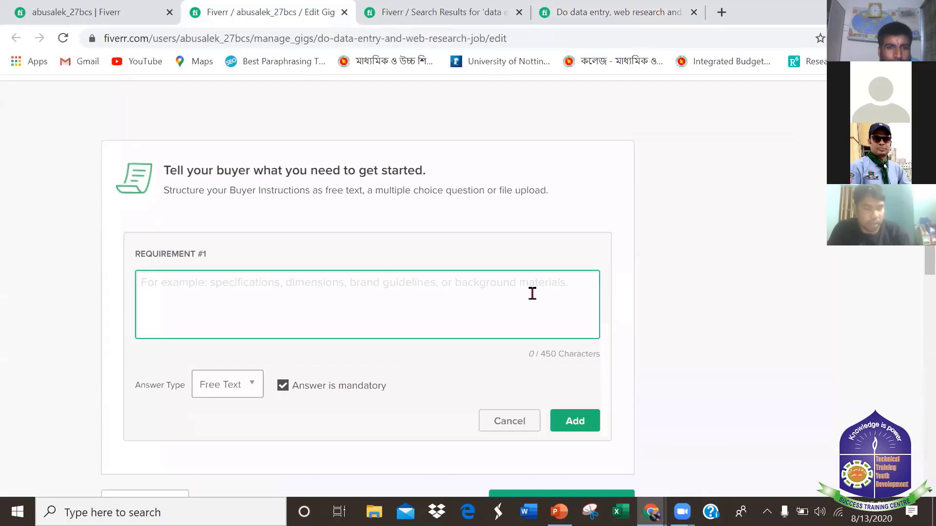
Enter "Data source, Web site link" as the text of the first buyer requirement.
{"action": "type", "text": "Da"}
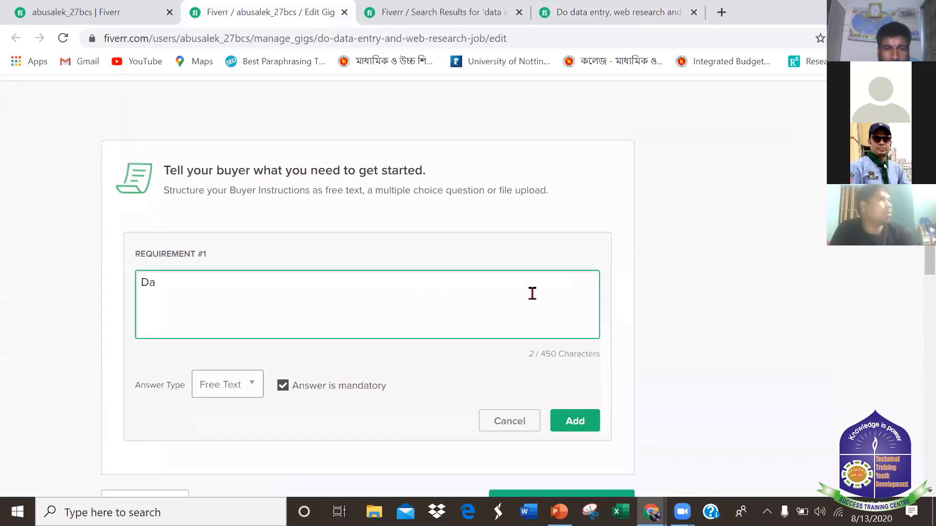
{"action": "type", "text": "ta source, Data link"}
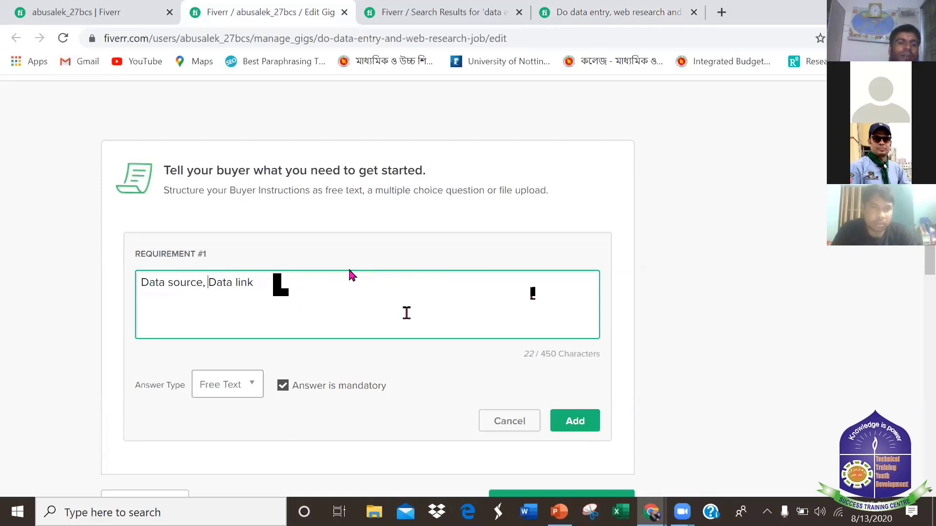
{"action": "key", "text": "BackSpace"}
{"action": "key", "text": "Delete"}
{"action": "key", "text": "Delete"}
{"action": "key", "text": "Delete"}
{"action": "type", "text": "Web "}
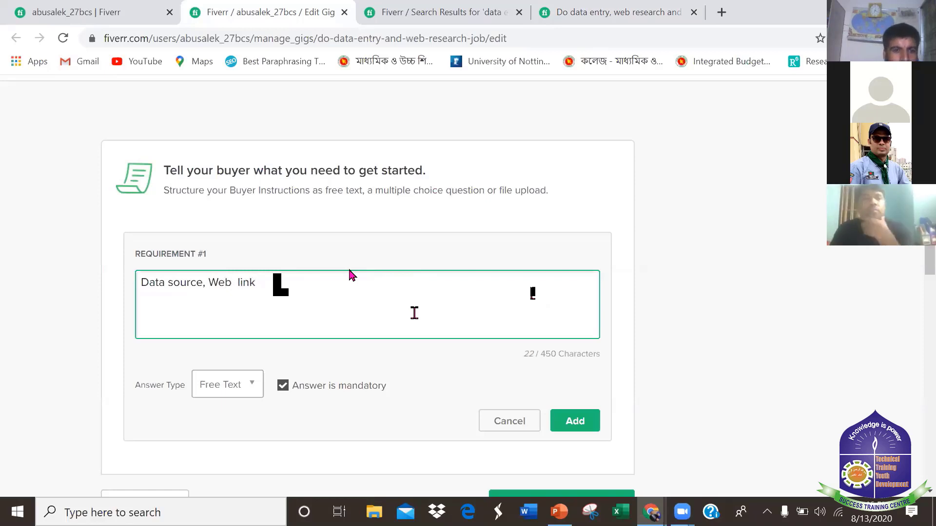
{"action": "type", "text": "sit"}
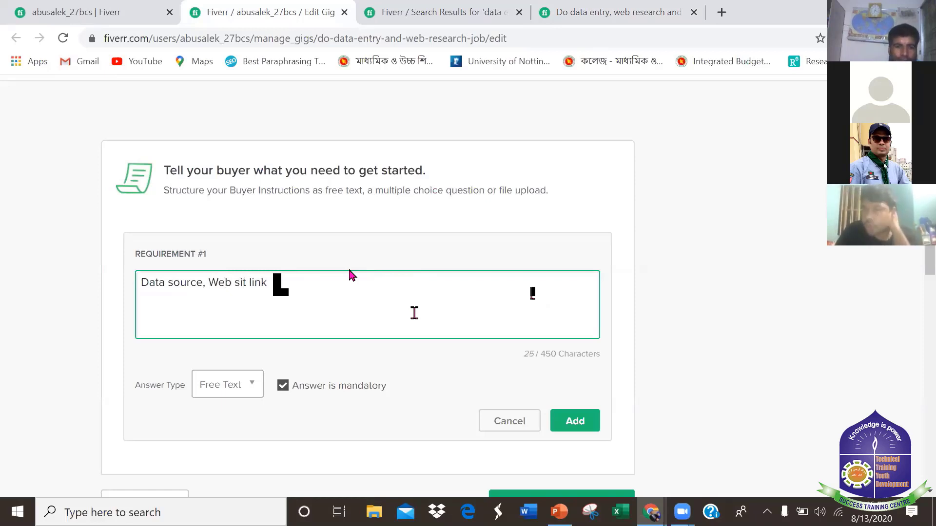
{"action": "type", "text": "e"}
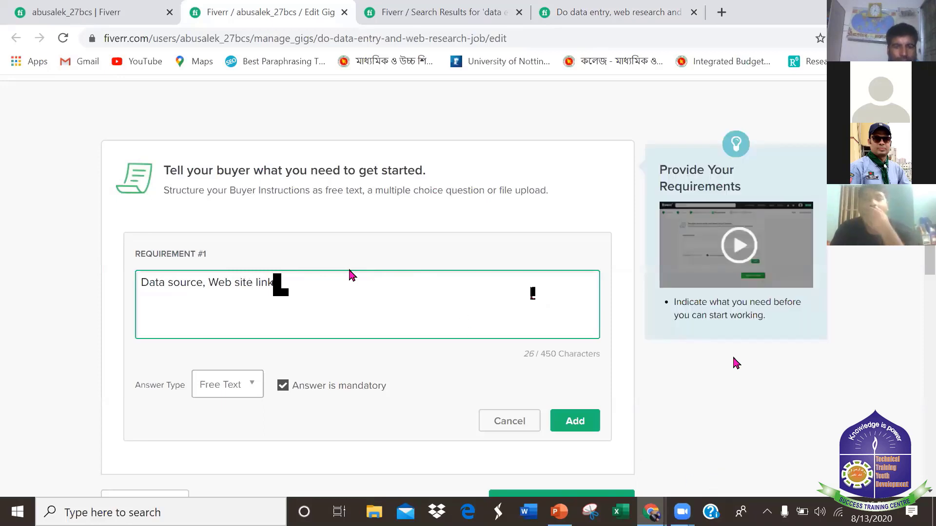
{"action": "scroll", "coordinate": [737, 353], "scroll_direction": "down", "scroll_amount": 3}
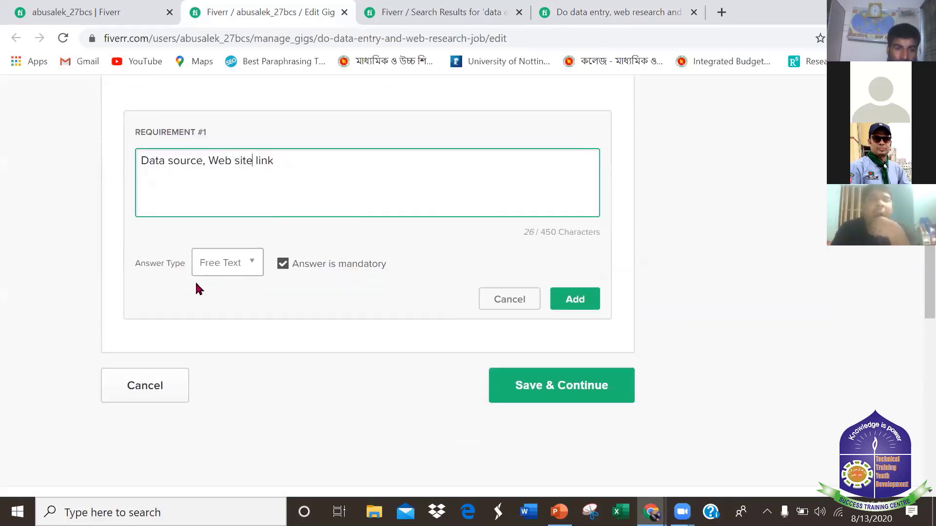
Add the requirement with Attached File as its answer type, and save it to continue to the Gallery section.
{"action": "left_click", "coordinate": [250, 267]}
{"action": "left_click", "coordinate": [223, 334]}
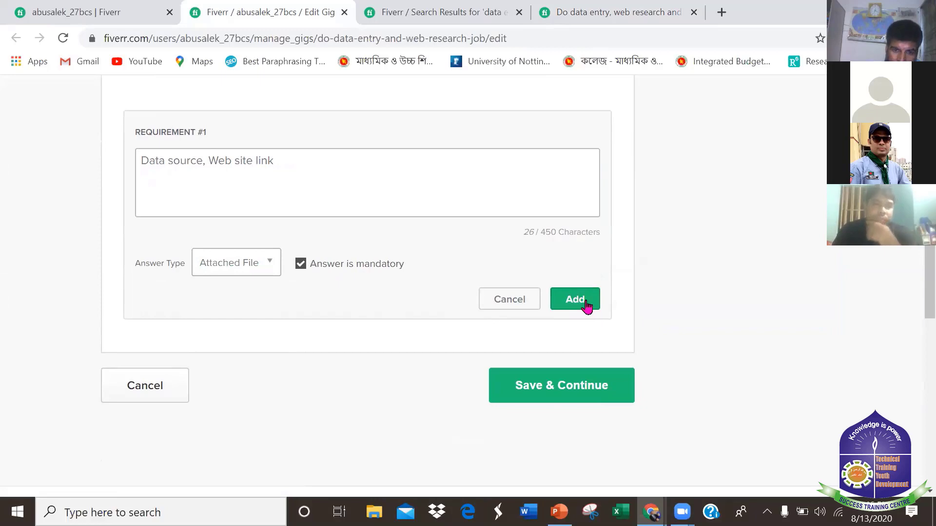
{"action": "left_click", "coordinate": [586, 306]}
{"action": "left_click", "coordinate": [564, 263]}
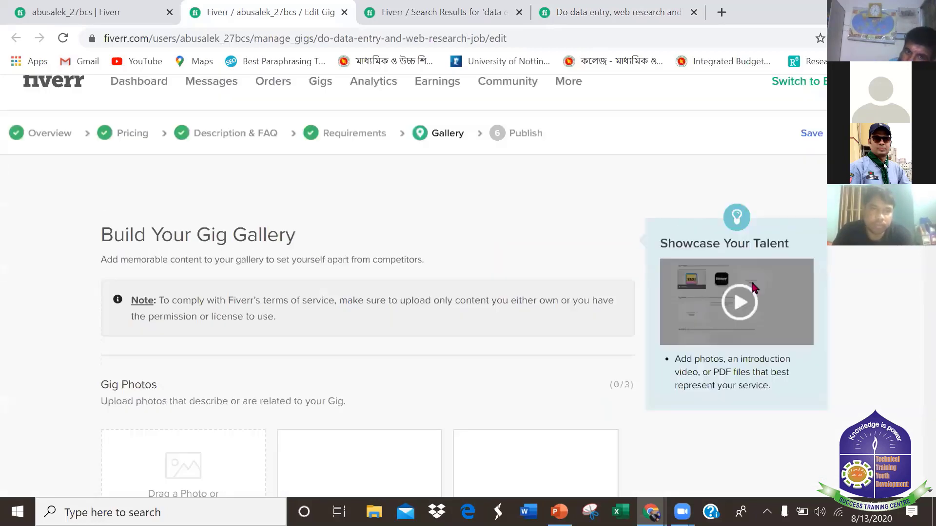
Examine the gig gallery's upload areas and guidelines for photos, video and PDFs.
{"action": "scroll", "coordinate": [753, 287], "scroll_direction": "down", "scroll_amount": 7}
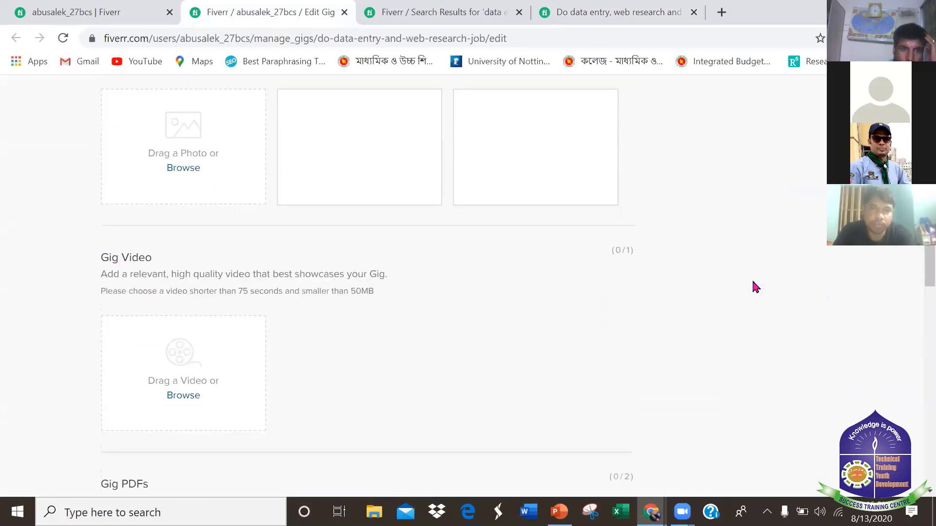
{"action": "scroll", "coordinate": [753, 282], "scroll_direction": "down", "scroll_amount": 5}
{"action": "scroll", "coordinate": [752, 282], "scroll_direction": "up", "scroll_amount": 3}
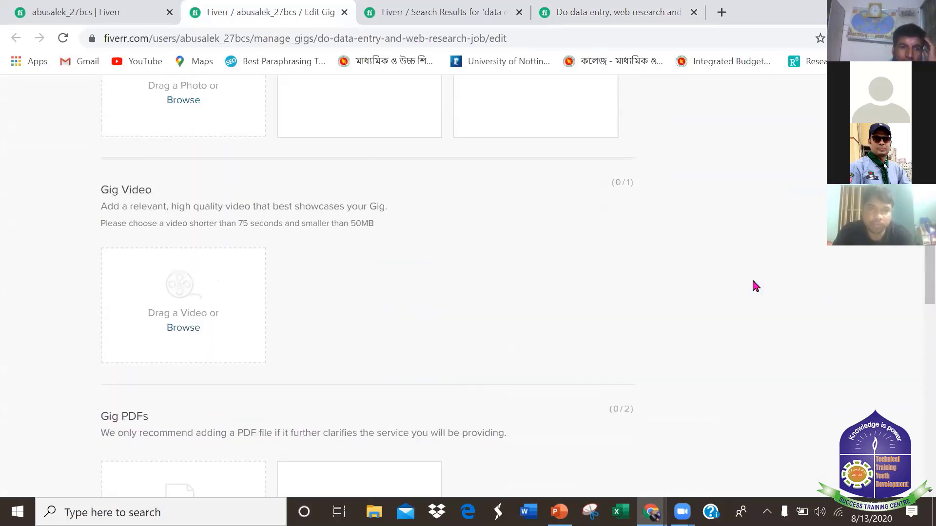
{"action": "scroll", "coordinate": [752, 282], "scroll_direction": "up", "scroll_amount": 4}
{"action": "scroll", "coordinate": [752, 282], "scroll_direction": "down", "scroll_amount": 2}
{"action": "scroll", "coordinate": [751, 281], "scroll_direction": "up", "scroll_amount": 2}
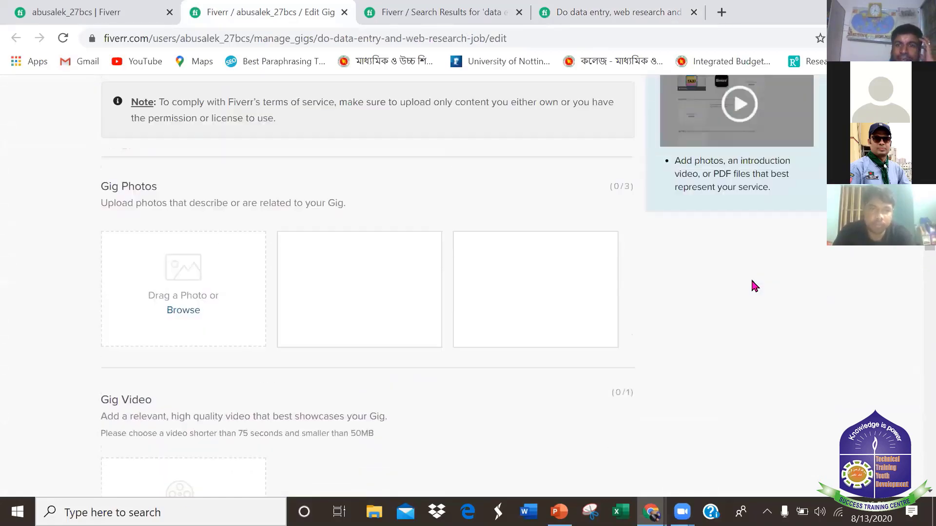
{"action": "scroll", "coordinate": [753, 286], "scroll_direction": "up", "scroll_amount": 2}
{"action": "scroll", "coordinate": [751, 285], "scroll_direction": "down", "scroll_amount": 3}
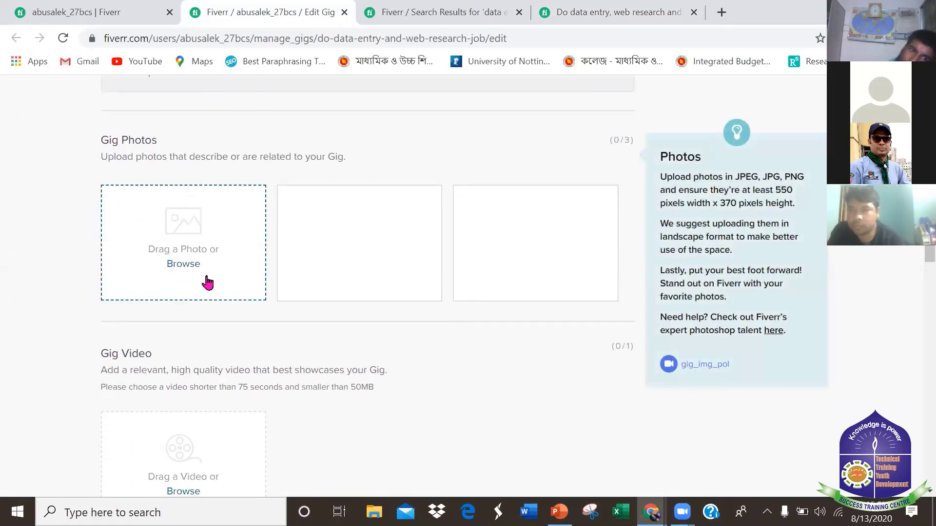
{"action": "scroll", "coordinate": [277, 282], "scroll_direction": "up", "scroll_amount": 3}
Search the web for "fiverr gig image size" in a new browser tab and read the recommended dimensions in the results.
{"action": "left_click", "coordinate": [722, 12]}
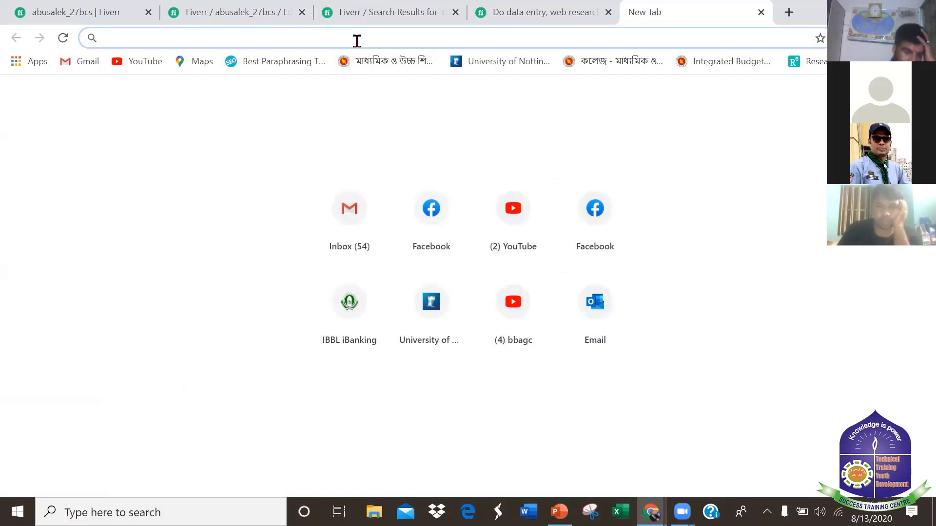
{"action": "type", "text": "fio"}
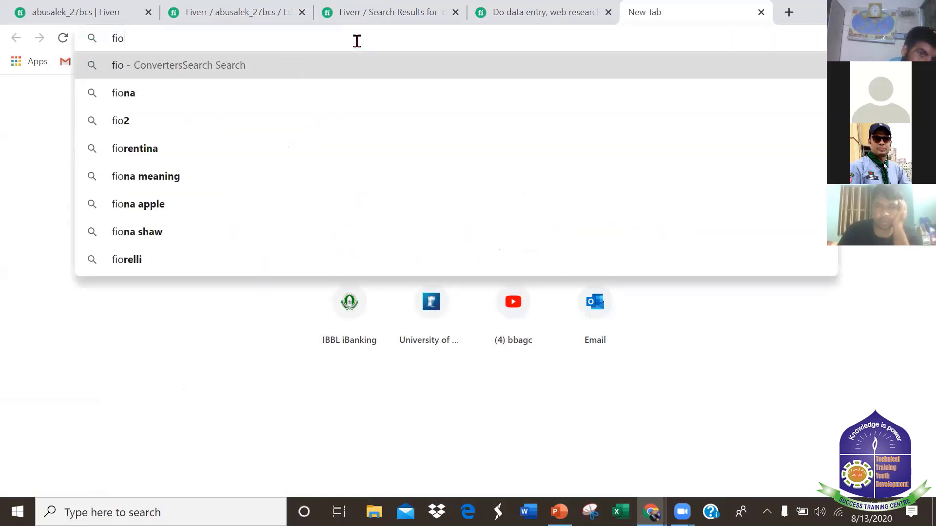
{"action": "key", "text": "BackSpace"}
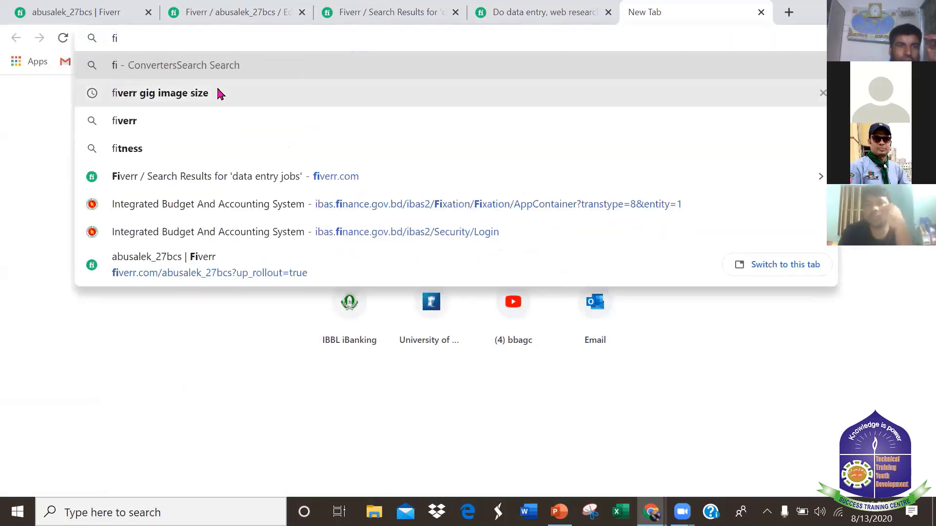
{"action": "left_click", "coordinate": [218, 92]}
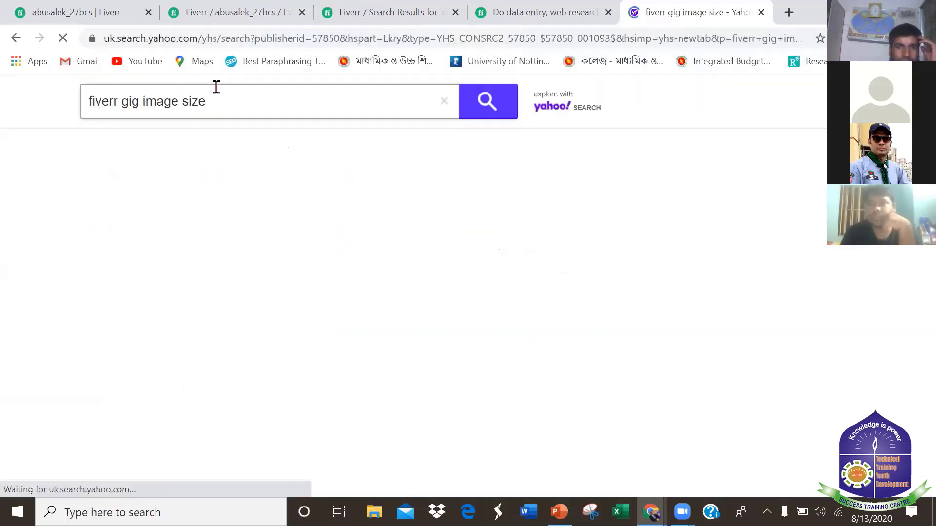
{"action": "scroll", "coordinate": [641, 293], "scroll_direction": "down", "scroll_amount": 2}
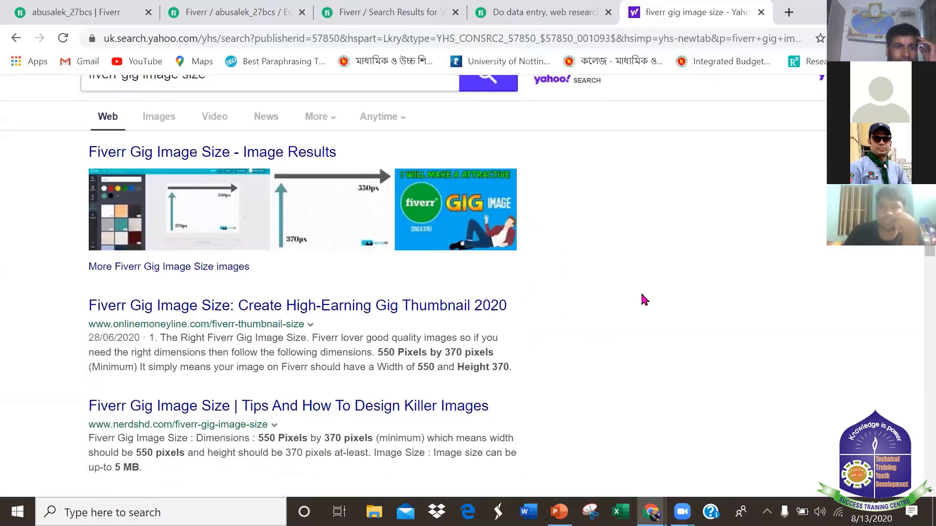
{"action": "scroll", "coordinate": [643, 298], "scroll_direction": "down", "scroll_amount": 1}
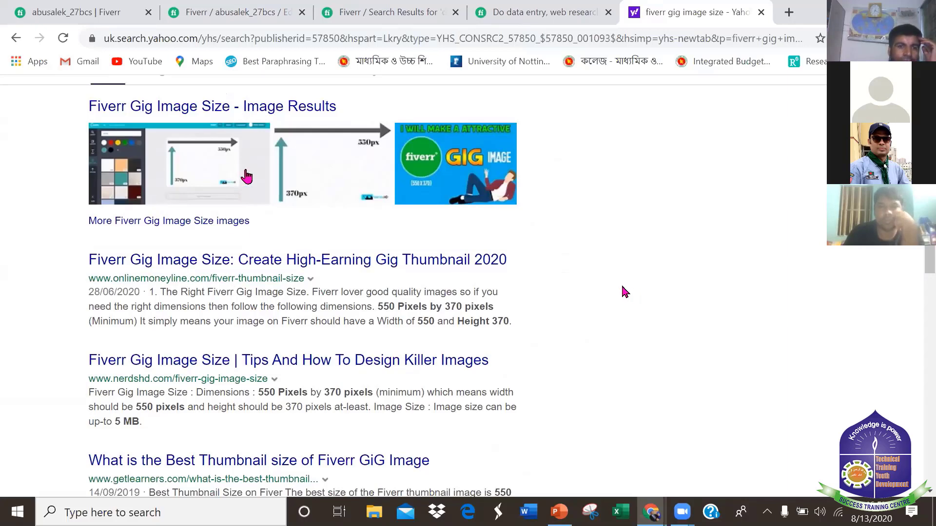
{"action": "scroll", "coordinate": [38, 147], "scroll_direction": "up", "scroll_amount": 2}
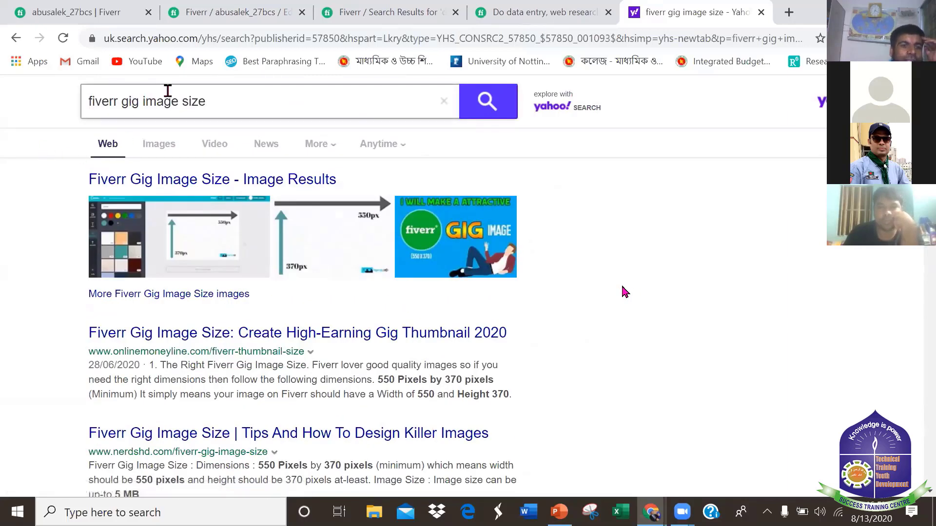
Open the image results for the gig image size search and examine the example pictures.
{"action": "left_click", "coordinate": [236, 185]}
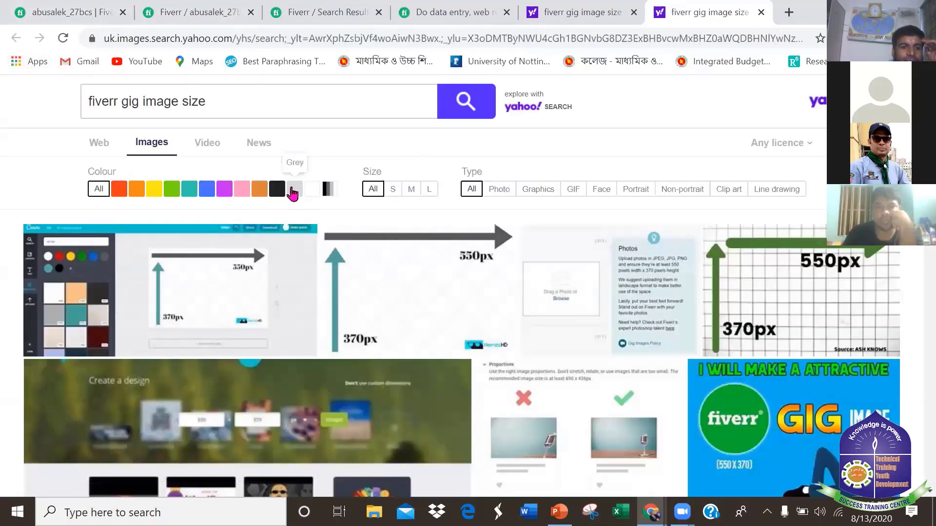
{"action": "scroll", "coordinate": [521, 365], "scroll_direction": "down", "scroll_amount": 3}
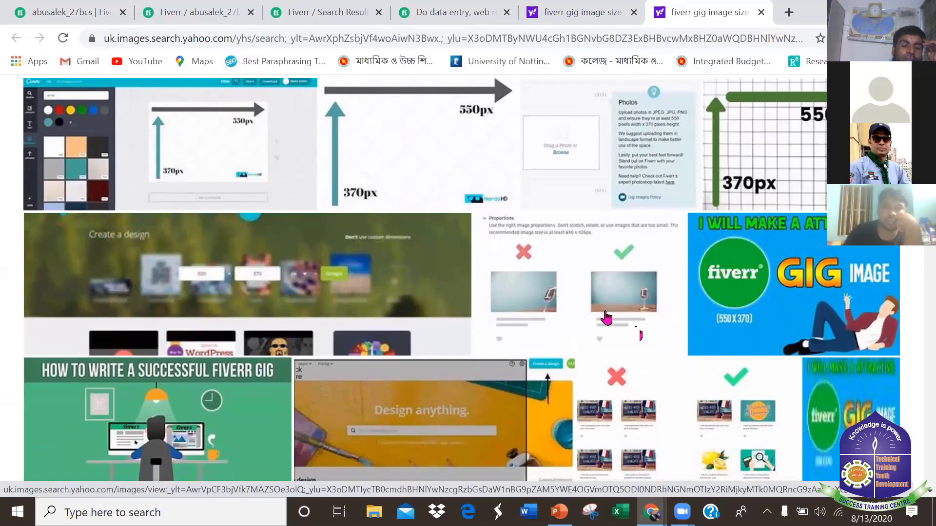
{"action": "scroll", "coordinate": [606, 318], "scroll_direction": "up", "scroll_amount": 3}
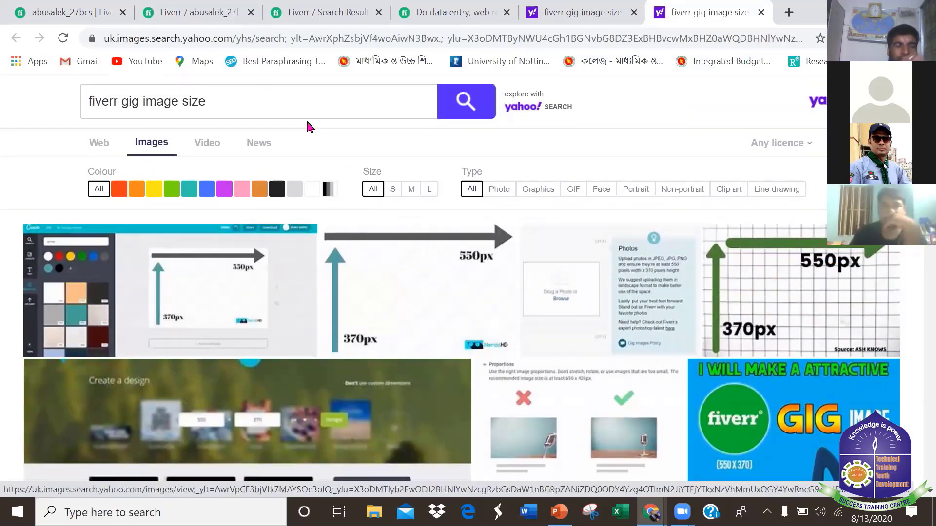
Change the image search to "fiverr gig data entry image" and run it.
{"action": "left_click", "coordinate": [303, 109]}
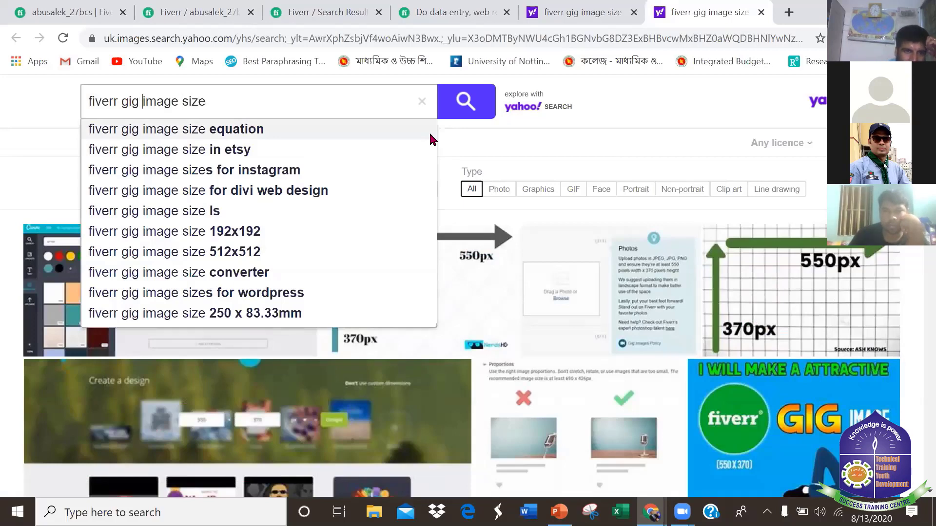
{"action": "type", "text": "data b"}
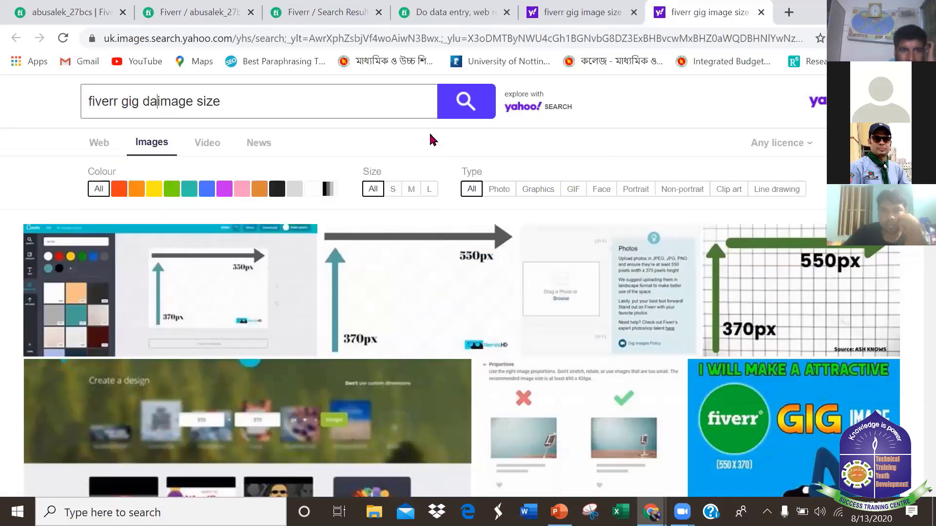
{"action": "key", "text": "BackSpace"}
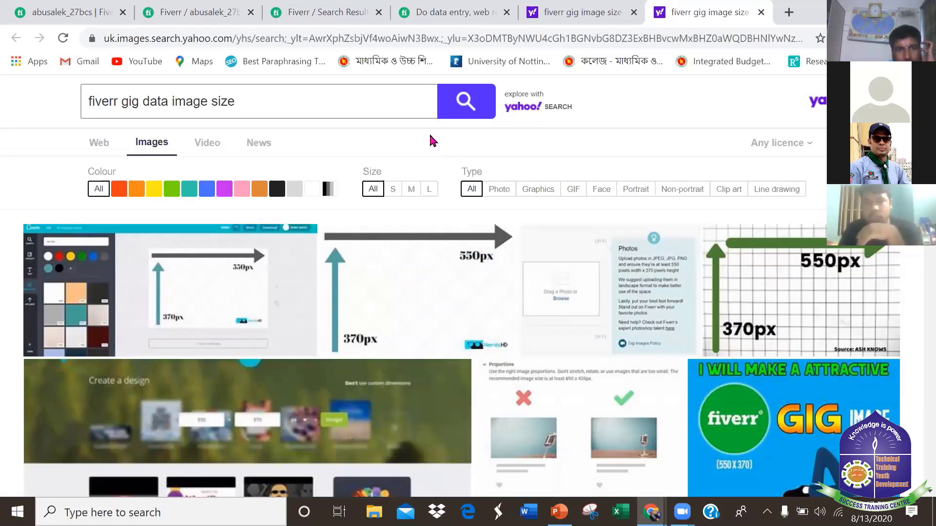
{"action": "type", "text": "entr"}
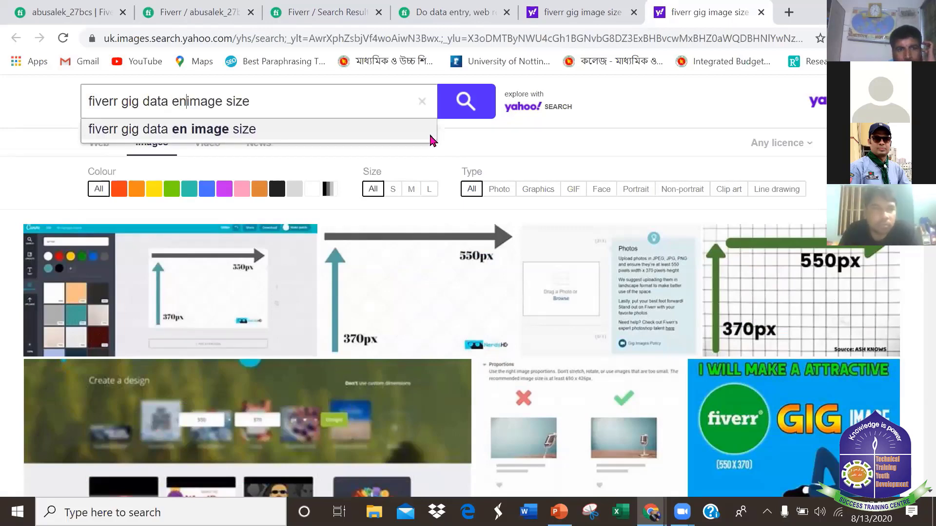
{"action": "type", "text": "y"}
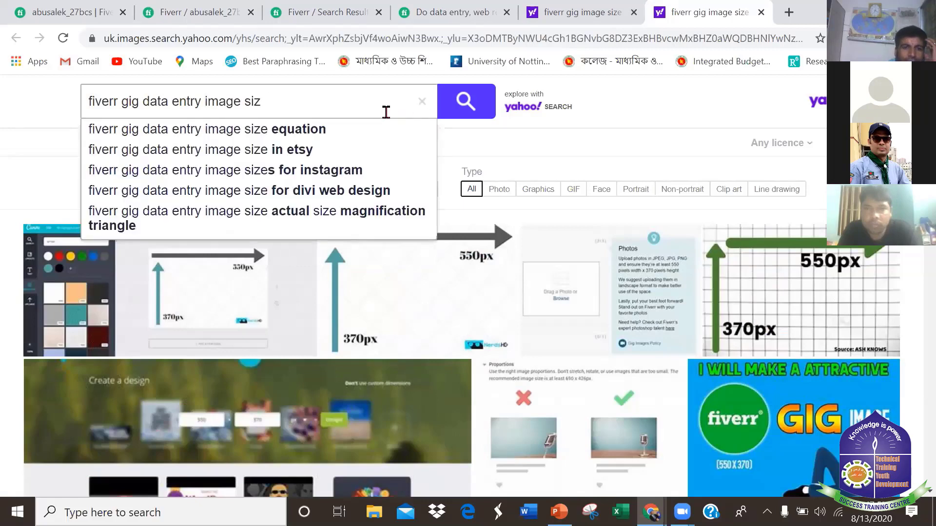
{"action": "key", "text": "BackSpace"}
{"action": "key", "text": "BackSpace"}
{"action": "key", "text": "BackSpace"}
{"action": "key", "text": "BackSpace"}
{"action": "key", "text": "Return"}
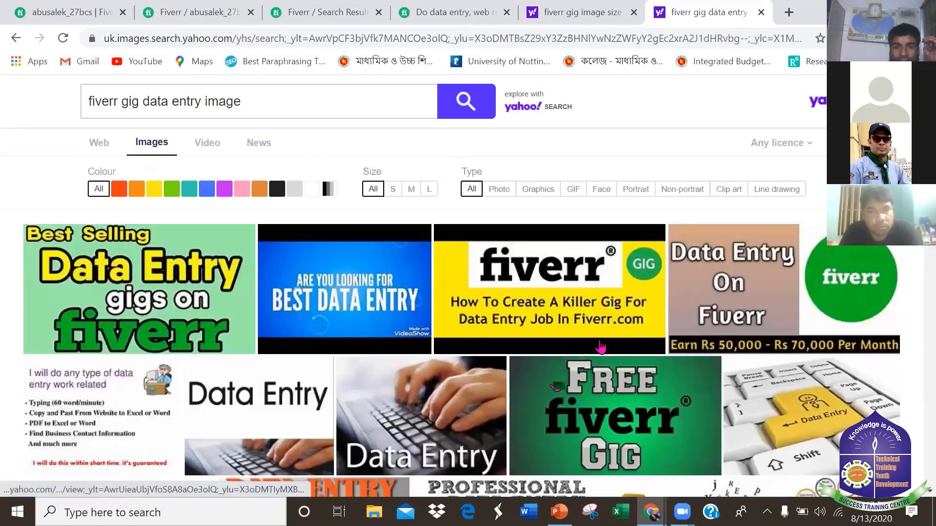
Find the picture of a suited man typing at a keyboard among the image results and save it to the Desktop as JPEG Data_Entry.
{"action": "scroll", "coordinate": [573, 334], "scroll_direction": "down", "scroll_amount": 1}
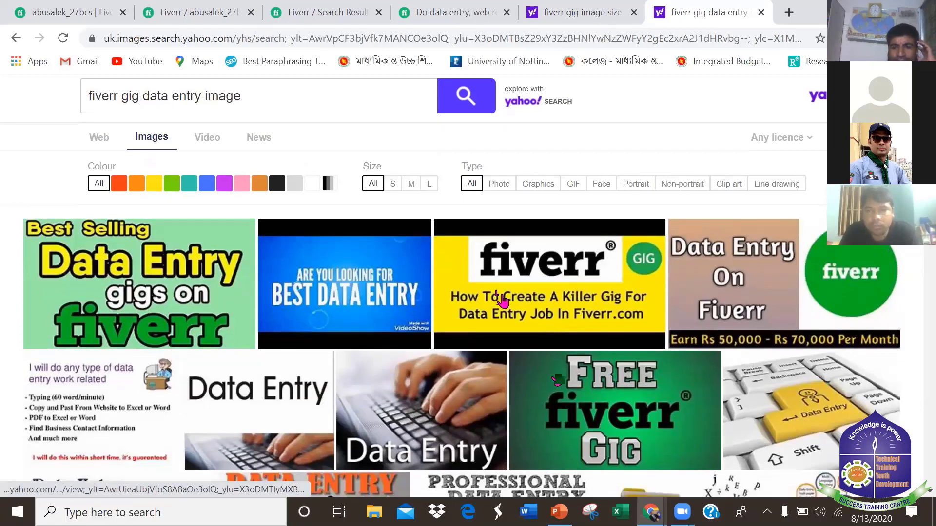
{"action": "scroll", "coordinate": [612, 324], "scroll_direction": "down", "scroll_amount": 1}
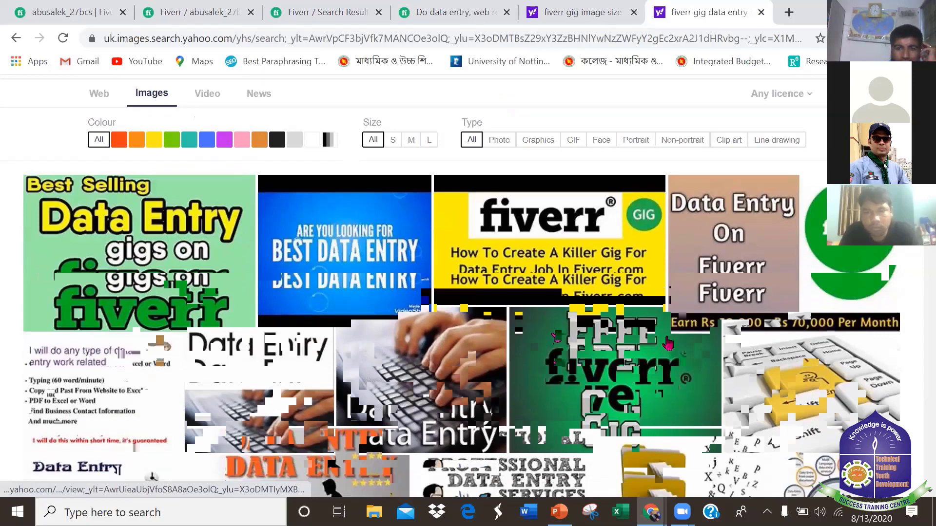
{"action": "scroll", "coordinate": [668, 342], "scroll_direction": "down", "scroll_amount": 4}
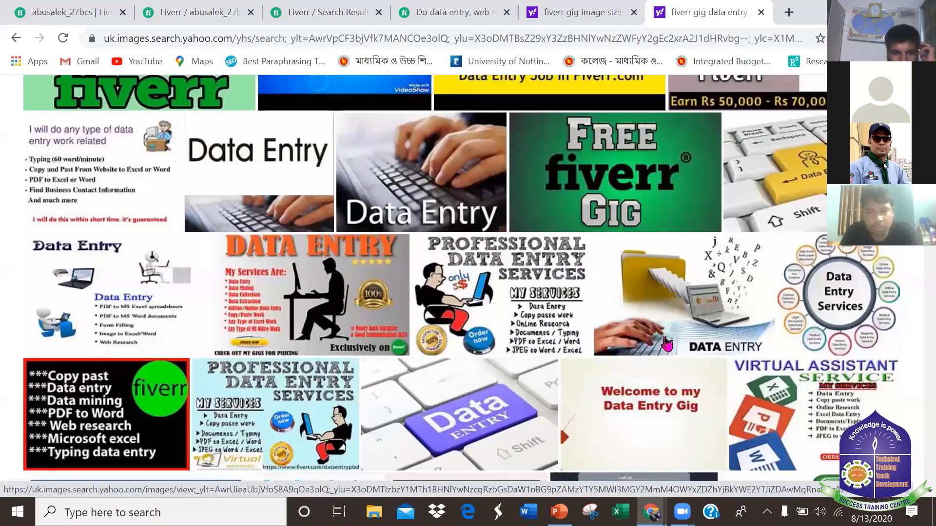
{"action": "scroll", "coordinate": [666, 344], "scroll_direction": "down", "scroll_amount": 10}
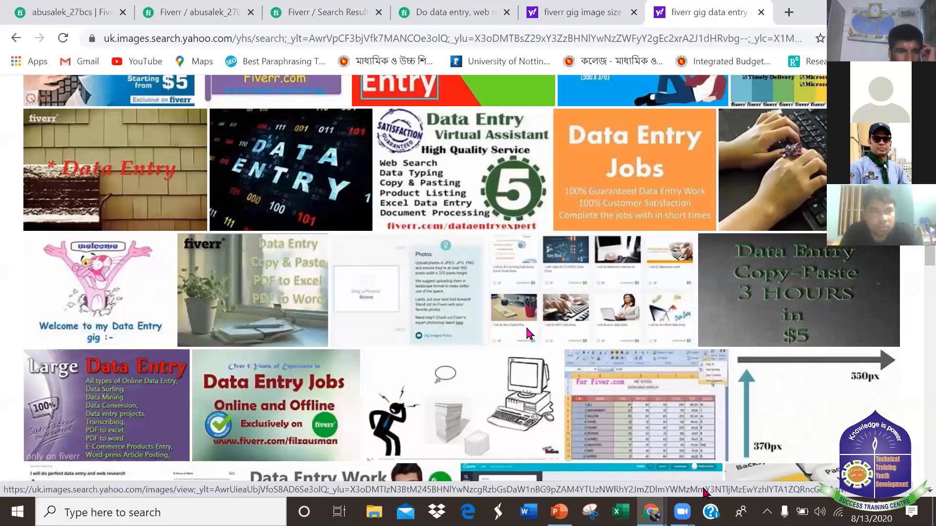
{"action": "scroll", "coordinate": [526, 331], "scroll_direction": "down", "scroll_amount": 8}
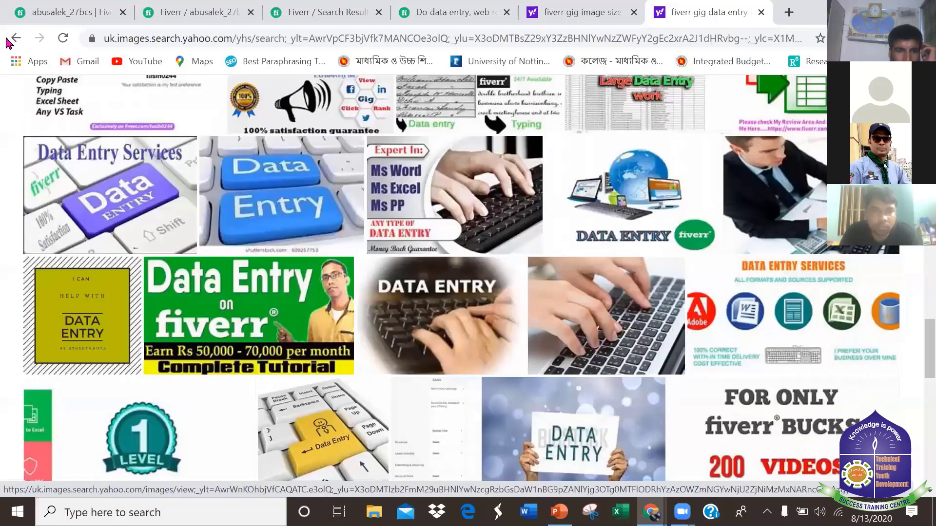
{"action": "left_click", "coordinate": [775, 195]}
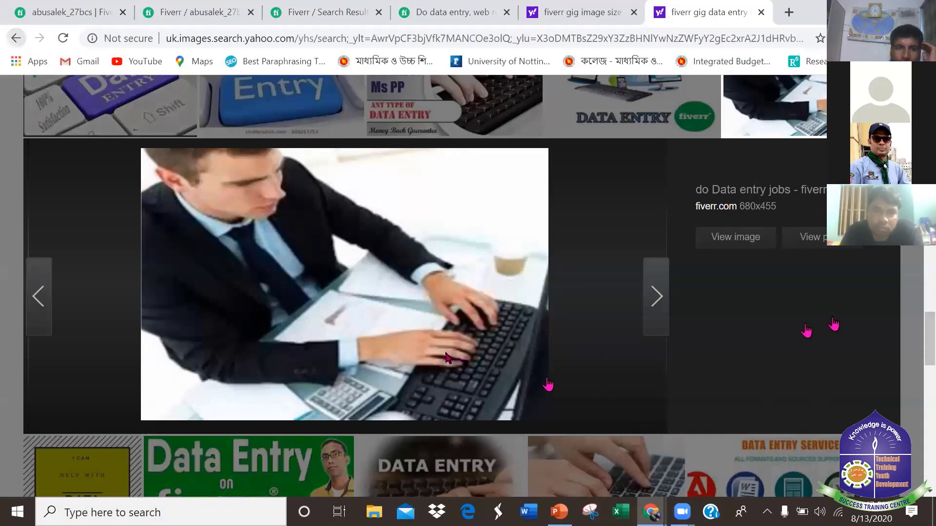
{"action": "scroll", "coordinate": [441, 369], "scroll_direction": "up", "scroll_amount": 3}
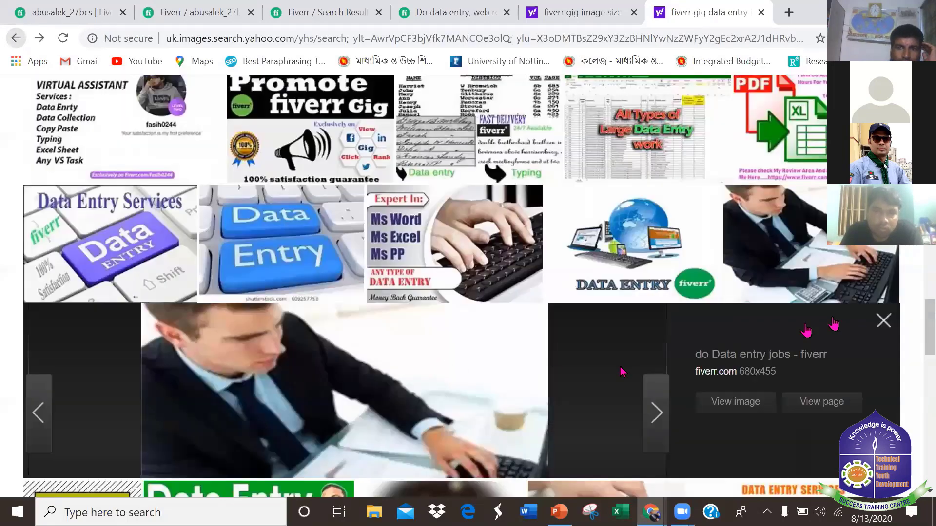
{"action": "key", "text": "Escape"}
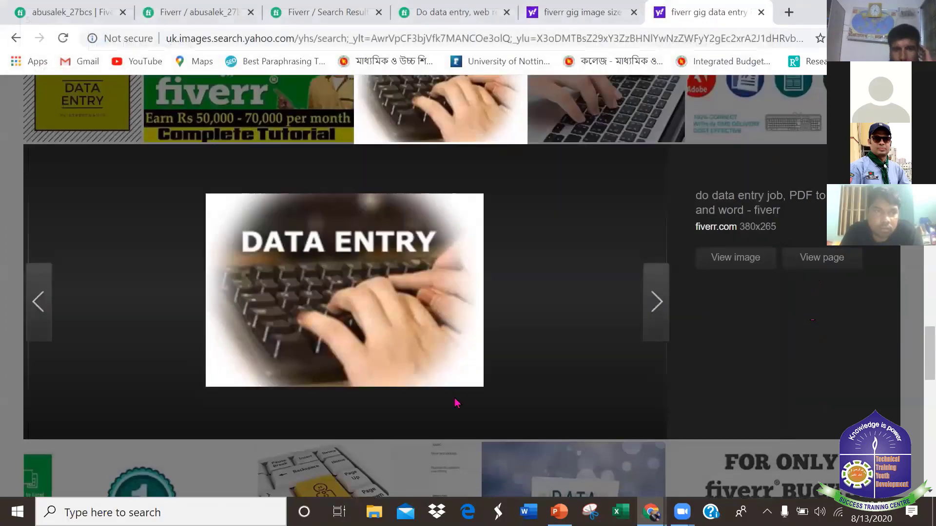
{"action": "scroll", "coordinate": [458, 385], "scroll_direction": "up", "scroll_amount": 3}
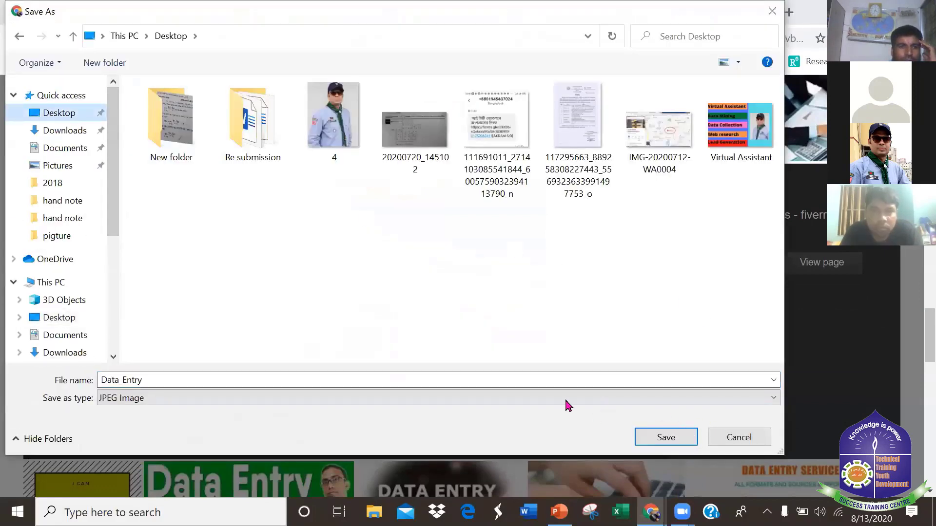
{"action": "left_click", "coordinate": [660, 436]}
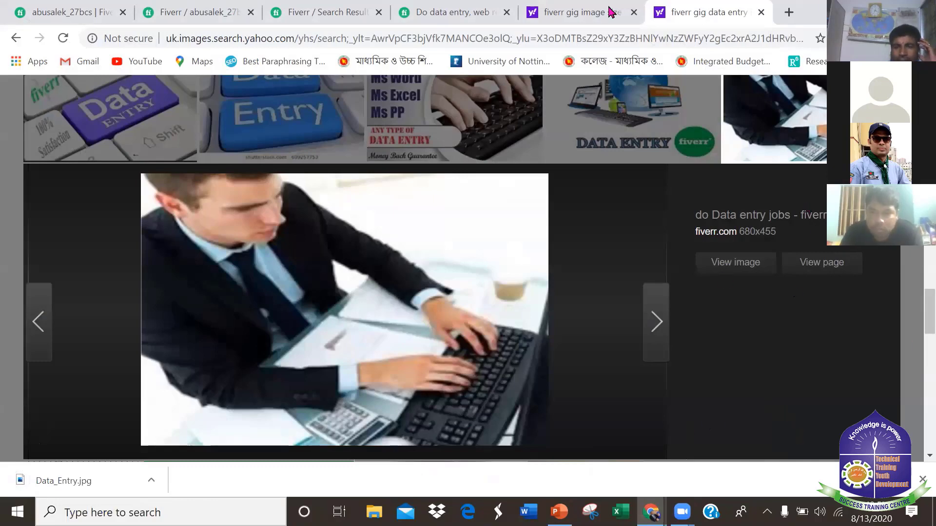
Open the Canva home page, canva.com, in a new browser tab.
{"action": "left_click", "coordinate": [789, 13]}
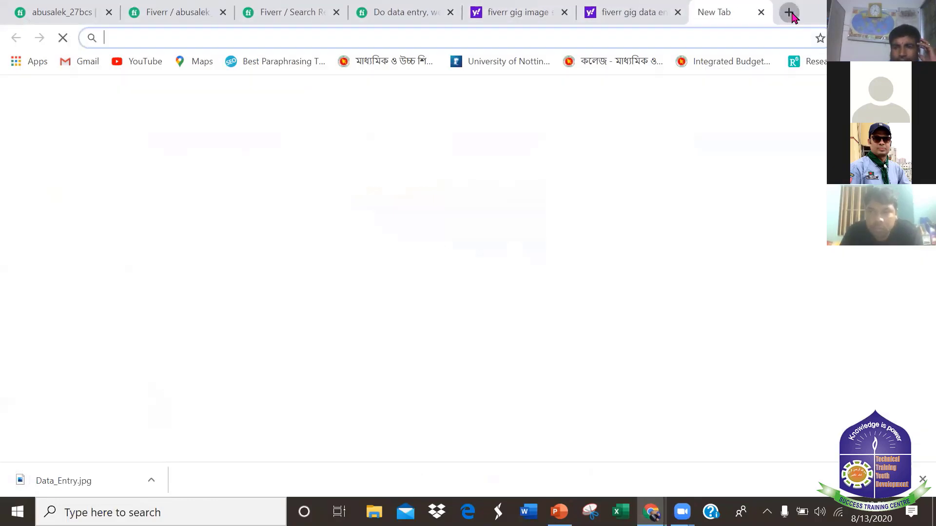
{"action": "type", "text": "can"}
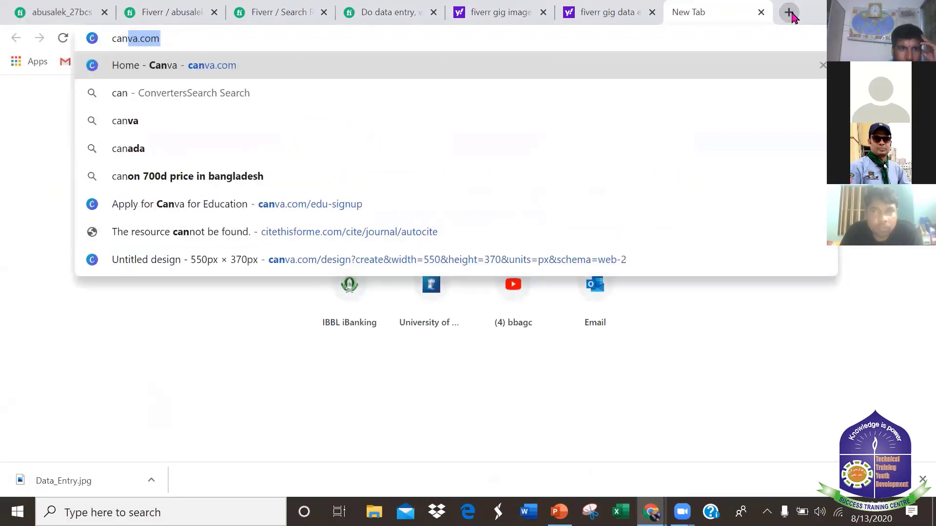
{"action": "left_click", "coordinate": [366, 62]}
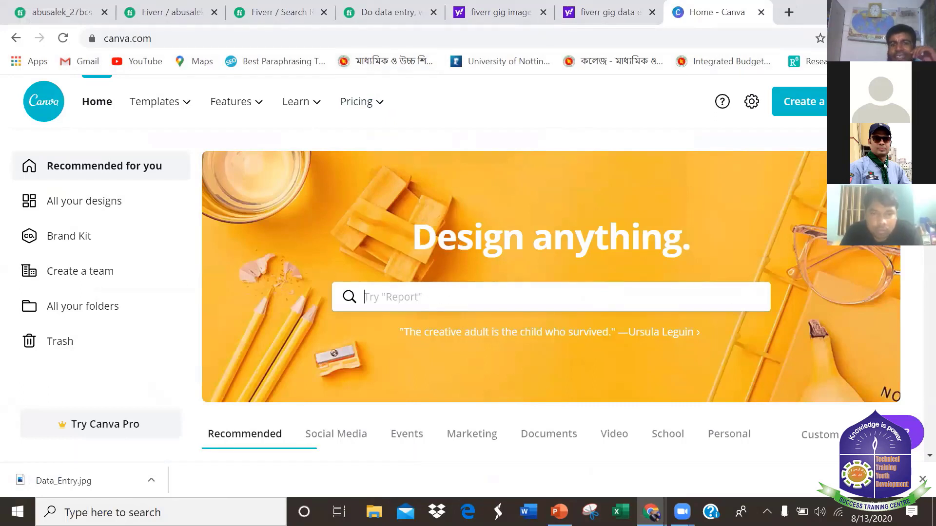
Create a new Canva design with custom dimensions of 550 × 370 px.
{"action": "left_click", "coordinate": [799, 101]}
{"action": "left_click", "coordinate": [693, 176]}
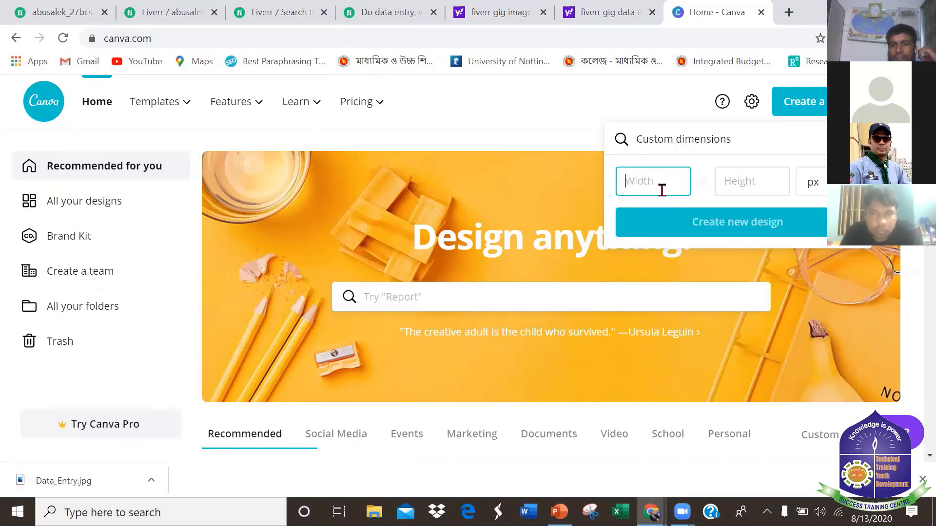
{"action": "left_click", "coordinate": [740, 169]}
{"action": "type", "text": "3"}
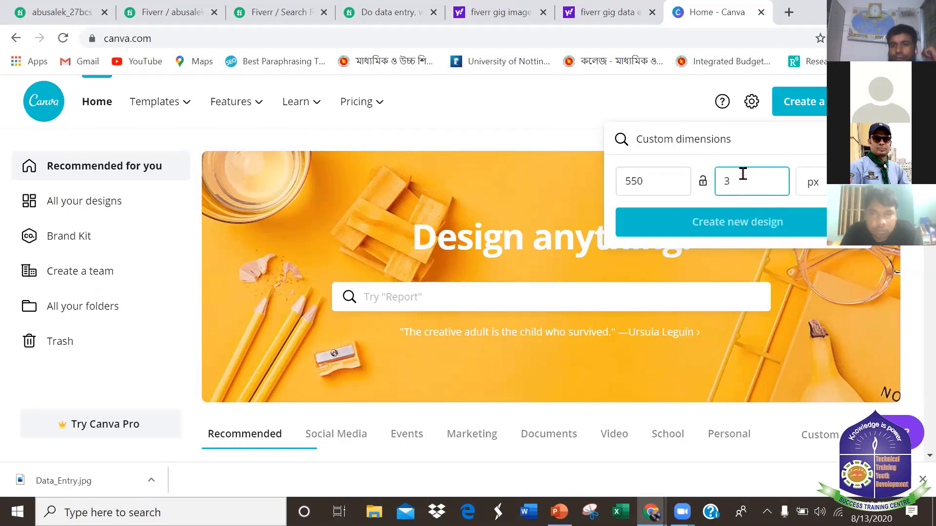
{"action": "type", "text": "70"}
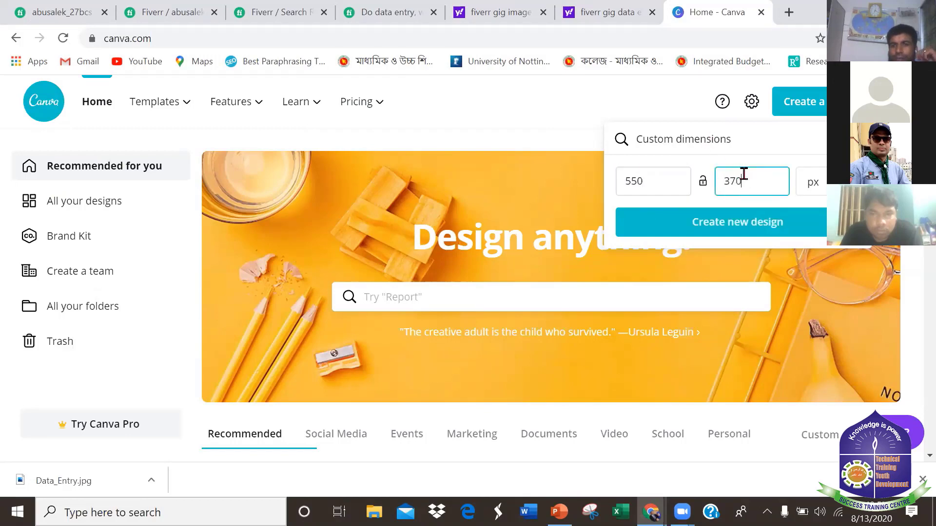
{"action": "left_click", "coordinate": [743, 229]}
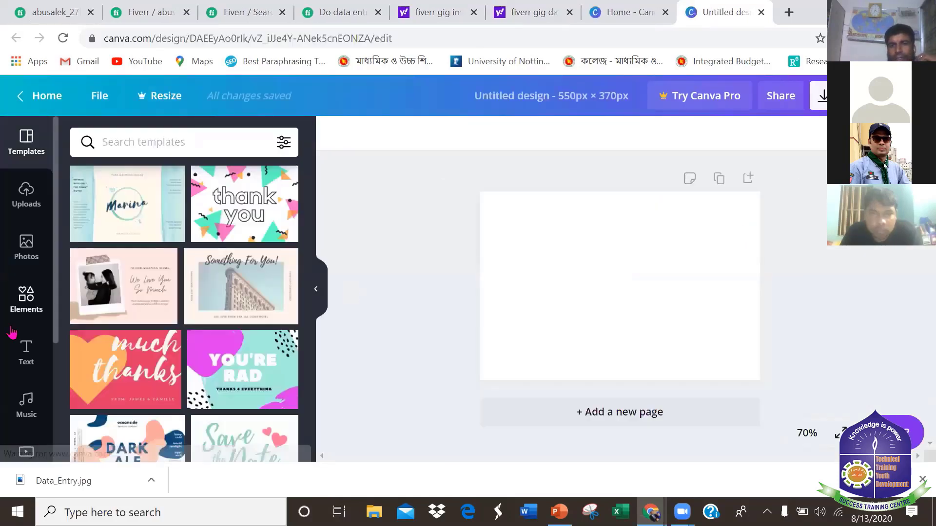
Set the blank page's background colour to the coral red from the default colours.
{"action": "left_click", "coordinate": [538, 278]}
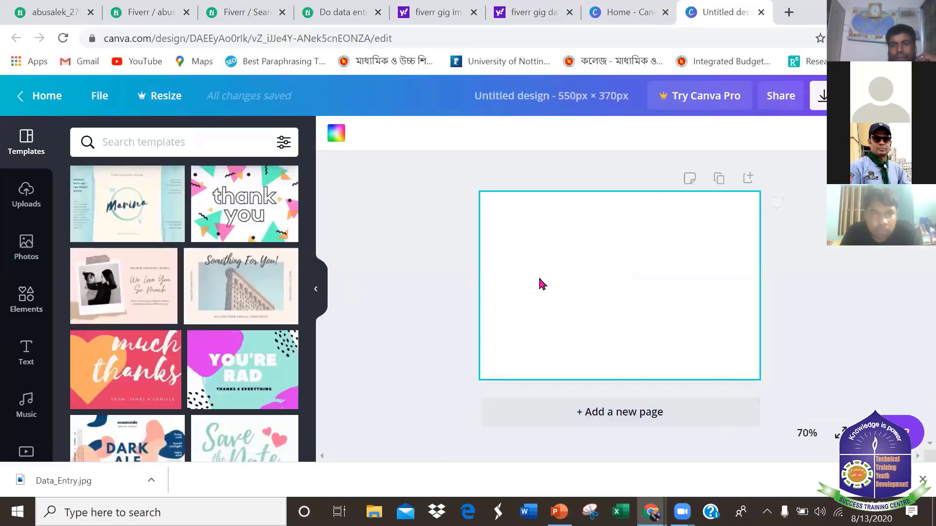
{"action": "left_click", "coordinate": [336, 133]}
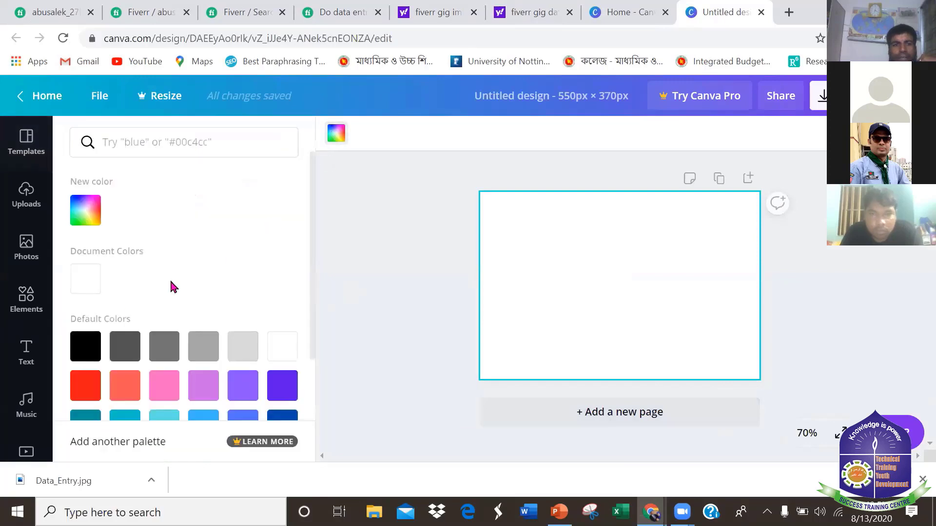
{"action": "left_click", "coordinate": [124, 386]}
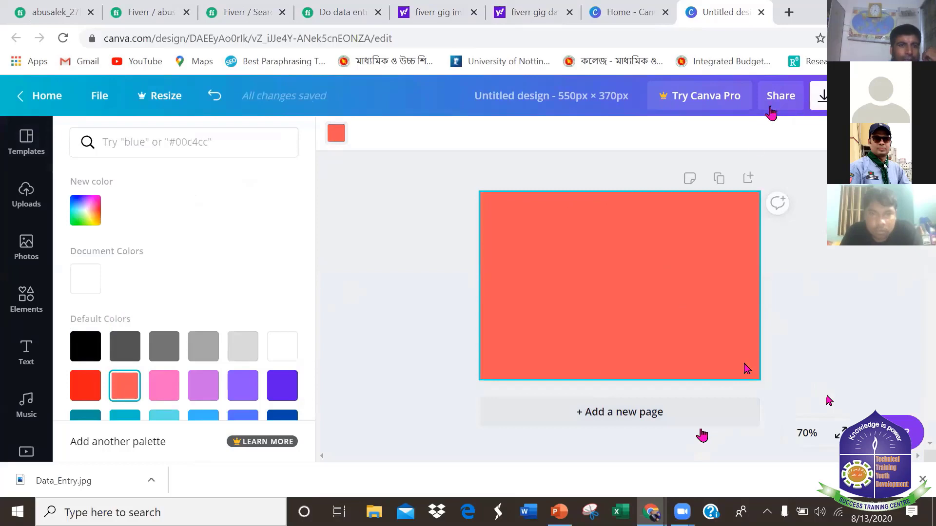
{"action": "left_click", "coordinate": [17, 195]}
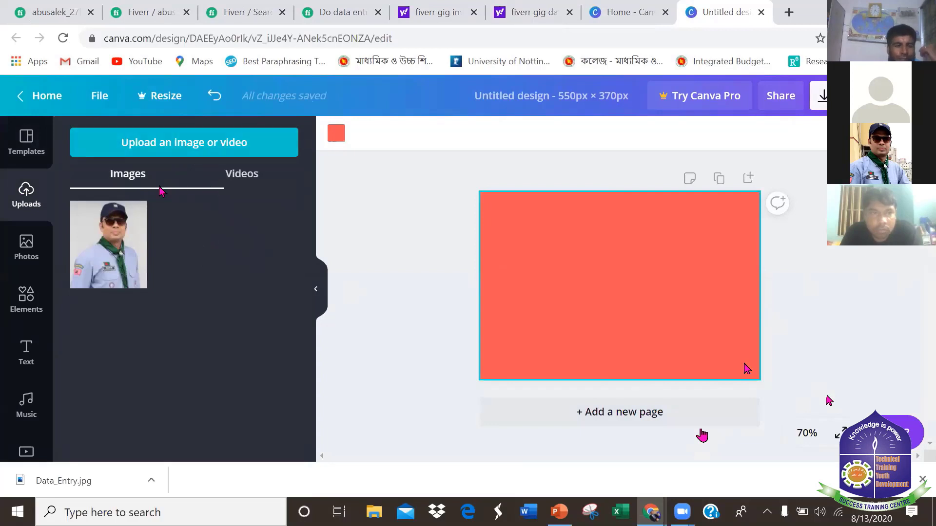
{"action": "left_click", "coordinate": [109, 239]}
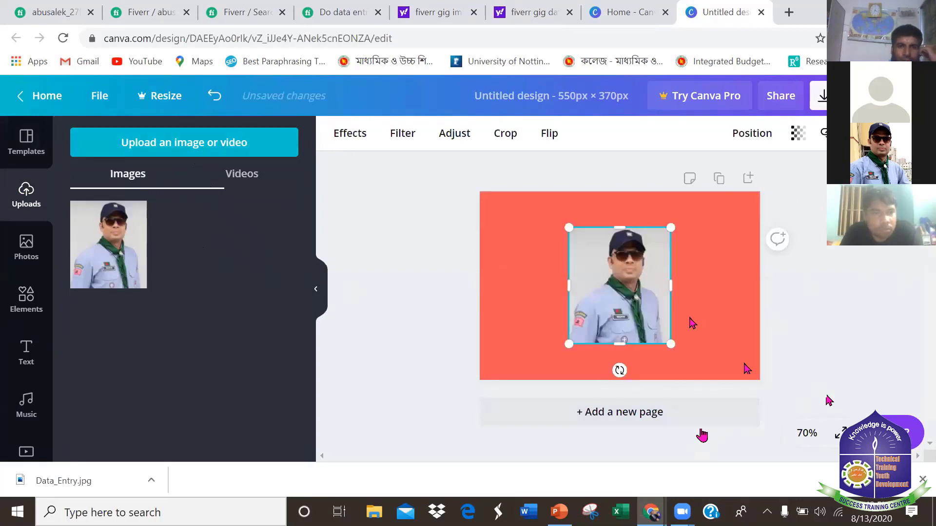
{"action": "left_click", "coordinate": [245, 180]}
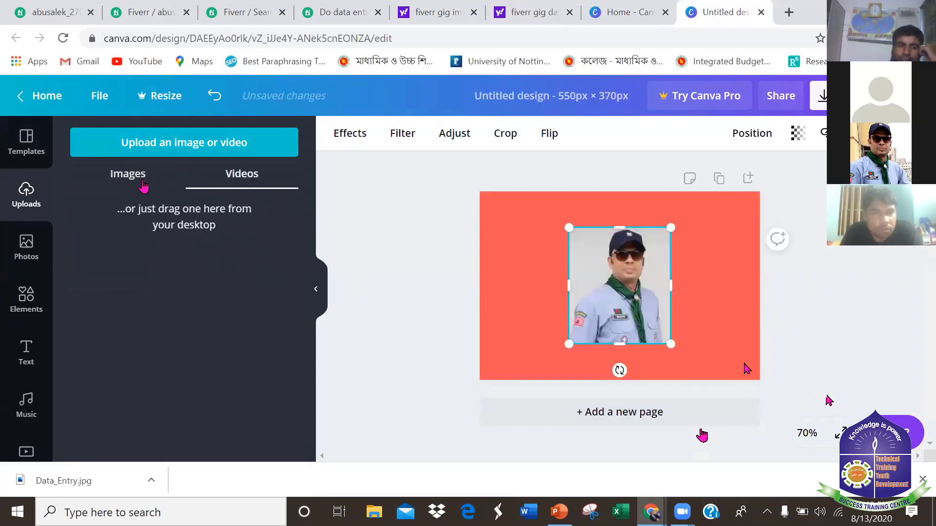
{"action": "left_click", "coordinate": [137, 180]}
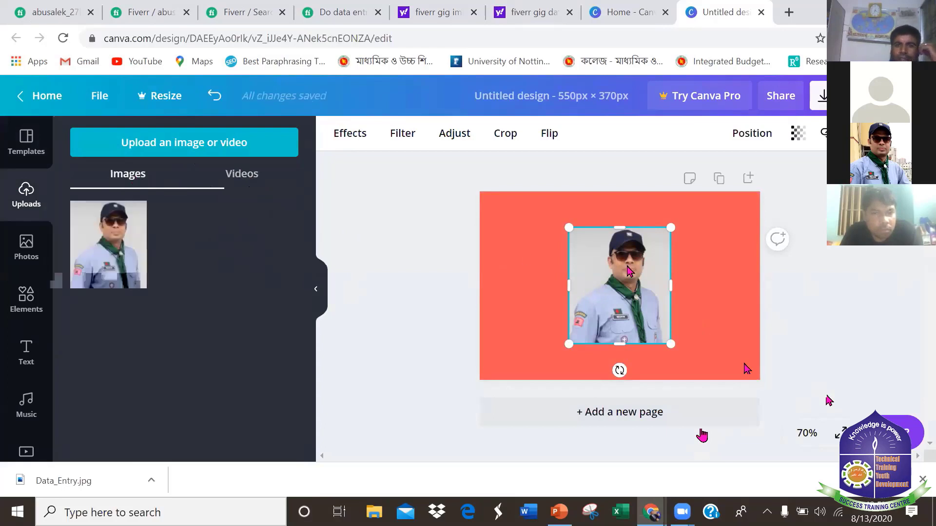
{"action": "key", "text": "Delete"}
Upload the Data_Entry picture from the computer's Desktop folder to the design's image uploads.
{"action": "left_click", "coordinate": [168, 150]}
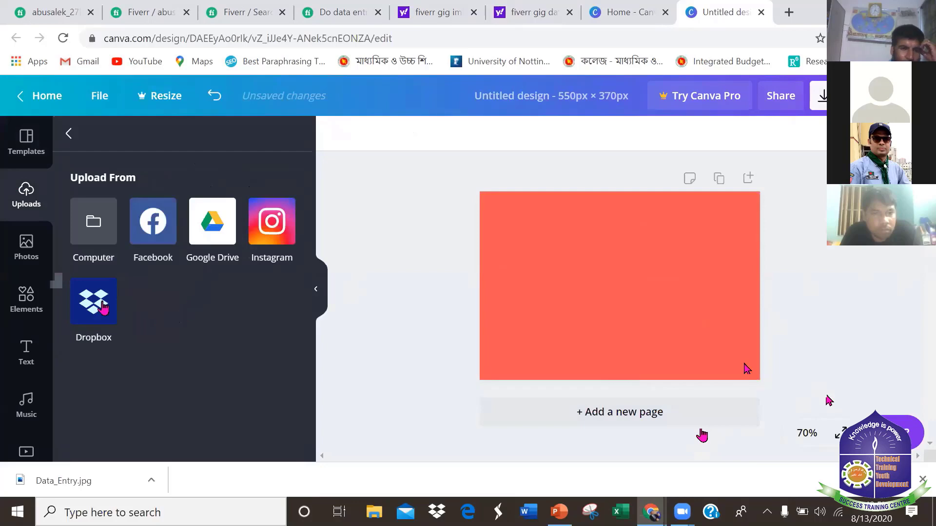
{"action": "left_click", "coordinate": [98, 236]}
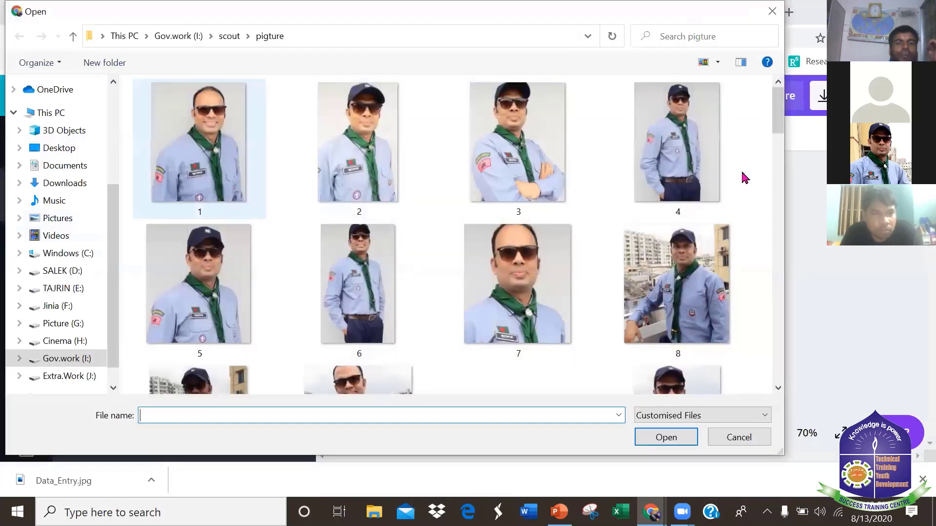
{"action": "left_click", "coordinate": [73, 36]}
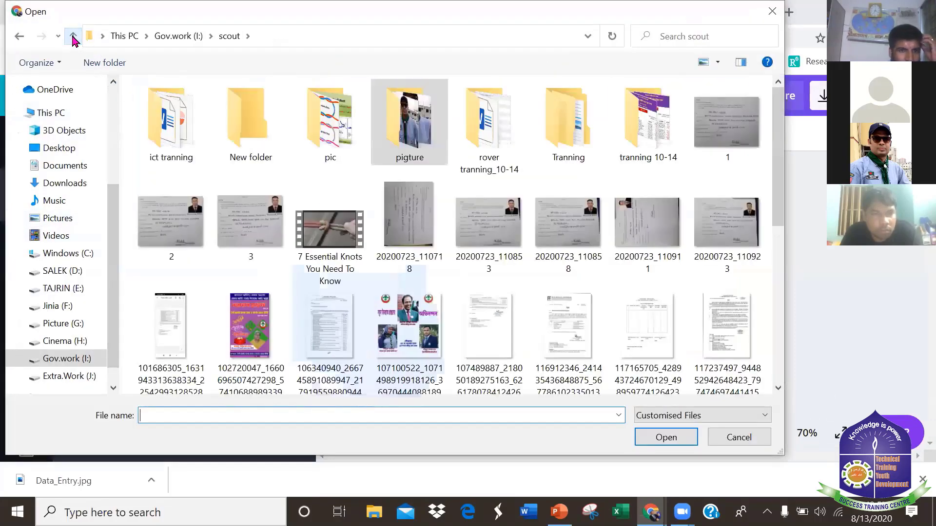
{"action": "left_click", "coordinate": [73, 36]}
{"action": "left_click", "coordinate": [73, 36]}
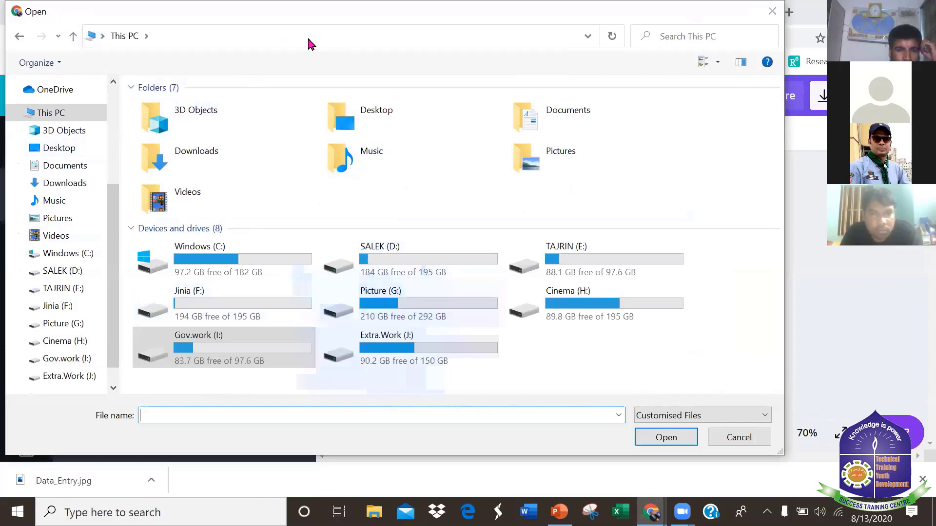
{"action": "left_click", "coordinate": [414, 120]}
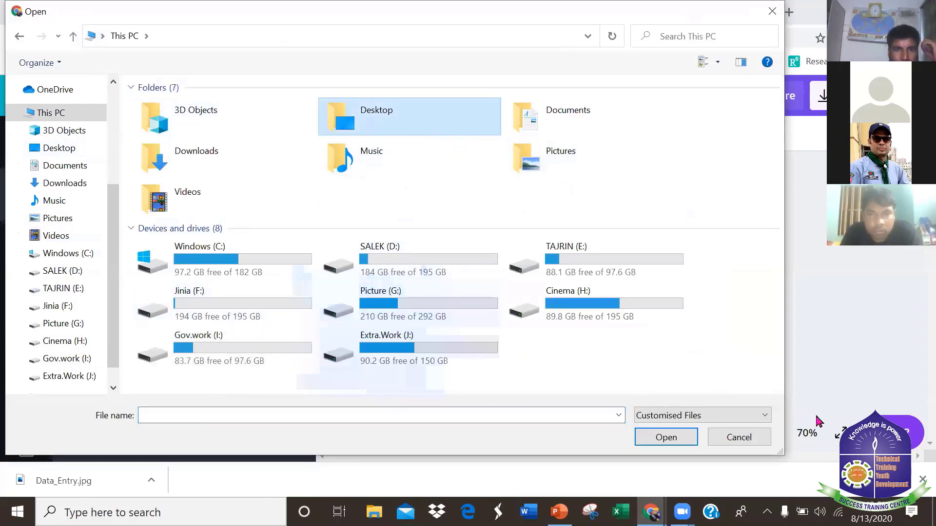
{"action": "key", "text": "Return"}
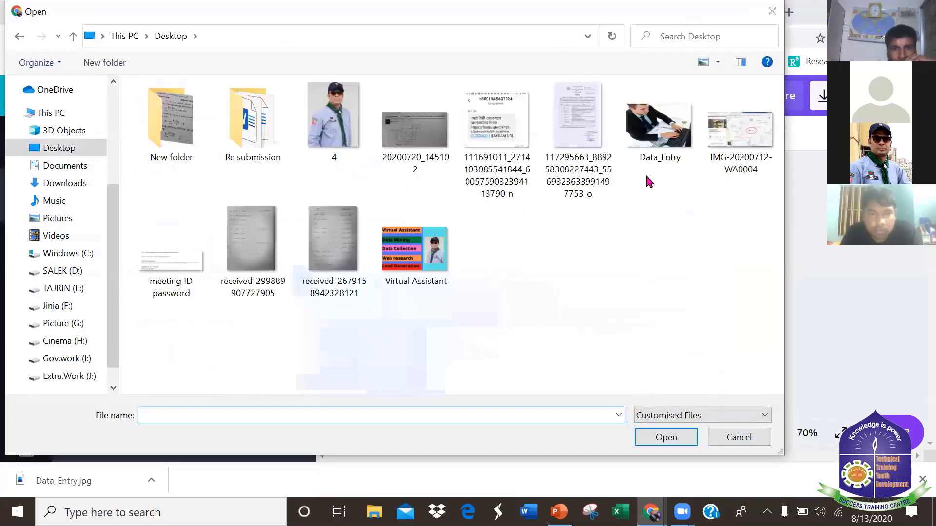
{"action": "left_click", "coordinate": [653, 159]}
{"action": "left_click", "coordinate": [666, 437]}
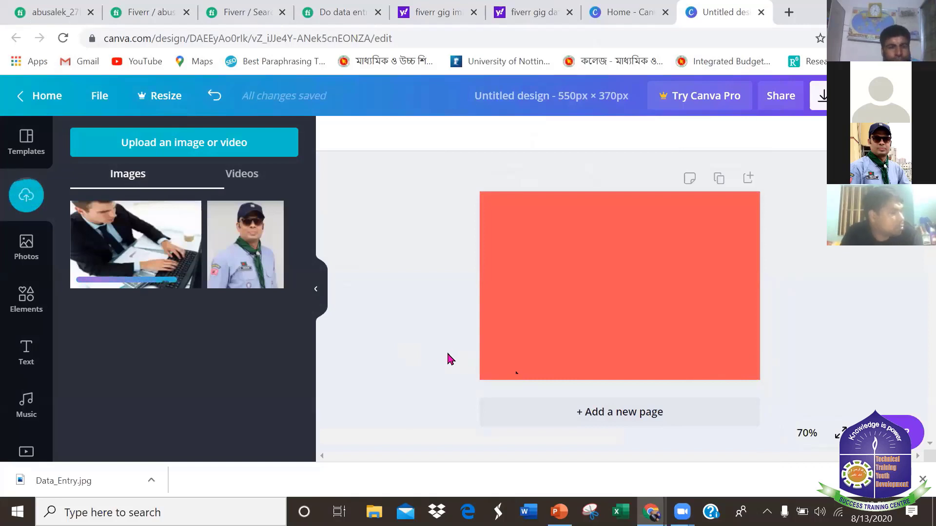
Place the uploaded data entry picture on the page and enlarge it to cover the whole canvas.
{"action": "left_click", "coordinate": [122, 256]}
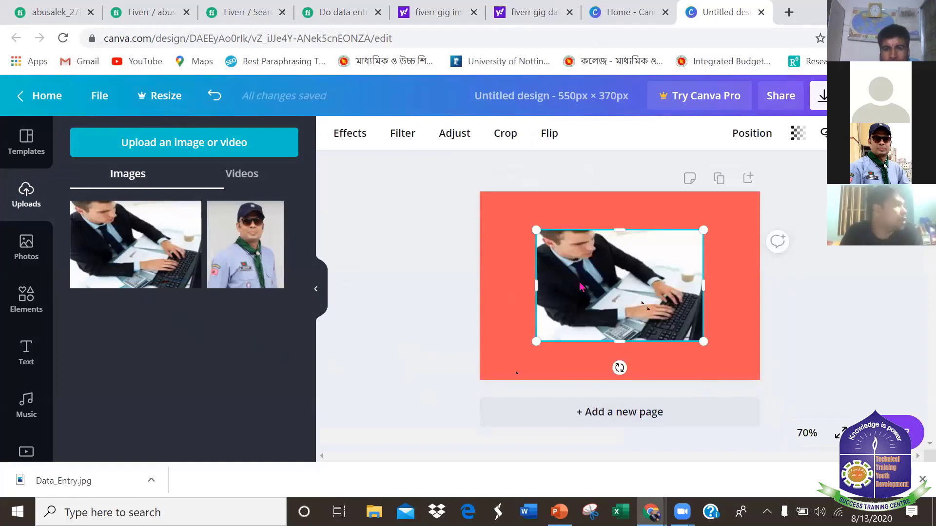
{"action": "left_click_drag", "start_coordinate": [581, 287], "coordinate": [586, 264]}
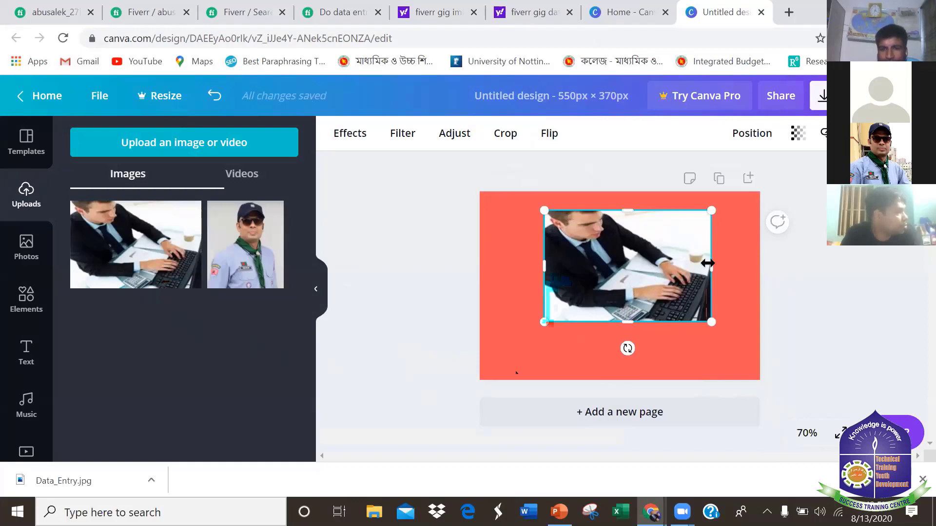
{"action": "left_click_drag", "start_coordinate": [712, 264], "coordinate": [733, 252]}
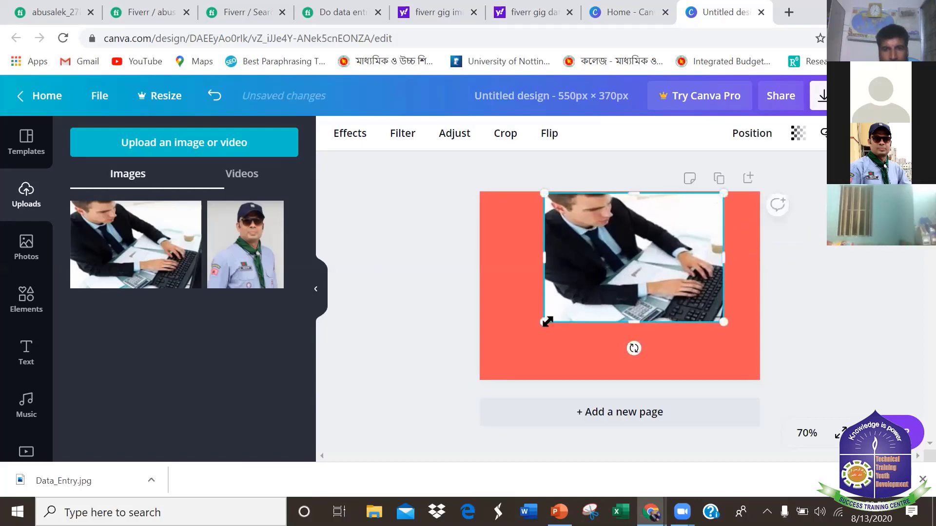
{"action": "left_click_drag", "start_coordinate": [539, 328], "coordinate": [505, 391]}
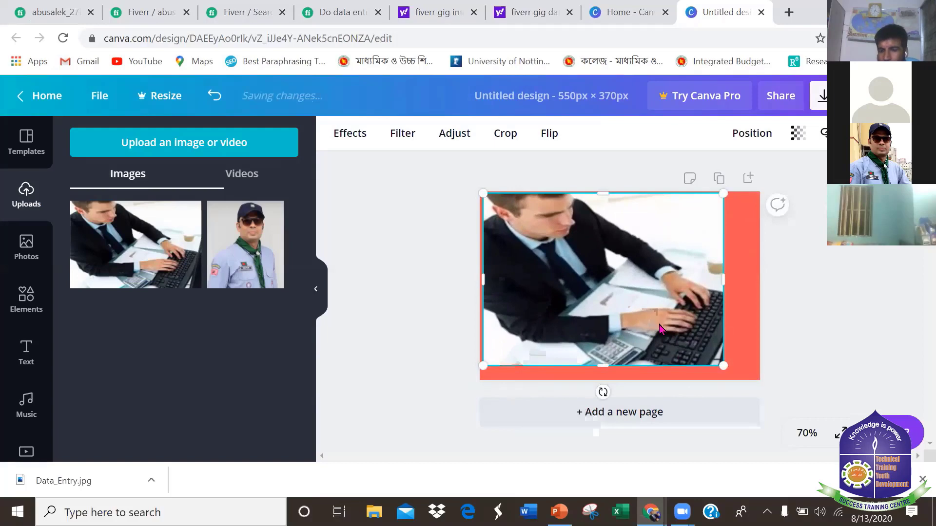
{"action": "left_click_drag", "start_coordinate": [659, 326], "coordinate": [668, 334]}
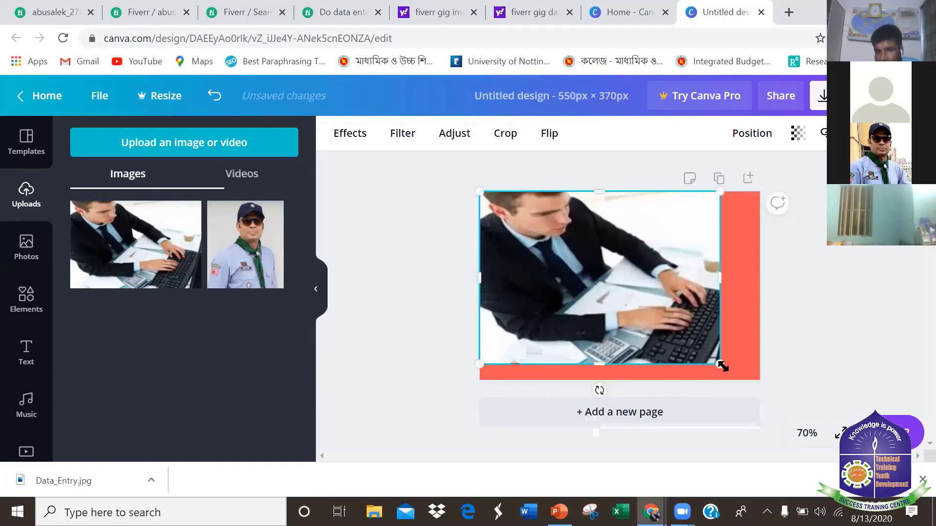
{"action": "left_click_drag", "start_coordinate": [722, 365], "coordinate": [754, 373]}
{"action": "left_click_drag", "start_coordinate": [747, 288], "coordinate": [760, 291]}
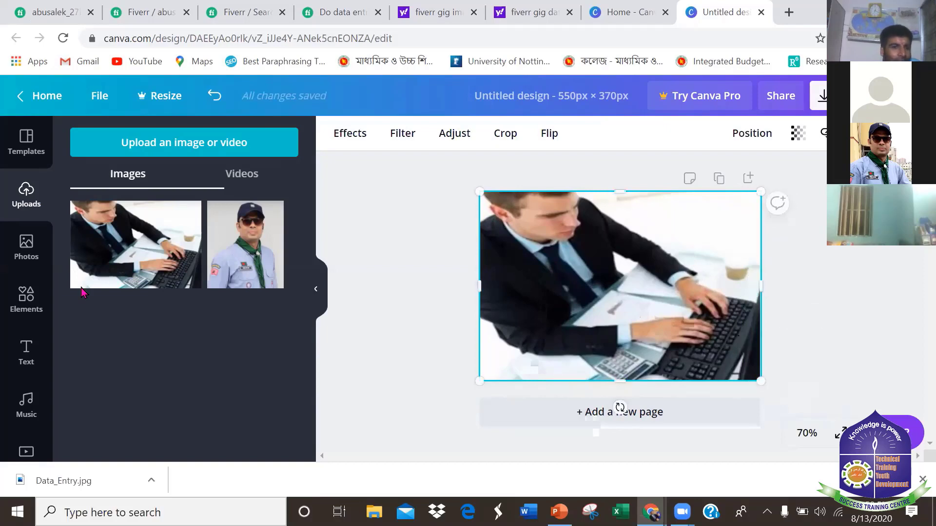
Add a heading reading "Data Entry" over the picture.
{"action": "left_click", "coordinate": [26, 352]}
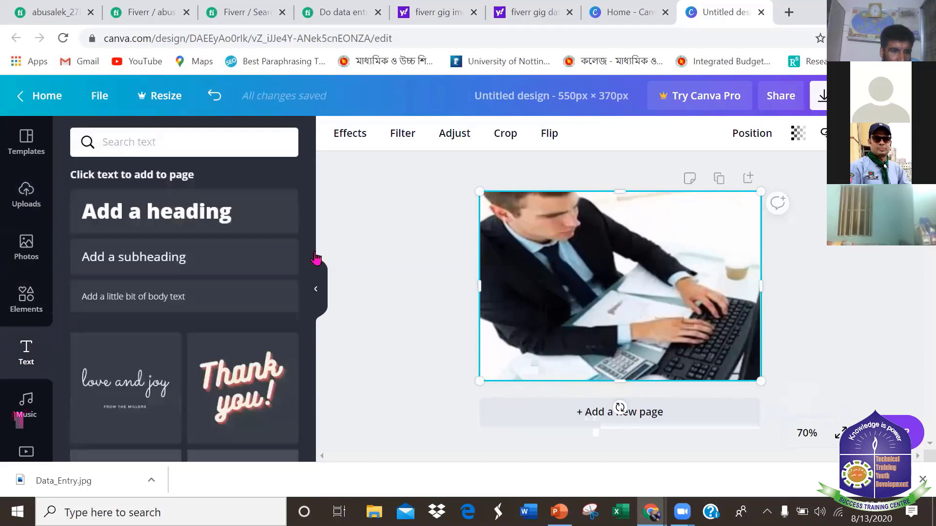
{"action": "left_click", "coordinate": [198, 211]}
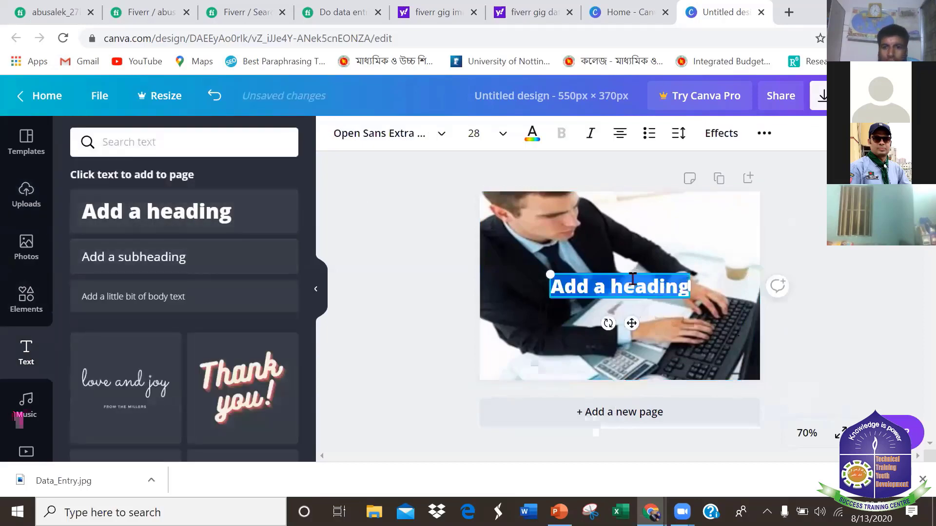
{"action": "type", "text": "Da"}
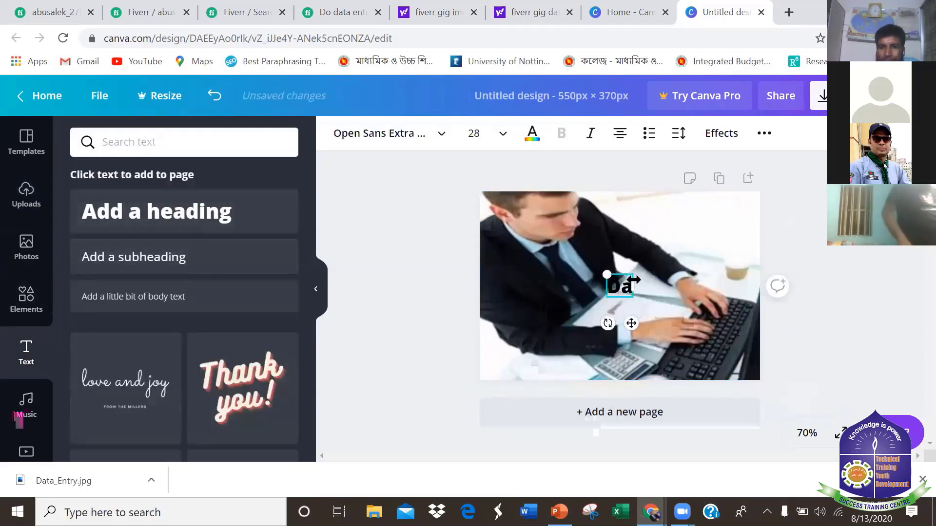
{"action": "type", "text": "ta"}
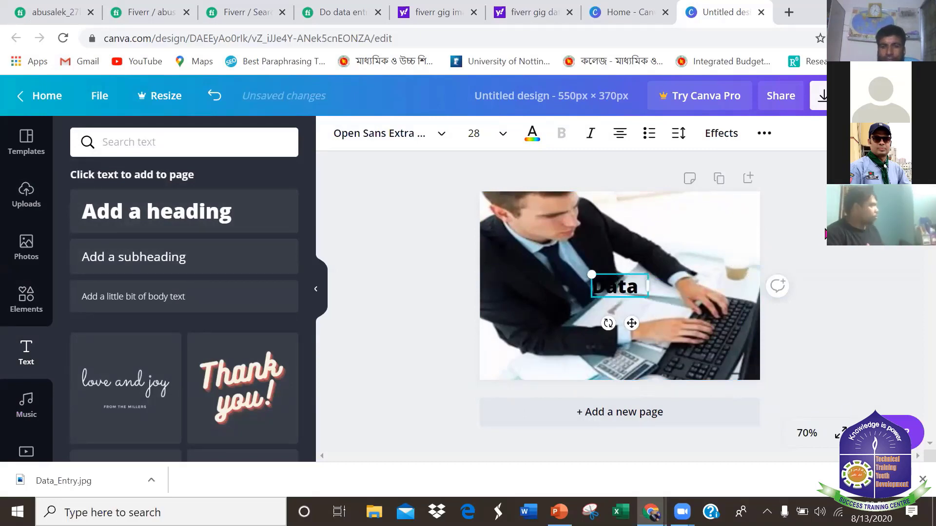
{"action": "type", "text": " Entr"}
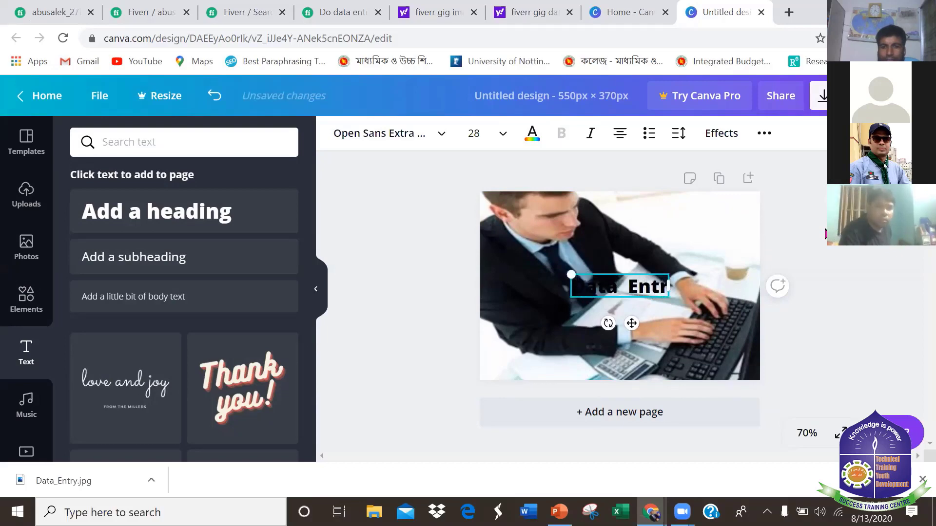
{"action": "type", "text": "y"}
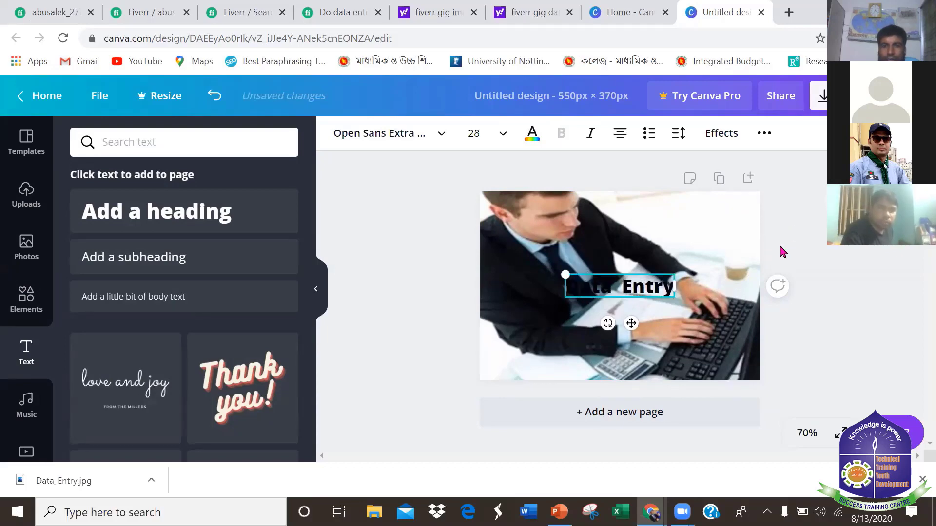
Colour the "Data Entry" heading bright red and move it to the upper right area of the picture.
{"action": "left_click_drag", "start_coordinate": [661, 289], "coordinate": [463, 116]}
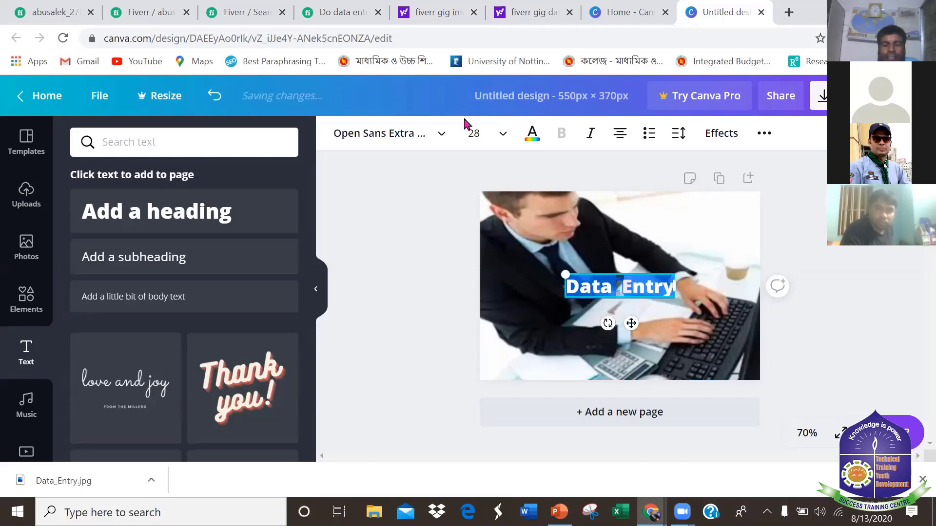
{"action": "left_click", "coordinate": [532, 133]}
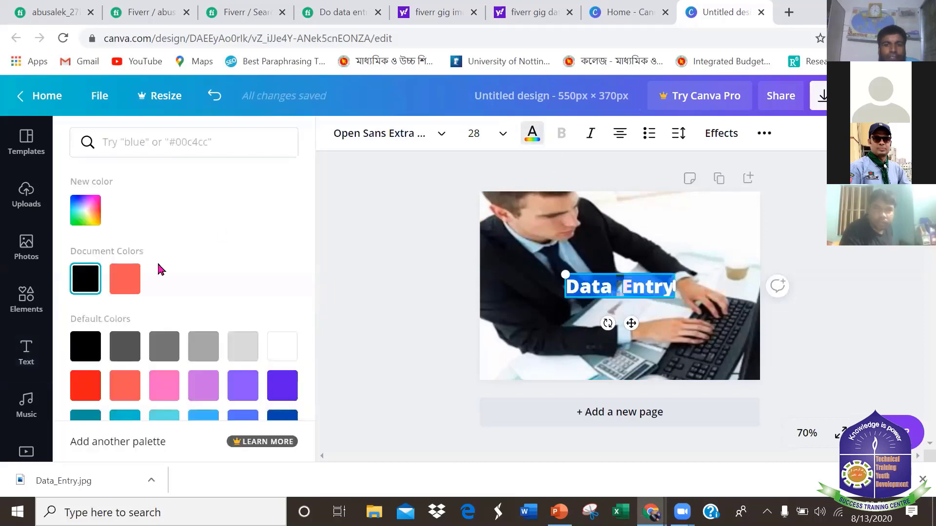
{"action": "left_click", "coordinate": [124, 278]}
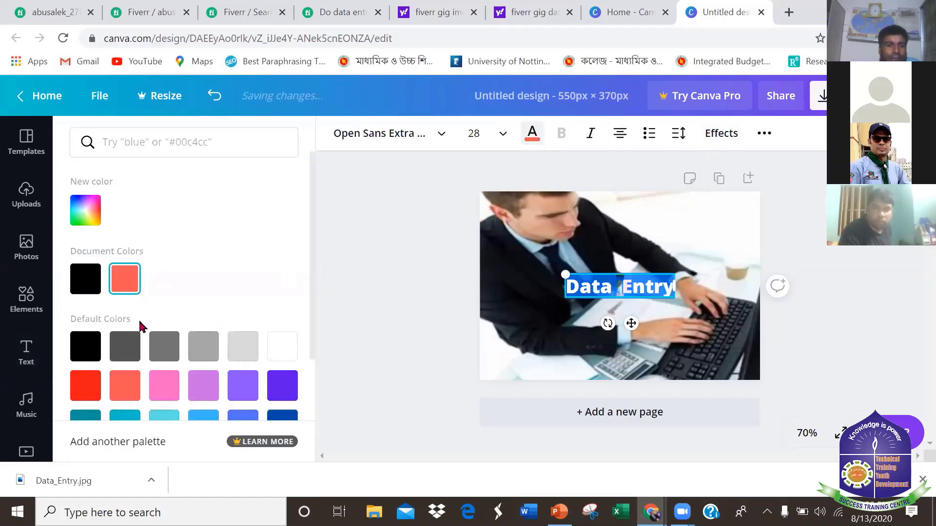
{"action": "left_click", "coordinate": [97, 385]}
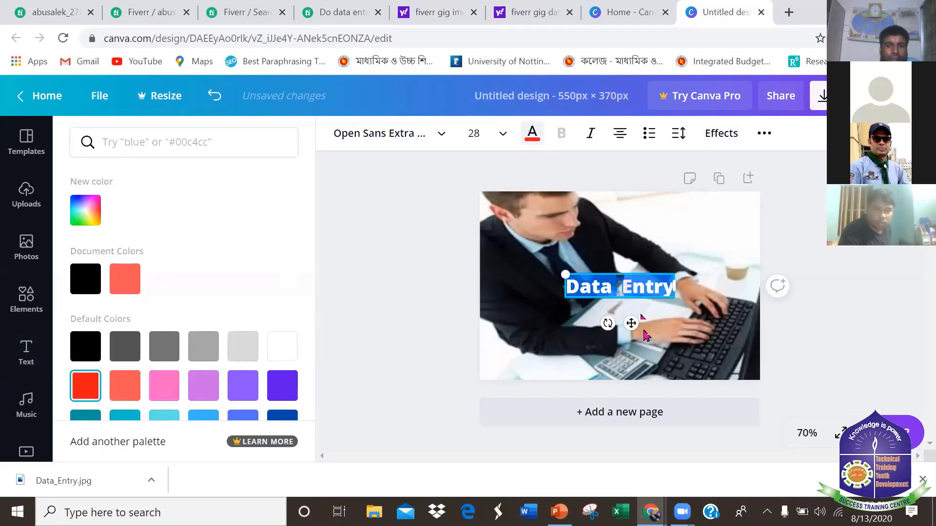
{"action": "left_click_drag", "start_coordinate": [629, 297], "coordinate": [695, 232]}
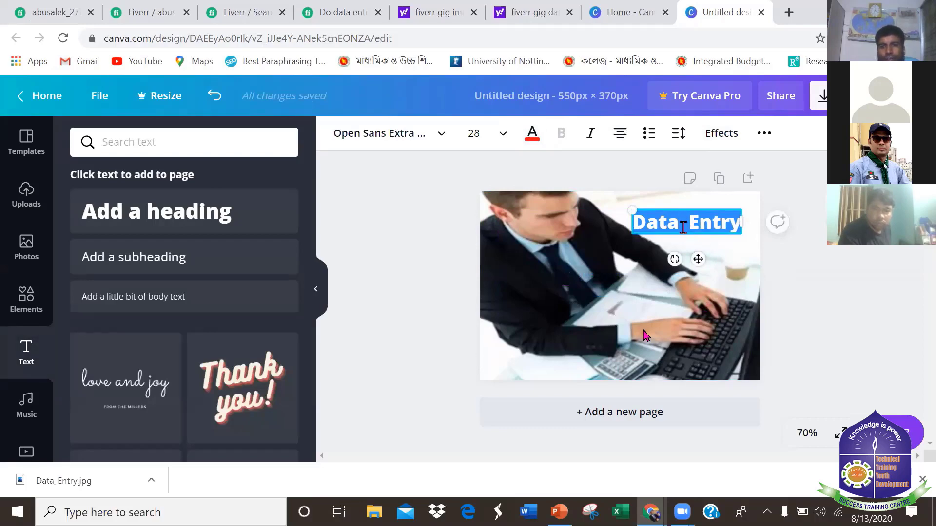
{"action": "left_click_drag", "start_coordinate": [682, 235], "coordinate": [663, 227]}
Set the heading's font size to 42 and widen its text box to fit one line across the middle of the picture.
{"action": "left_click", "coordinate": [503, 135]}
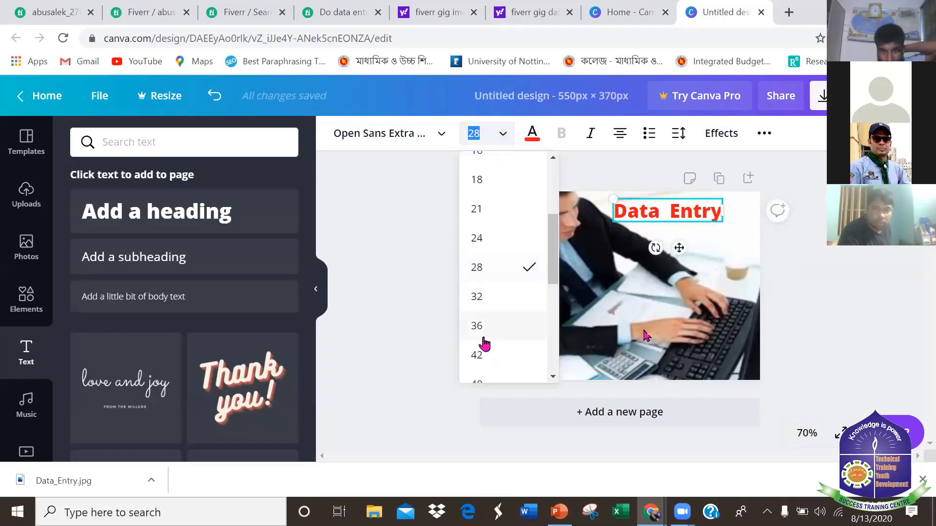
{"action": "left_click", "coordinate": [482, 355]}
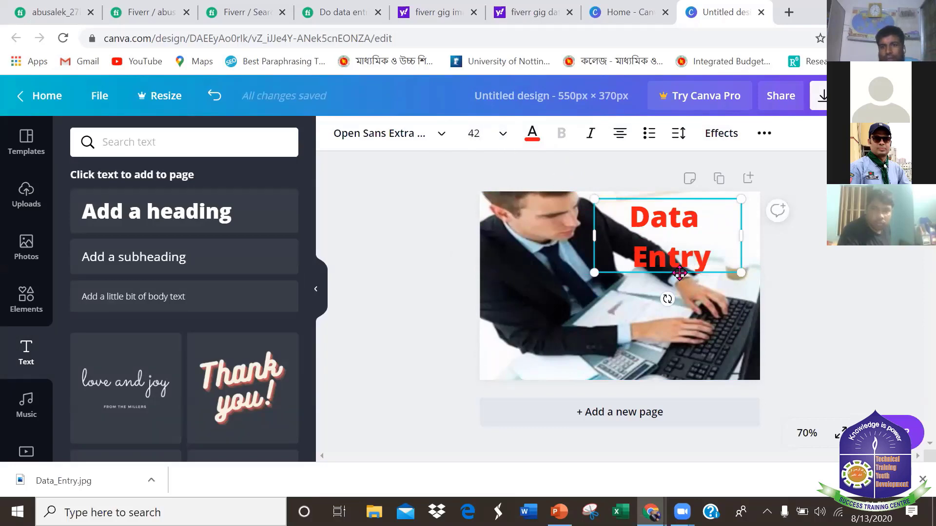
{"action": "left_click_drag", "start_coordinate": [678, 278], "coordinate": [481, 244]}
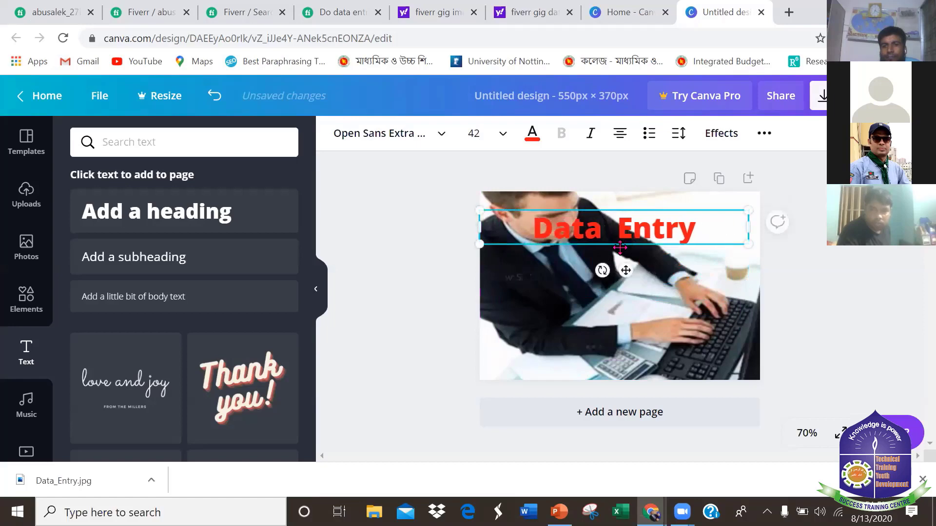
{"action": "left_click_drag", "start_coordinate": [618, 262], "coordinate": [654, 323]}
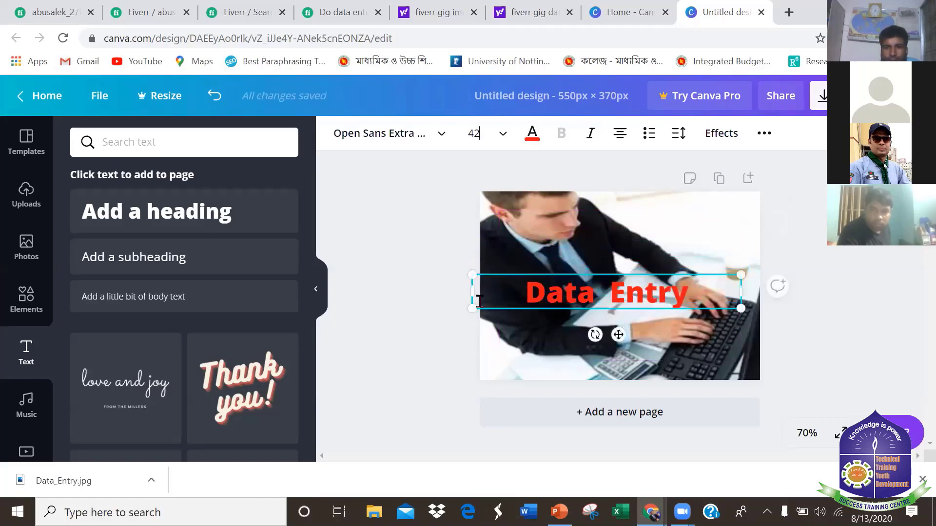
Narrow the "Data Entry" heading's text box from its outer side and set the font size to 88.
{"action": "left_click_drag", "start_coordinate": [471, 296], "coordinate": [498, 295]}
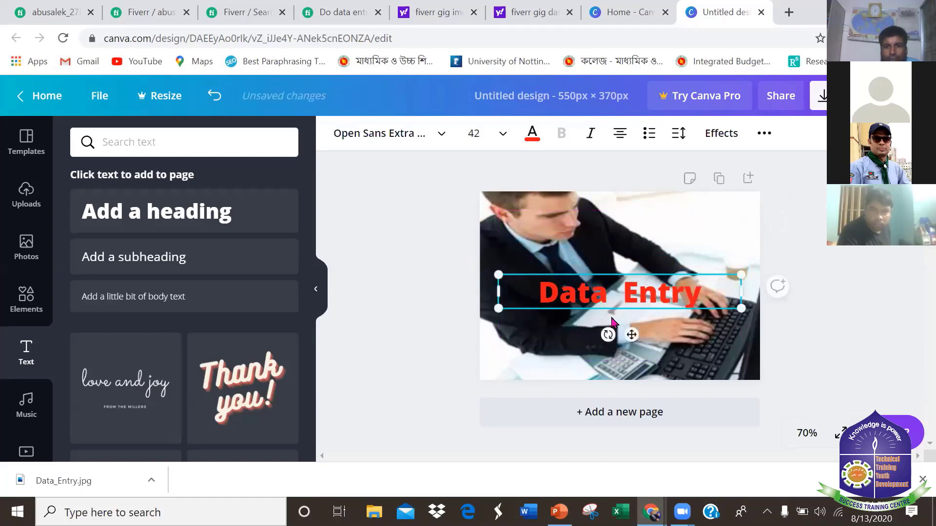
{"action": "left_click_drag", "start_coordinate": [618, 262], "coordinate": [618, 263]}
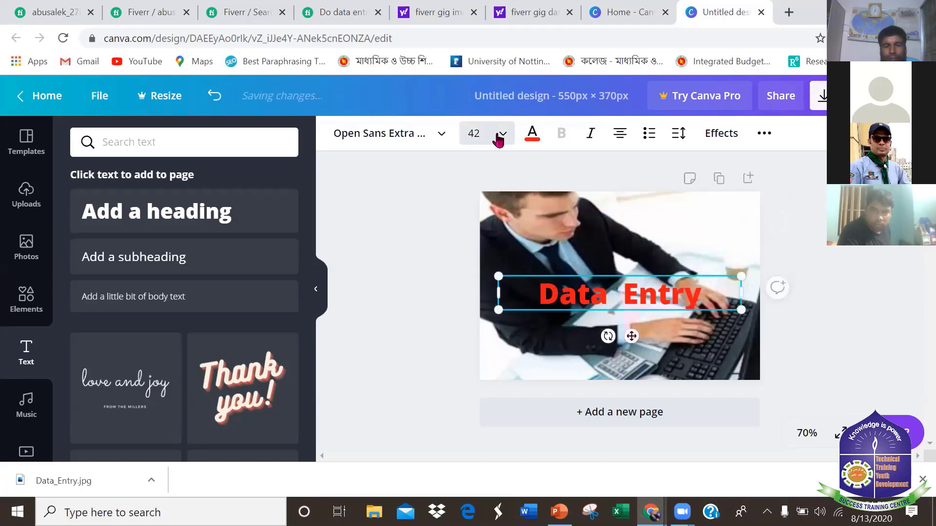
{"action": "left_click", "coordinate": [502, 134]}
{"action": "scroll", "coordinate": [506, 339], "scroll_direction": "down", "scroll_amount": 3}
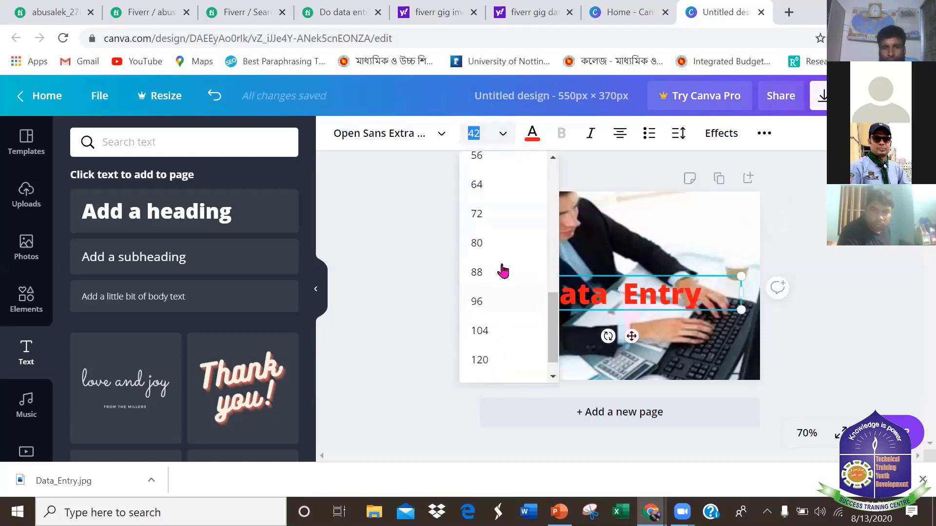
{"action": "left_click", "coordinate": [479, 271]}
{"action": "double_click", "coordinate": [650, 318]}
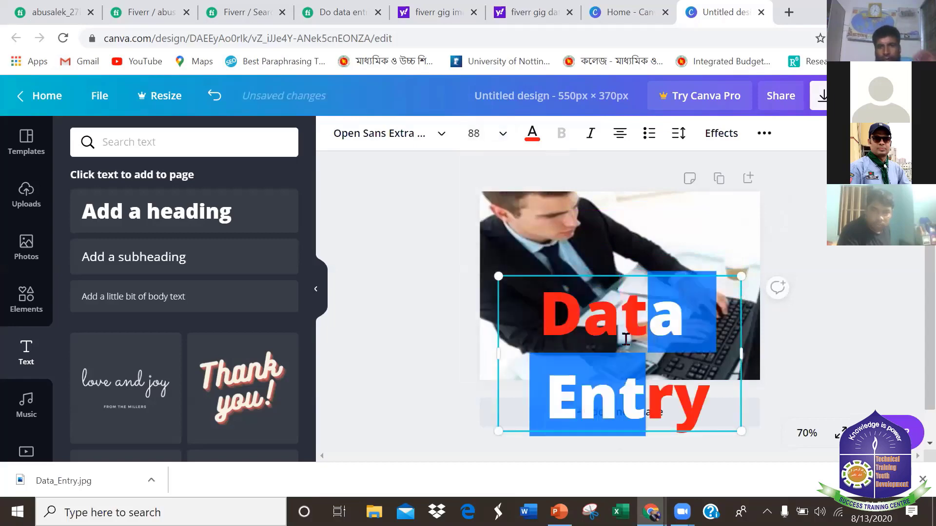
{"action": "left_click", "coordinate": [623, 334]}
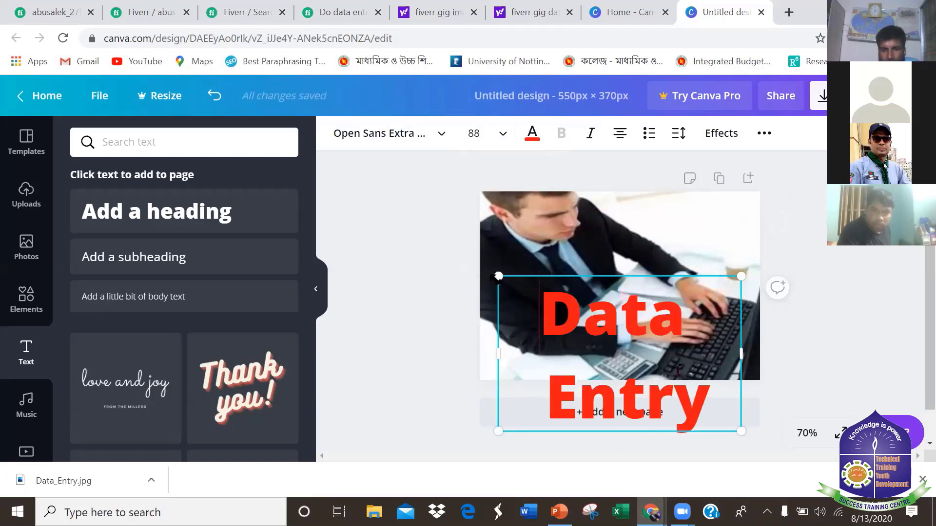
Scale the heading up to font size 96.7 and move it up so it sits horizontally centred within the picture.
{"action": "left_click_drag", "start_coordinate": [489, 254], "coordinate": [475, 258]}
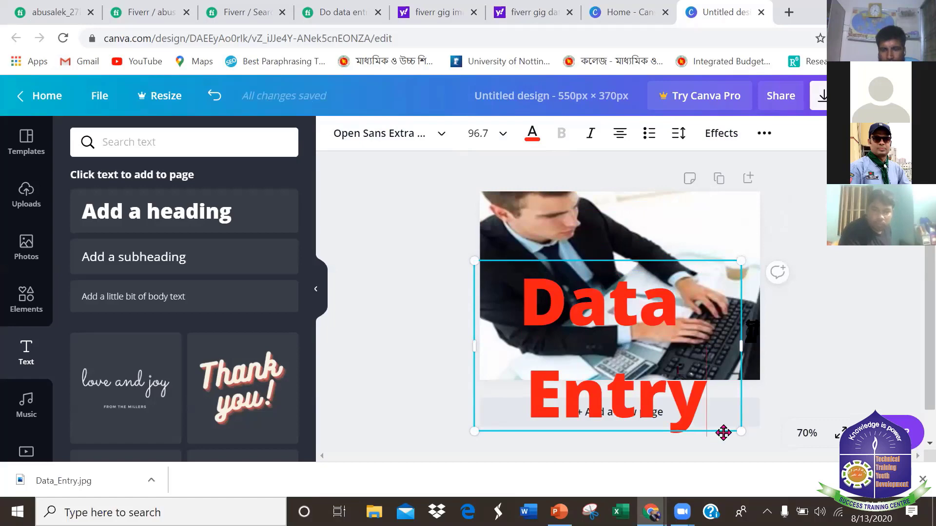
{"action": "left_click_drag", "start_coordinate": [723, 432], "coordinate": [729, 381]}
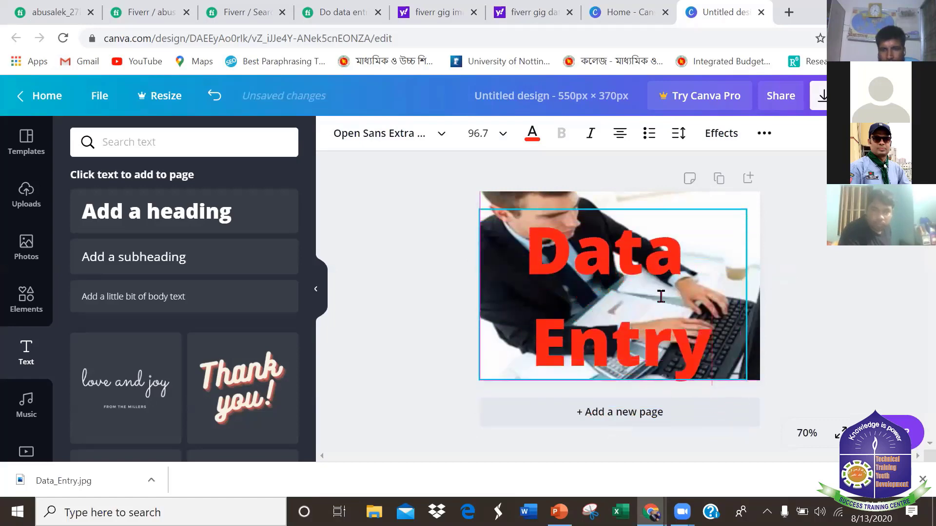
{"action": "left_click_drag", "start_coordinate": [661, 297], "coordinate": [668, 296]}
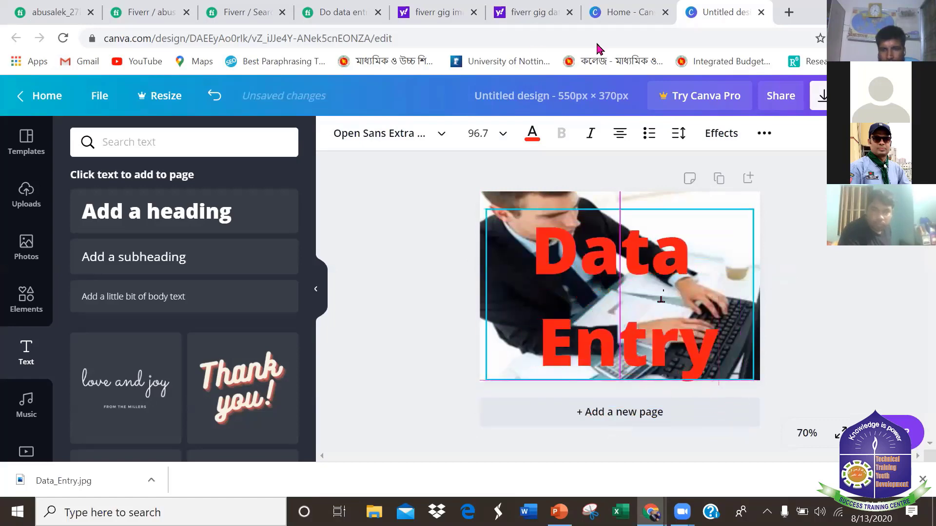
{"action": "left_click_drag", "start_coordinate": [627, 218], "coordinate": [627, 205]}
{"action": "left_click", "coordinate": [626, 230]}
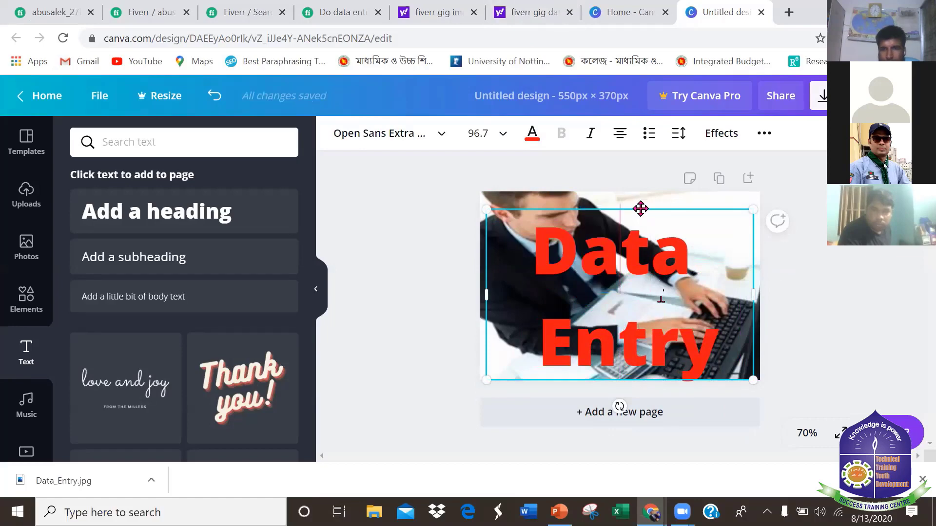
{"action": "left_click", "coordinate": [662, 250]}
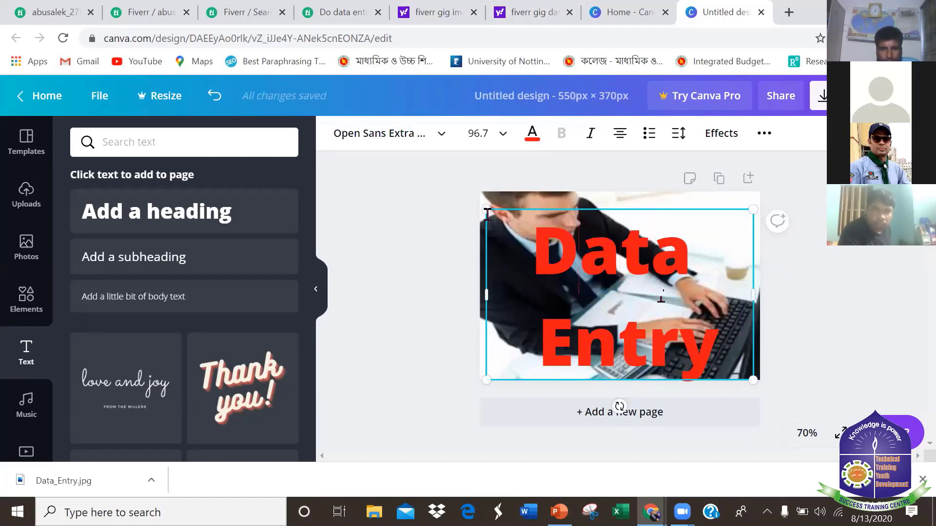
Enlarge the heading to font size 99.2 and stretch its text box across the full width of the picture.
{"action": "left_click_drag", "start_coordinate": [488, 206], "coordinate": [480, 205]}
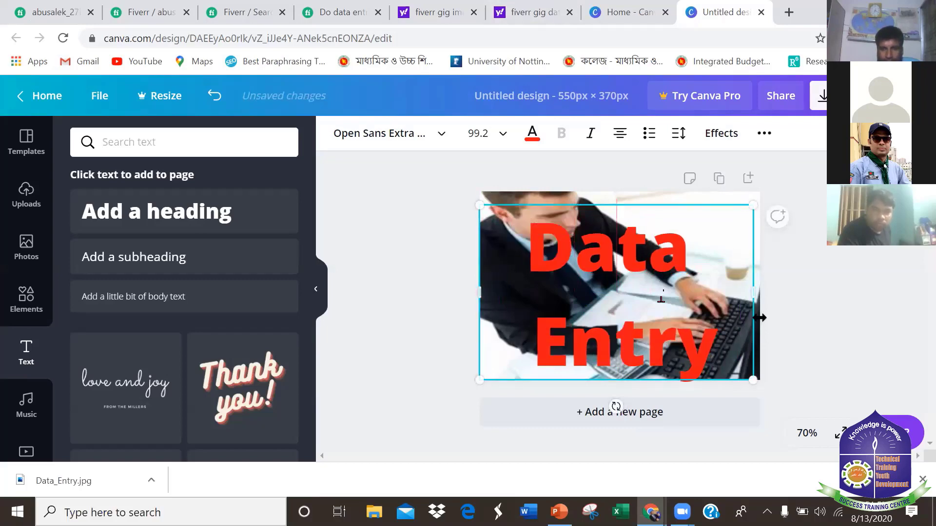
{"action": "left_click_drag", "start_coordinate": [755, 293], "coordinate": [760, 293]}
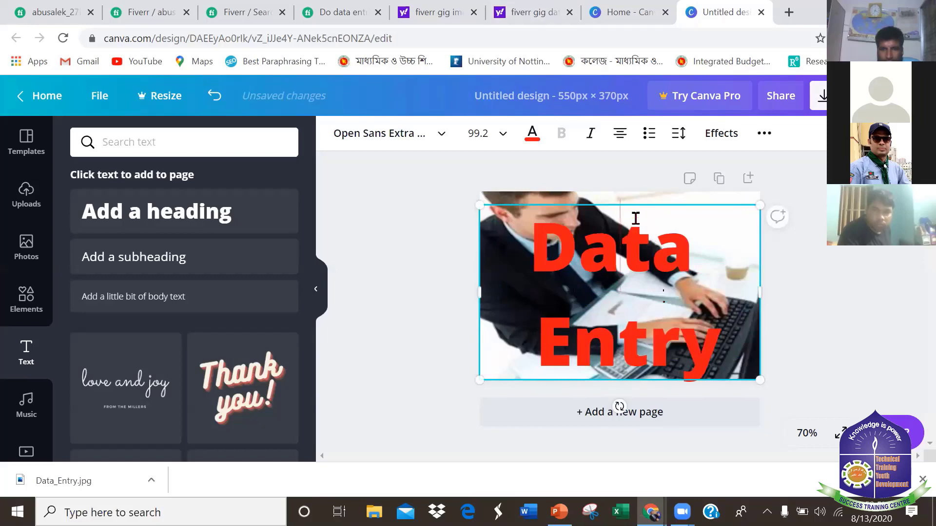
{"action": "left_click", "coordinate": [627, 203]}
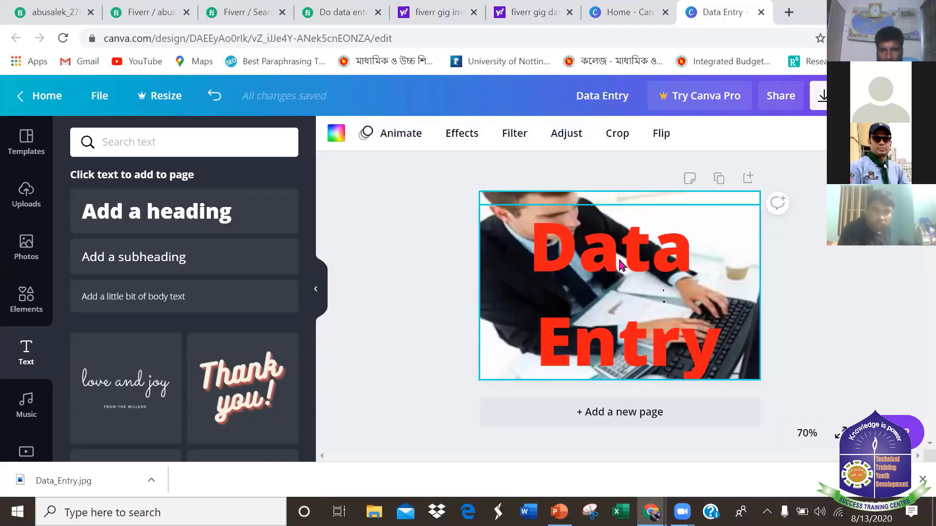
{"action": "left_click", "coordinate": [633, 292]}
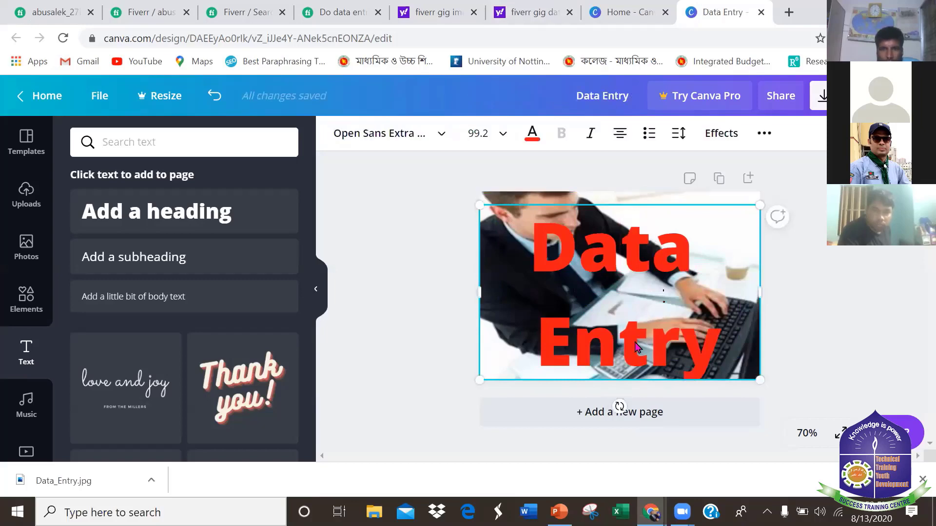
Set the whole "Data Entry" heading to font size 72 and move it down to the middle of the picture.
{"action": "double_click", "coordinate": [639, 373]}
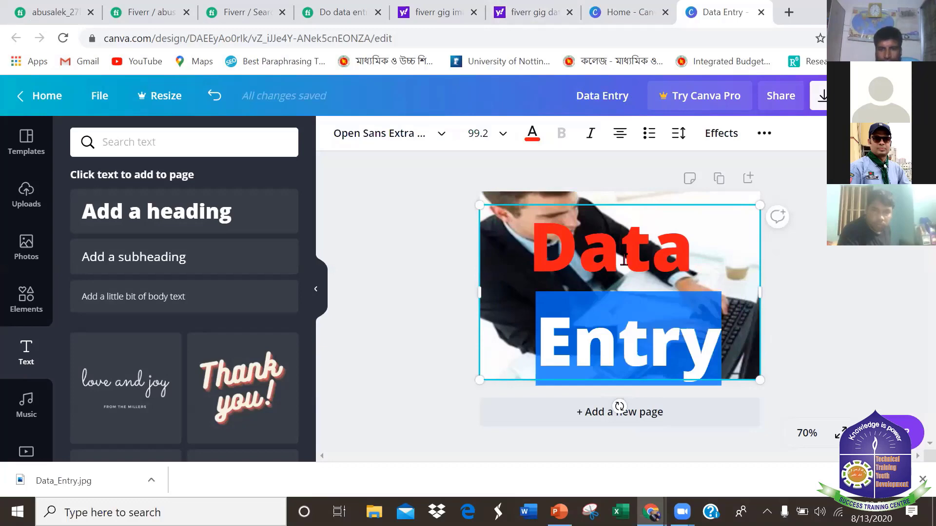
{"action": "left_click_drag", "start_coordinate": [625, 259], "coordinate": [716, 356]}
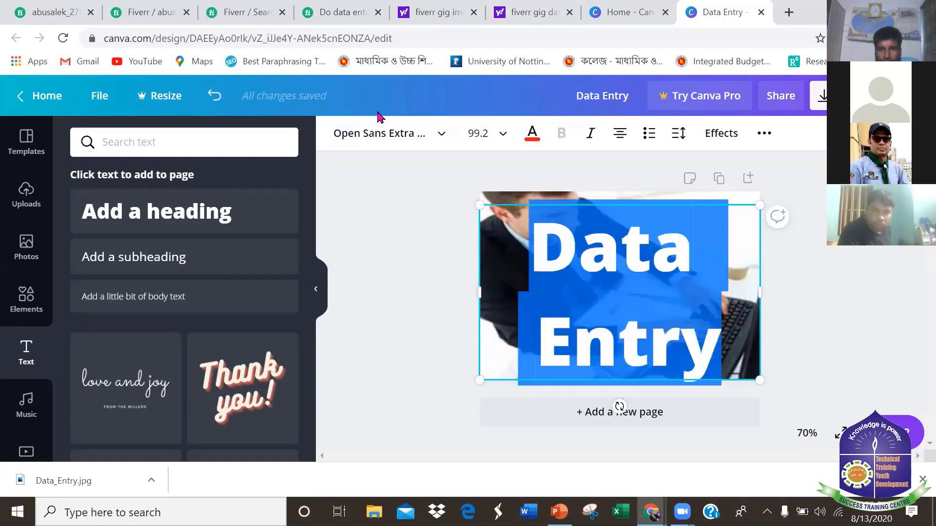
{"action": "left_click", "coordinate": [482, 137]}
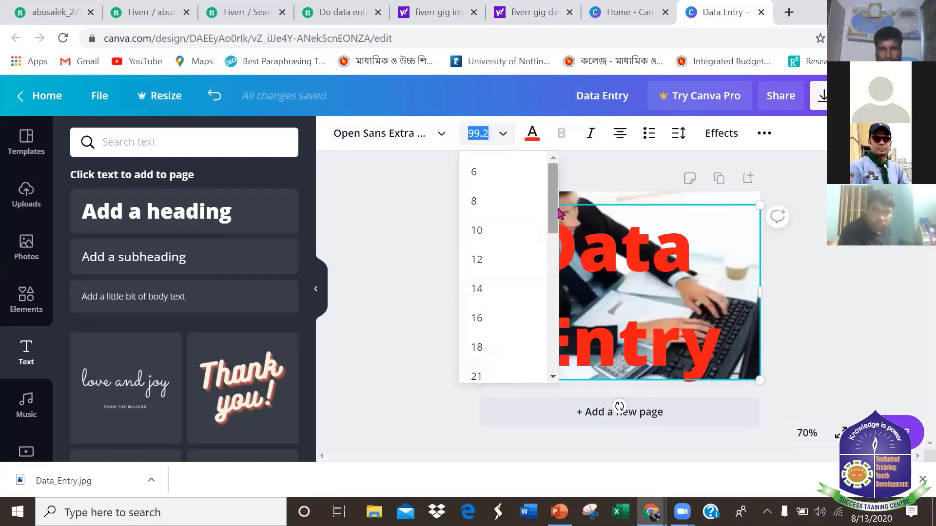
{"action": "left_click_drag", "start_coordinate": [556, 228], "coordinate": [556, 321]}
{"action": "left_click", "coordinate": [497, 330]}
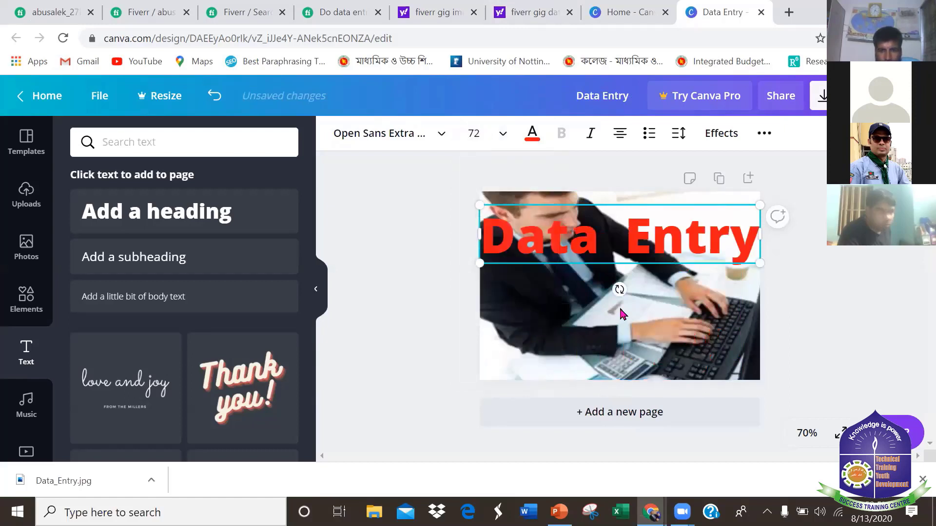
{"action": "left_click", "coordinate": [638, 289]}
{"action": "left_click_drag", "start_coordinate": [641, 247], "coordinate": [684, 328]}
{"action": "left_click", "coordinate": [685, 234]}
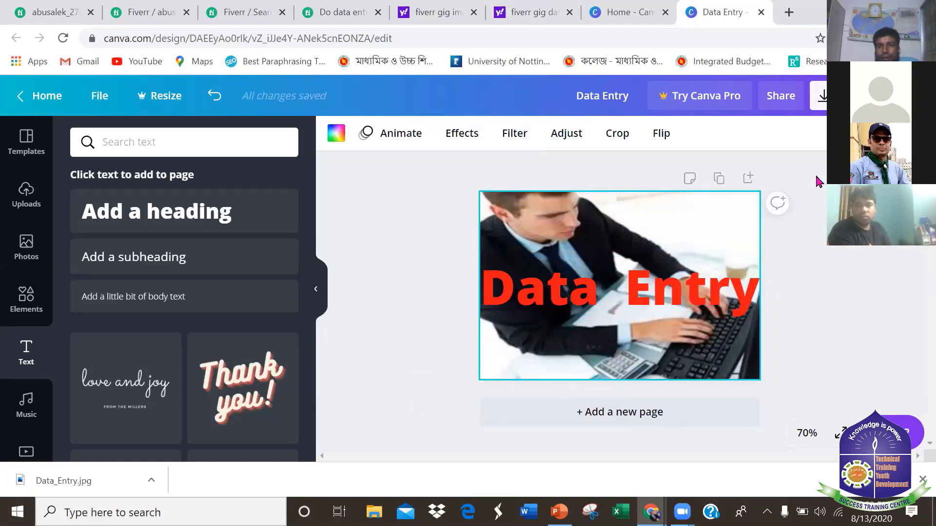
Download the design as a JPG, save it on the Desktop as "Data Entry_degine", and dismiss the referral offer.
{"action": "left_click", "coordinate": [823, 96]}
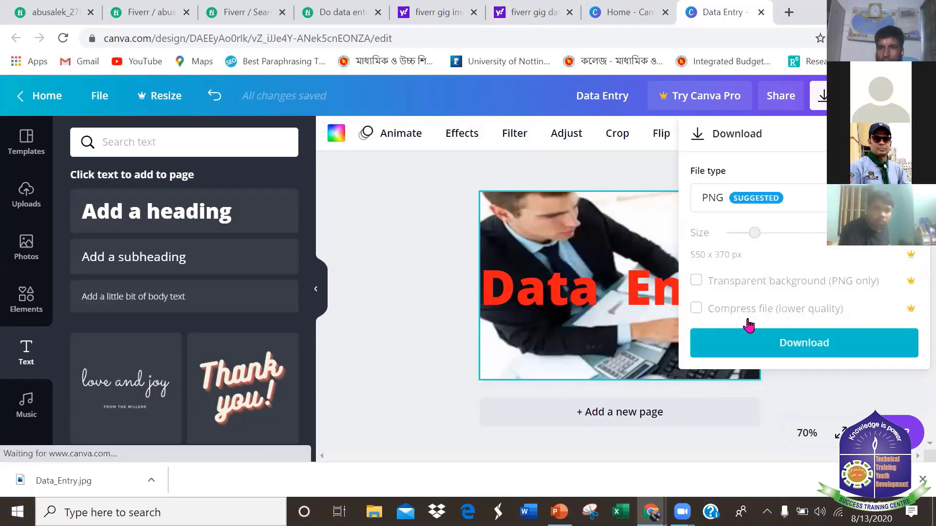
{"action": "left_click", "coordinate": [737, 205]}
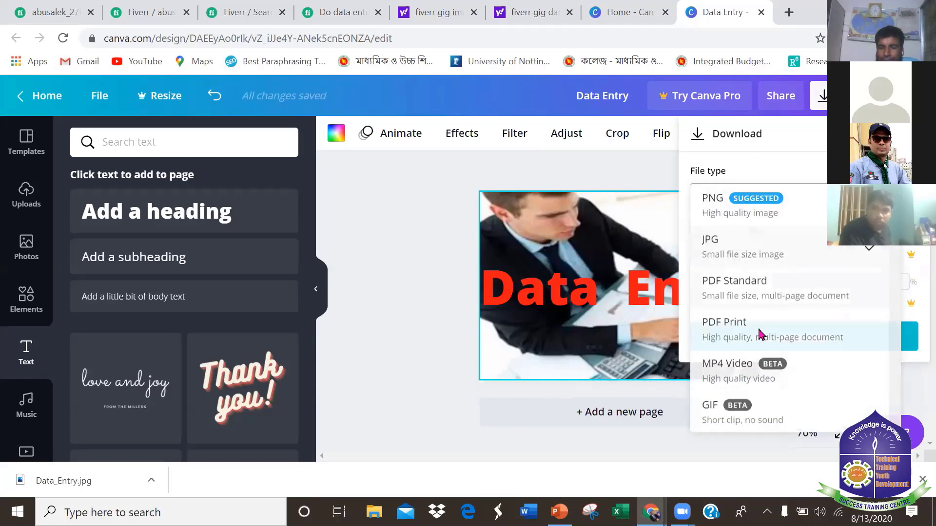
{"action": "left_click", "coordinate": [731, 246]}
{"action": "left_click", "coordinate": [800, 335]}
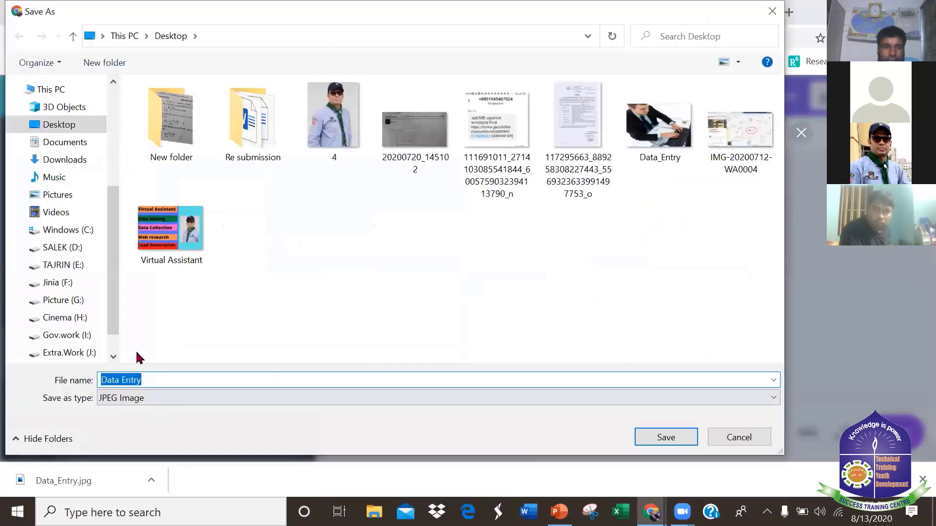
{"action": "left_click", "coordinate": [209, 376]}
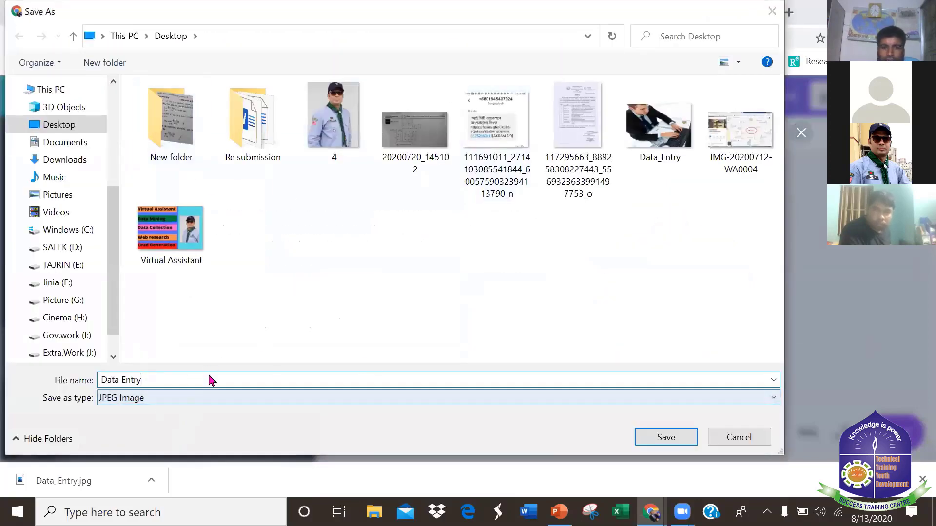
{"action": "type", "text": "_degine"}
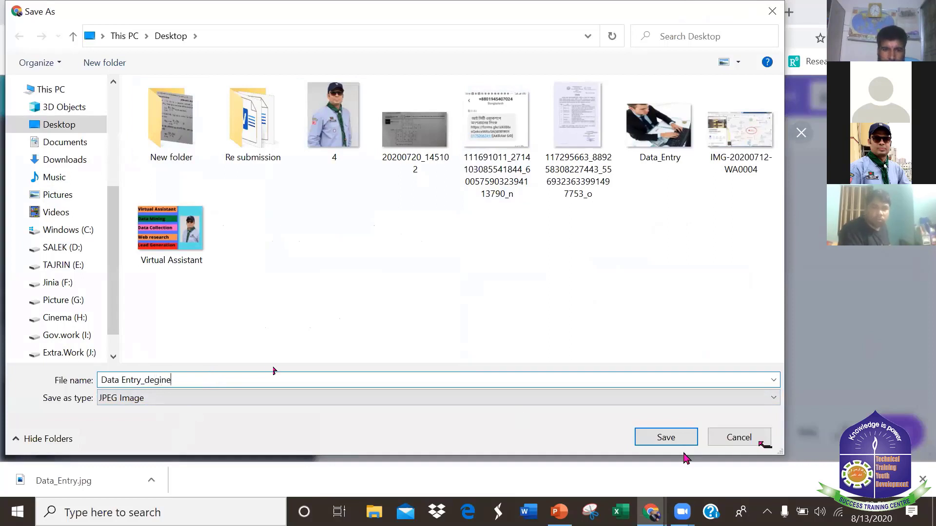
{"action": "left_click", "coordinate": [676, 439]}
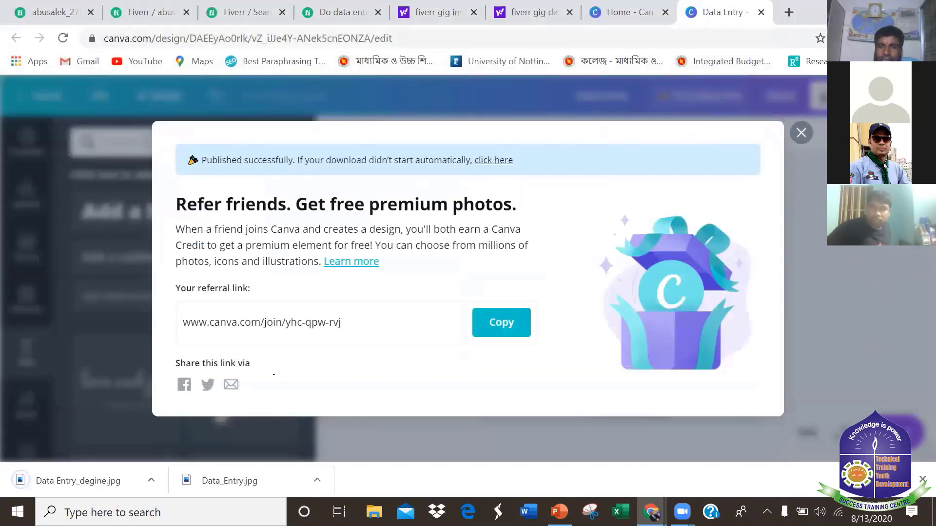
{"action": "left_click", "coordinate": [915, 291]}
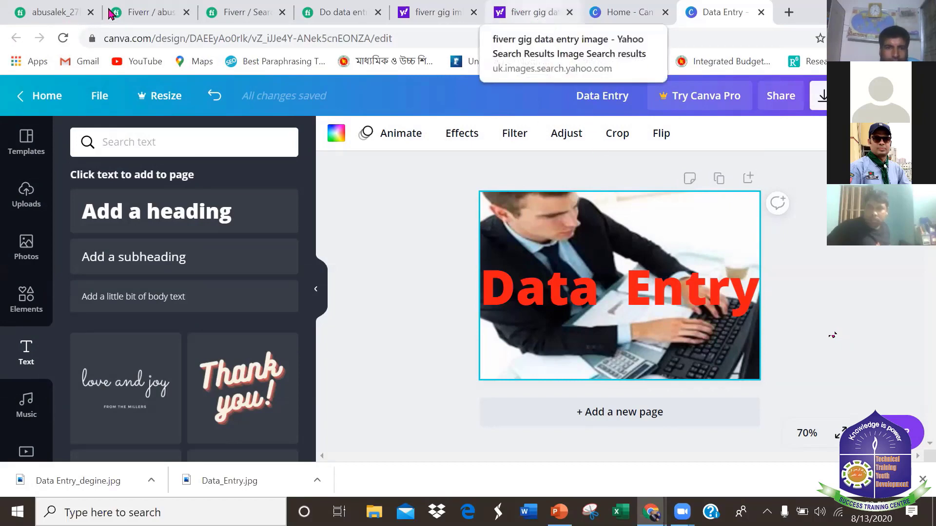
Look through the open Fiverr and Yahoo pages, examining the sample data entry gig's seller description and packages.
{"action": "left_click", "coordinate": [534, 12]}
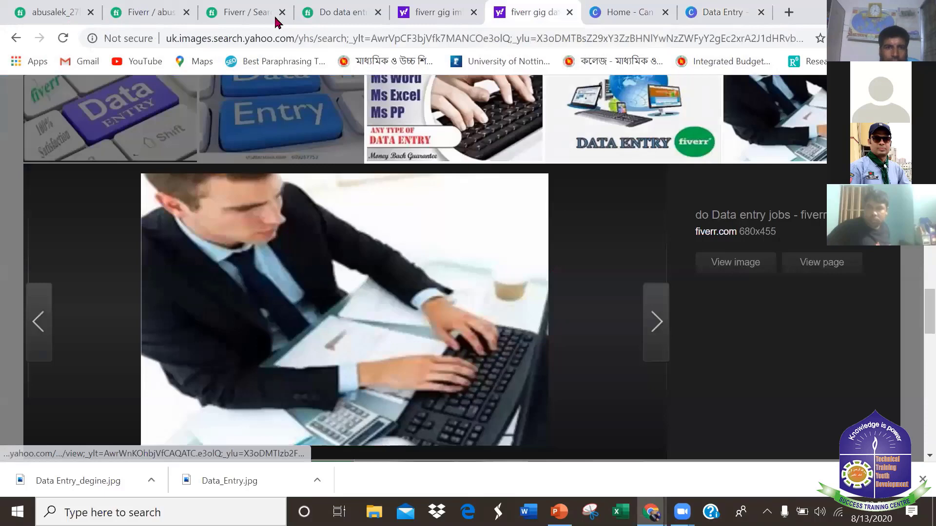
{"action": "left_click", "coordinate": [151, 15]}
{"action": "left_click", "coordinate": [260, 16]}
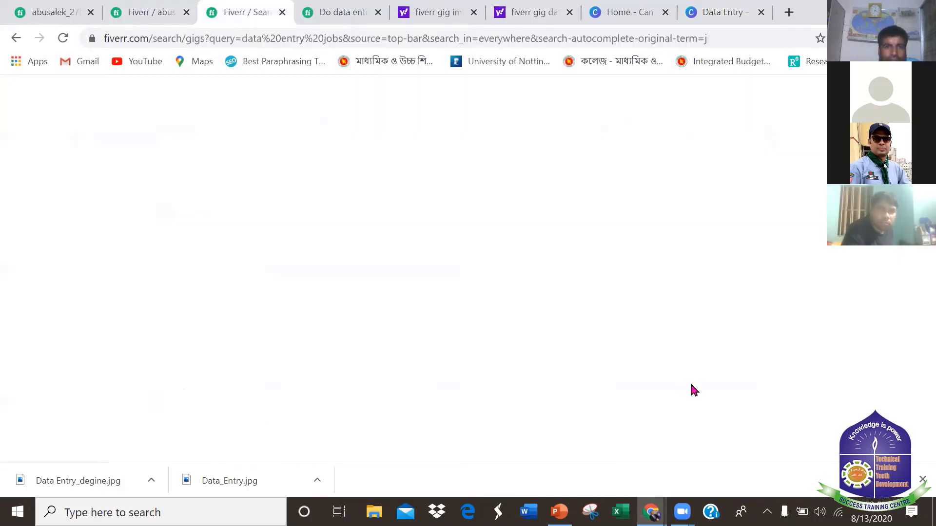
{"action": "key", "text": "ctrl+1"}
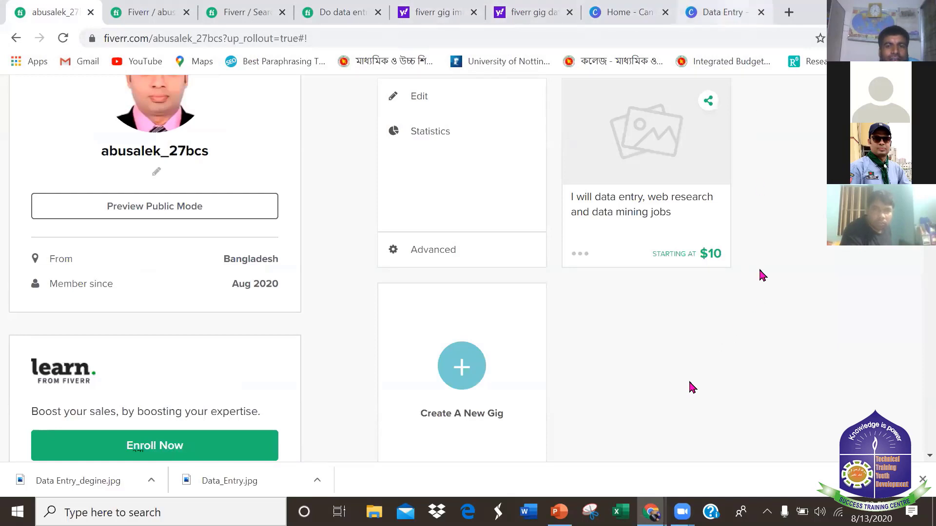
{"action": "key", "text": "ctrl+9"}
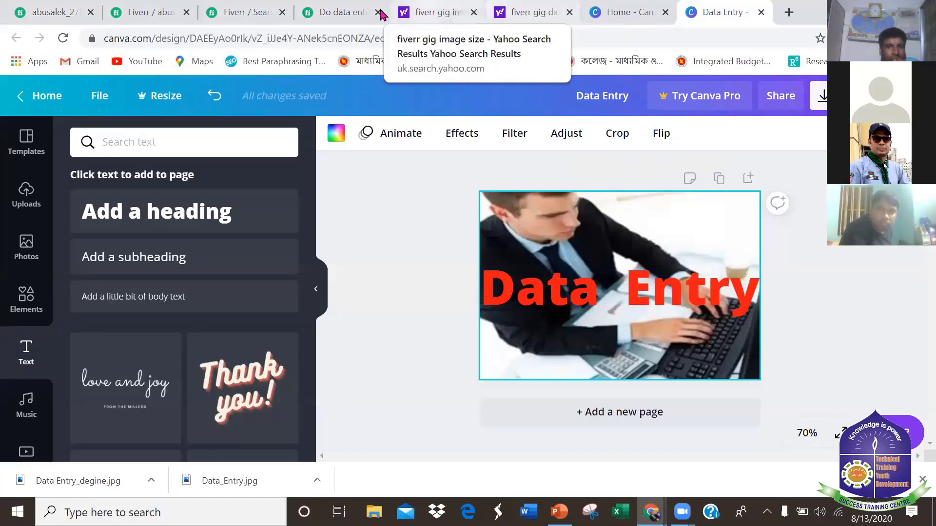
{"action": "left_click", "coordinate": [347, 16]}
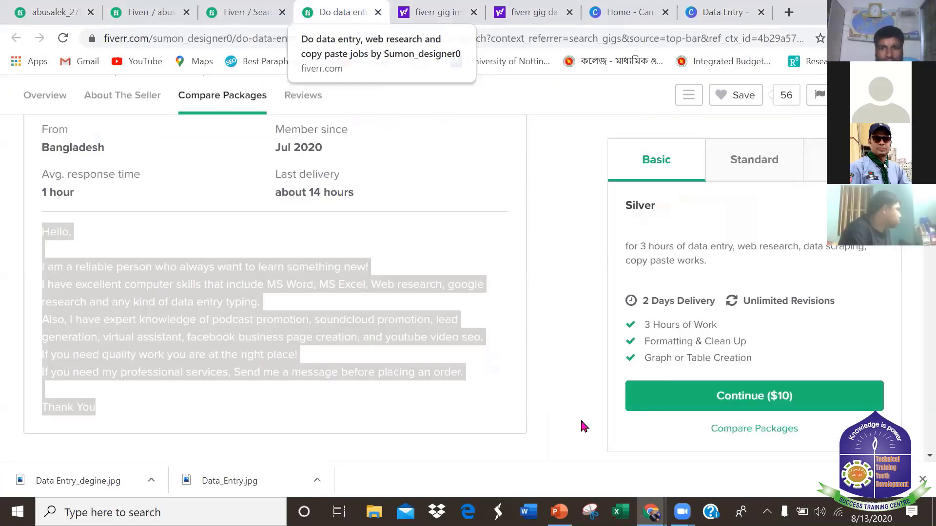
{"action": "left_click", "coordinate": [590, 279]}
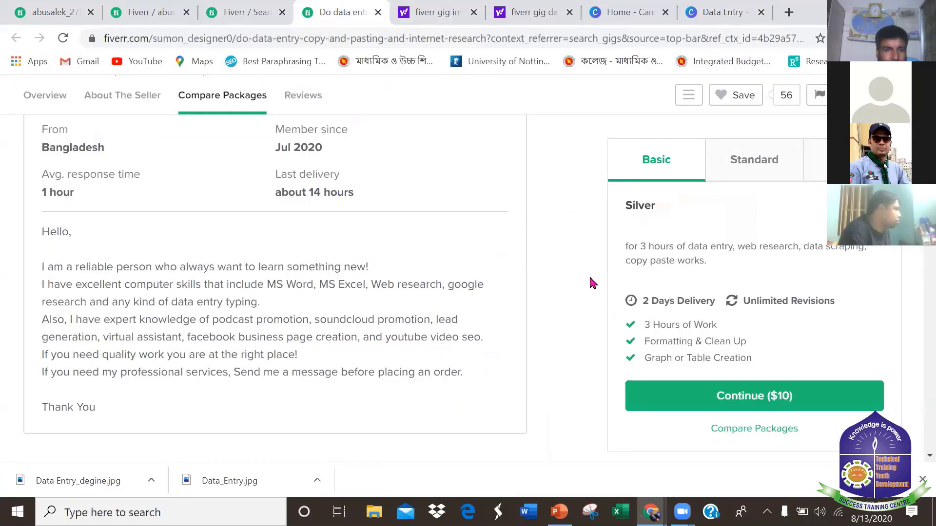
{"action": "scroll", "coordinate": [589, 280], "scroll_direction": "down", "scroll_amount": 5}
{"action": "scroll", "coordinate": [589, 281], "scroll_direction": "up", "scroll_amount": 6}
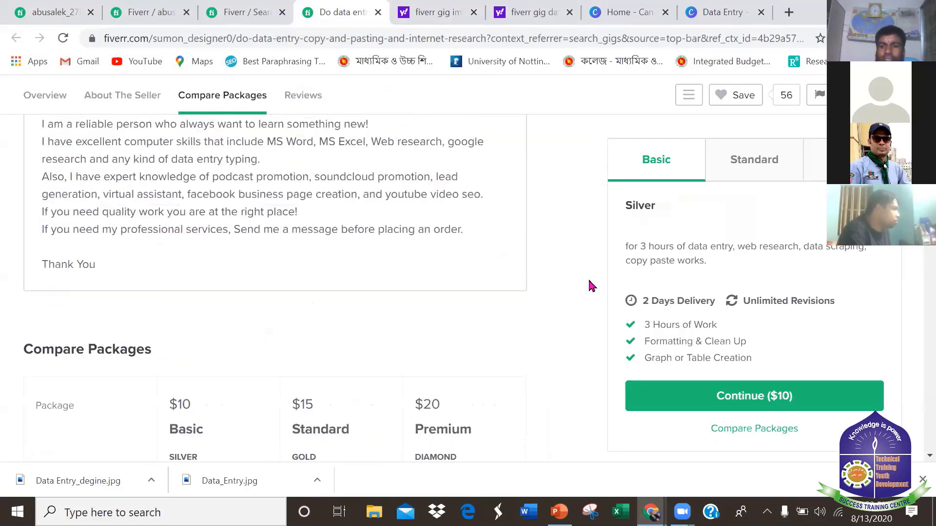
{"action": "scroll", "coordinate": [589, 285], "scroll_direction": "up", "scroll_amount": 4}
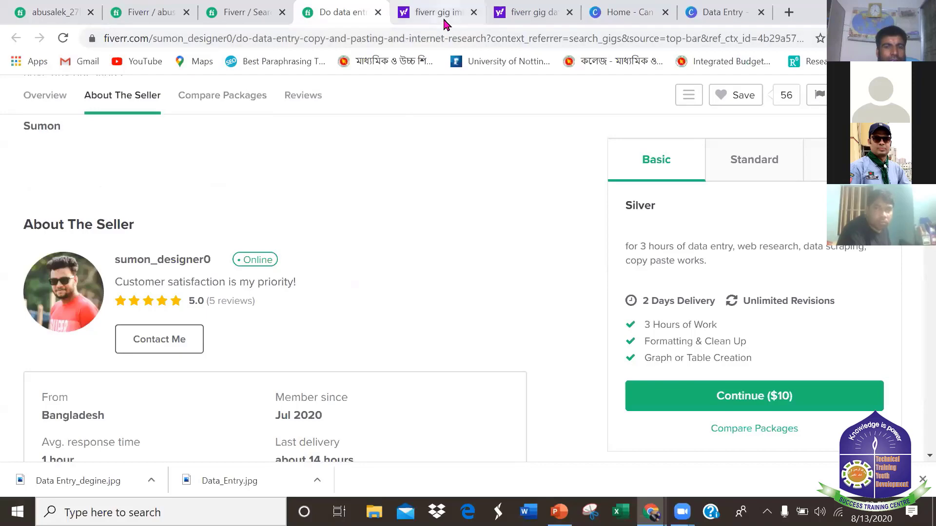
{"action": "left_click", "coordinate": [425, 14]}
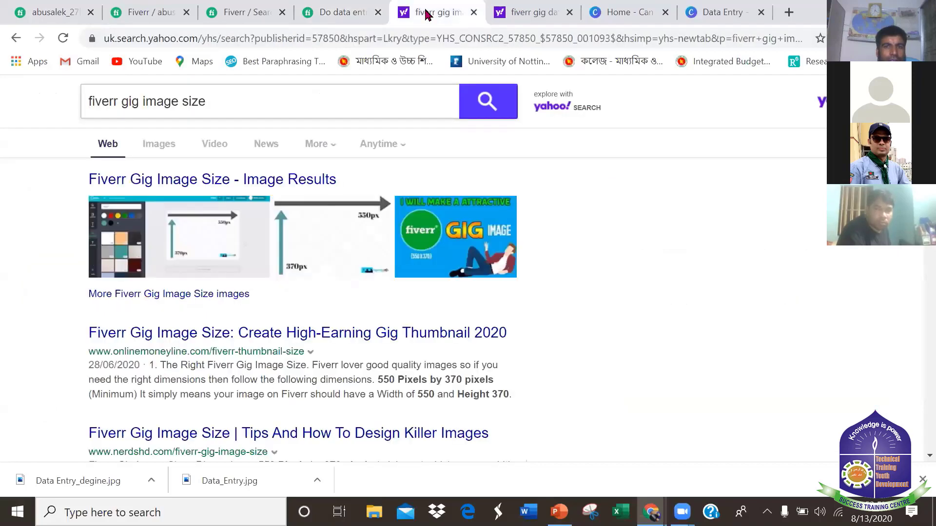
Upload the Desktop image "Data Entry_degine" as the first gig photo in the Fiverr gig gallery.
{"action": "left_click", "coordinate": [148, 21]}
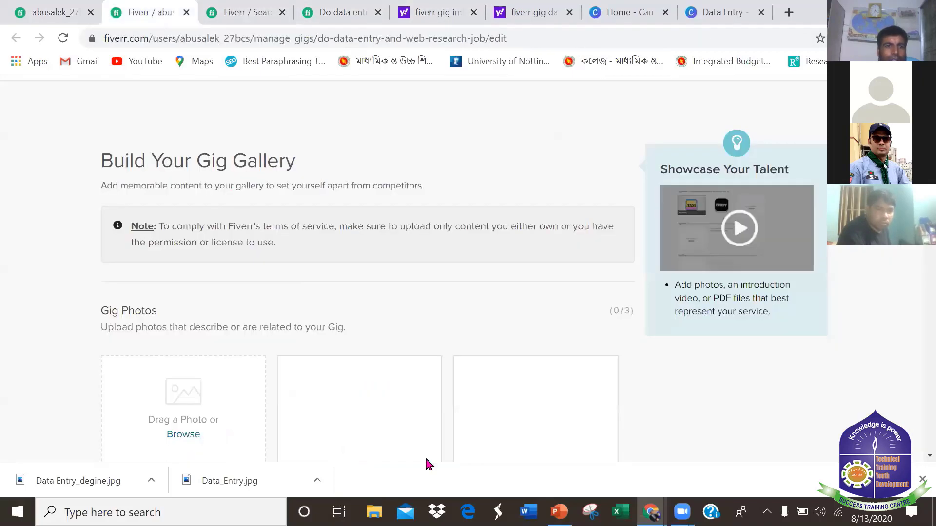
{"action": "scroll", "coordinate": [459, 385], "scroll_direction": "down", "scroll_amount": 5}
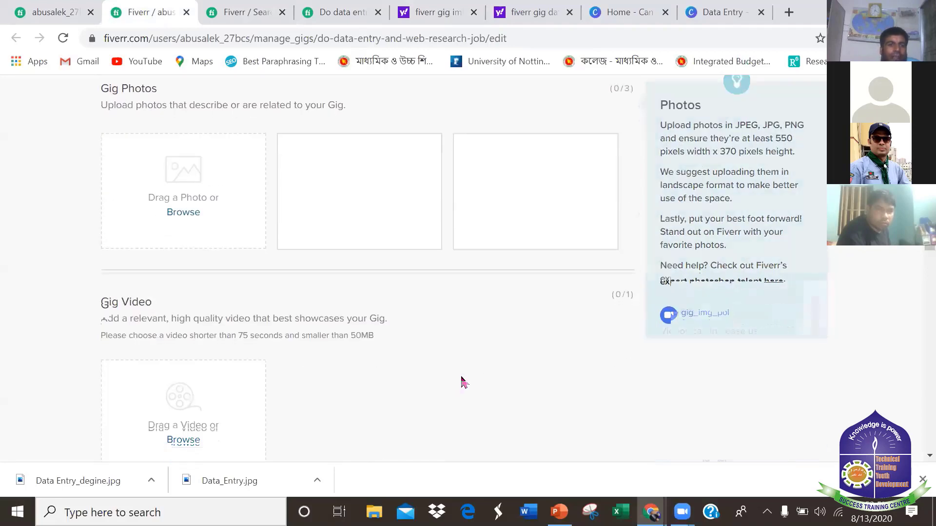
{"action": "scroll", "coordinate": [201, 268], "scroll_direction": "down", "scroll_amount": 1}
{"action": "scroll", "coordinate": [188, 253], "scroll_direction": "up", "scroll_amount": 2}
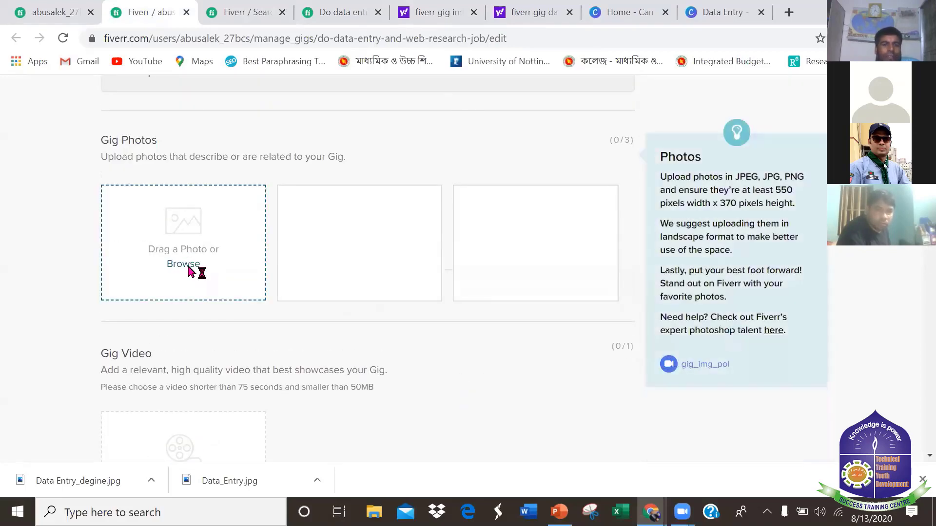
{"action": "left_click", "coordinate": [188, 267]}
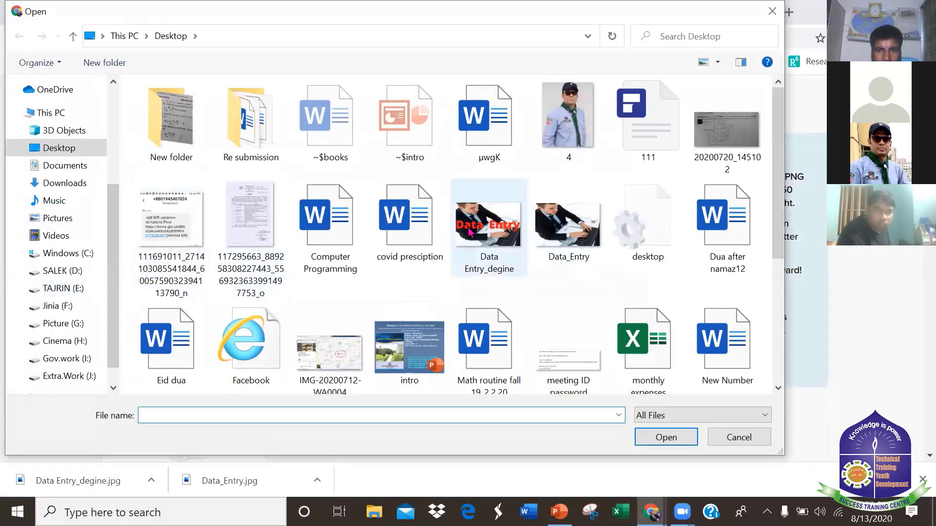
{"action": "left_click", "coordinate": [489, 229]}
{"action": "left_click", "coordinate": [658, 441]}
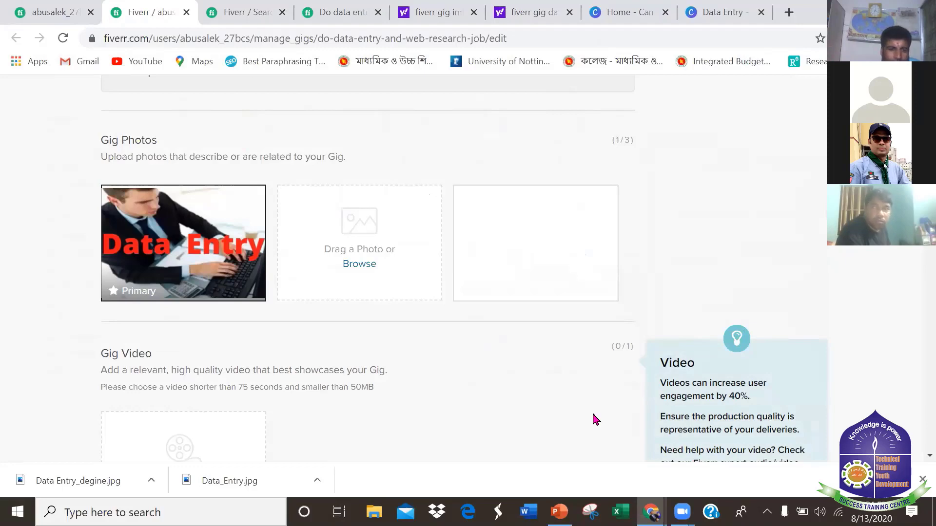
Leave the gig video and PDFs empty, save the gallery and continue to the Publish stage.
{"action": "scroll", "coordinate": [601, 347], "scroll_direction": "down", "scroll_amount": 1}
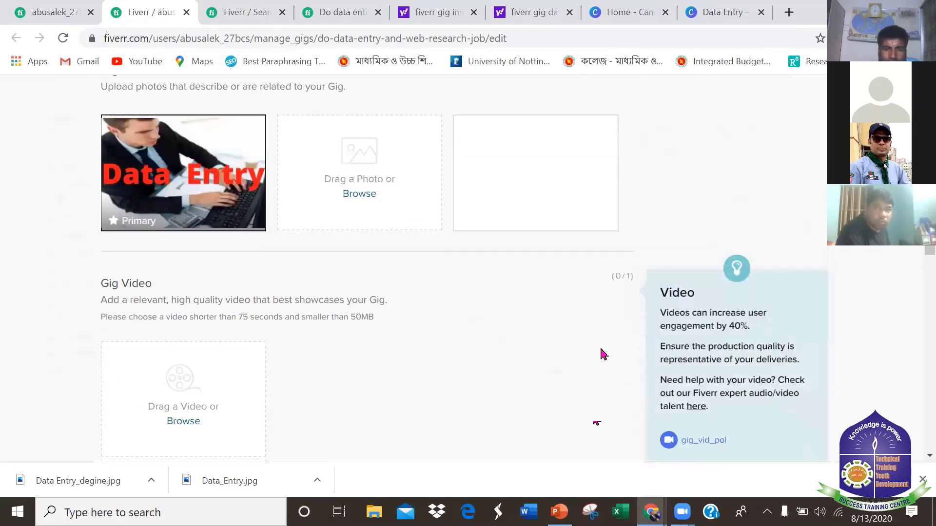
{"action": "scroll", "coordinate": [602, 352], "scroll_direction": "down", "scroll_amount": 5}
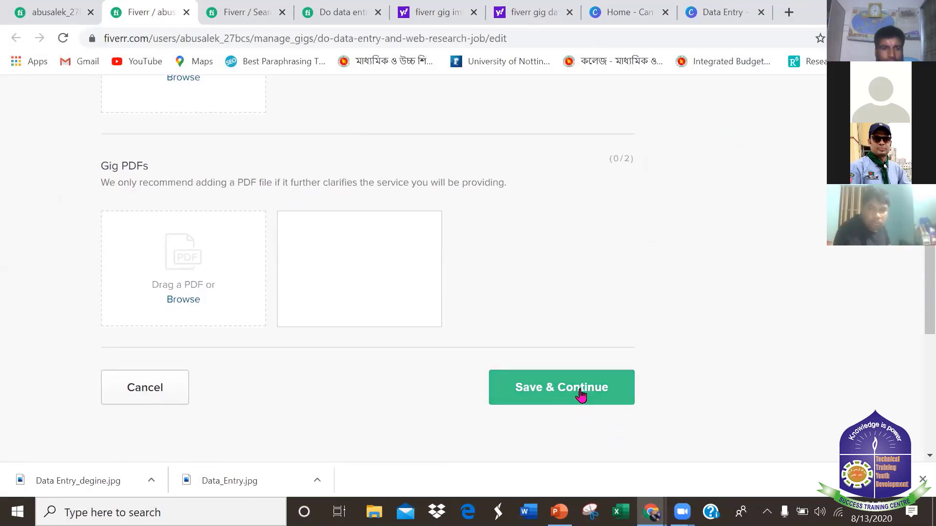
{"action": "left_click", "coordinate": [581, 397]}
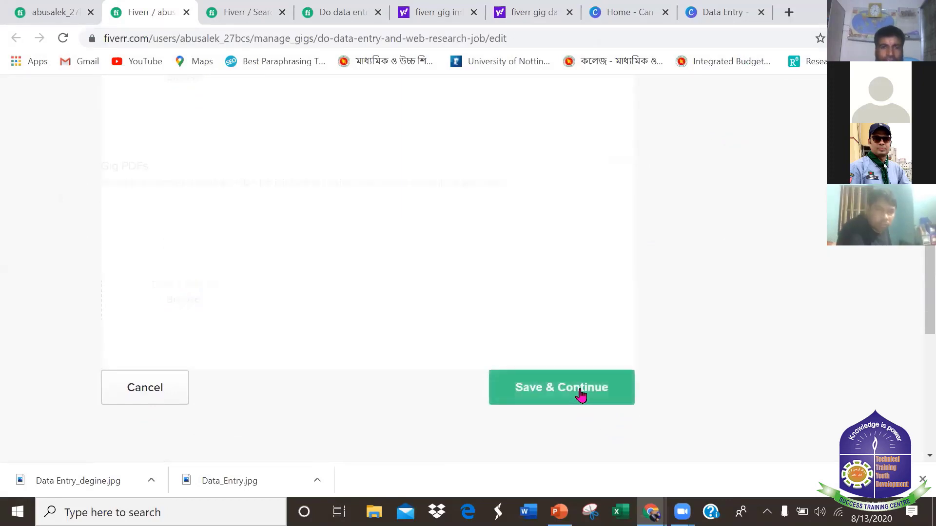
{"action": "left_click", "coordinate": [581, 393]}
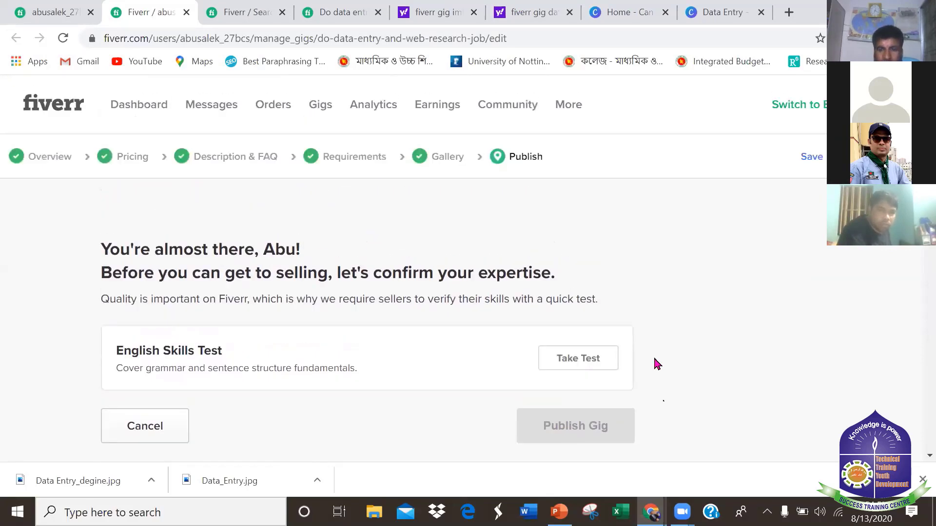
Open the English Skills Test required for publishing and read its syllabus, duration, question format and instructions.
{"action": "scroll", "coordinate": [654, 366], "scroll_direction": "down", "scroll_amount": 1}
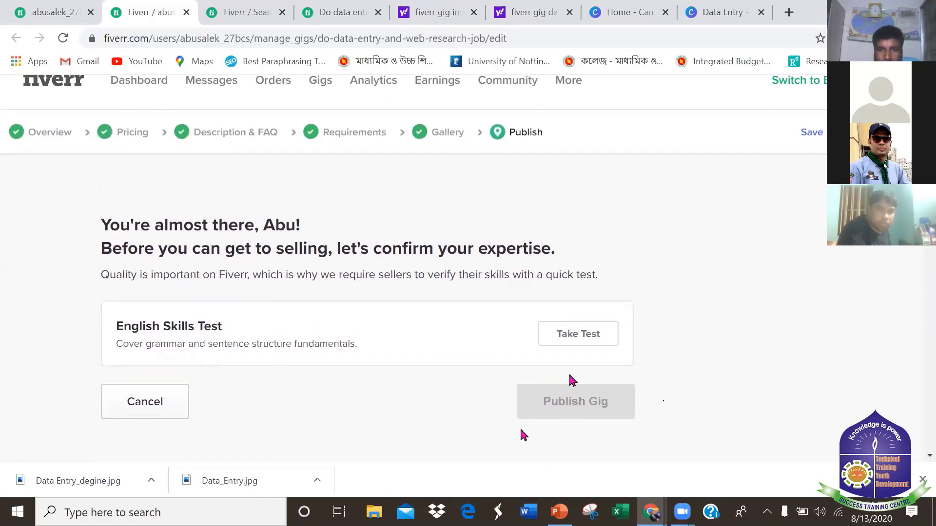
{"action": "left_click", "coordinate": [587, 333]}
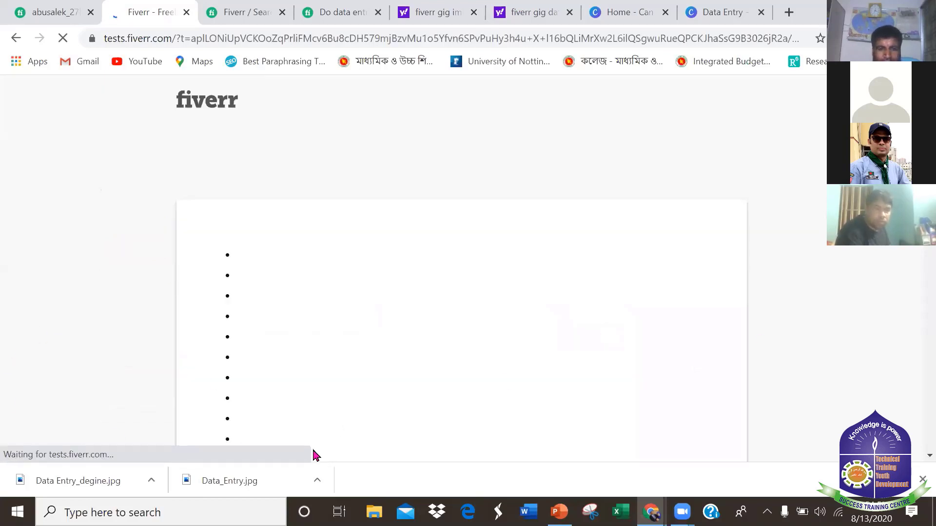
{"action": "scroll", "coordinate": [438, 263], "scroll_direction": "down", "scroll_amount": 3}
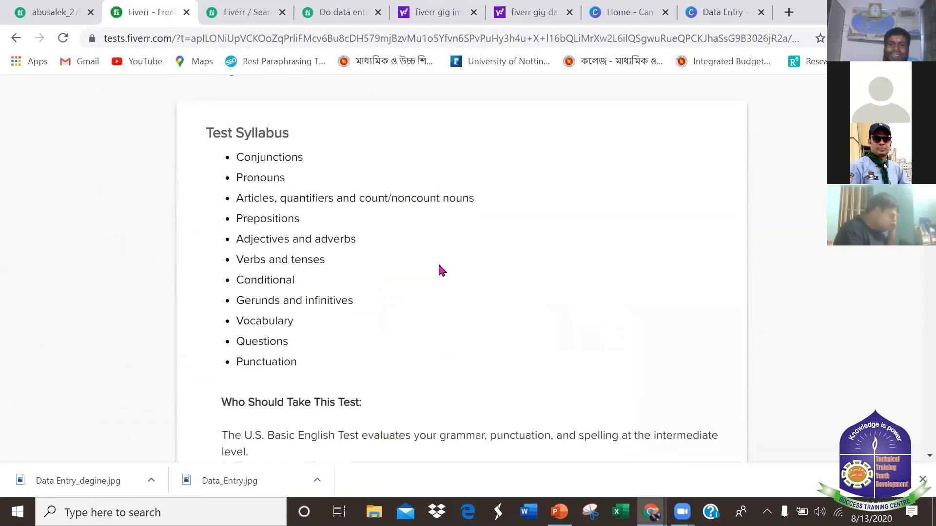
{"action": "scroll", "coordinate": [438, 264], "scroll_direction": "up", "scroll_amount": 3}
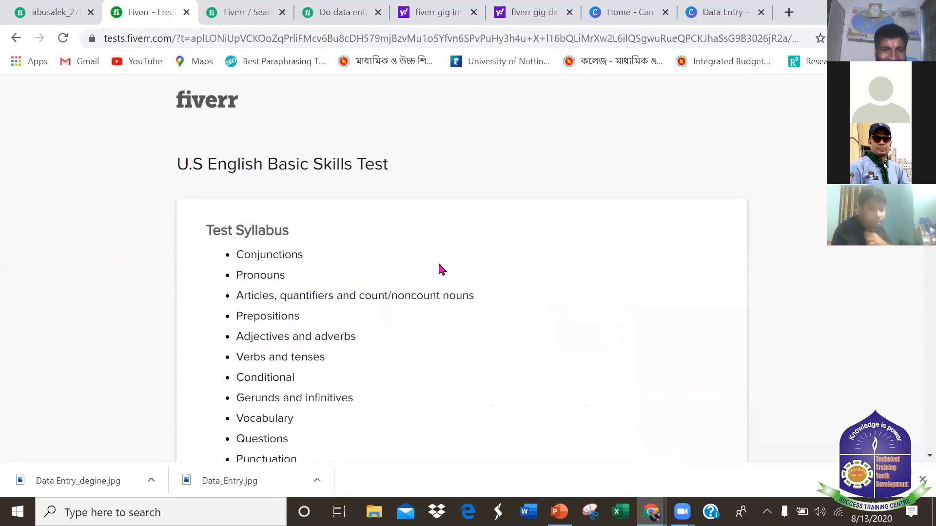
{"action": "scroll", "coordinate": [441, 268], "scroll_direction": "down", "scroll_amount": 2}
{"action": "scroll", "coordinate": [444, 269], "scroll_direction": "down", "scroll_amount": 8}
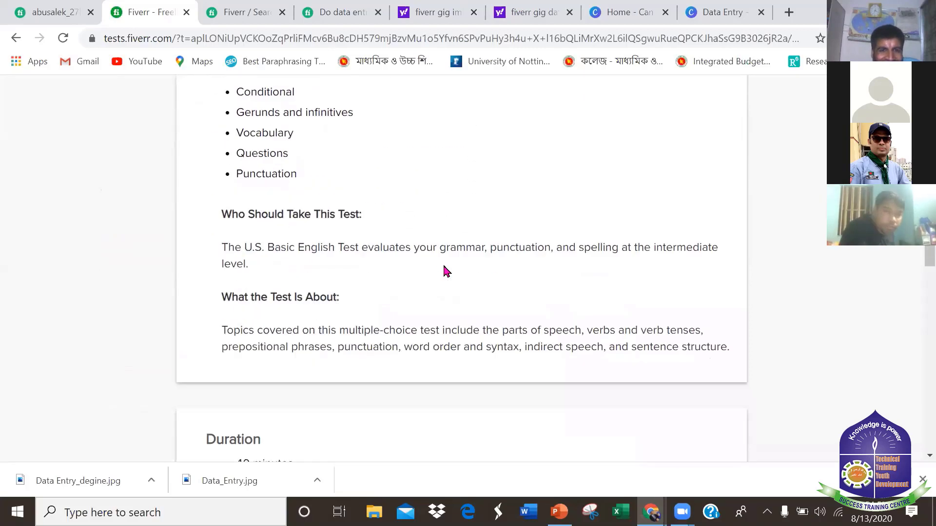
{"action": "scroll", "coordinate": [444, 267], "scroll_direction": "down", "scroll_amount": 6}
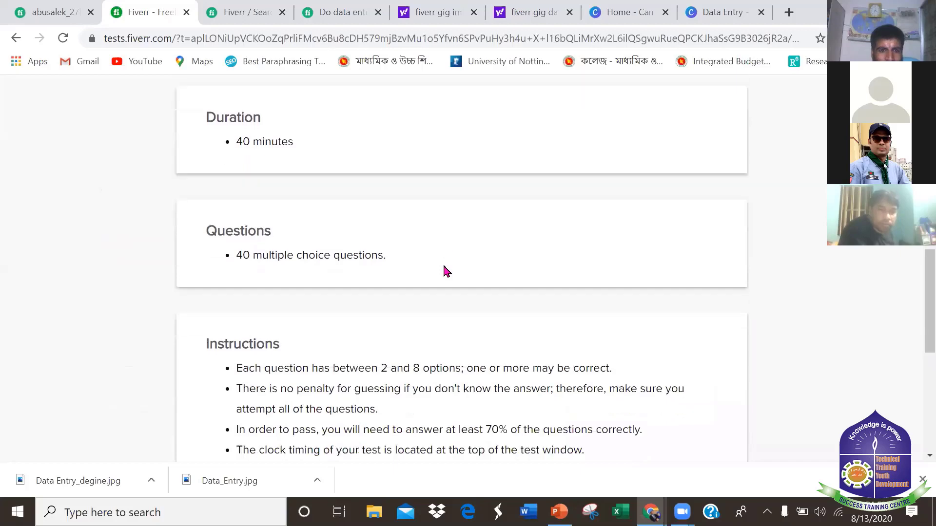
{"action": "scroll", "coordinate": [450, 282], "scroll_direction": "down", "scroll_amount": 5}
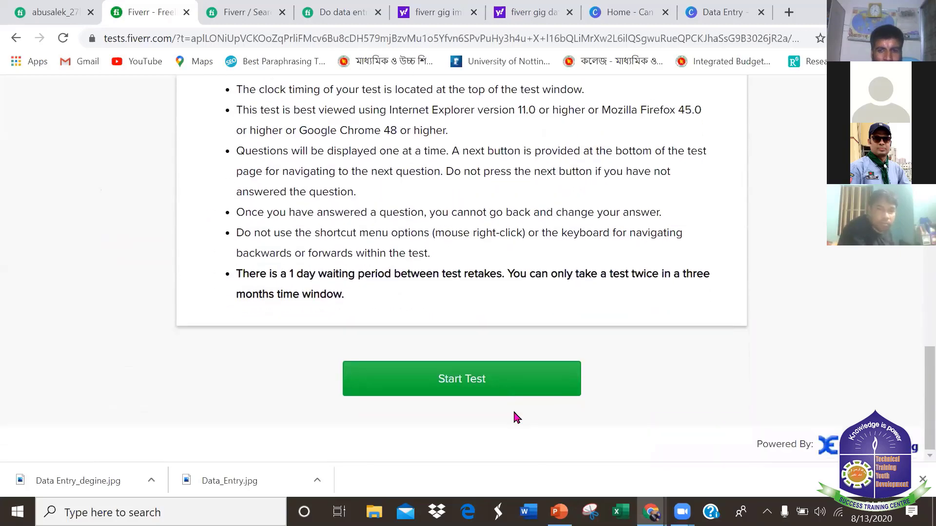
Start the U.S English Basic Skills Test and continue past the protected test notice.
{"action": "left_click", "coordinate": [492, 388]}
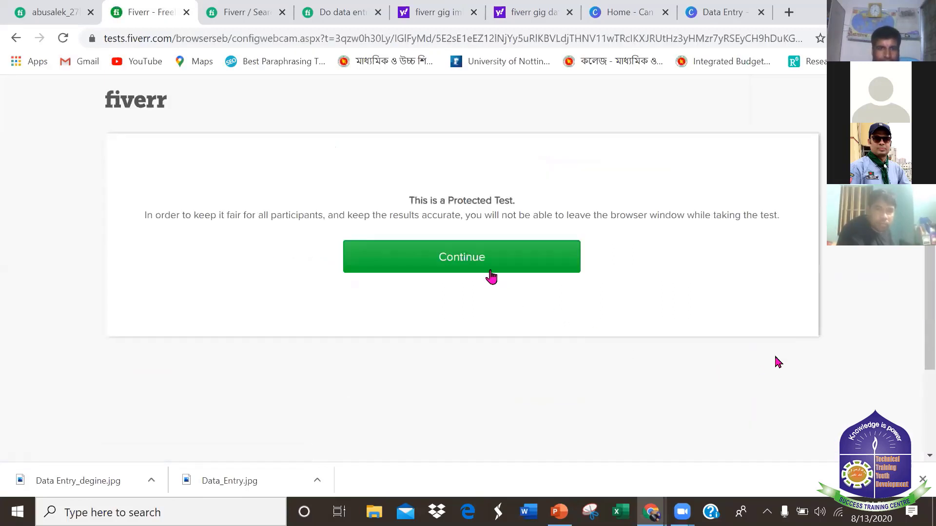
{"action": "left_click", "coordinate": [482, 262]}
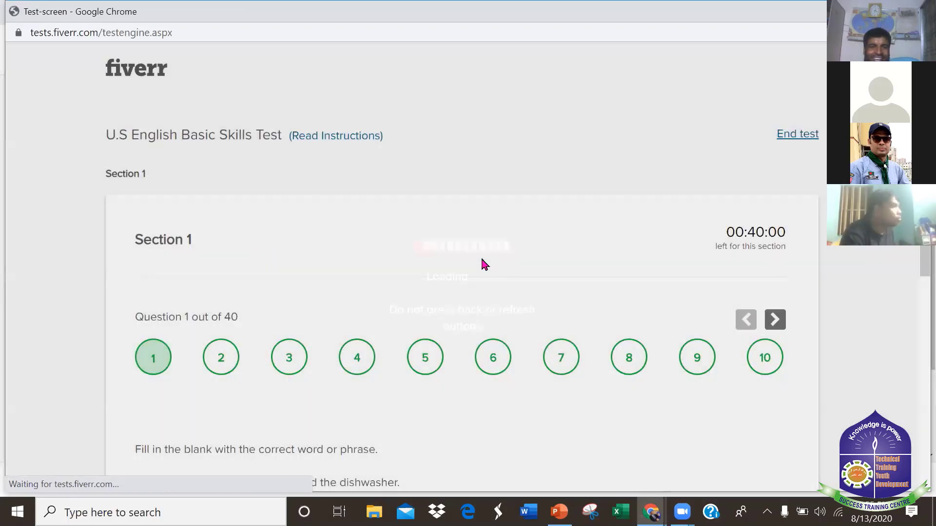
Answer question 1, about loading the dishwasher after dinner, with "has wanted" and submit it.
{"action": "scroll", "coordinate": [526, 292], "scroll_direction": "down", "scroll_amount": 2}
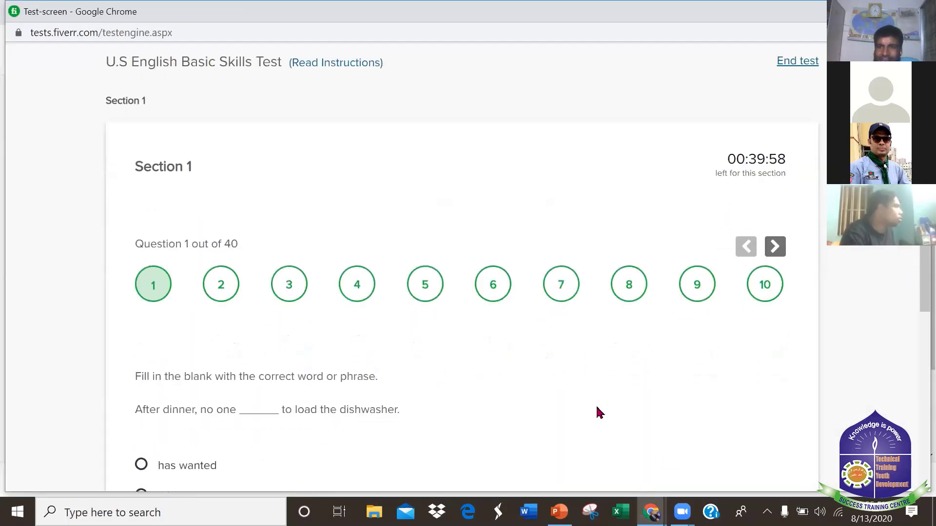
{"action": "scroll", "coordinate": [536, 429], "scroll_direction": "down", "scroll_amount": 2}
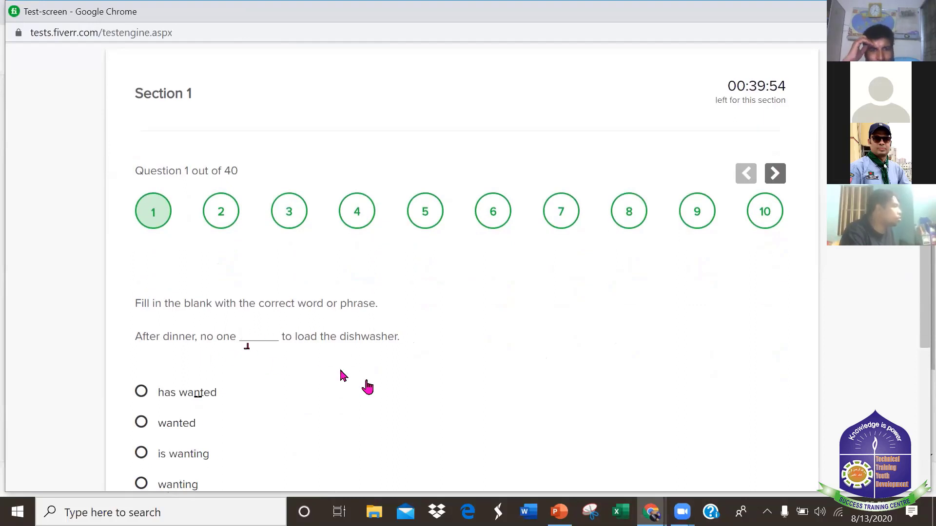
{"action": "scroll", "coordinate": [438, 364], "scroll_direction": "down", "scroll_amount": 1}
{"action": "scroll", "coordinate": [438, 363], "scroll_direction": "down", "scroll_amount": 2}
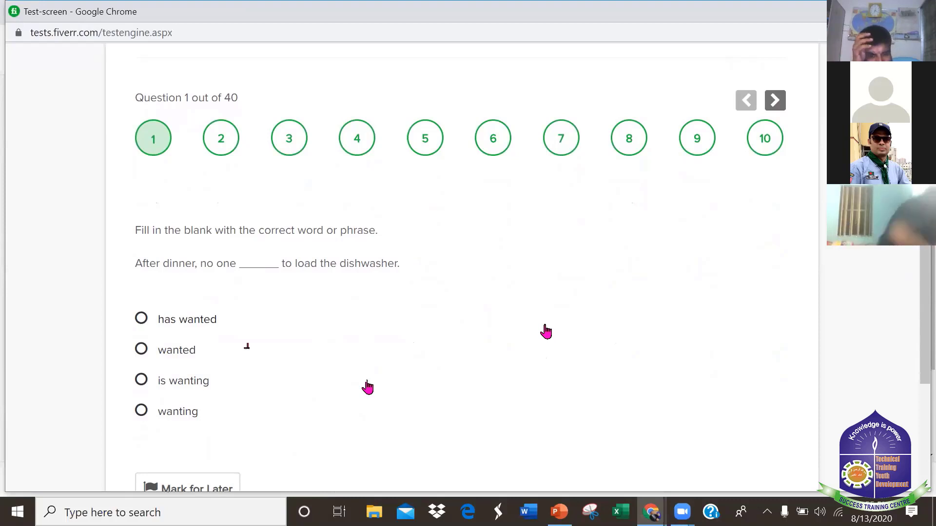
{"action": "scroll", "coordinate": [545, 332], "scroll_direction": "down", "scroll_amount": 1}
{"action": "scroll", "coordinate": [546, 332], "scroll_direction": "down", "scroll_amount": 1}
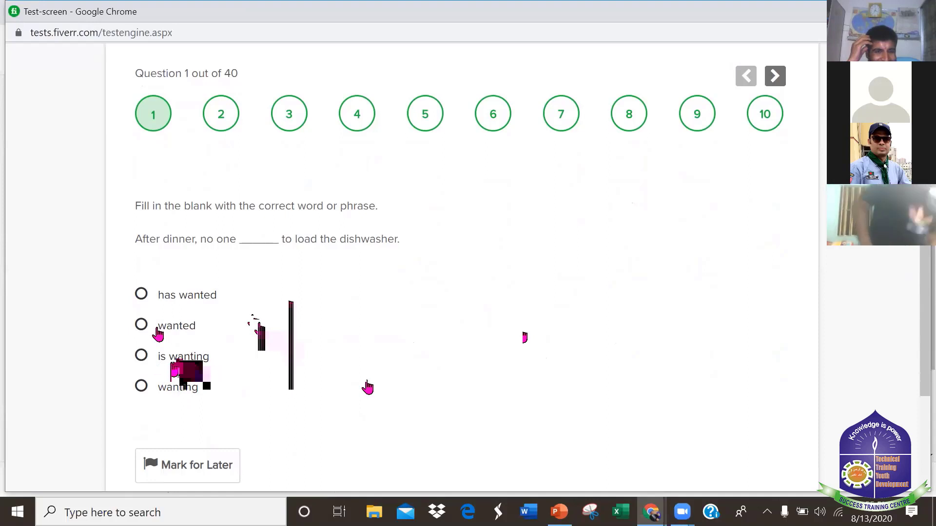
{"action": "left_click", "coordinate": [140, 326]}
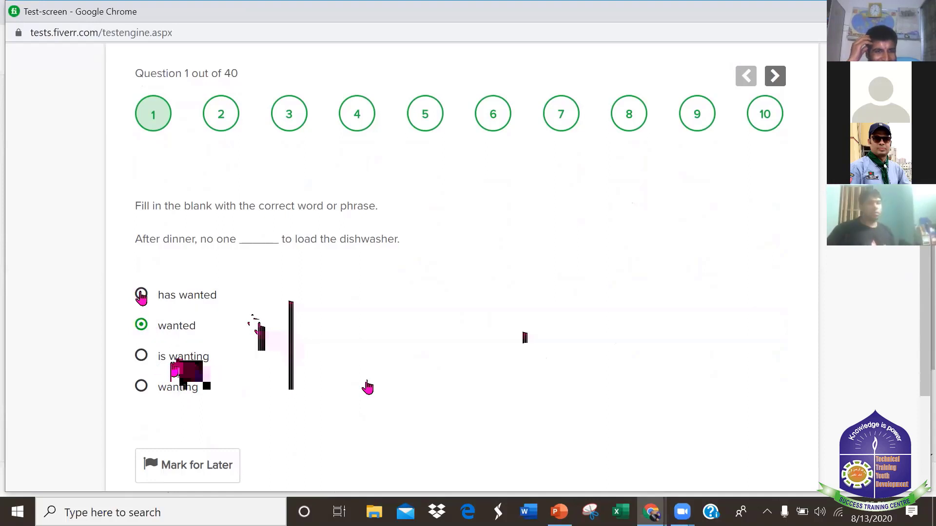
{"action": "left_click", "coordinate": [141, 296]}
{"action": "scroll", "coordinate": [501, 377], "scroll_direction": "down", "scroll_amount": 3}
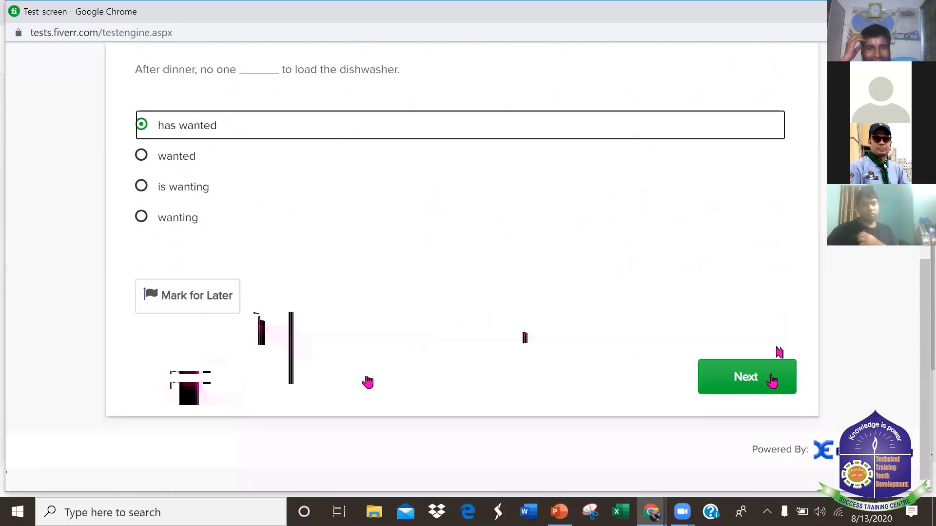
{"action": "left_click", "coordinate": [772, 380]}
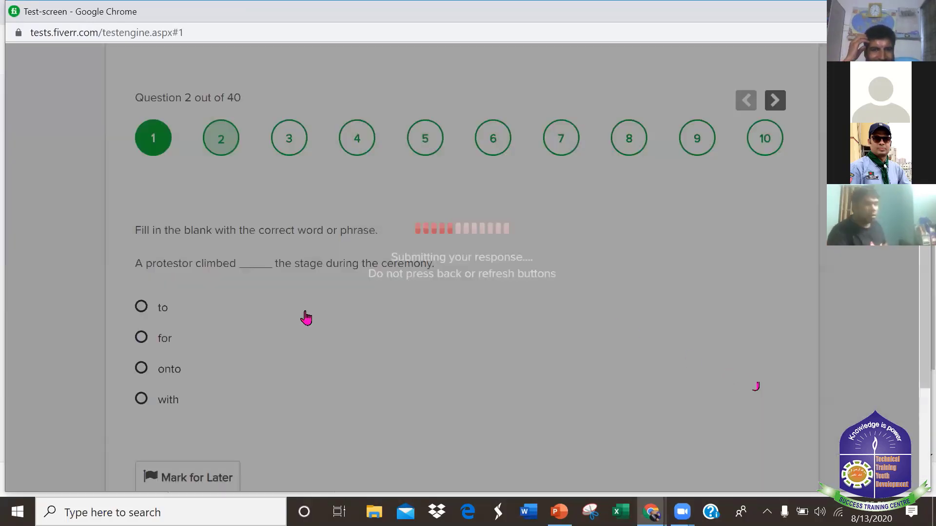
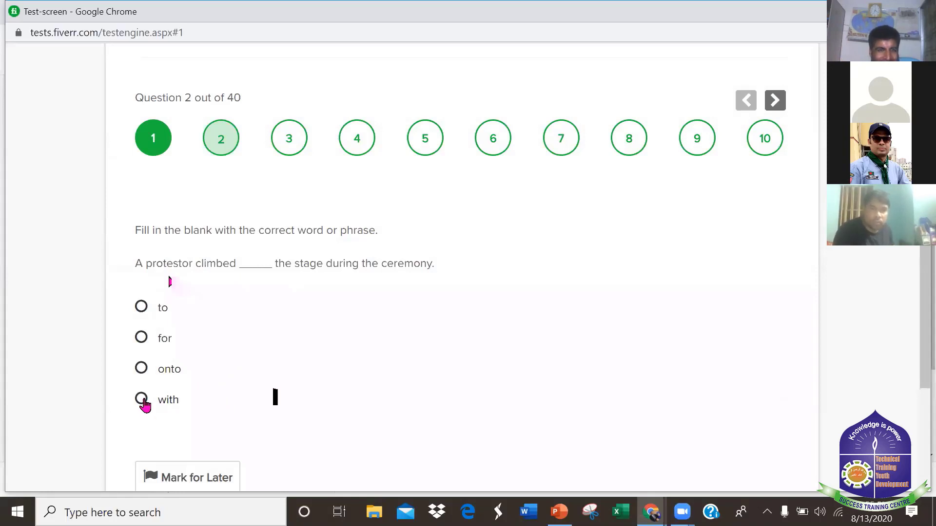
Answer question 2, about the protestor climbing the stage, with "with" and submit it.
{"action": "left_click", "coordinate": [143, 401]}
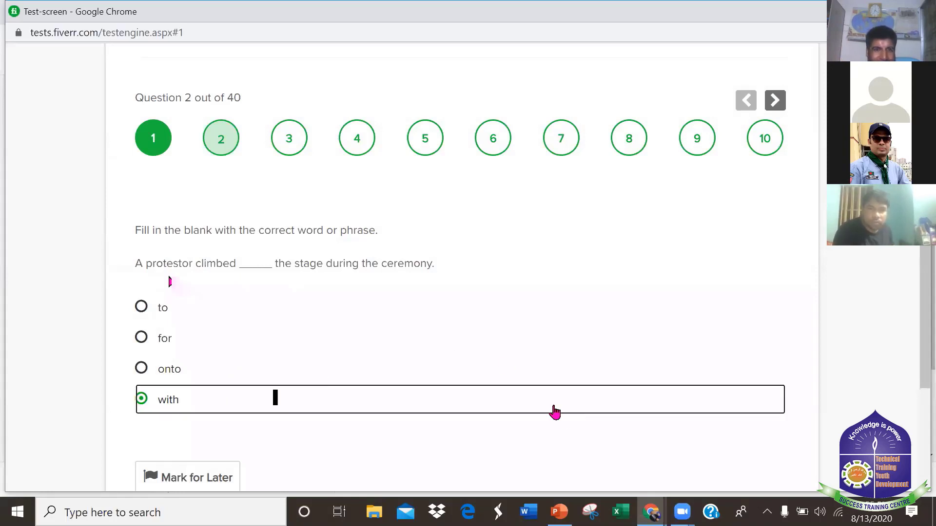
{"action": "scroll", "coordinate": [554, 411], "scroll_direction": "down", "scroll_amount": 2}
{"action": "left_click", "coordinate": [772, 435]}
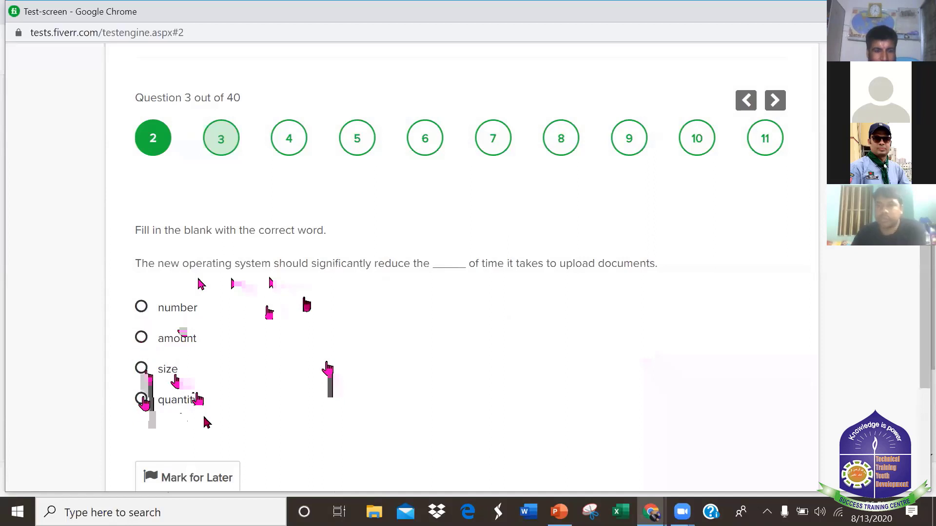
Answer question 3, about the new operating system's upload time, with "number" and submit it.
{"action": "left_click", "coordinate": [142, 341]}
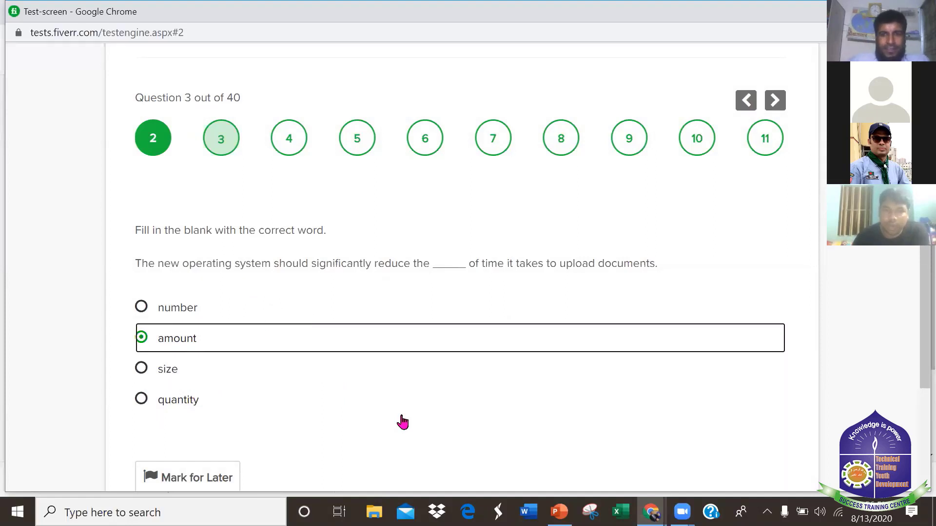
{"action": "left_click", "coordinate": [142, 307]}
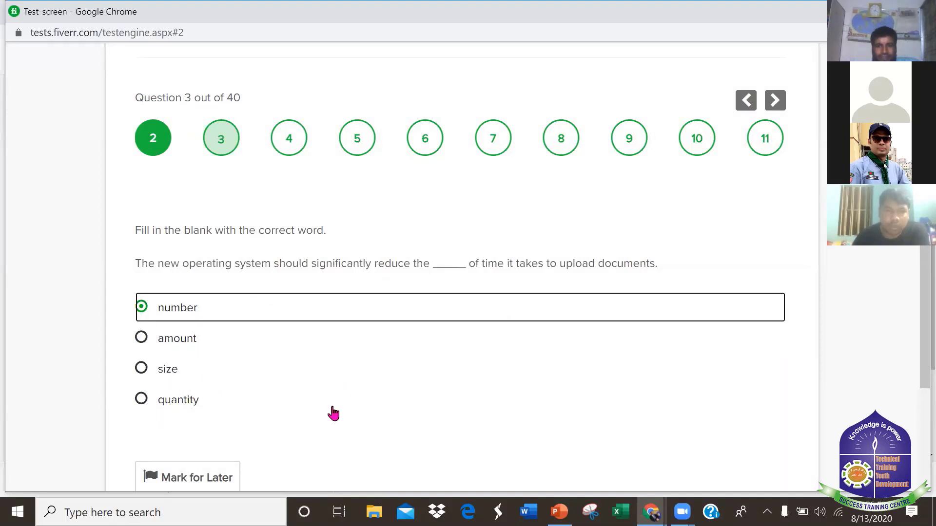
{"action": "left_click", "coordinate": [738, 389]}
{"action": "scroll", "coordinate": [738, 389], "scroll_direction": "down", "scroll_amount": 1}
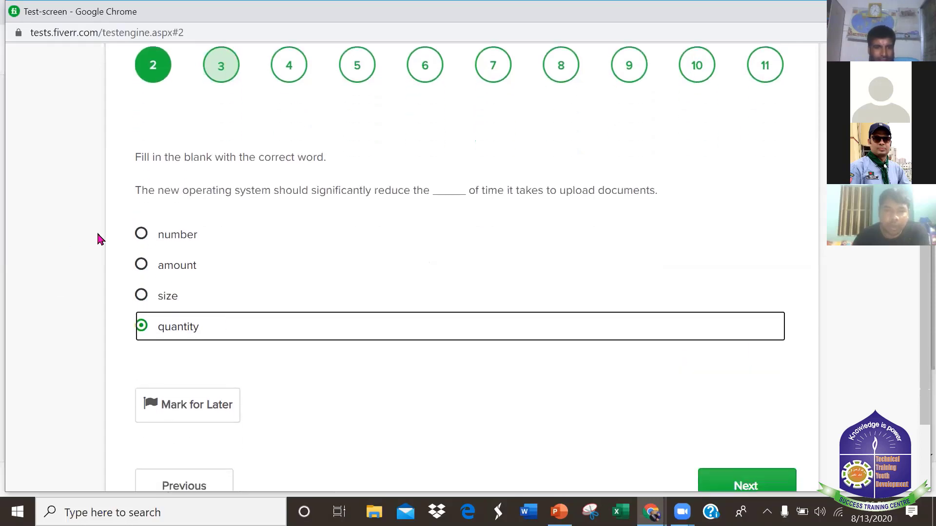
{"action": "left_click", "coordinate": [141, 243]}
{"action": "scroll", "coordinate": [692, 414], "scroll_direction": "down", "scroll_amount": 2}
{"action": "left_click", "coordinate": [740, 396]}
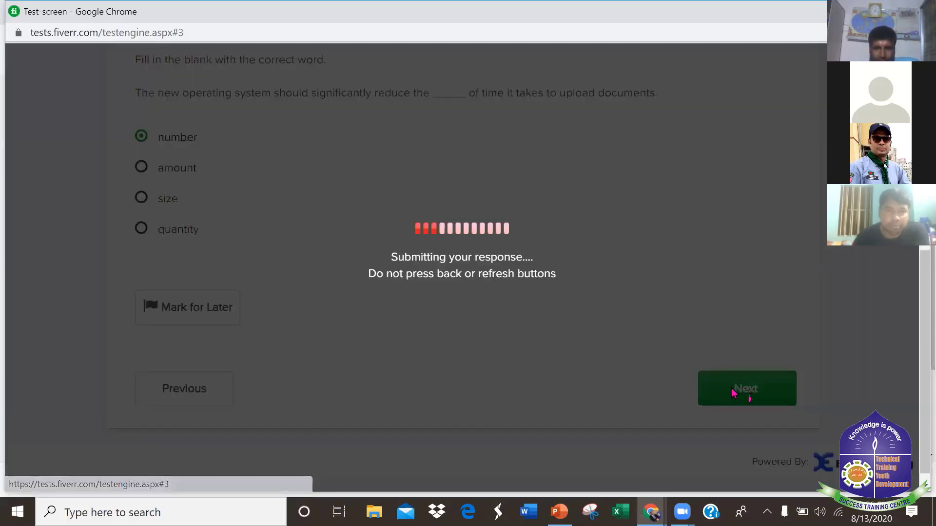
Answer question 4, about meeting at 7 p.m., with "I" and submit it.
{"action": "scroll", "coordinate": [571, 336], "scroll_direction": "down", "scroll_amount": 1}
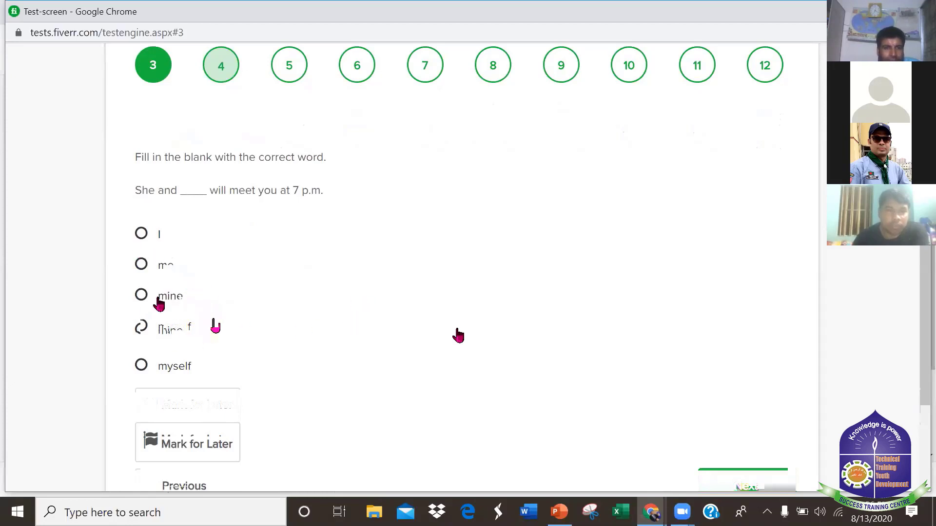
{"action": "left_click", "coordinate": [143, 235]}
{"action": "scroll", "coordinate": [780, 405], "scroll_direction": "down", "scroll_amount": 2}
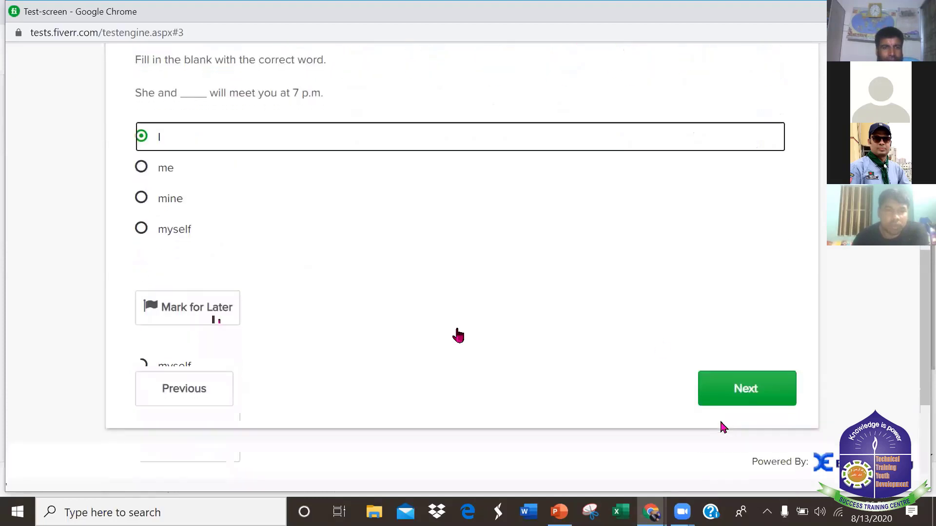
{"action": "left_click", "coordinate": [736, 388]}
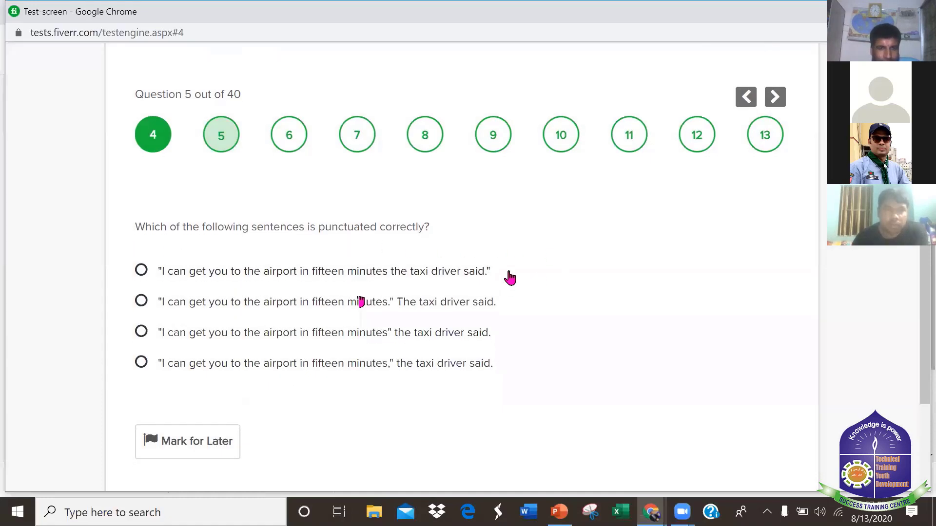
Answer question 5, about correct punctuation, with "I can get you to the airport in fifteen minutes." The taxi driver said., and submit it.
{"action": "scroll", "coordinate": [508, 276], "scroll_direction": "down", "scroll_amount": 1}
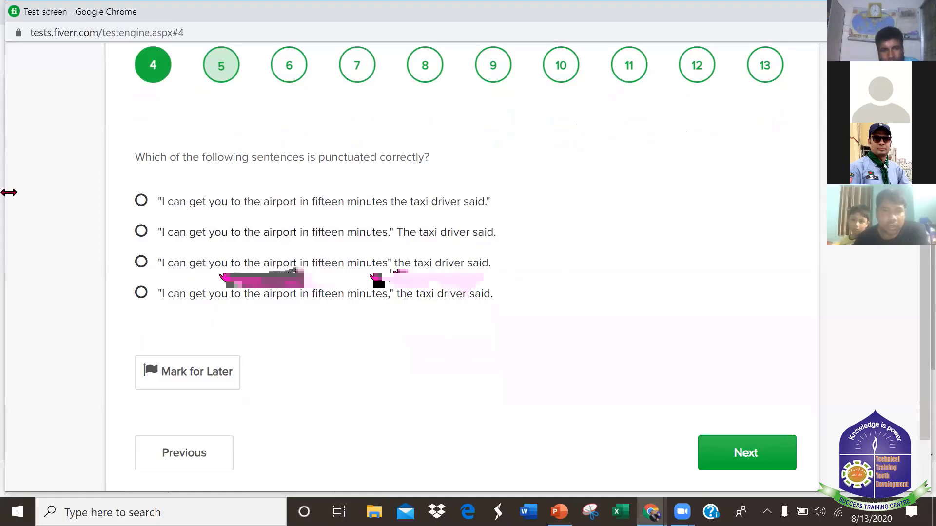
{"action": "left_click", "coordinate": [141, 231]}
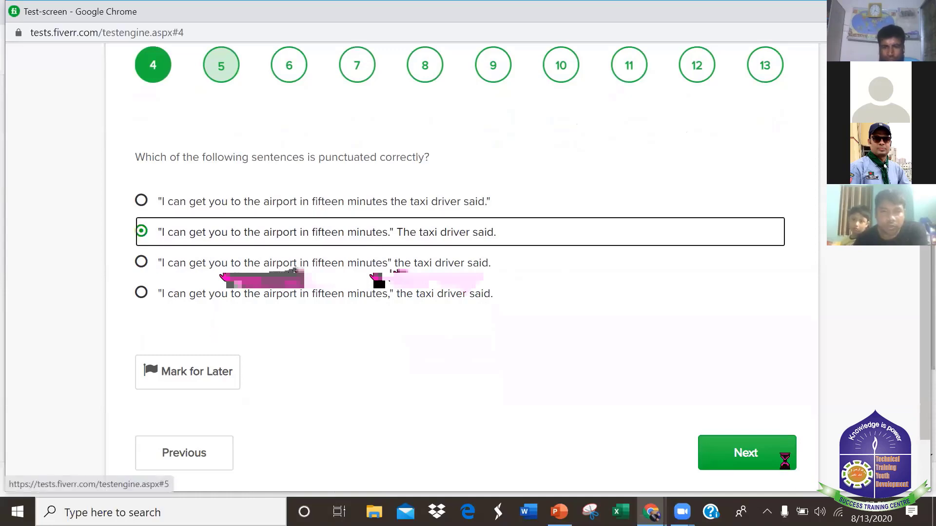
{"action": "left_click", "coordinate": [785, 463]}
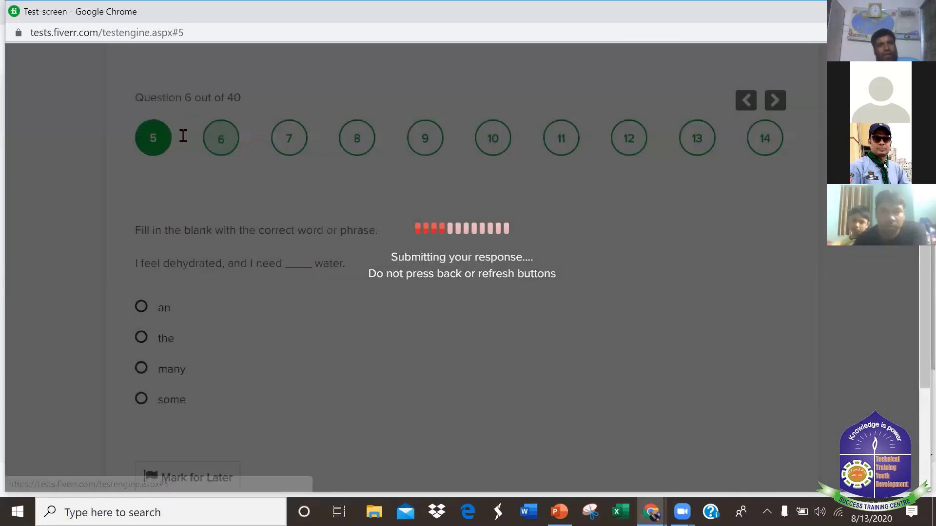
Answer question 6, about feeling dehydrated and needing water, with "the" and submit it.
{"action": "scroll", "coordinate": [195, 195], "scroll_direction": "down", "scroll_amount": 2}
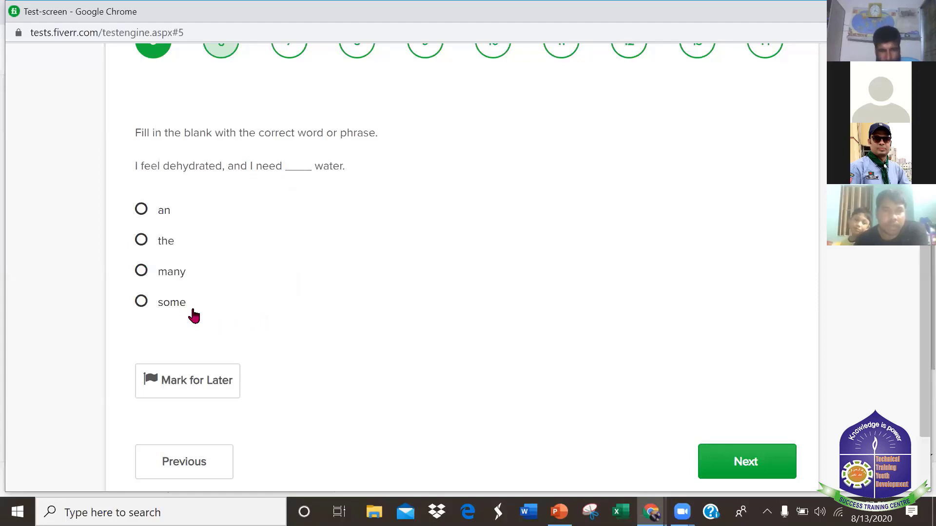
{"action": "left_click", "coordinate": [141, 302]}
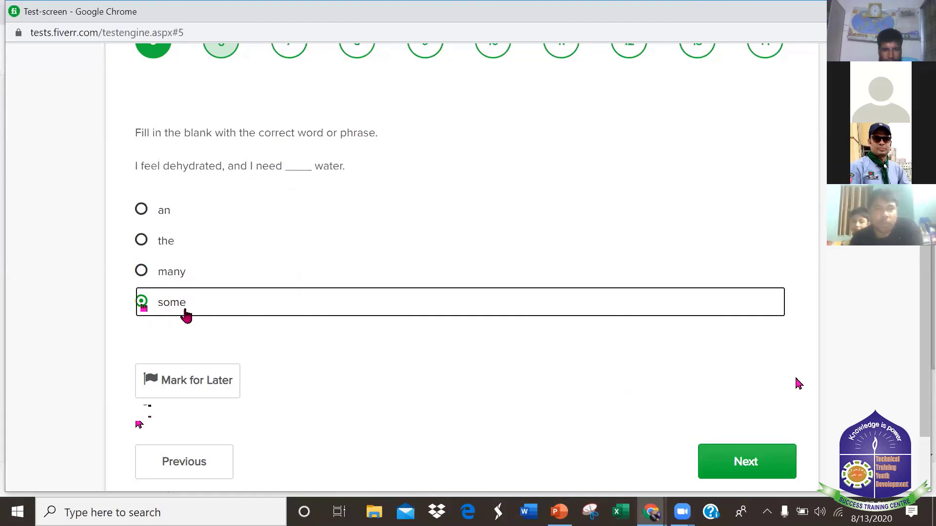
{"action": "left_click", "coordinate": [140, 242]}
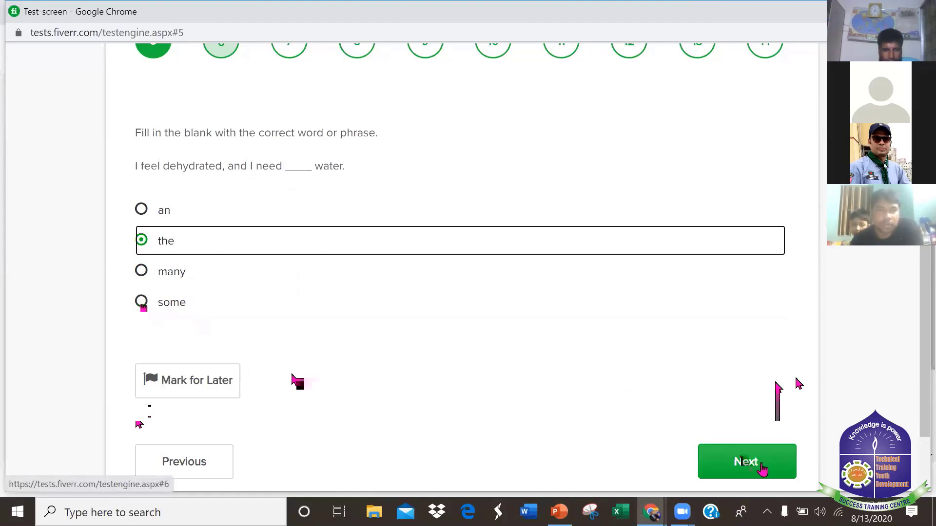
{"action": "left_click", "coordinate": [762, 469]}
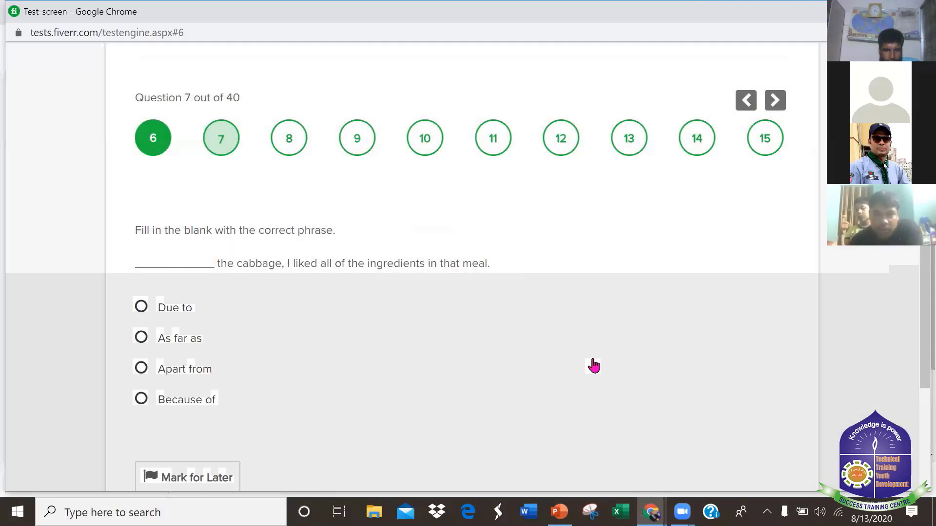
Answer question 7, about the cabbage and the meal's other ingredients, with "Due to" and submit it.
{"action": "scroll", "coordinate": [593, 365], "scroll_direction": "down", "scroll_amount": 3}
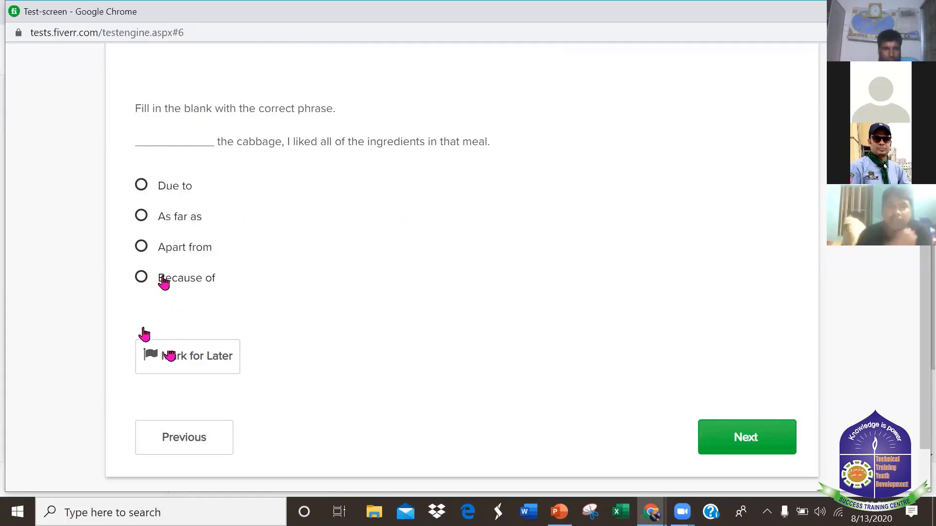
{"action": "left_click", "coordinate": [141, 186]}
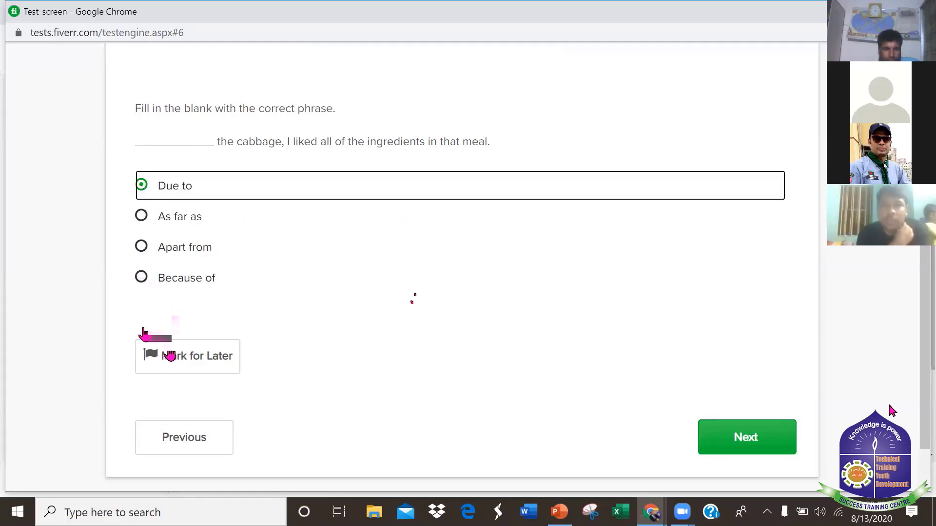
{"action": "left_click", "coordinate": [767, 436]}
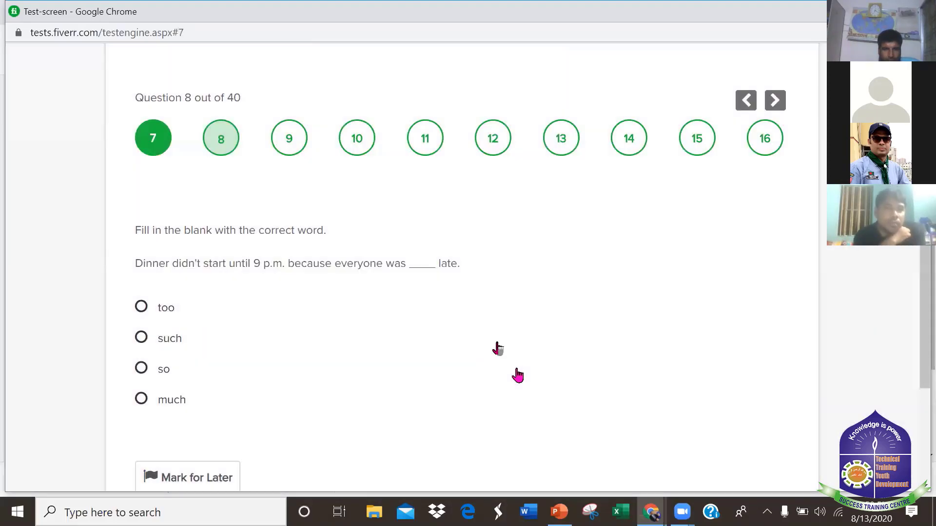
Answer question 8, about dinner not starting until 9 p.m., with "too" and submit it.
{"action": "scroll", "coordinate": [497, 348], "scroll_direction": "down", "scroll_amount": 2}
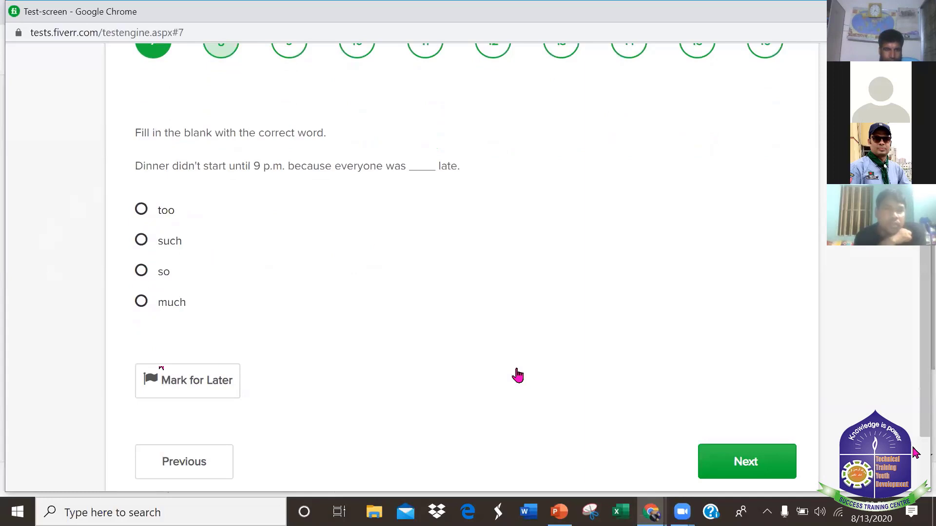
{"action": "left_click", "coordinate": [166, 210]}
{"action": "left_click", "coordinate": [767, 461]}
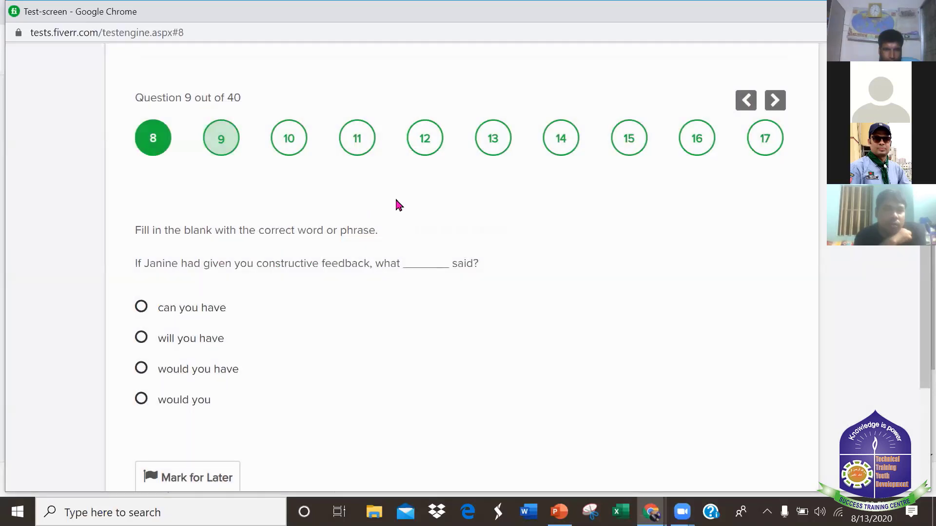
Answer question 9, about responding to constructive feedback, with "would you have" and submit it.
{"action": "scroll", "coordinate": [396, 205], "scroll_direction": "down", "scroll_amount": 2}
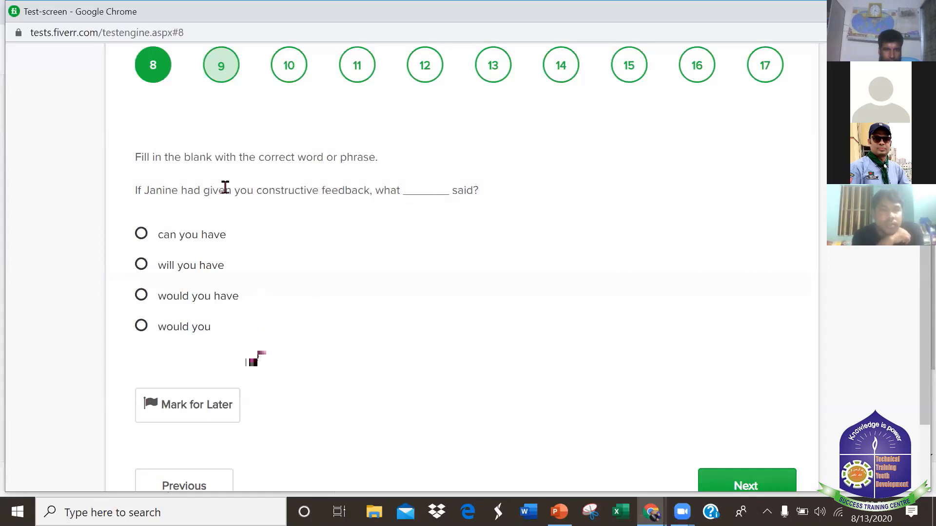
{"action": "left_click", "coordinate": [158, 300]}
{"action": "left_click", "coordinate": [746, 485]}
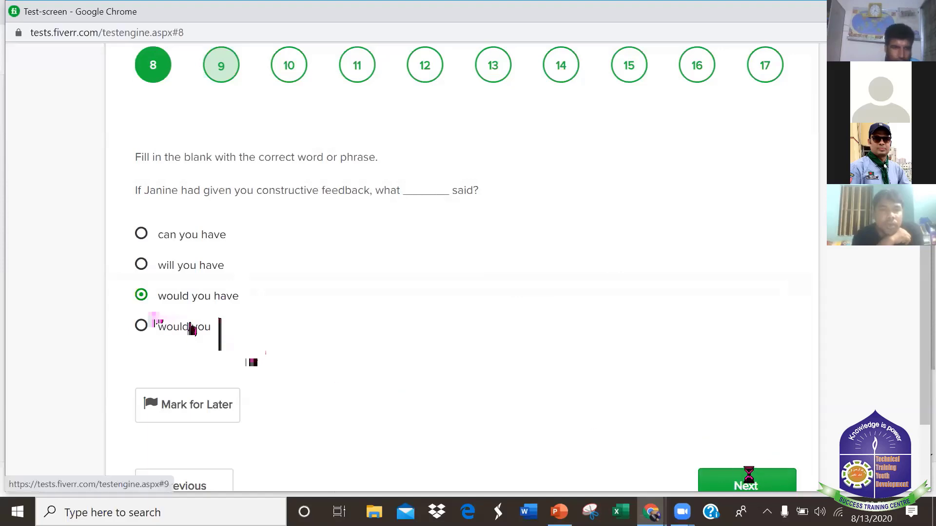
Answer question 10, about listening to advice on increasing revenue, with "at" and submit it.
{"action": "scroll", "coordinate": [244, 255], "scroll_direction": "down", "scroll_amount": 2}
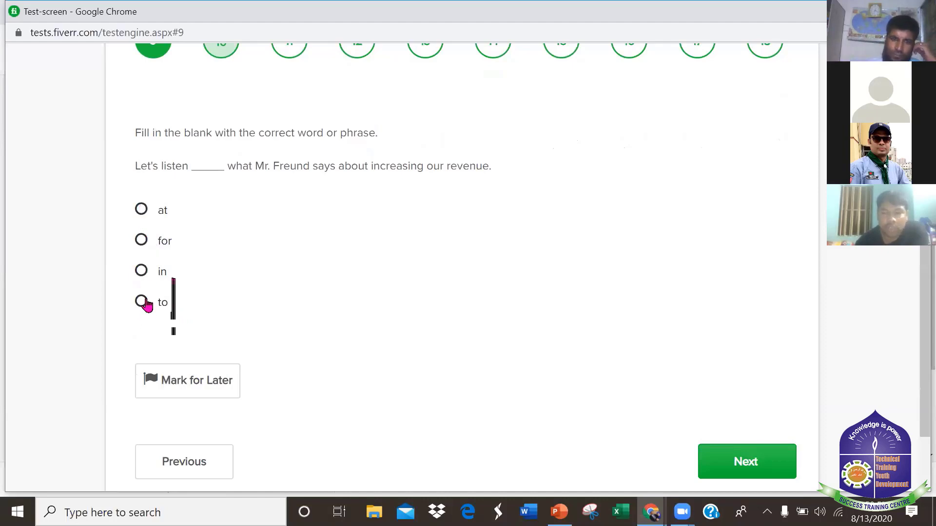
{"action": "left_click", "coordinate": [143, 211]}
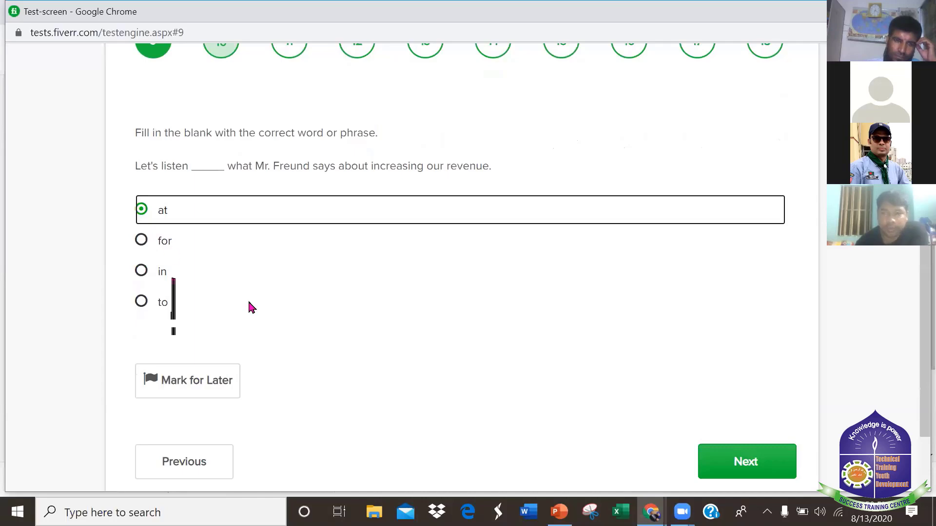
{"action": "left_click", "coordinate": [714, 451]}
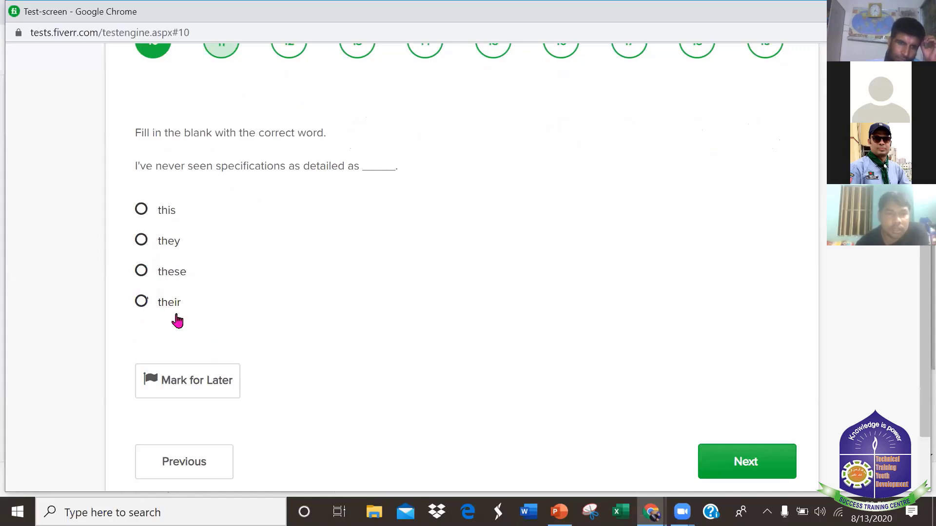
Answer question 11, about never having seen such detailed specifications, with "their" and submit it.
{"action": "left_click", "coordinate": [141, 270]}
{"action": "left_click", "coordinate": [141, 301]}
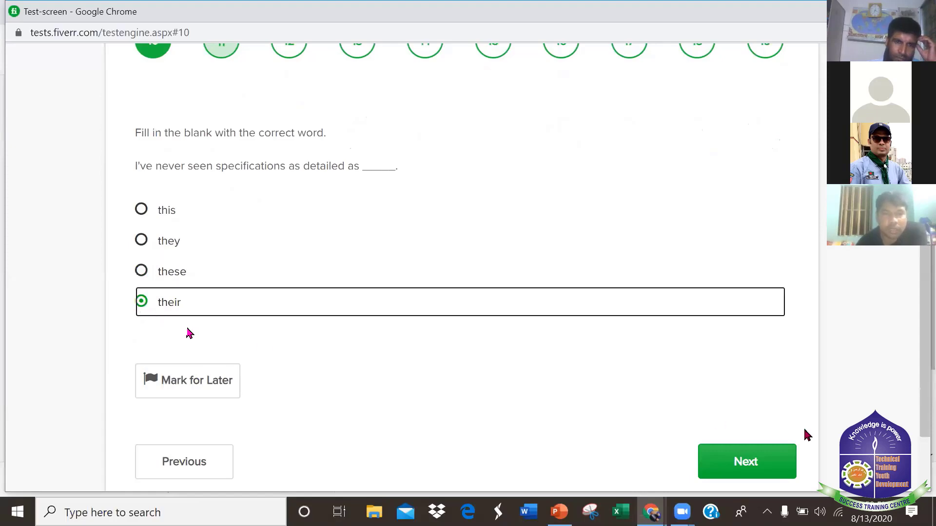
{"action": "left_click", "coordinate": [769, 445]}
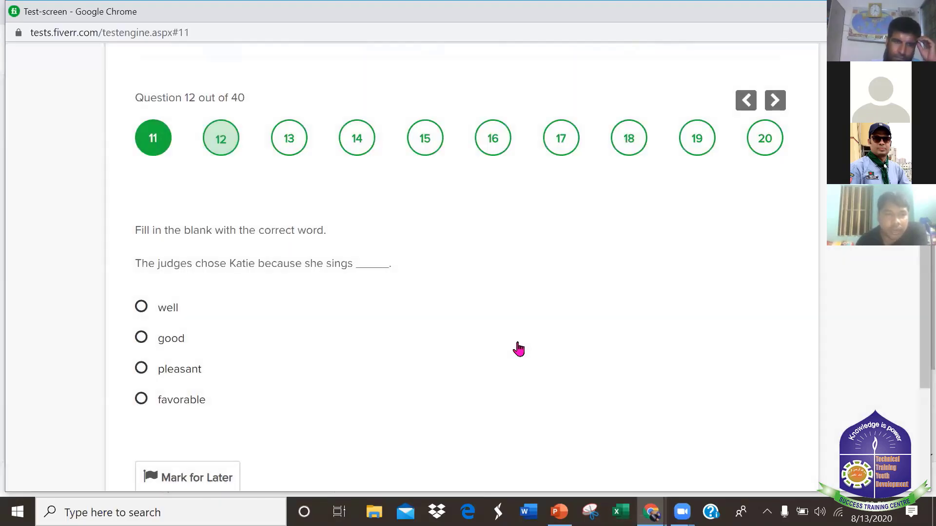
Answer question 12, about the singer the judges chose, with "good" and question 13, about the study group's house, with "your", submitting both.
{"action": "scroll", "coordinate": [518, 348], "scroll_direction": "down", "scroll_amount": 1}
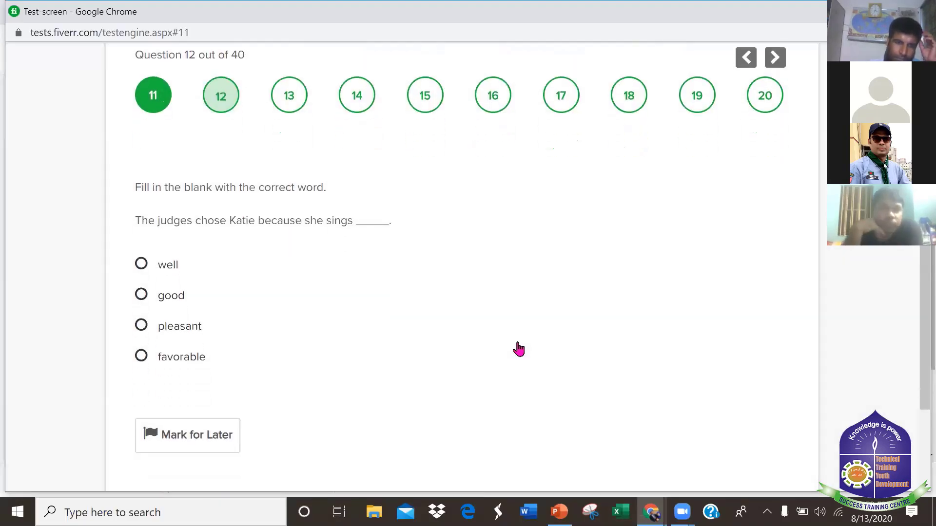
{"action": "scroll", "coordinate": [142, 258], "scroll_direction": "down", "scroll_amount": 1}
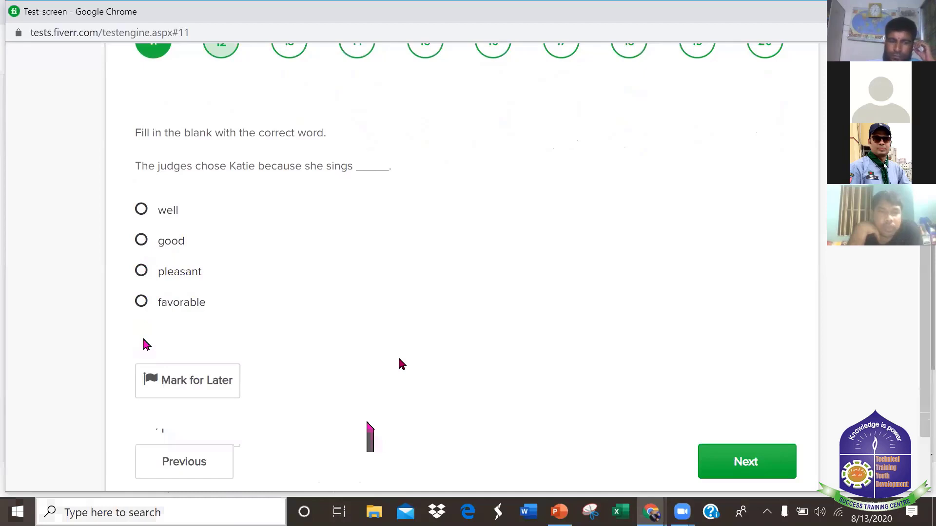
{"action": "left_click", "coordinate": [142, 252]}
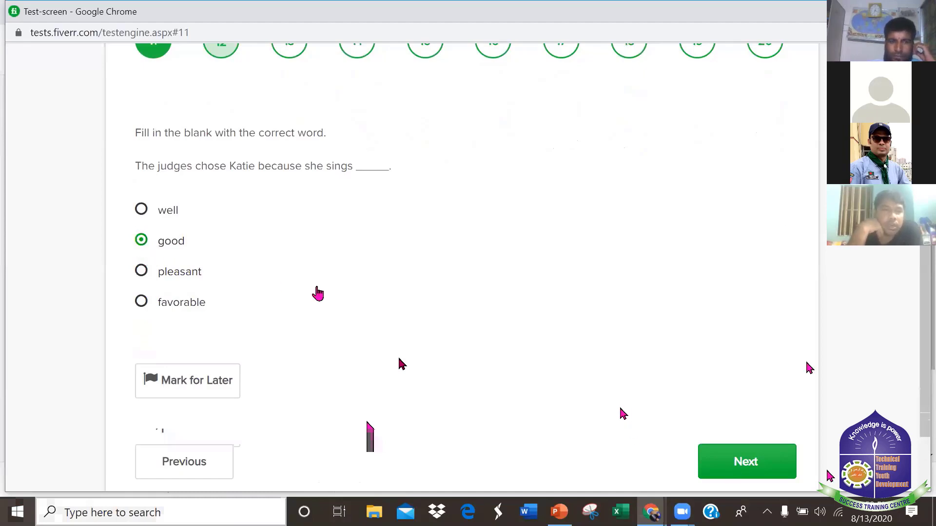
{"action": "left_click", "coordinate": [718, 451]}
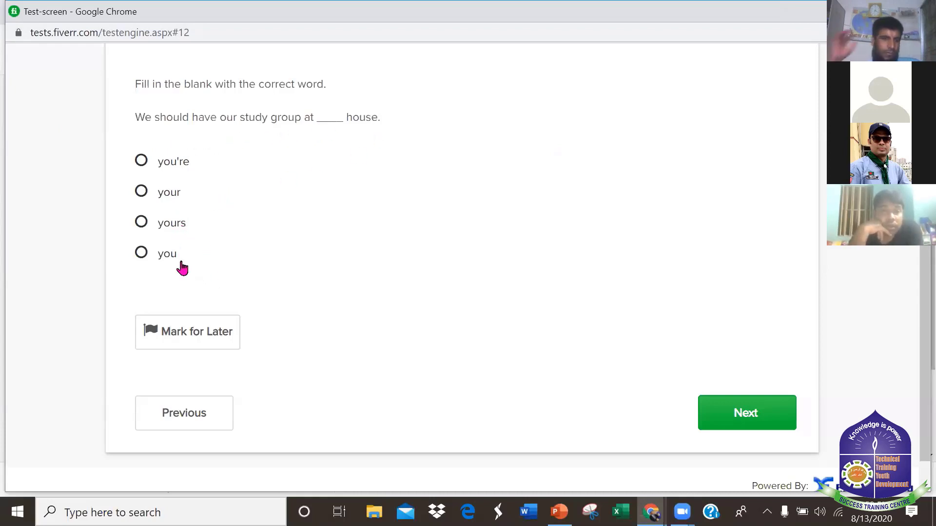
{"action": "left_click", "coordinate": [147, 194]}
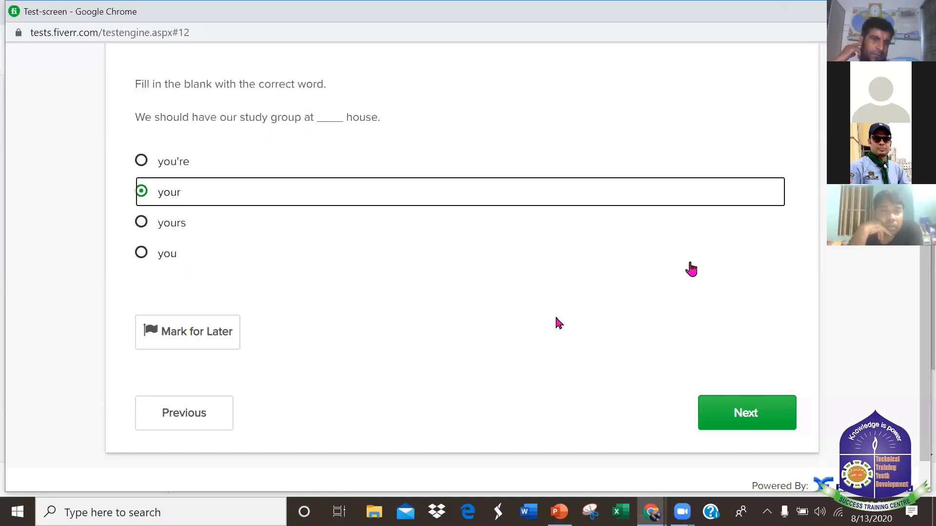
{"action": "left_click", "coordinate": [746, 414]}
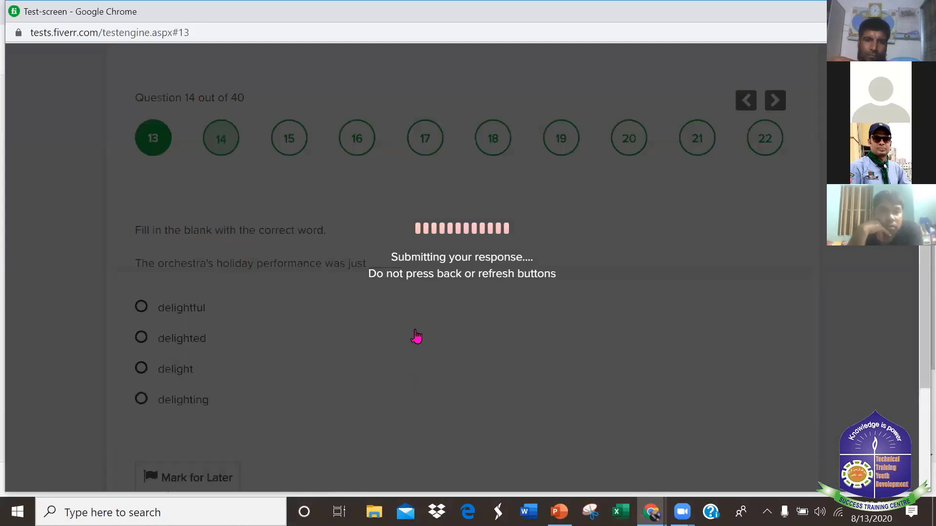
Answer question 14, about the orchestra's holiday performance, with "delighted" and submit it.
{"action": "scroll", "coordinate": [149, 280], "scroll_direction": "down", "scroll_amount": 2}
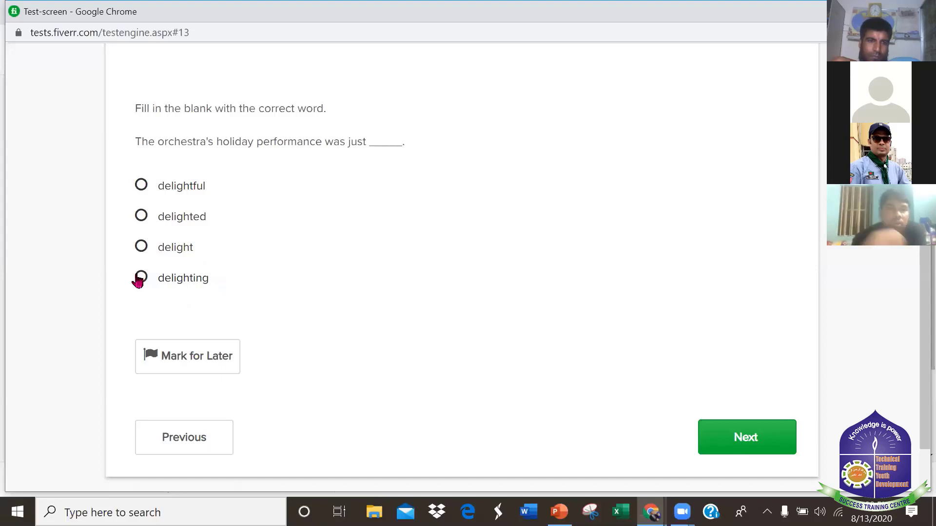
{"action": "left_click", "coordinate": [141, 218]}
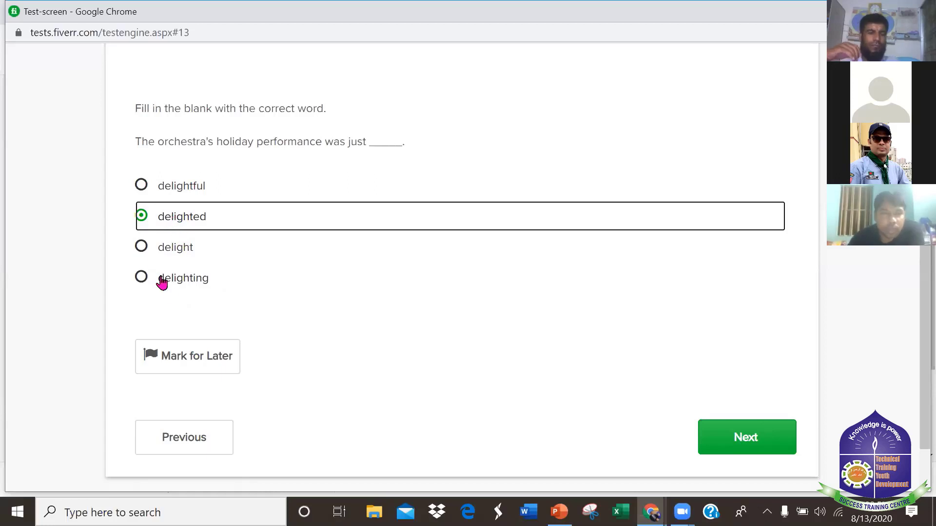
{"action": "left_click", "coordinate": [777, 434]}
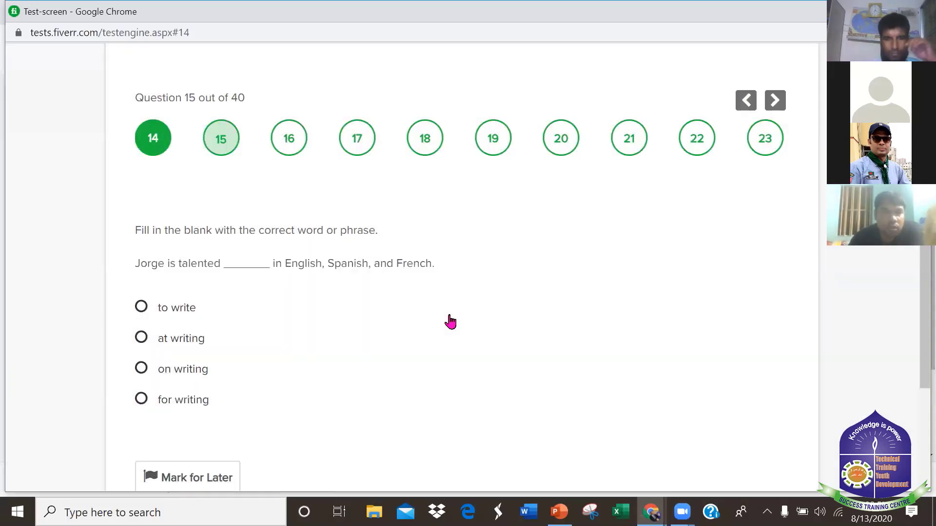
Answer question 15, about being talented in English, Spanish, and French, with "to write" and submit it.
{"action": "scroll", "coordinate": [450, 322], "scroll_direction": "down", "scroll_amount": 1}
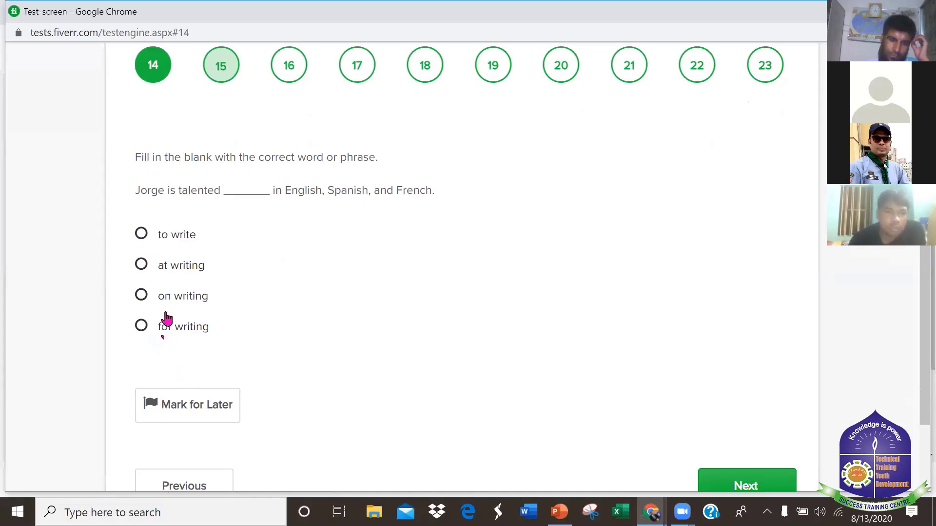
{"action": "left_click", "coordinate": [142, 239]}
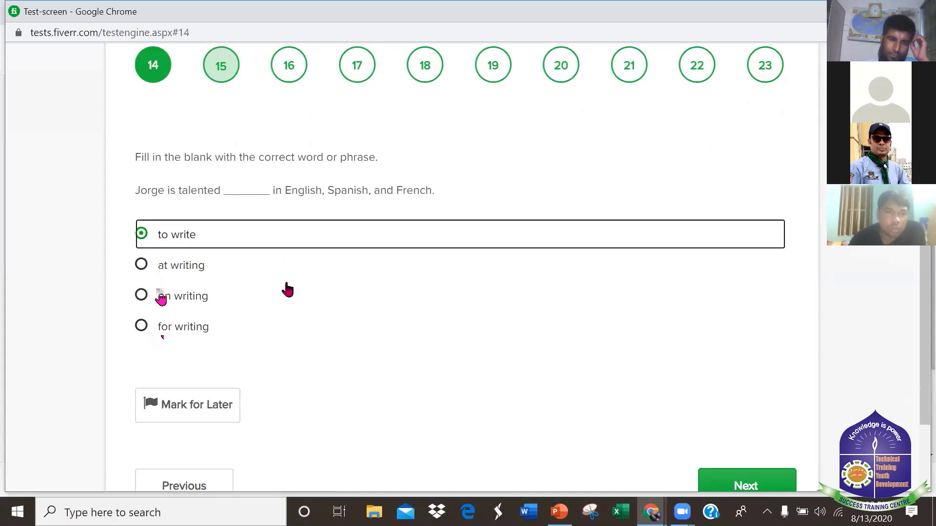
{"action": "scroll", "coordinate": [754, 485], "scroll_direction": "down", "scroll_amount": 2}
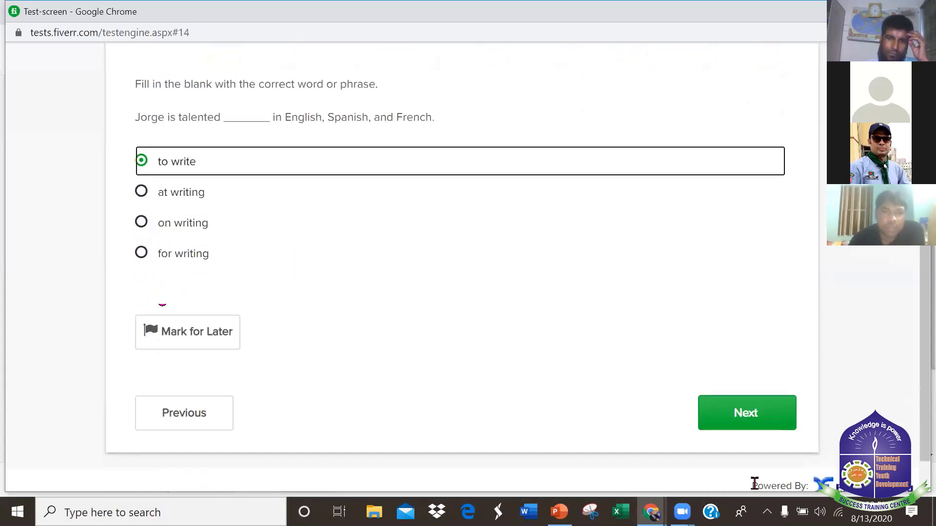
{"action": "left_click", "coordinate": [730, 428]}
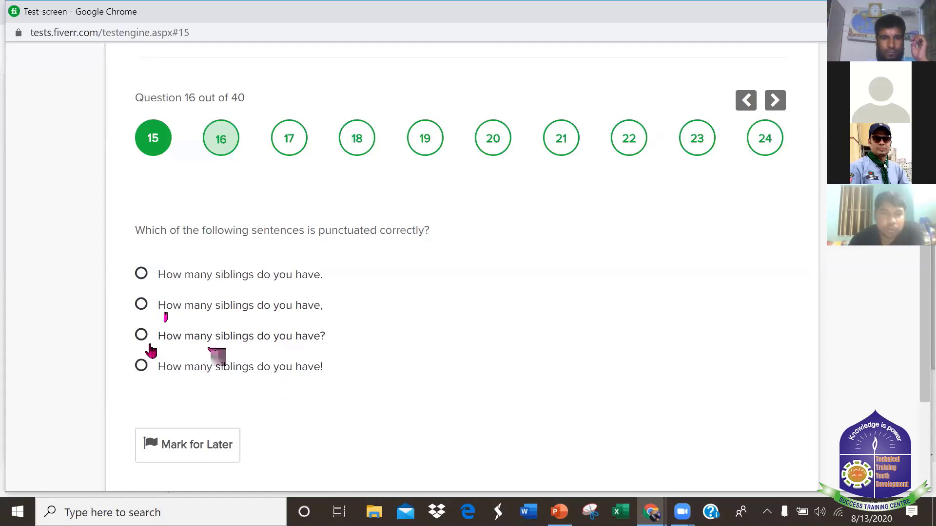
Answer question 16, about the correctly punctuated siblings sentence, with the version ending in a comma and submit it.
{"action": "left_click", "coordinate": [146, 307]}
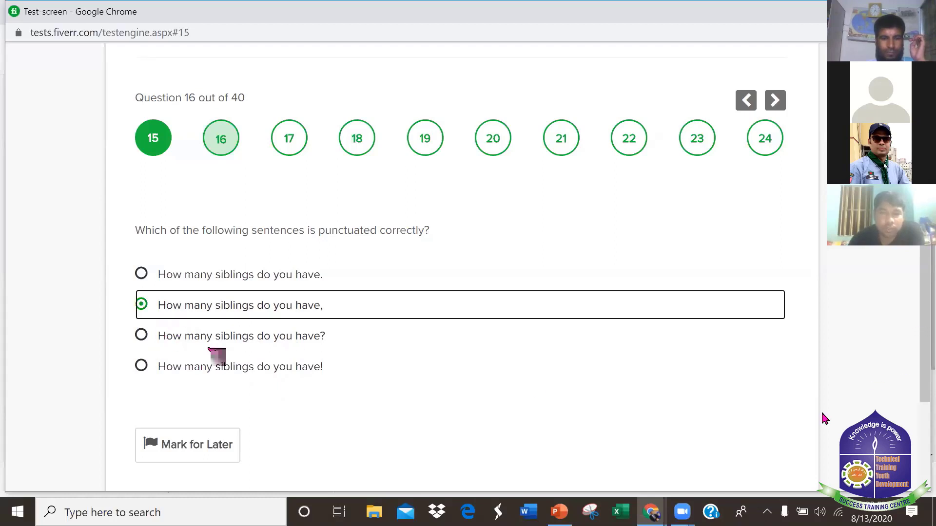
{"action": "left_click", "coordinate": [665, 423]}
{"action": "left_click", "coordinate": [783, 441]}
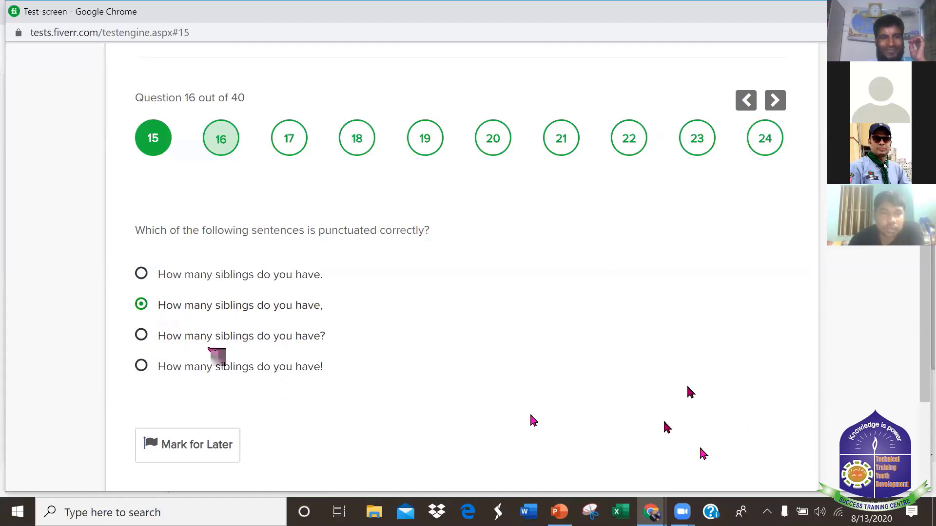
{"action": "scroll", "coordinate": [715, 397], "scroll_direction": "down", "scroll_amount": 3}
{"action": "left_click", "coordinate": [725, 385]}
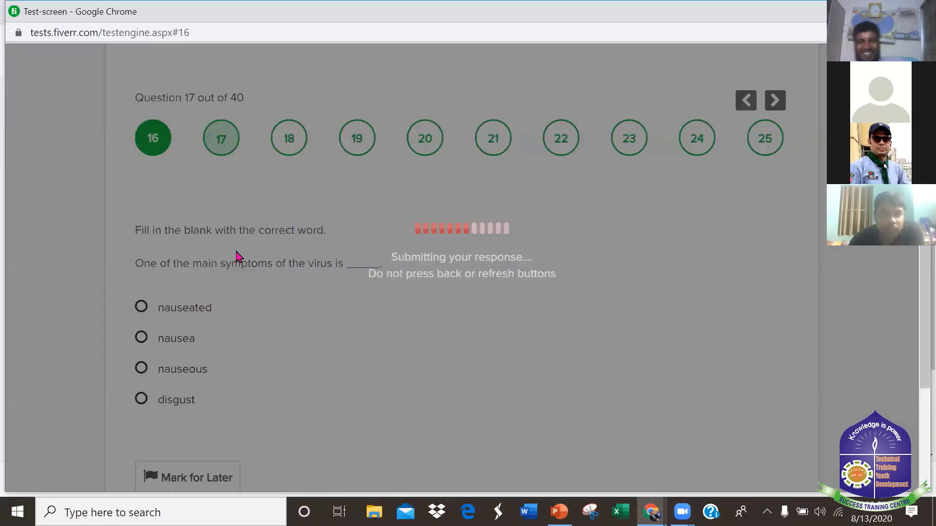
Answer question 17, about one of the main symptoms of the virus, with "nausea" and submit it.
{"action": "scroll", "coordinate": [241, 265], "scroll_direction": "down", "scroll_amount": 1}
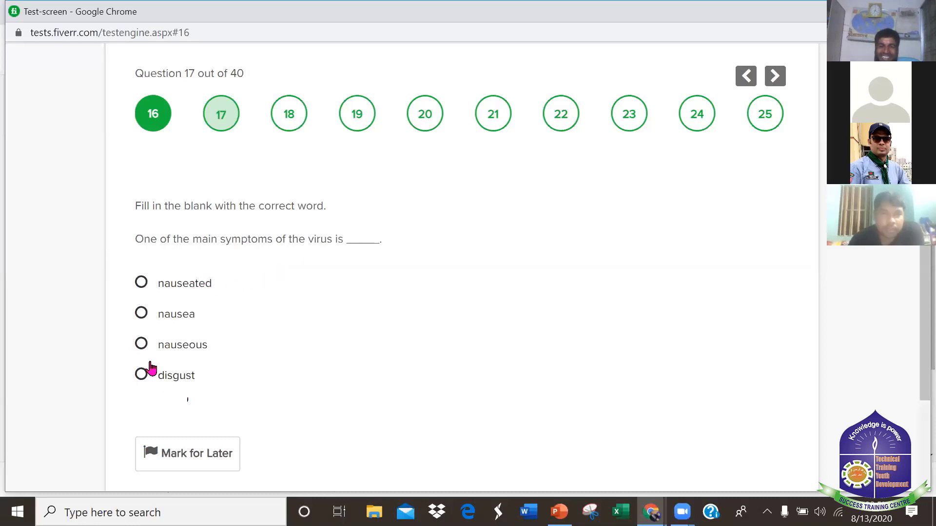
{"action": "left_click", "coordinate": [141, 312]}
{"action": "scroll", "coordinate": [747, 493], "scroll_direction": "down", "scroll_amount": 2}
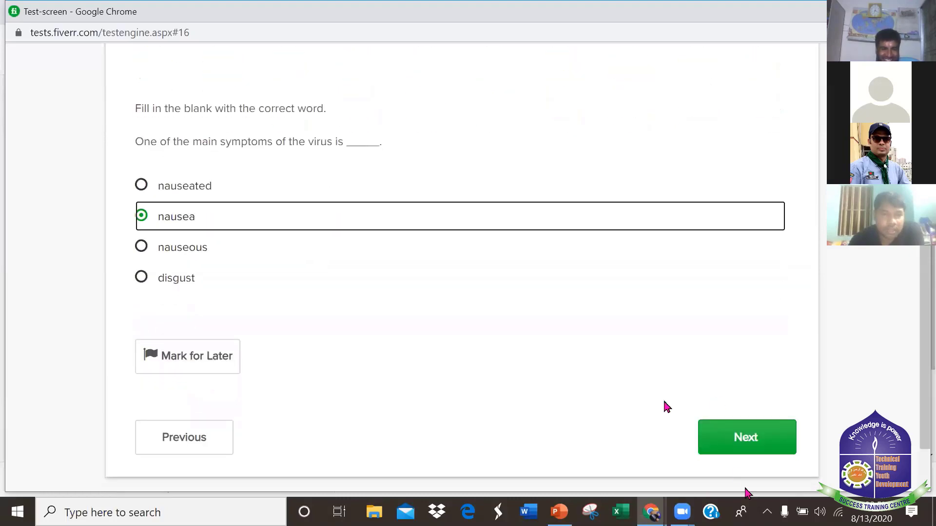
{"action": "left_click", "coordinate": [741, 443]}
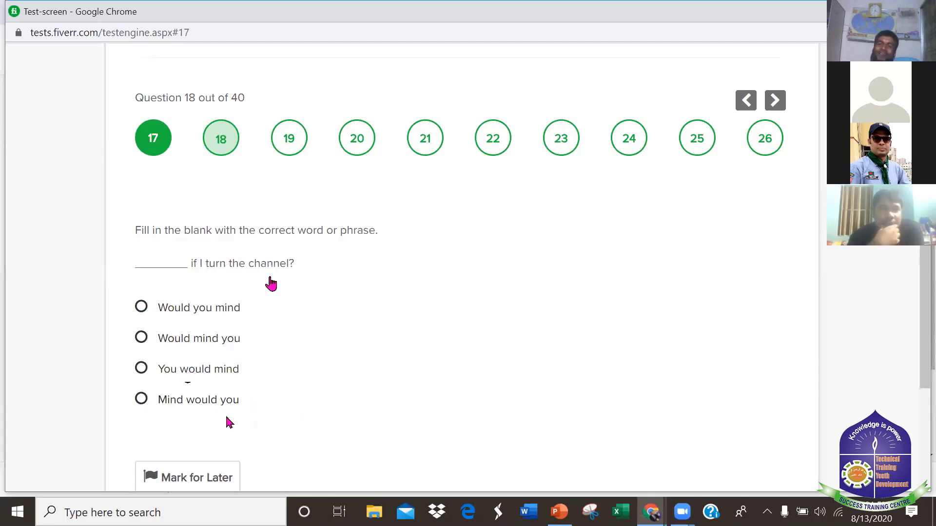
Answer question 18, about turning the channel, with "Would you mind" and submit it.
{"action": "left_click", "coordinate": [141, 337]}
{"action": "scroll", "coordinate": [717, 404], "scroll_direction": "down", "scroll_amount": 3}
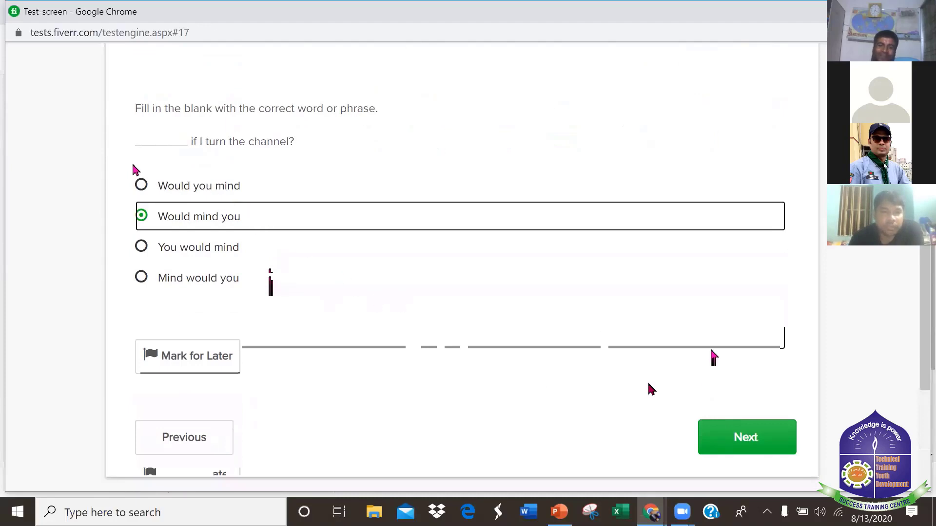
{"action": "left_click", "coordinate": [145, 181]}
{"action": "left_click", "coordinate": [724, 436]}
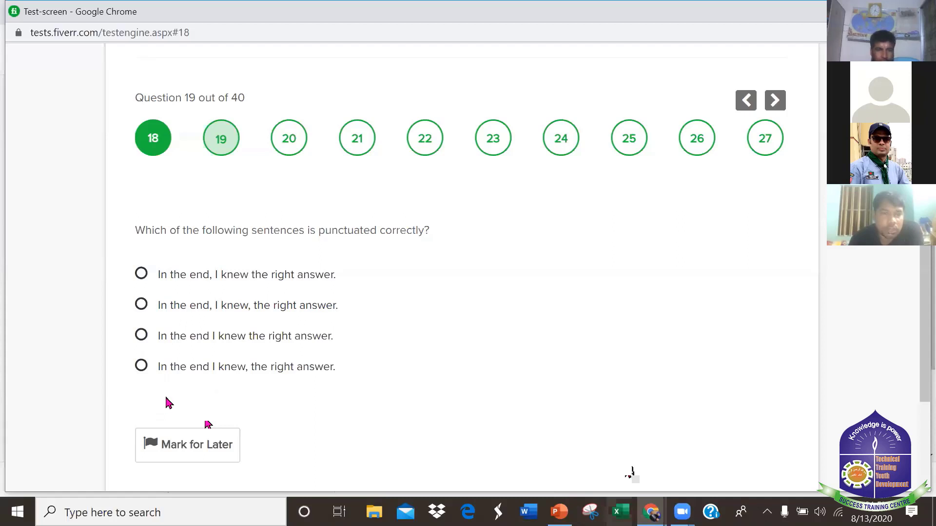
Answer question 19, about the correctly punctuated sentence, with "In the end, I knew the right answer." and submit it.
{"action": "left_click", "coordinate": [142, 366]}
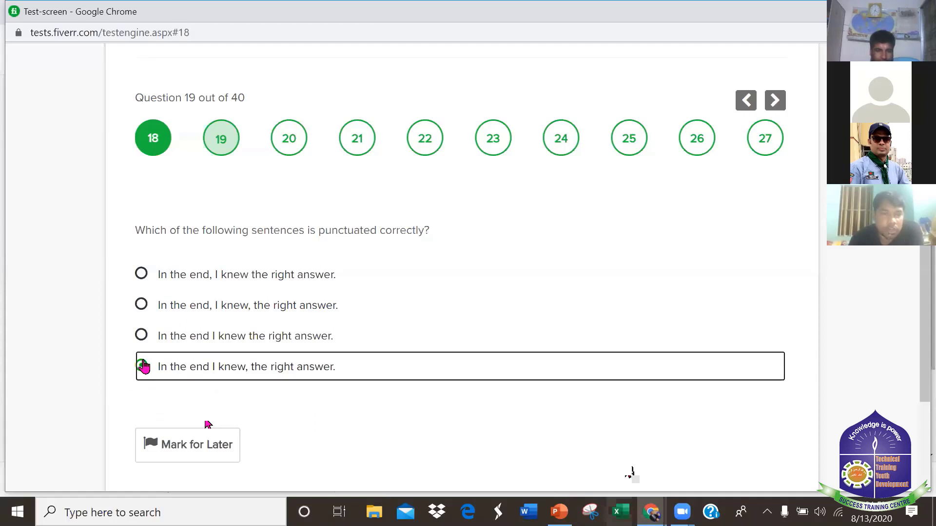
{"action": "left_click", "coordinate": [141, 274]}
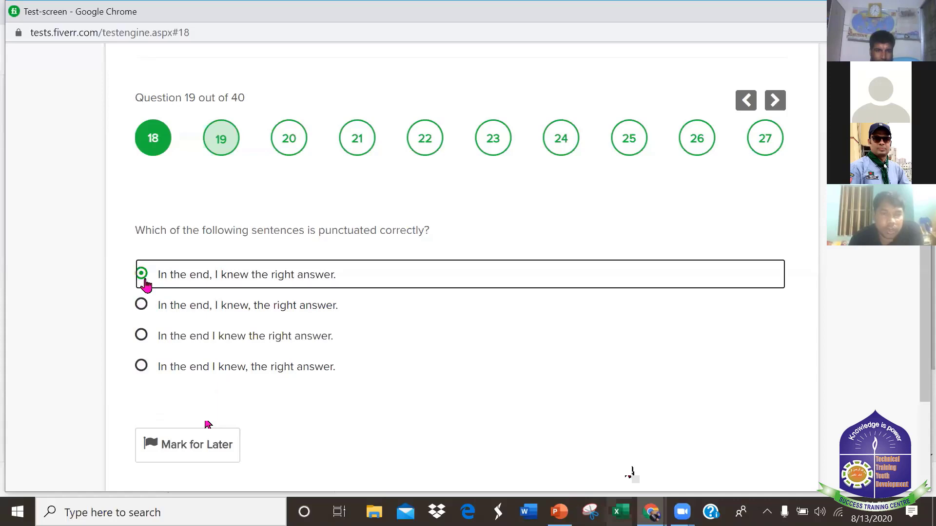
{"action": "left_click", "coordinate": [779, 400]}
{"action": "scroll", "coordinate": [795, 490], "scroll_direction": "down", "scroll_amount": 2}
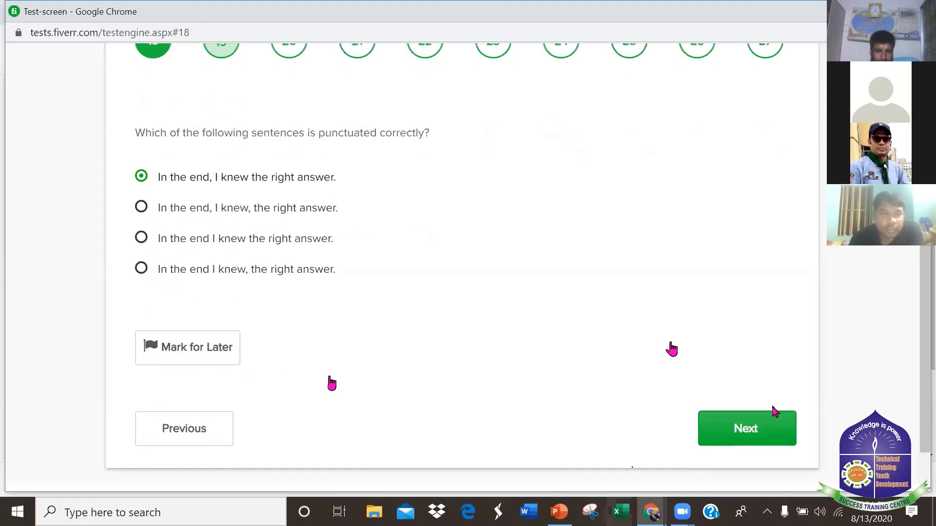
{"action": "left_click", "coordinate": [757, 422]}
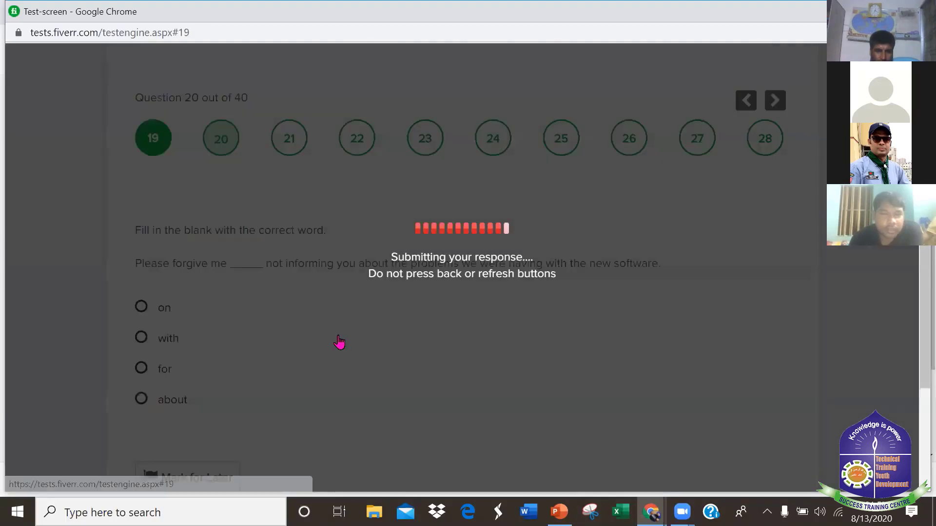
Submit "with" as the answer to question 20, about forgiveness for not reporting the software problems, and reopen that question.
{"action": "scroll", "coordinate": [253, 229], "scroll_direction": "down", "scroll_amount": 2}
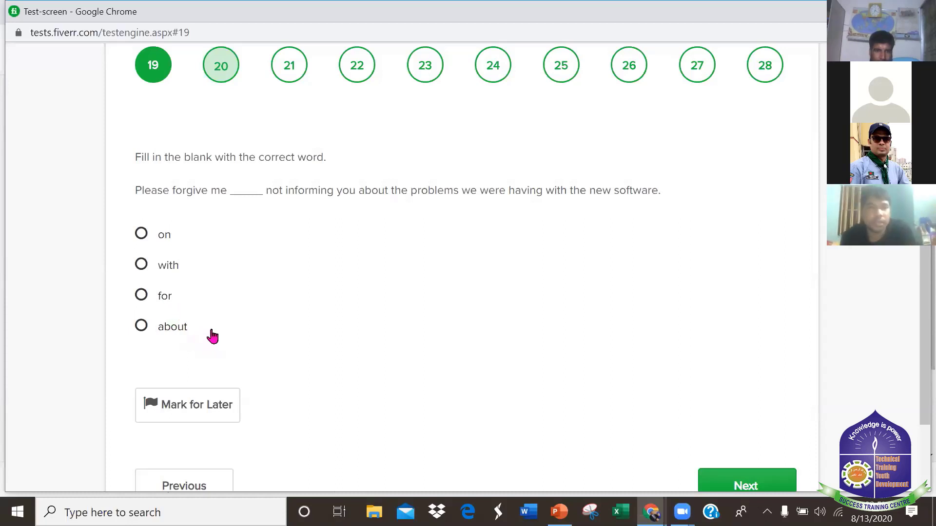
{"action": "left_click", "coordinate": [142, 264]}
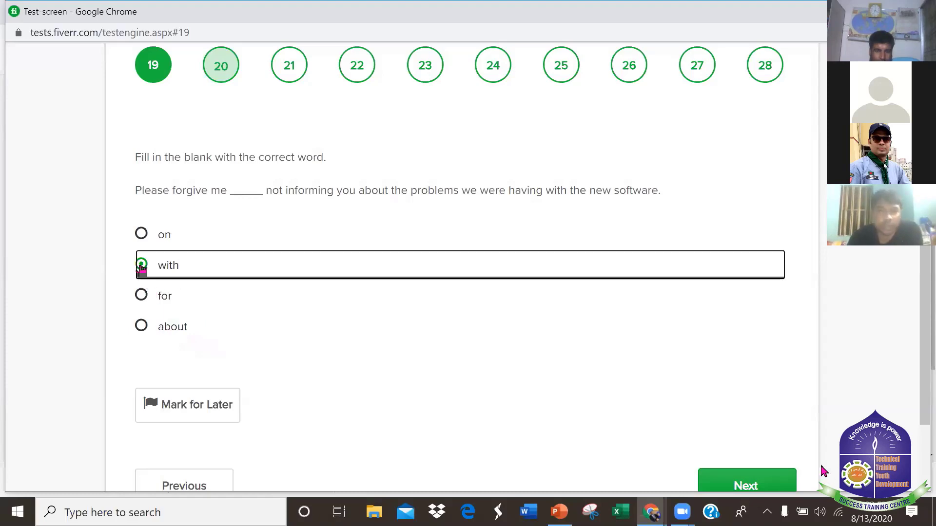
{"action": "scroll", "coordinate": [777, 389], "scroll_direction": "down", "scroll_amount": 1}
{"action": "left_click", "coordinate": [756, 439]}
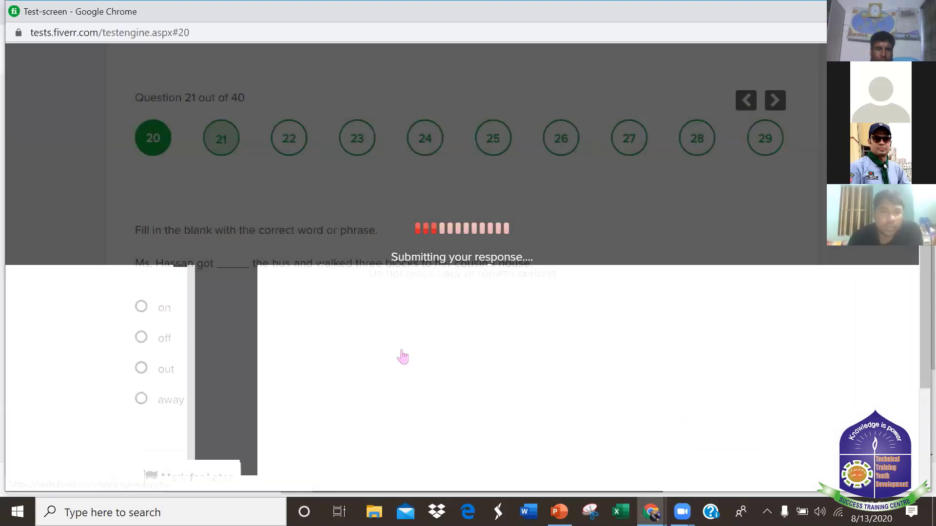
{"action": "scroll", "coordinate": [408, 355], "scroll_direction": "down", "scroll_amount": 3}
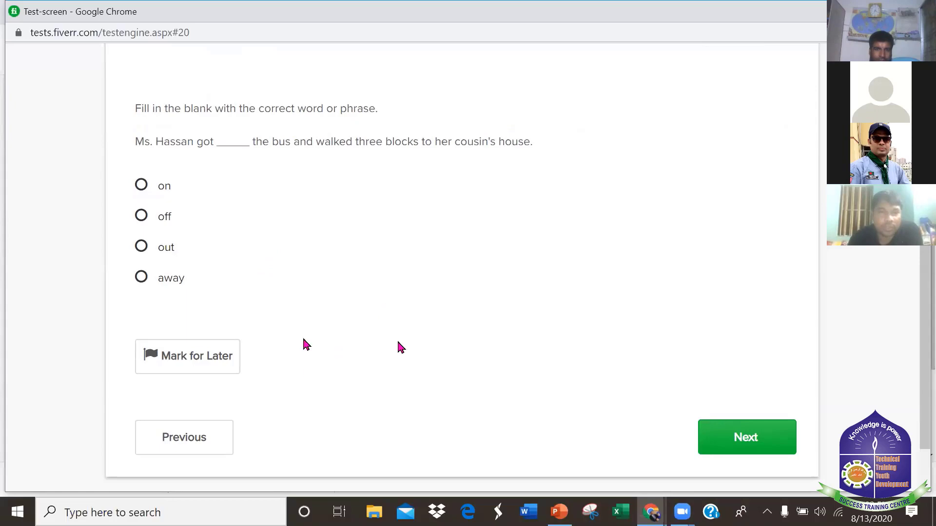
{"action": "scroll", "coordinate": [399, 345], "scroll_direction": "down", "scroll_amount": 2}
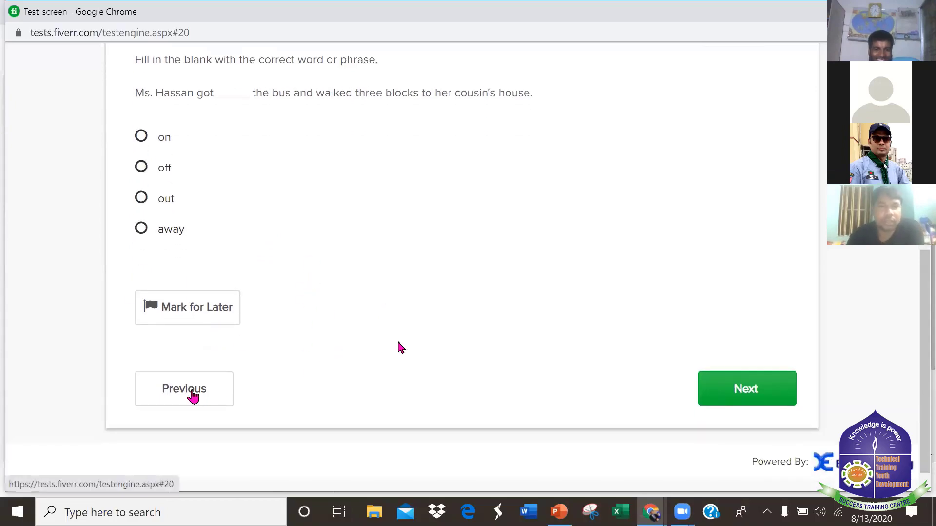
{"action": "left_click", "coordinate": [192, 393]}
{"action": "scroll", "coordinate": [316, 353], "scroll_direction": "down", "scroll_amount": 1}
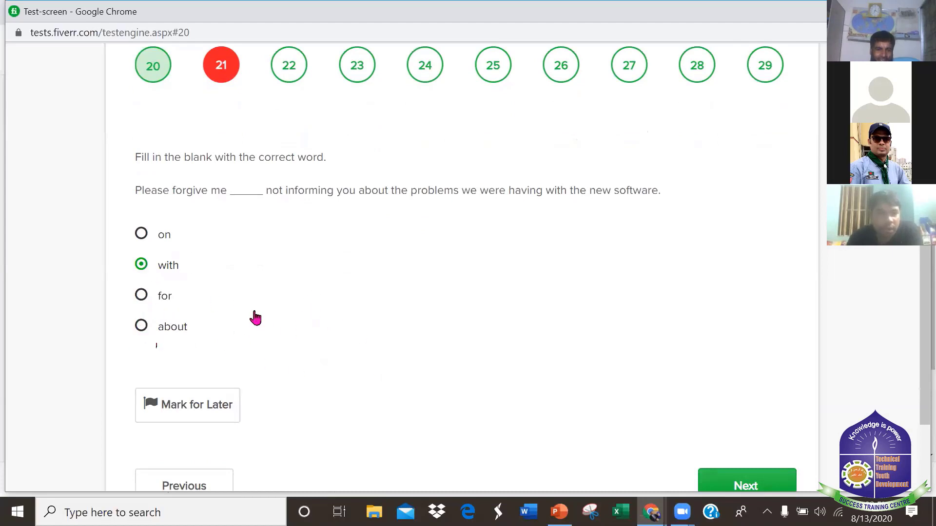
Set the answer to question 20, about forgiveness for not reporting the software problems, to "for" and submit it.
{"action": "left_click", "coordinate": [142, 298]}
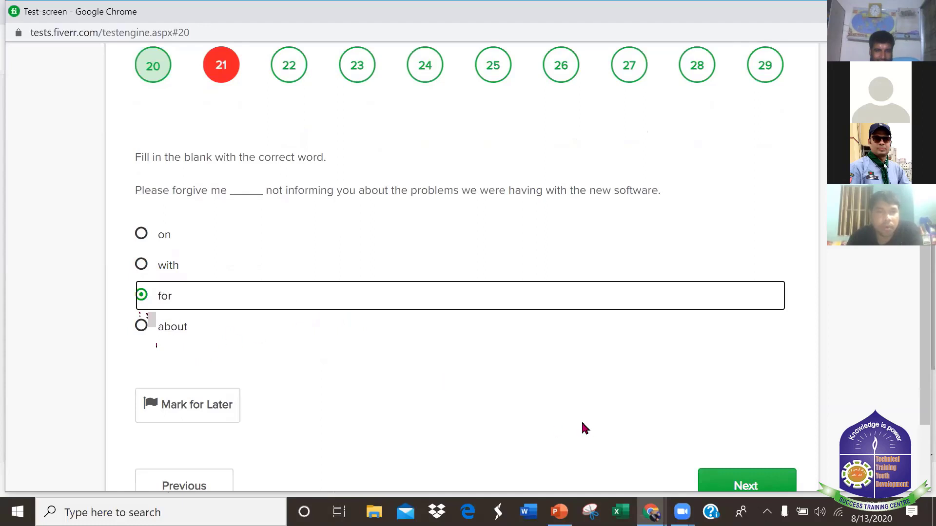
{"action": "left_click", "coordinate": [177, 336]}
{"action": "left_click", "coordinate": [703, 489]}
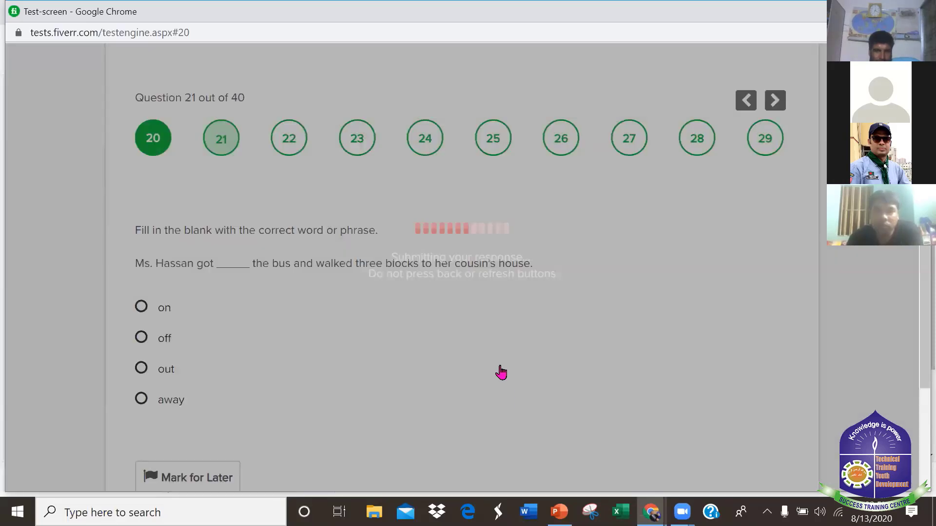
Answer question 21, about getting the bus and walking three blocks, with "away" and submit it.
{"action": "scroll", "coordinate": [497, 368], "scroll_direction": "down", "scroll_amount": 3}
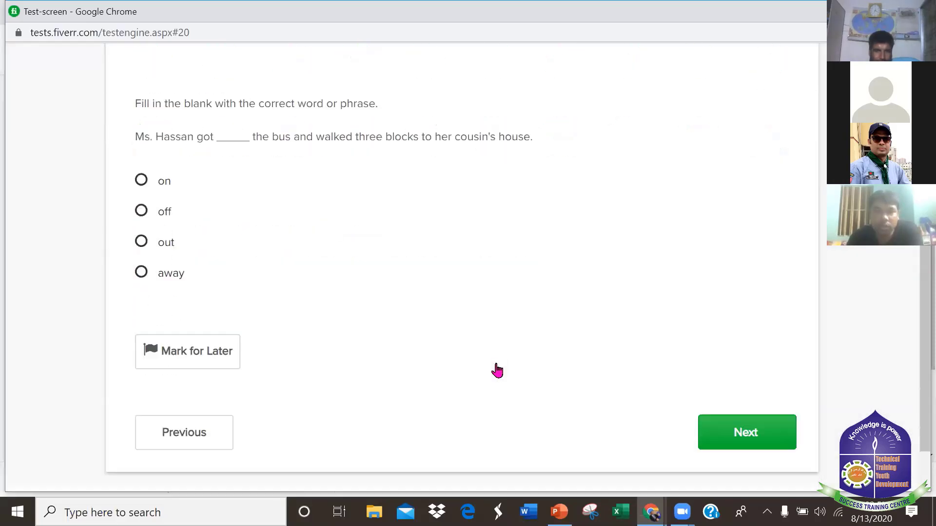
{"action": "scroll", "coordinate": [497, 371], "scroll_direction": "up", "scroll_amount": 2}
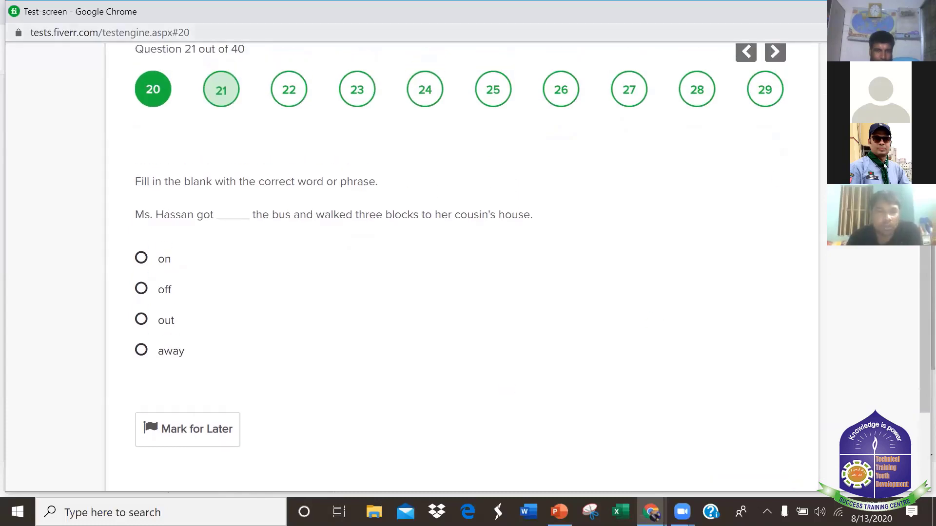
{"action": "left_click", "coordinate": [139, 361]}
{"action": "scroll", "coordinate": [497, 361], "scroll_direction": "down", "scroll_amount": 3}
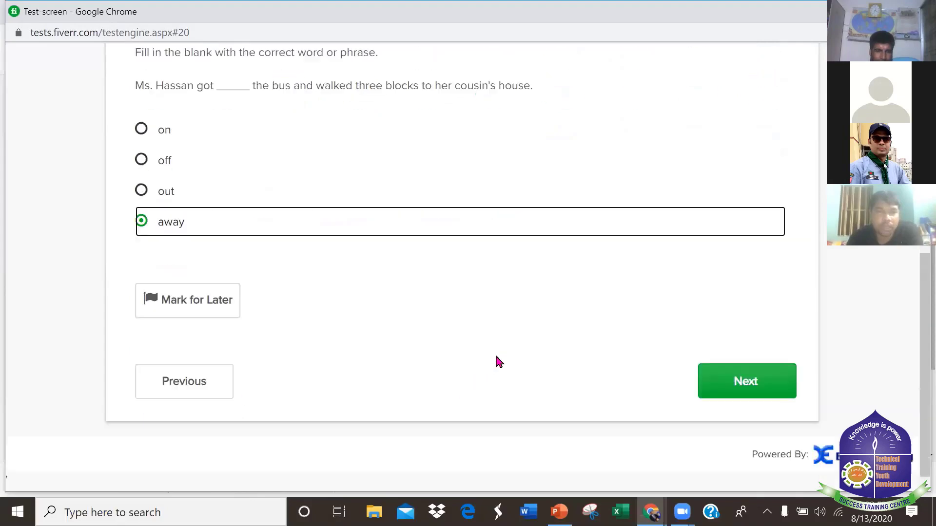
{"action": "left_click", "coordinate": [736, 383]}
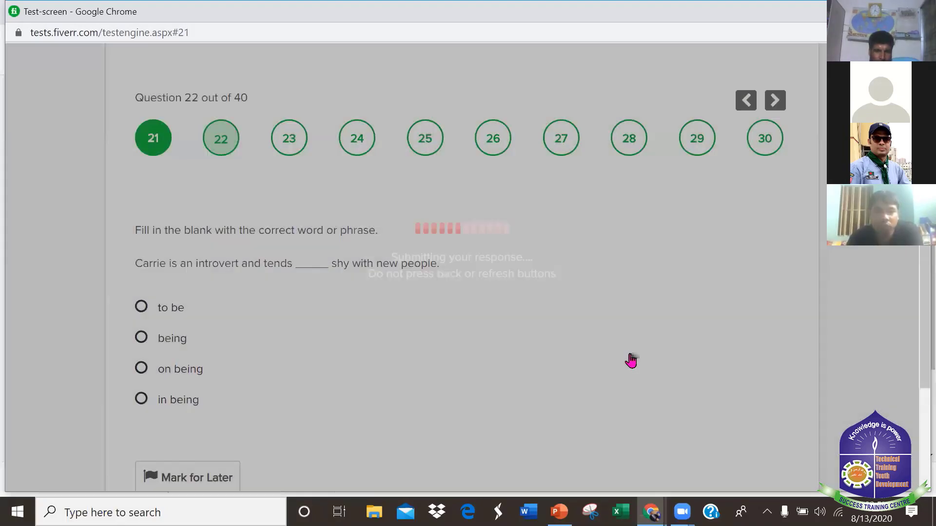
Answer question 22, about the introvert who is shy with new people, with "being" and submit it.
{"action": "scroll", "coordinate": [485, 302], "scroll_direction": "down", "scroll_amount": 2}
{"action": "scroll", "coordinate": [507, 323], "scroll_direction": "up", "scroll_amount": 2}
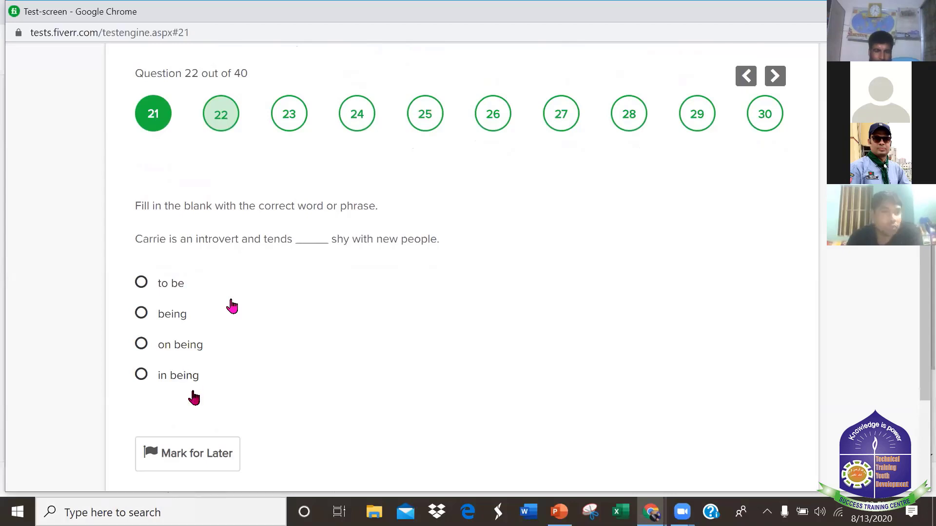
{"action": "left_click", "coordinate": [143, 285]}
{"action": "scroll", "coordinate": [729, 381], "scroll_direction": "down", "scroll_amount": 3}
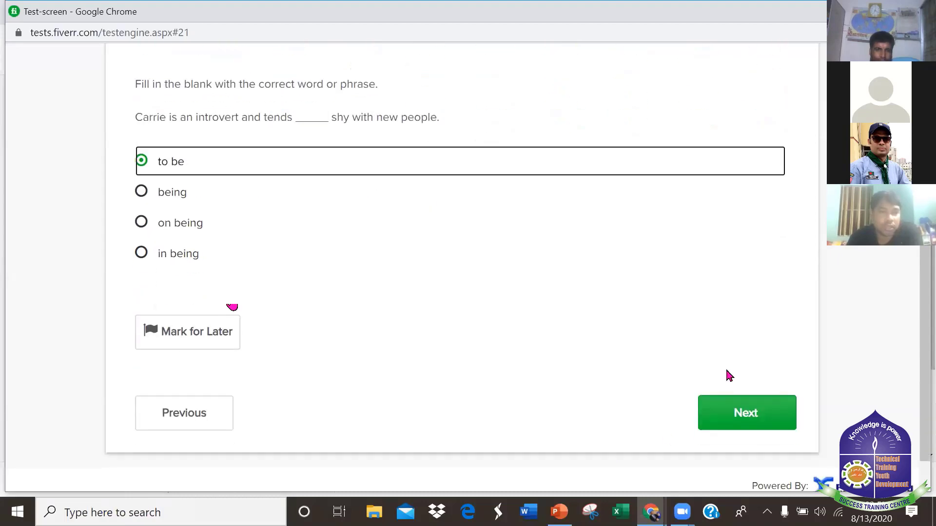
{"action": "scroll", "coordinate": [730, 375], "scroll_direction": "up", "scroll_amount": 2}
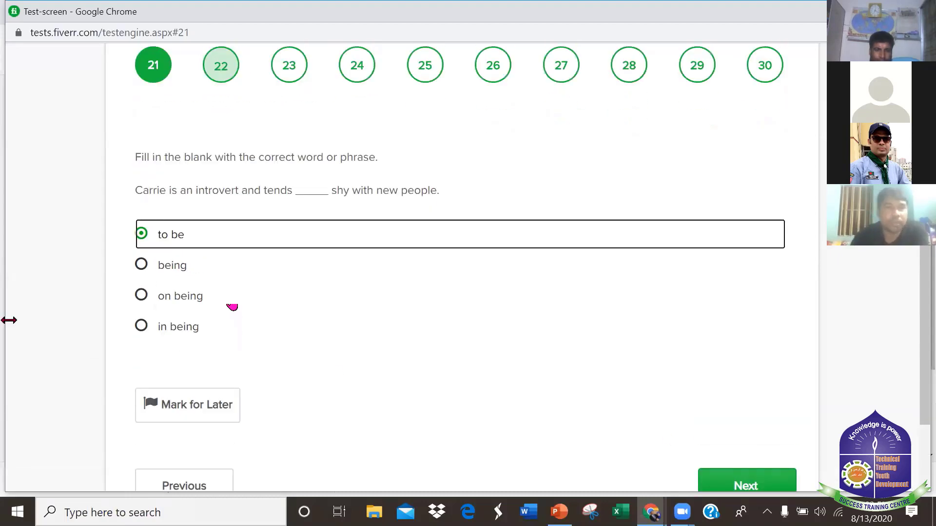
{"action": "left_click", "coordinate": [141, 266]}
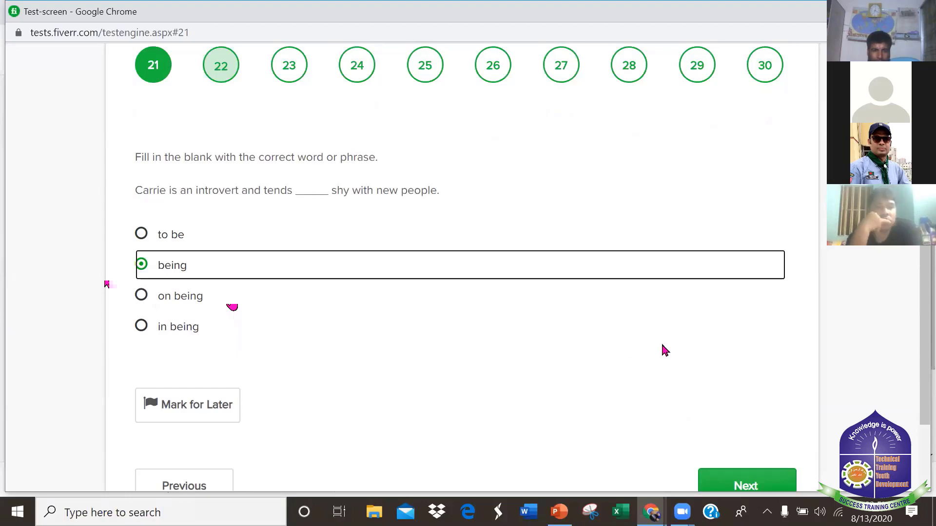
{"action": "scroll", "coordinate": [662, 351], "scroll_direction": "down", "scroll_amount": 1}
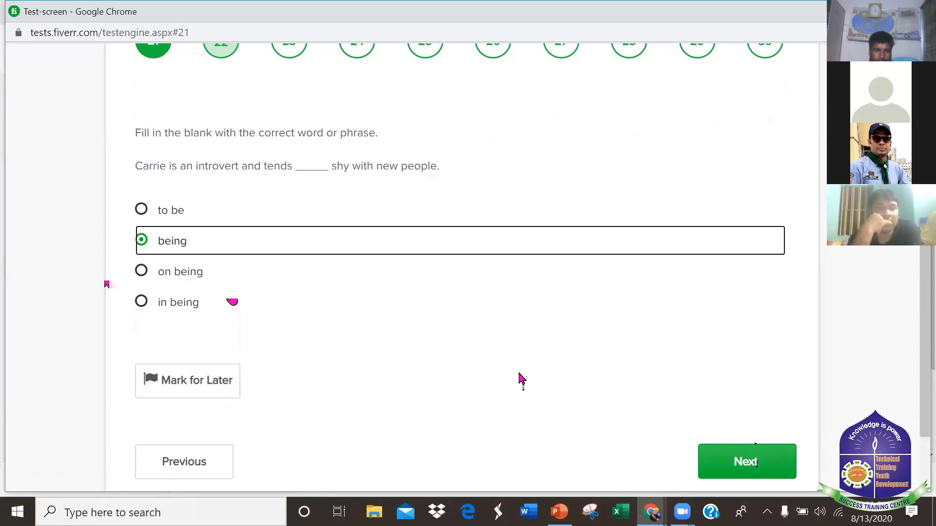
{"action": "scroll", "coordinate": [519, 375], "scroll_direction": "down", "scroll_amount": 3}
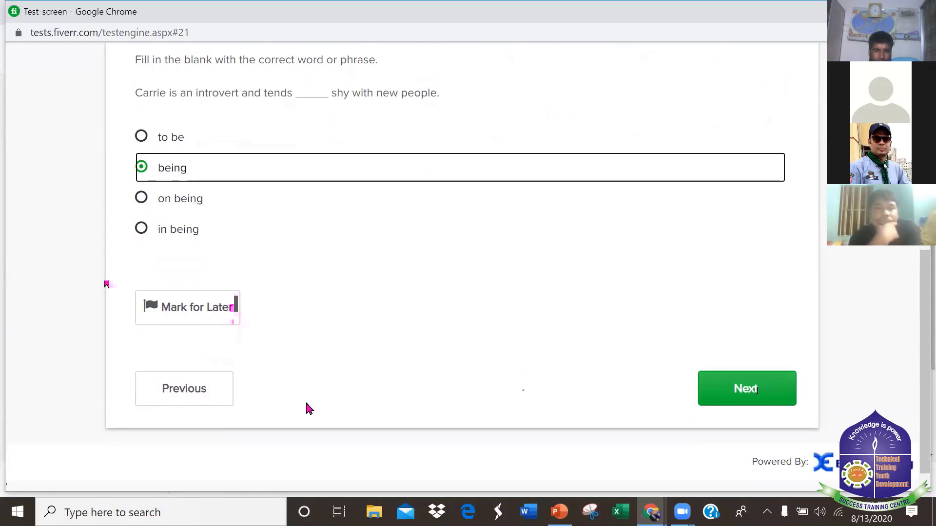
{"action": "left_click", "coordinate": [759, 391]}
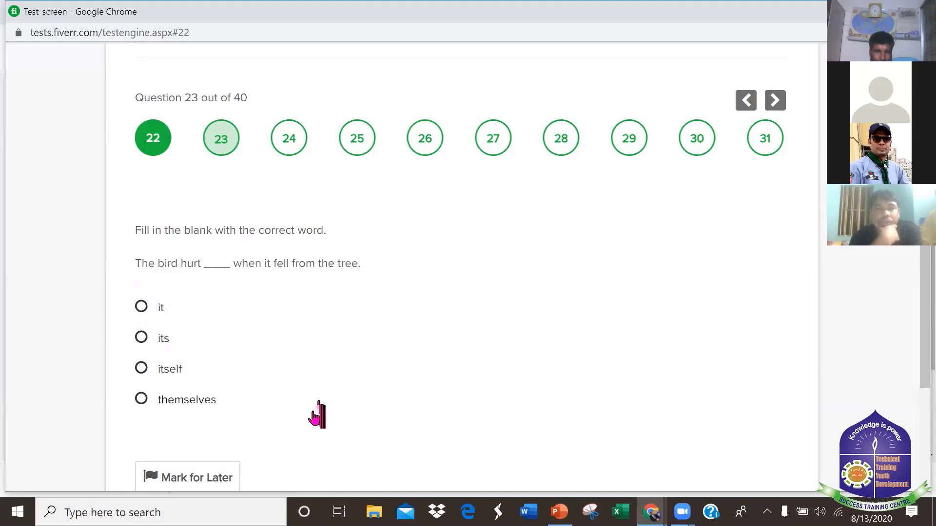
Answer question 23, about the bird that fell from the tree, with "itself" and submit it.
{"action": "left_click", "coordinate": [143, 371]}
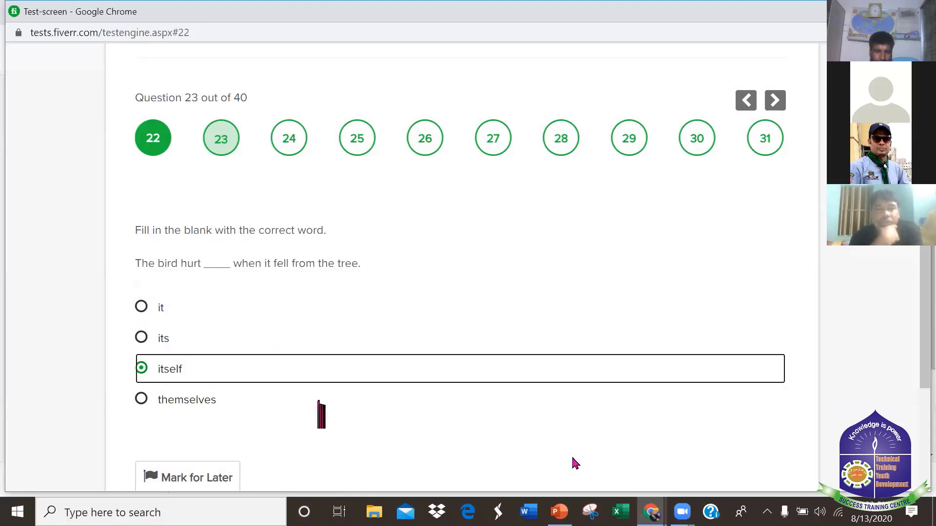
{"action": "scroll", "coordinate": [697, 439], "scroll_direction": "down", "scroll_amount": 3}
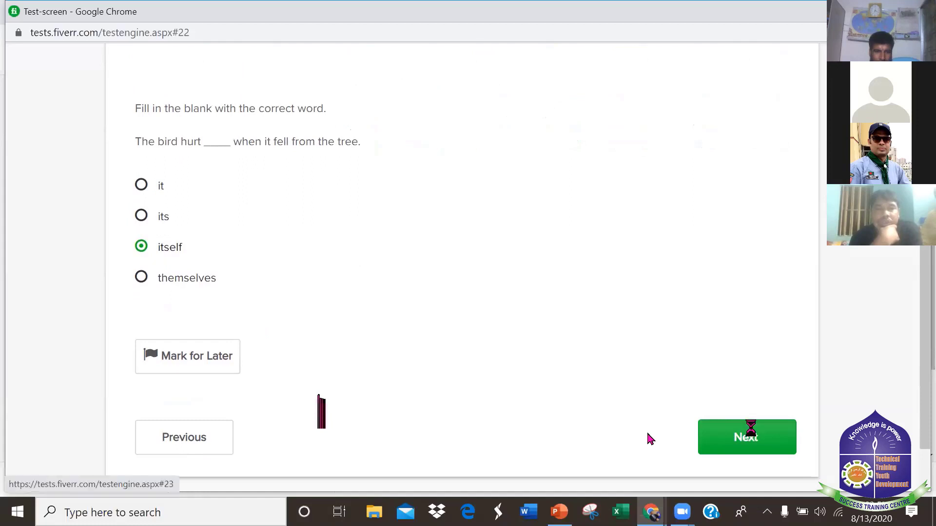
{"action": "left_click", "coordinate": [750, 448]}
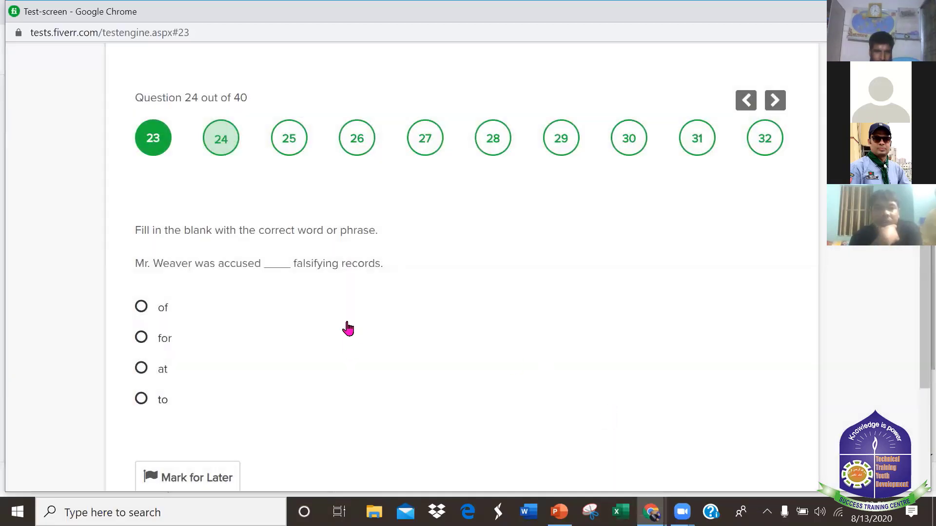
Answer question 24, about being accused of falsifying records, with "of" and submit it.
{"action": "scroll", "coordinate": [595, 336], "scroll_direction": "down", "scroll_amount": 1}
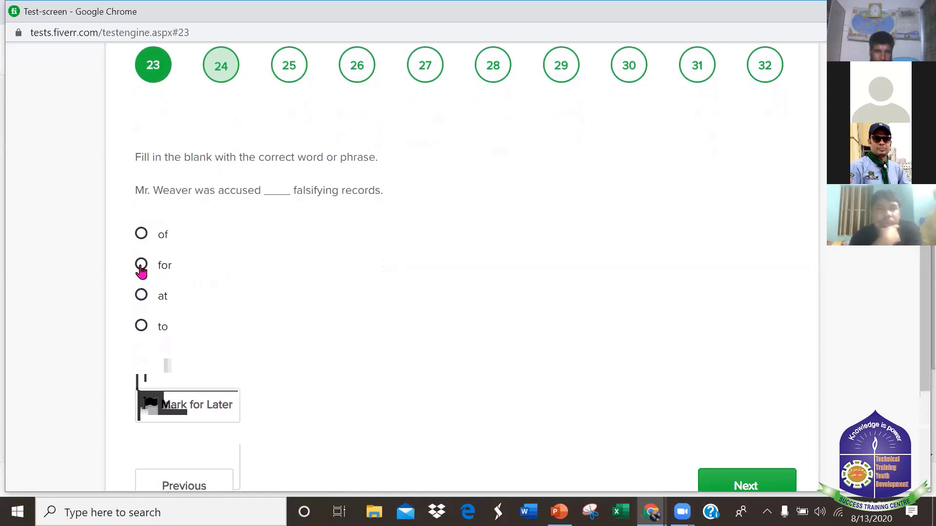
{"action": "left_click", "coordinate": [141, 267]}
{"action": "left_click", "coordinate": [656, 396]}
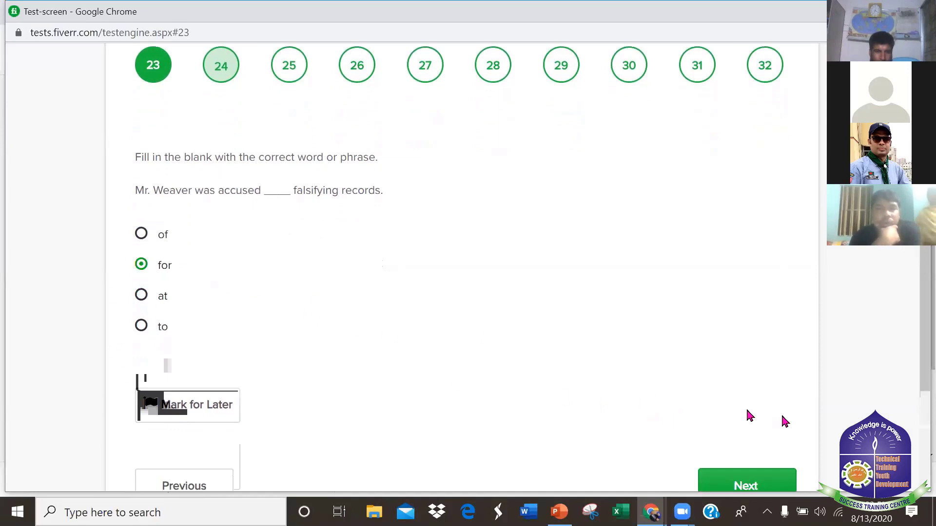
{"action": "left_click", "coordinate": [140, 237]}
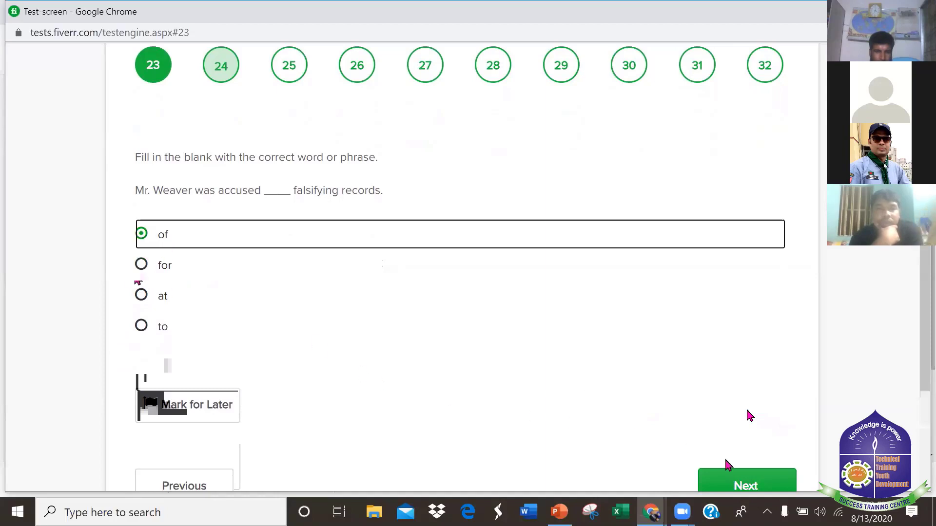
{"action": "left_click", "coordinate": [733, 477]}
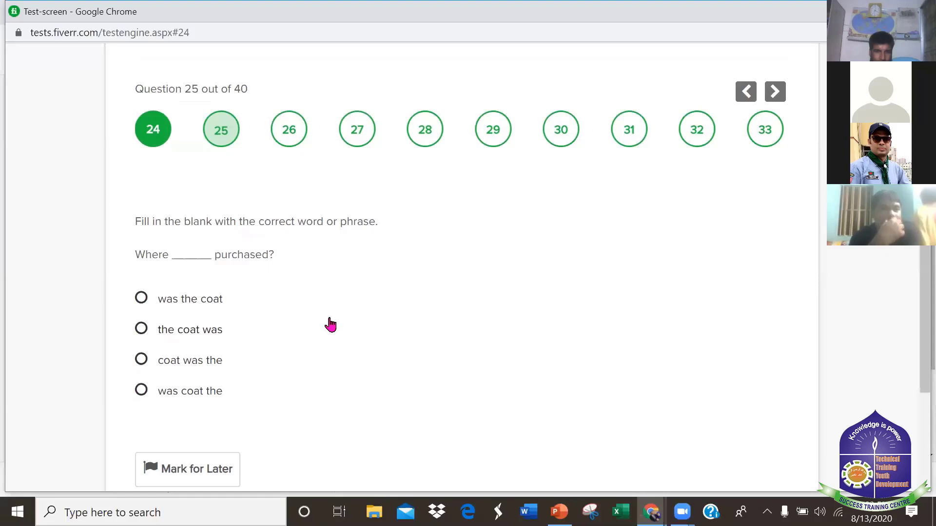
Answer question 25, about where the coat was purchased, with "the coat was" and submit it.
{"action": "scroll", "coordinate": [331, 325], "scroll_direction": "down", "scroll_amount": 1}
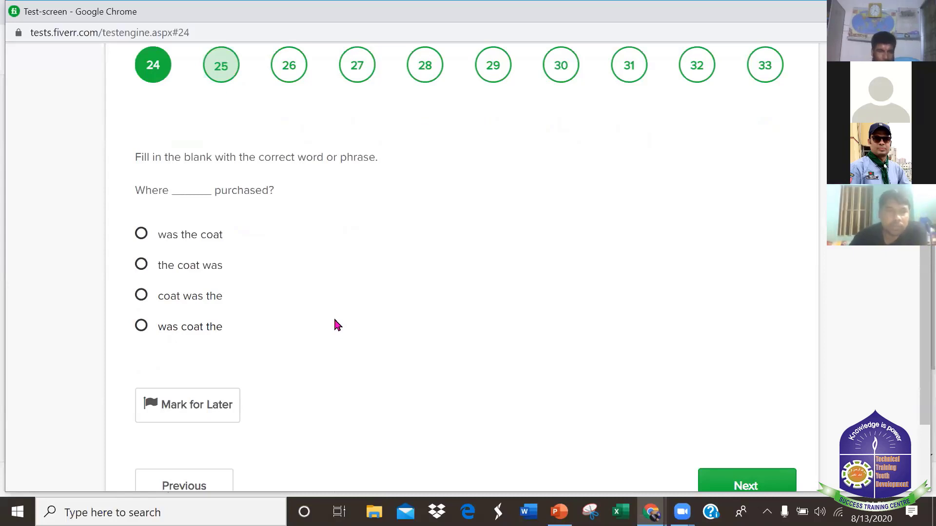
{"action": "left_click", "coordinate": [143, 267]}
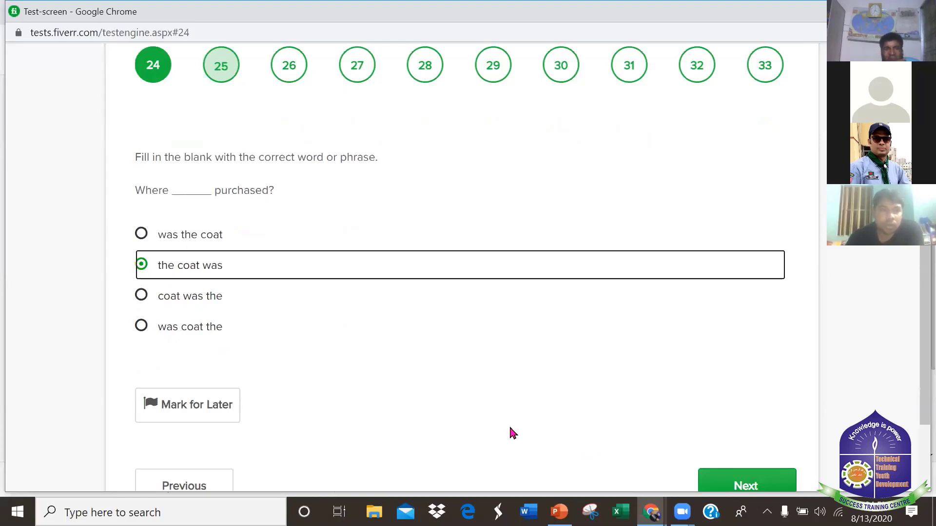
{"action": "left_click", "coordinate": [754, 483]}
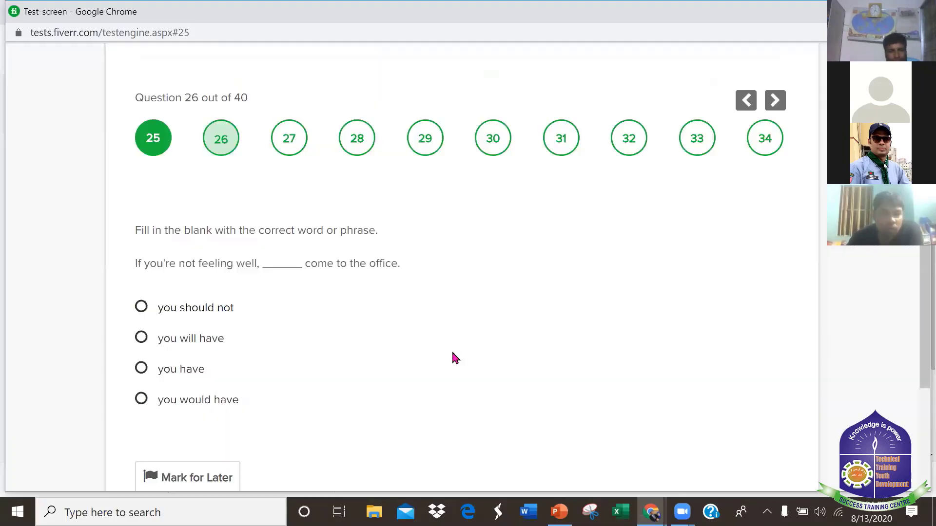
Answer question 26, about coming to the office when not feeling well, with "you should not" and submit it.
{"action": "scroll", "coordinate": [469, 332], "scroll_direction": "down", "scroll_amount": 2}
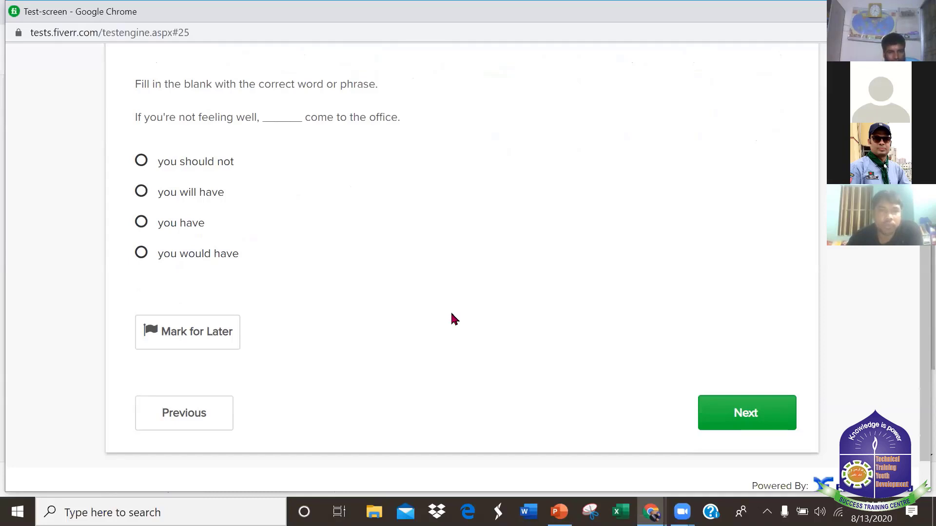
{"action": "left_click", "coordinate": [138, 162]}
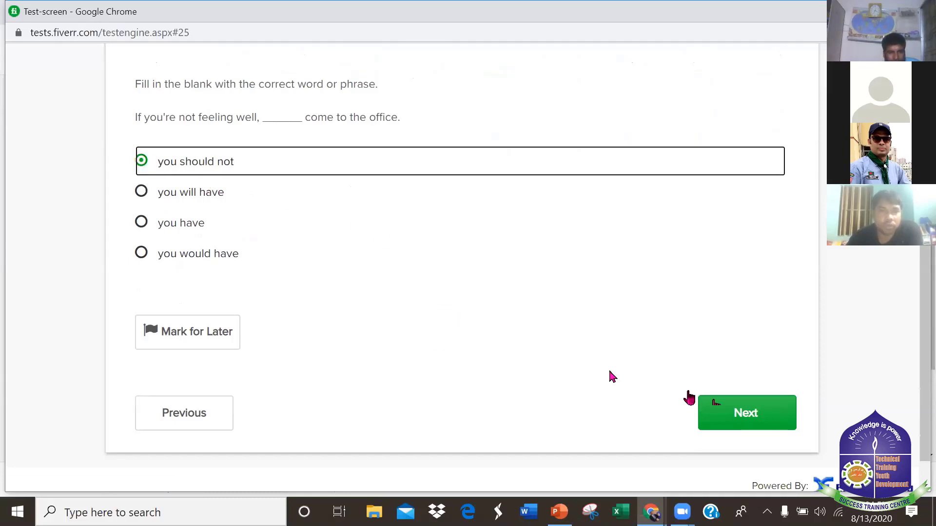
{"action": "left_click", "coordinate": [714, 405]}
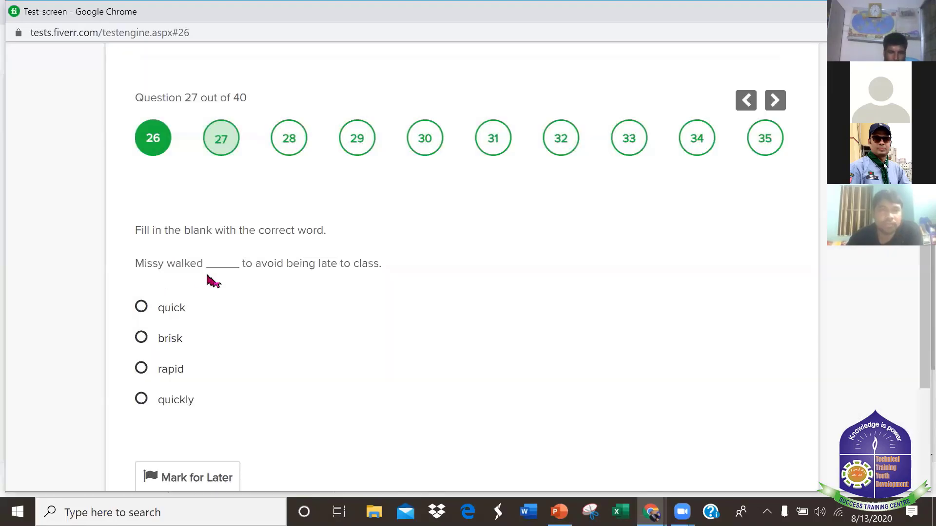
Answer question 27, about walking to avoid being late to class, with "quickly" and submit it.
{"action": "scroll", "coordinate": [298, 365], "scroll_direction": "down", "scroll_amount": 1}
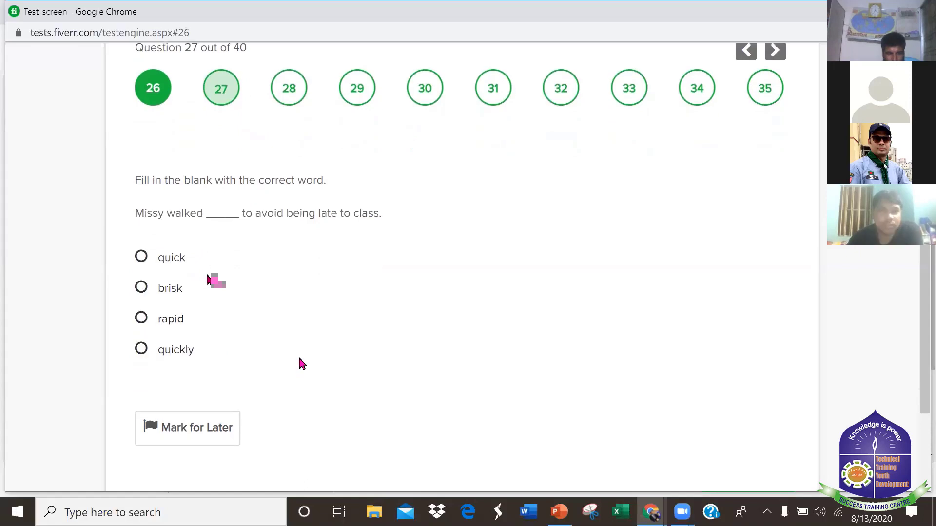
{"action": "scroll", "coordinate": [299, 365], "scroll_direction": "down", "scroll_amount": 1}
{"action": "left_click", "coordinate": [141, 327]}
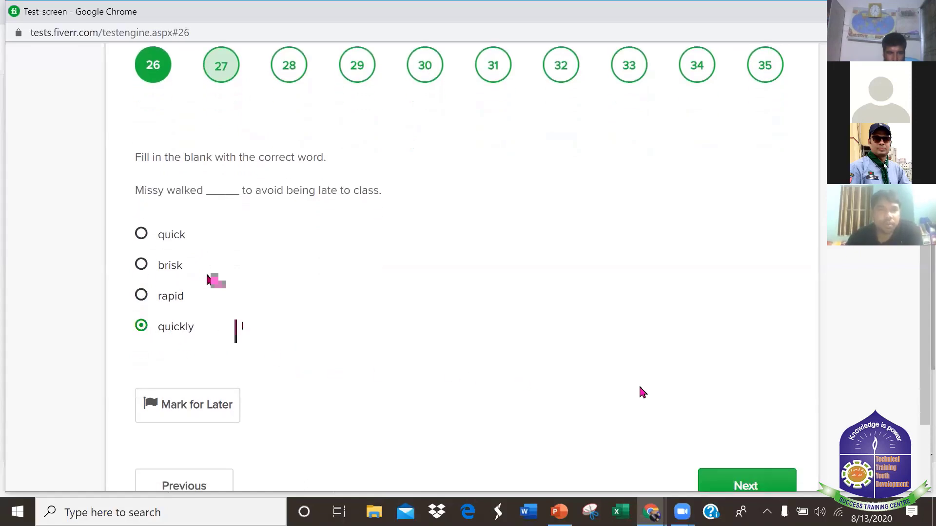
{"action": "scroll", "coordinate": [682, 390], "scroll_direction": "down", "scroll_amount": 2}
{"action": "left_click", "coordinate": [739, 389]}
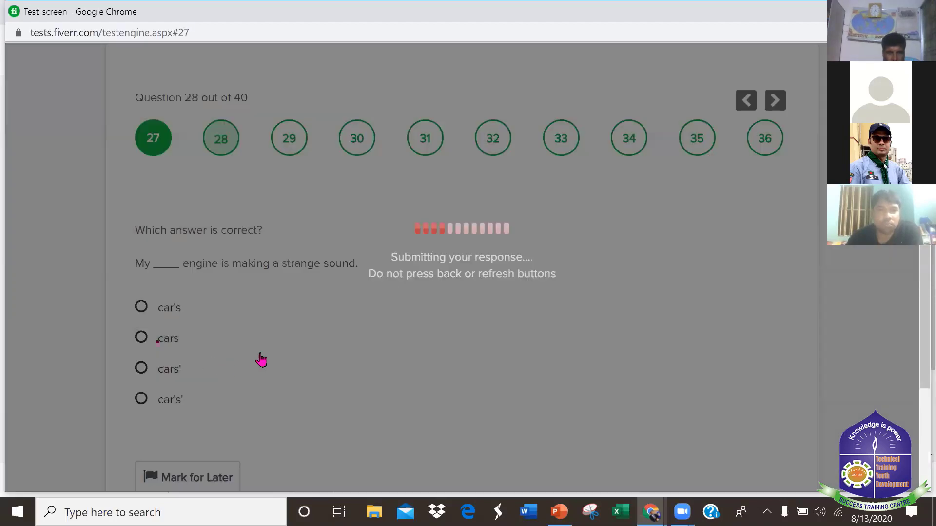
Answer question 28, about the engine making a strange sound, with "cars'" and submit it.
{"action": "scroll", "coordinate": [138, 265], "scroll_direction": "down", "scroll_amount": 2}
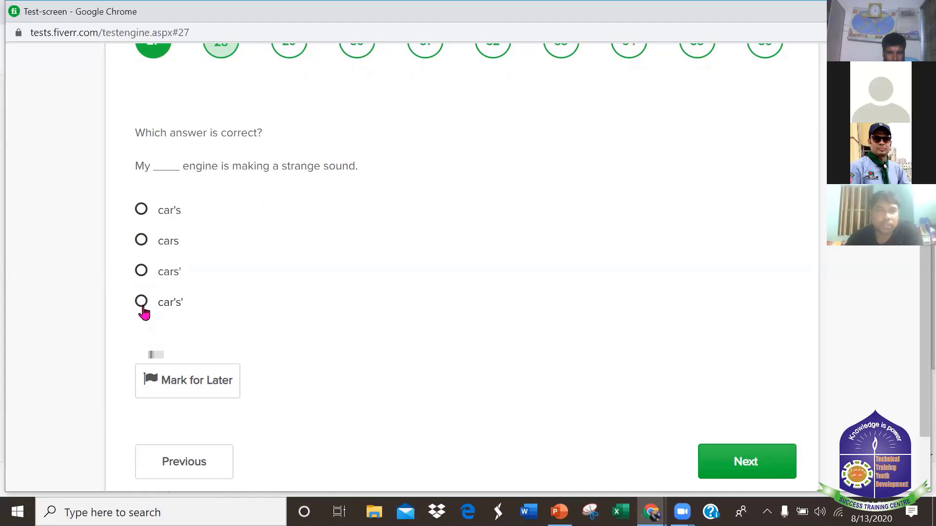
{"action": "left_click", "coordinate": [142, 273]}
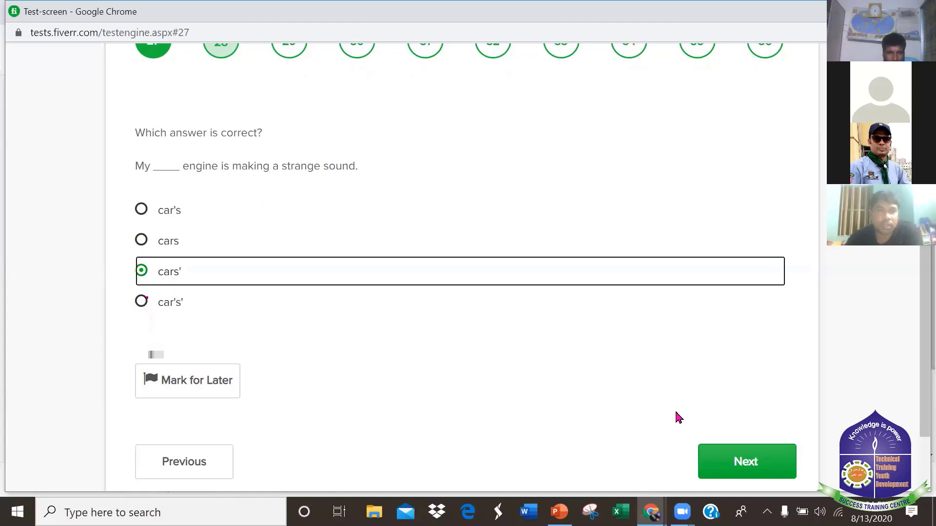
{"action": "left_click", "coordinate": [726, 458]}
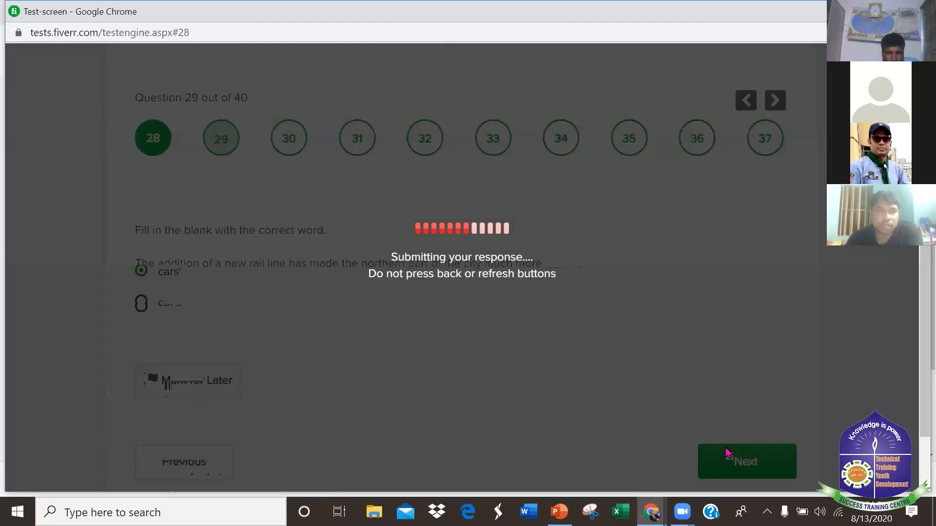
Answer question 29, about the new rail line, with "convenient", acknowledge the proctoring notice and submit the answer.
{"action": "scroll", "coordinate": [401, 306], "scroll_direction": "down", "scroll_amount": 1}
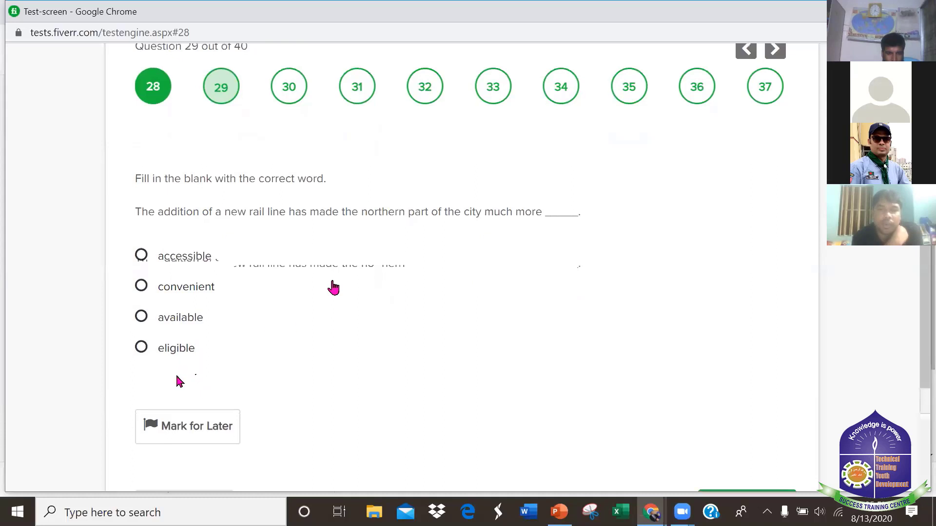
{"action": "scroll", "coordinate": [178, 380], "scroll_direction": "down", "scroll_amount": 1}
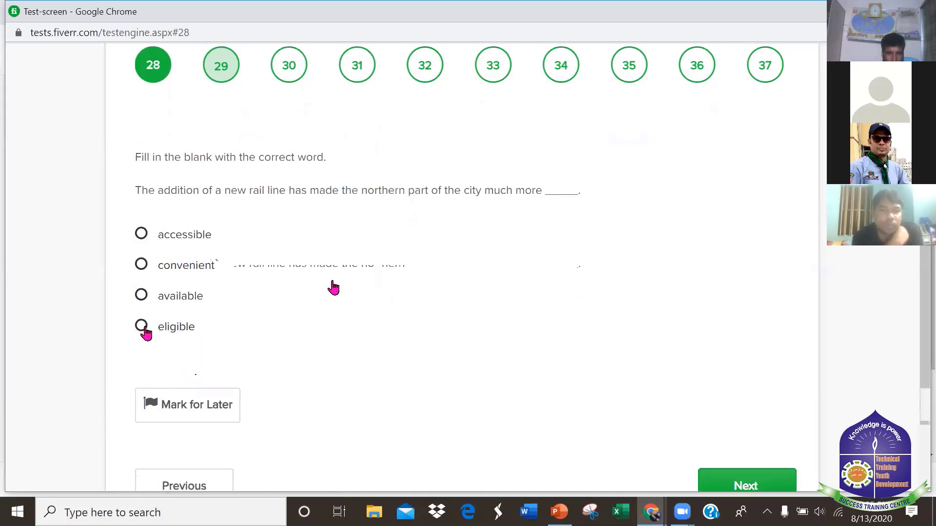
{"action": "left_click", "coordinate": [140, 265]}
{"action": "left_click", "coordinate": [518, 374]}
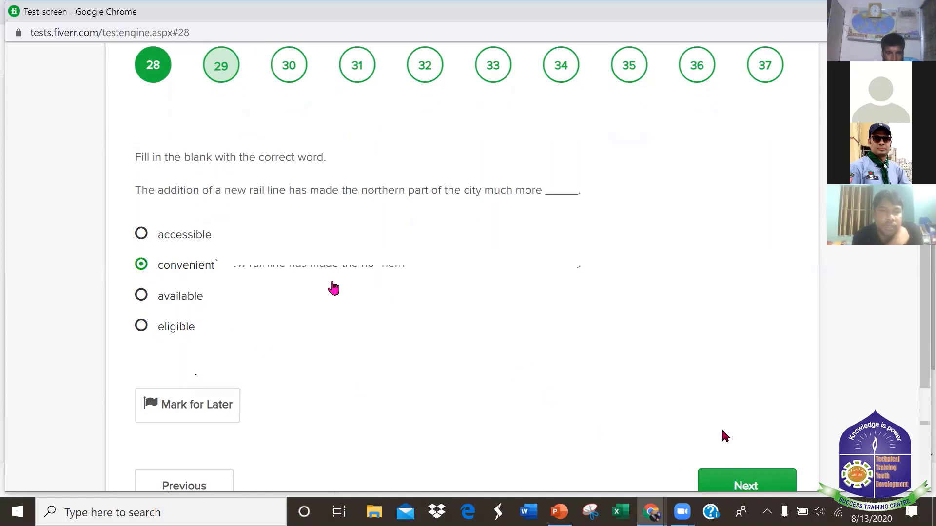
{"action": "scroll", "coordinate": [668, 361], "scroll_direction": "down", "scroll_amount": 1}
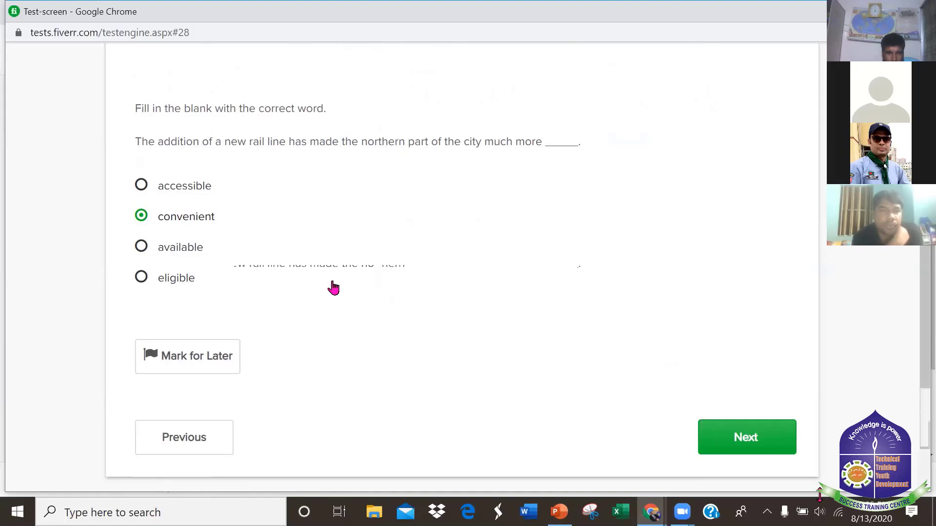
{"action": "left_click", "coordinate": [819, 512]}
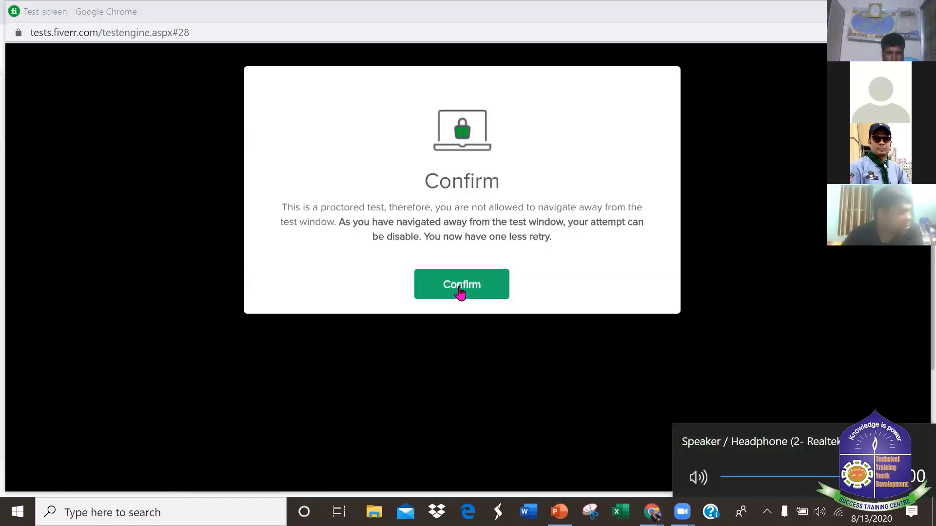
{"action": "left_click", "coordinate": [461, 291]}
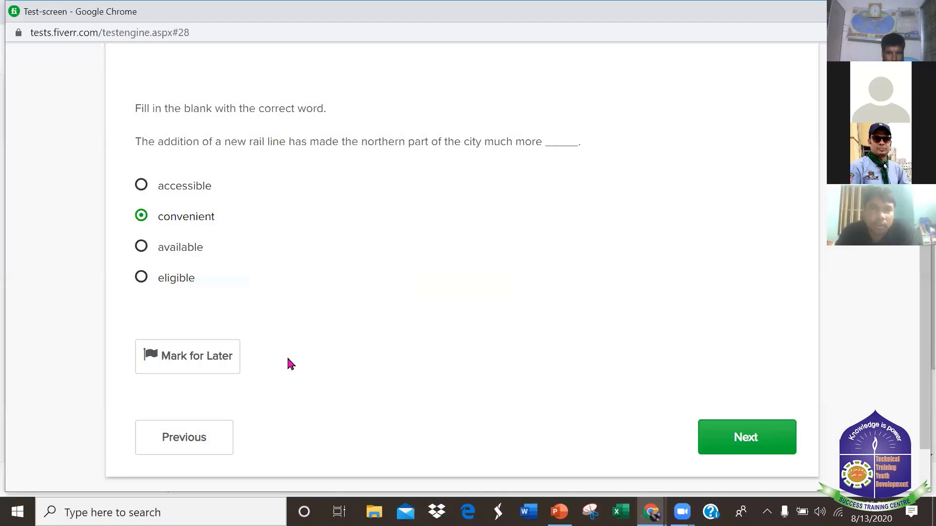
{"action": "left_click", "coordinate": [762, 437]}
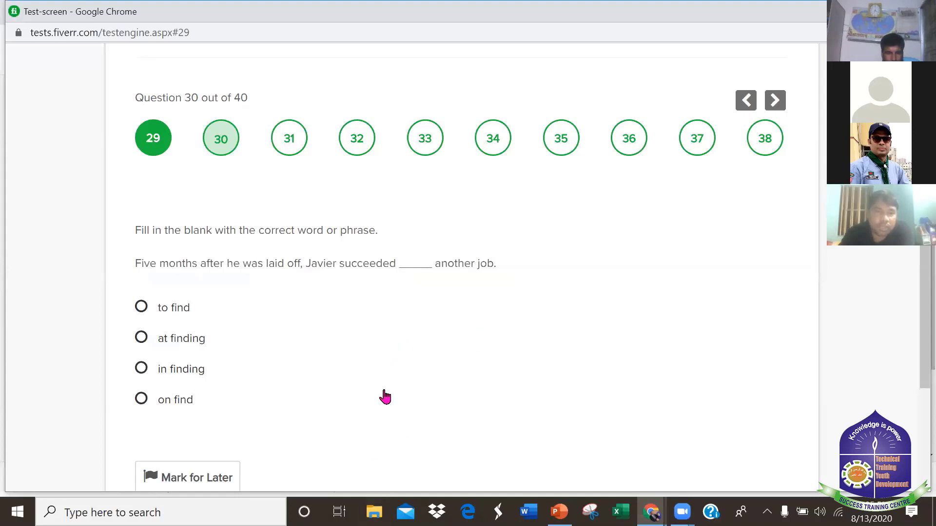
Answer question 30, about succeeding in getting another job after a layoff, with "to find" and submit it.
{"action": "left_click", "coordinate": [152, 311]}
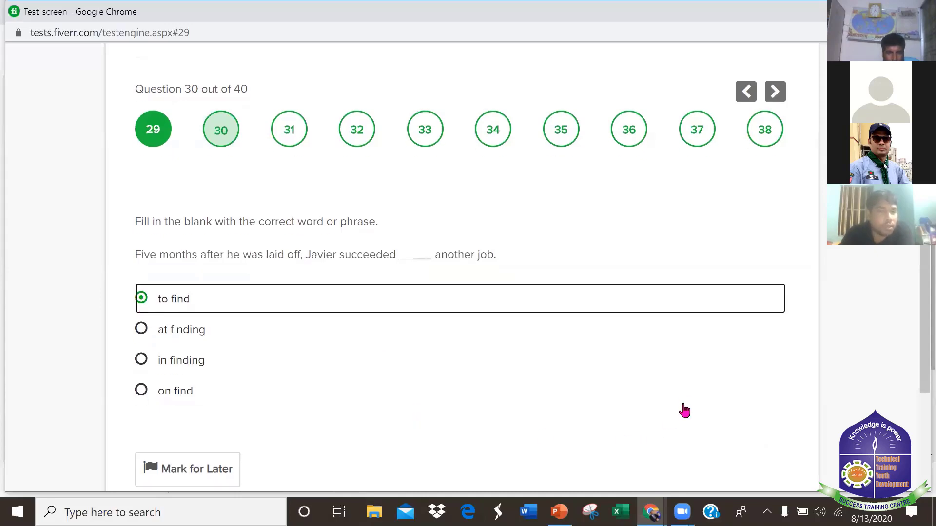
{"action": "scroll", "coordinate": [683, 410], "scroll_direction": "down", "scroll_amount": 2}
{"action": "left_click", "coordinate": [748, 461]}
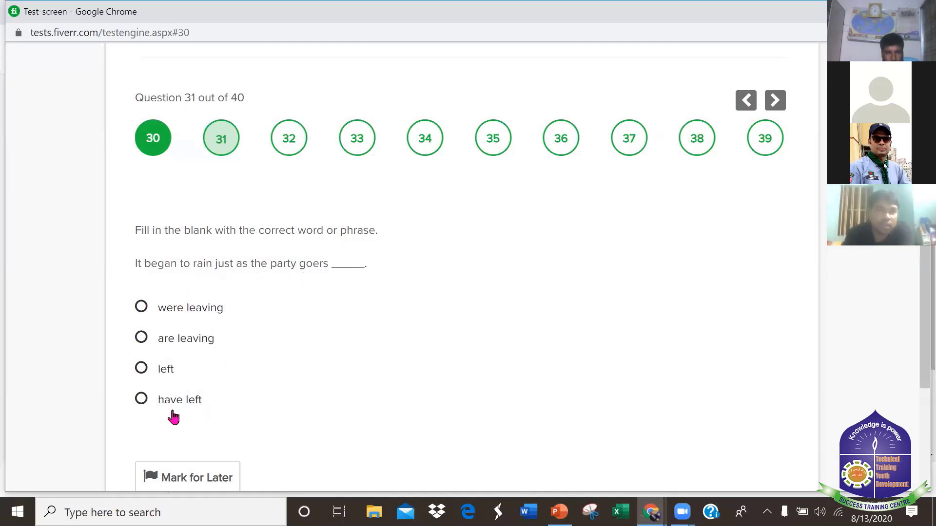
Answer question 31, about the rain and the party goers, with "were leaving" and submit it.
{"action": "left_click", "coordinate": [144, 309]}
{"action": "scroll", "coordinate": [608, 403], "scroll_direction": "down", "scroll_amount": 1}
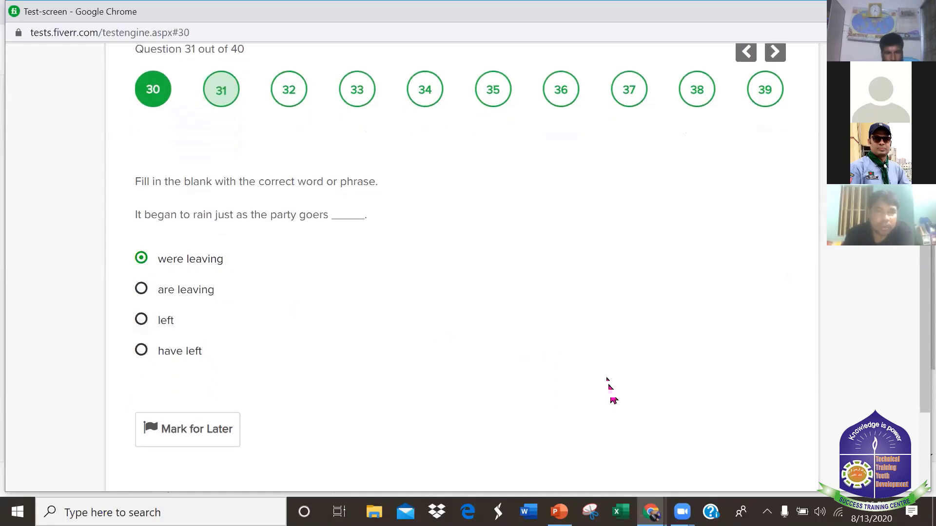
{"action": "scroll", "coordinate": [614, 400], "scroll_direction": "down", "scroll_amount": 1}
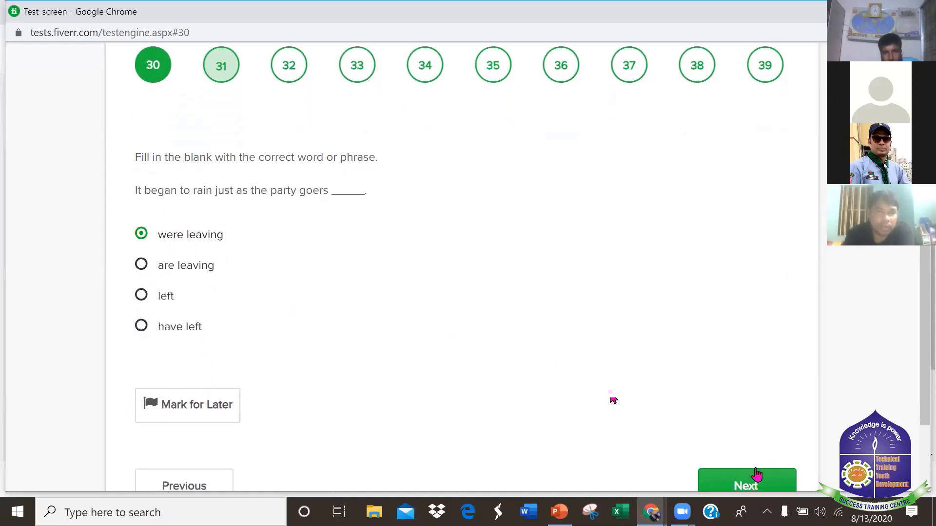
{"action": "left_click", "coordinate": [751, 476]}
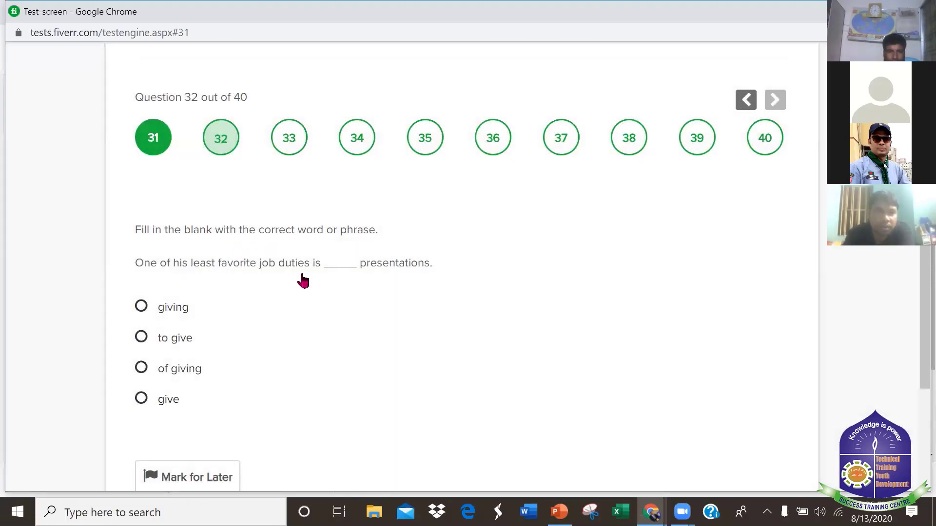
Answer question 32, about the least favorite job duty involving presentations, with "giving" and submit it.
{"action": "scroll", "coordinate": [317, 280], "scroll_direction": "down", "scroll_amount": 2}
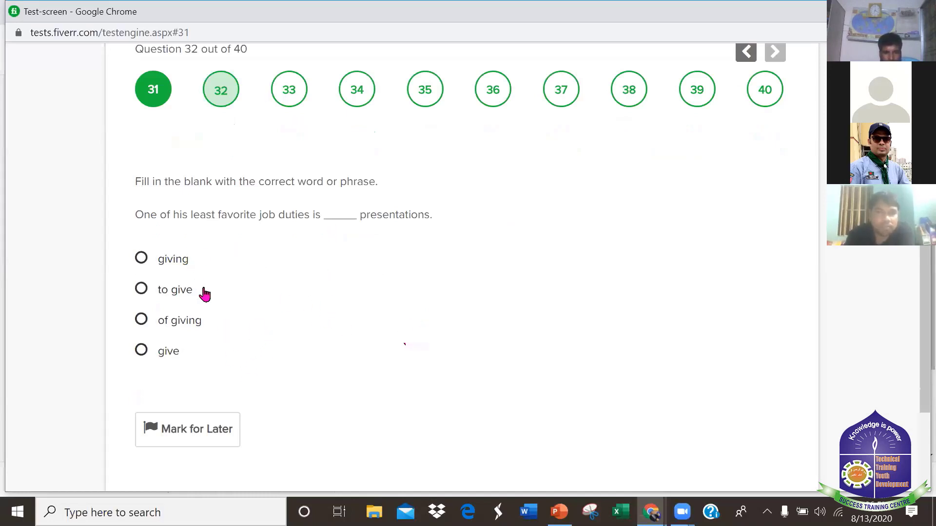
{"action": "left_click", "coordinate": [141, 258]}
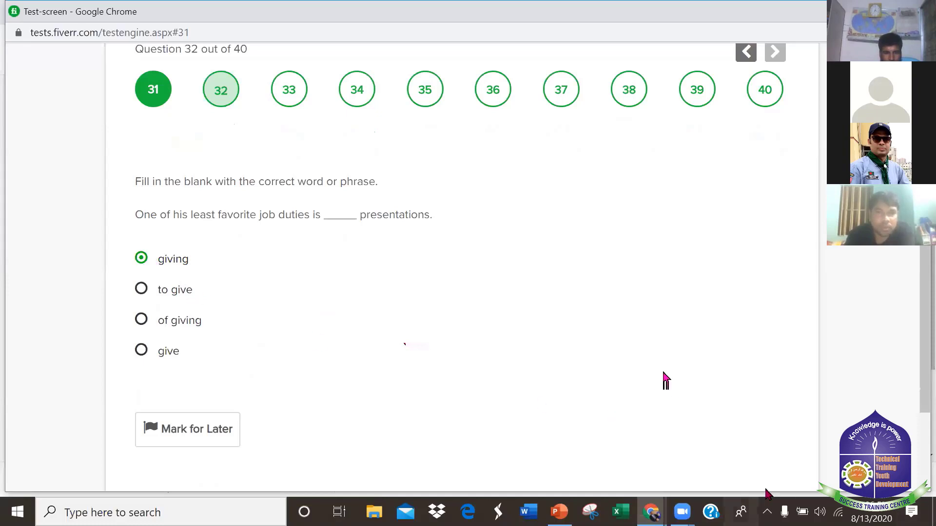
{"action": "scroll", "coordinate": [781, 408], "scroll_direction": "down", "scroll_amount": 3}
{"action": "left_click", "coordinate": [734, 400]}
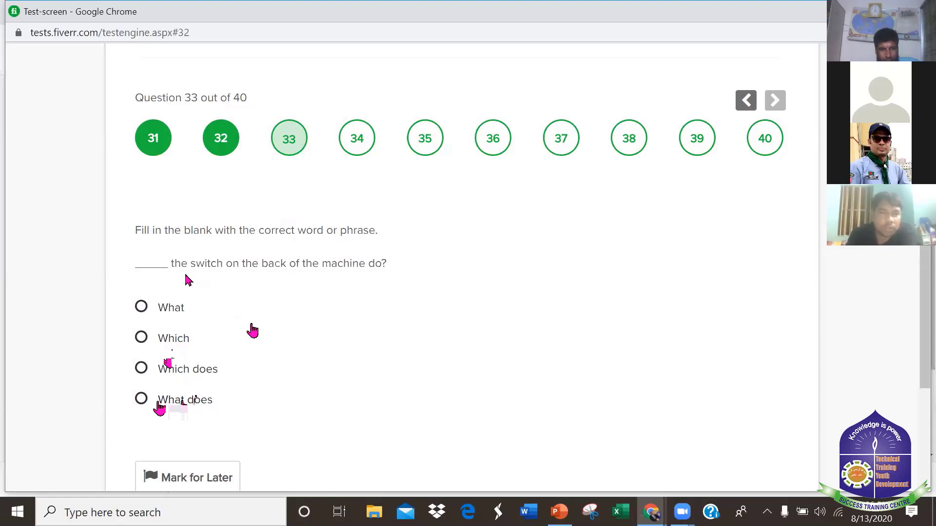
Answer and submit question 33, about the machine's switch, with "What does" and question 34, about hiring for management, with "background".
{"action": "left_click", "coordinate": [159, 409]}
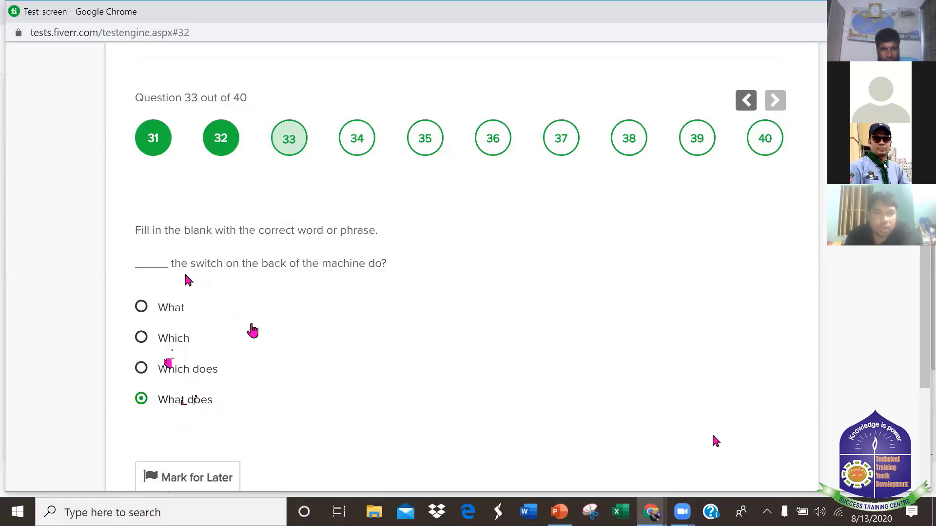
{"action": "scroll", "coordinate": [712, 428], "scroll_direction": "down", "scroll_amount": 2}
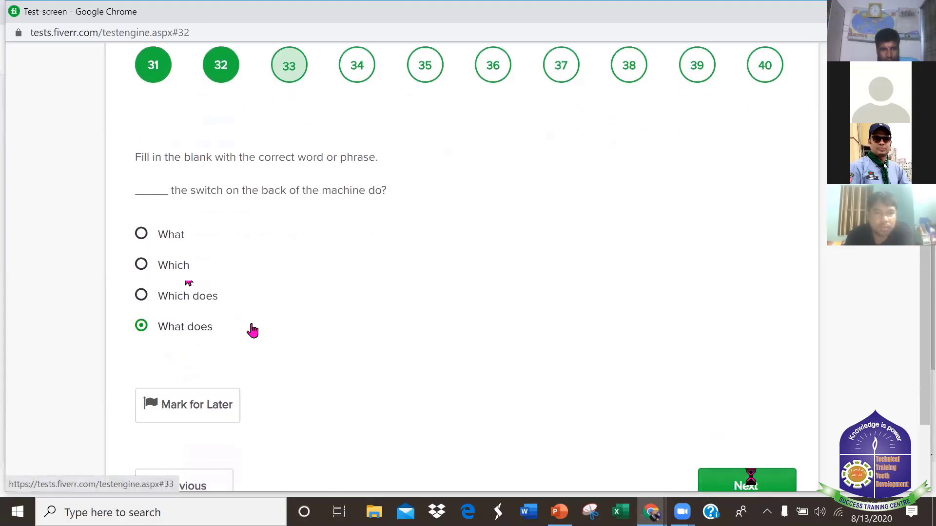
{"action": "left_click", "coordinate": [746, 480]}
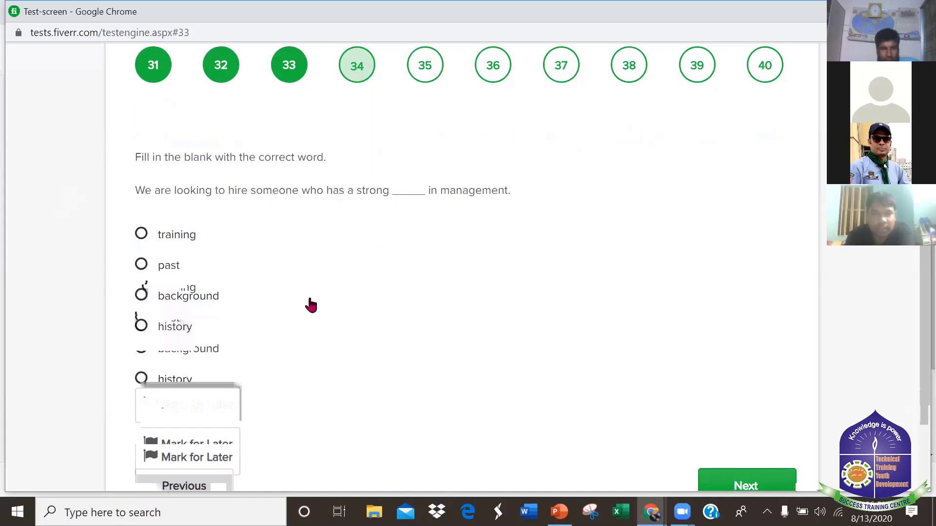
{"action": "left_click", "coordinate": [142, 295]}
{"action": "left_click", "coordinate": [723, 479]}
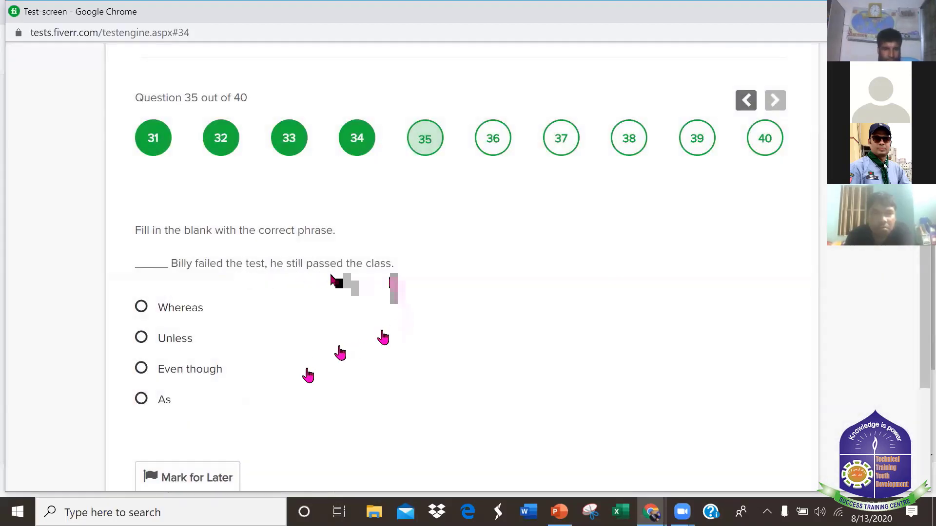
Answer question 35, about failing the test but passing the class, with "Even though" and submit it.
{"action": "scroll", "coordinate": [301, 361], "scroll_direction": "down", "scroll_amount": 1}
{"action": "left_click", "coordinate": [141, 322]}
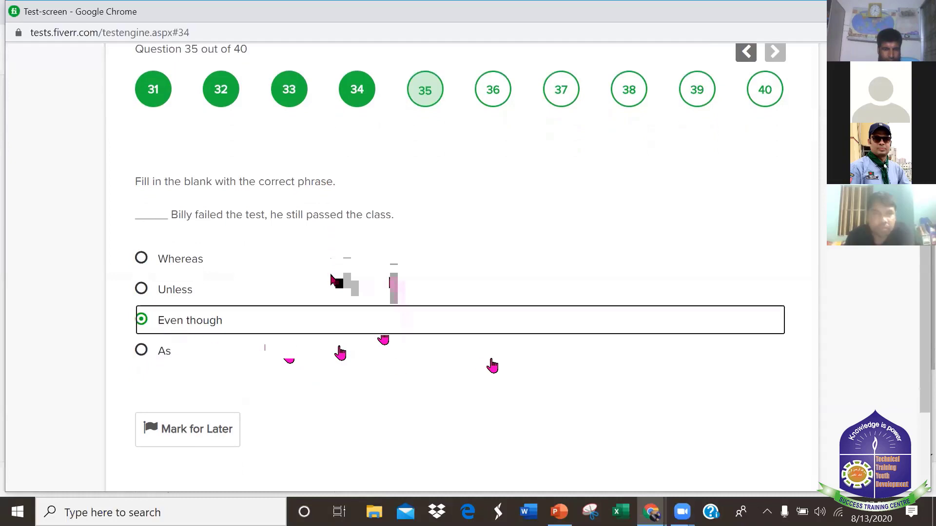
{"action": "scroll", "coordinate": [731, 415], "scroll_direction": "down", "scroll_amount": 2}
{"action": "left_click", "coordinate": [736, 412]}
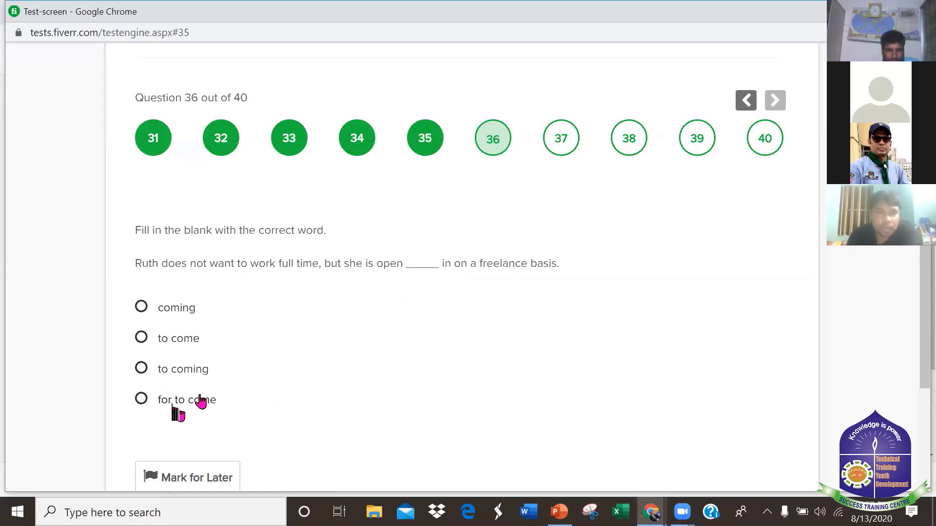
Answer question 36, about being open to freelance rather than full-time work, with "to come" and submit it.
{"action": "left_click", "coordinate": [141, 338]}
{"action": "scroll", "coordinate": [573, 419], "scroll_direction": "down", "scroll_amount": 3}
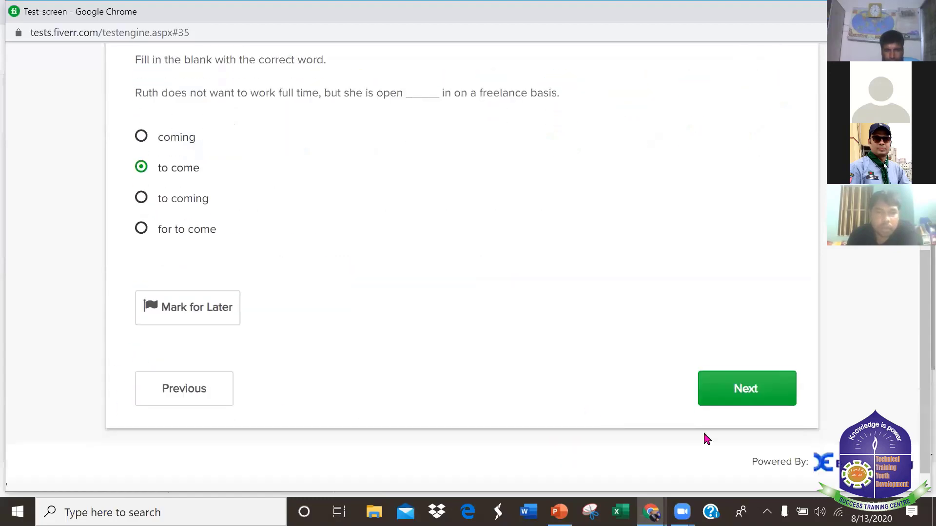
{"action": "left_click", "coordinate": [735, 388]}
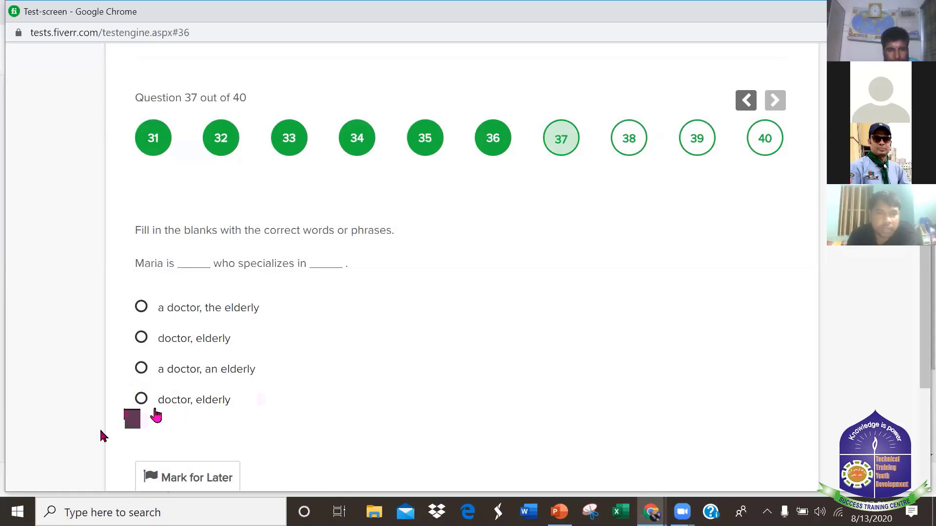
Answer question 37, about Maria's medical specialty, with "a doctor, an elderly" and submit it.
{"action": "left_click", "coordinate": [141, 401]}
{"action": "left_click", "coordinate": [141, 369]}
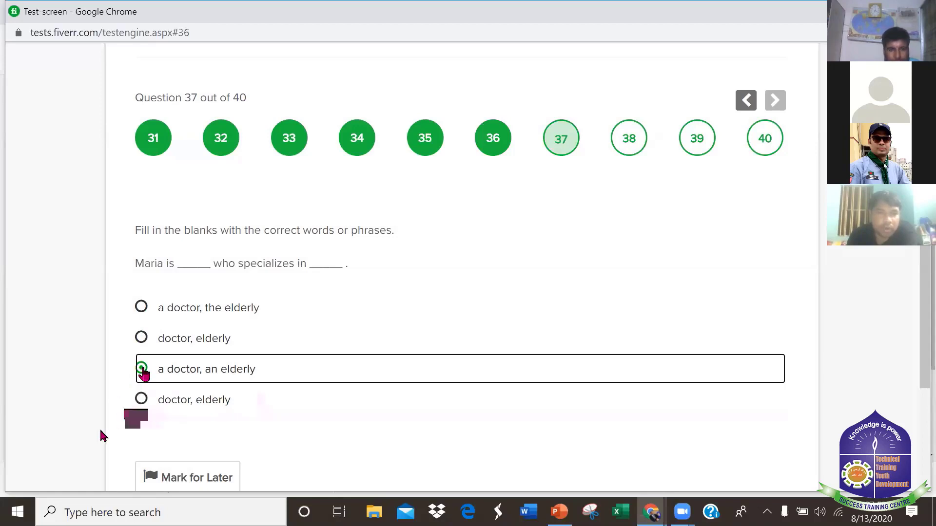
{"action": "left_click", "coordinate": [679, 437]}
{"action": "scroll", "coordinate": [721, 422], "scroll_direction": "down", "scroll_amount": 4}
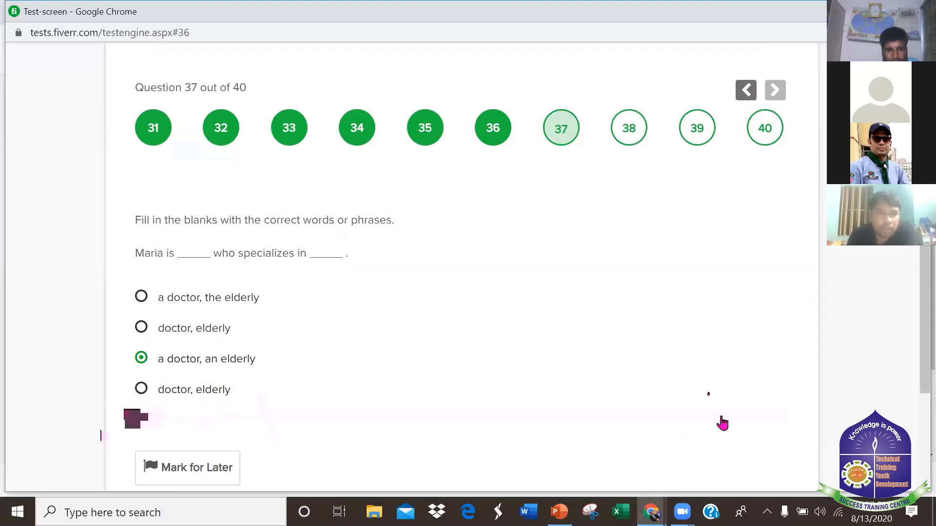
{"action": "left_click", "coordinate": [731, 371]}
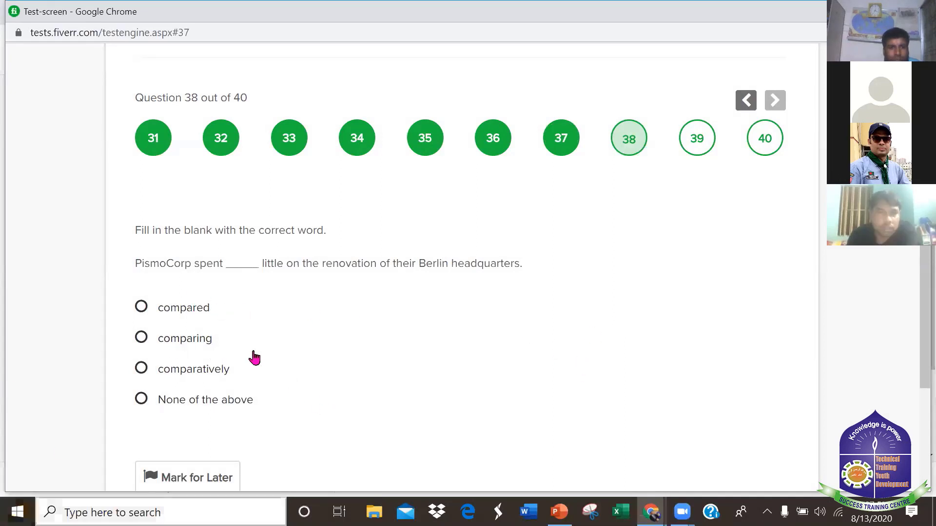
Answer question 38, about PismoCorp's spending on its Berlin headquarters, with "comparatively" and submit it.
{"action": "left_click", "coordinate": [144, 402]}
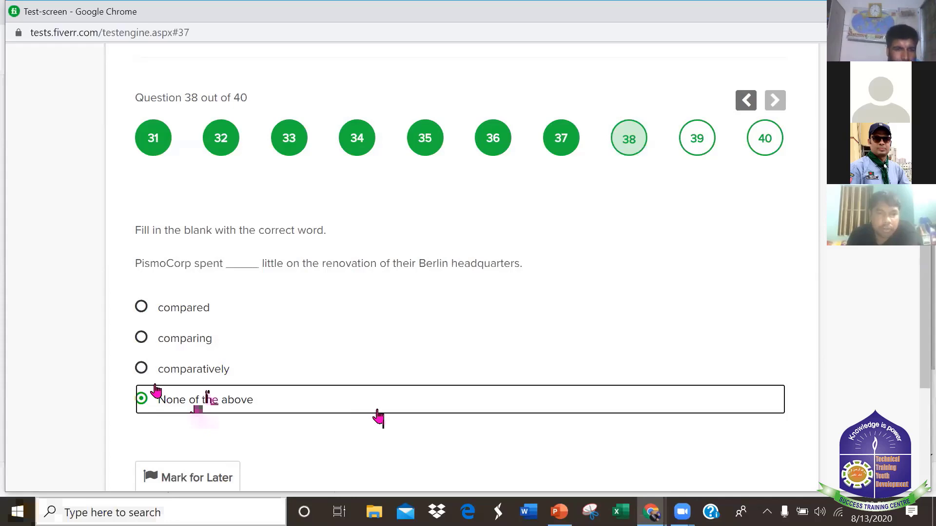
{"action": "scroll", "coordinate": [378, 419], "scroll_direction": "down", "scroll_amount": 3}
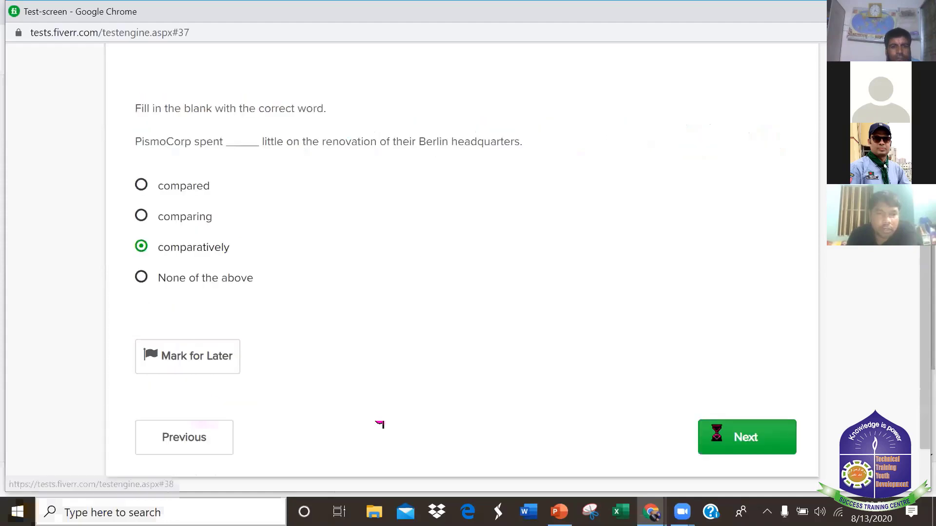
{"action": "left_click", "coordinate": [717, 436]}
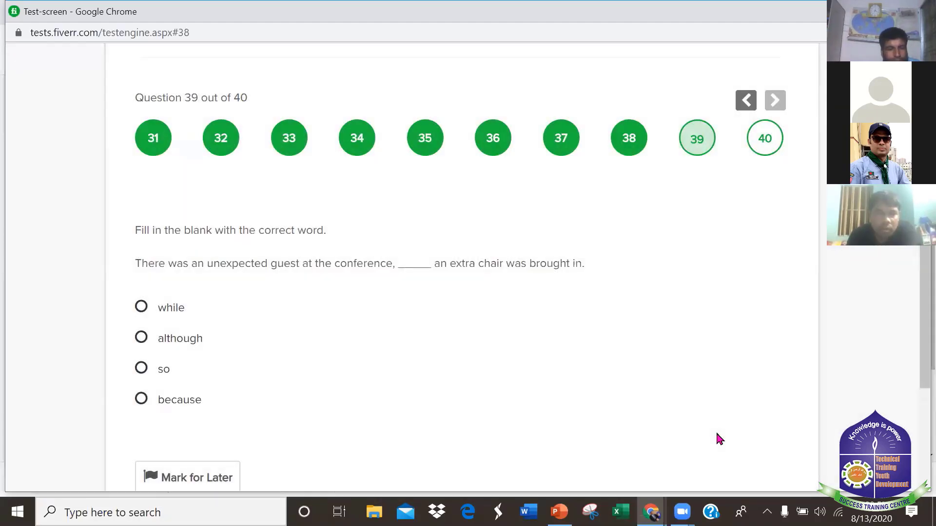
Answer question 39, about the extra chair for an unexpected conference guest, with "so" and submit it.
{"action": "scroll", "coordinate": [343, 359], "scroll_direction": "down", "scroll_amount": 1}
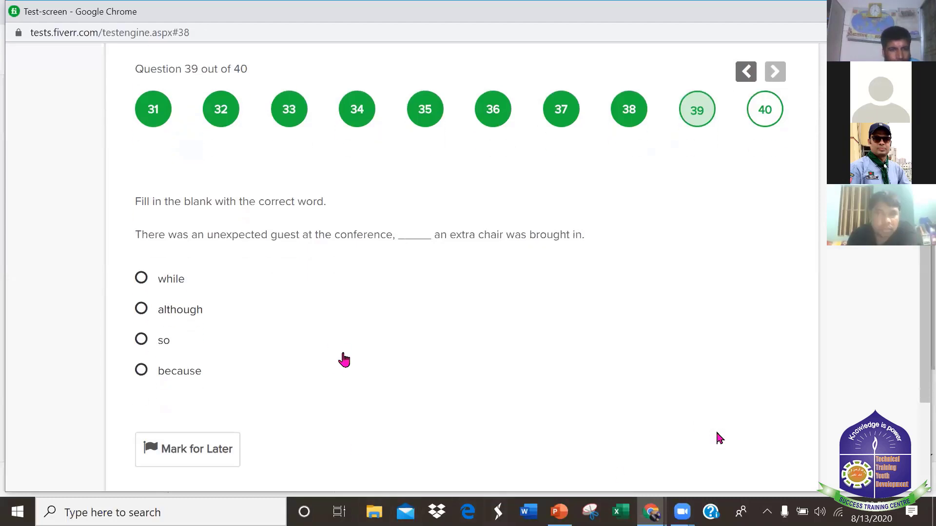
{"action": "scroll", "coordinate": [449, 374], "scroll_direction": "down", "scroll_amount": 2}
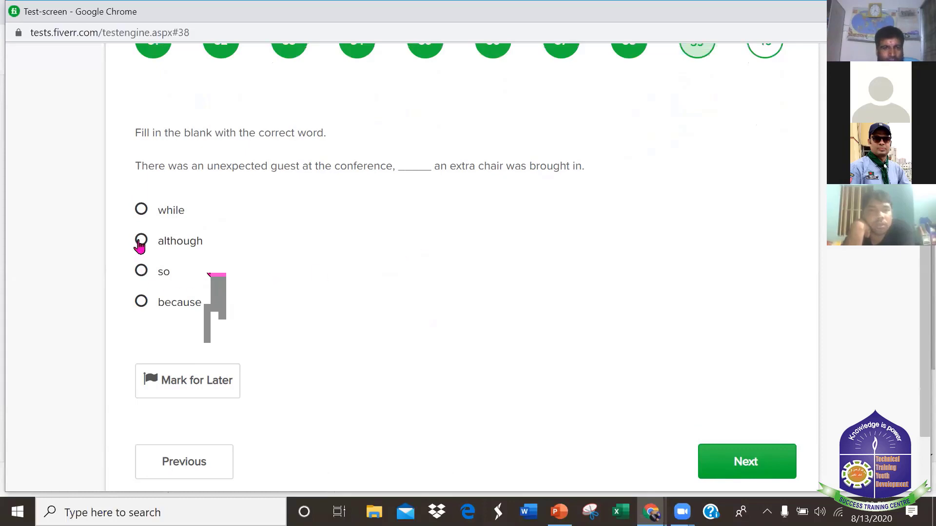
{"action": "left_click", "coordinate": [141, 271]}
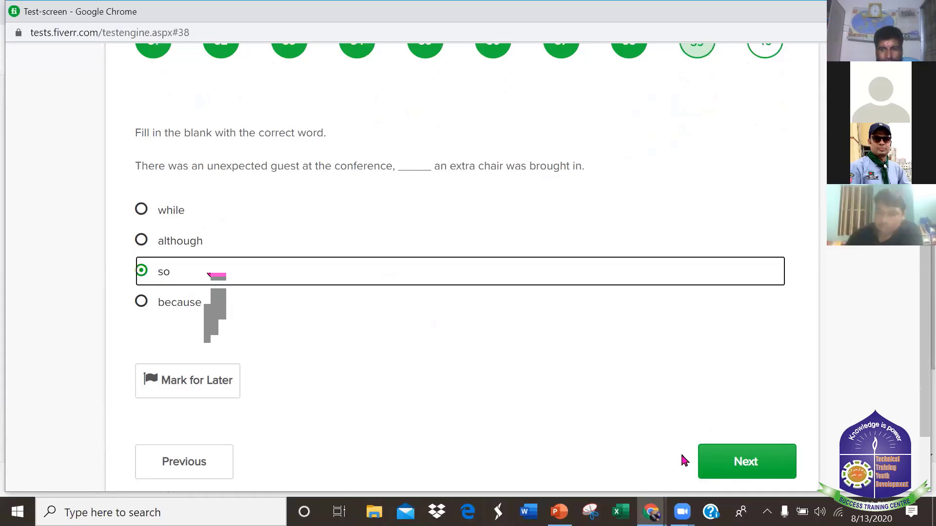
{"action": "left_click", "coordinate": [736, 453]}
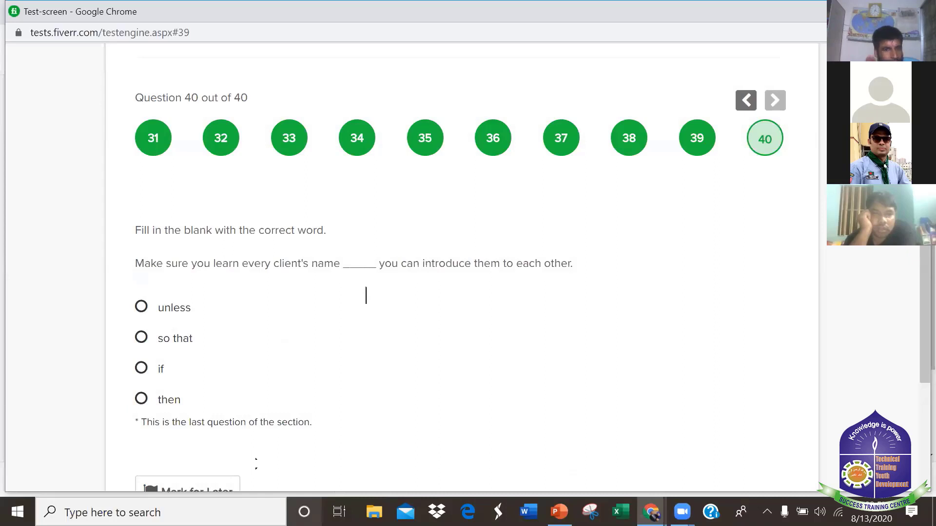
Answer question 40, about learning every client's name, with "if", and end the test for good.
{"action": "left_click", "coordinate": [562, 365]}
{"action": "scroll", "coordinate": [584, 341], "scroll_direction": "down", "scroll_amount": 3}
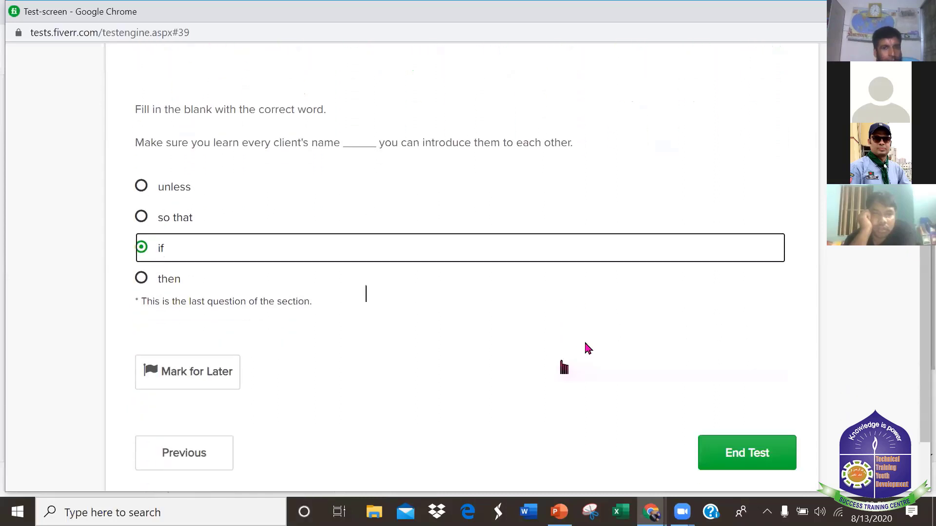
{"action": "scroll", "coordinate": [585, 343], "scroll_direction": "down", "scroll_amount": 1}
{"action": "key", "text": "Up"}
{"action": "left_click", "coordinate": [738, 451]}
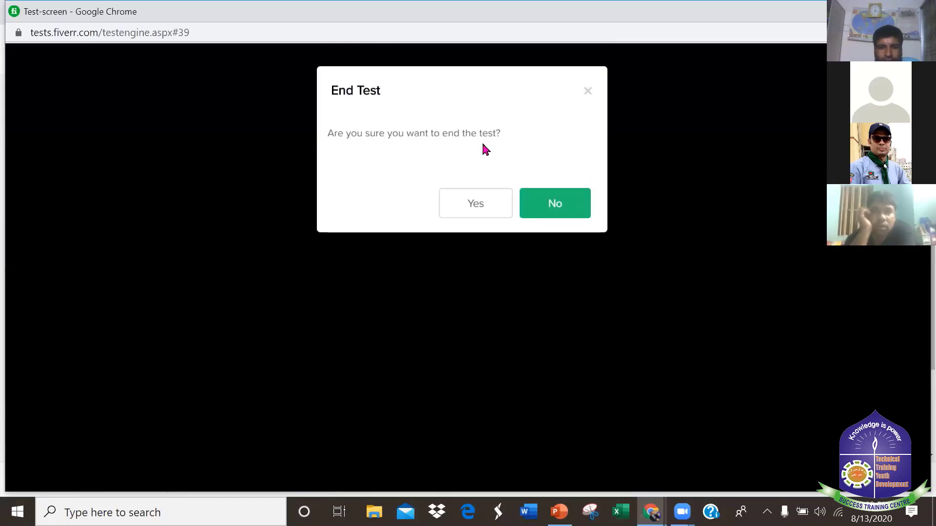
{"action": "left_click", "coordinate": [487, 212]}
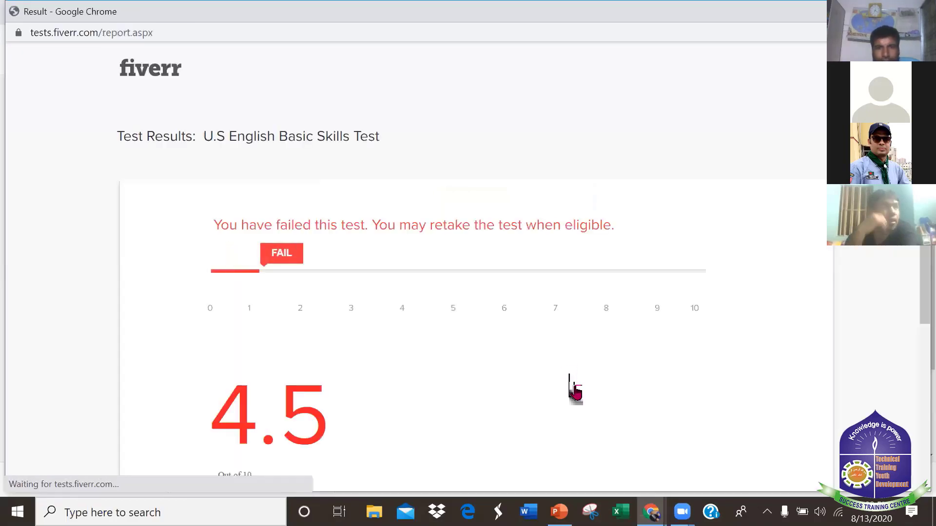
Examine the U.S English Basic Skills Test results, including the score, correct answers, passing score and options for continuing.
{"action": "scroll", "coordinate": [612, 374], "scroll_direction": "down", "scroll_amount": 2}
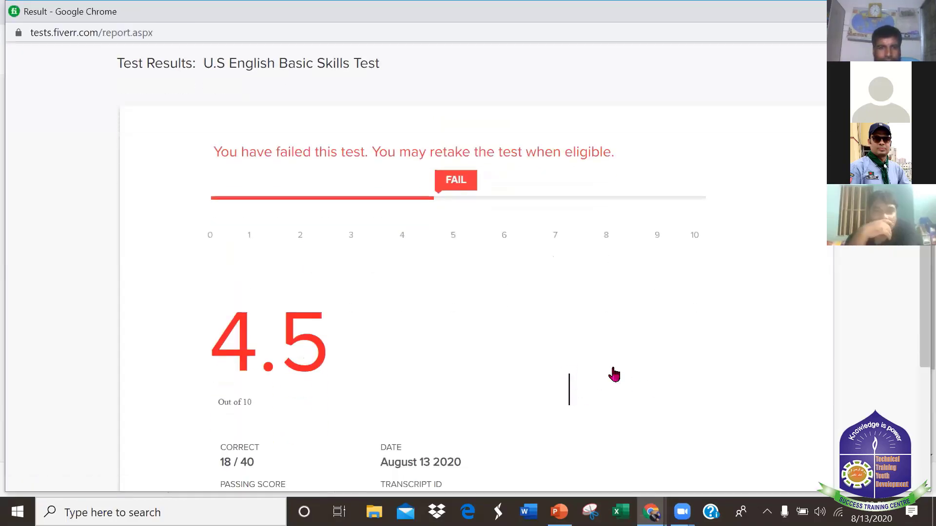
{"action": "scroll", "coordinate": [592, 358], "scroll_direction": "down", "scroll_amount": 1}
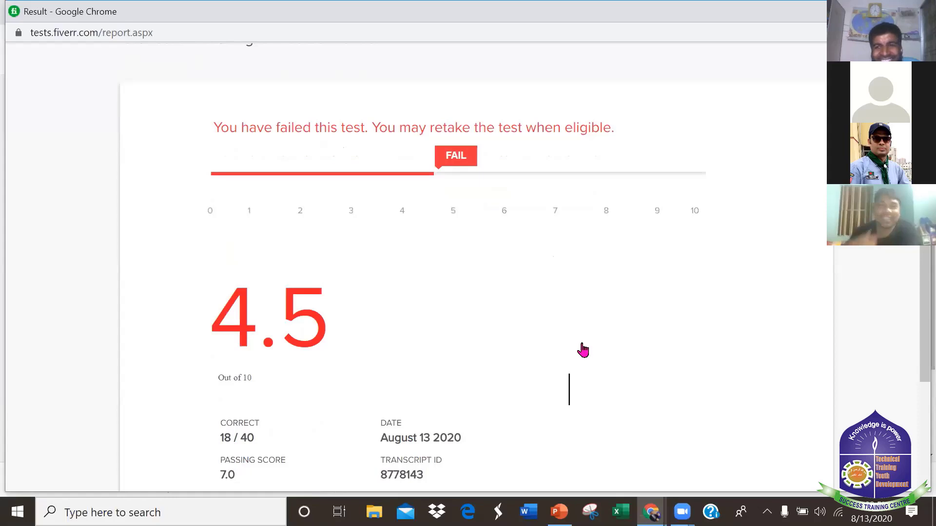
{"action": "scroll", "coordinate": [584, 355], "scroll_direction": "down", "scroll_amount": 1}
{"action": "scroll", "coordinate": [584, 349], "scroll_direction": "up", "scroll_amount": 2}
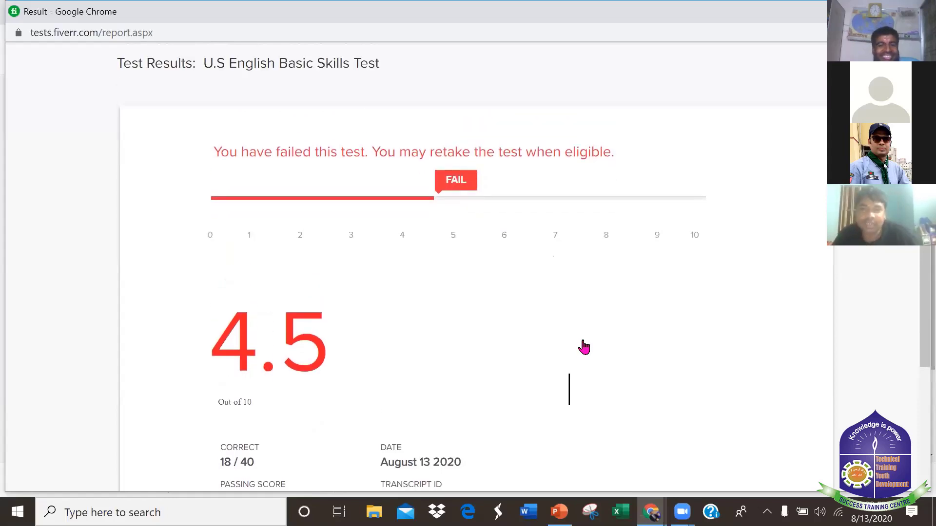
{"action": "scroll", "coordinate": [511, 306], "scroll_direction": "down", "scroll_amount": 3}
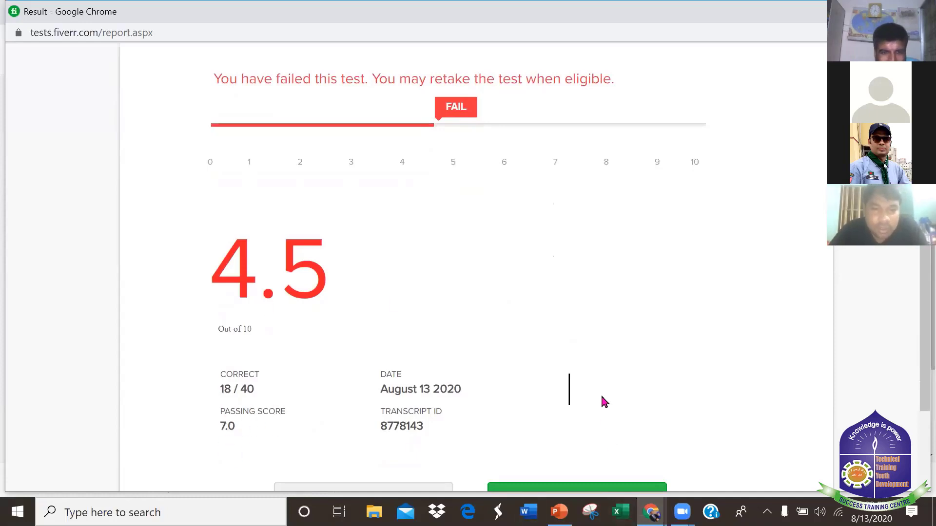
{"action": "scroll", "coordinate": [601, 399], "scroll_direction": "down", "scroll_amount": 3}
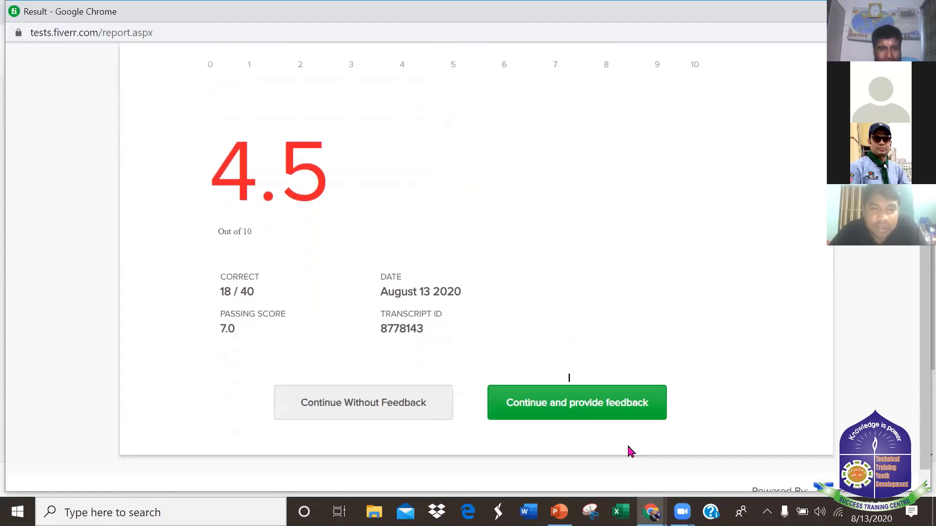
{"action": "scroll", "coordinate": [613, 439], "scroll_direction": "up", "scroll_amount": 3}
{"action": "scroll", "coordinate": [616, 440], "scroll_direction": "up", "scroll_amount": 2}
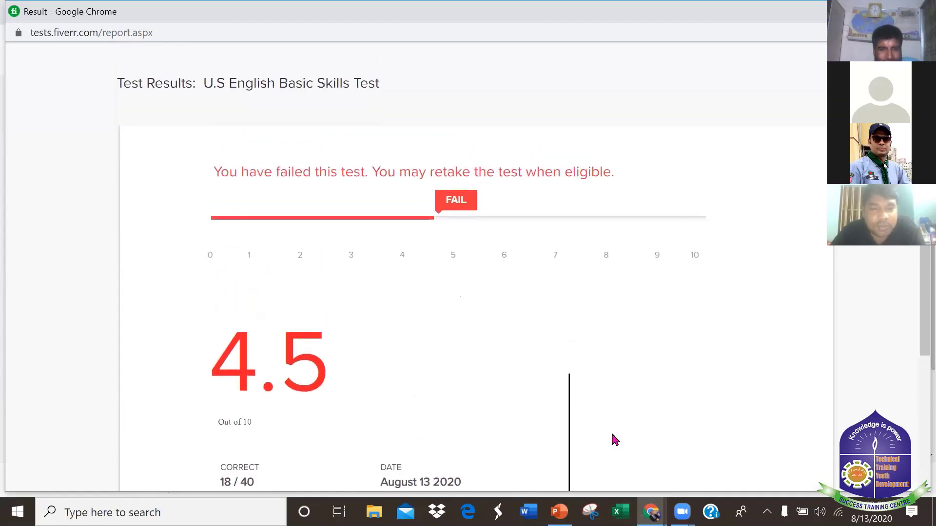
{"action": "scroll", "coordinate": [614, 439], "scroll_direction": "down", "scroll_amount": 3}
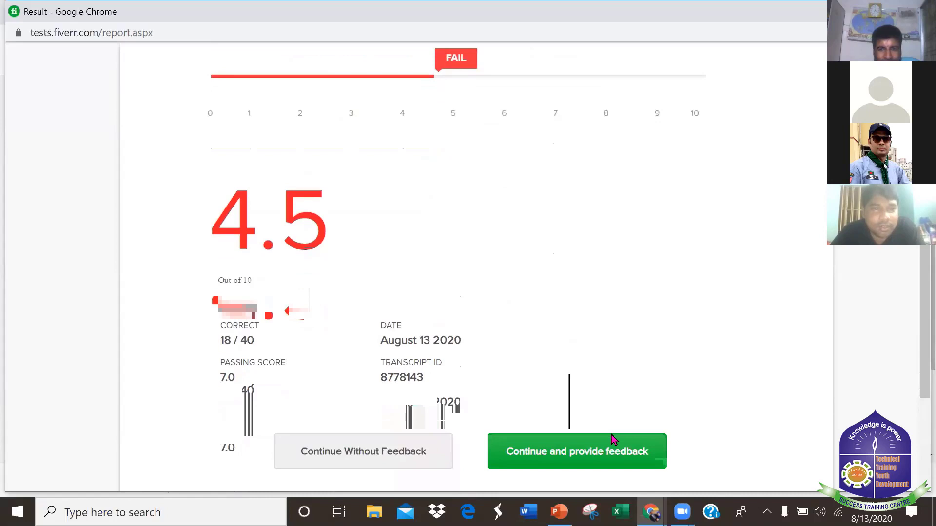
{"action": "scroll", "coordinate": [613, 440], "scroll_direction": "down", "scroll_amount": 1}
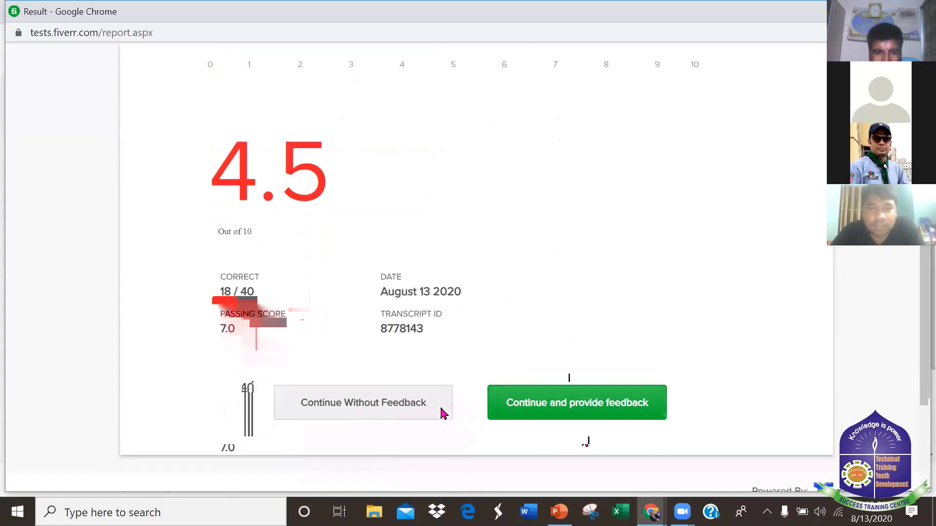
Leave the test results without giving feedback and try to retake the English Skills Test from the gig's Publish stage.
{"action": "left_click", "coordinate": [385, 414]}
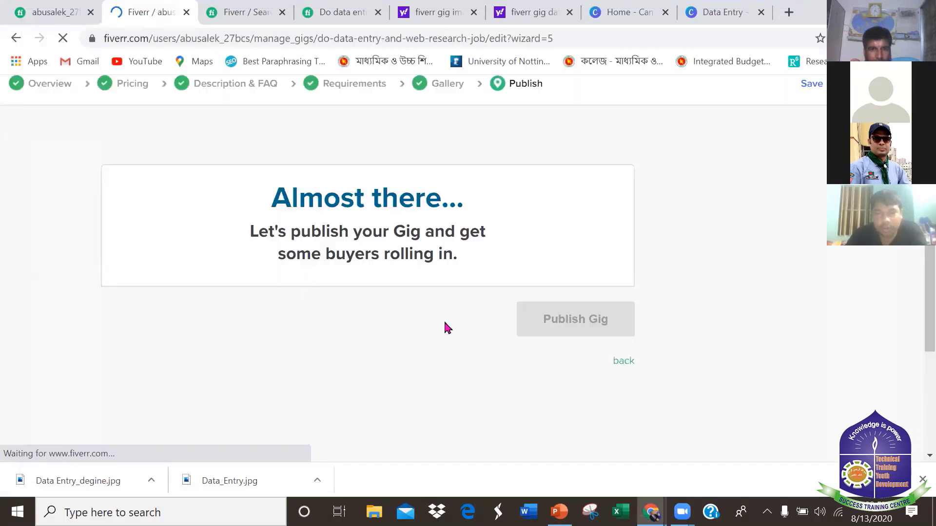
{"action": "scroll", "coordinate": [362, 354], "scroll_direction": "down", "scroll_amount": 1}
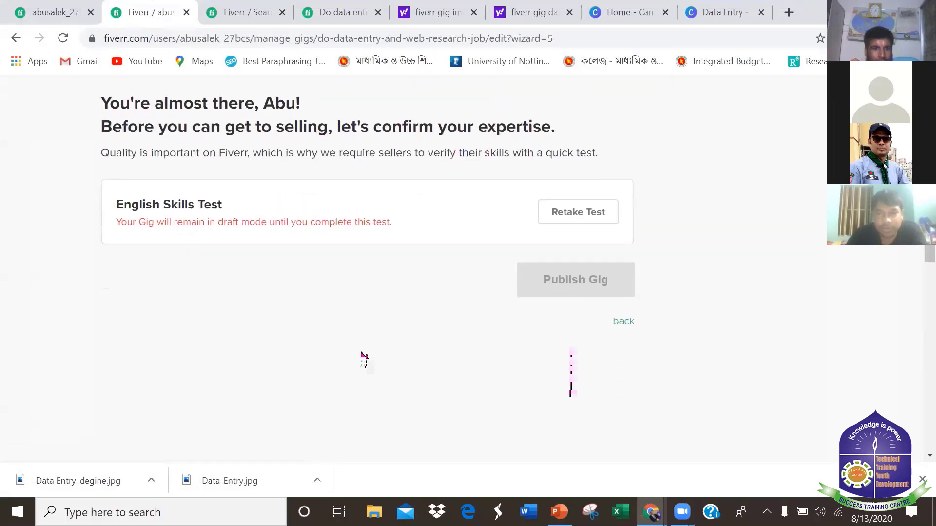
{"action": "scroll", "coordinate": [363, 356], "scroll_direction": "down", "scroll_amount": 1}
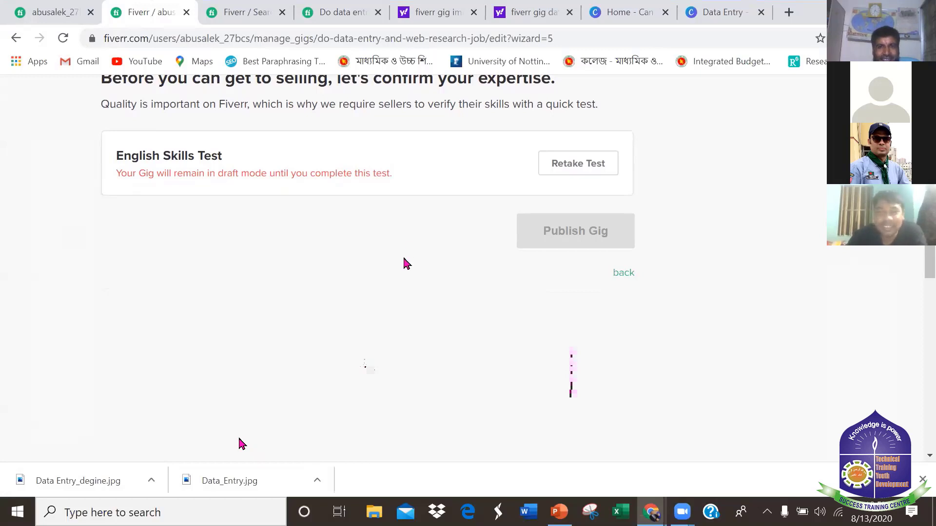
{"action": "left_click", "coordinate": [588, 171]}
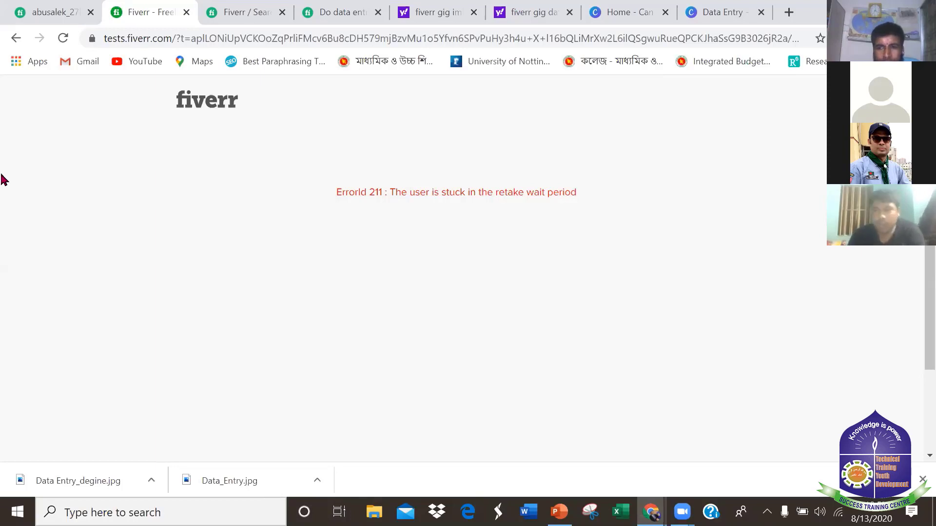
{"action": "left_click", "coordinate": [66, 13]}
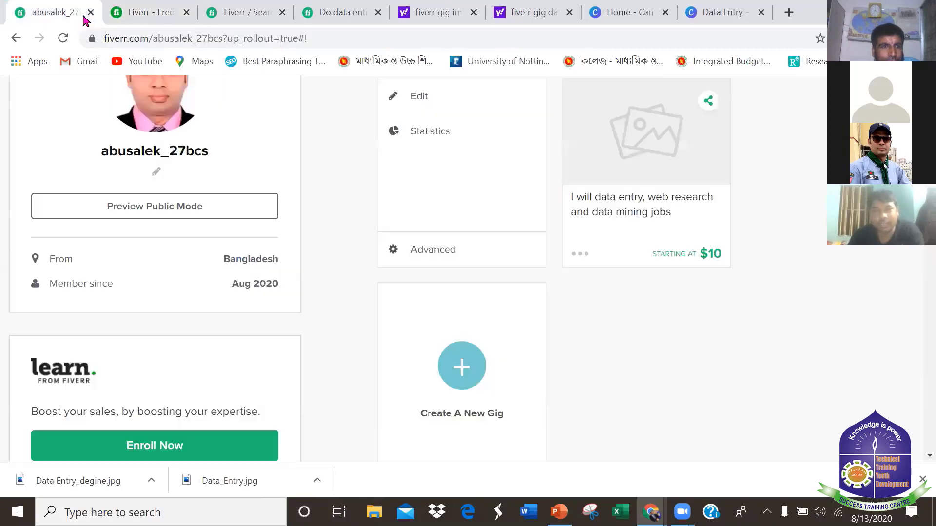
{"action": "left_click", "coordinate": [141, 17]}
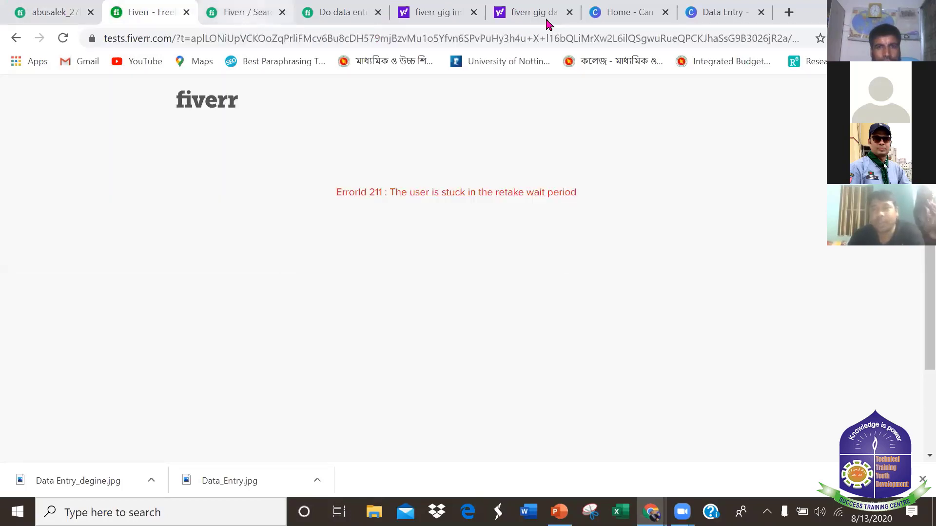
{"action": "key", "text": "ctrl+Tab"}
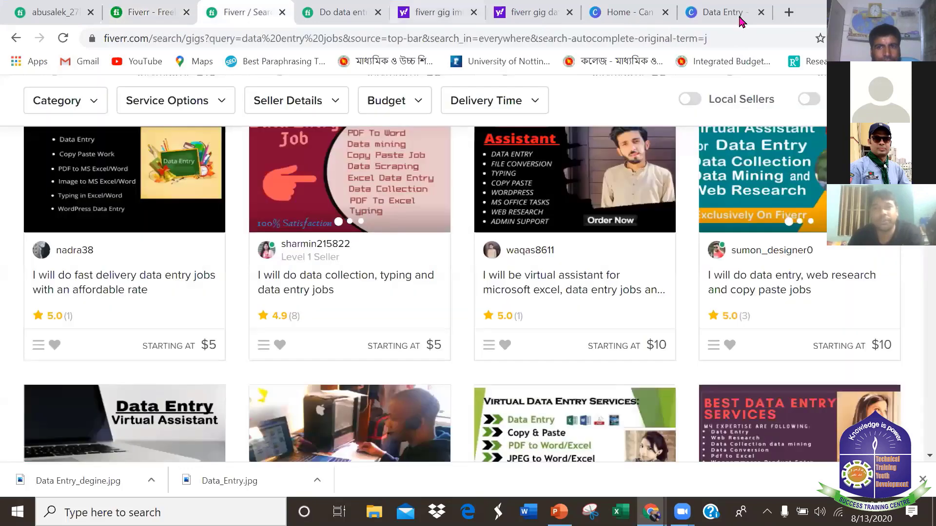
{"action": "key", "text": "ctrl+Tab"}
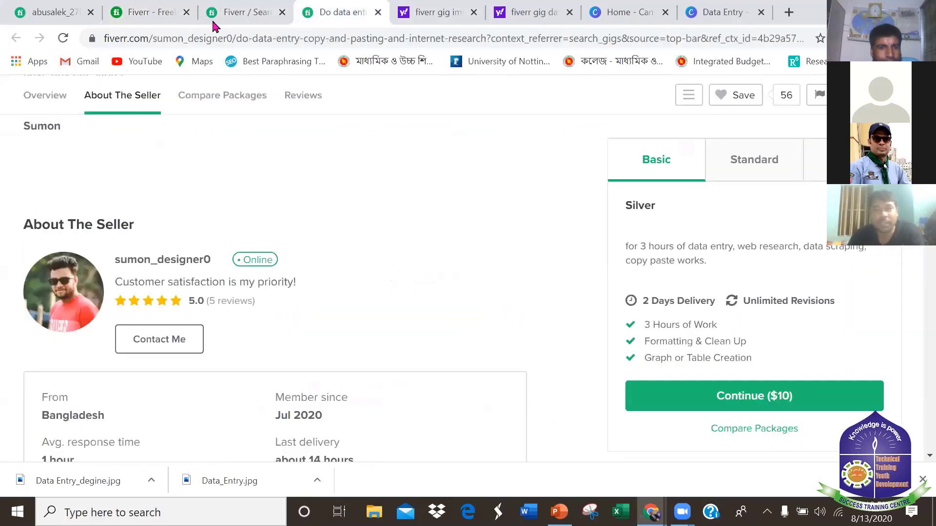
{"action": "key", "text": "ctrl+Tab"}
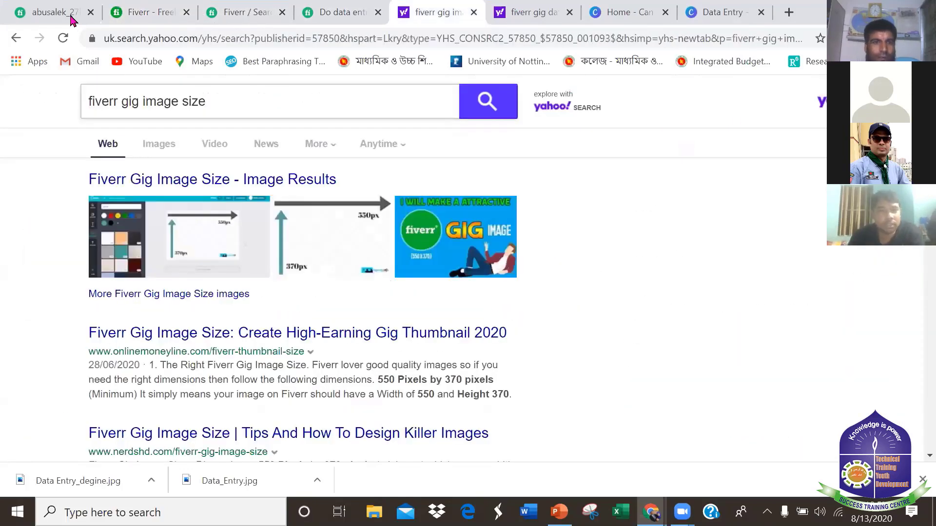
{"action": "key", "text": "ctrl+Tab"}
{"action": "left_click", "coordinate": [180, 16]}
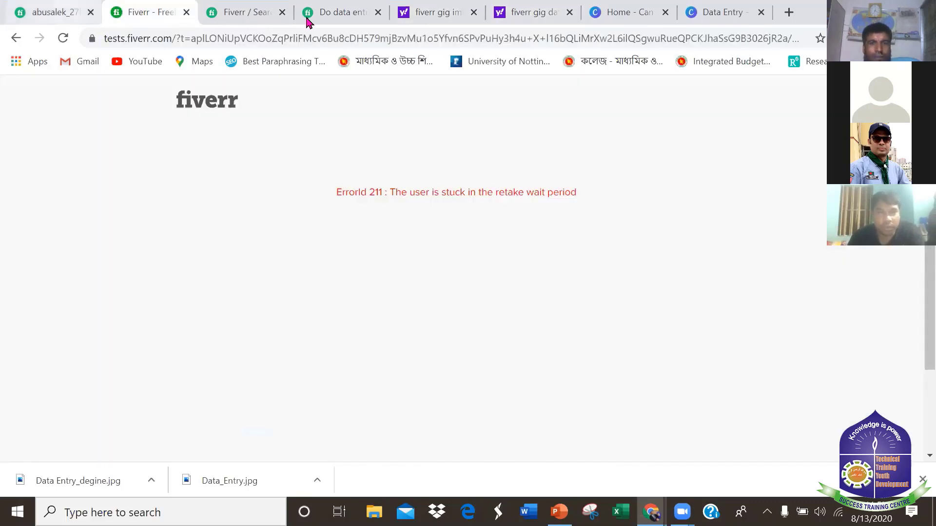
{"action": "left_click", "coordinate": [340, 16]}
{"action": "left_click", "coordinate": [268, 15]}
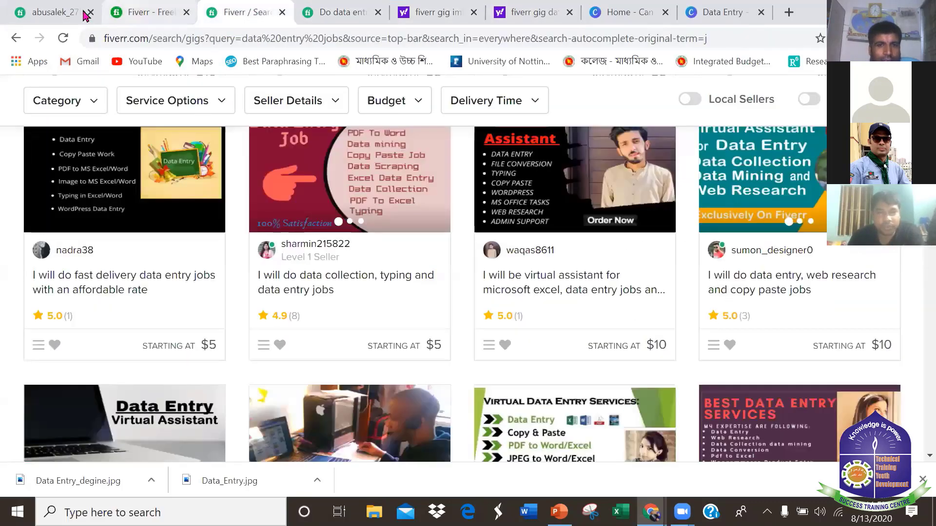
Return to the seller profile and open it afresh to check the updated draft gigs.
{"action": "left_click", "coordinate": [85, 15]}
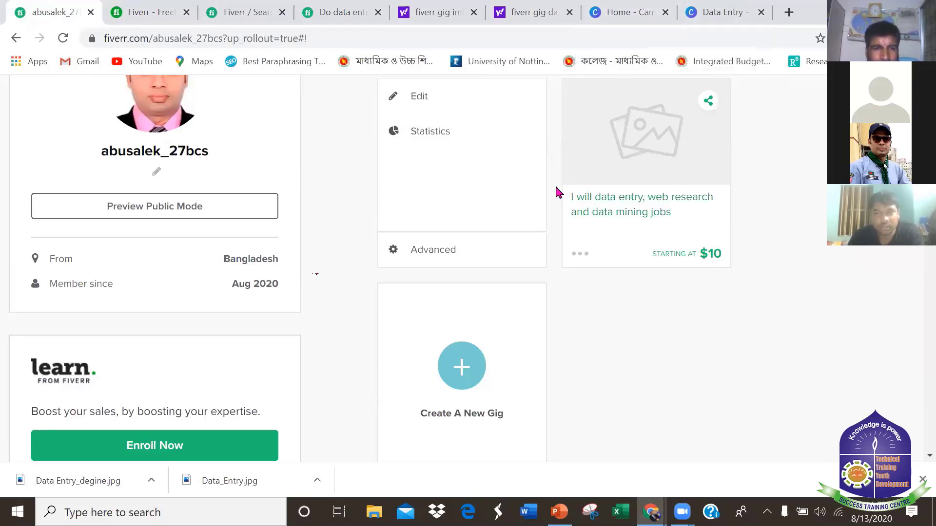
{"action": "scroll", "coordinate": [464, 192], "scroll_direction": "up", "scroll_amount": 4}
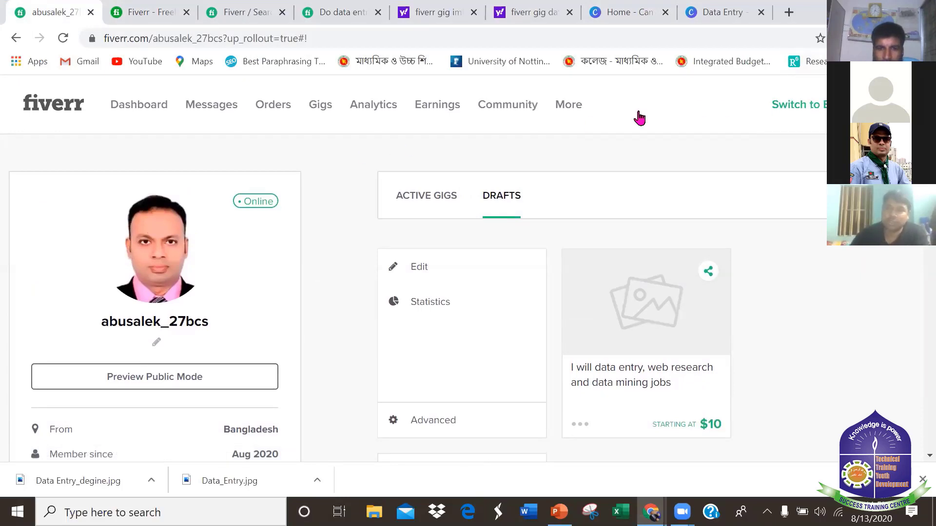
{"action": "left_click", "coordinate": [885, 104]}
{"action": "left_click", "coordinate": [817, 145]}
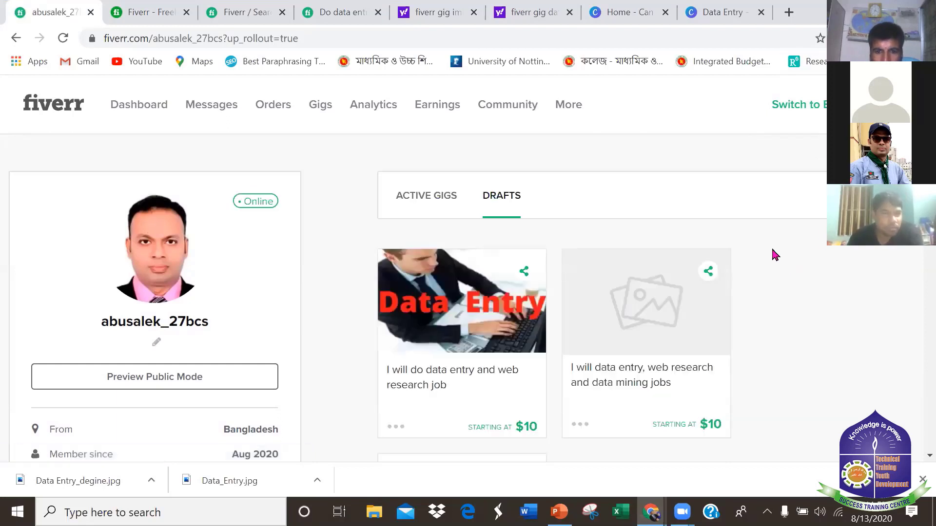
Look over the draft gigs on the seller profile and preview the data entry, web research and data mining gig without an image.
{"action": "scroll", "coordinate": [770, 242], "scroll_direction": "down", "scroll_amount": 2}
{"action": "scroll", "coordinate": [770, 246], "scroll_direction": "down", "scroll_amount": 1}
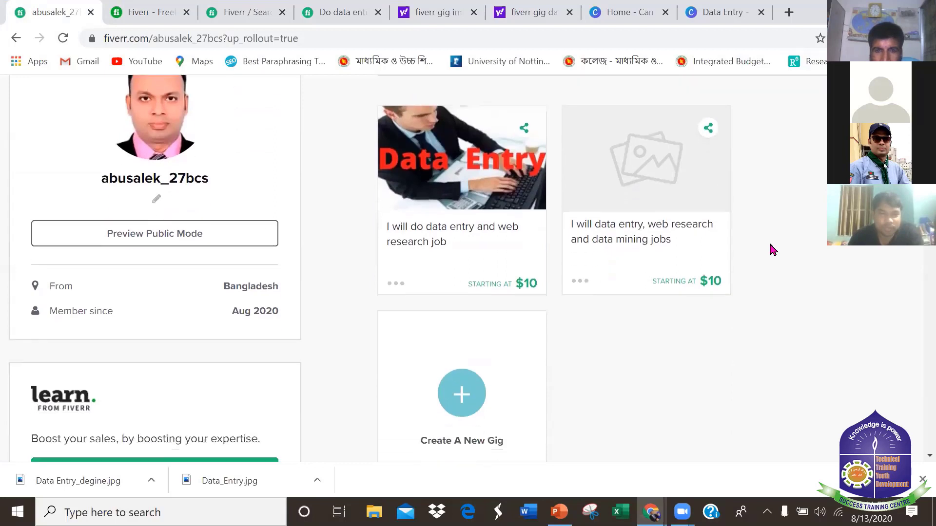
{"action": "scroll", "coordinate": [770, 247], "scroll_direction": "down", "scroll_amount": 1}
{"action": "scroll", "coordinate": [770, 245], "scroll_direction": "up", "scroll_amount": 1}
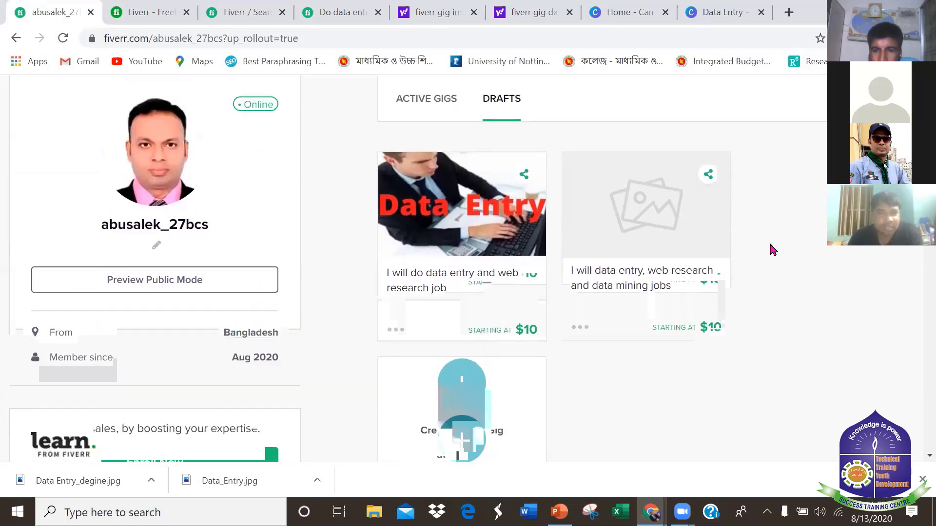
{"action": "scroll", "coordinate": [772, 250], "scroll_direction": "down", "scroll_amount": 1}
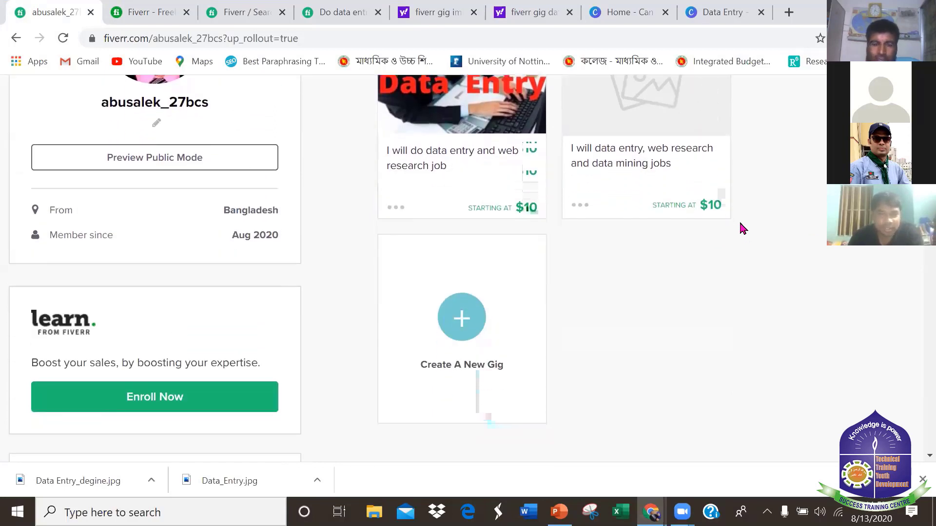
{"action": "left_click", "coordinate": [648, 107]}
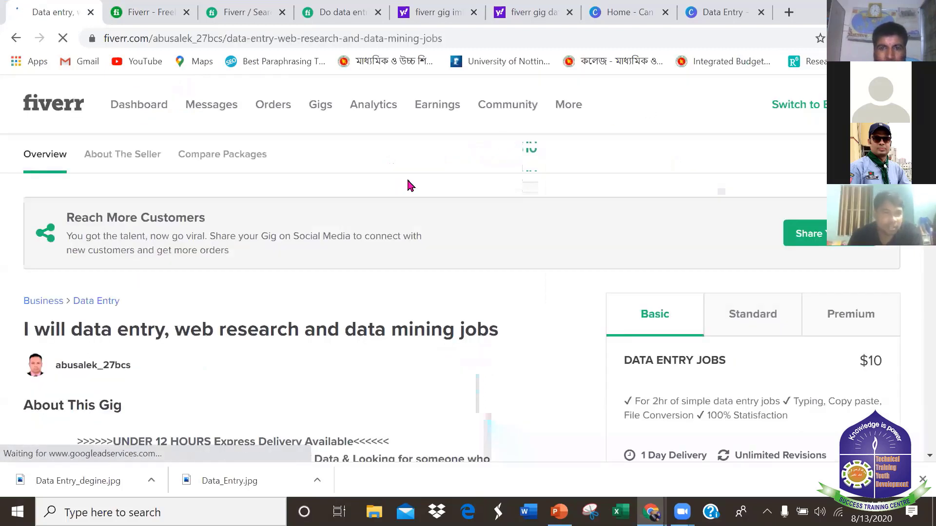
{"action": "key", "text": "alt+Left"}
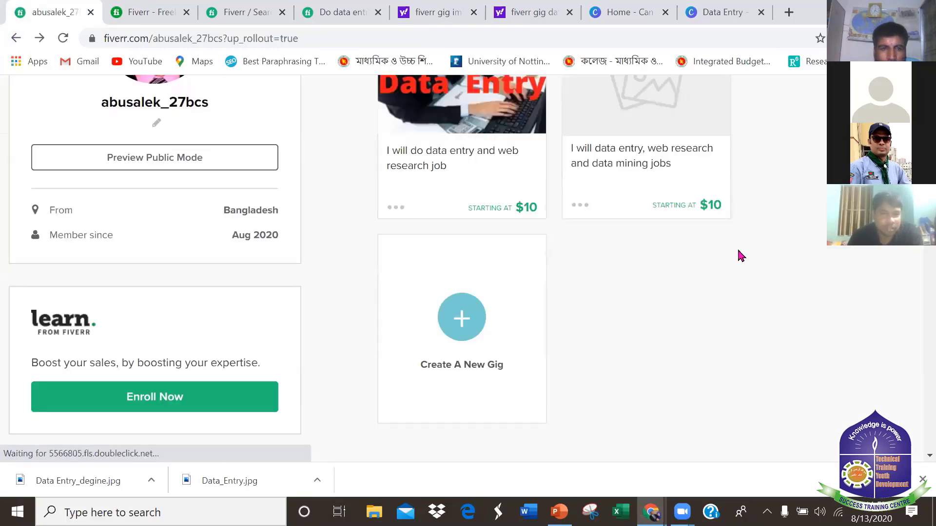
Open the "data entry, web research and data mining jobs" draft gig for editing from the seller profile.
{"action": "left_click", "coordinate": [580, 205]}
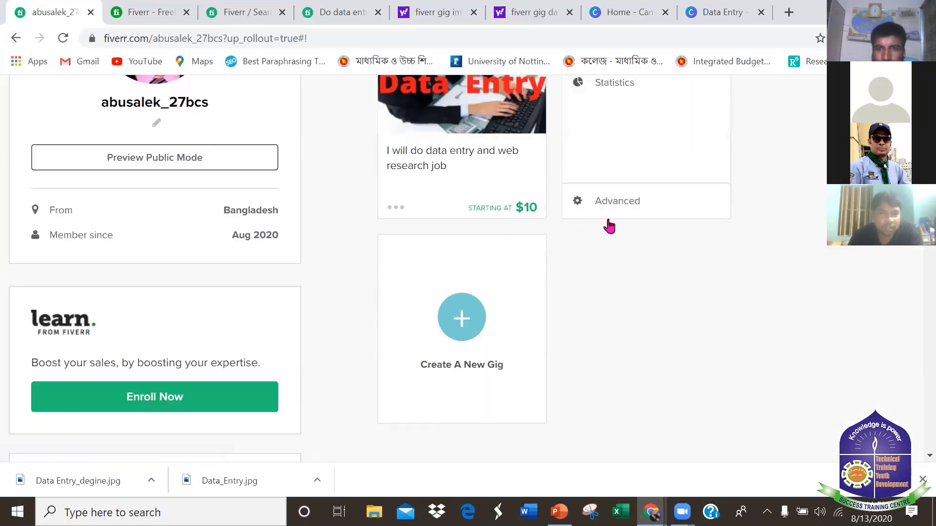
{"action": "scroll", "coordinate": [640, 200], "scroll_direction": "up", "scroll_amount": 1}
{"action": "left_click", "coordinate": [619, 142]}
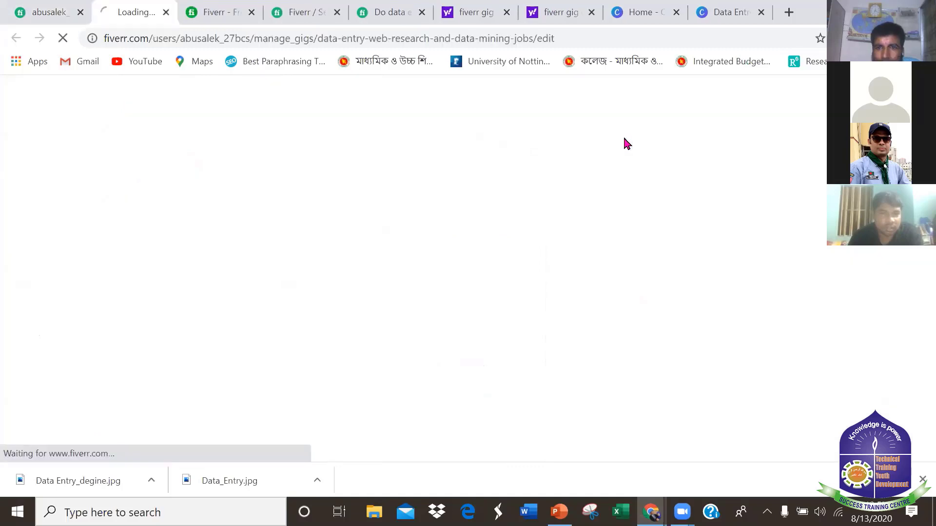
Review the gig's Overview and Pricing stages and save both as they are to reach the Description & FAQ stage.
{"action": "scroll", "coordinate": [554, 290], "scroll_direction": "down", "scroll_amount": 3}
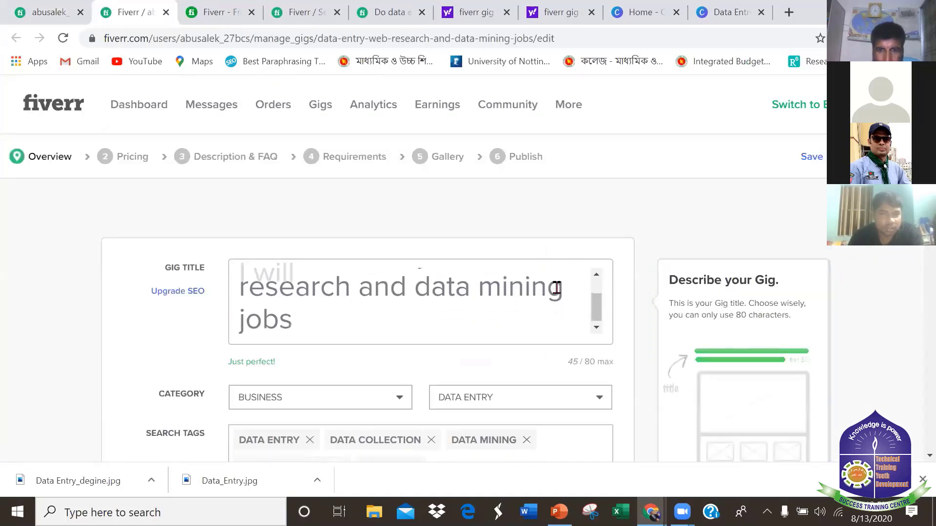
{"action": "scroll", "coordinate": [554, 290], "scroll_direction": "down", "scroll_amount": 7}
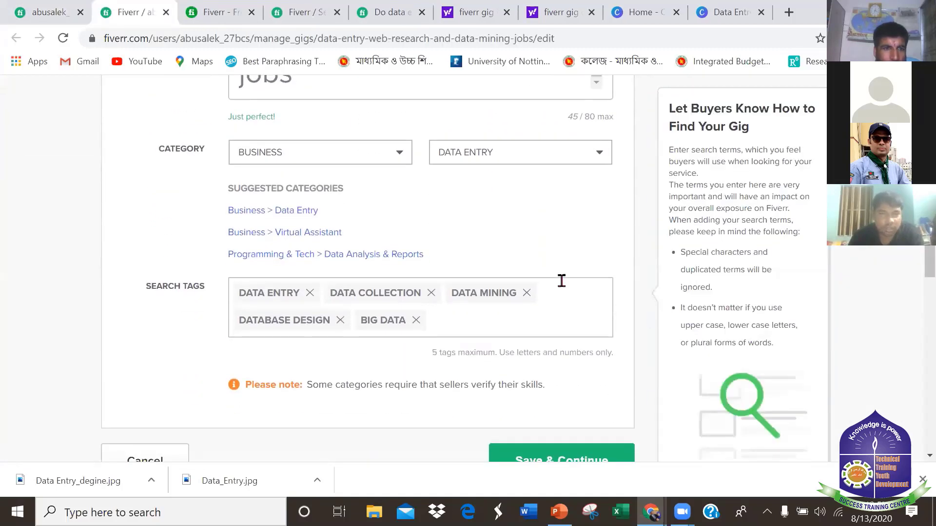
{"action": "scroll", "coordinate": [583, 317], "scroll_direction": "down", "scroll_amount": 1}
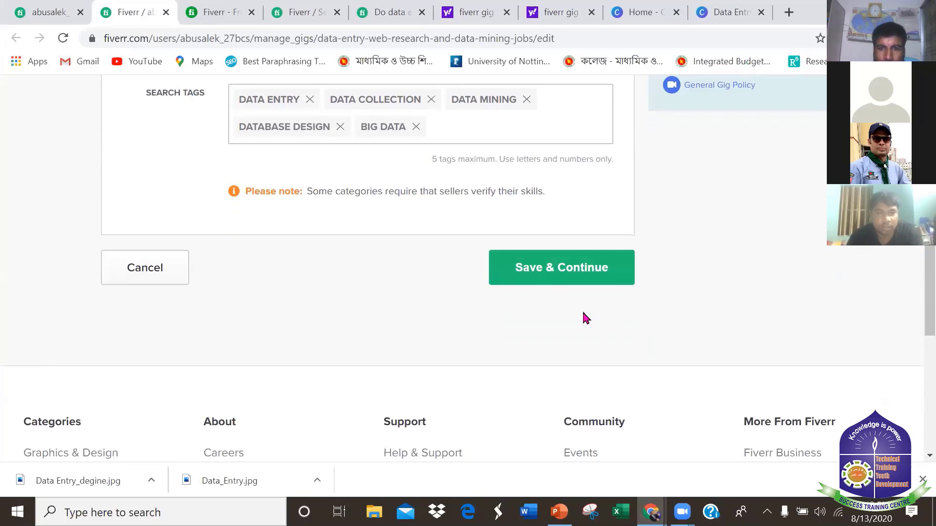
{"action": "left_click", "coordinate": [581, 272]}
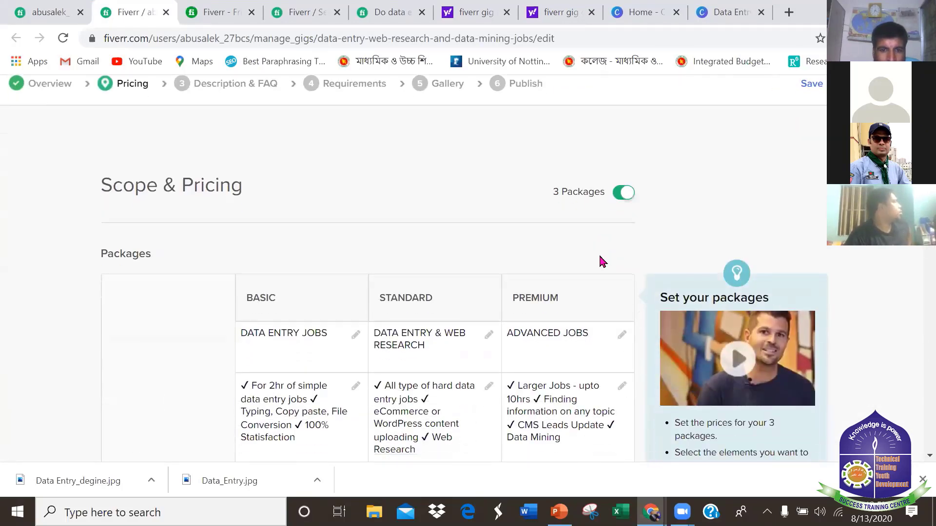
{"action": "scroll", "coordinate": [602, 262], "scroll_direction": "down", "scroll_amount": 10}
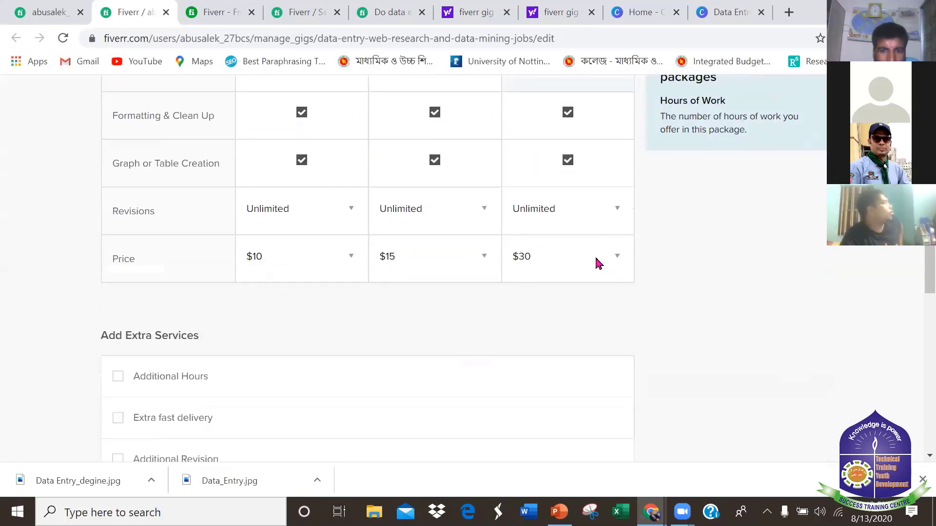
{"action": "scroll", "coordinate": [599, 263], "scroll_direction": "down", "scroll_amount": 6}
{"action": "left_click", "coordinate": [547, 271]}
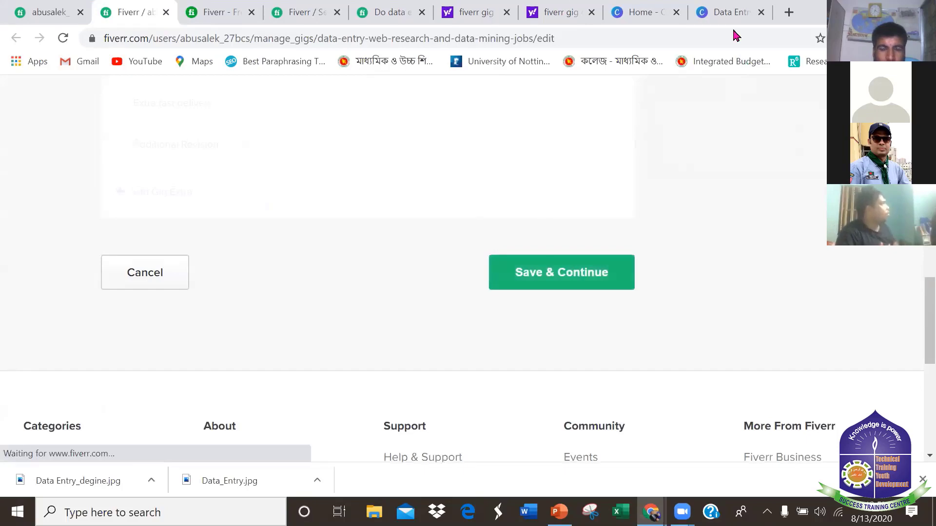
Save the gig's Description & FAQ and Requirements stages as they are to reach the Gallery stage.
{"action": "scroll", "coordinate": [534, 195], "scroll_direction": "down", "scroll_amount": 8}
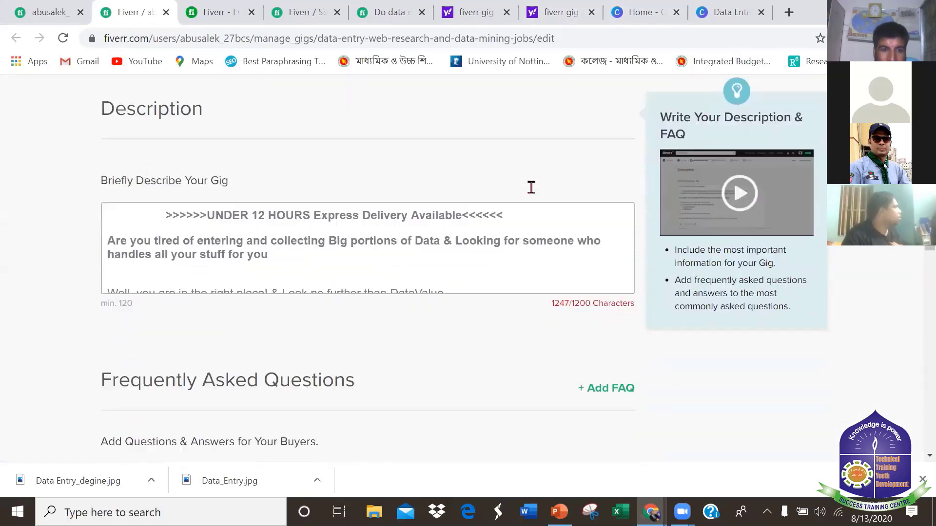
{"action": "left_click", "coordinate": [569, 281]}
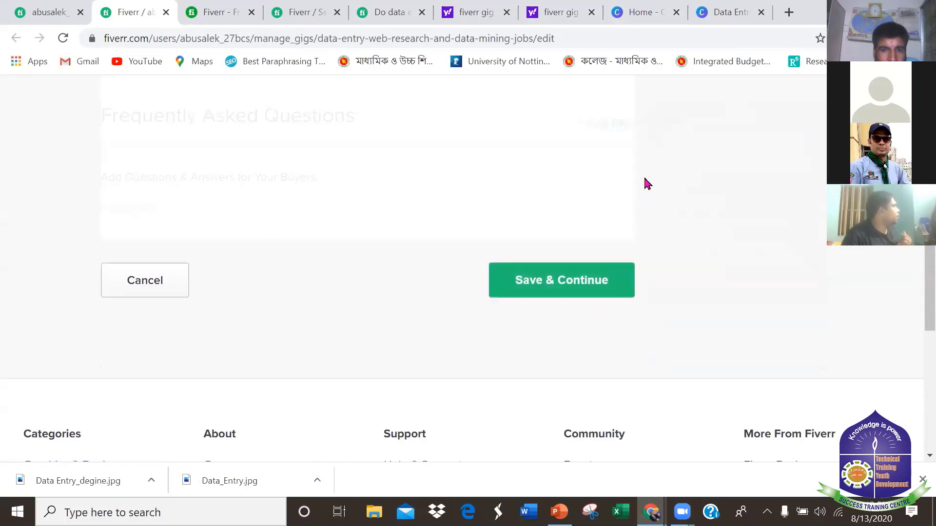
{"action": "scroll", "coordinate": [596, 160], "scroll_direction": "down", "scroll_amount": 3}
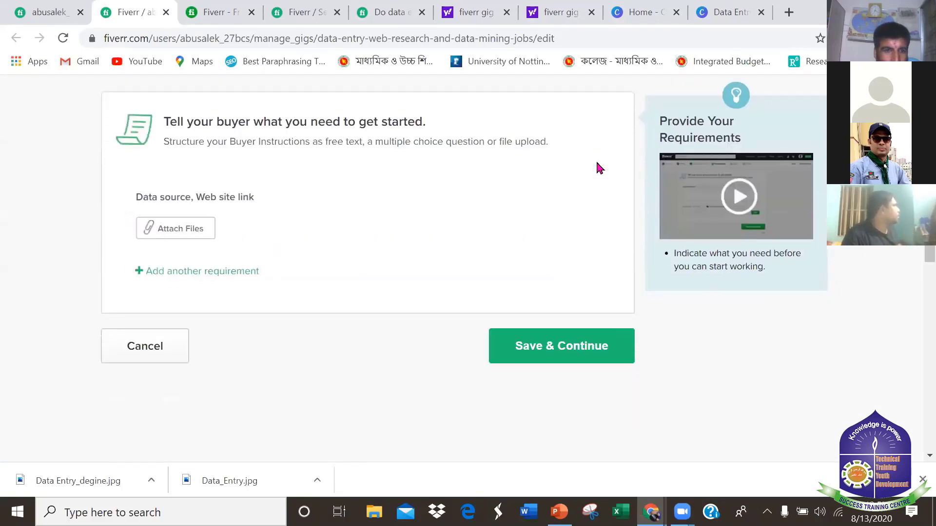
{"action": "scroll", "coordinate": [599, 168], "scroll_direction": "down", "scroll_amount": 2}
{"action": "left_click", "coordinate": [564, 253]}
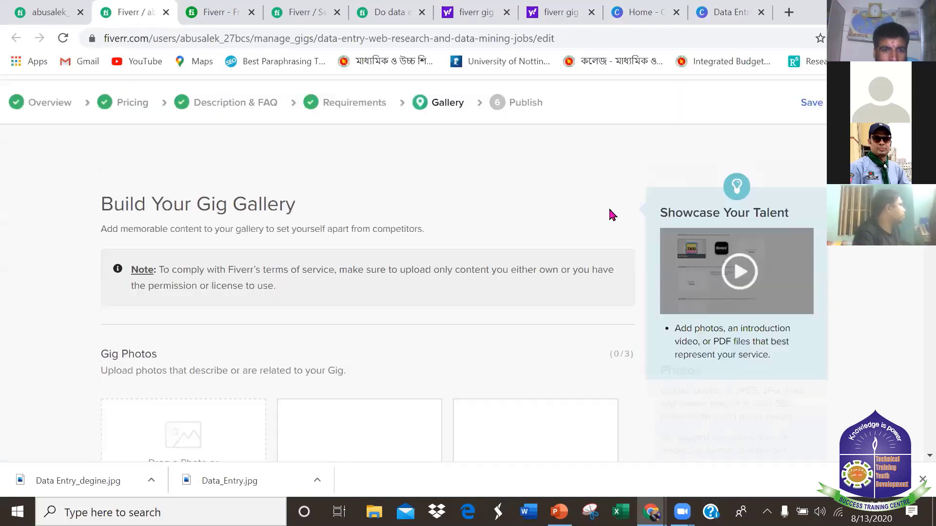
Upload the "Virtual Assistant" image from the Desktop as the gig's first gallery photo.
{"action": "scroll", "coordinate": [608, 205], "scroll_direction": "down", "scroll_amount": 5}
{"action": "scroll", "coordinate": [165, 296], "scroll_direction": "down", "scroll_amount": 3}
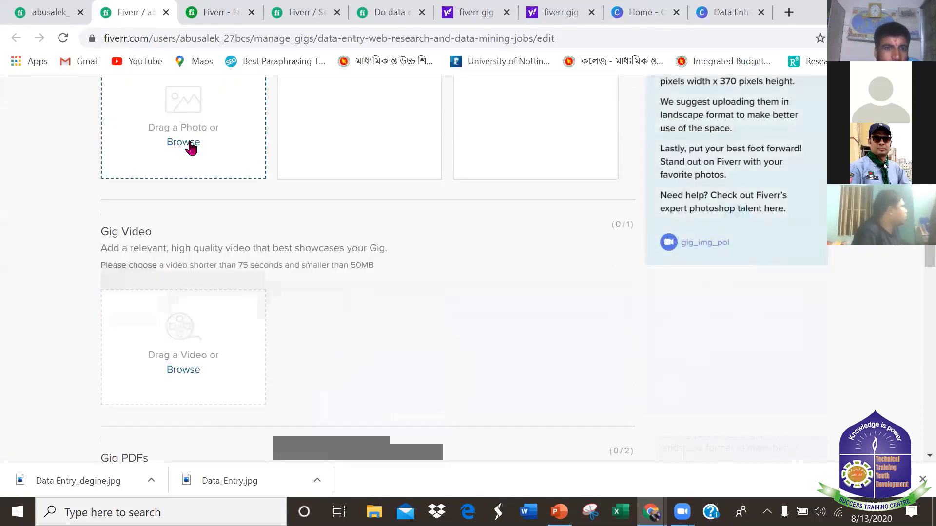
{"action": "left_click", "coordinate": [188, 142]}
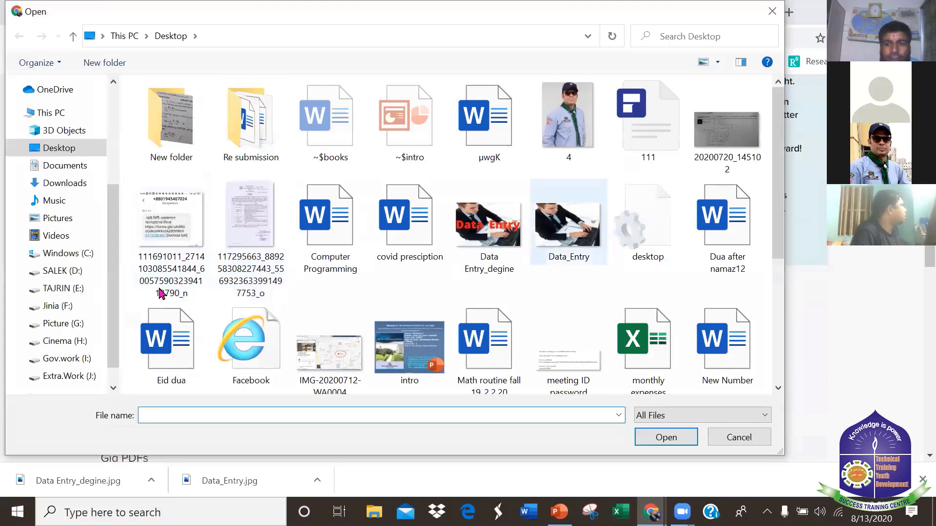
{"action": "scroll", "coordinate": [113, 310], "scroll_direction": "up", "scroll_amount": 3}
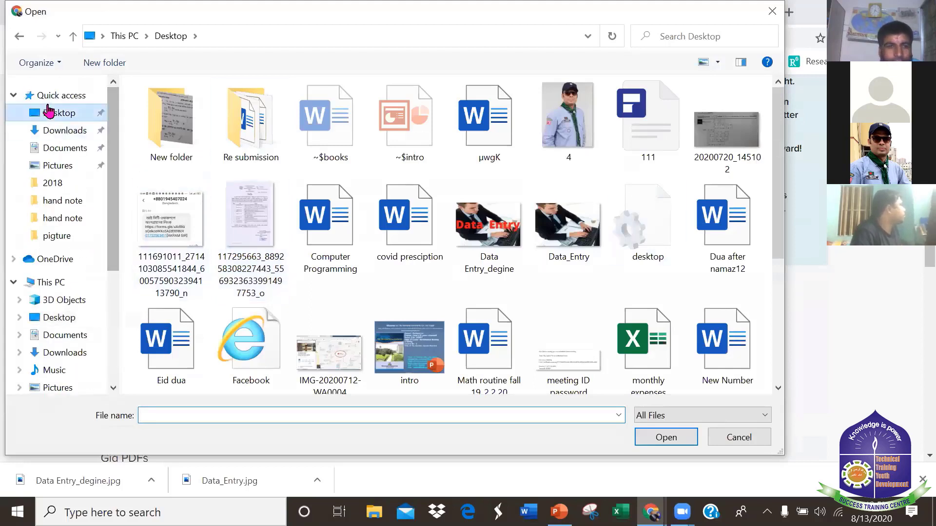
{"action": "left_click", "coordinate": [68, 115]}
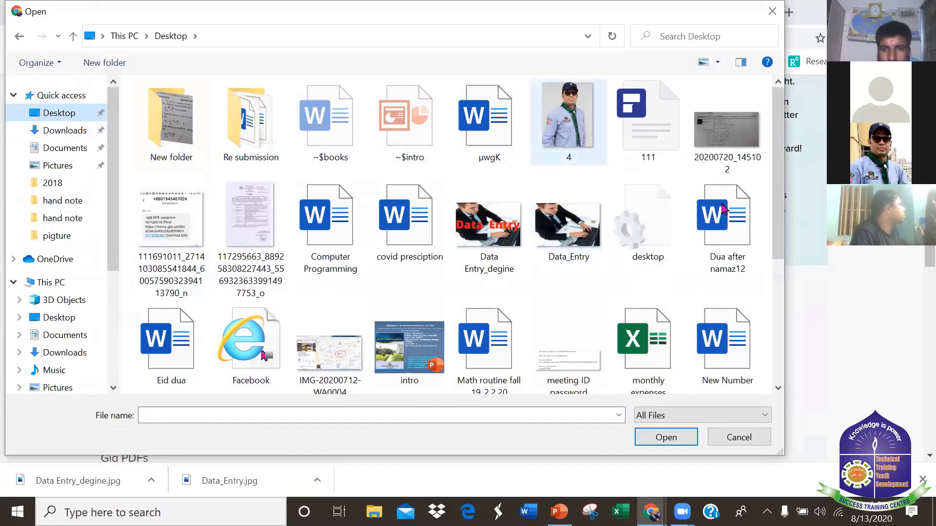
{"action": "scroll", "coordinate": [778, 224], "scroll_direction": "down", "scroll_amount": 1}
{"action": "scroll", "coordinate": [776, 244], "scroll_direction": "down", "scroll_amount": 3}
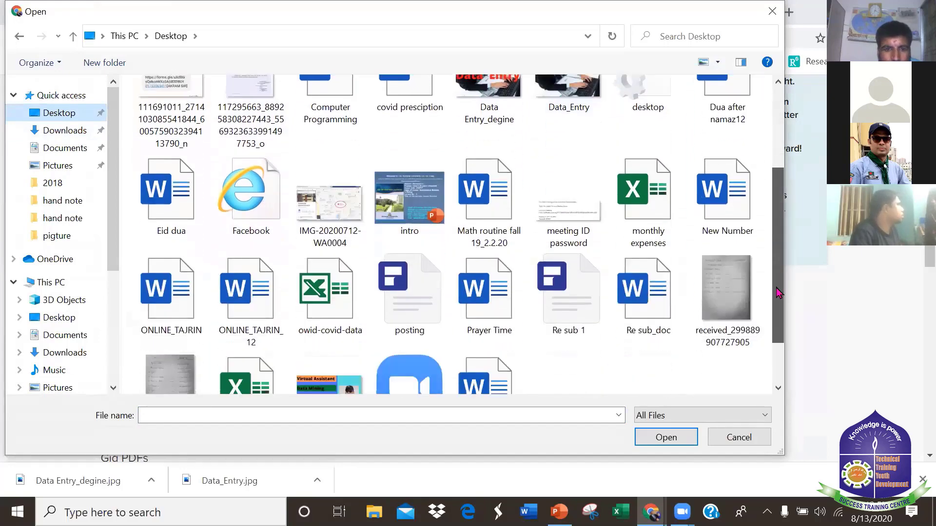
{"action": "left_click", "coordinate": [330, 317]}
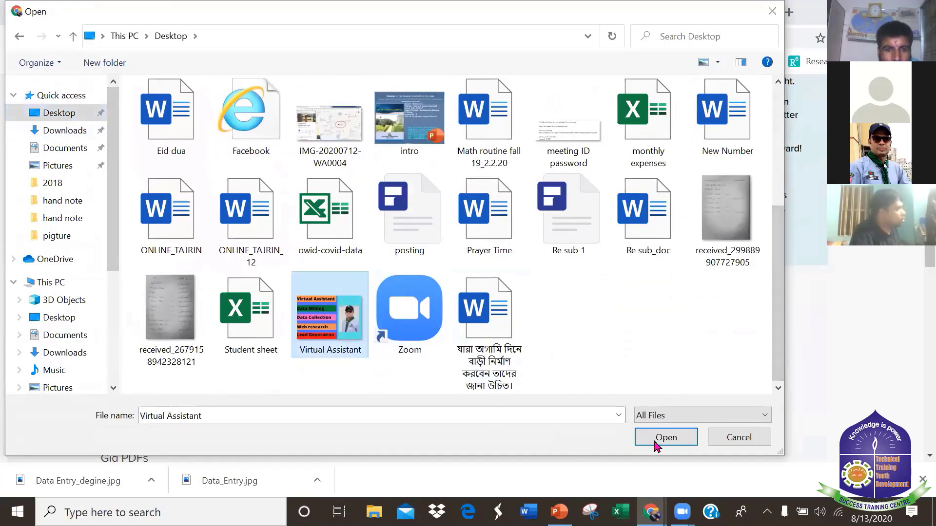
{"action": "left_click", "coordinate": [666, 437]}
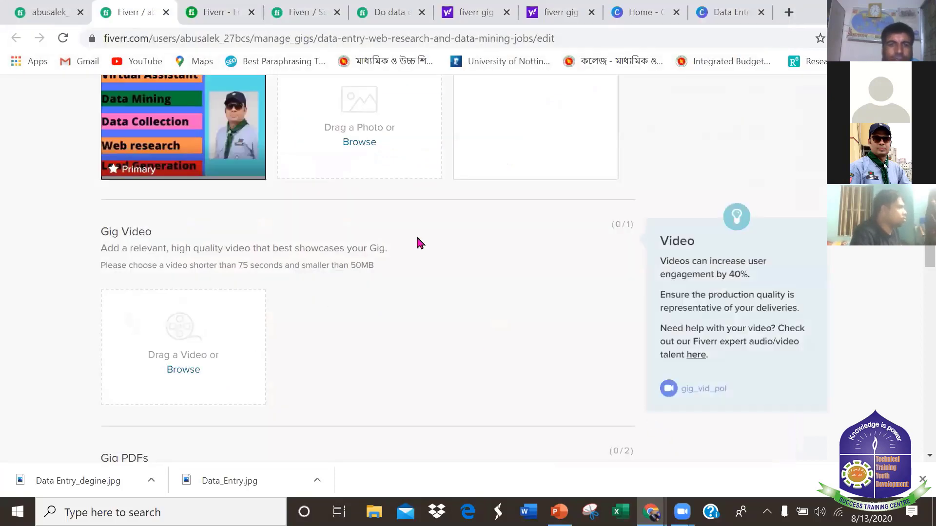
Check the uploaded gallery photo and save the Gallery stage without a video or PDF to reach the Publish stage.
{"action": "scroll", "coordinate": [512, 243], "scroll_direction": "up", "scroll_amount": 2}
{"action": "scroll", "coordinate": [519, 273], "scroll_direction": "down", "scroll_amount": 1}
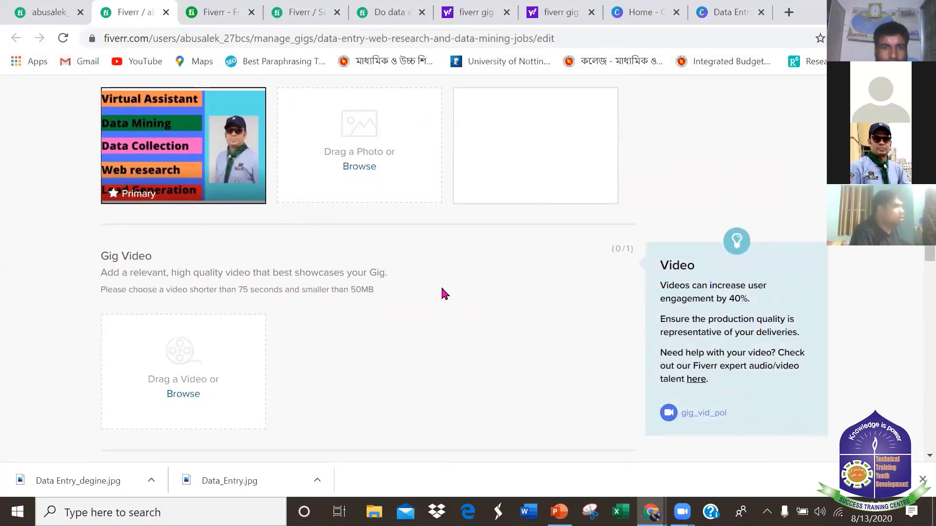
{"action": "scroll", "coordinate": [444, 293], "scroll_direction": "down", "scroll_amount": 6}
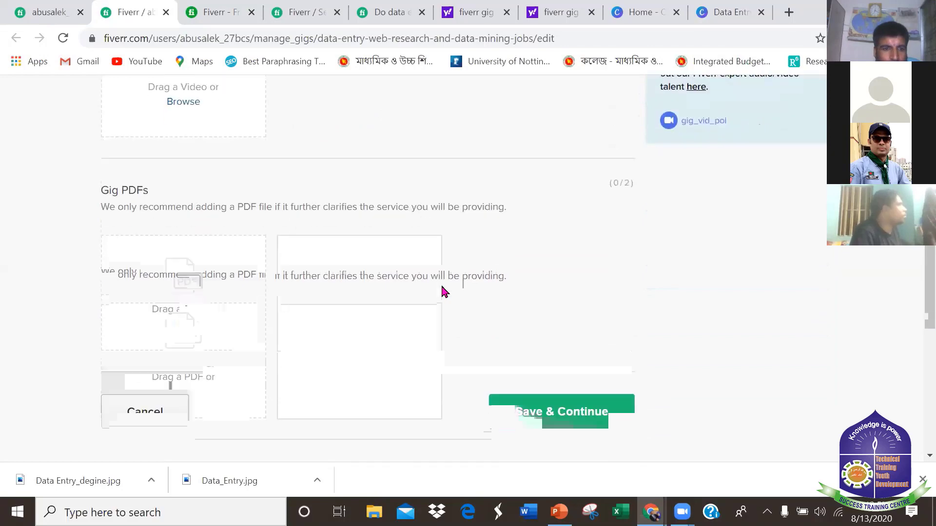
{"action": "left_click", "coordinate": [575, 243]}
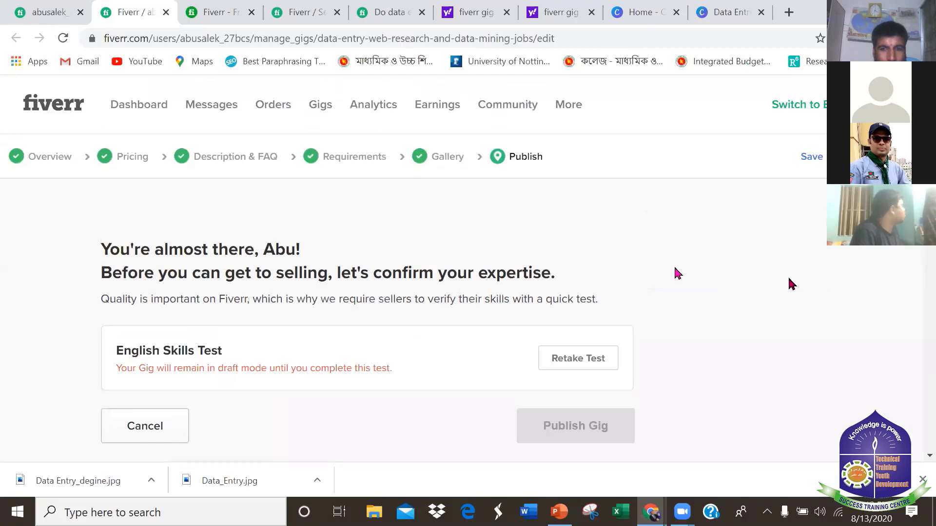
Try to publish the gig from its Publish stage without retaking the English Skills Test.
{"action": "scroll", "coordinate": [781, 270], "scroll_direction": "down", "scroll_amount": 2}
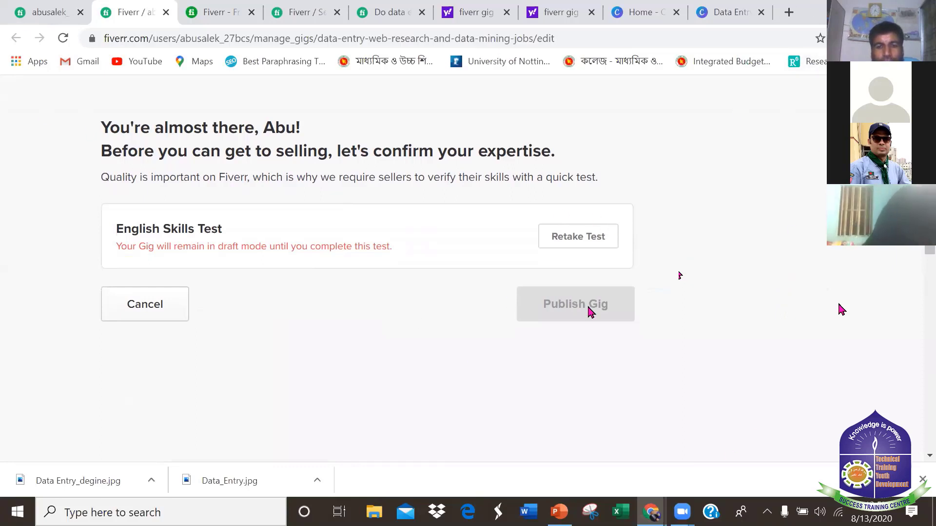
{"action": "scroll", "coordinate": [756, 282], "scroll_direction": "up", "scroll_amount": 3}
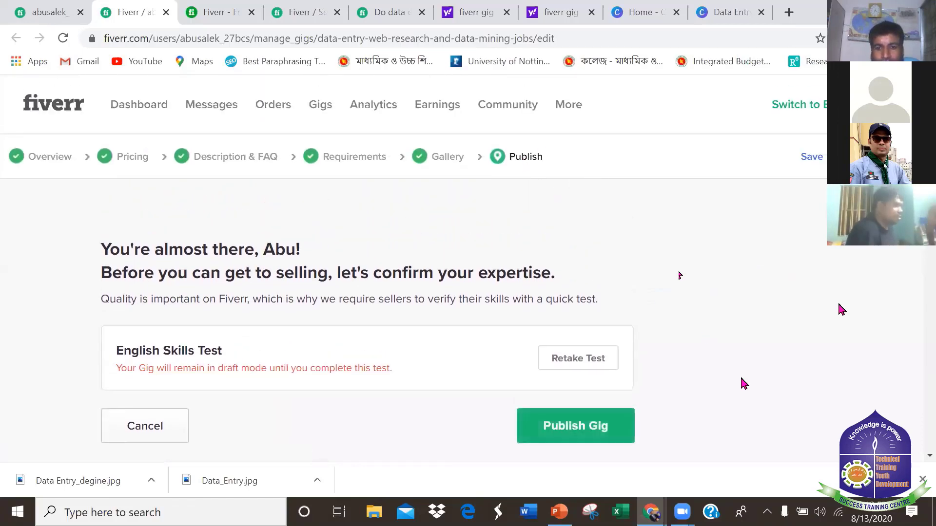
{"action": "scroll", "coordinate": [773, 270], "scroll_direction": "down", "scroll_amount": 1}
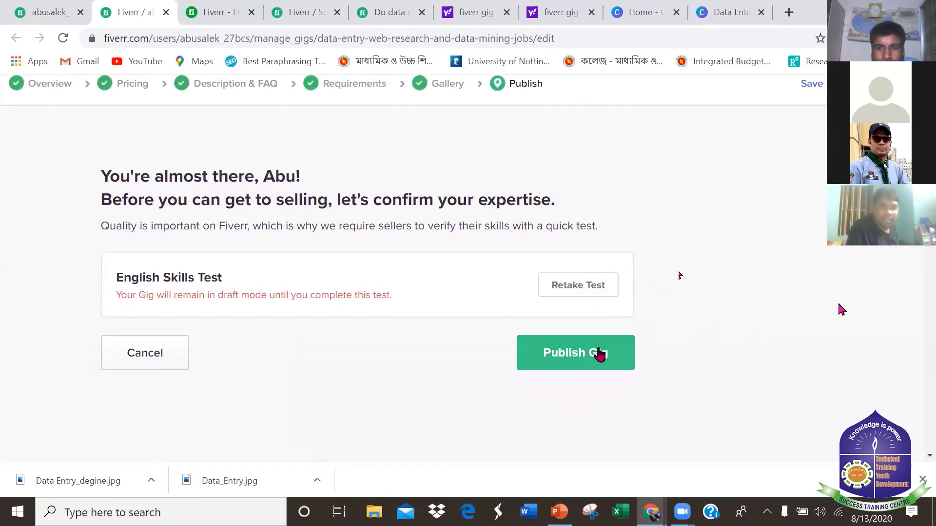
{"action": "left_click", "coordinate": [599, 352]}
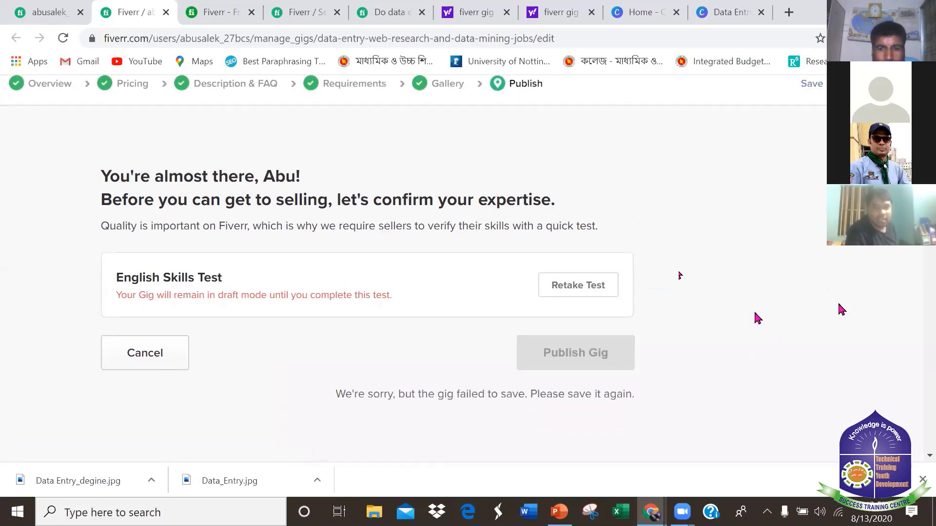
Start retaking the English Skills Test from the gig's Publish stage.
{"action": "scroll", "coordinate": [740, 257], "scroll_direction": "up", "scroll_amount": 1}
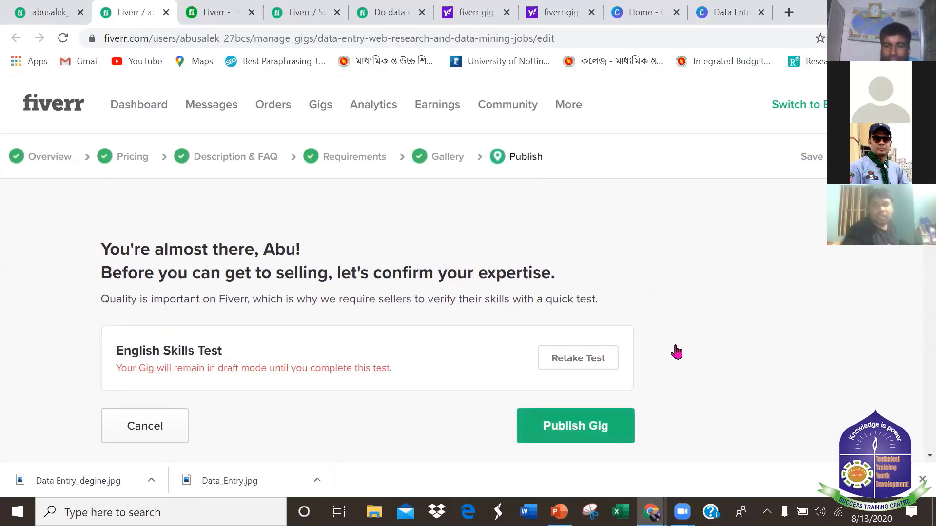
{"action": "left_click", "coordinate": [588, 361]}
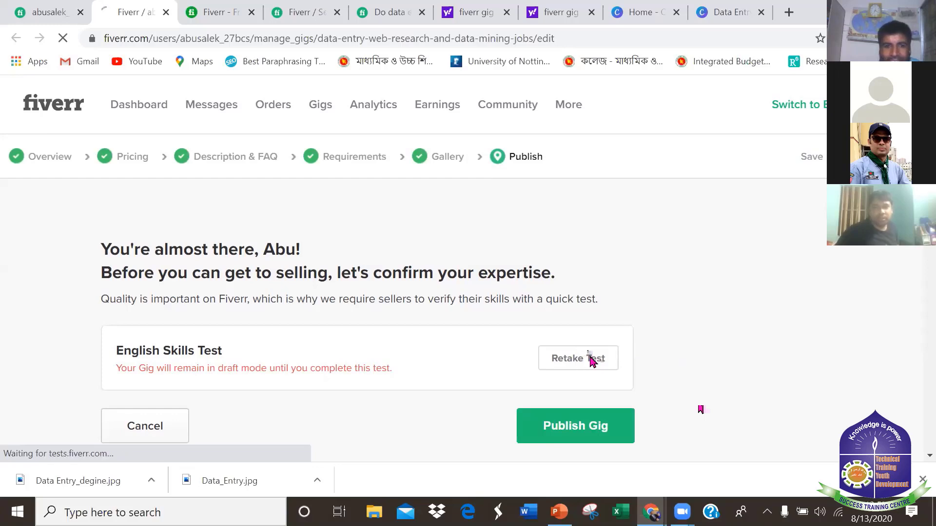
{"action": "scroll", "coordinate": [754, 337], "scroll_direction": "down", "scroll_amount": 8}
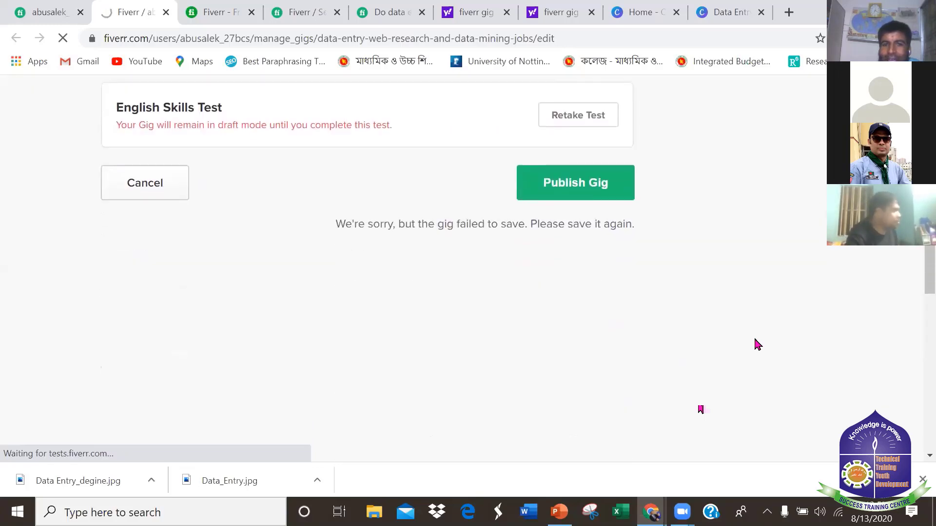
{"action": "scroll", "coordinate": [752, 324], "scroll_direction": "up", "scroll_amount": 6}
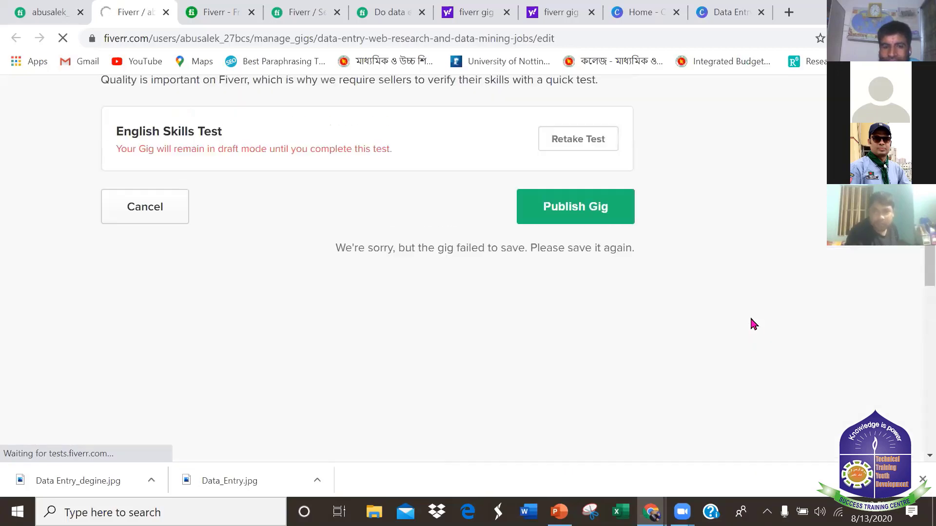